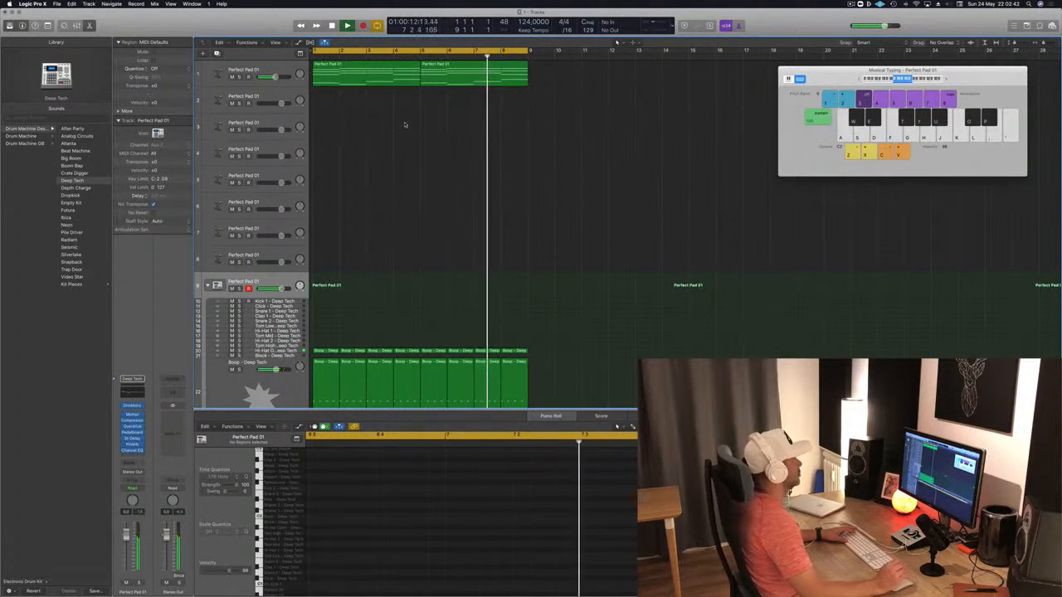
Step: Lengthen the first chord region on the Perfect Pad 01 track to about the middle of bar 6
{"action": "key", "text": "space"}
{"action": "left_click", "coordinate": [367, 71]}
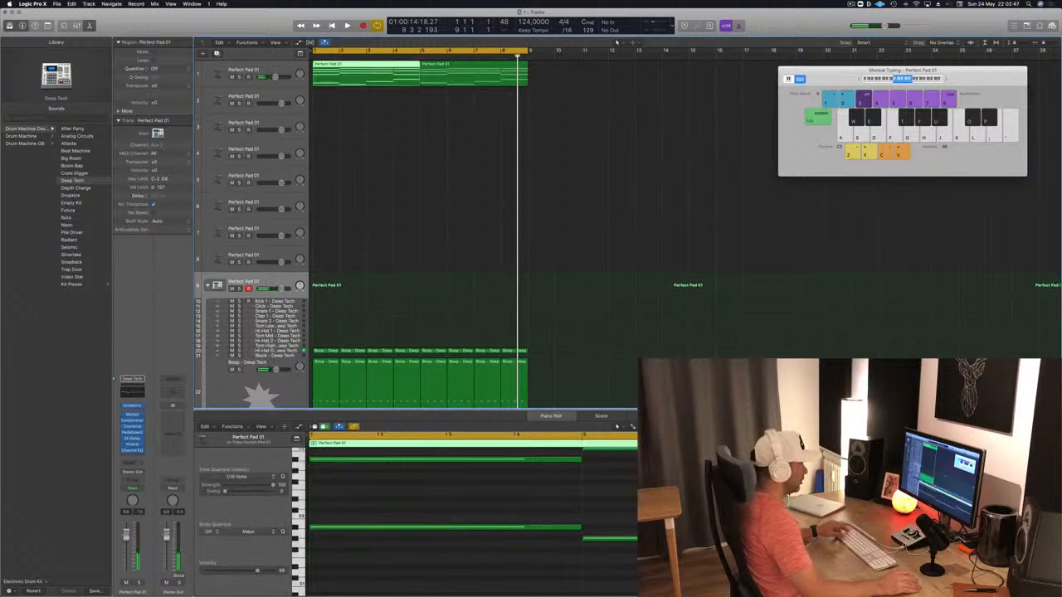
{"action": "scroll", "coordinate": [587, 504], "scroll_direction": "left", "scroll_amount": 5}
{"action": "scroll", "coordinate": [588, 503], "scroll_direction": "down", "scroll_amount": 5}
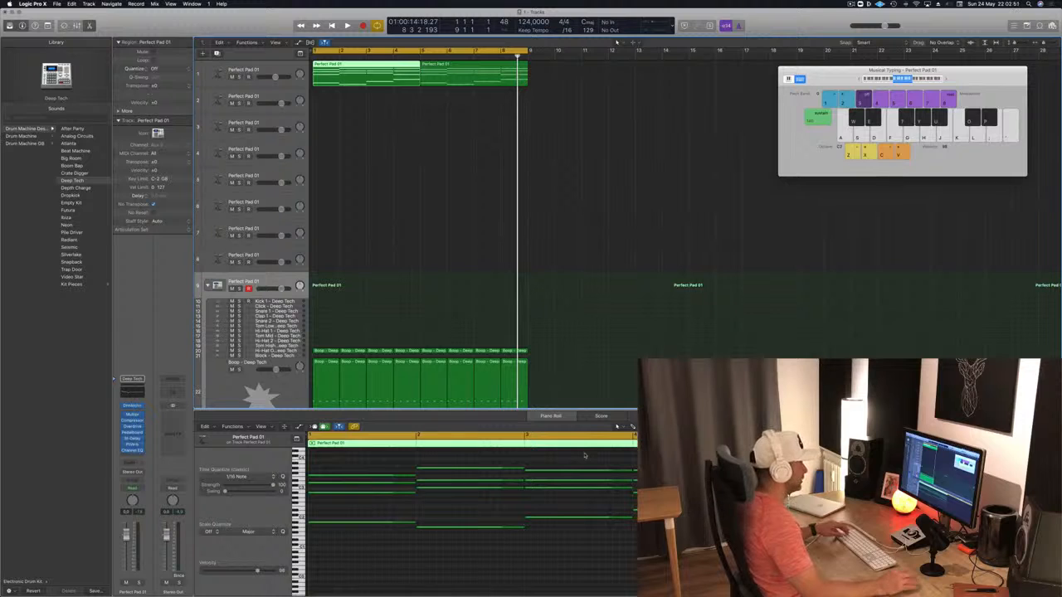
{"action": "left_click_drag", "start_coordinate": [740, 444], "coordinate": [907, 444]}
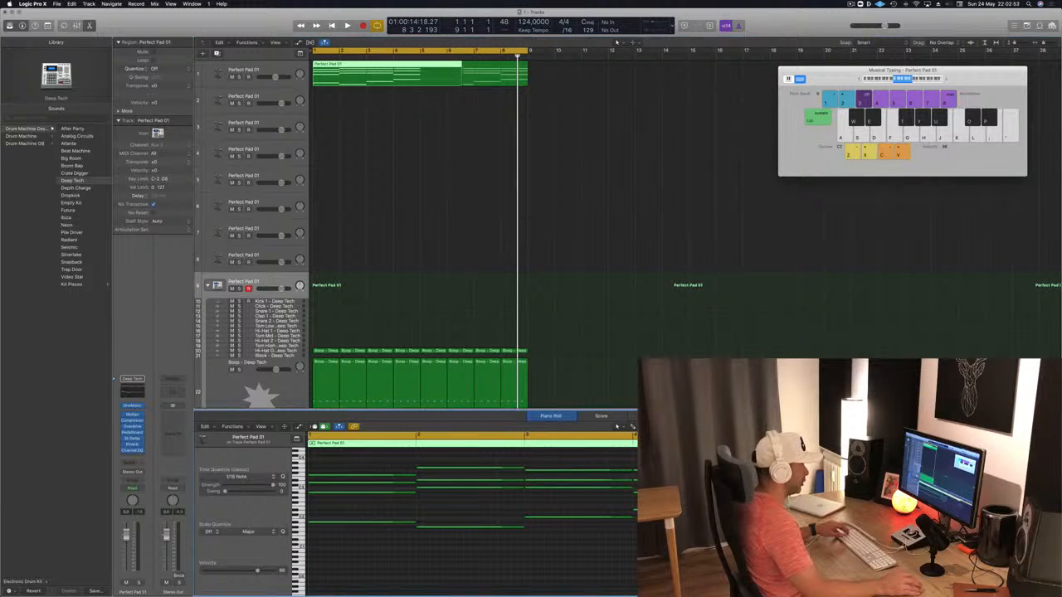
Step: Try swapping the third and fourth chords in the first pad region and play the result
{"action": "left_click_drag", "start_coordinate": [562, 460], "coordinate": [546, 541]}
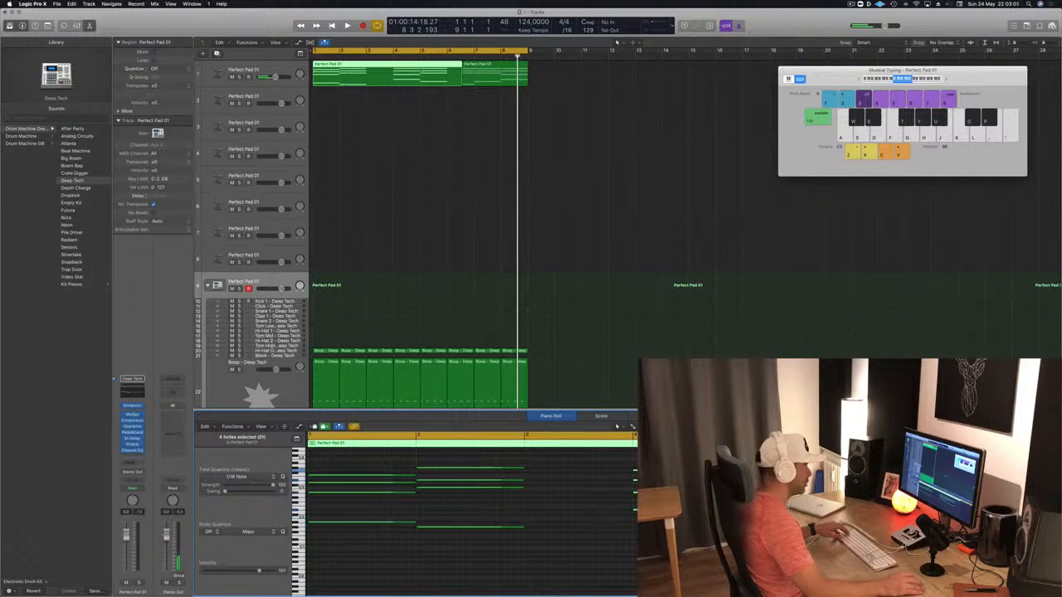
{"action": "left_click_drag", "start_coordinate": [616, 472], "coordinate": [564, 476]}
{"action": "key", "text": "super+z"}
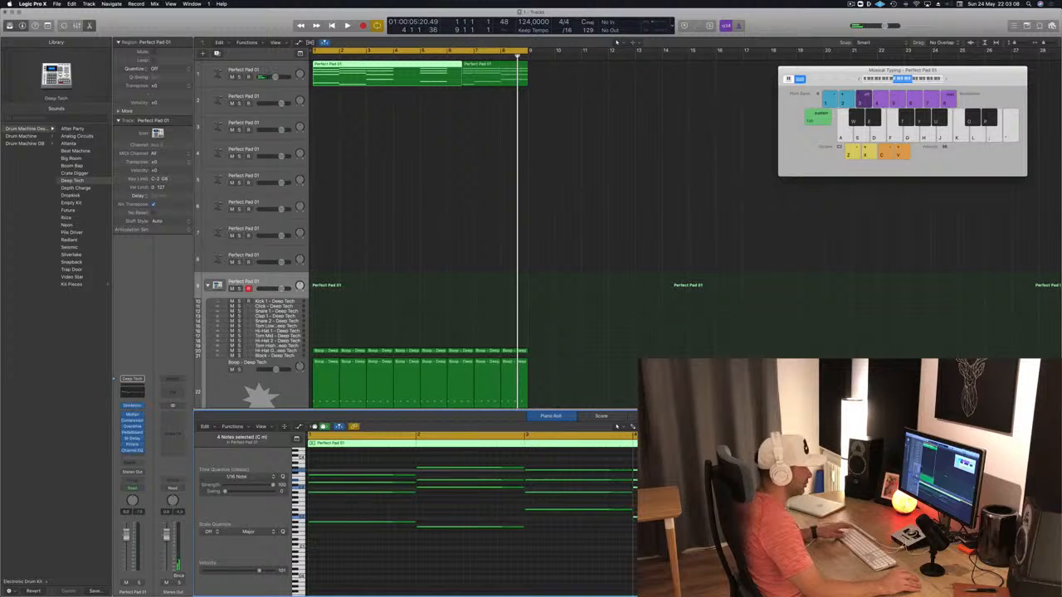
{"action": "key", "text": "space"}
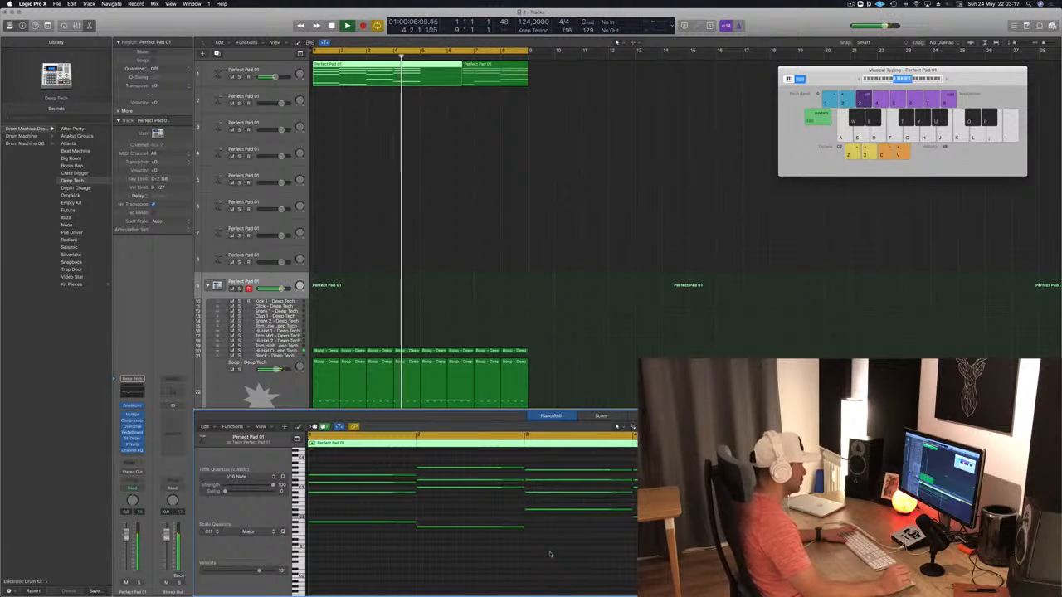
{"action": "key", "text": "space"}
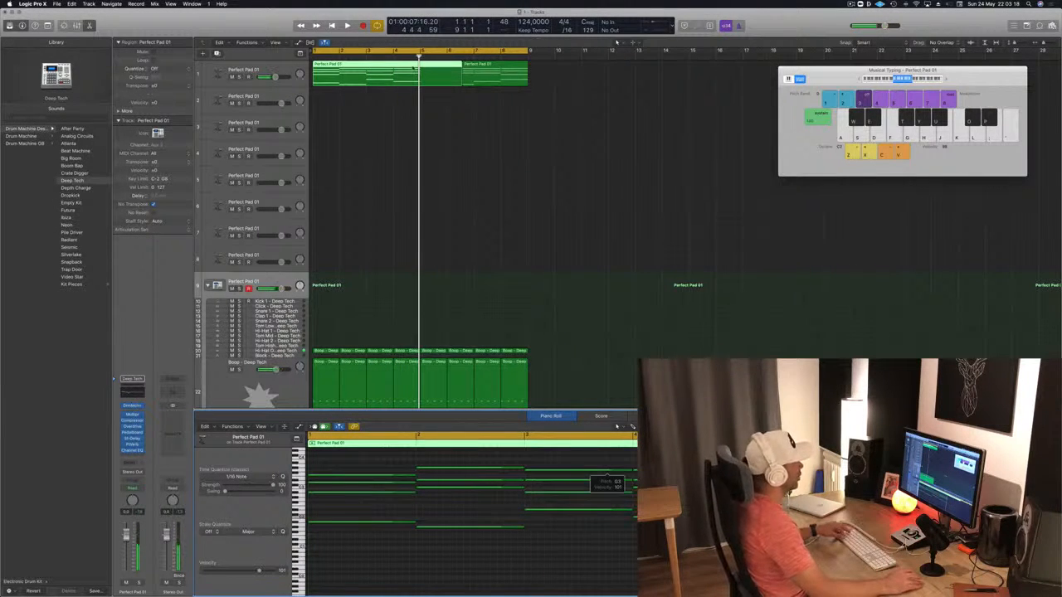
Step: Trim the first pad region back to bar 5 and delete the second pad region
{"action": "left_click", "coordinate": [420, 68]}
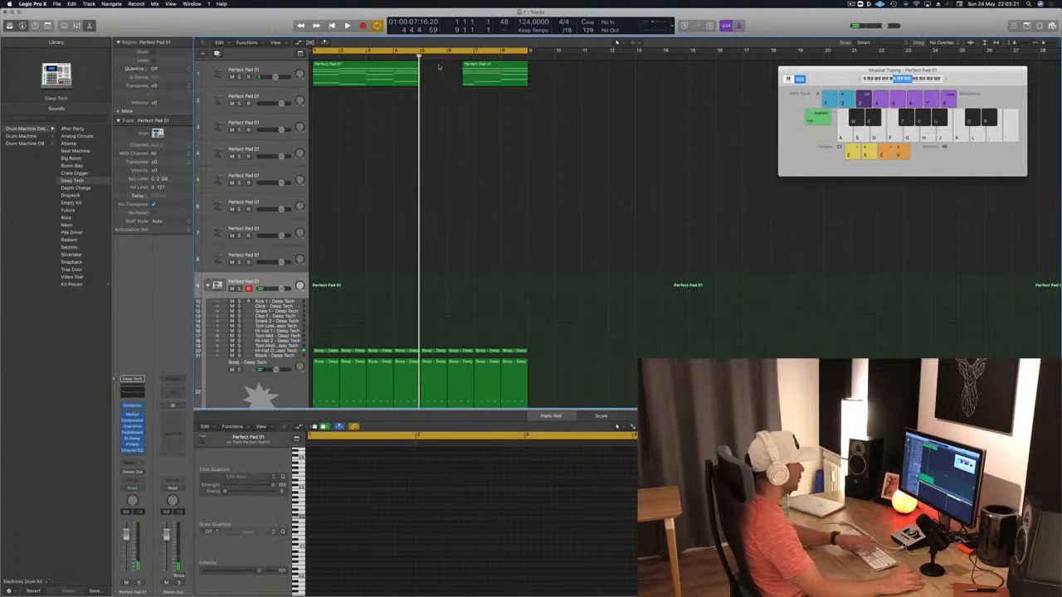
{"action": "left_click_drag", "start_coordinate": [486, 71], "coordinate": [520, 72]}
{"action": "key", "text": "Delete"}
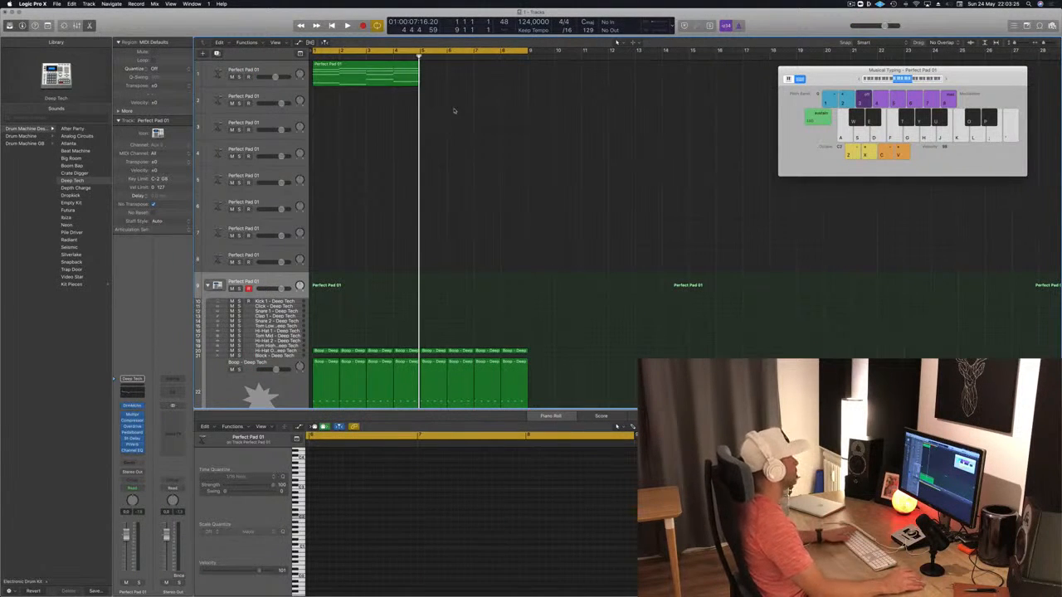
Step: Play the edited pad region from the start with its Alchemy window moved clear of the regions
{"action": "left_click", "coordinate": [365, 71]}
{"action": "key", "text": "Return"}
{"action": "key", "text": "space"}
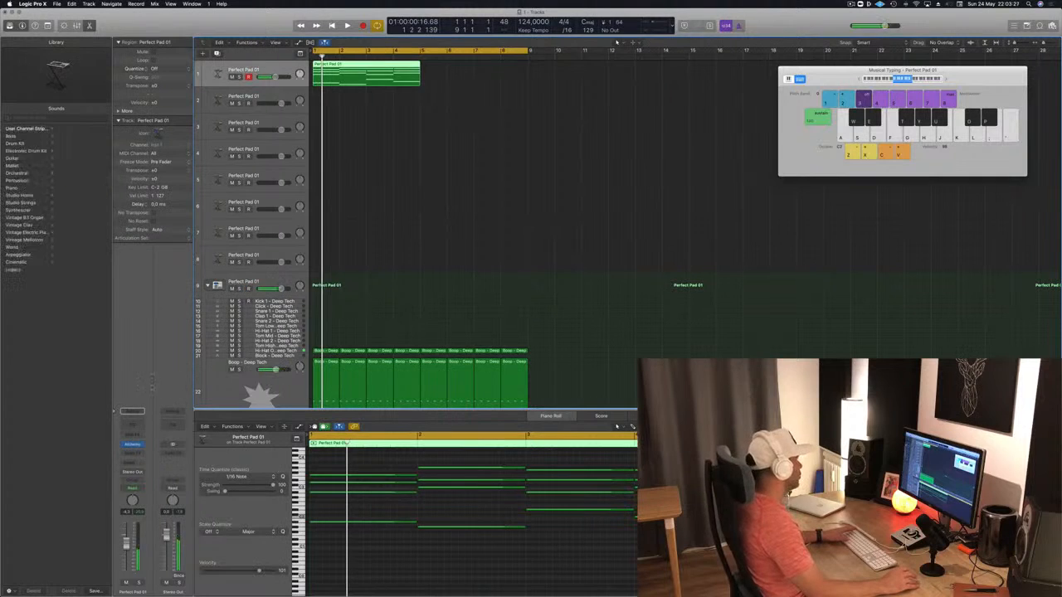
{"action": "key", "text": "v"}
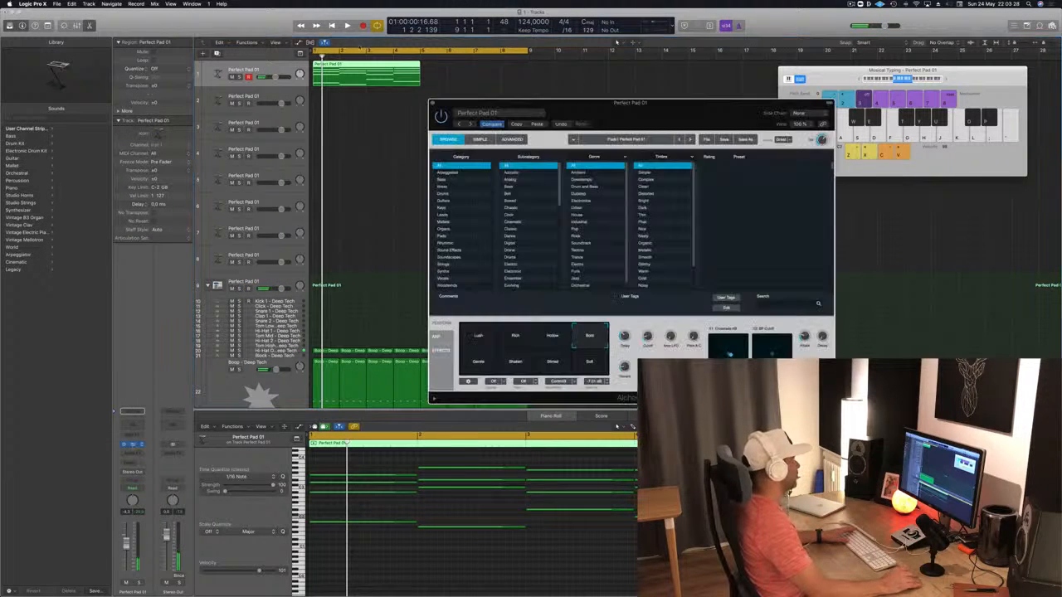
{"action": "key", "text": "space"}
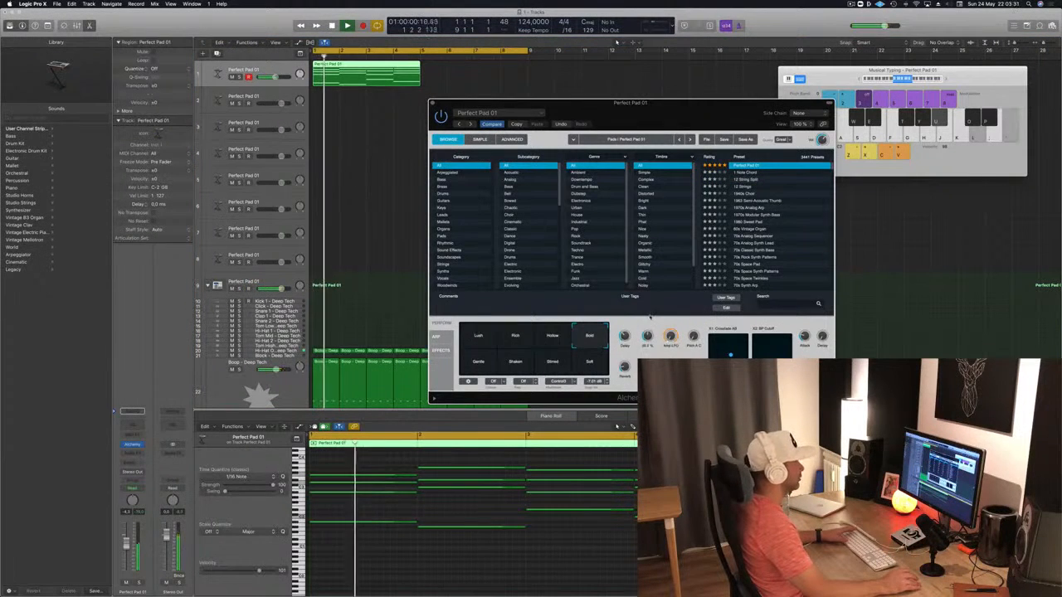
{"action": "left_click_drag", "start_coordinate": [650, 112], "coordinate": [794, 74]}
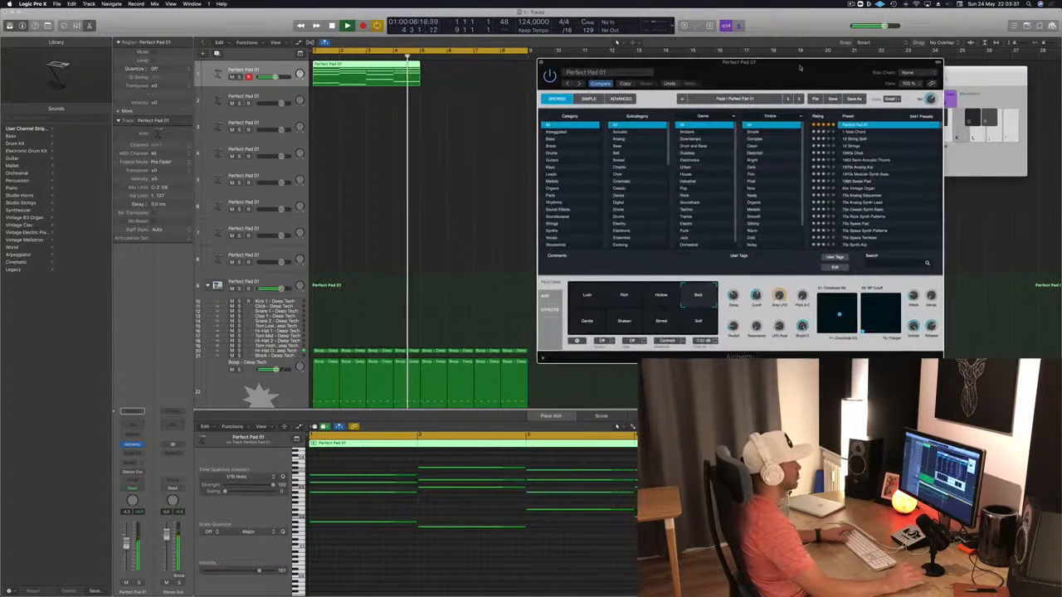
Step: Undo the deletion, trimming, chord swap and lengthening of the pad regions
{"action": "left_click", "coordinate": [478, 143]}
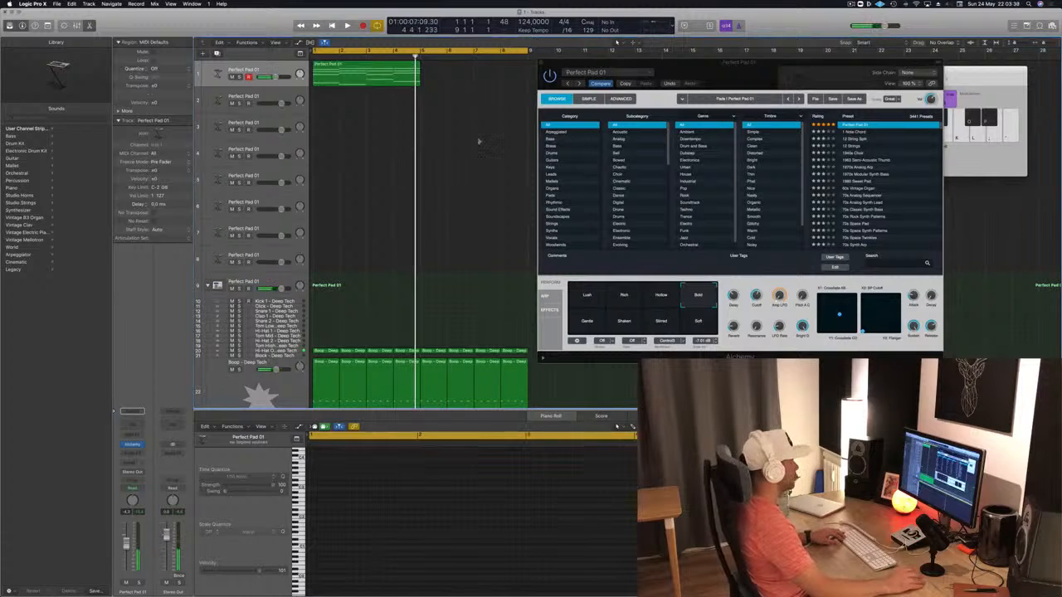
{"action": "key", "text": "super+z"}
{"action": "key", "text": "super+z"}
{"action": "key", "text": "super+z"}
{"action": "key", "text": "super+z"}
{"action": "key", "text": "super+z"}
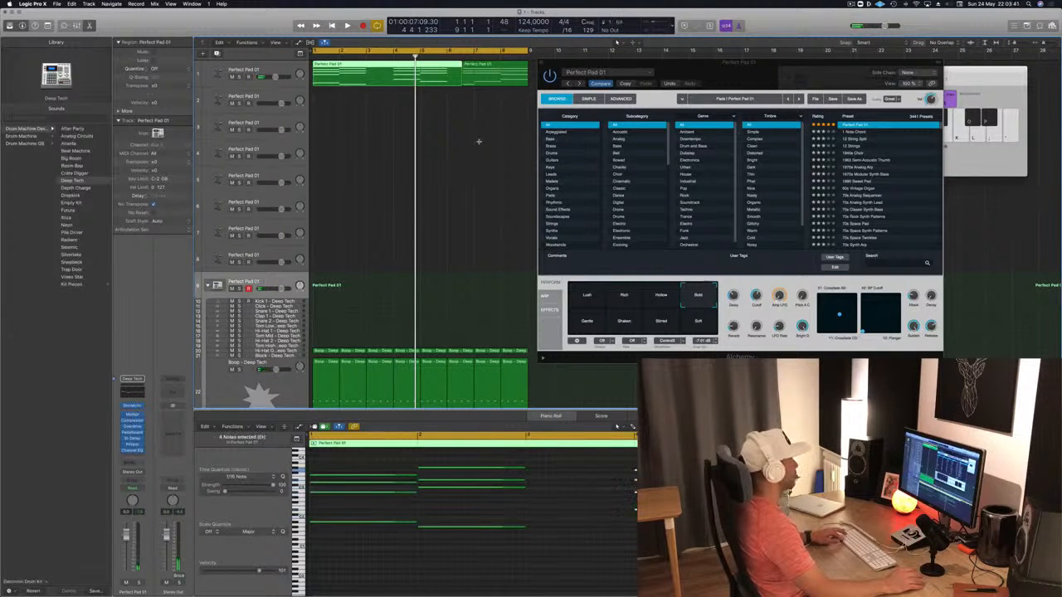
{"action": "key", "text": "super+z"}
{"action": "key", "text": "super+z"}
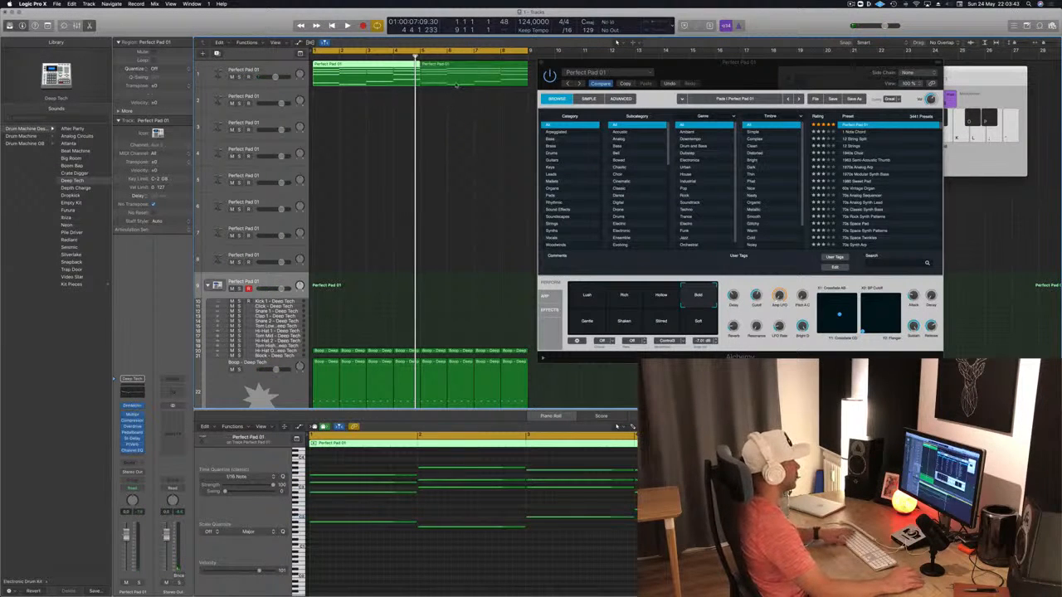
Step: Play the original pad chords from the start and close the Alchemy window
{"action": "key", "text": "Return"}
{"action": "key", "text": "space"}
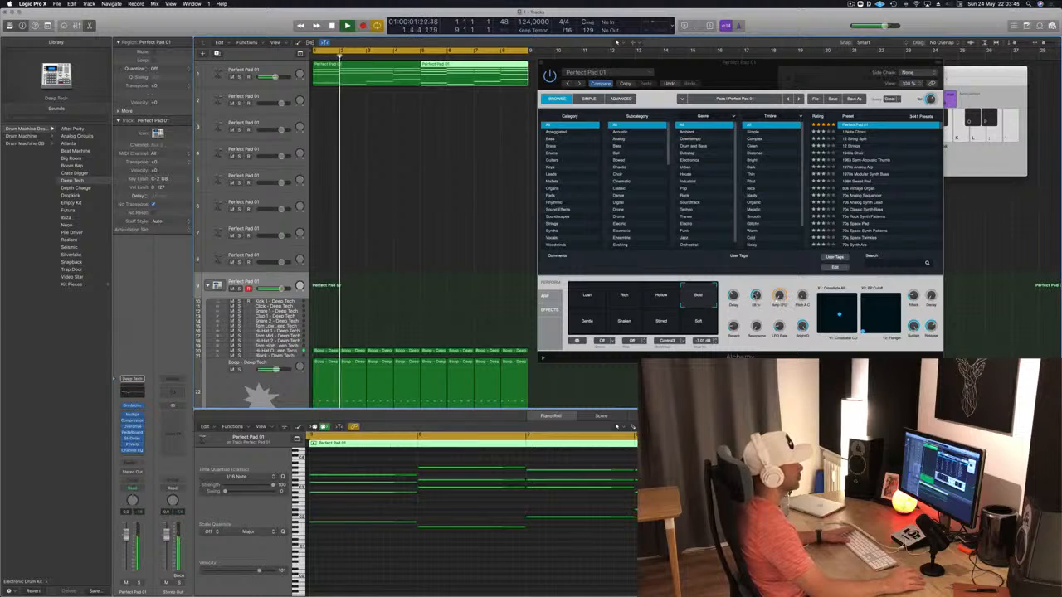
{"action": "left_click", "coordinate": [758, 305]}
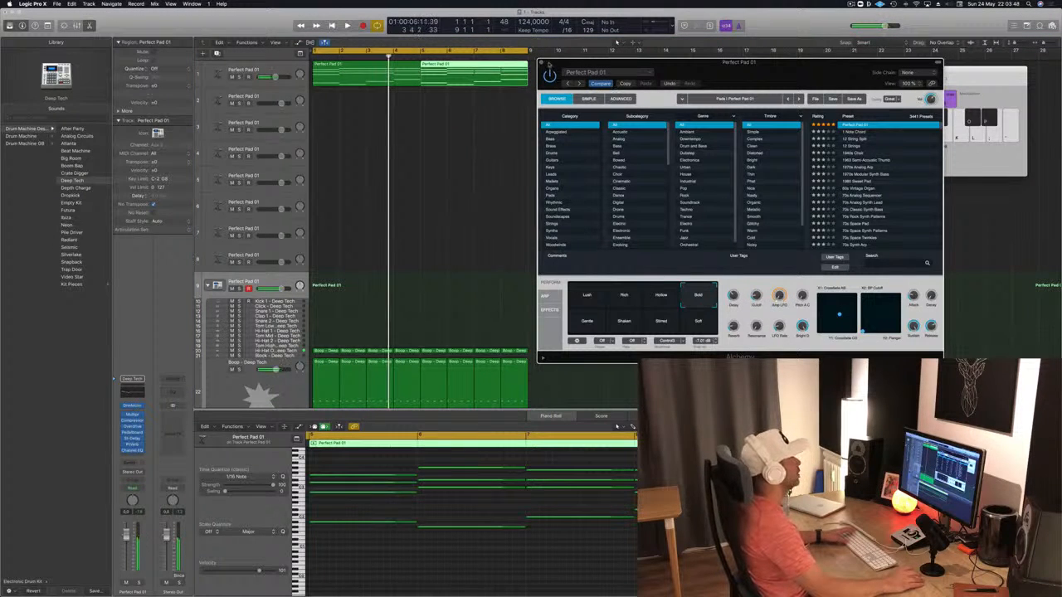
{"action": "key", "text": "super+w"}
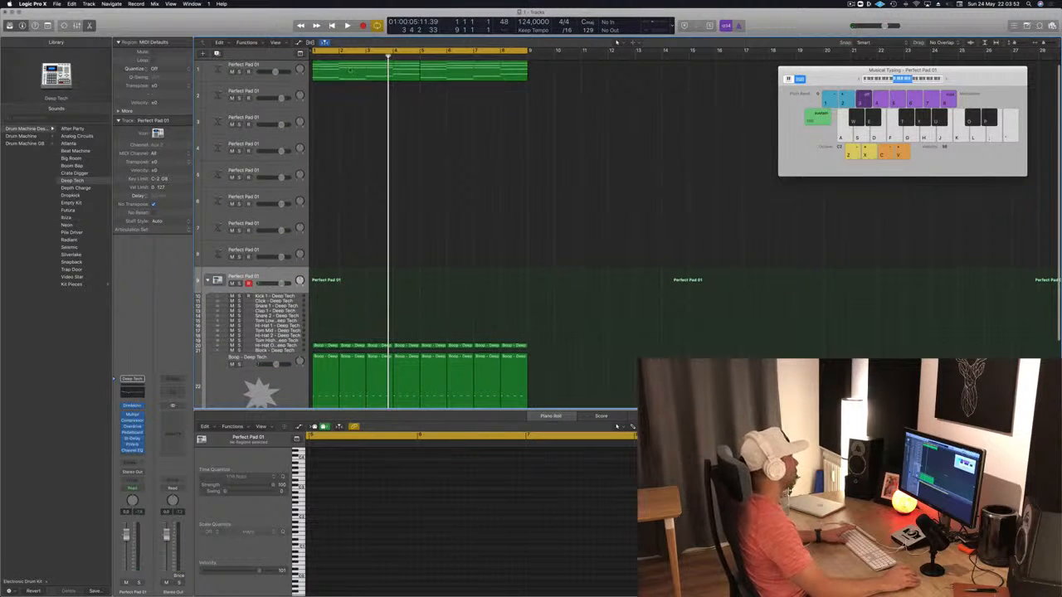
{"action": "key", "text": "Return"}
{"action": "key", "text": "space"}
{"action": "scroll", "coordinate": [551, 184], "scroll_direction": "down", "scroll_amount": 1}
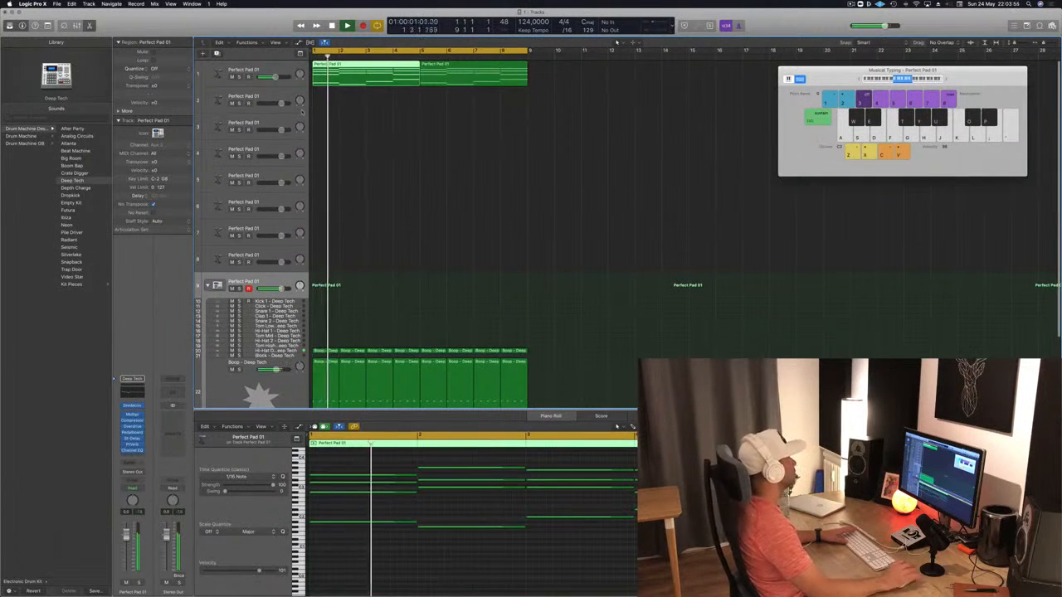
Step: Copy the first pad chord region to the second track at bar 1 and play it
{"action": "key", "text": "space"}
{"action": "left_click", "coordinate": [351, 100]}
{"action": "left_click_drag", "start_coordinate": [349, 97], "coordinate": [350, 75]}
{"action": "key", "text": "space"}
{"action": "key", "text": "space"}
{"action": "left_click", "coordinate": [350, 99]}
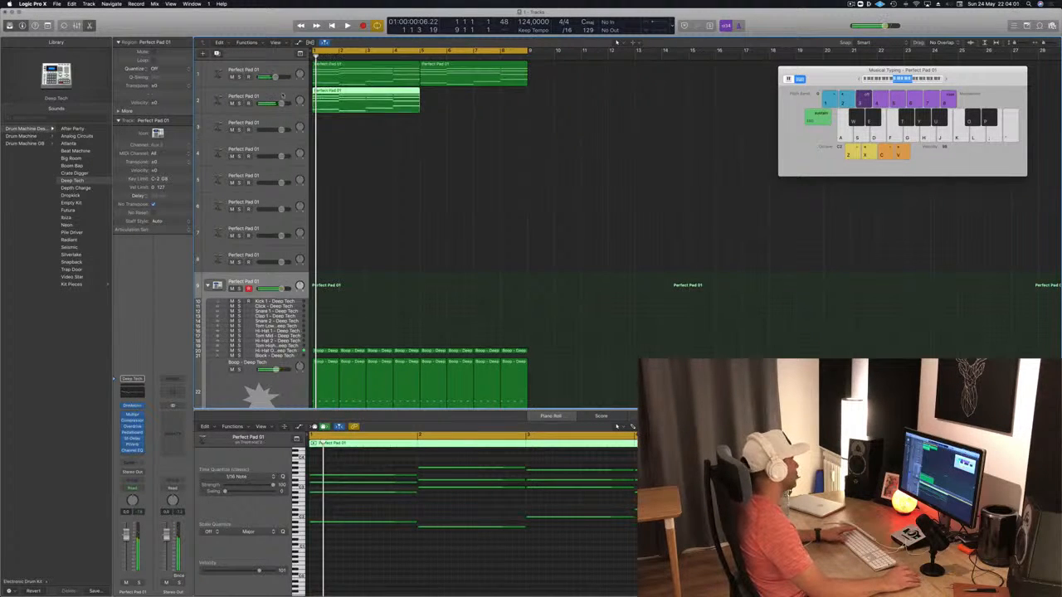
Step: Open Alchemy on the second track and load the 70s Synth Lead Hero preset from the Bass category
{"action": "left_click", "coordinate": [132, 444]}
{"action": "left_click_drag", "start_coordinate": [177, 51], "coordinate": [582, 132]}
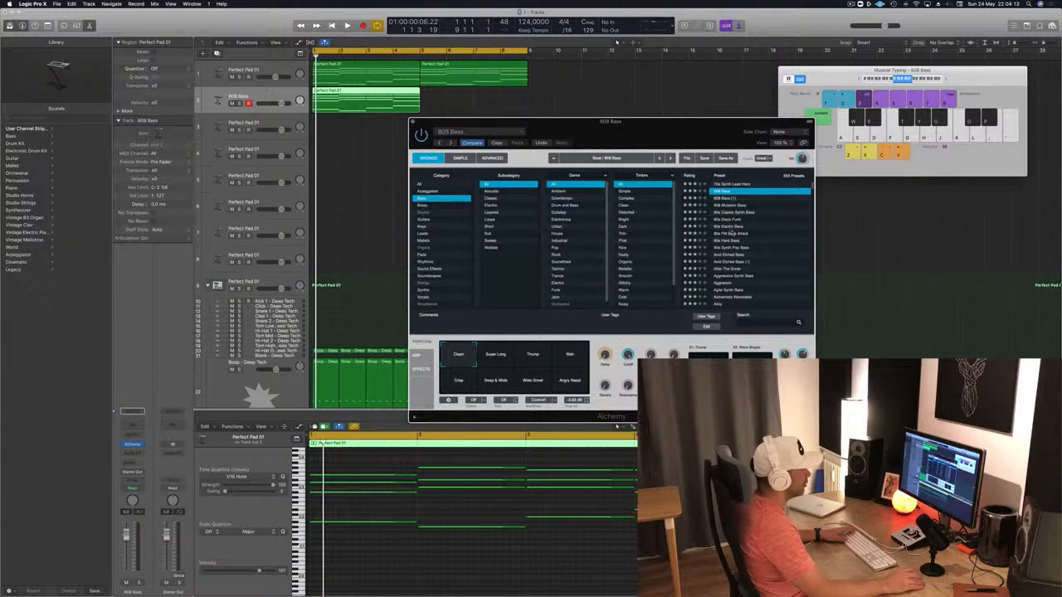
{"action": "left_click", "coordinate": [734, 226]}
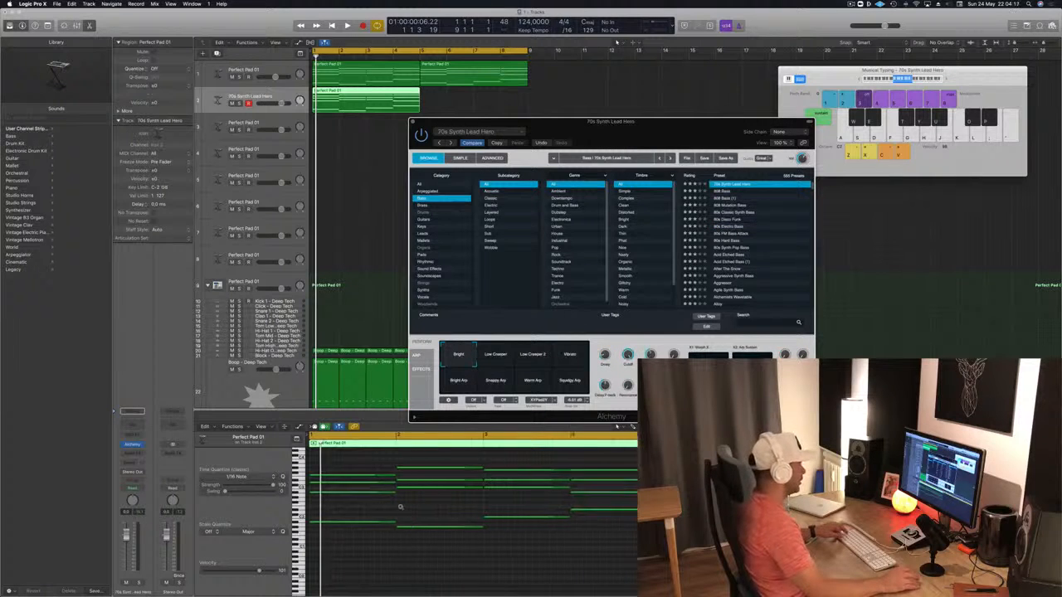
Step: Delete the upper chord notes in the second track's region and shorten the four remaining low notes to short hits
{"action": "left_click_drag", "start_coordinate": [333, 463], "coordinate": [579, 499]}
{"action": "key", "text": "Delete"}
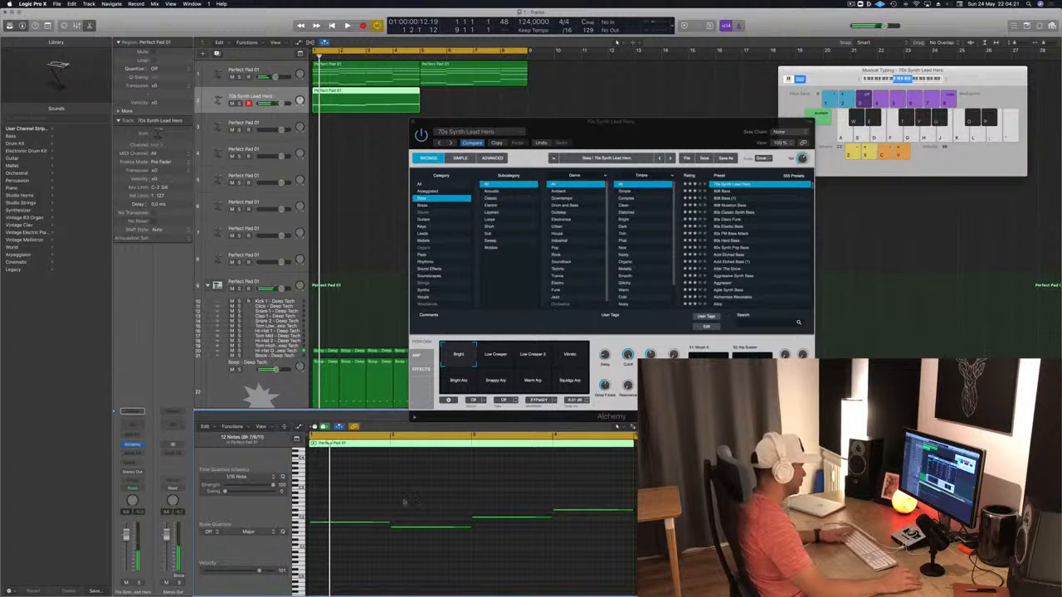
{"action": "key", "text": "super+a"}
{"action": "left_click_drag", "start_coordinate": [389, 523], "coordinate": [314, 526]}
{"action": "key", "text": "space"}
Step: Duplicate the four short bass notes slightly after the originals and play the pattern
{"action": "key", "text": "space"}
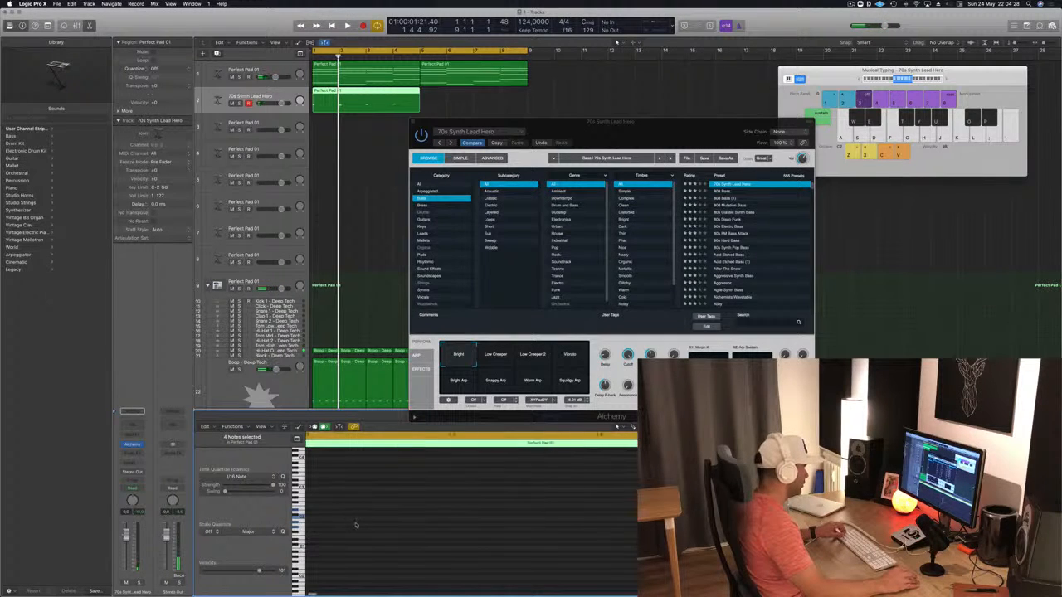
{"action": "left_click_drag", "start_coordinate": [374, 528], "coordinate": [448, 528]}
{"action": "key", "text": "space"}
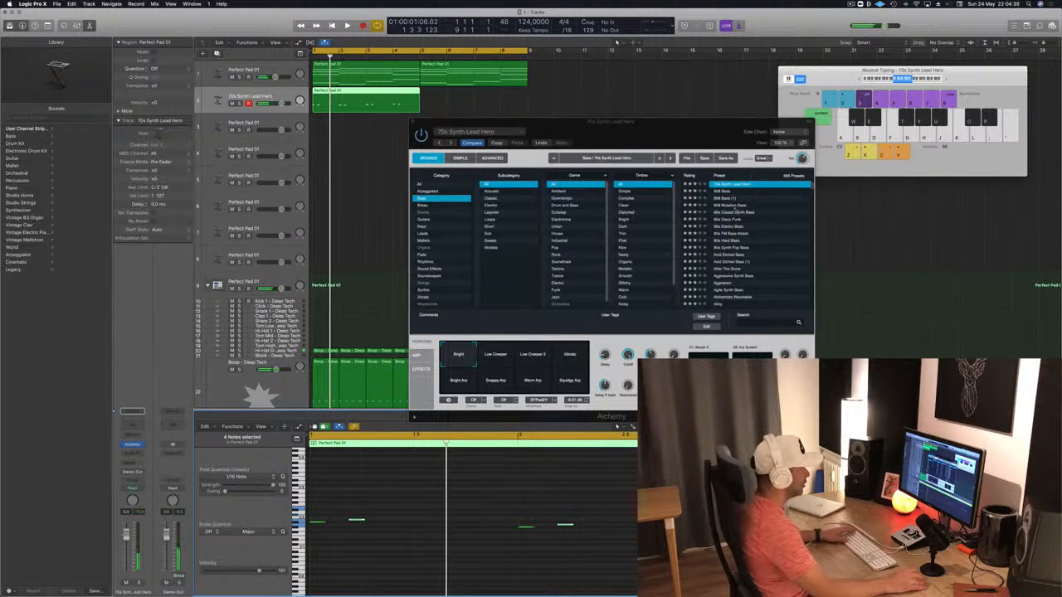
Step: Load the Lazarus bass preset in Alchemy on the second track and listen to it
{"action": "scroll", "coordinate": [736, 208], "scroll_direction": "up", "scroll_amount": 2}
{"action": "left_click", "coordinate": [745, 185]}
{"action": "key", "text": "space"}
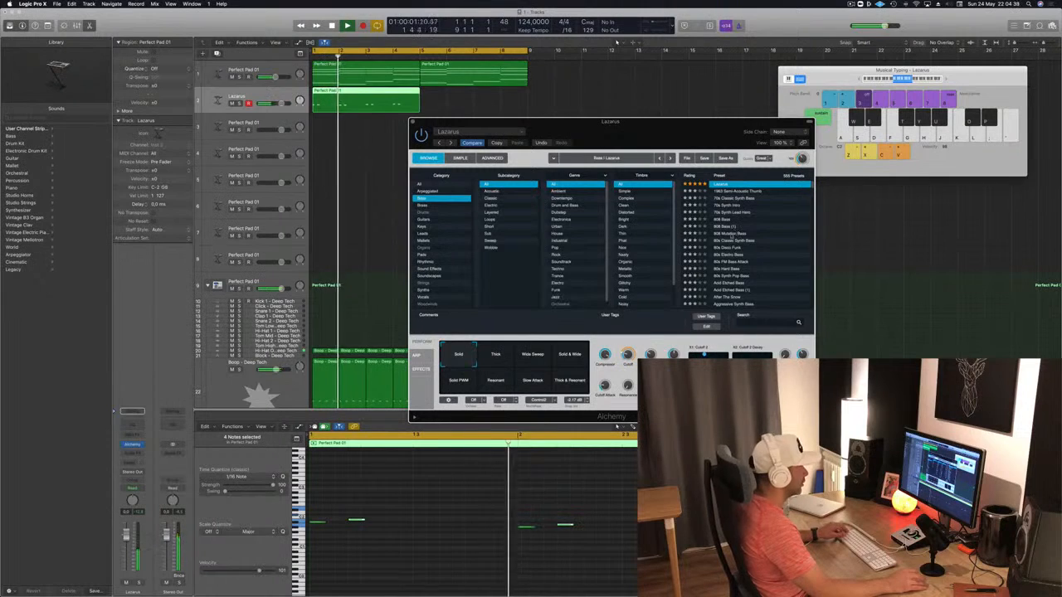
{"action": "key", "text": "space"}
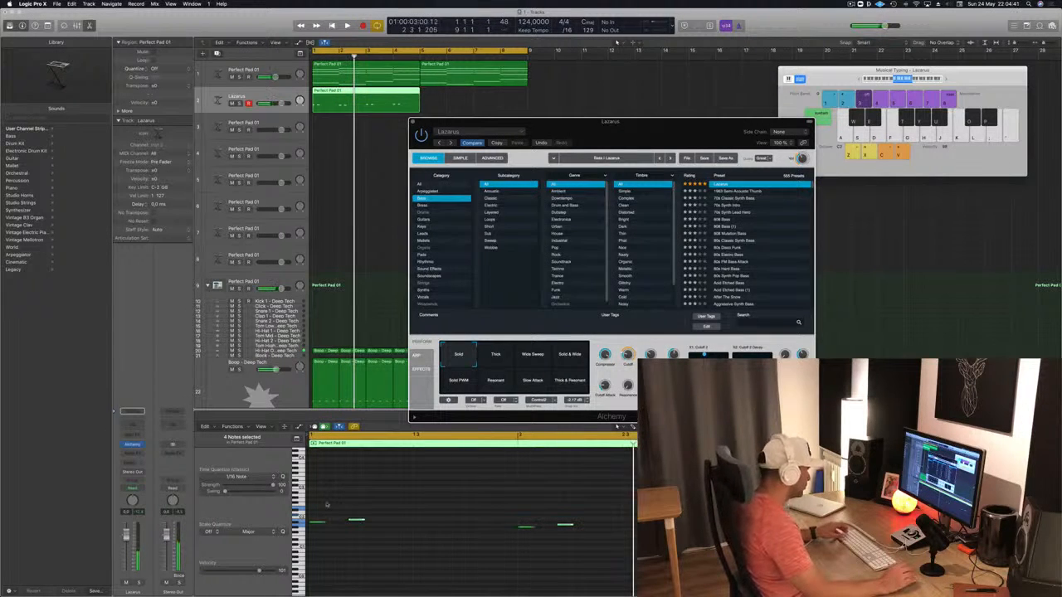
Step: Lower the four duplicated bass notes to the same pitches as their originals and play the bass line
{"action": "key", "text": "Return"}
{"action": "key", "text": "space"}
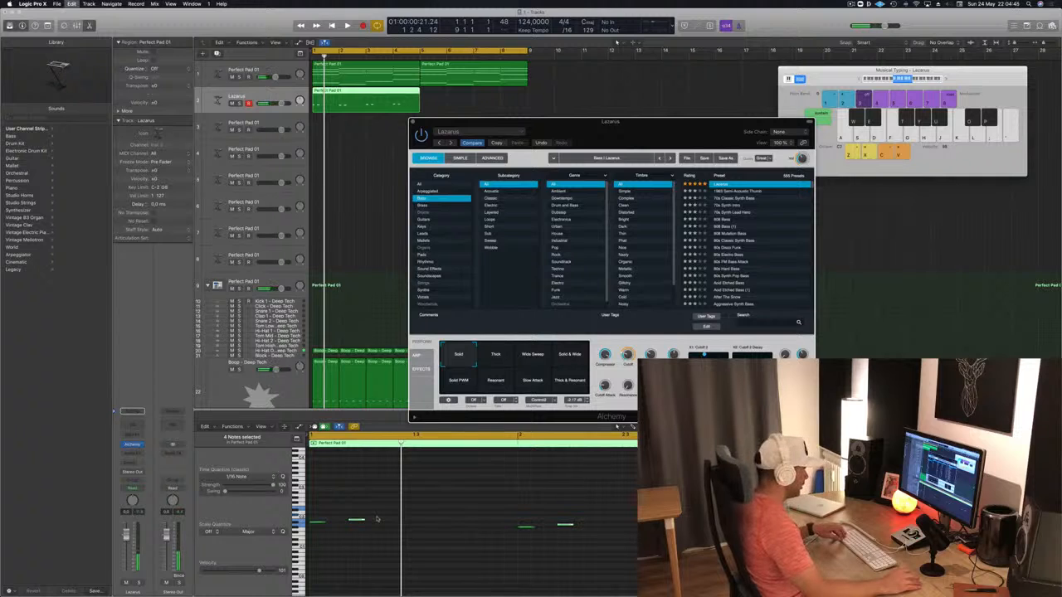
{"action": "left_click_drag", "start_coordinate": [318, 524], "coordinate": [359, 526]}
{"action": "key", "text": "space"}
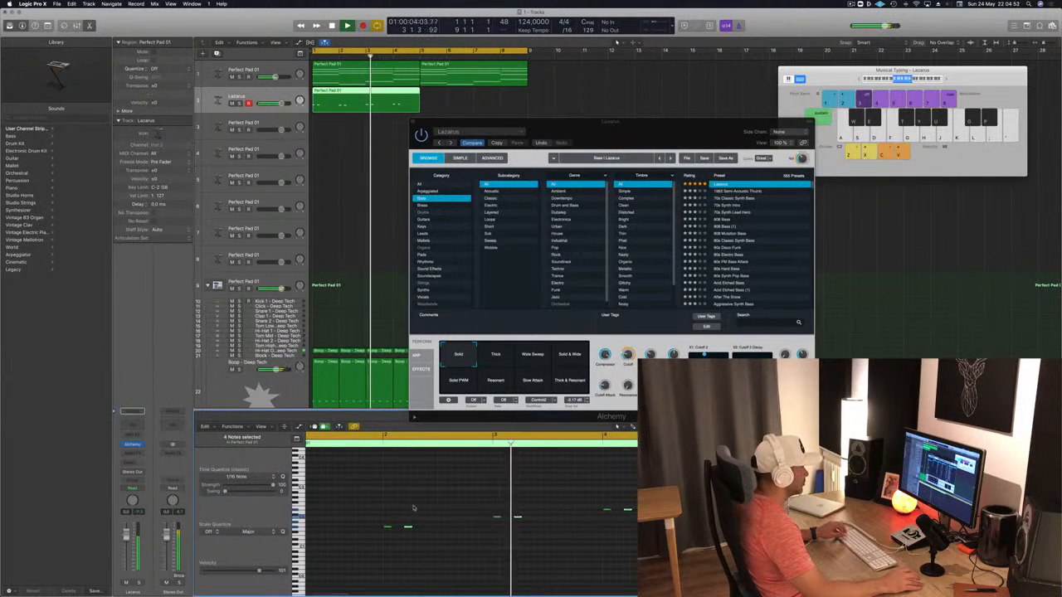
Step: Copy the Lazarus bass region to bar 5, moving the Alchemy window out of the way, and play it
{"action": "left_click_drag", "start_coordinate": [656, 117], "coordinate": [794, 123]}
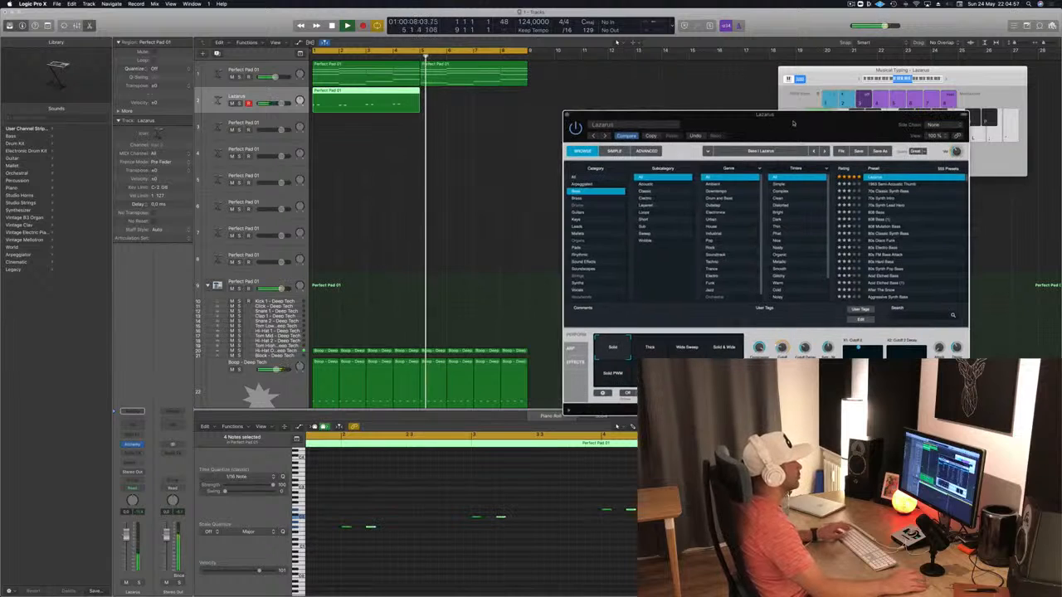
{"action": "left_click_drag", "start_coordinate": [357, 96], "coordinate": [467, 98]}
{"action": "key", "text": "space"}
{"action": "left_click_drag", "start_coordinate": [754, 123], "coordinate": [750, 96]}
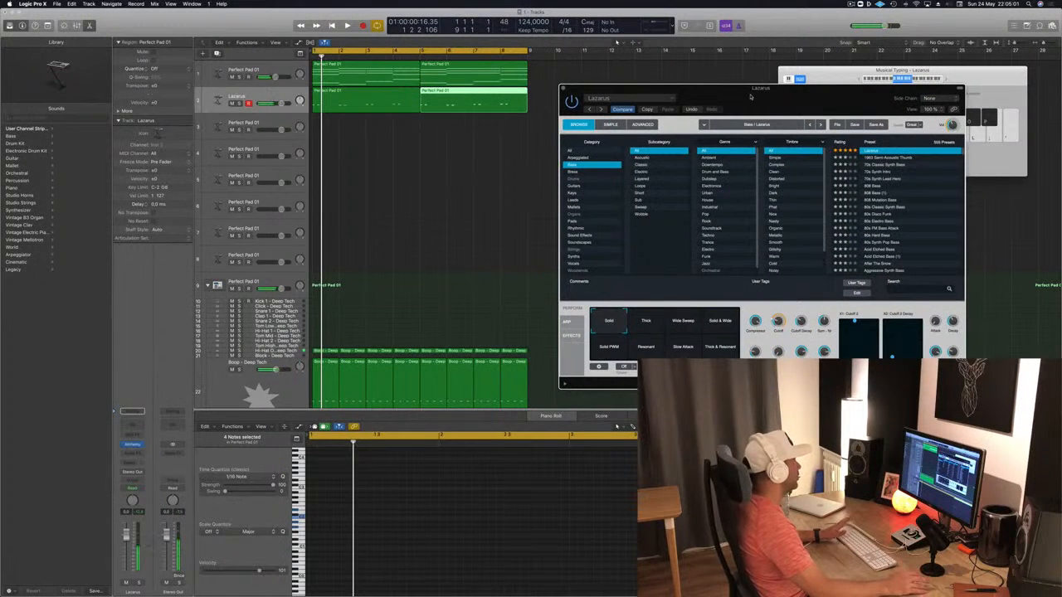
Step: Solo the Boop - Deep Tech track briefly, turn its solo off, and restart playback from the beginning
{"action": "left_click", "coordinate": [239, 370]}
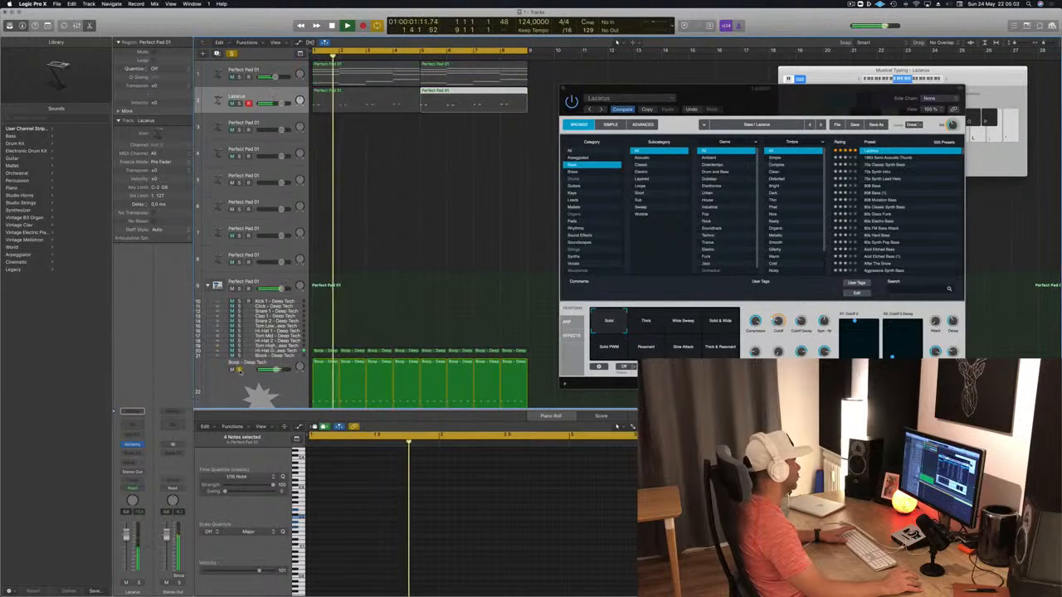
{"action": "left_click", "coordinate": [239, 370]}
{"action": "key", "text": "Return"}
Step: Close the Lazarus synth window and show the first bass region's notes in the Piano Roll
{"action": "left_click_drag", "start_coordinate": [819, 96], "coordinate": [671, 179]}
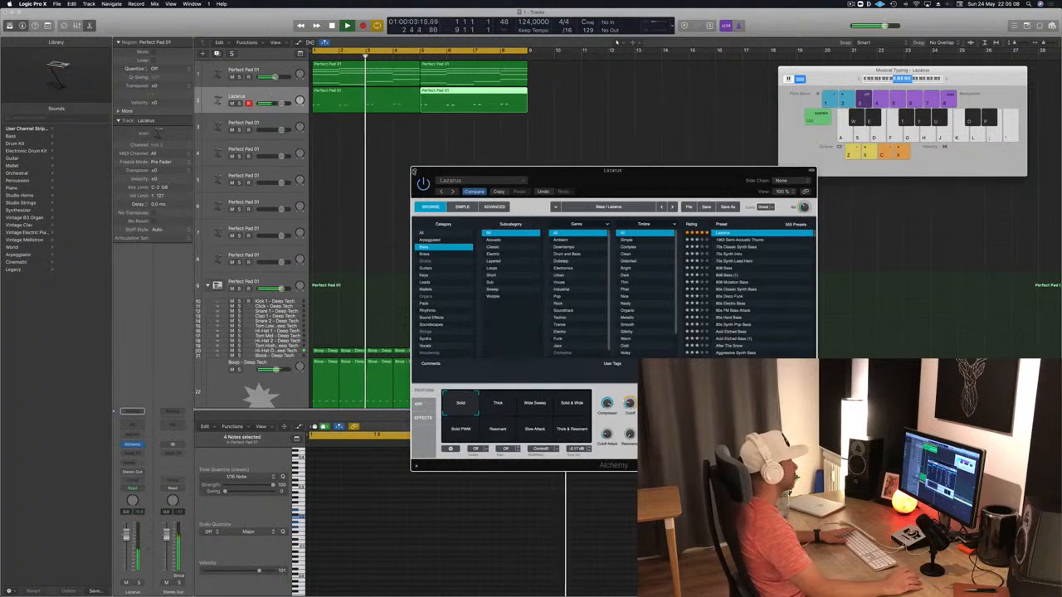
{"action": "key", "text": "super+w"}
{"action": "left_click", "coordinate": [360, 100]}
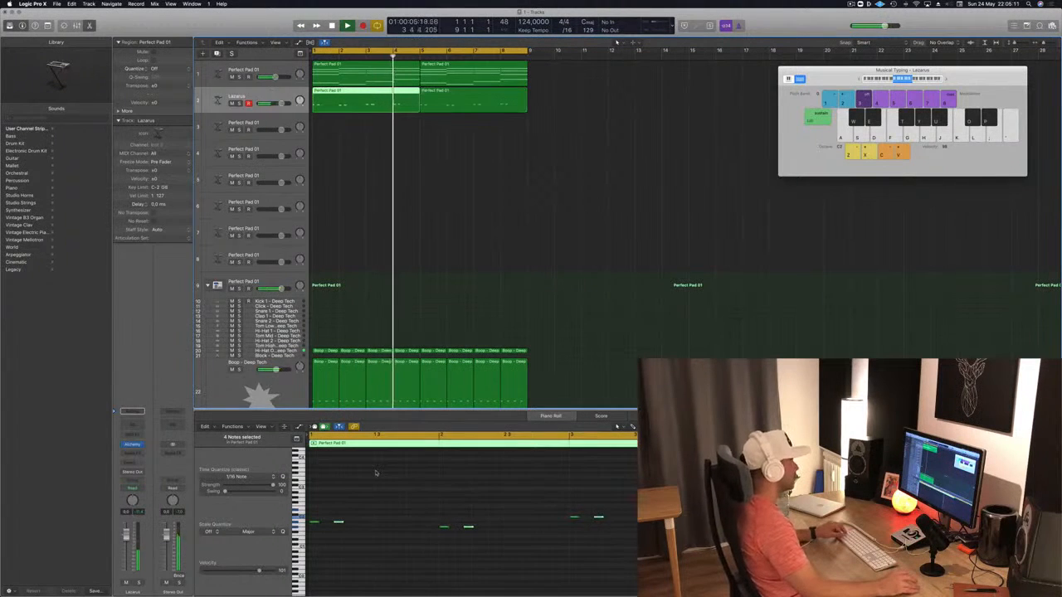
Step: Duplicate the notes in the first Lazarus bass region within each bar to make six notes per bar, and play the region
{"action": "key", "text": "space"}
{"action": "left_click", "coordinate": [384, 517]}
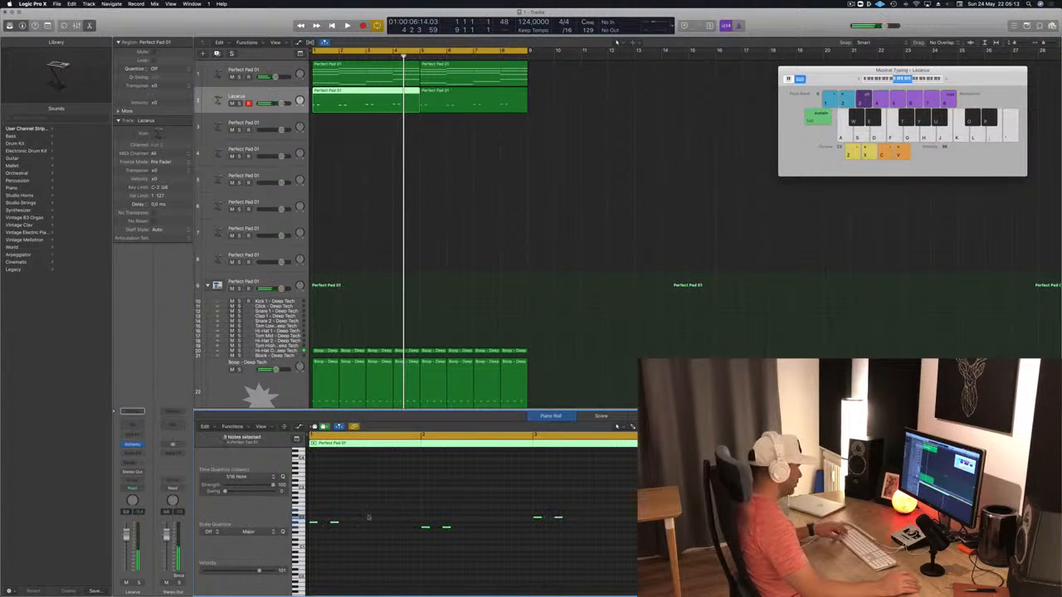
{"action": "left_click_drag", "start_coordinate": [314, 524], "coordinate": [388, 526]}
{"action": "key", "text": "space"}
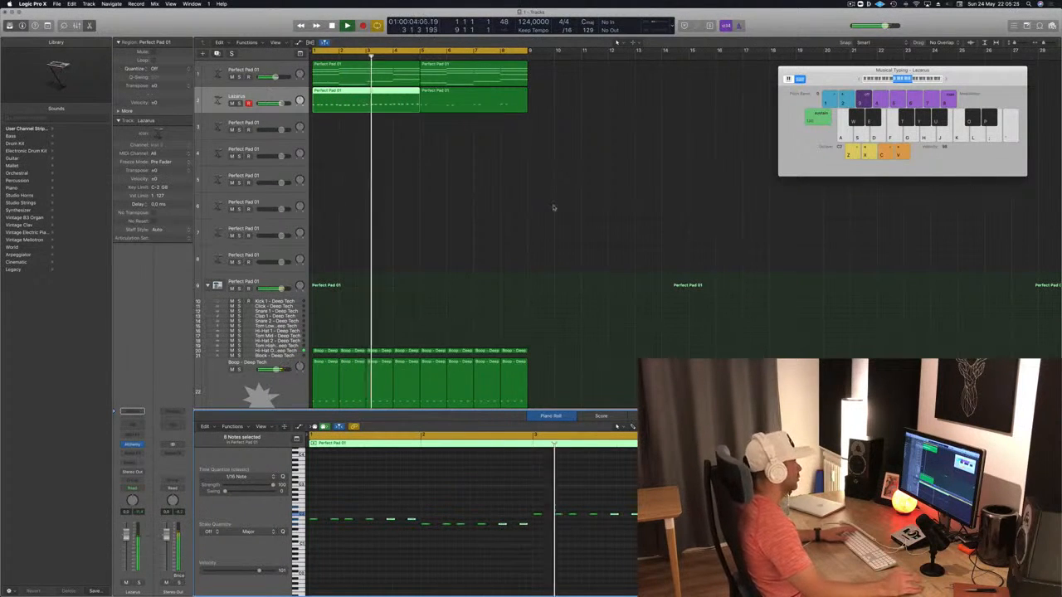
Step: Replace the second Lazarus bass region with a copy of the edited first region at bar 5
{"action": "scroll", "coordinate": [467, 213], "scroll_direction": "down", "scroll_amount": 1}
{"action": "scroll", "coordinate": [467, 214], "scroll_direction": "up", "scroll_amount": 1}
{"action": "left_click", "coordinate": [464, 91]}
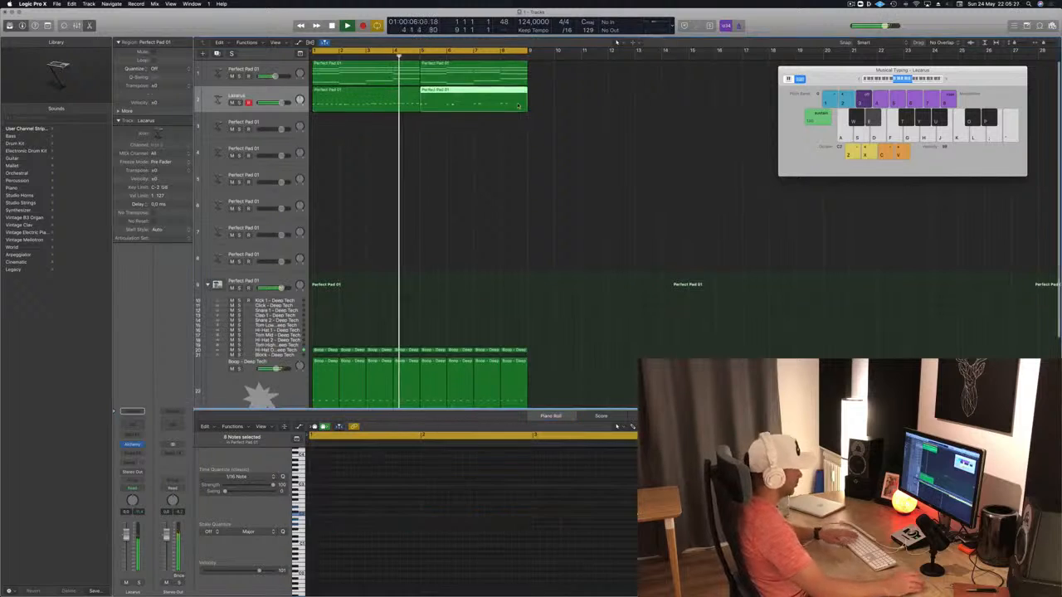
{"action": "key", "text": "Delete"}
{"action": "left_click_drag", "start_coordinate": [349, 89], "coordinate": [451, 94]}
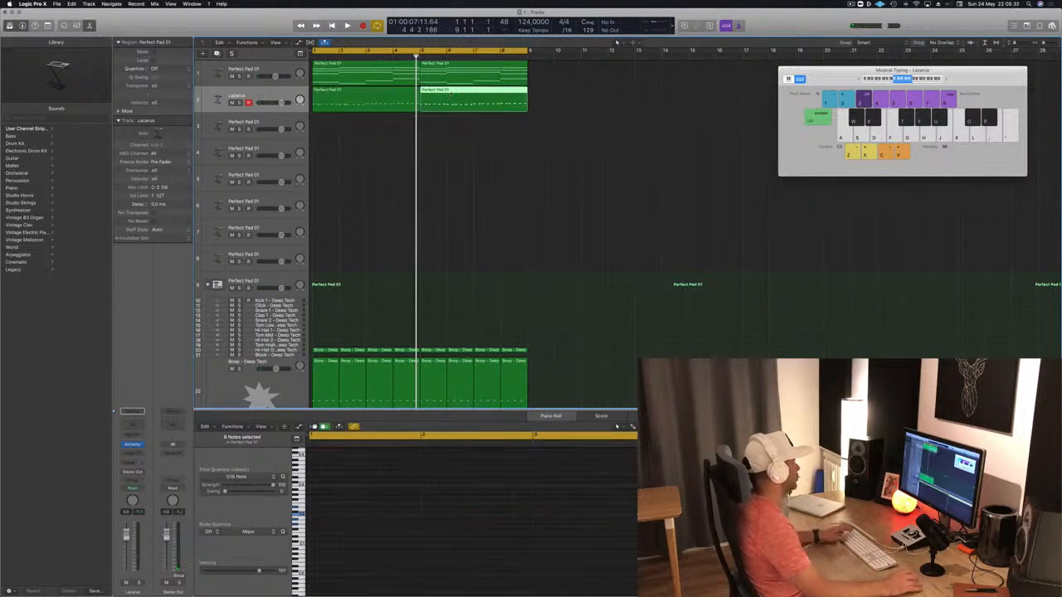
Step: Play the arrangement from the beginning while showing the first pad region's chords in the Piano Roll
{"action": "left_click", "coordinate": [326, 362]}
{"action": "key", "text": "Return"}
{"action": "key", "text": "space"}
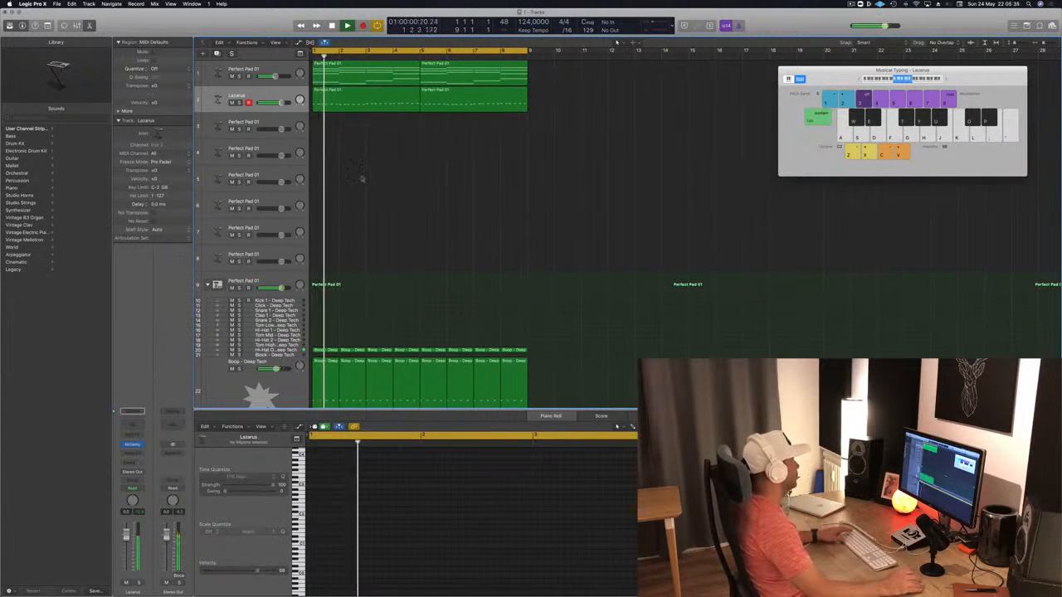
{"action": "left_click", "coordinate": [357, 73]}
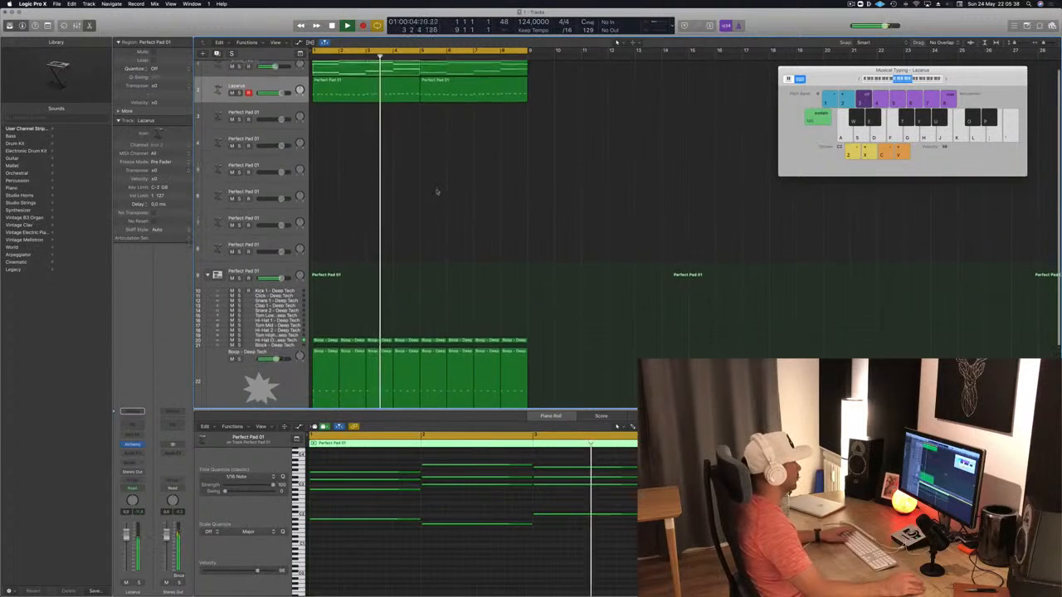
{"action": "key", "text": "super+Left"}
{"action": "key", "text": "space"}
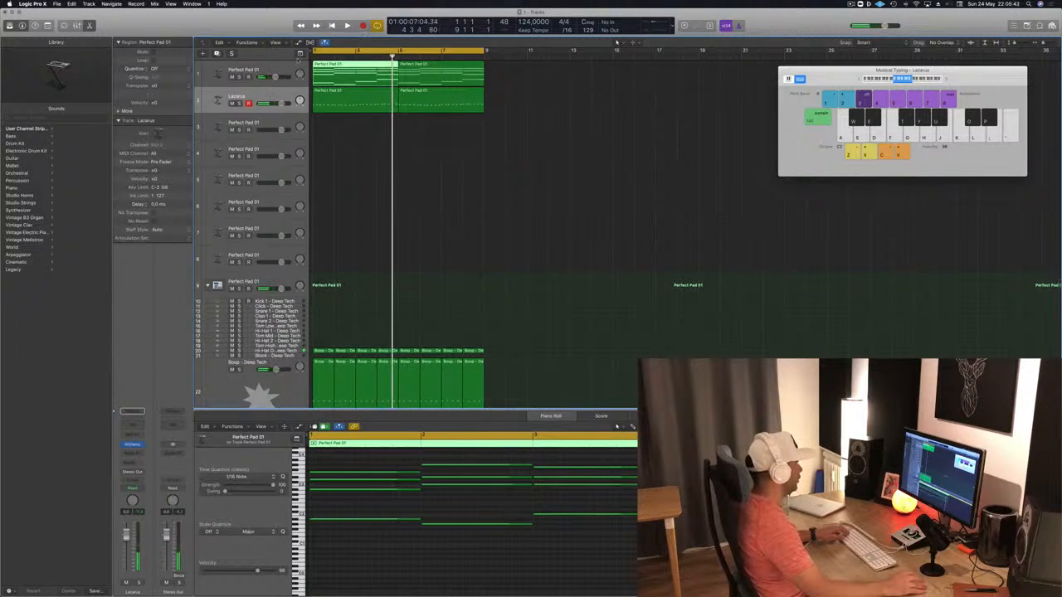
Step: Create one stereo Studio Horns software instrument track directly below the Lazarus track
{"action": "left_click", "coordinate": [256, 96]}
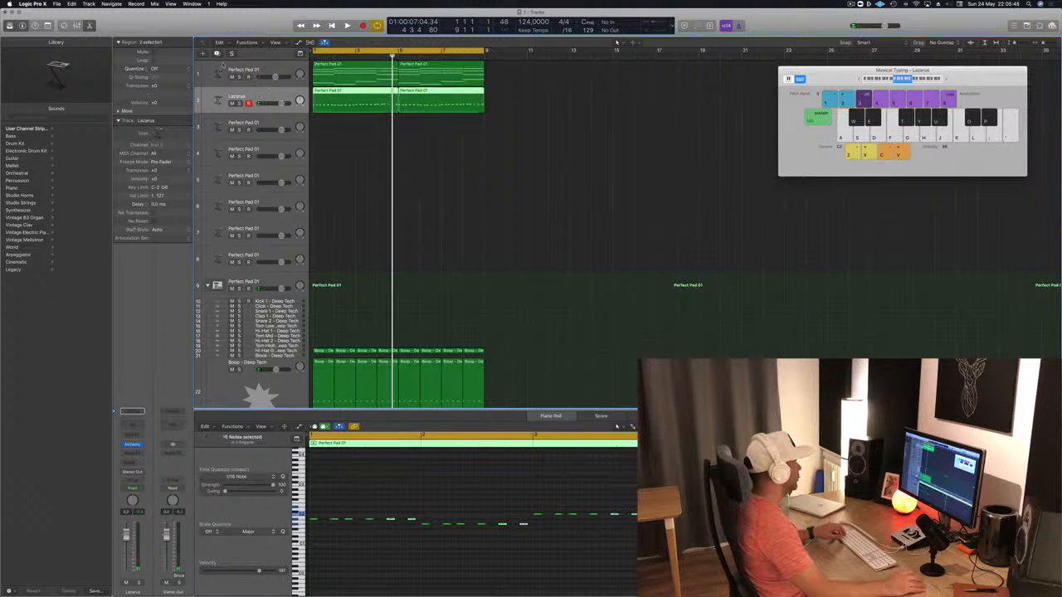
{"action": "key", "text": "alt+super+n"}
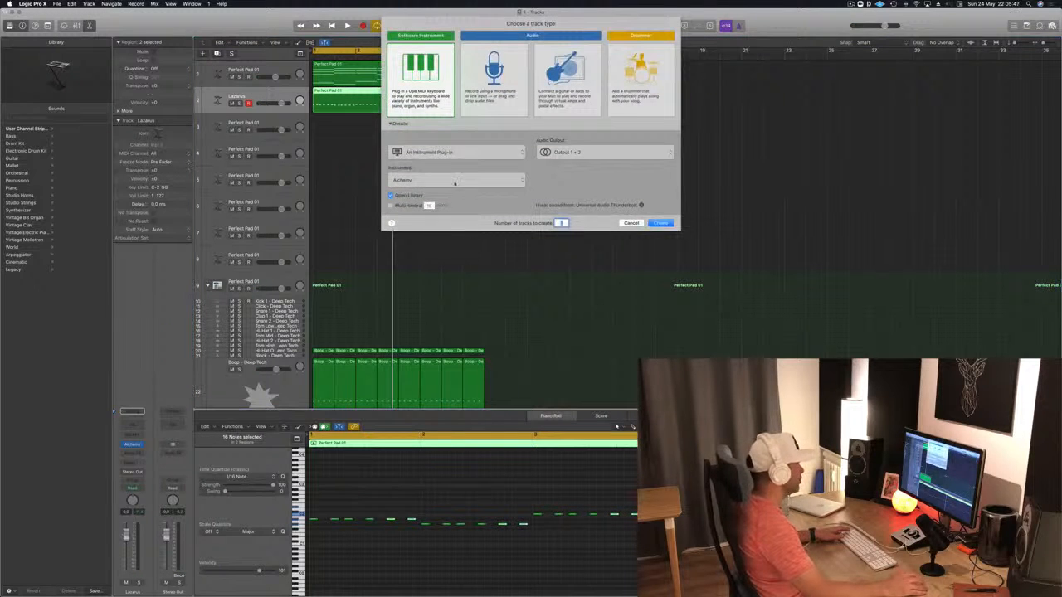
{"action": "left_click", "coordinate": [425, 181]}
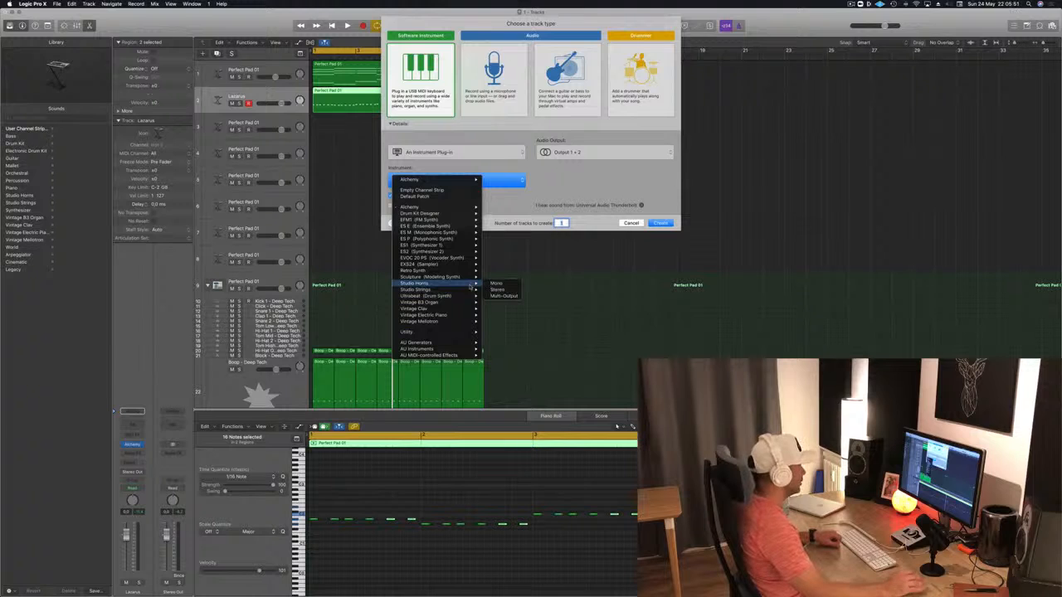
{"action": "left_click", "coordinate": [508, 288]}
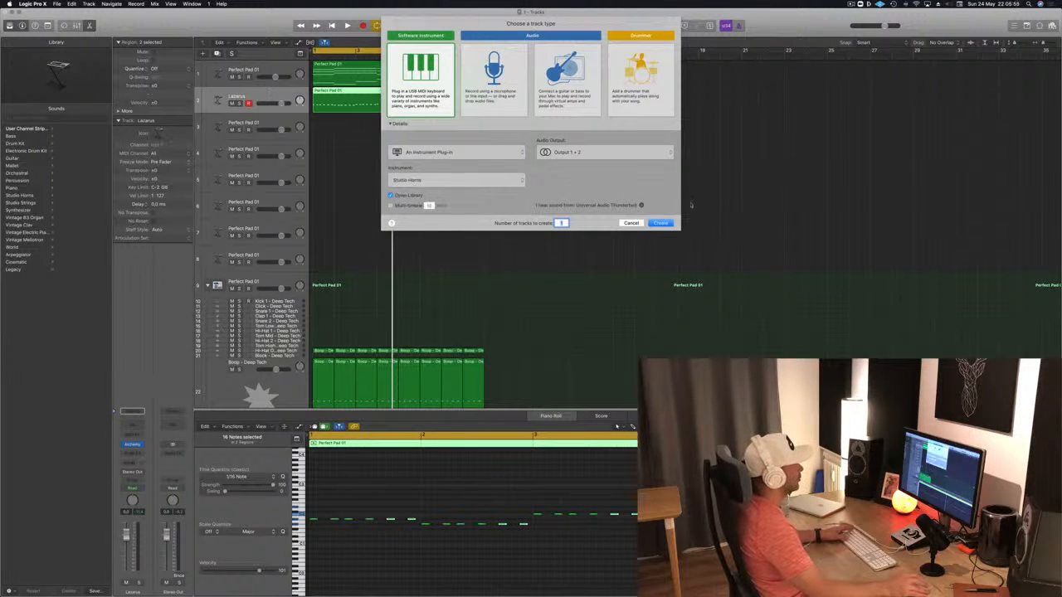
{"action": "key", "text": "Return"}
{"action": "key", "text": "super+k"}
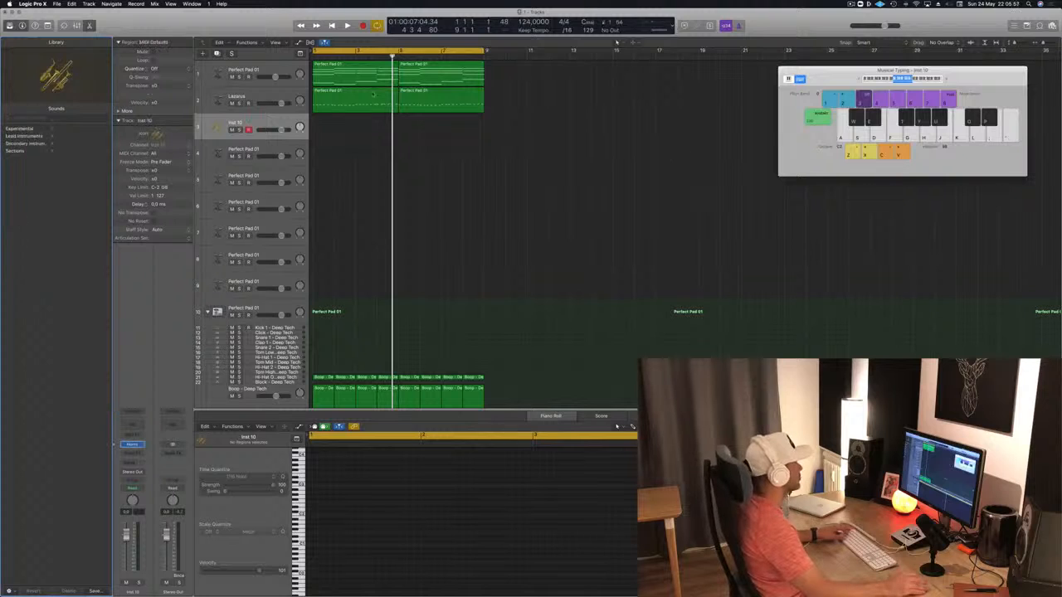
Step: Copy the first pad region to the Studio Horns track and delete all its notes below the top chord notes
{"action": "left_click_drag", "start_coordinate": [343, 79], "coordinate": [346, 130]}
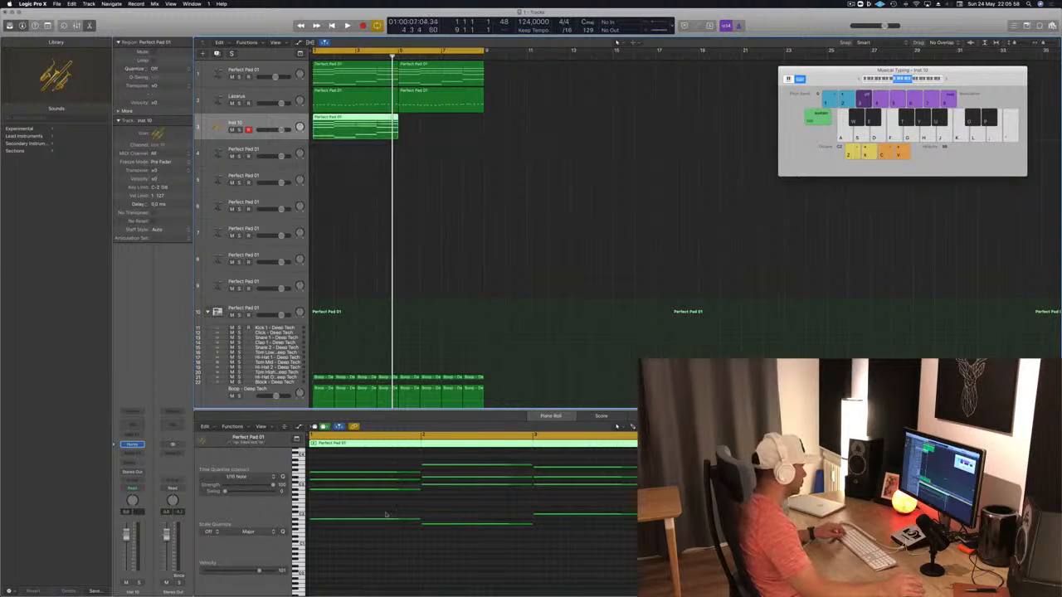
{"action": "left_click_drag", "start_coordinate": [368, 563], "coordinate": [637, 481]}
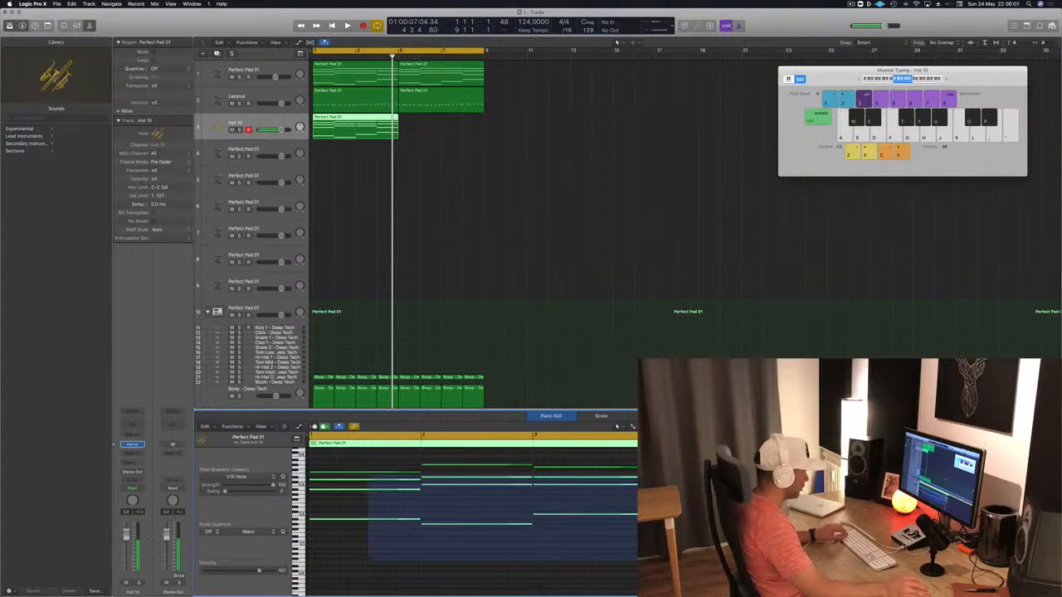
{"action": "key", "text": "Delete"}
Step: Check the instrument and articulation choices in the Studio Horns window and play the arrangement with Trumpet 1
{"action": "left_click", "coordinate": [291, 127]}
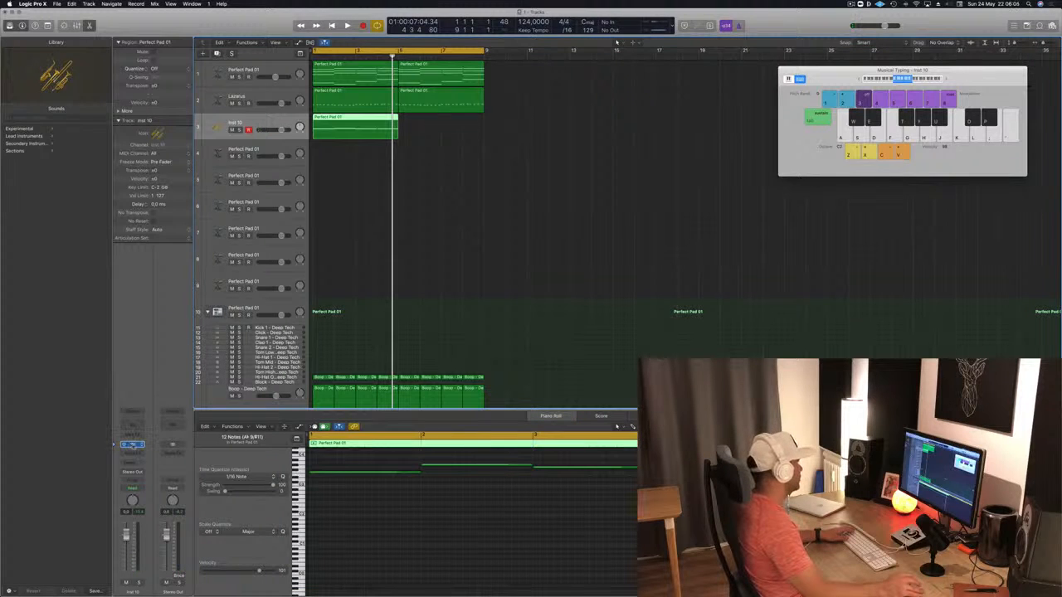
{"action": "left_click", "coordinate": [132, 445]}
{"action": "left_click_drag", "start_coordinate": [249, 18], "coordinate": [547, 104]}
{"action": "left_click", "coordinate": [485, 157]}
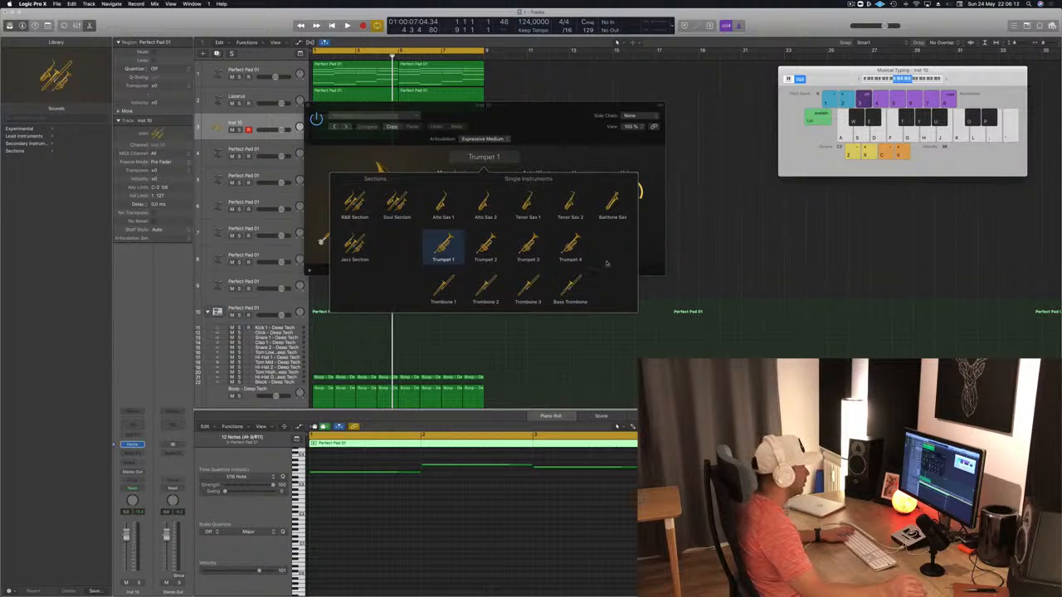
{"action": "left_click", "coordinate": [630, 151]}
{"action": "left_click", "coordinate": [501, 140]}
{"action": "left_click", "coordinate": [500, 140]}
{"action": "left_click_drag", "start_coordinate": [493, 112], "coordinate": [696, 131]}
{"action": "key", "text": "space"}
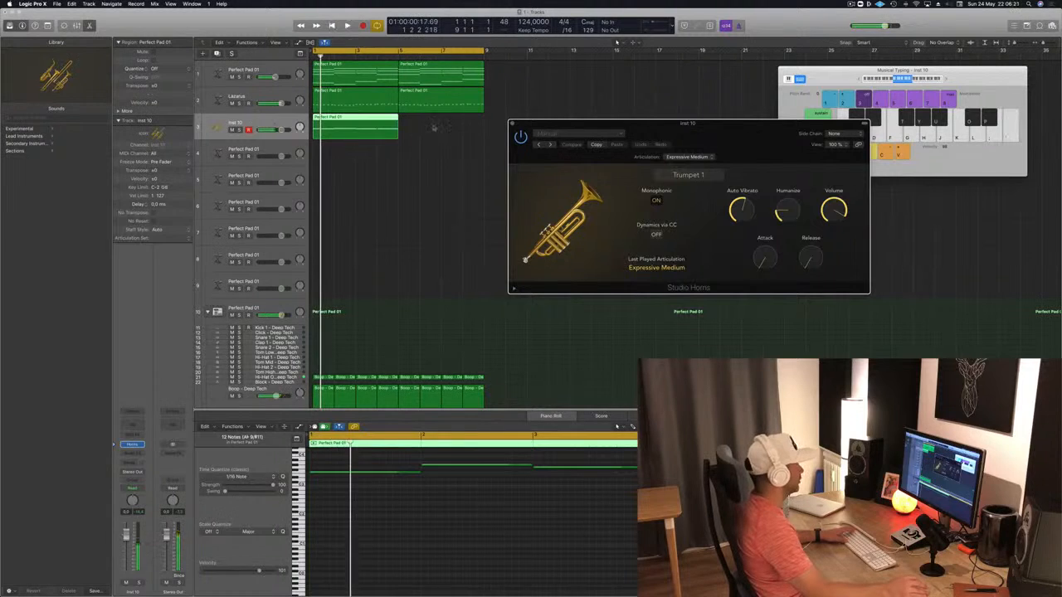
Step: Delete the region from the Studio Horns track and load the Experimental sound Trombone Pad
{"action": "left_click", "coordinate": [332, 143]}
{"action": "key", "text": "Delete"}
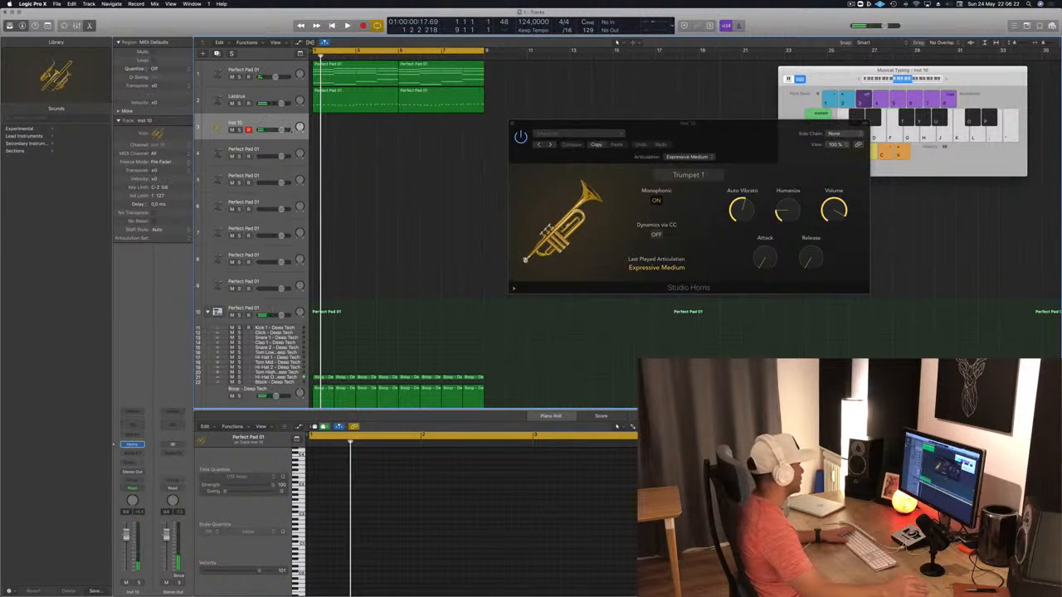
{"action": "left_click", "coordinate": [25, 136]}
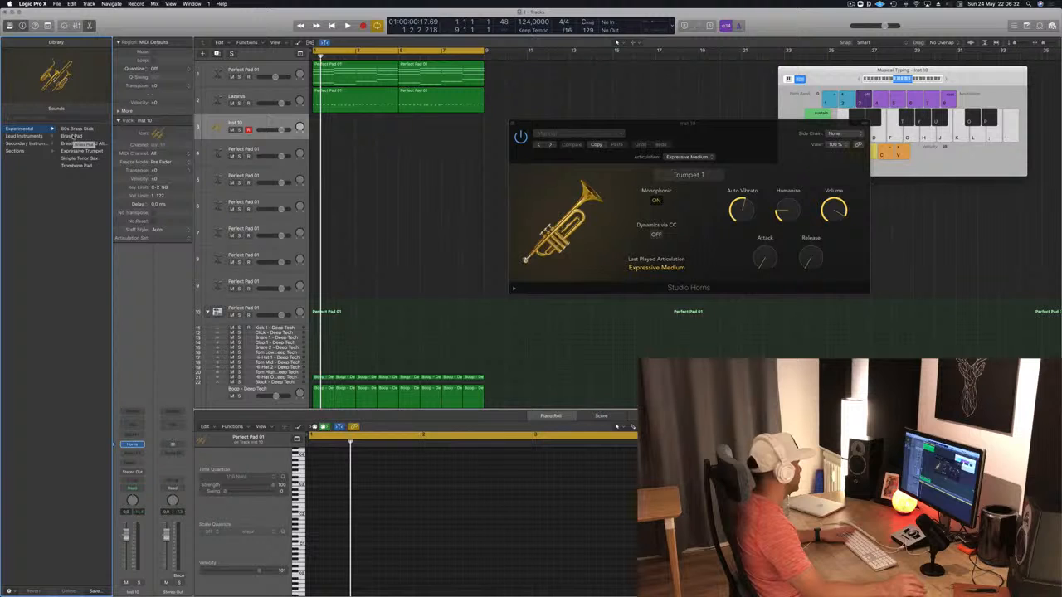
{"action": "left_click", "coordinate": [76, 166]}
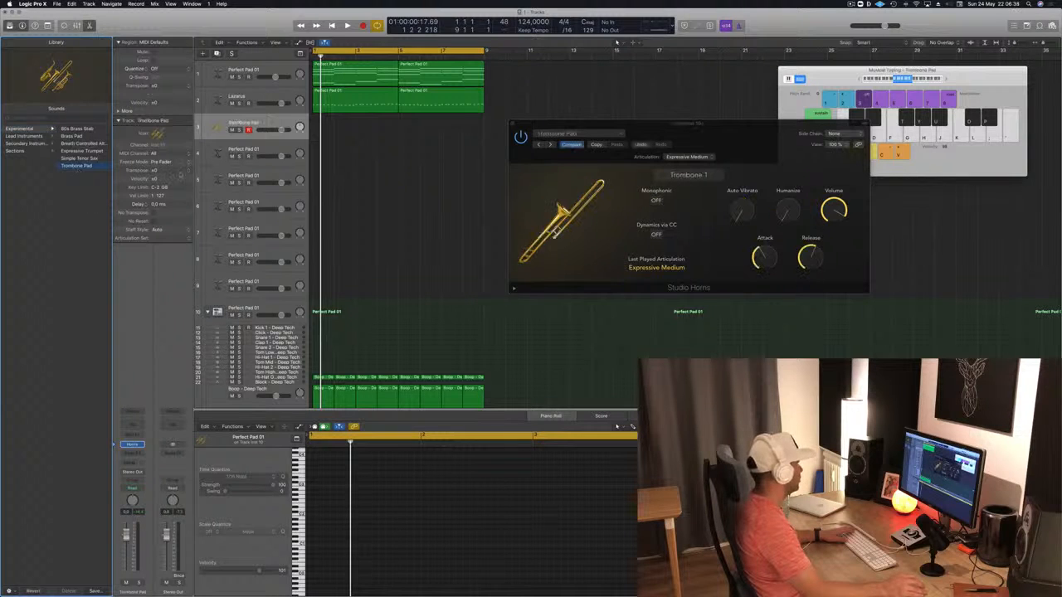
Step: Copy the first pad region to the Trombone Pad track and remove every note except the top note of each chord
{"action": "left_click_drag", "start_coordinate": [357, 77], "coordinate": [359, 124]}
{"action": "left_click_drag", "start_coordinate": [348, 561], "coordinate": [730, 476]}
{"action": "key", "text": "Delete"}
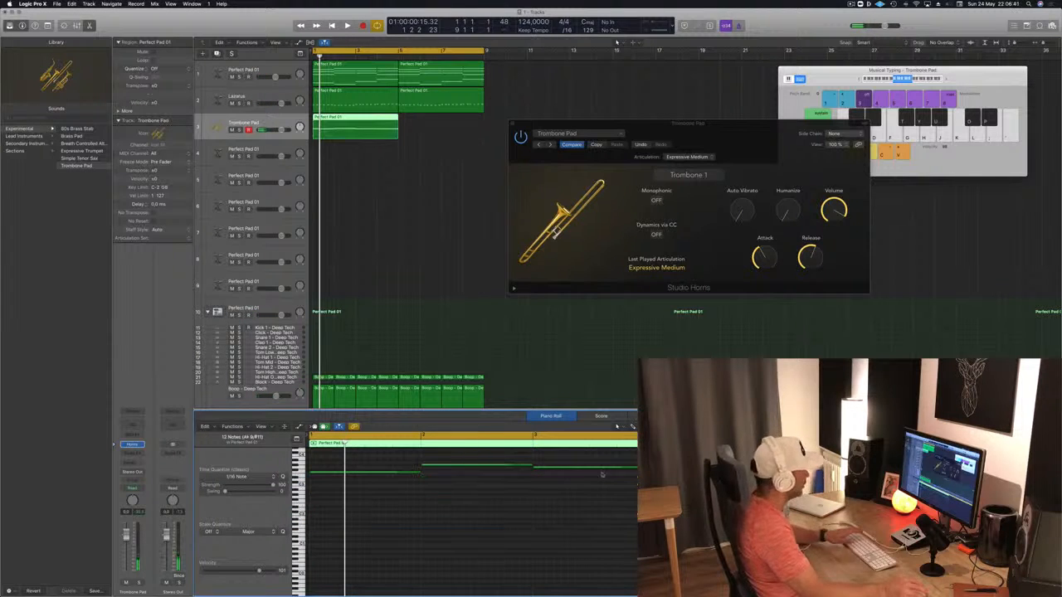
Step: Play the arrangement with the Trombone Pad melody and clear the region selection
{"action": "key", "text": "space"}
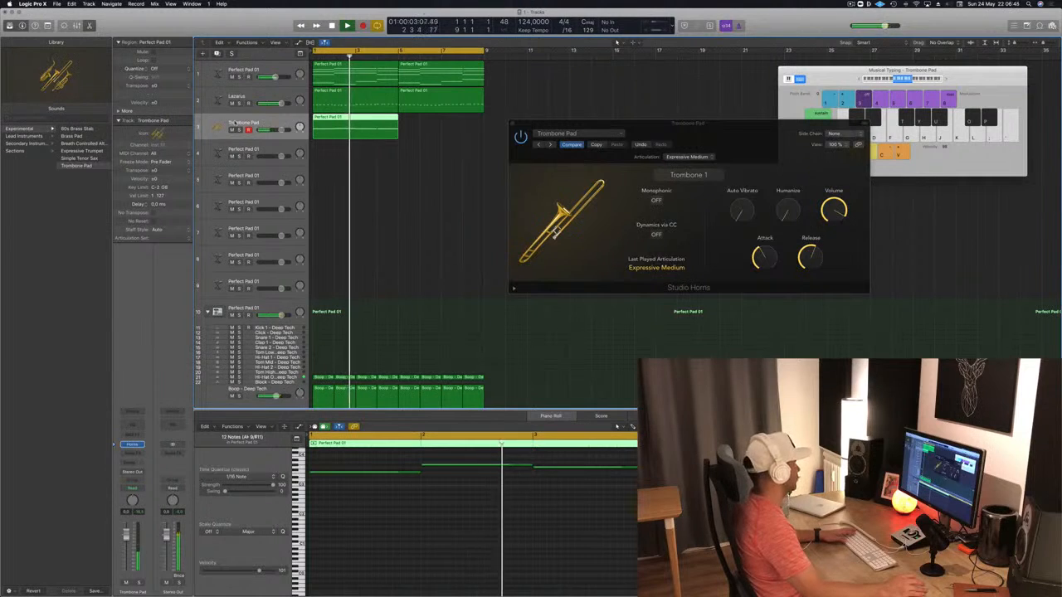
{"action": "key", "text": "space"}
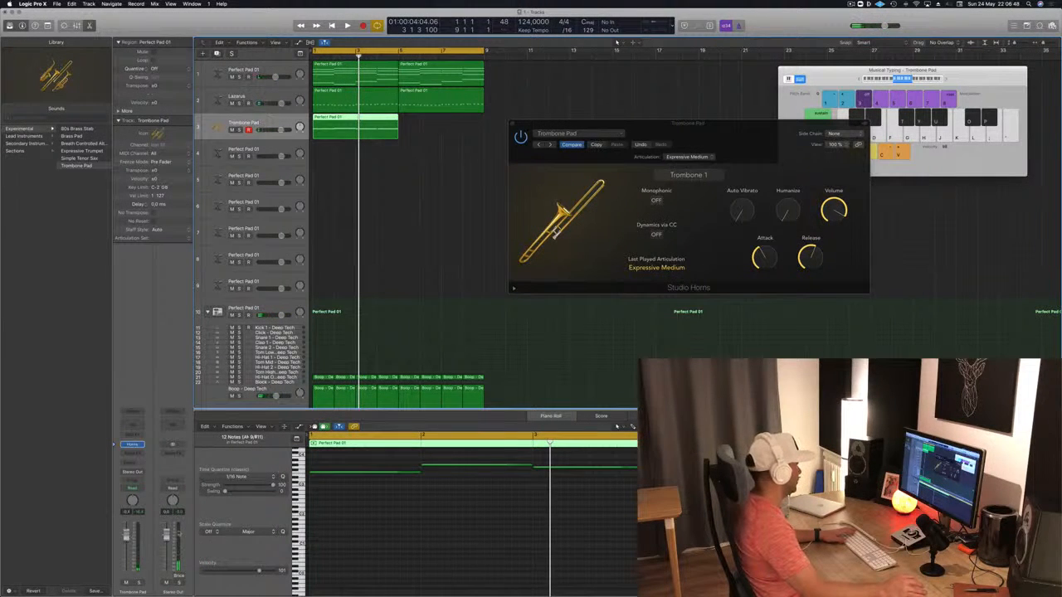
{"action": "key", "text": "space"}
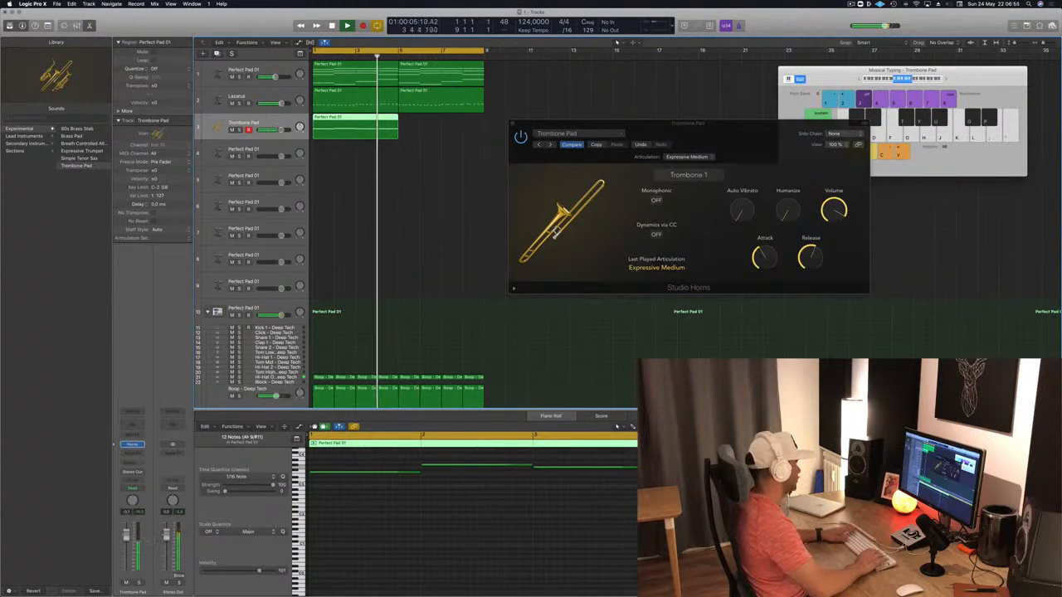
{"action": "key", "text": "super+shift+a"}
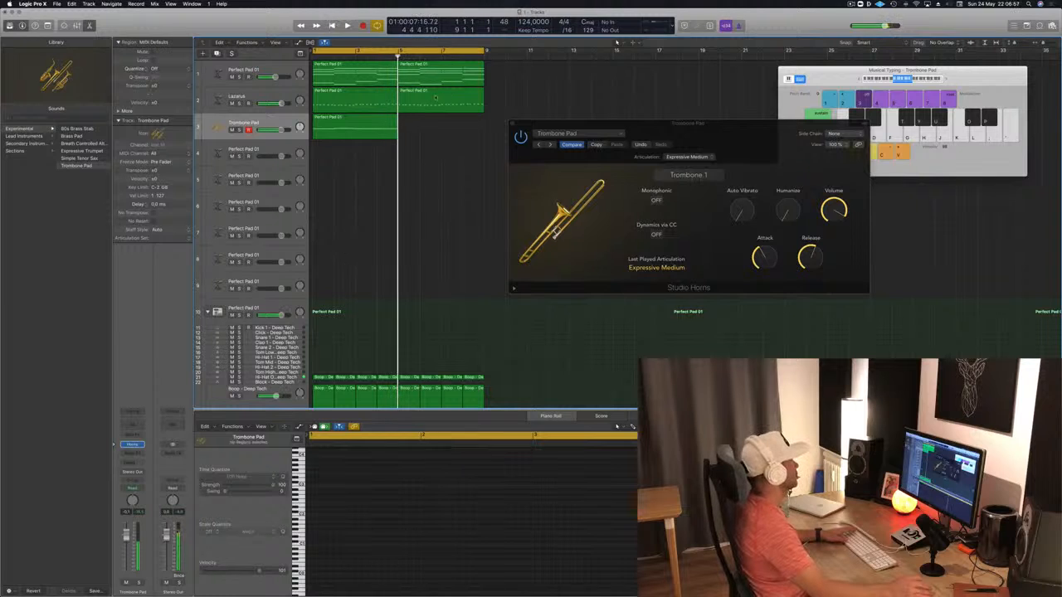
Step: Replace the instrument on the Trombone Pad track with a stereo Studio Strings plug-in
{"action": "left_click", "coordinate": [370, 123]}
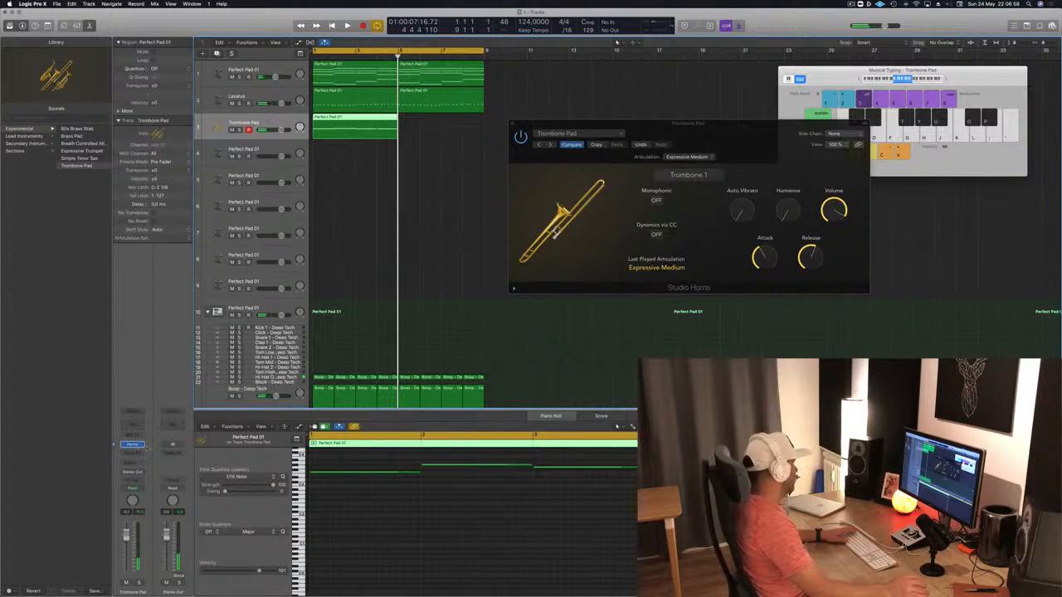
{"action": "left_click", "coordinate": [141, 446]}
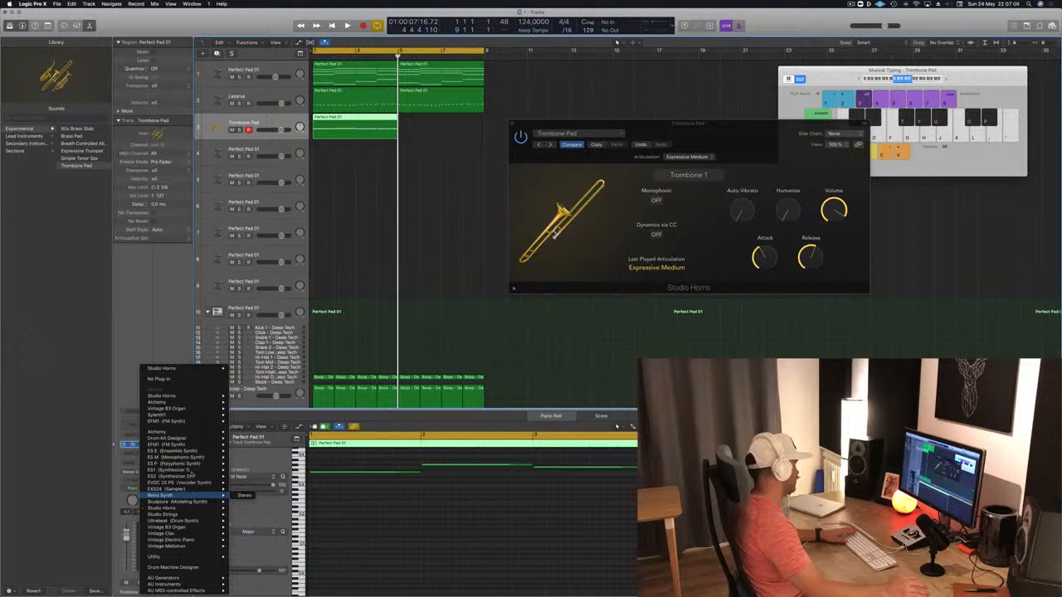
{"action": "mouse_move", "coordinate": [197, 520]}
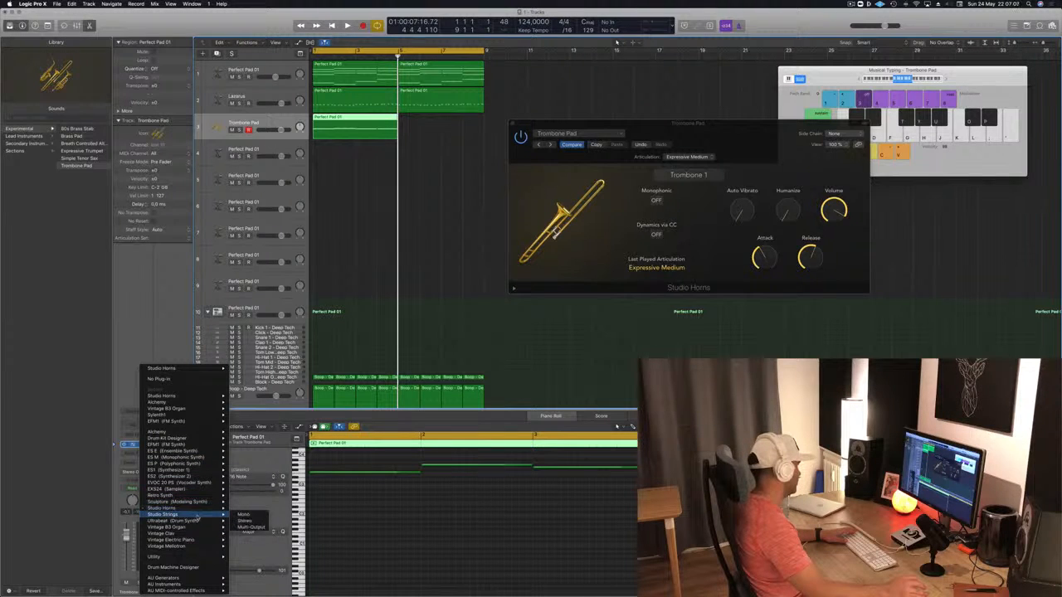
{"action": "left_click", "coordinate": [245, 521]}
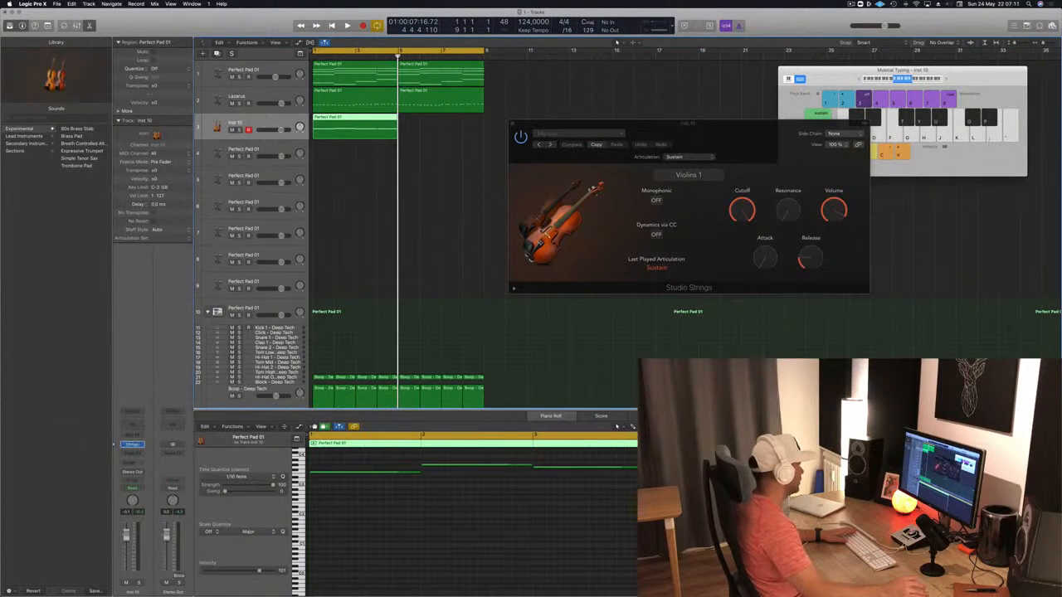
Step: Add a send to Bus 3 on the Studio Strings track
{"action": "left_click", "coordinate": [133, 465]}
{"action": "mouse_move", "coordinate": [144, 479]}
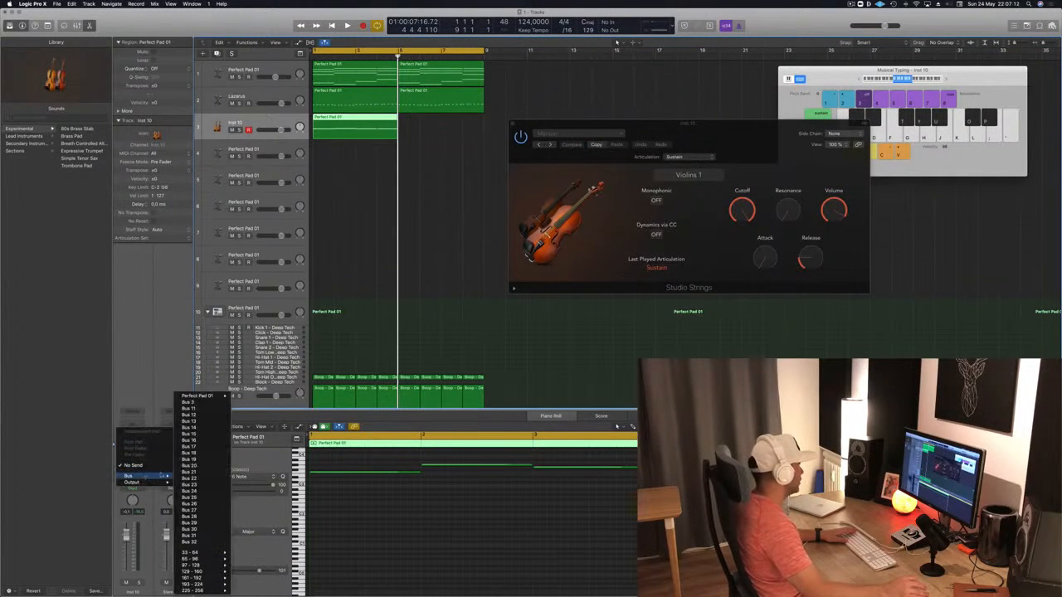
{"action": "left_click", "coordinate": [193, 402]}
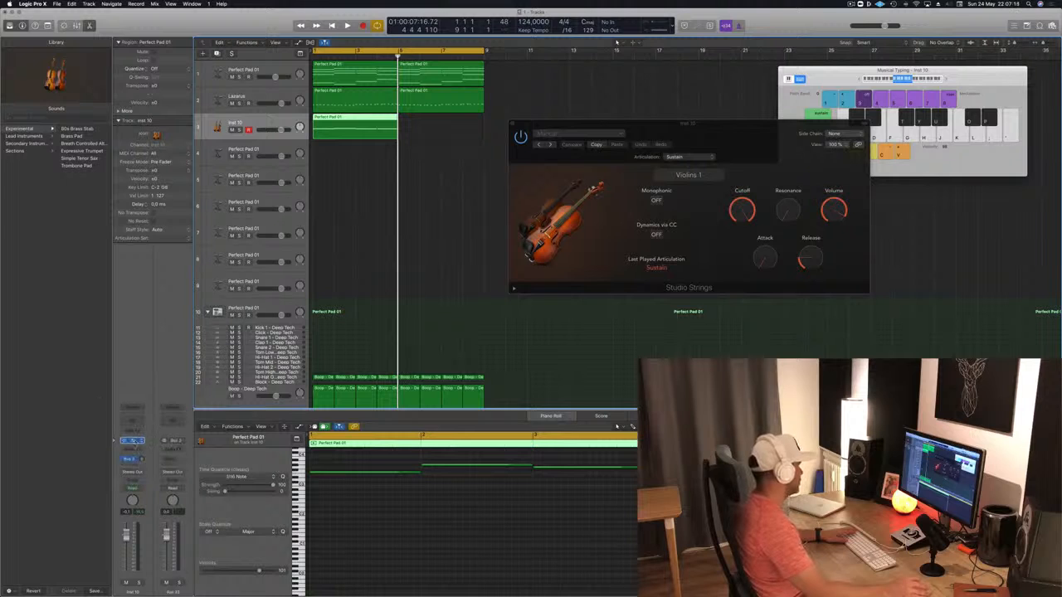
Step: Insert a stereo SilverVerb on the Bus 3 aux channel and load the saved user preset
{"action": "left_click", "coordinate": [180, 453]}
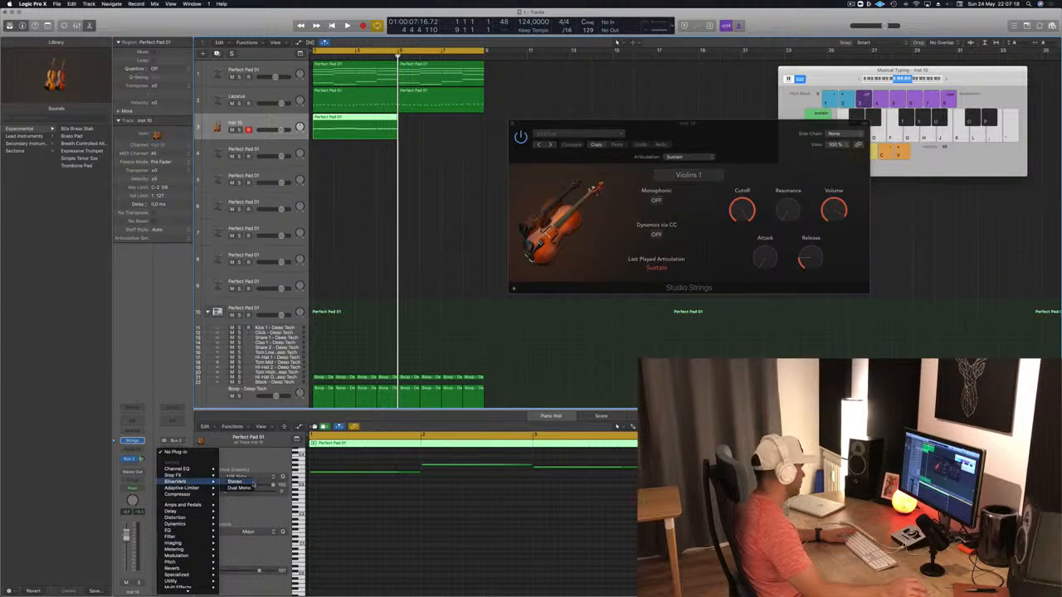
{"action": "left_click", "coordinate": [237, 482]}
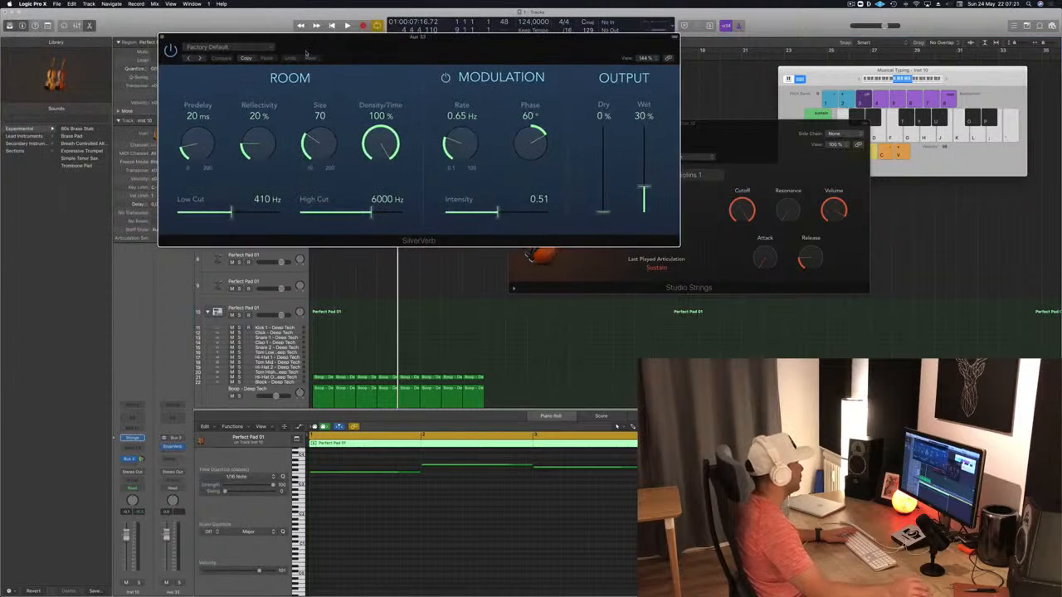
{"action": "left_click", "coordinate": [260, 47]}
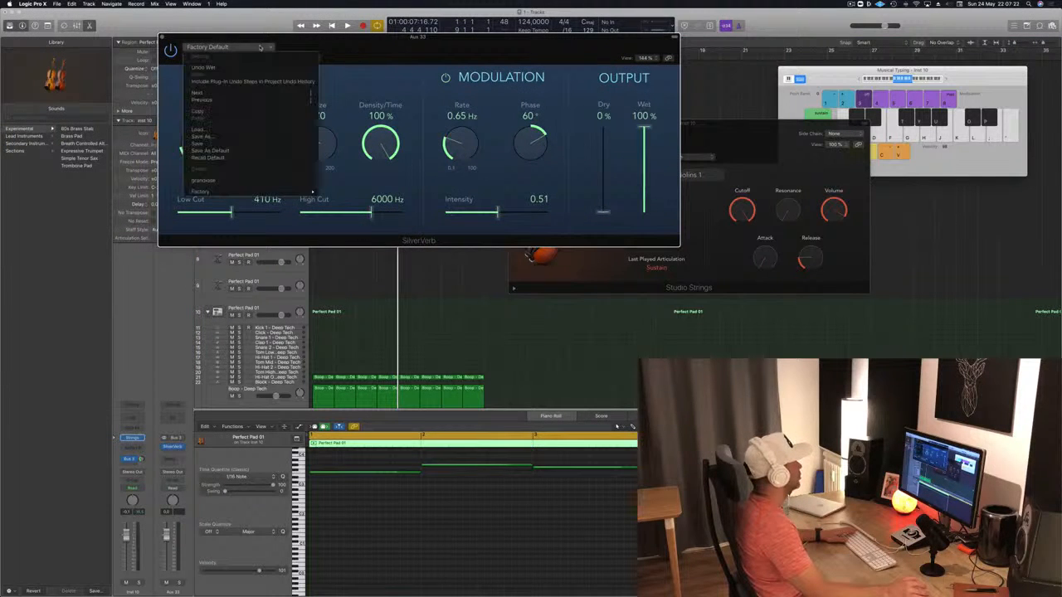
{"action": "left_click", "coordinate": [204, 181]}
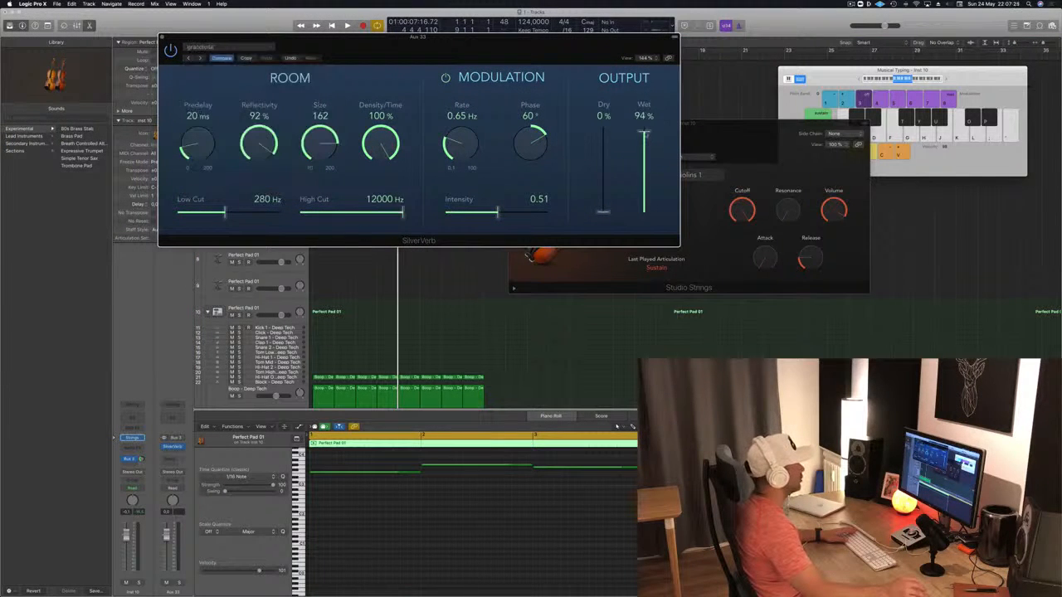
Step: Raise the SilverVerb wet output to 100% and lower the Studio Strings channel volume while playing the arrangement
{"action": "left_click_drag", "start_coordinate": [599, 53], "coordinate": [848, 25]}
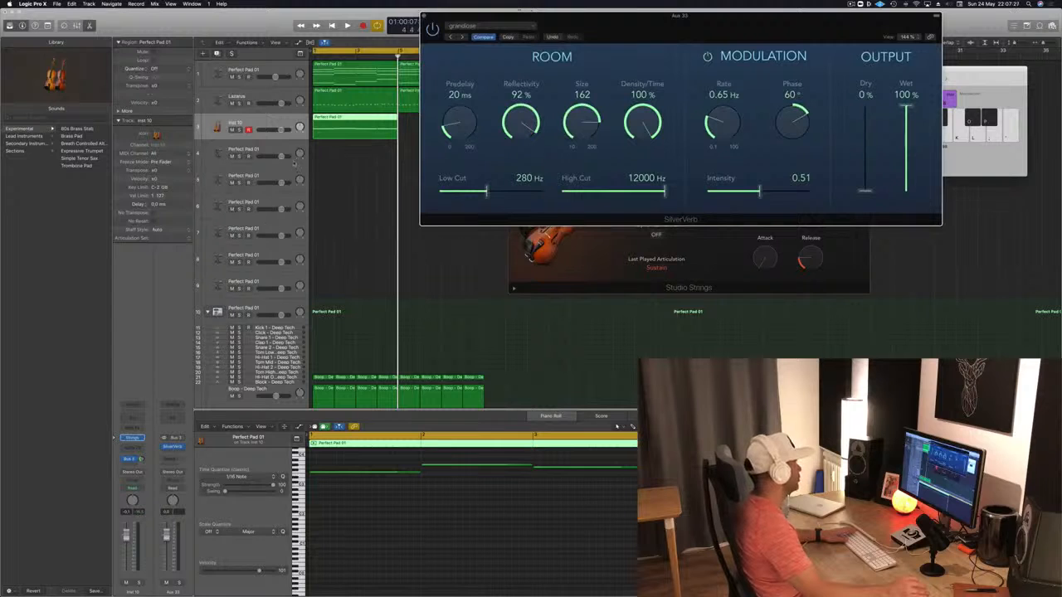
{"action": "left_click", "coordinate": [148, 542]}
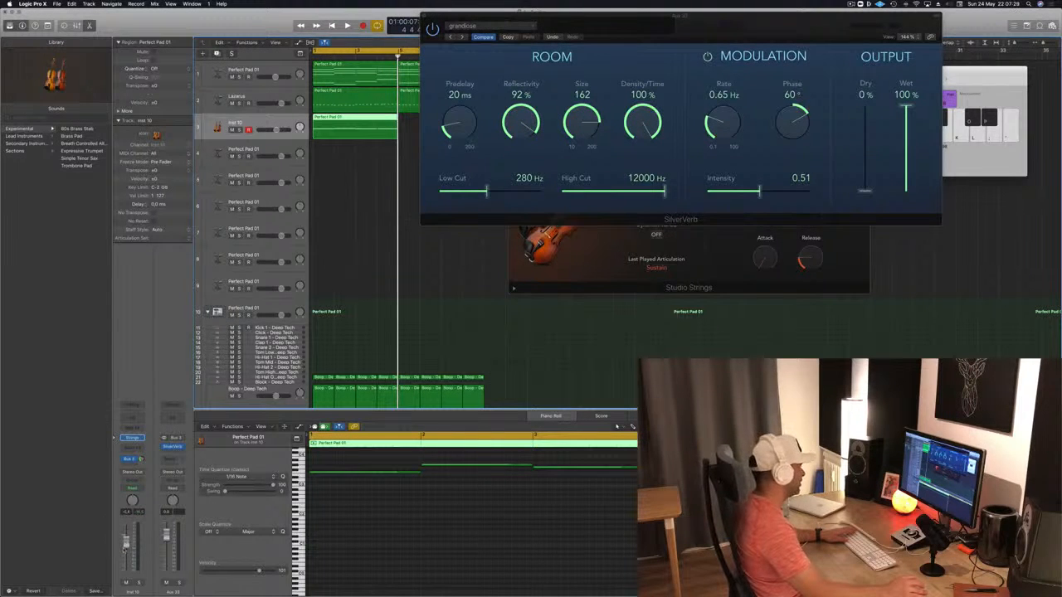
{"action": "key", "text": "space"}
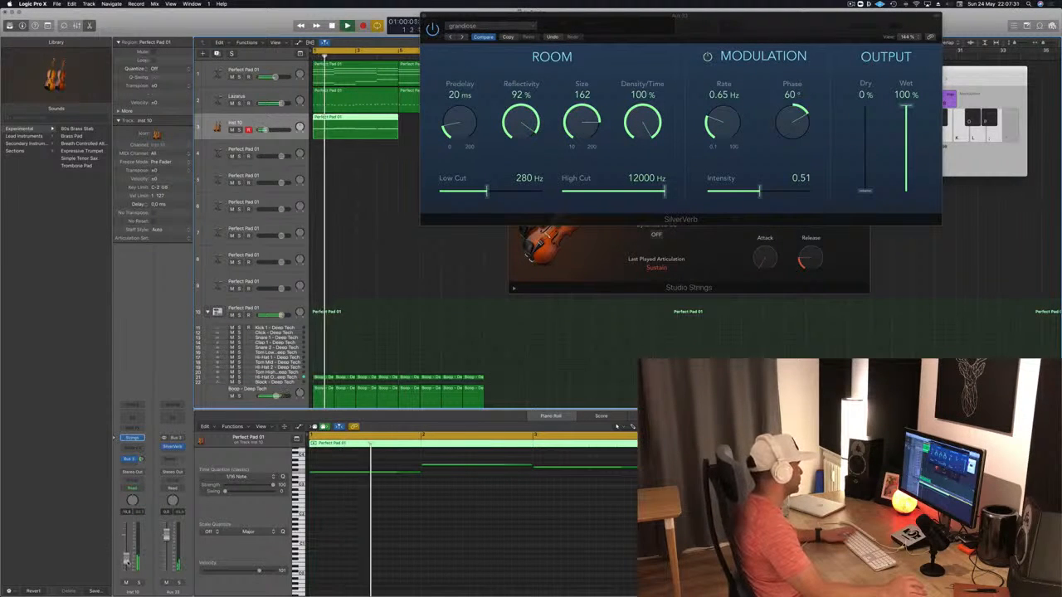
{"action": "left_click_drag", "start_coordinate": [747, 23], "coordinate": [863, 69]}
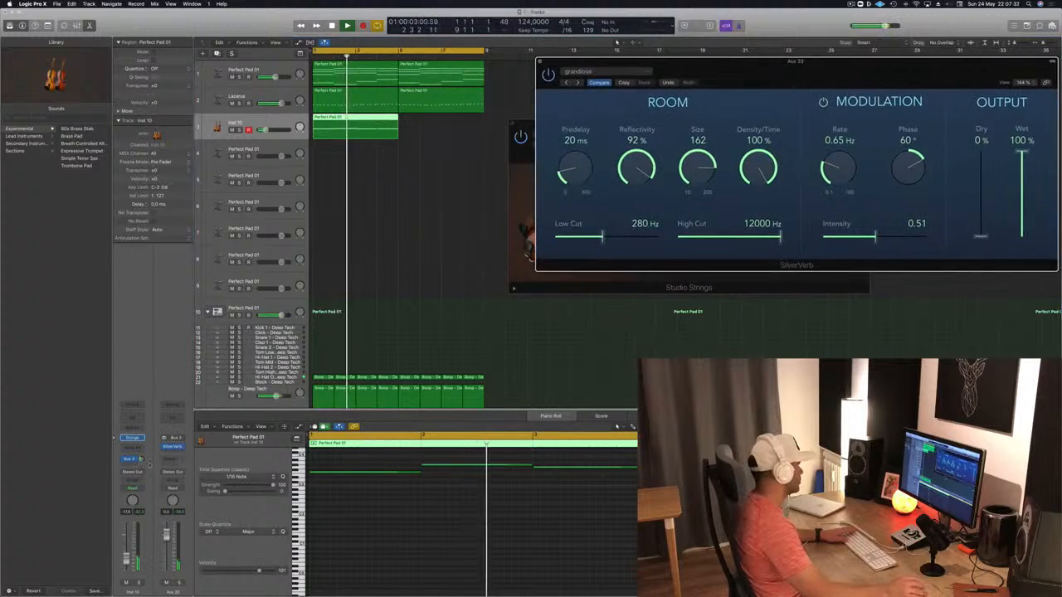
{"action": "left_click", "coordinate": [462, 135]}
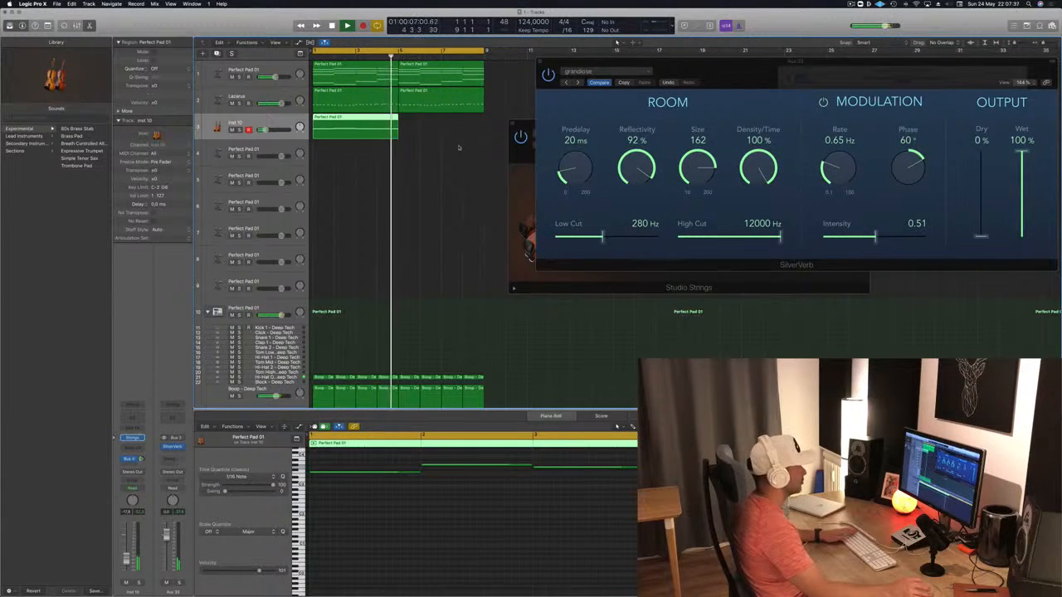
{"action": "key", "text": "Return"}
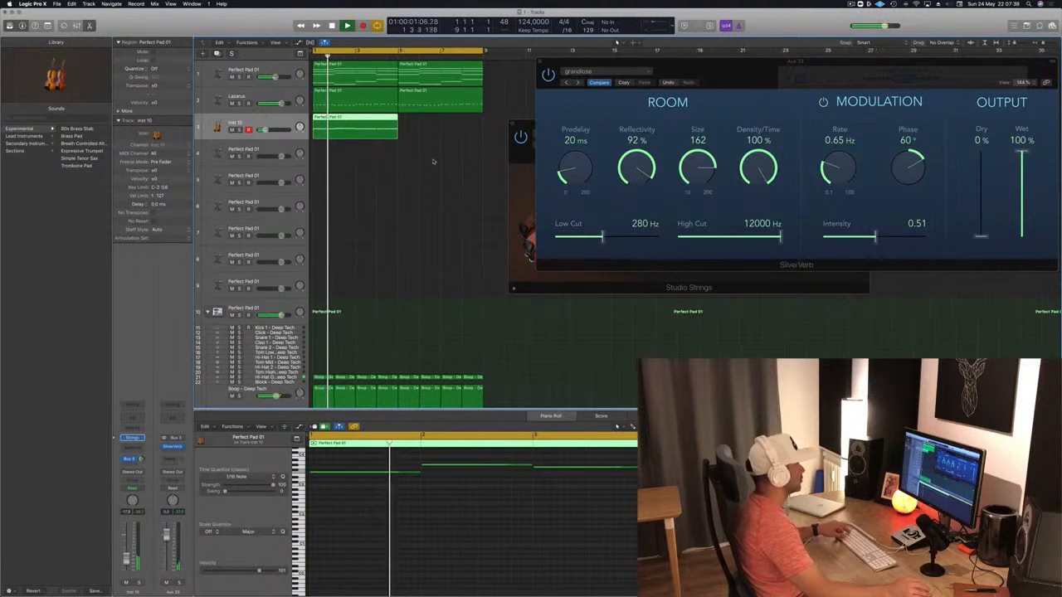
Step: Compare the pad chord region with the strings melody region and select a single melody note in the Piano Roll
{"action": "left_click", "coordinate": [376, 73]}
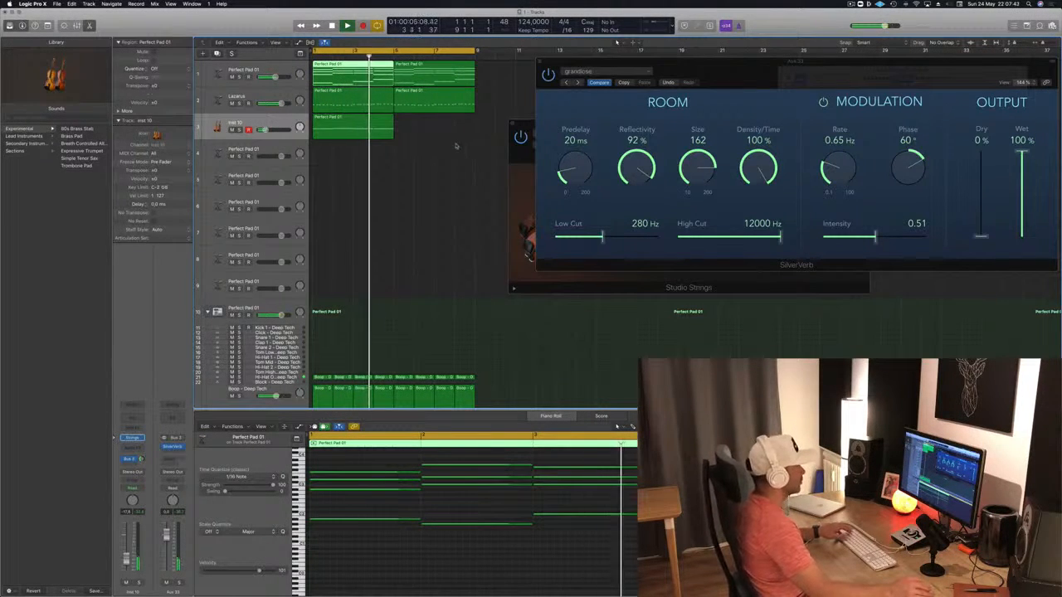
{"action": "left_click", "coordinate": [376, 125]}
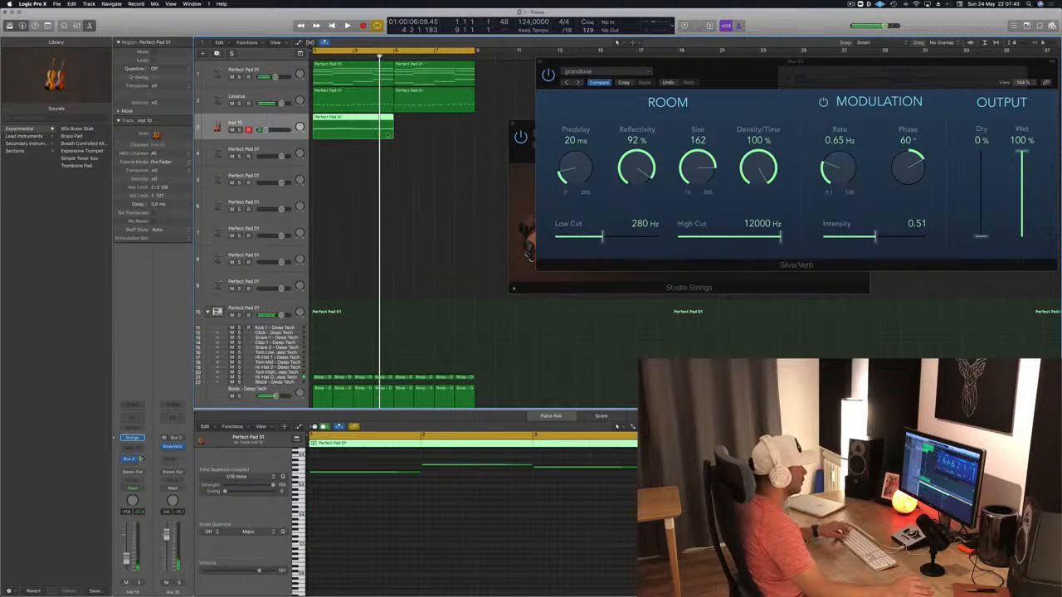
{"action": "left_click", "coordinate": [369, 67]}
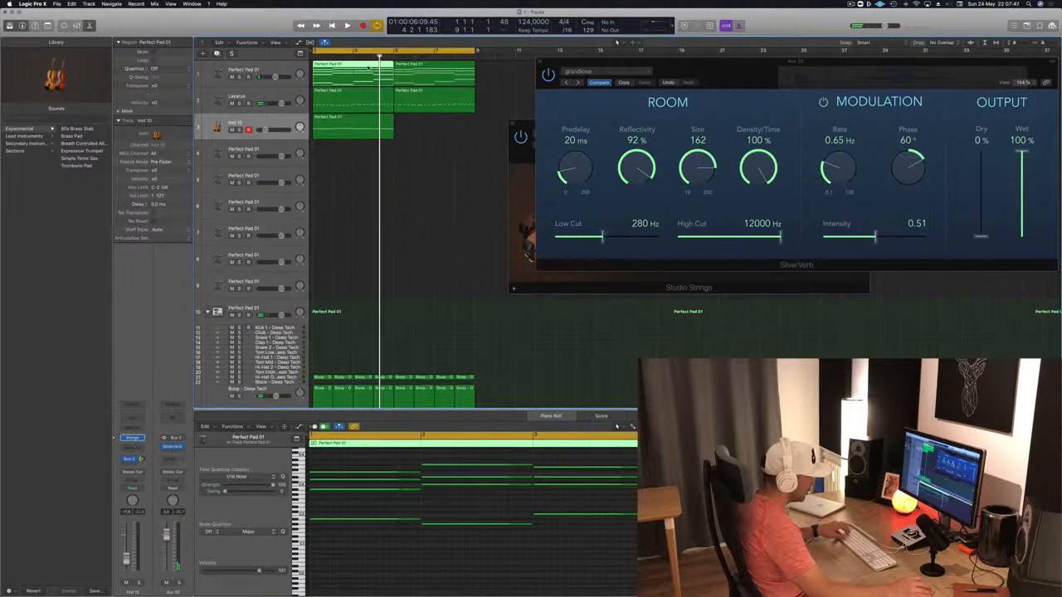
{"action": "left_click", "coordinate": [386, 126]}
{"action": "left_click", "coordinate": [585, 467]}
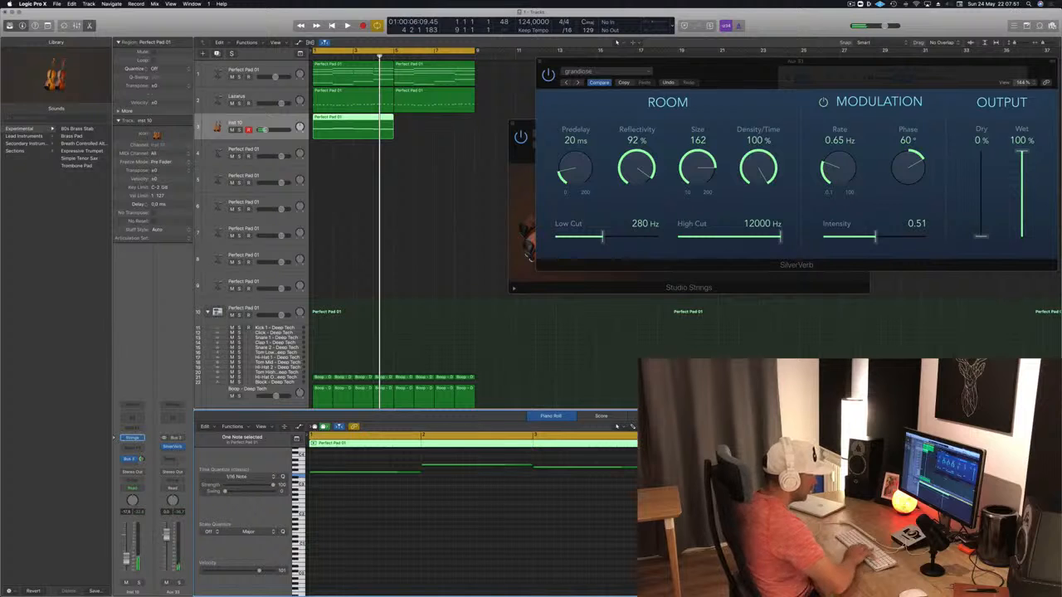
Step: Play the arrangement from the start and duplicate the strings melody region directly after the original
{"action": "key", "text": "Return"}
{"action": "key", "text": "space"}
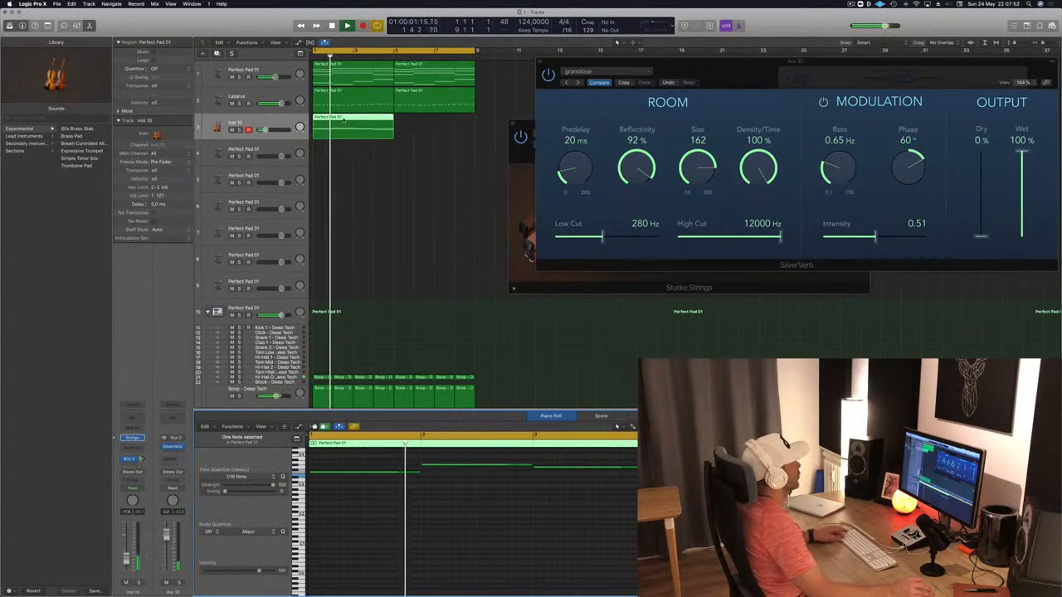
{"action": "left_click_drag", "start_coordinate": [343, 121], "coordinate": [427, 123]}
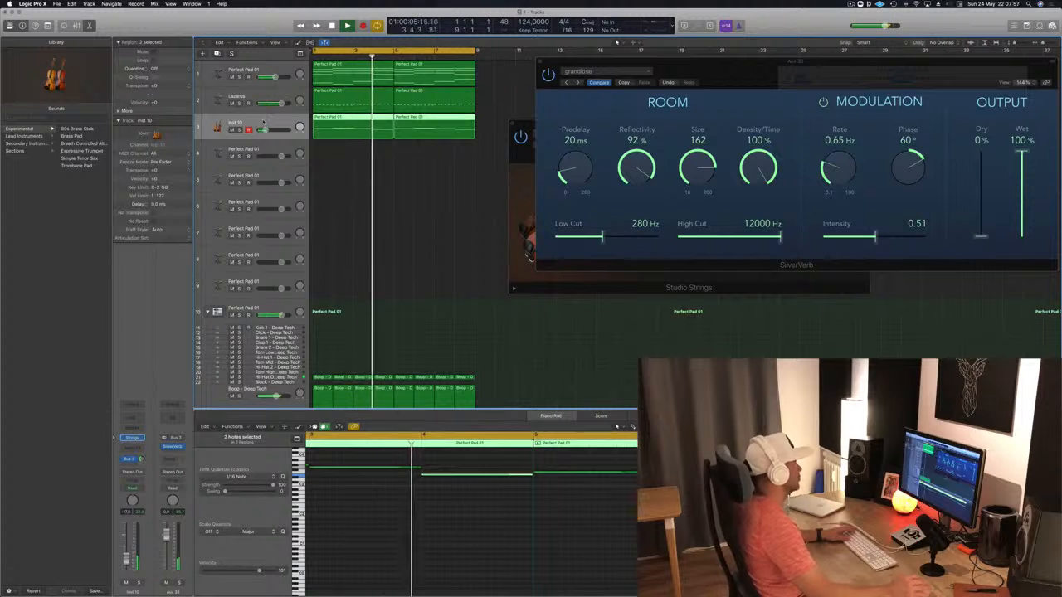
Step: Adjust the bar 4 note of the first strings melody region in the Piano Roll and replay the arrangement
{"action": "key", "text": "space"}
{"action": "left_click", "coordinate": [486, 475]}
{"action": "key", "text": "space"}
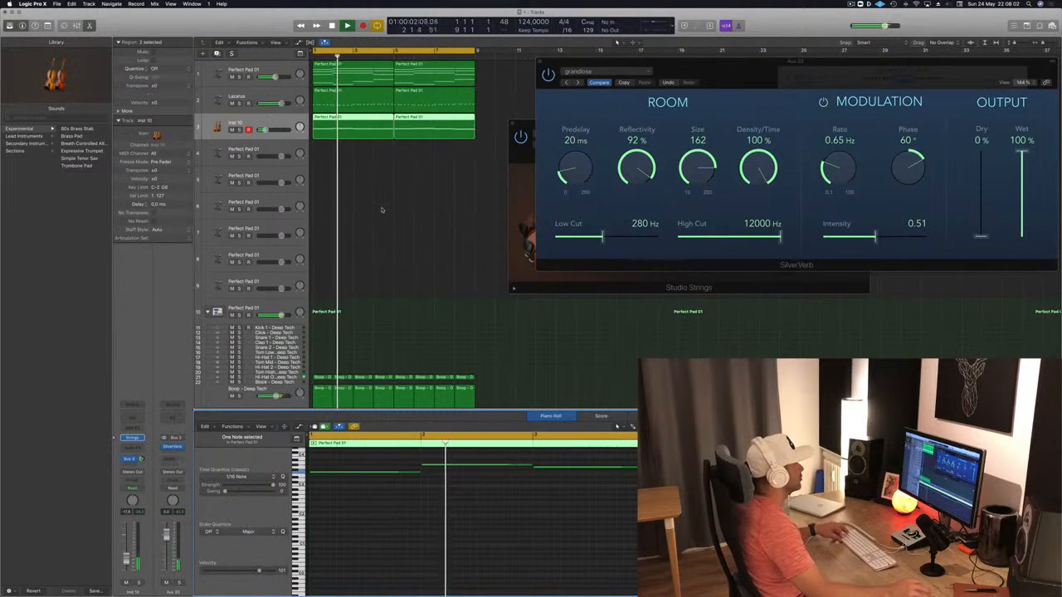
{"action": "left_click", "coordinate": [368, 124]}
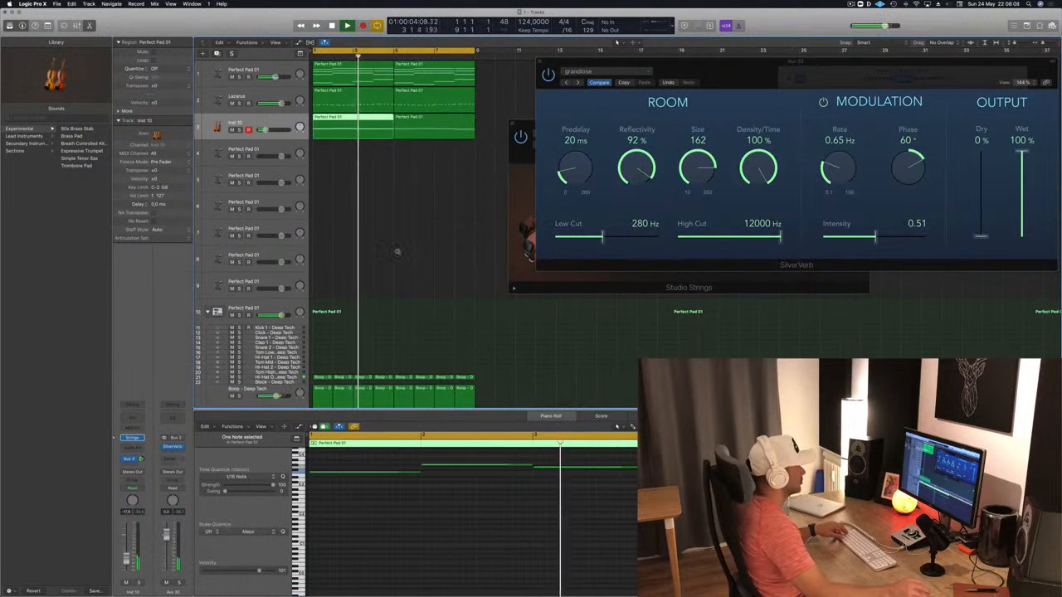
{"action": "key", "text": "super+Left"}
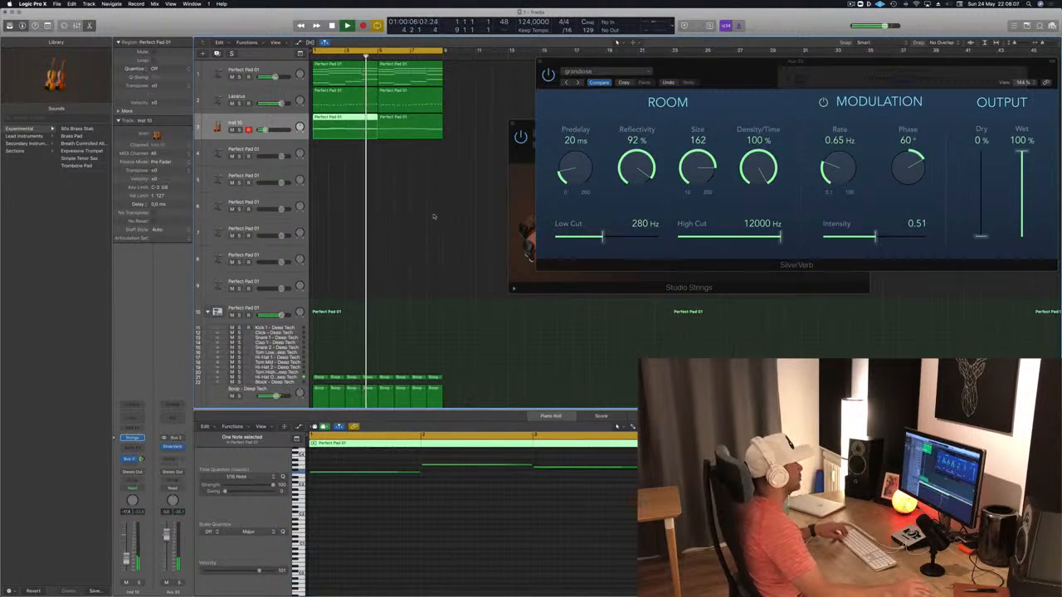
Step: Replace the second strings melody region with a fresh copy of the edited first region
{"action": "left_click", "coordinate": [414, 126]}
{"action": "key", "text": "Delete"}
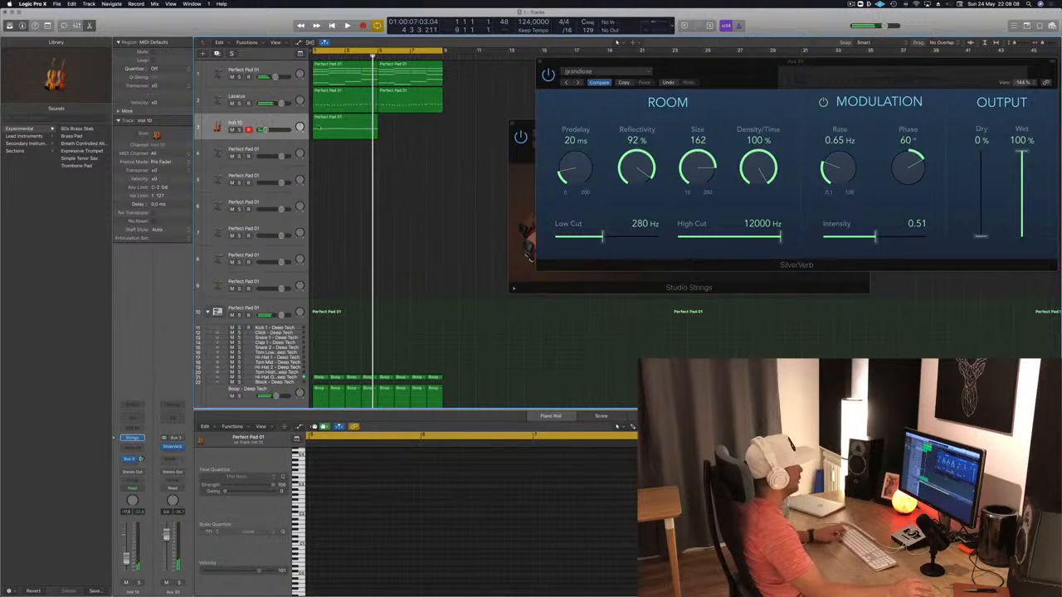
{"action": "left_click", "coordinate": [327, 125]}
{"action": "left_click_drag", "start_coordinate": [332, 125], "coordinate": [402, 137]}
Step: Raise the strings track volume to about -16.2 dB while playing the arrangement
{"action": "key", "text": "space"}
{"action": "left_click_drag", "start_coordinate": [264, 130], "coordinate": [268, 129]}
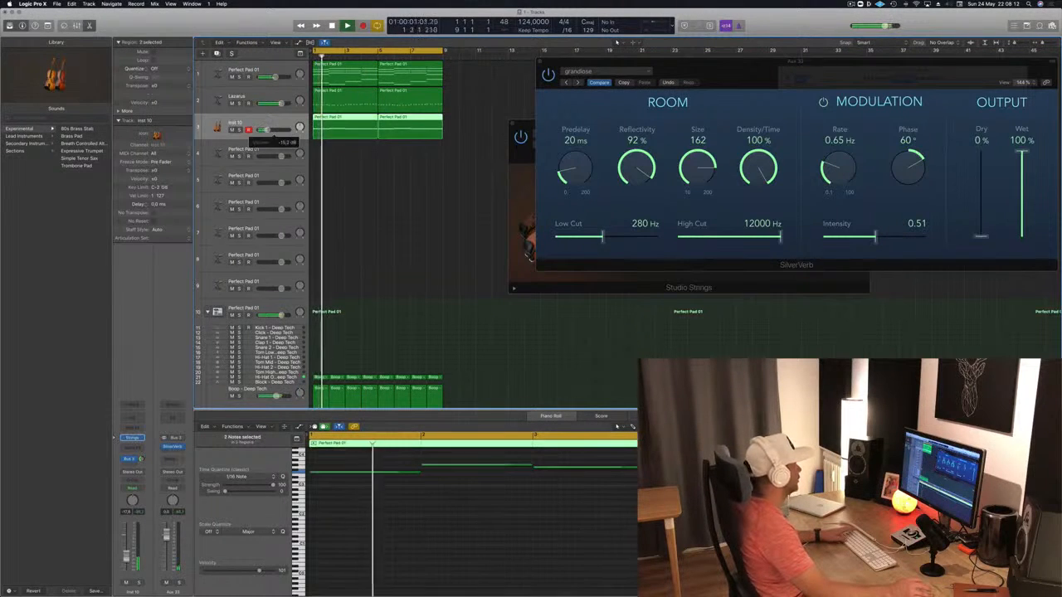
{"action": "key", "text": "space"}
{"action": "key", "text": "space"}
Step: Audition the Full Strings for Layers and Reverse Strings presets in the Studio Strings plug-in against the arrangement
{"action": "left_click", "coordinate": [132, 437]}
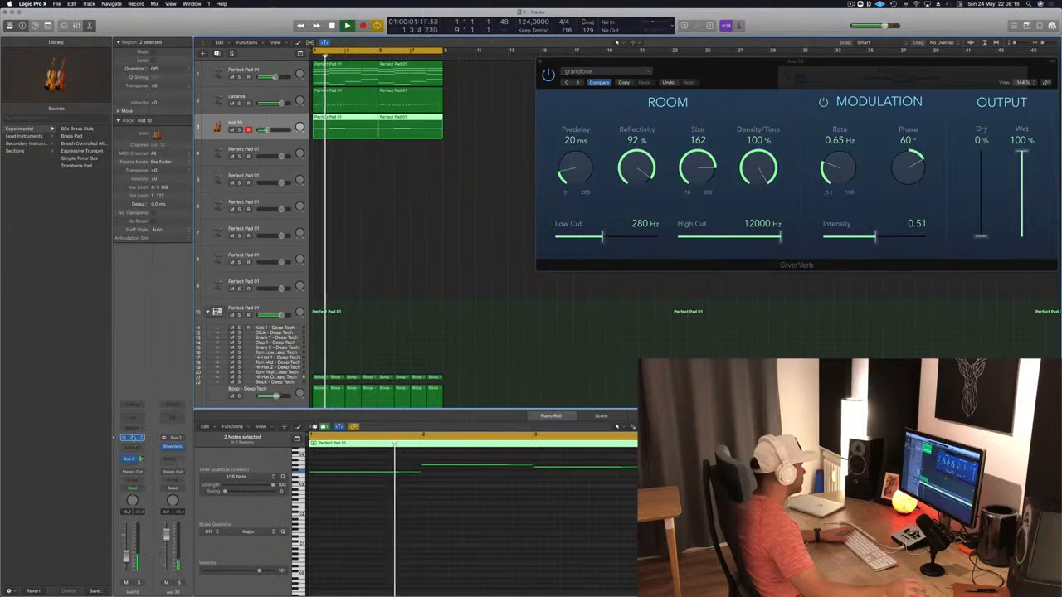
{"action": "left_click", "coordinate": [132, 437]}
{"action": "left_click_drag", "start_coordinate": [588, 133], "coordinate": [436, 133]}
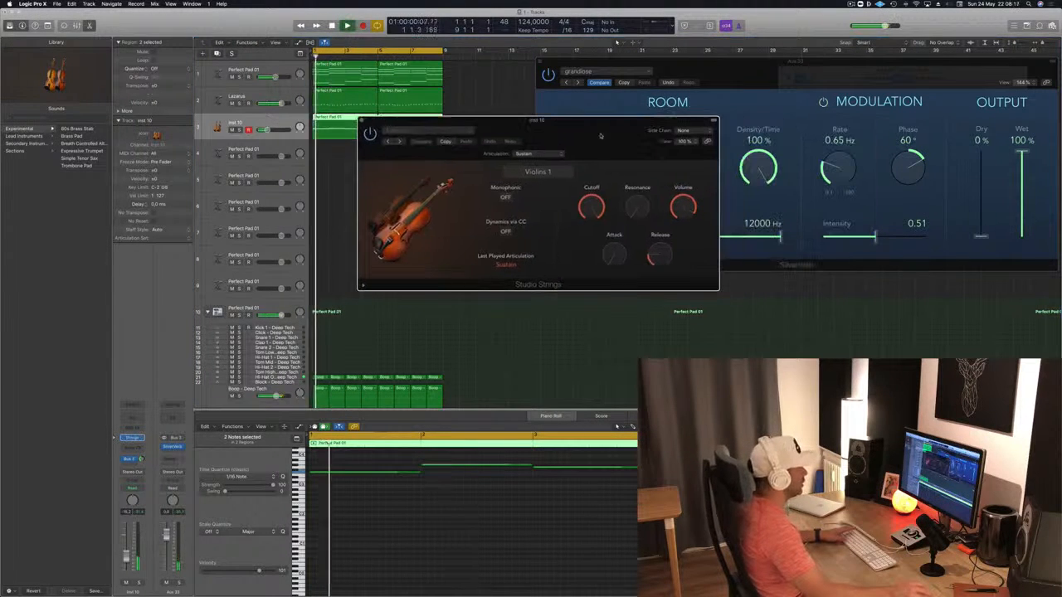
{"action": "left_click", "coordinate": [435, 133]}
{"action": "mouse_move", "coordinate": [460, 267]}
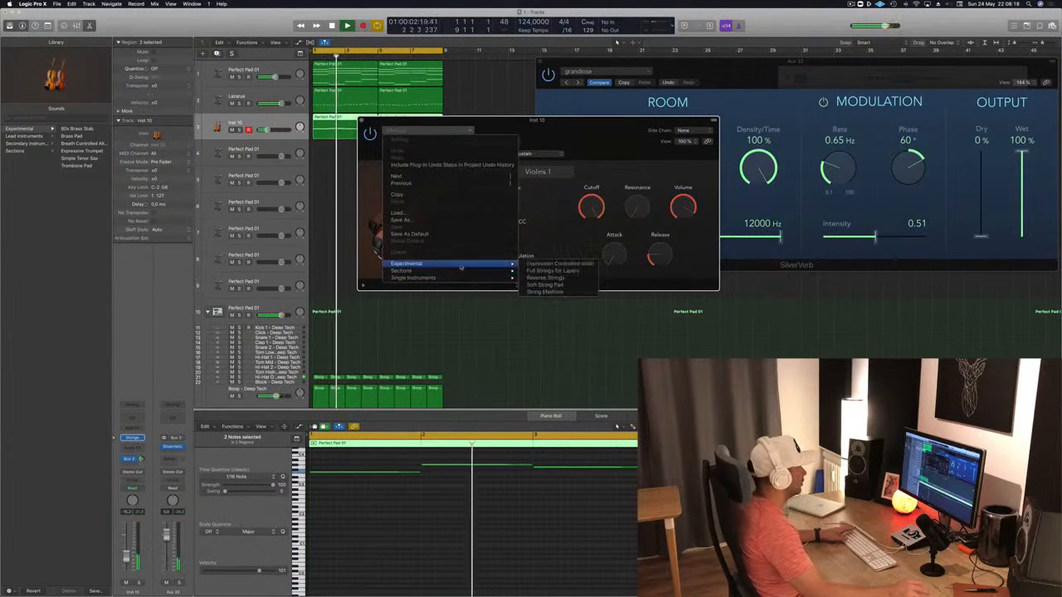
{"action": "left_click", "coordinate": [537, 272]}
{"action": "left_click_drag", "start_coordinate": [590, 123], "coordinate": [664, 149]}
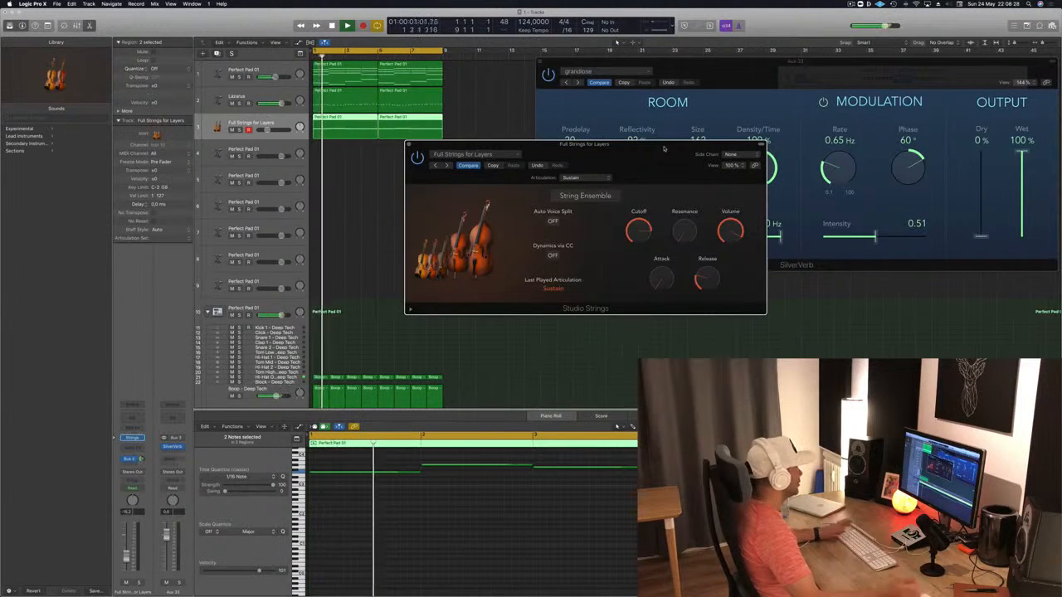
{"action": "left_click_drag", "start_coordinate": [664, 148], "coordinate": [651, 185]}
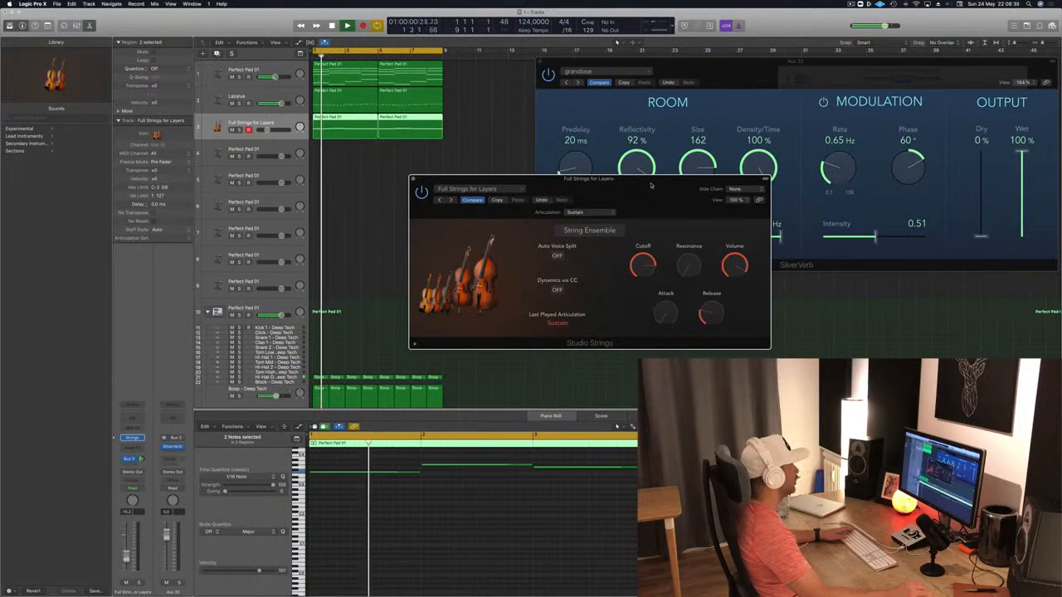
{"action": "mouse_move", "coordinate": [651, 185]}
{"action": "left_mouse_down"}
{"action": "mouse_move", "coordinate": [690, 177]}
{"action": "mouse_move", "coordinate": [659, 179]}
{"action": "left_mouse_up"}
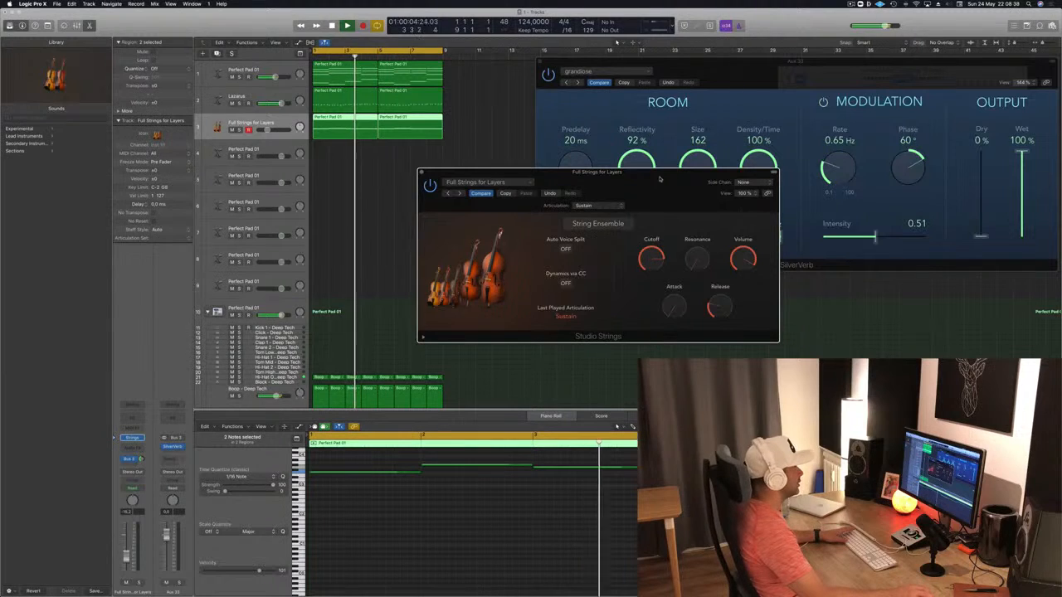
{"action": "key", "text": "space"}
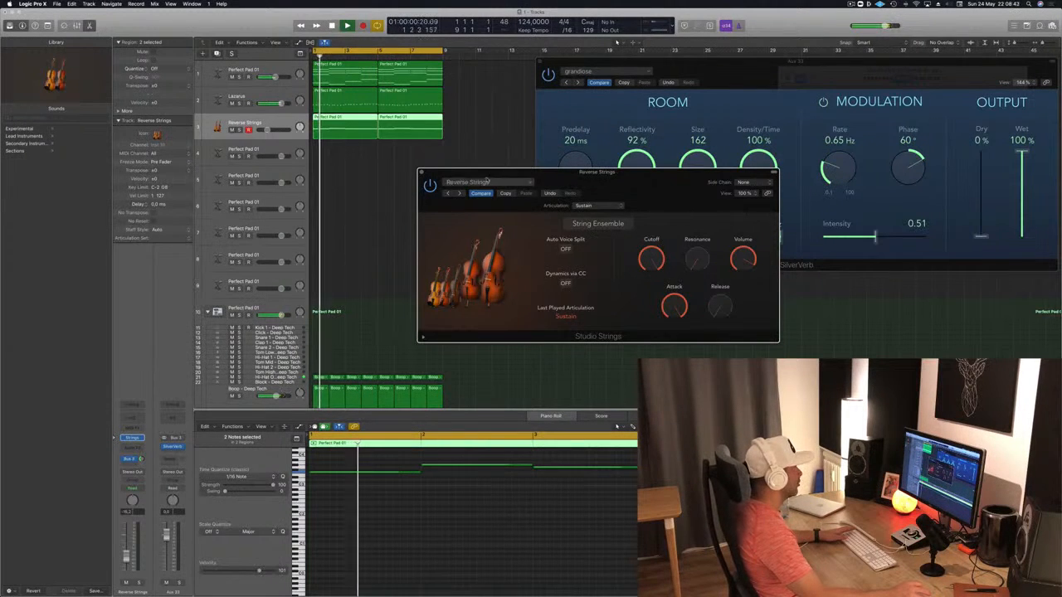
Step: Load the Disco Strings section preset in Studio Strings and audition it with the arrangement
{"action": "left_click", "coordinate": [484, 183]}
{"action": "mouse_move", "coordinate": [508, 324]}
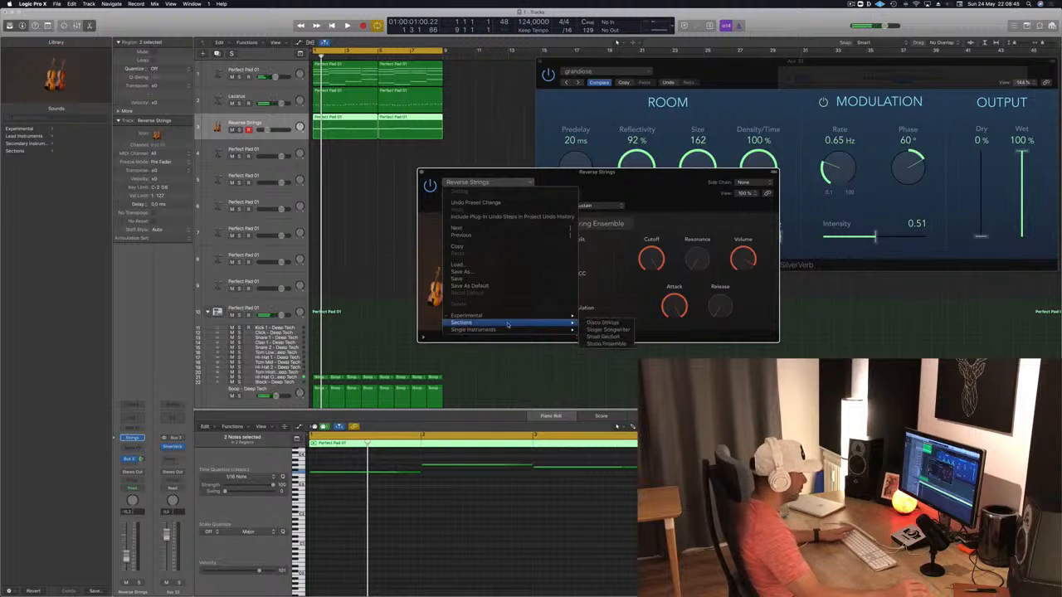
{"action": "left_click", "coordinate": [599, 323]}
{"action": "key", "text": "space"}
{"action": "left_click_drag", "start_coordinate": [641, 191], "coordinate": [624, 192]}
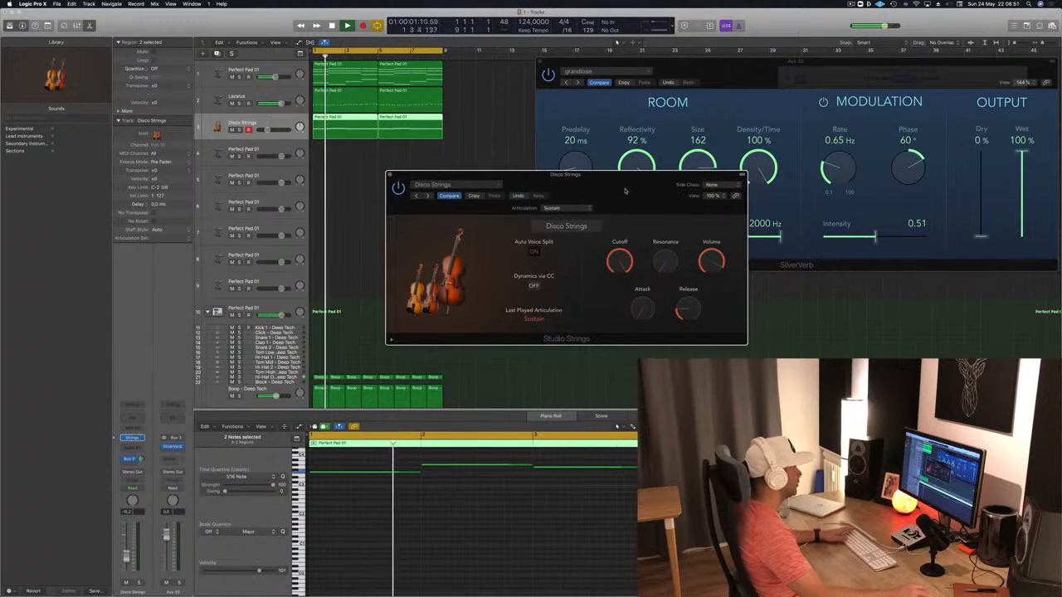
{"action": "key", "text": "space"}
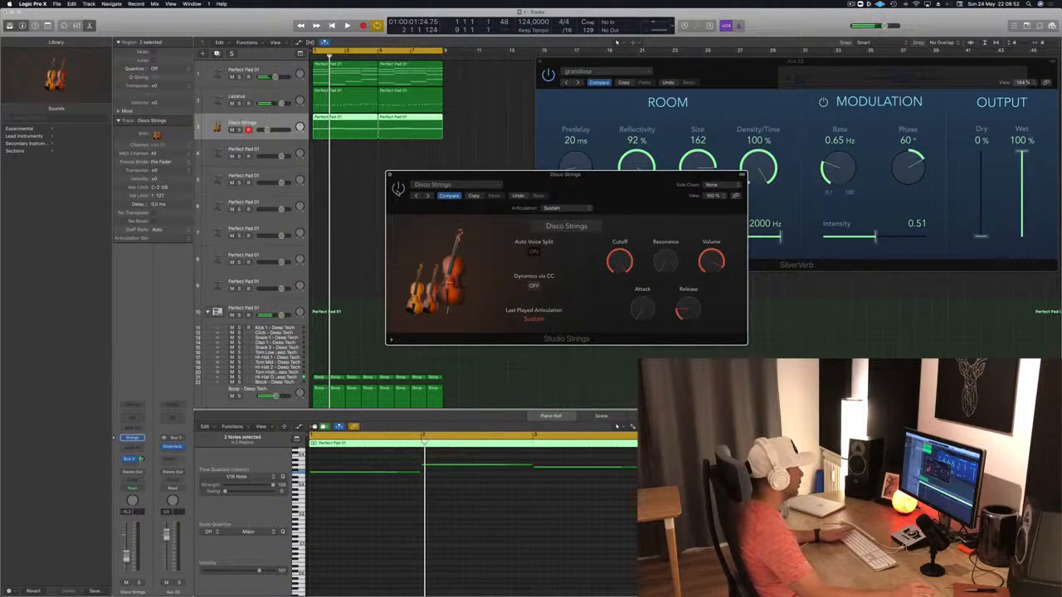
{"action": "key", "text": "space"}
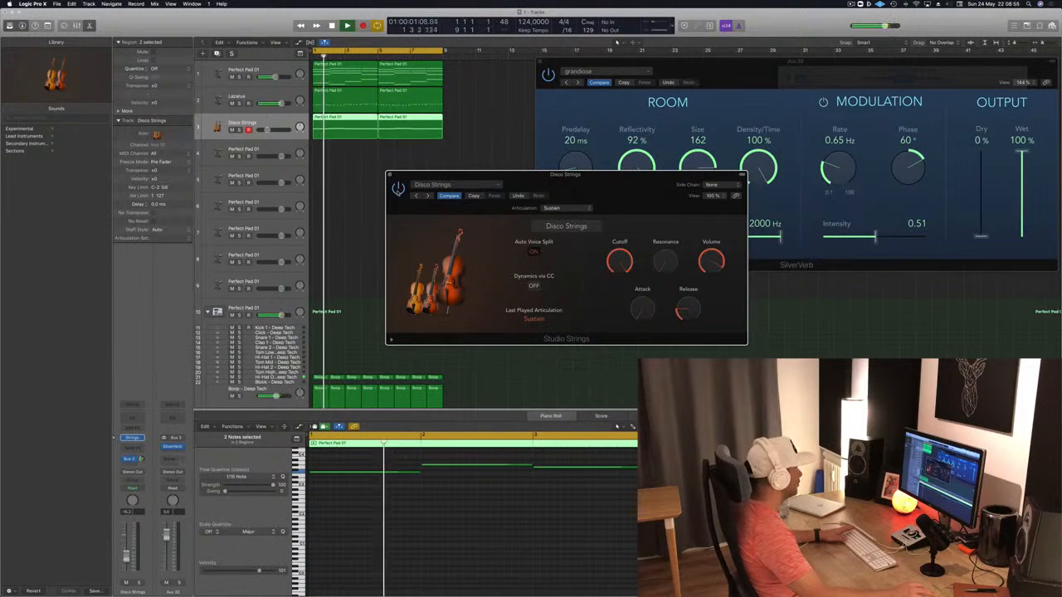
{"action": "left_click_drag", "start_coordinate": [602, 188], "coordinate": [573, 187]}
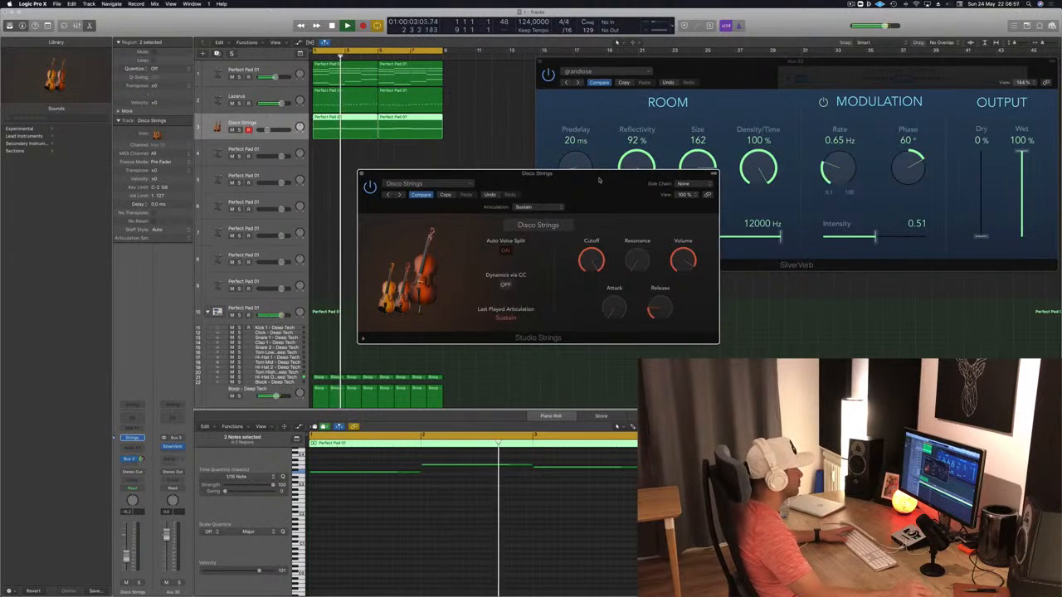
Step: Load the Studio Cellos single-instrument preset in Studio Strings, audition the melody with it and close the plug-in window
{"action": "left_click", "coordinate": [427, 184]}
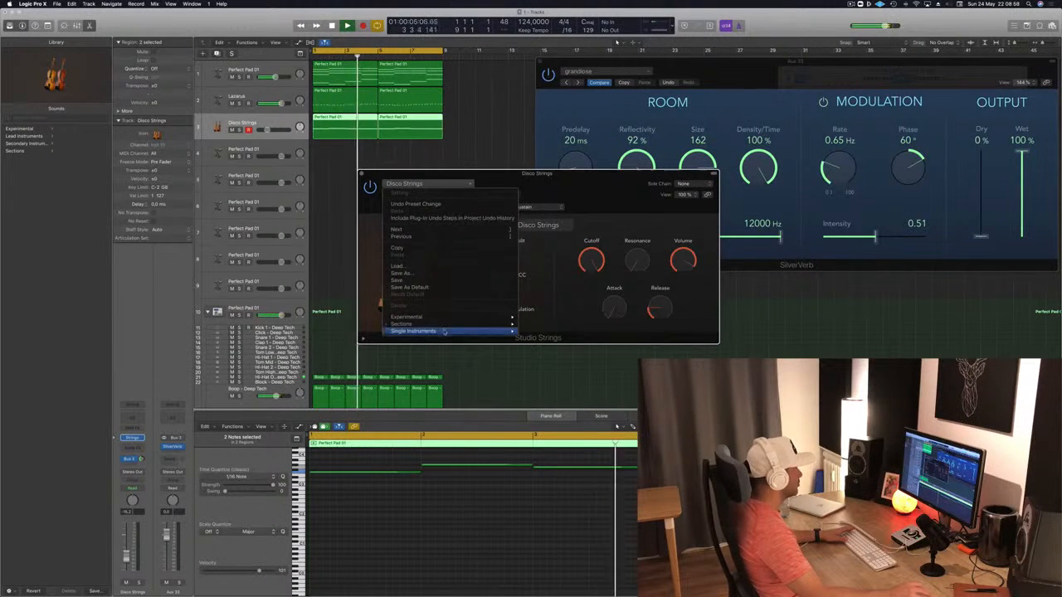
{"action": "mouse_move", "coordinate": [448, 331]}
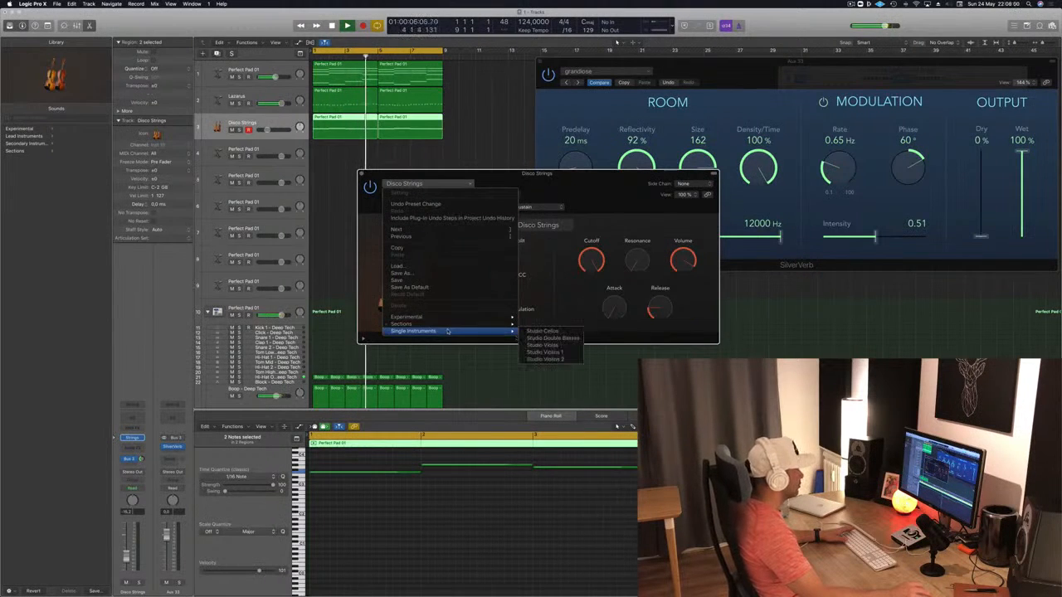
{"action": "left_click", "coordinate": [549, 333]}
{"action": "left_click_drag", "start_coordinate": [584, 182], "coordinate": [638, 180]}
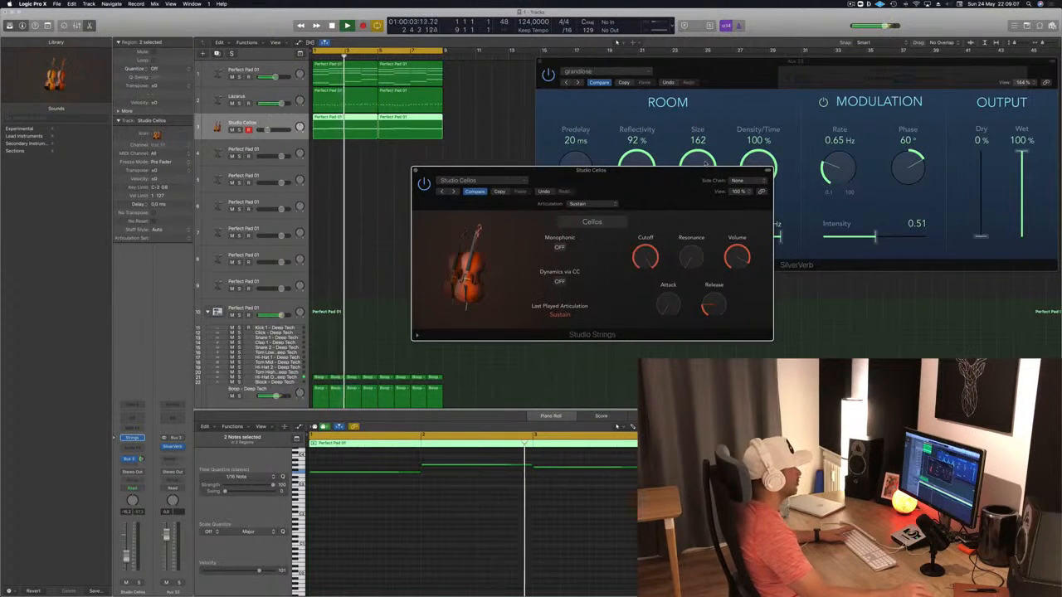
{"action": "left_click_drag", "start_coordinate": [674, 184], "coordinate": [667, 137]}
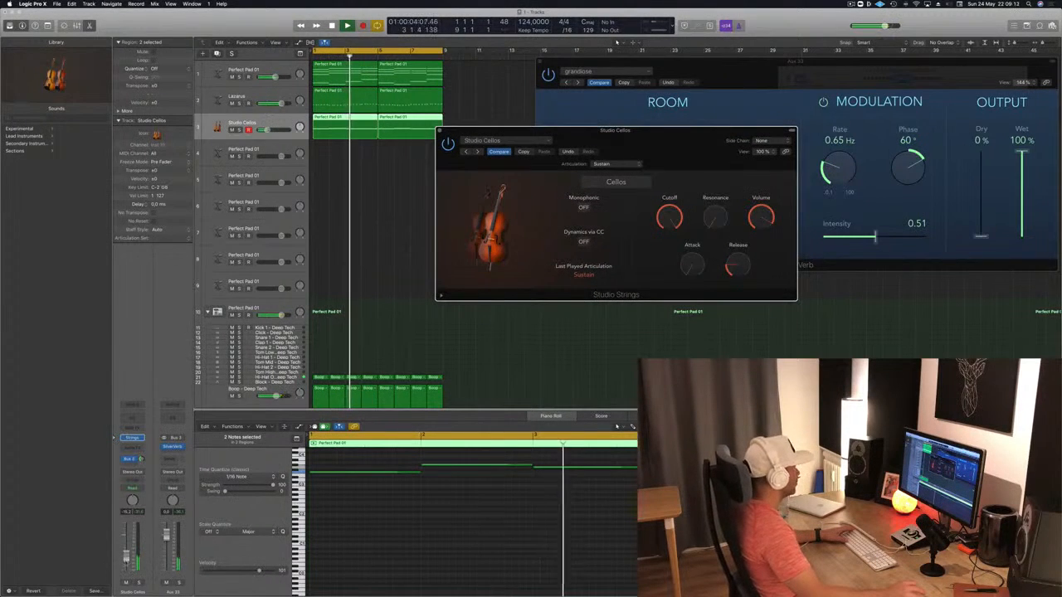
{"action": "left_click_drag", "start_coordinate": [677, 143], "coordinate": [623, 200]}
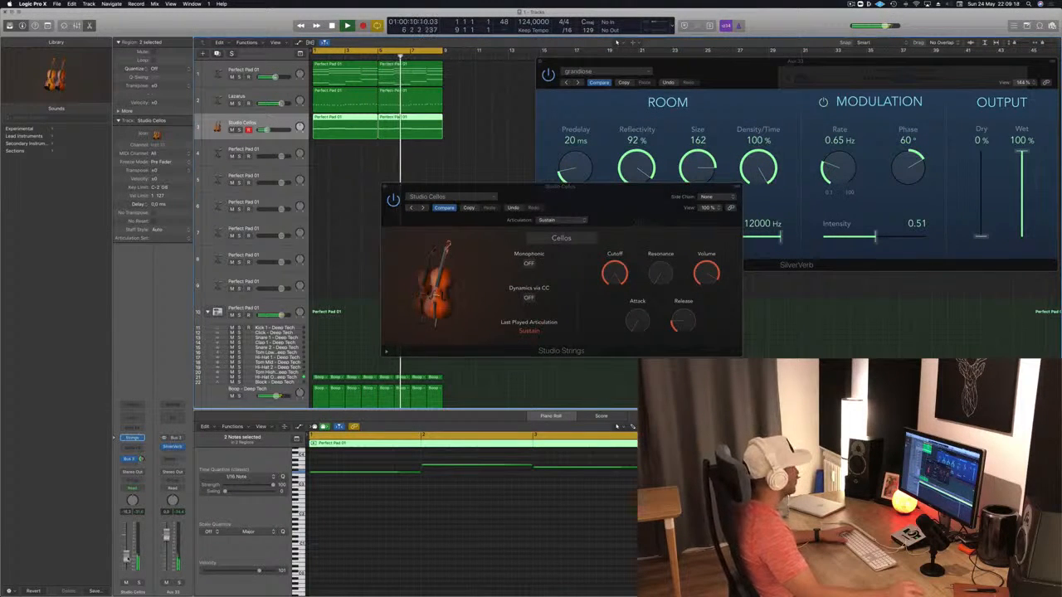
{"action": "left_click", "coordinate": [387, 185]}
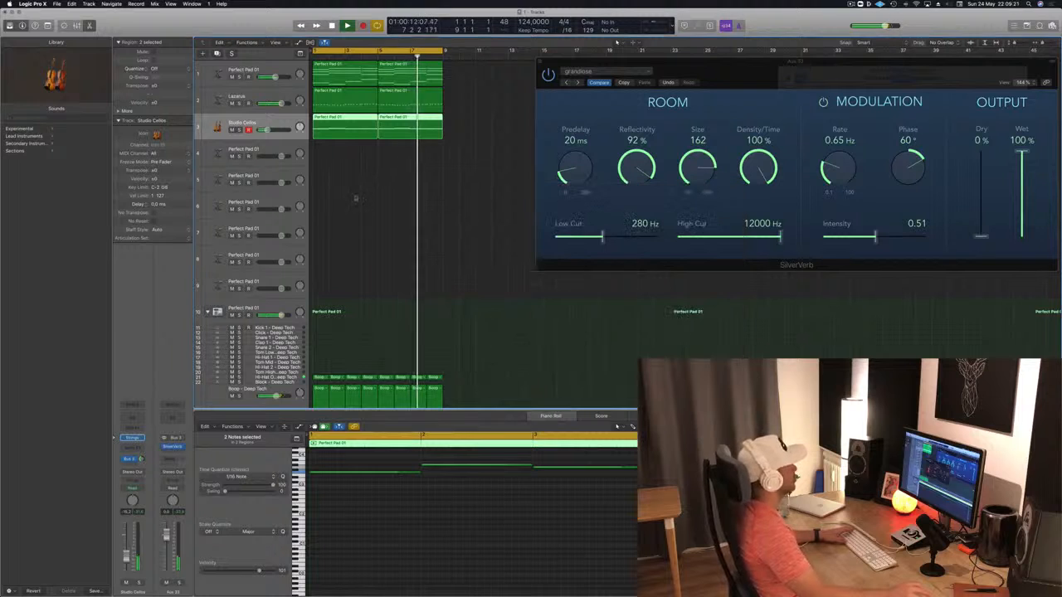
Step: Copy the first chord region from the top pad track to the start of the fourth track and select that track
{"action": "key", "text": "Up"}
{"action": "key", "text": "Up"}
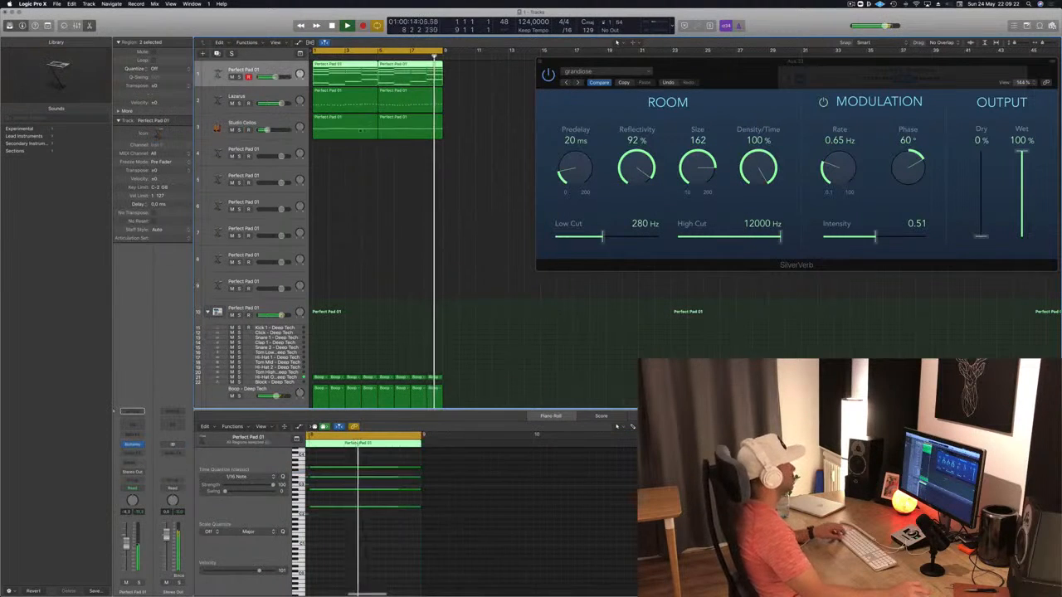
{"action": "left_click_drag", "start_coordinate": [342, 69], "coordinate": [337, 156]}
{"action": "key", "text": "space"}
{"action": "left_click", "coordinate": [267, 124]}
{"action": "left_click", "coordinate": [268, 149]}
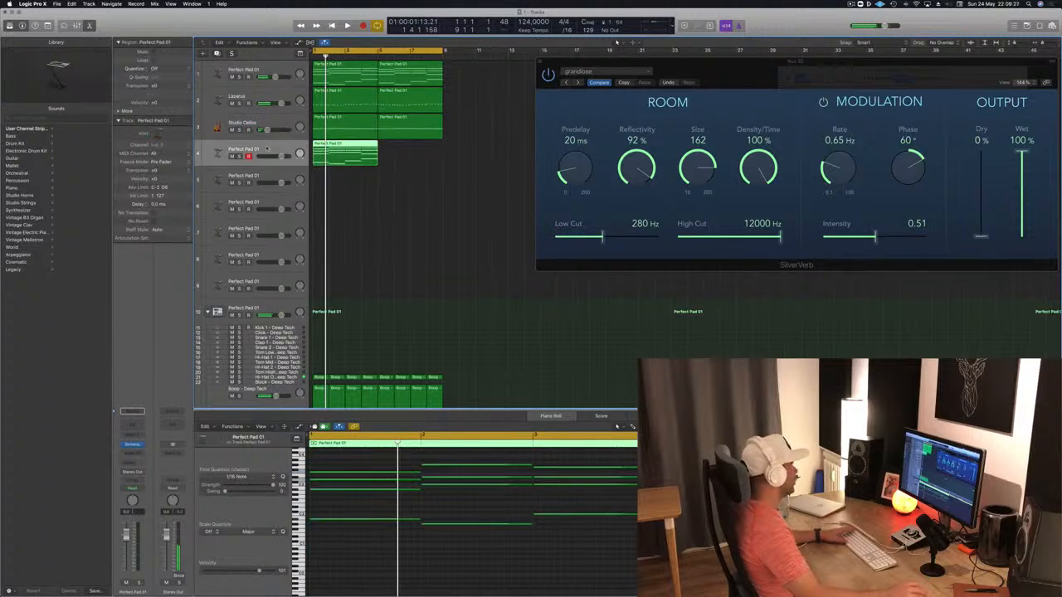
Step: Load Retro Synth as the fourth track's instrument, play it from the start and lower the track volume
{"action": "left_click", "coordinate": [139, 445]}
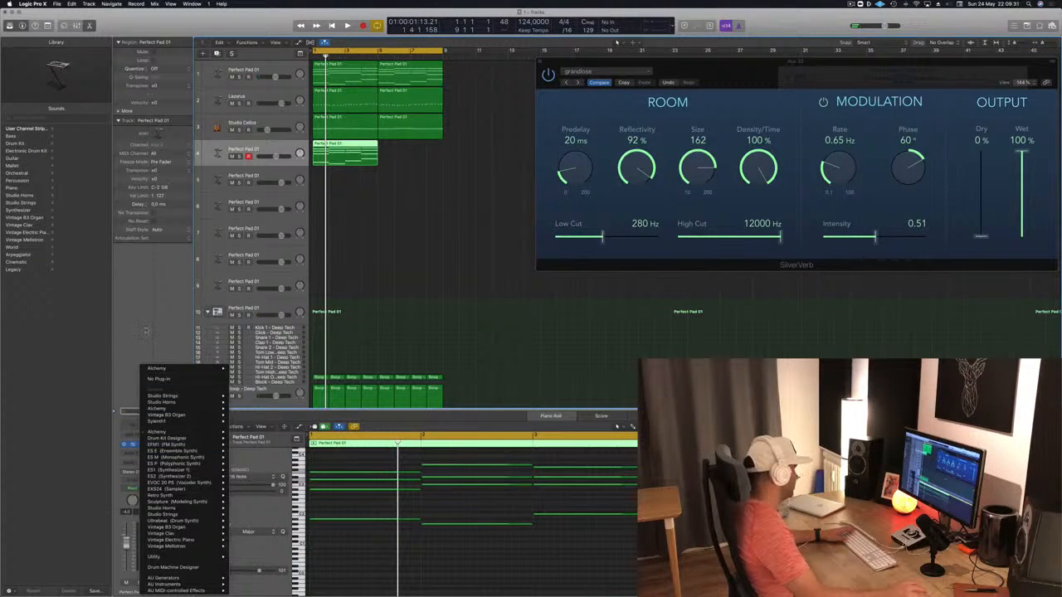
{"action": "left_click", "coordinate": [146, 331]}
{"action": "left_click", "coordinate": [141, 446]}
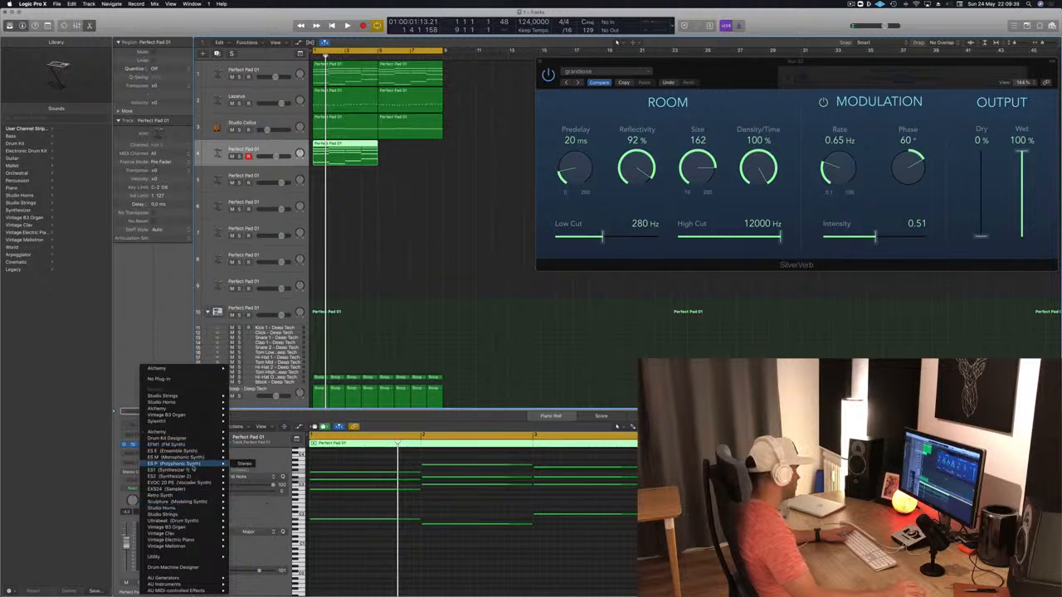
{"action": "left_click", "coordinate": [245, 496]}
{"action": "left_click_drag", "start_coordinate": [197, 25], "coordinate": [715, 171]}
{"action": "key", "text": "Return"}
{"action": "key", "text": "space"}
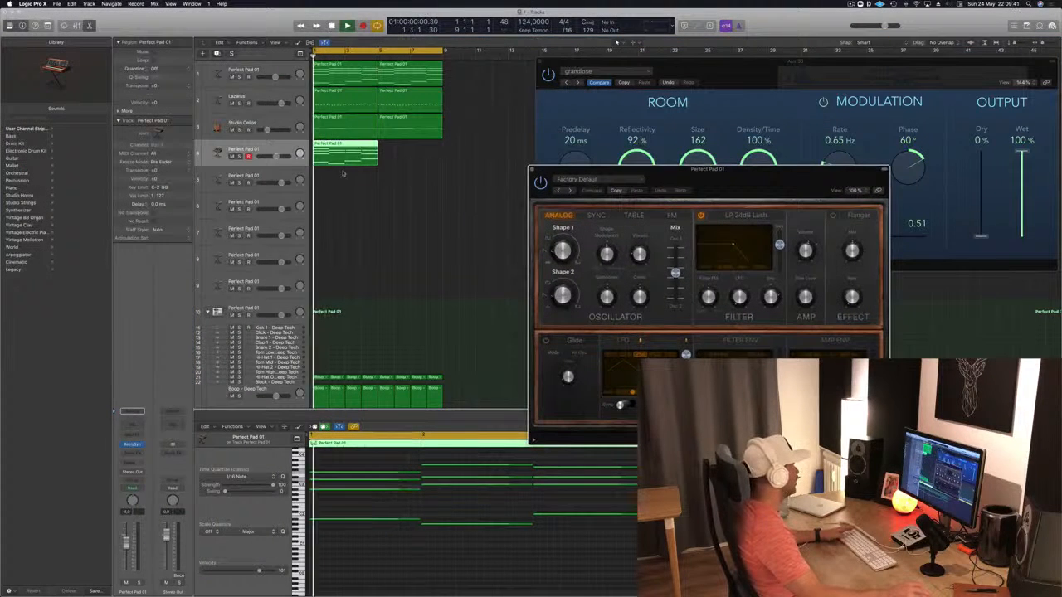
{"action": "left_click", "coordinate": [126, 542]}
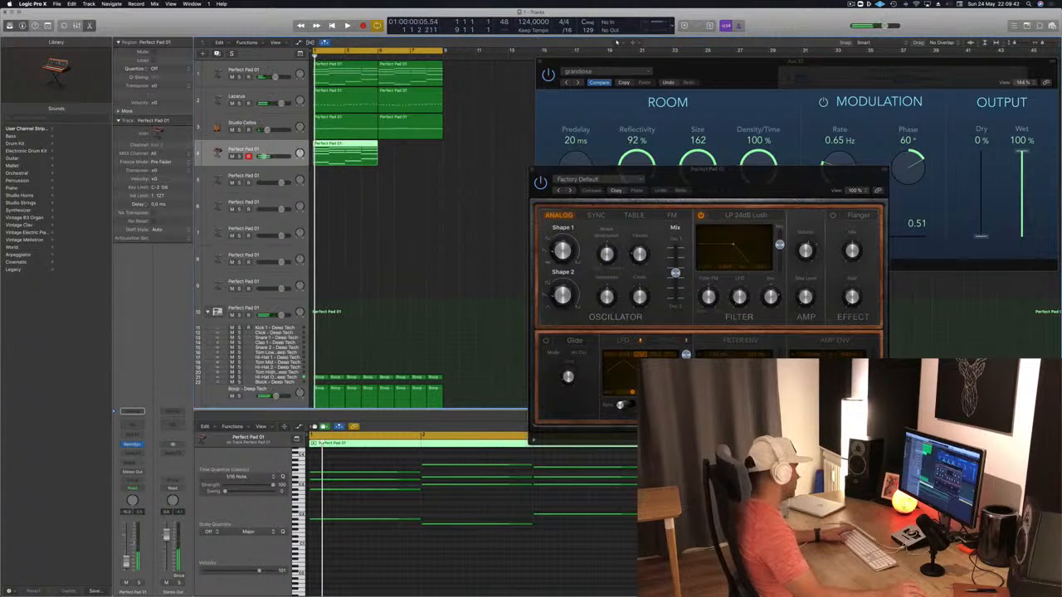
Step: Insert the Arpeggiator MIDI effect on the Retro Synth track and play the arrangement with it
{"action": "left_click", "coordinate": [130, 444]}
{"action": "left_click", "coordinate": [160, 401]}
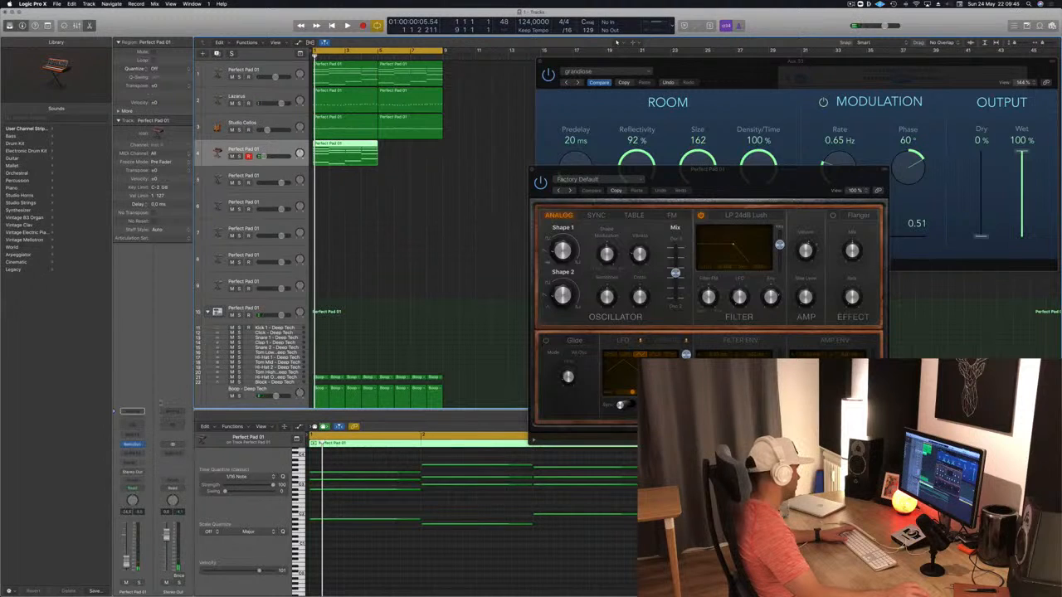
{"action": "left_click", "coordinate": [139, 436]}
{"action": "left_click", "coordinate": [139, 448]}
{"action": "key", "text": "space"}
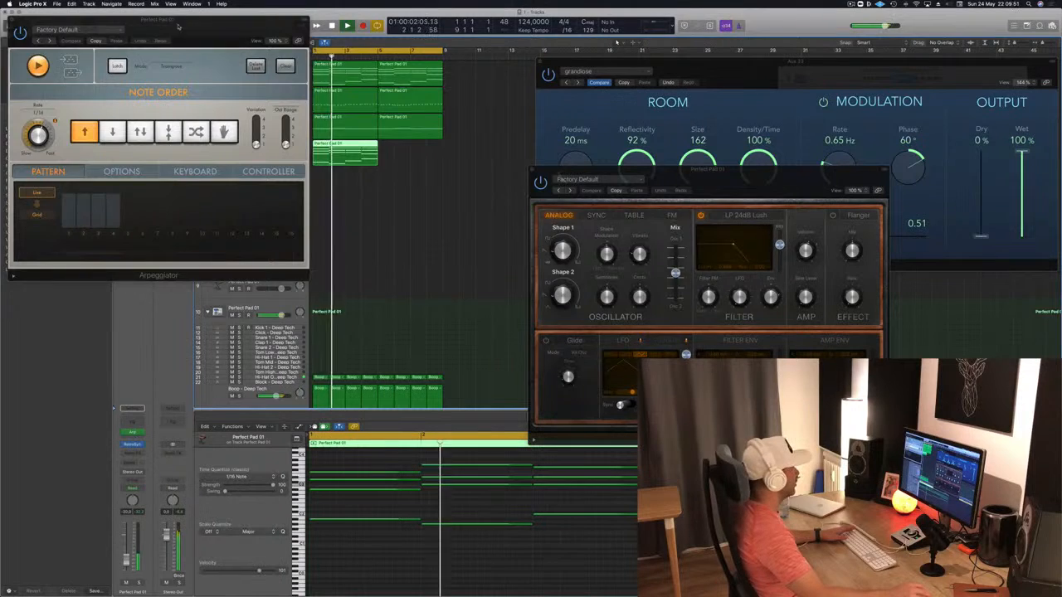
Step: Close the Arpeggiator window and duplicate the fourth track's chord region directly after itself at bar 5
{"action": "left_click_drag", "start_coordinate": [157, 19], "coordinate": [593, 143]}
{"action": "left_click", "coordinate": [448, 144]}
{"action": "key", "text": "space"}
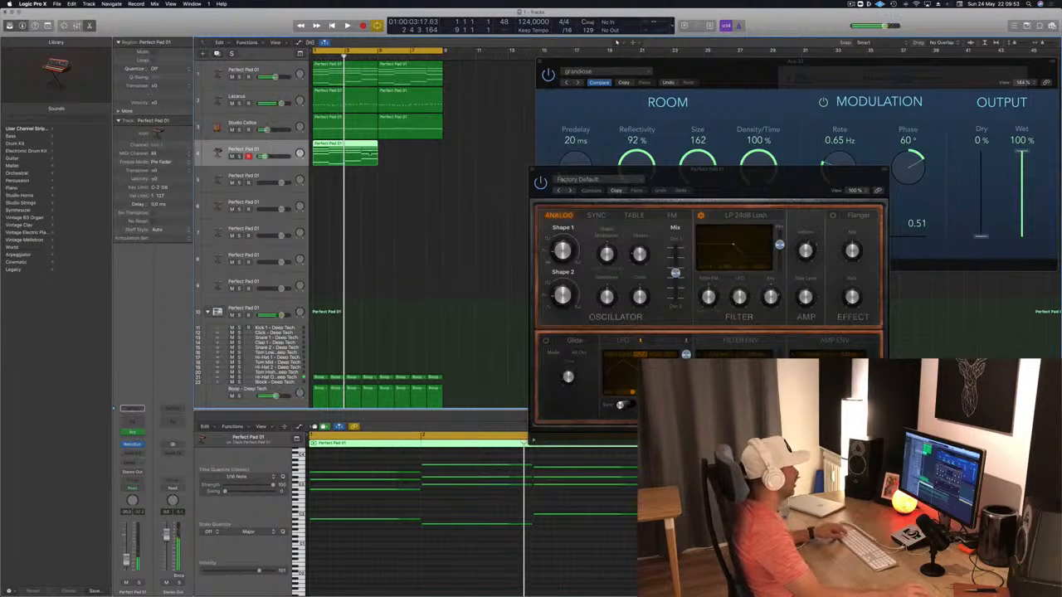
{"action": "left_click_drag", "start_coordinate": [347, 147], "coordinate": [415, 156]}
{"action": "left_click_drag", "start_coordinate": [666, 174], "coordinate": [550, 152]}
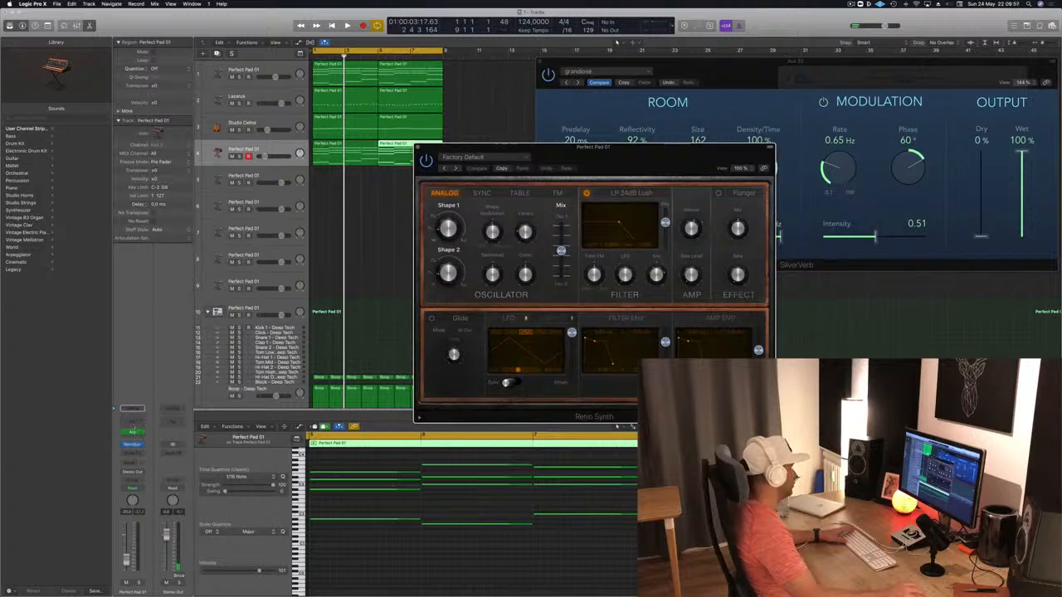
Step: Add a Channel EQ to the arpeggio track with a 91 Hz low cut and a high cut between 500 Hz and 1 kHz
{"action": "left_click", "coordinate": [132, 407]}
{"action": "left_click_drag", "start_coordinate": [311, 24], "coordinate": [715, 157]}
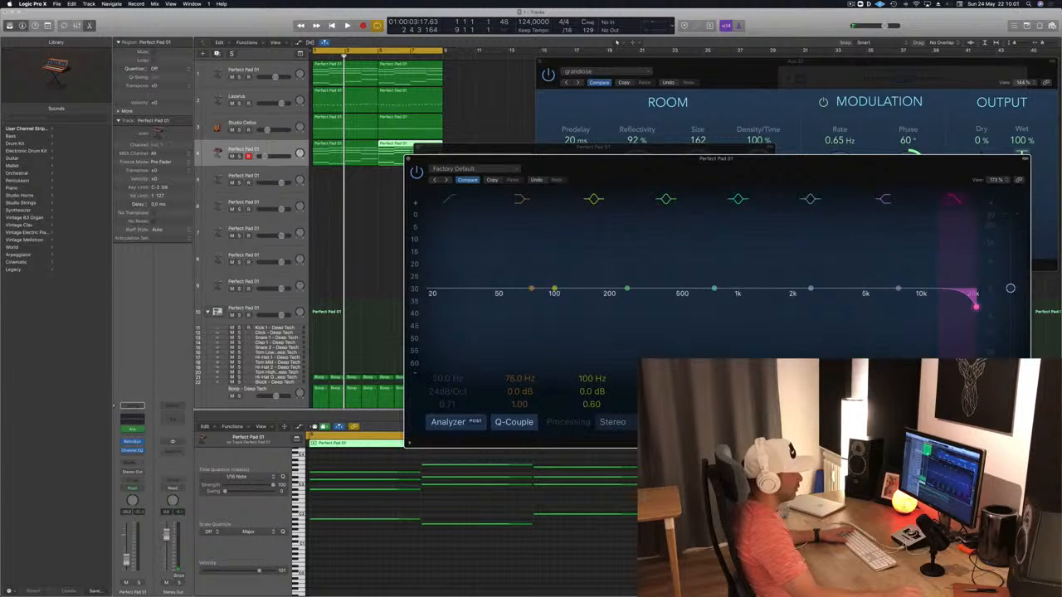
{"action": "left_click_drag", "start_coordinate": [976, 306], "coordinate": [756, 306]}
{"action": "key", "text": "space"}
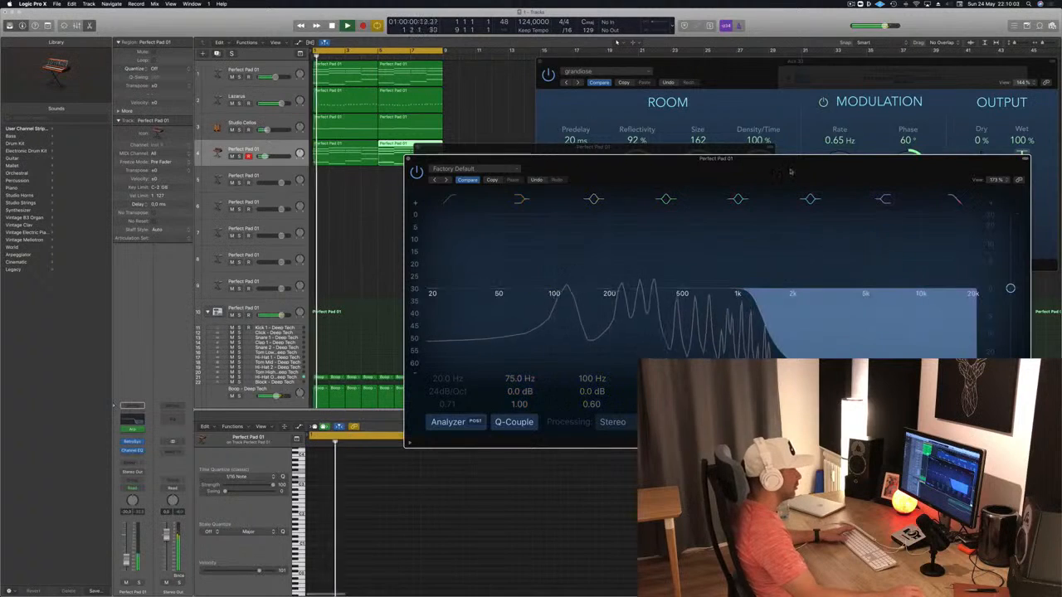
{"action": "left_click_drag", "start_coordinate": [715, 158], "coordinate": [682, 135]}
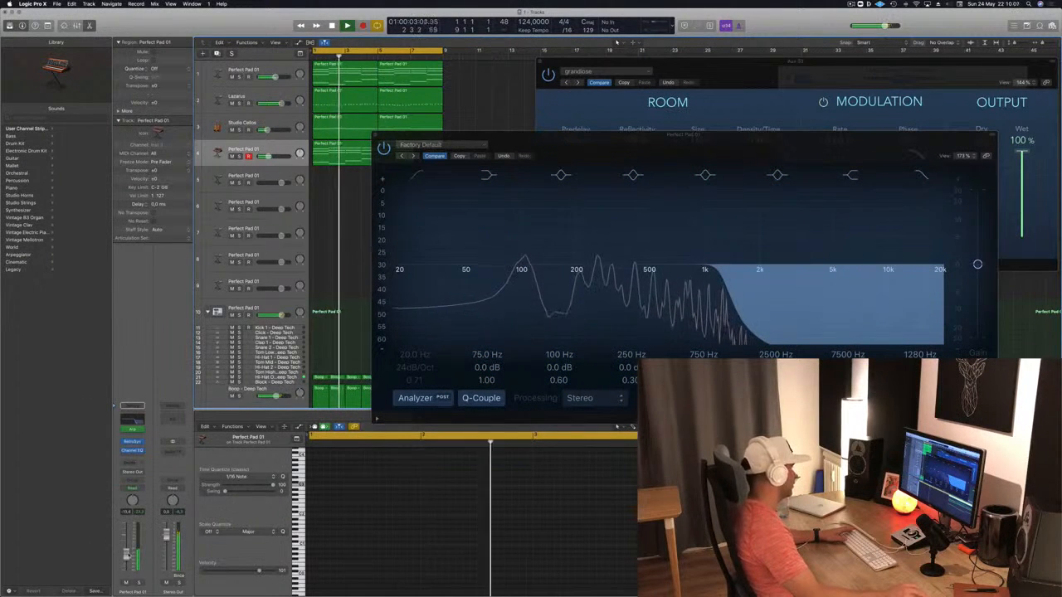
{"action": "left_click_drag", "start_coordinate": [398, 315], "coordinate": [521, 282]}
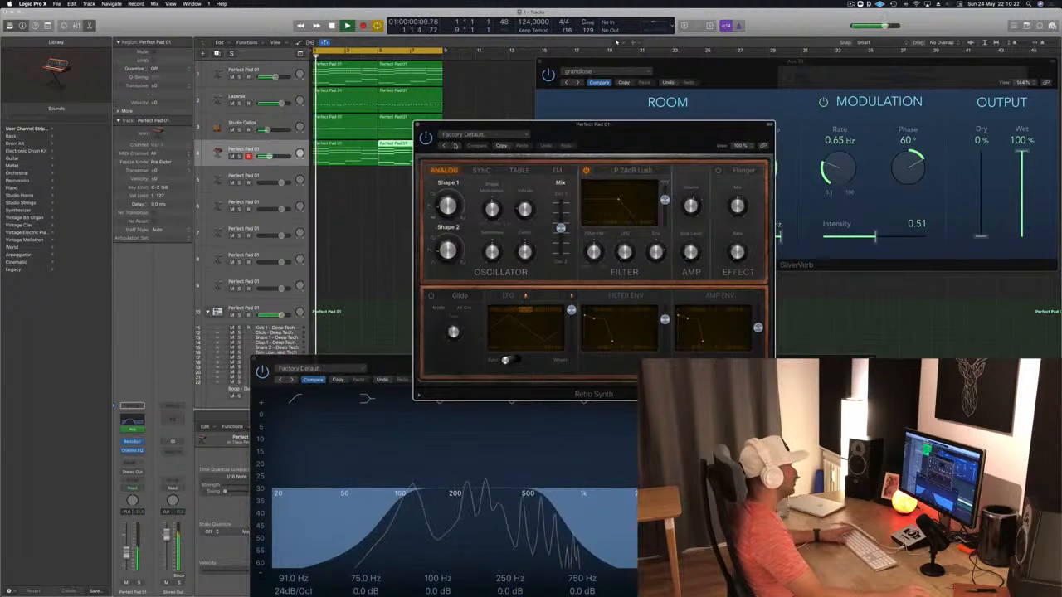
Step: Audition Retro Synth presets including Bright Cycle, Deep Sigh and Digicream against the arrangement, briefly soloing the track for Digicream
{"action": "left_click", "coordinate": [454, 145]}
{"action": "left_click", "coordinate": [455, 145]}
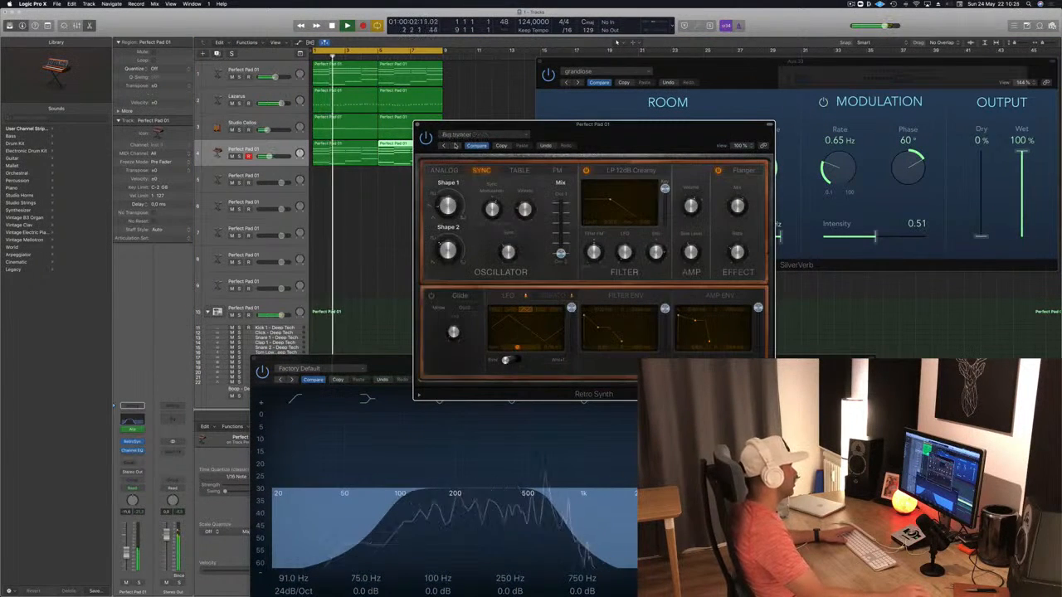
{"action": "left_click", "coordinate": [455, 145]}
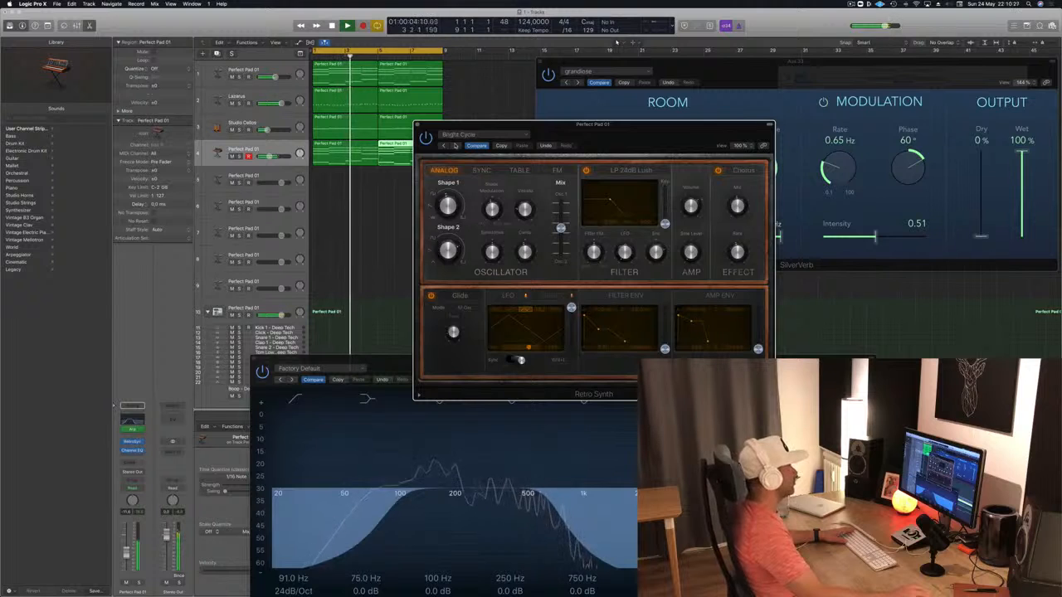
{"action": "left_click", "coordinate": [455, 145]}
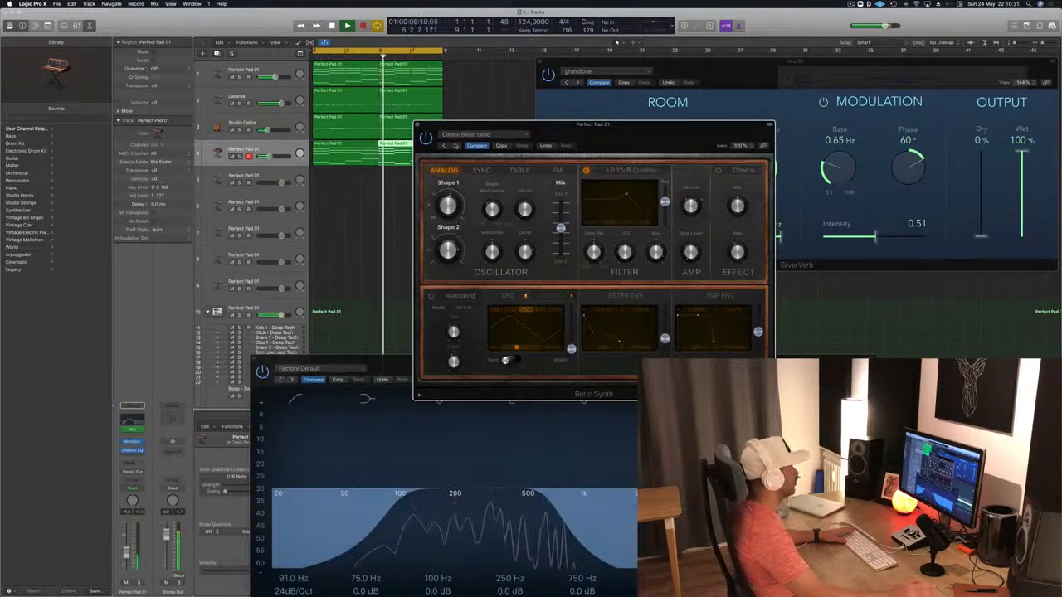
{"action": "left_click", "coordinate": [455, 145]}
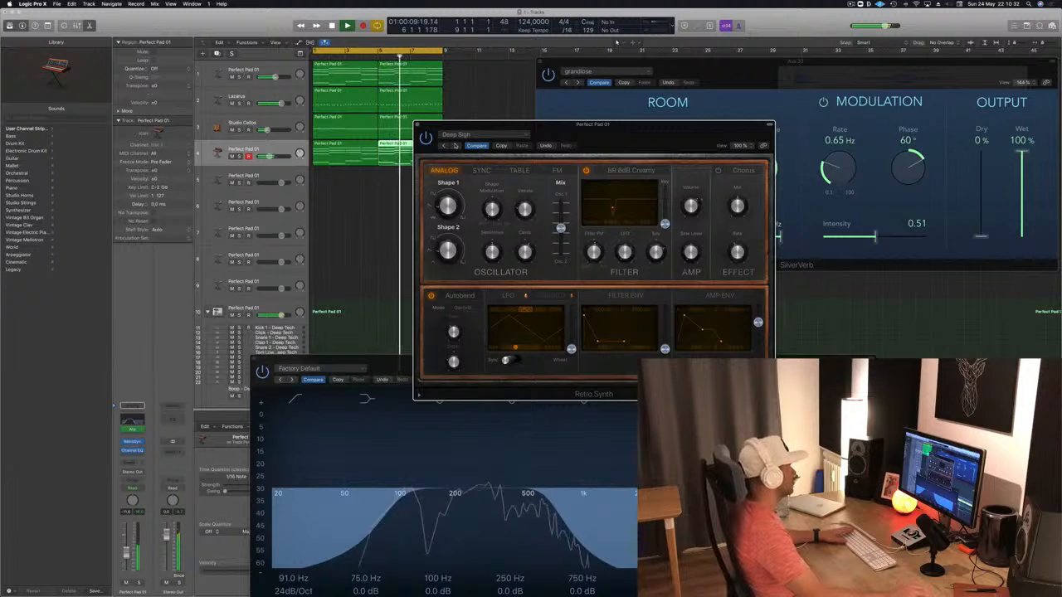
{"action": "left_click", "coordinate": [455, 145]}
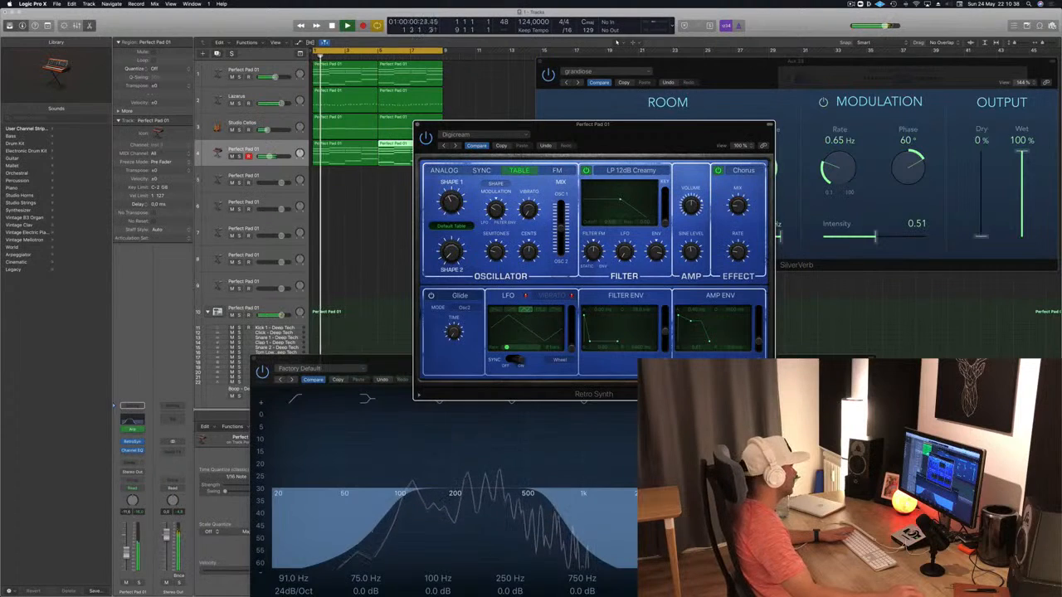
{"action": "key", "text": "s"}
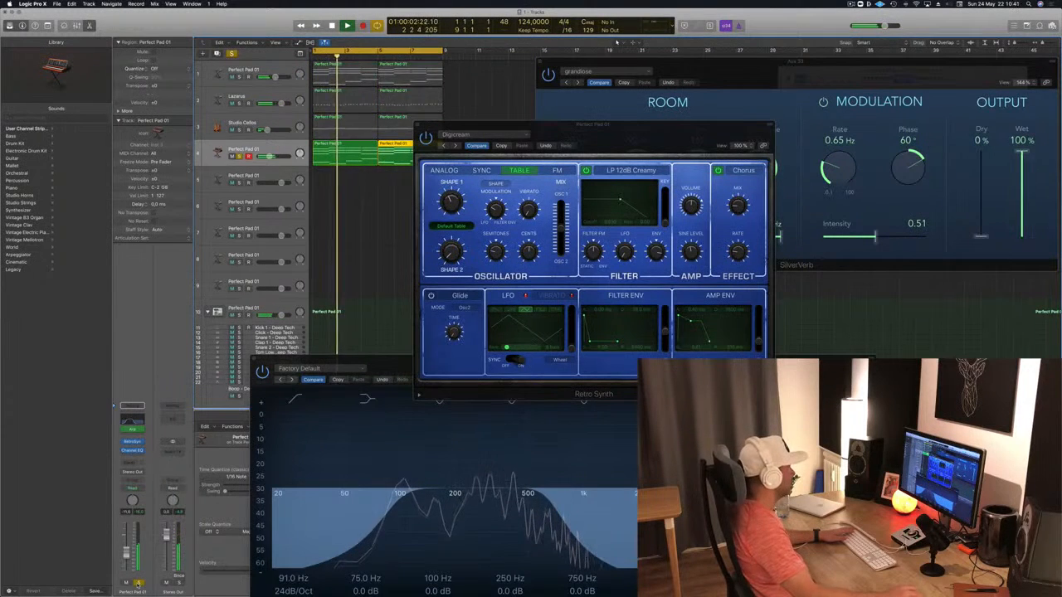
{"action": "key", "text": "s"}
Step: Audition further Retro Synth presets such as Electricity Lead and Modulator, and load Simple Analog Lead
{"action": "left_click", "coordinate": [487, 145]}
{"action": "left_click", "coordinate": [457, 146]}
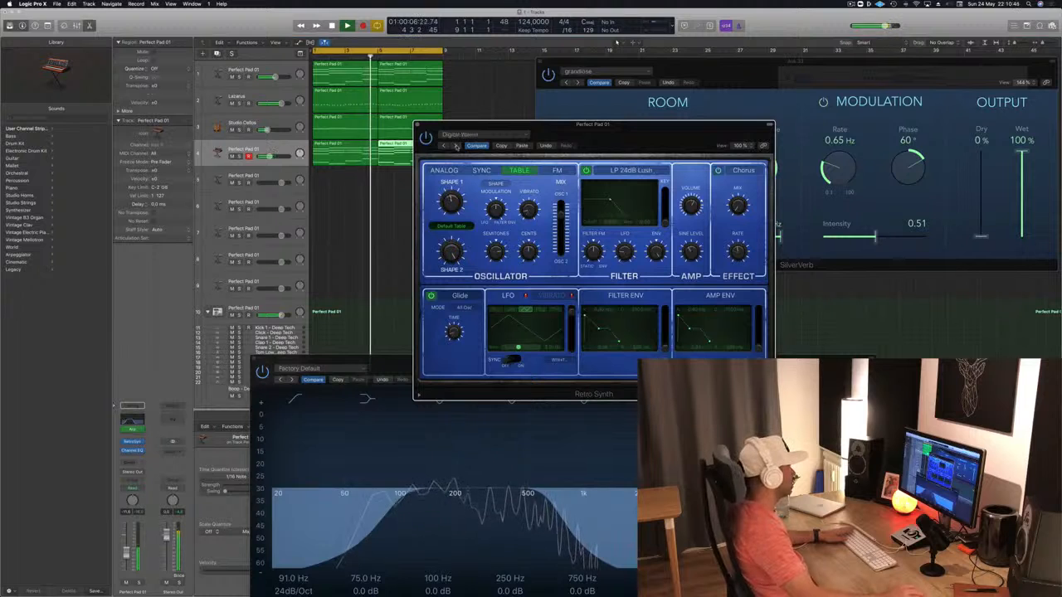
{"action": "left_click", "coordinate": [456, 146]}
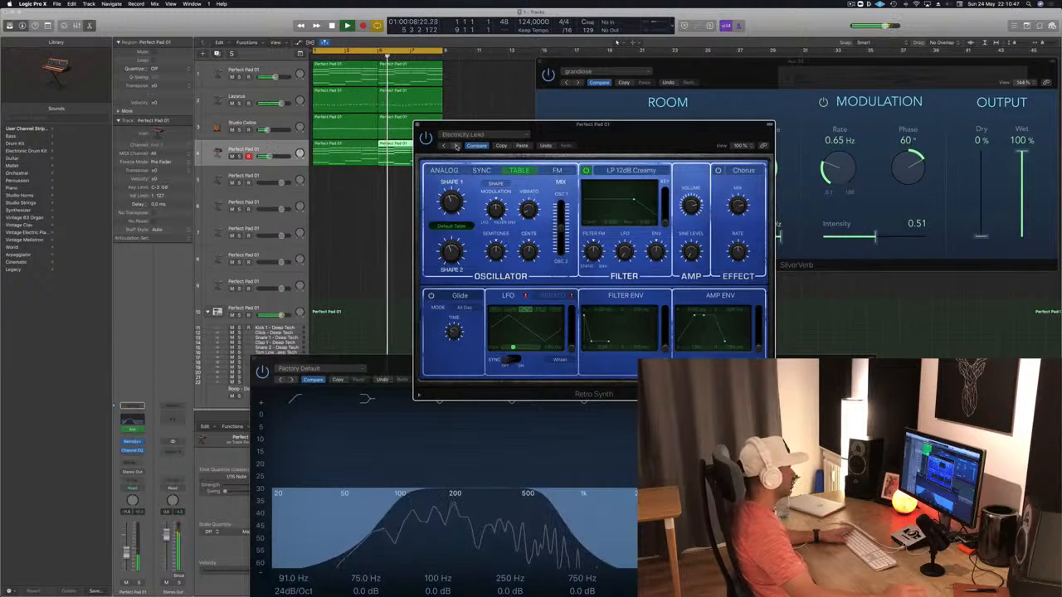
{"action": "left_click", "coordinate": [456, 146]}
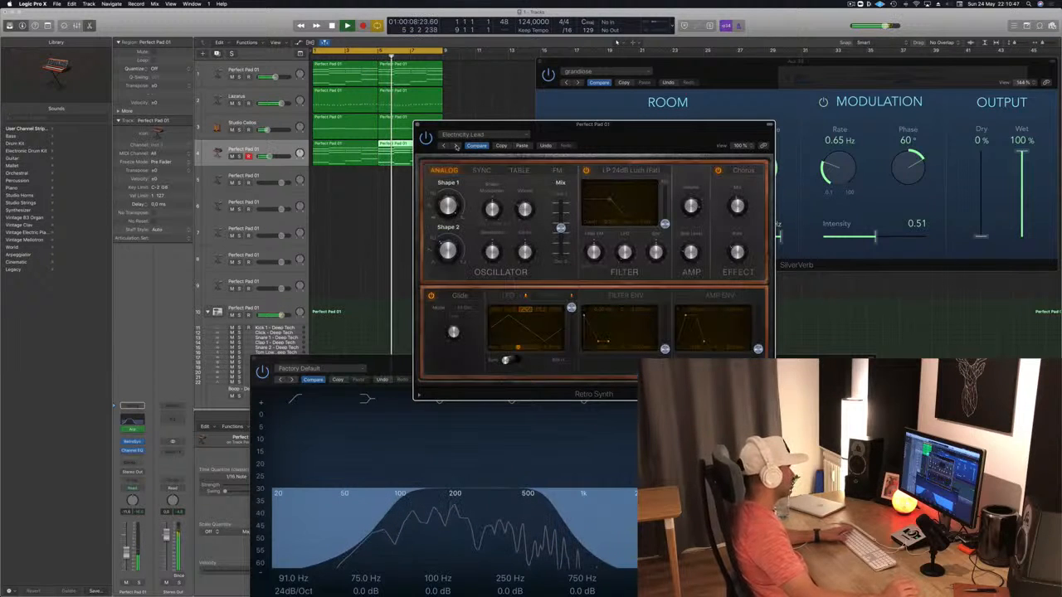
{"action": "left_click", "coordinate": [455, 146]}
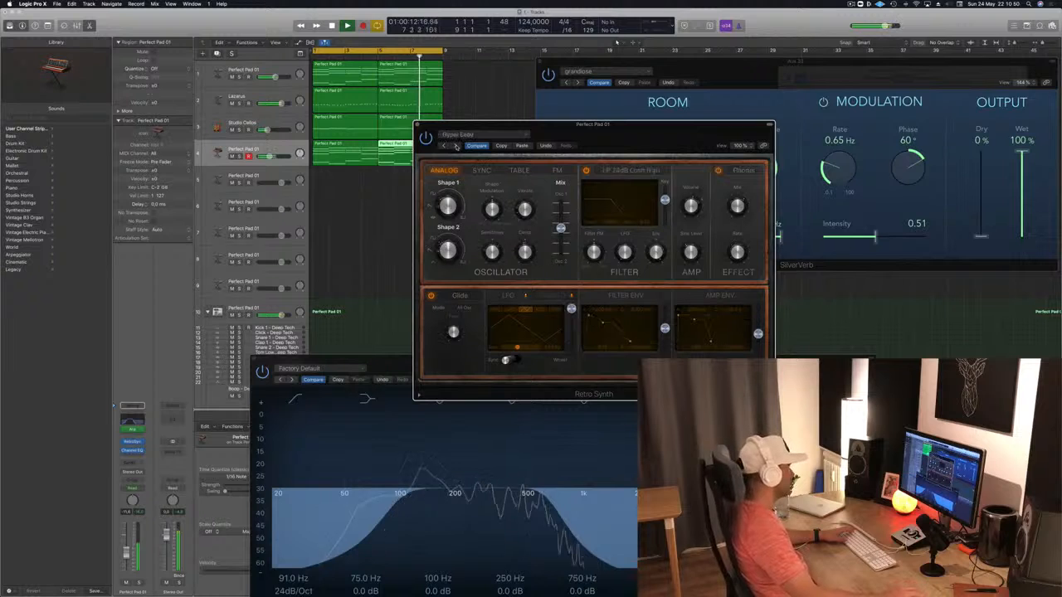
{"action": "left_click", "coordinate": [456, 146]}
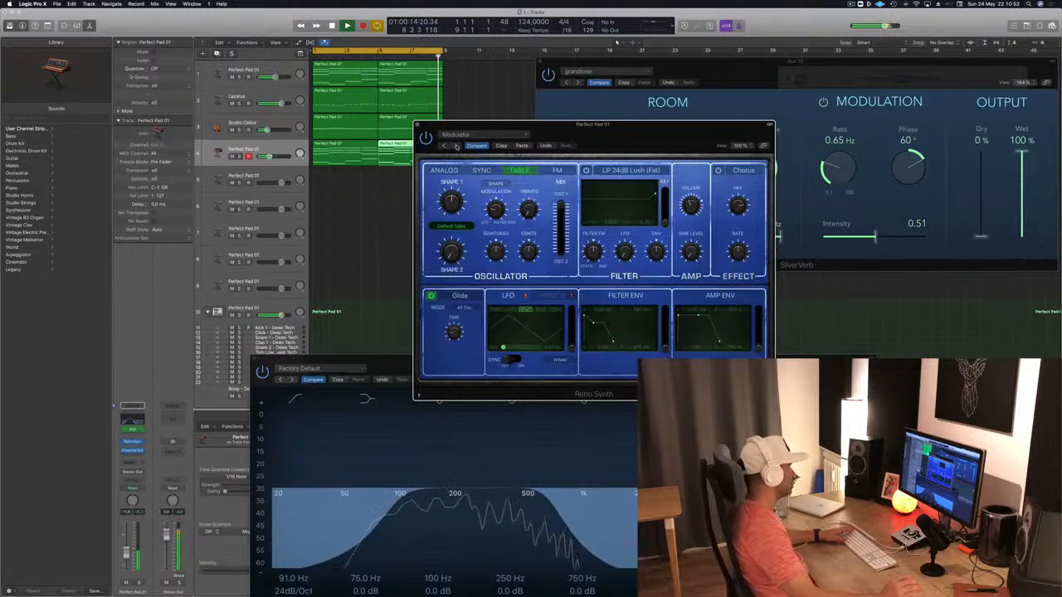
{"action": "left_click", "coordinate": [455, 146]}
{"action": "left_click_drag", "start_coordinate": [680, 133], "coordinate": [618, 86]}
{"action": "left_click", "coordinate": [613, 93]}
{"action": "left_click_drag", "start_coordinate": [448, 76], "coordinate": [592, 52]}
Step: Adjust the arpeggio track's volume, lower its EQ high cut to just above 500 Hz and close both plug-in windows
{"action": "left_click_drag", "start_coordinate": [128, 556], "coordinate": [128, 561]}
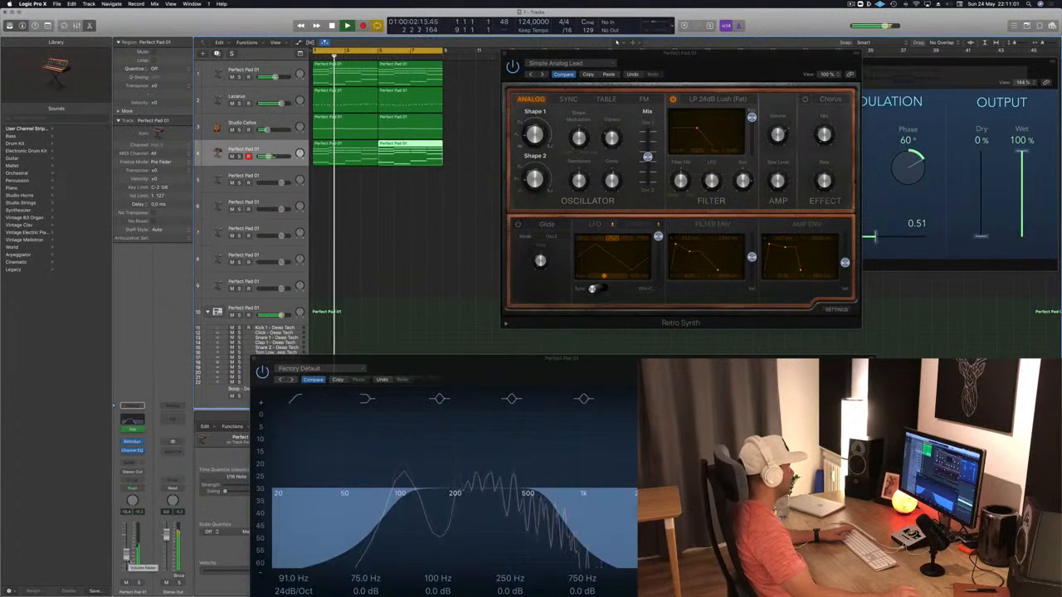
{"action": "left_click_drag", "start_coordinate": [464, 362], "coordinate": [426, 240]}
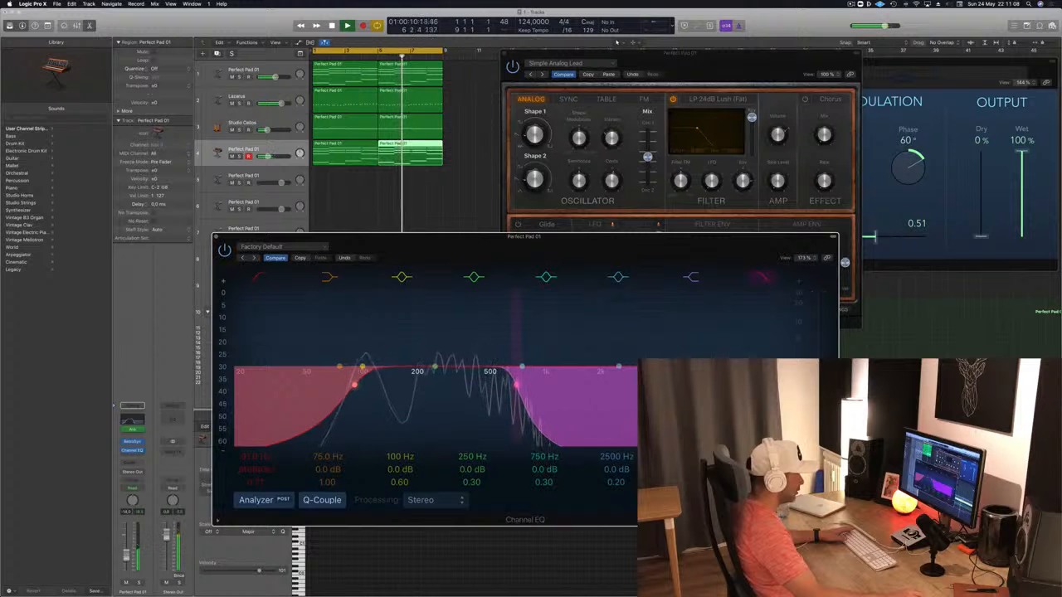
{"action": "left_click_drag", "start_coordinate": [516, 385], "coordinate": [507, 385]}
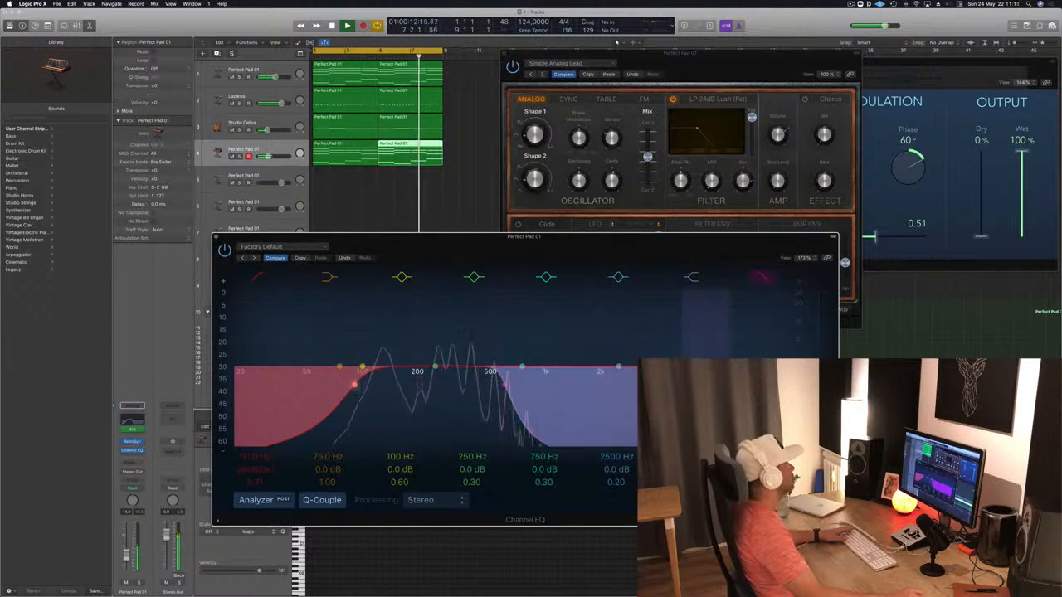
{"action": "left_click", "coordinate": [217, 238]}
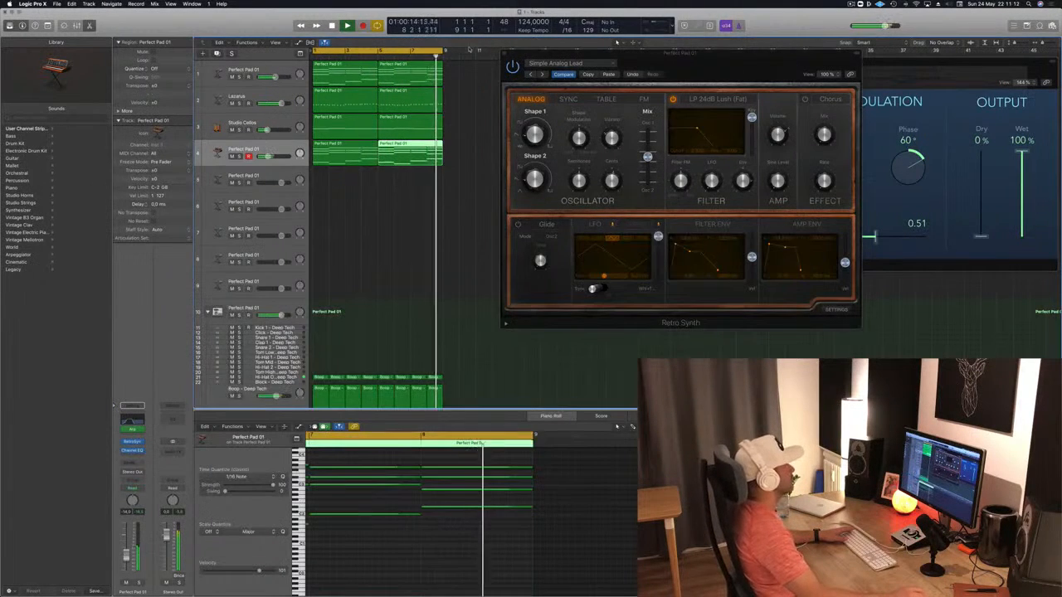
{"action": "key", "text": "super+w"}
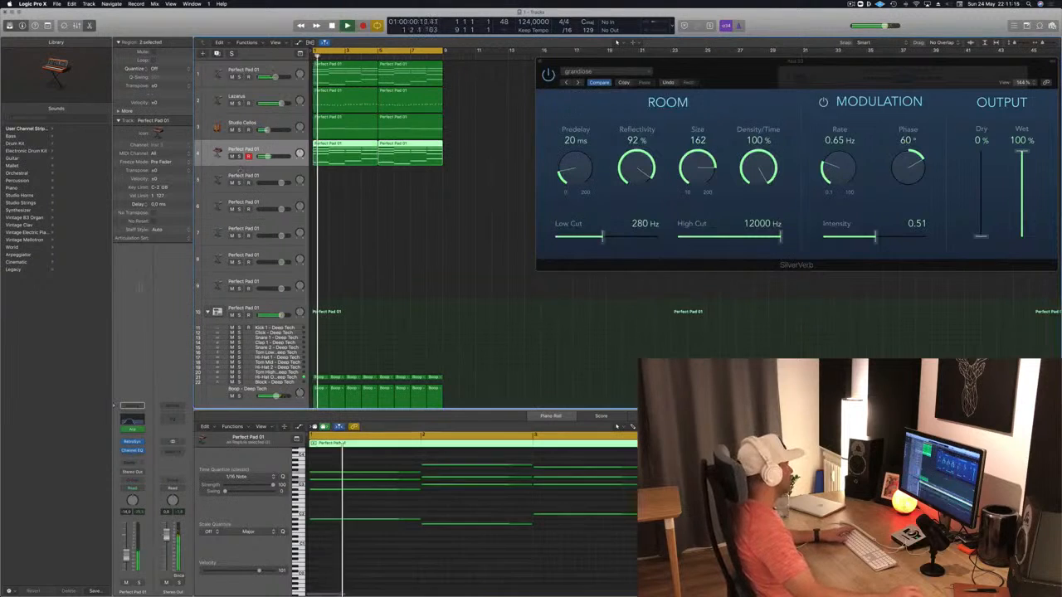
Step: Add a send from the arpeggio track to the SilverVerb reverb on Bus 3
{"action": "left_click", "coordinate": [132, 463]}
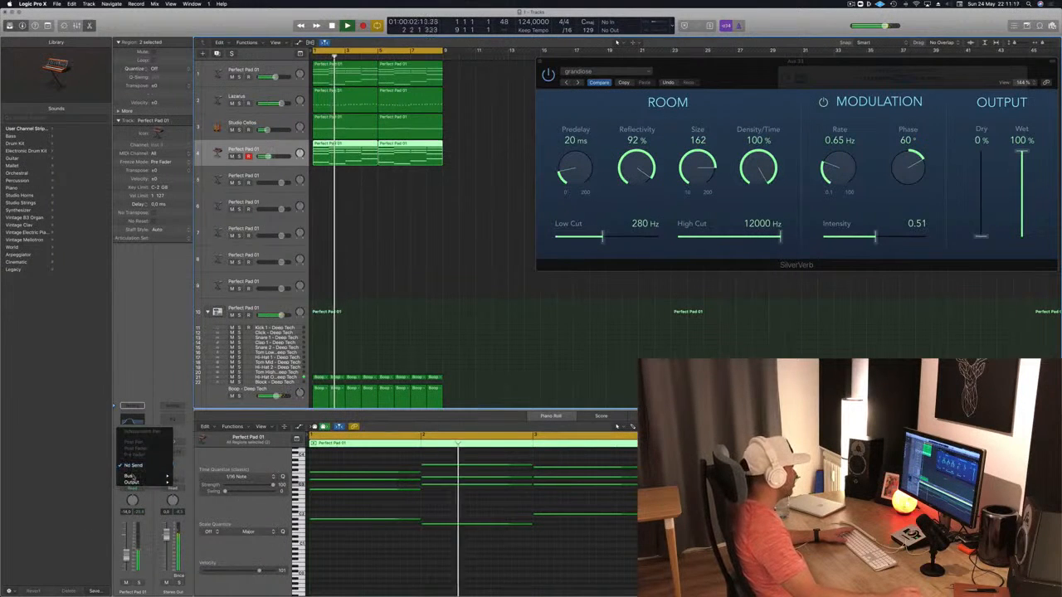
{"action": "mouse_move", "coordinate": [133, 475]}
{"action": "left_click", "coordinate": [197, 402]}
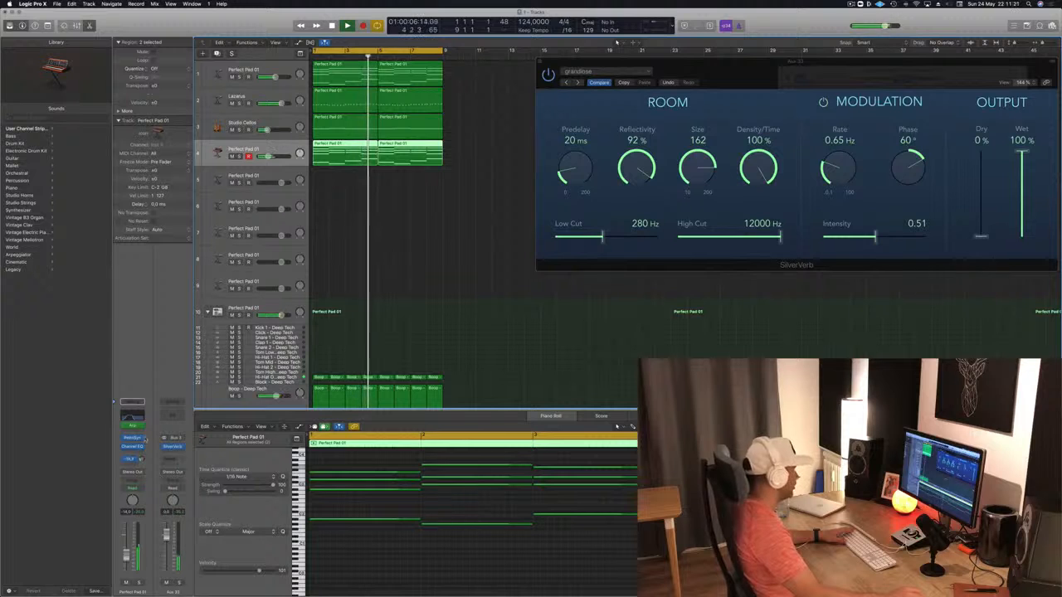
Step: Insert a Channel EQ on the reverb aux with a 205 Hz low cut, close it and play the arrangement
{"action": "left_click", "coordinate": [173, 414]}
{"action": "left_click", "coordinate": [54, 60]}
{"action": "left_click_drag", "start_coordinate": [59, 115], "coordinate": [249, 150]}
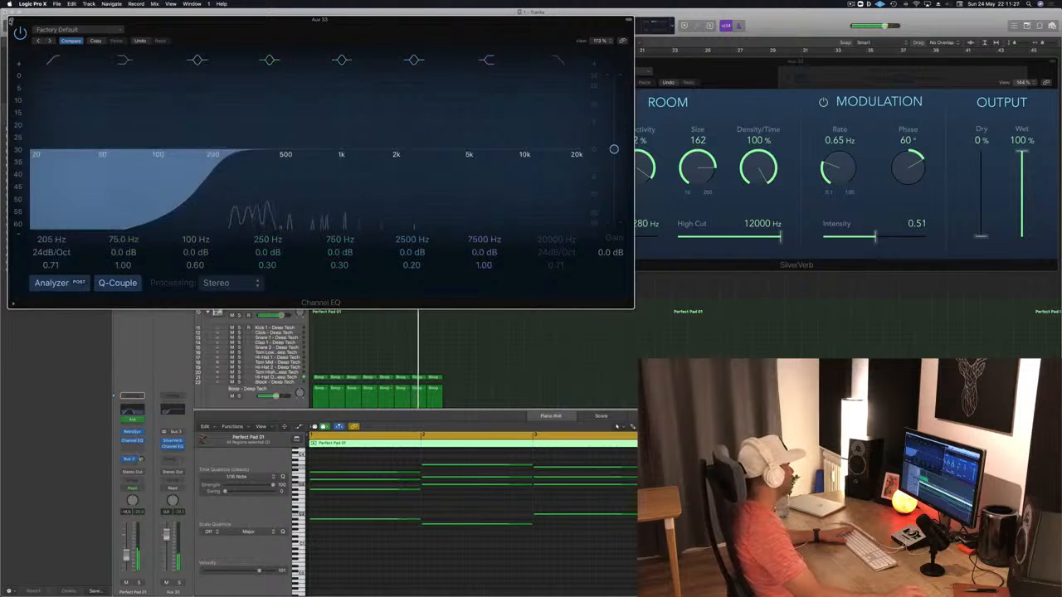
{"action": "left_click", "coordinate": [11, 22]}
{"action": "key", "text": "space"}
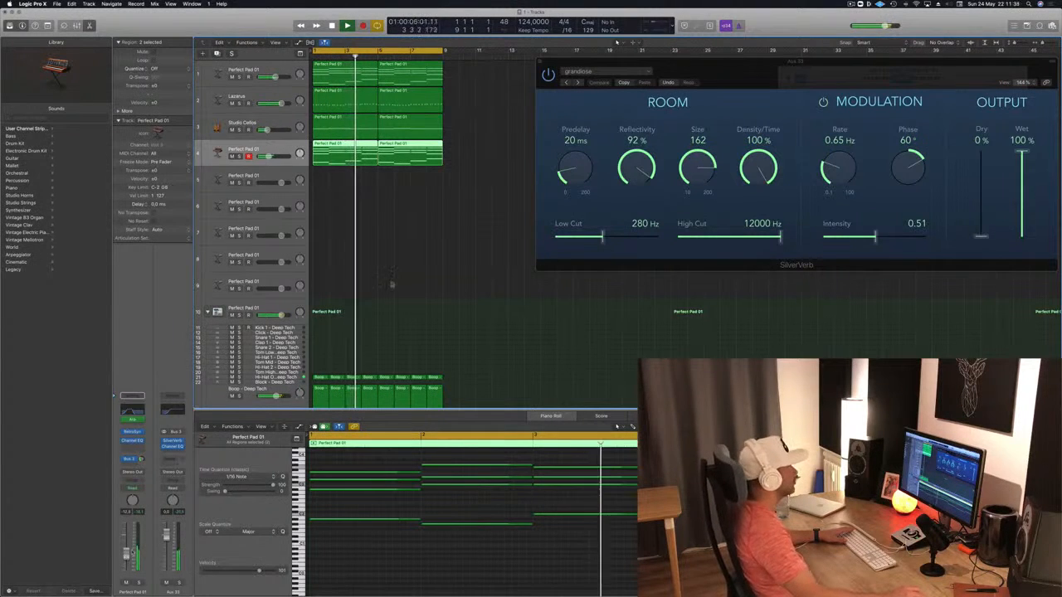
Step: Close the SilverVerb window, open Musical Typing, restart playback from the beginning and select the Lazarus bass track
{"action": "key", "text": "super+w"}
{"action": "key", "text": "super+k"}
{"action": "key", "text": "Return"}
{"action": "key", "text": "Up"}
{"action": "key", "text": "Up"}
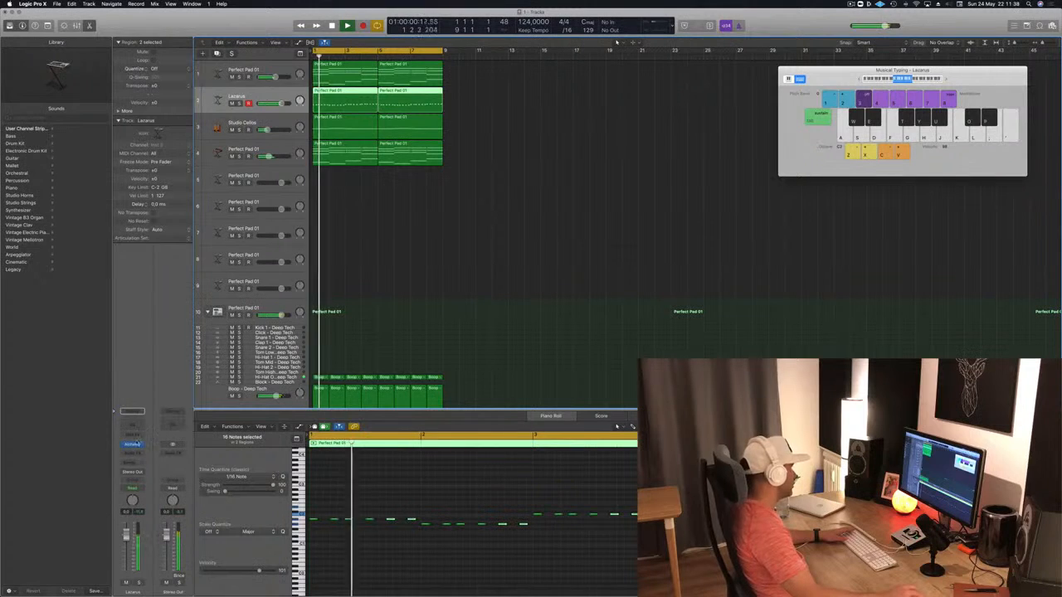
Step: Open the Lazarus bass in Alchemy, restart playback and lower the Cutoff knob in its performance controls
{"action": "left_click", "coordinate": [134, 445]}
{"action": "key", "text": "Return"}
{"action": "left_click_drag", "start_coordinate": [630, 404], "coordinate": [631, 421]}
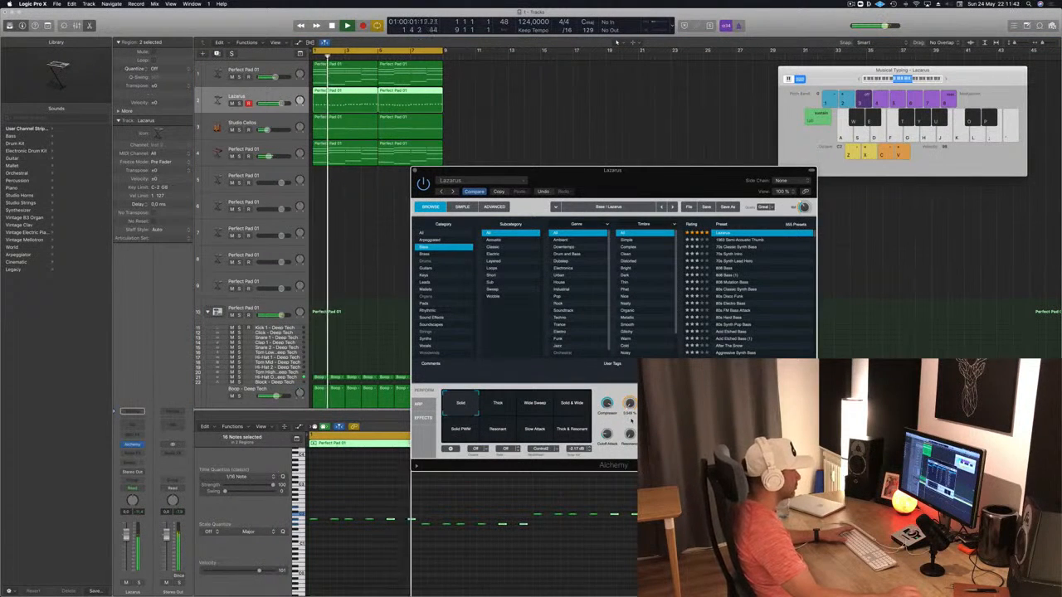
Step: Audition the Alchemy performance snapshots, from Solid and Wide Sweep to Thick & Resonant, and choose Thick for the bass
{"action": "left_click", "coordinate": [497, 404]}
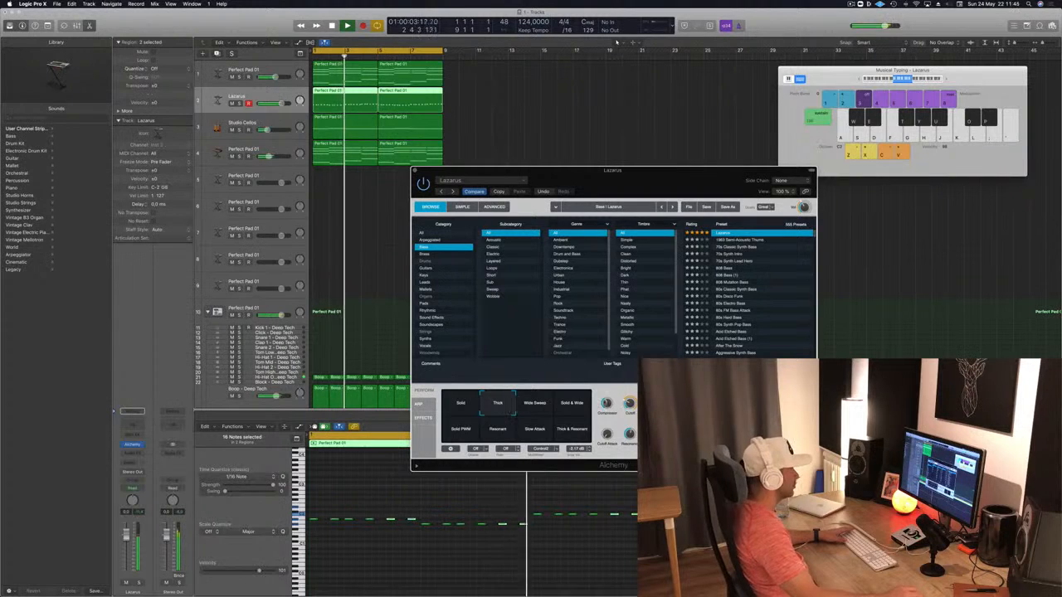
{"action": "left_click", "coordinate": [535, 404]}
{"action": "left_click", "coordinate": [572, 404]}
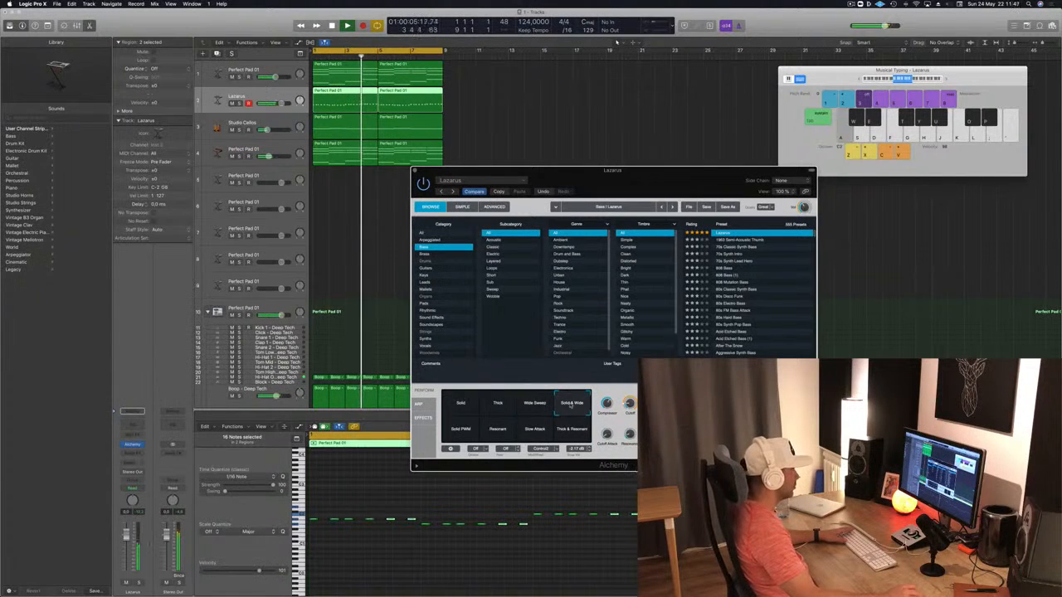
{"action": "left_click", "coordinate": [452, 437]}
{"action": "left_click", "coordinate": [498, 429]}
{"action": "left_click", "coordinate": [535, 429]}
{"action": "left_click", "coordinate": [571, 429]}
{"action": "left_click", "coordinate": [466, 405]}
{"action": "left_click", "coordinate": [497, 404]}
{"action": "left_click", "coordinate": [473, 412]}
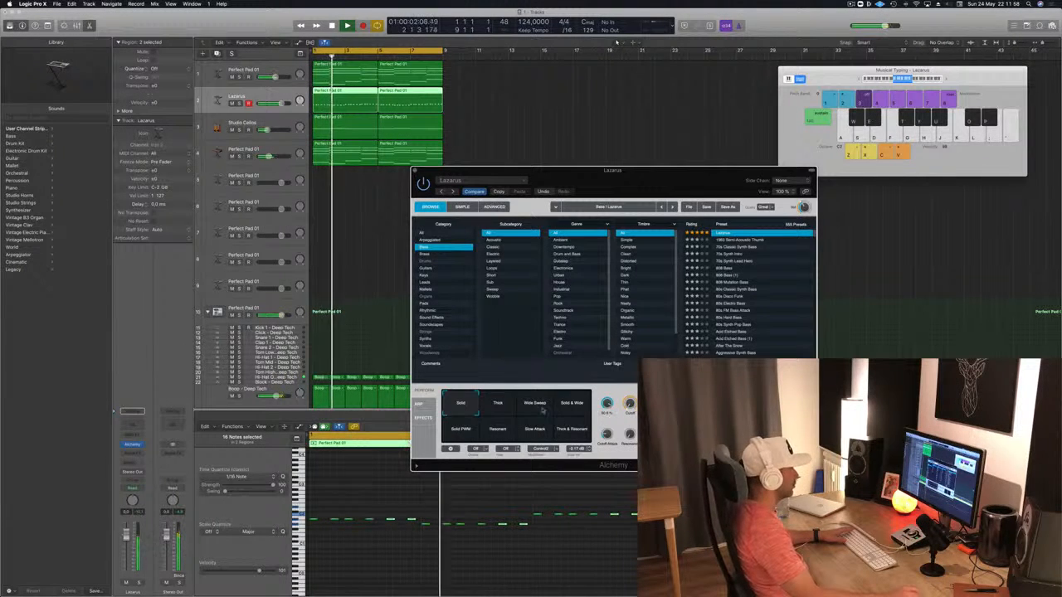
{"action": "left_click", "coordinate": [498, 404]}
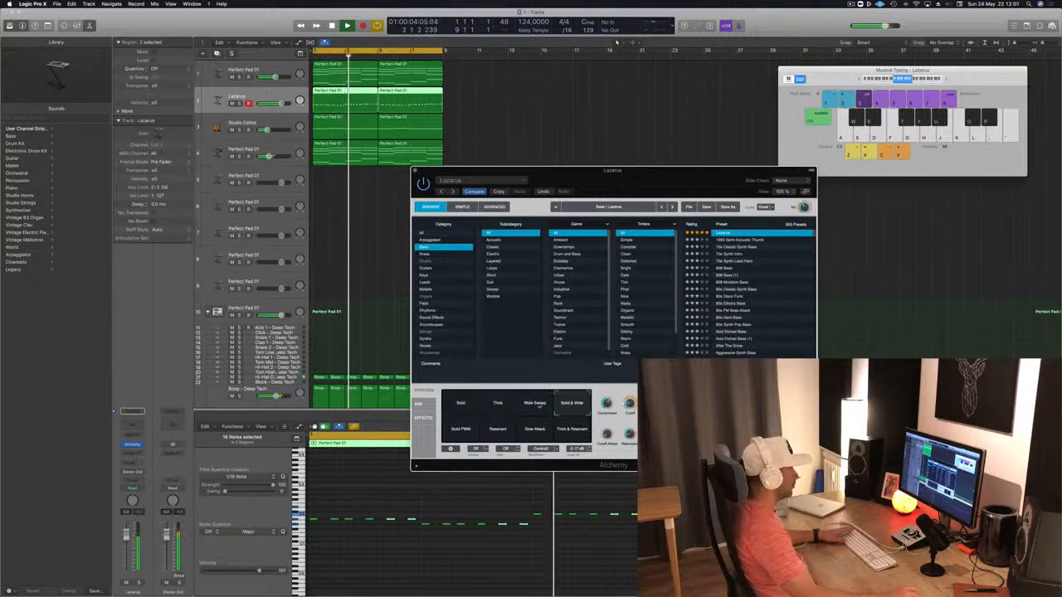
Step: Lower the Lazarus track's volume and adjust Alchemy's Resonance knob while replaying the loop
{"action": "left_click_drag", "start_coordinate": [126, 539], "coordinate": [127, 545]}
{"action": "key", "text": "Return"}
{"action": "left_click_drag", "start_coordinate": [629, 434], "coordinate": [630, 430]}
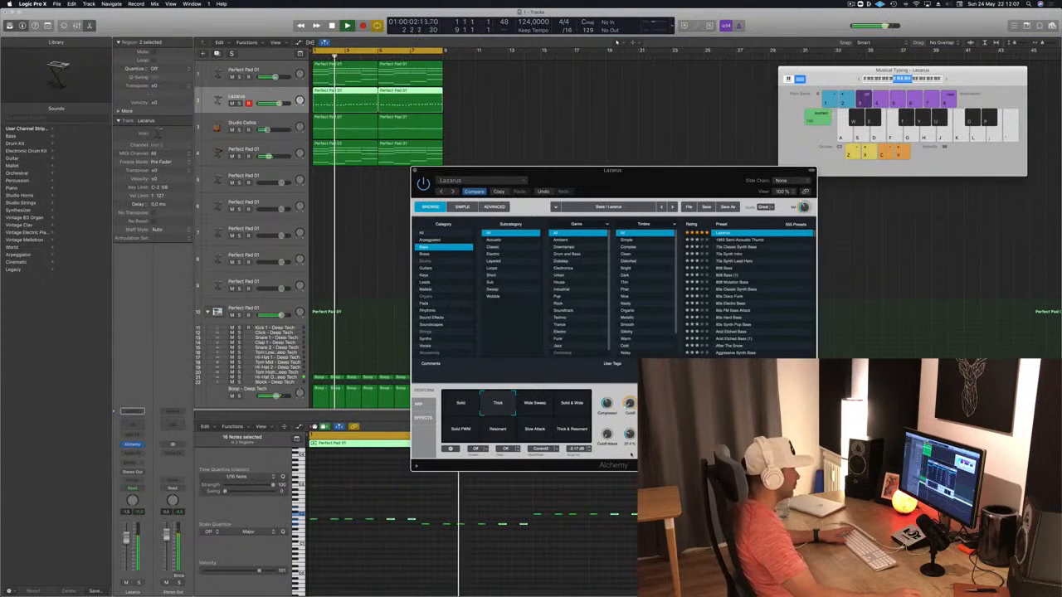
{"action": "key", "text": "Return"}
{"action": "left_click", "coordinate": [617, 42]}
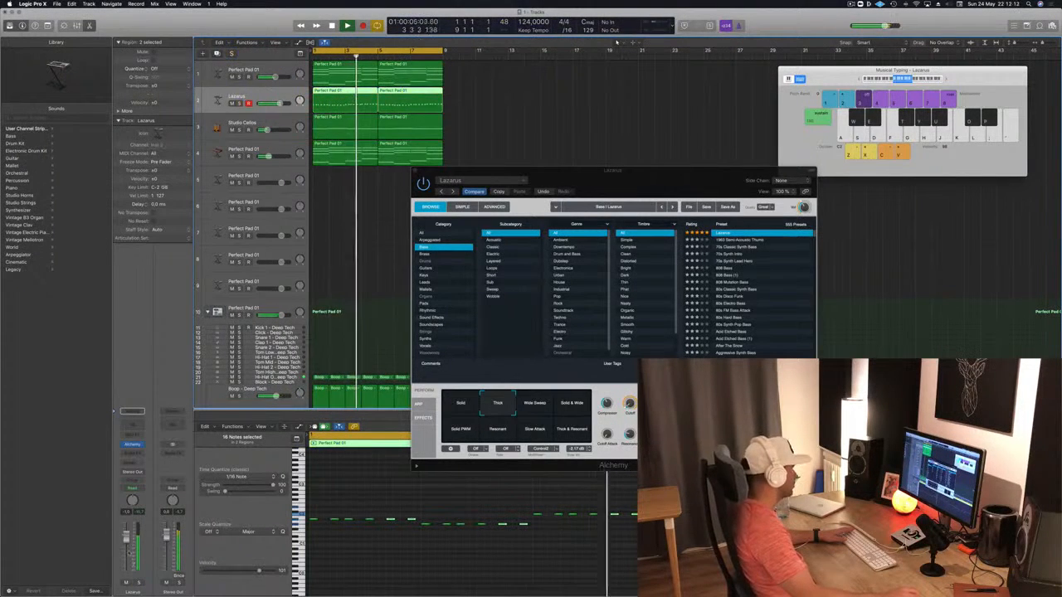
Step: Replay the arrangement from the beginning and close the Alchemy window
{"action": "key", "text": "Return"}
{"action": "left_click_drag", "start_coordinate": [413, 172], "coordinate": [418, 169]}
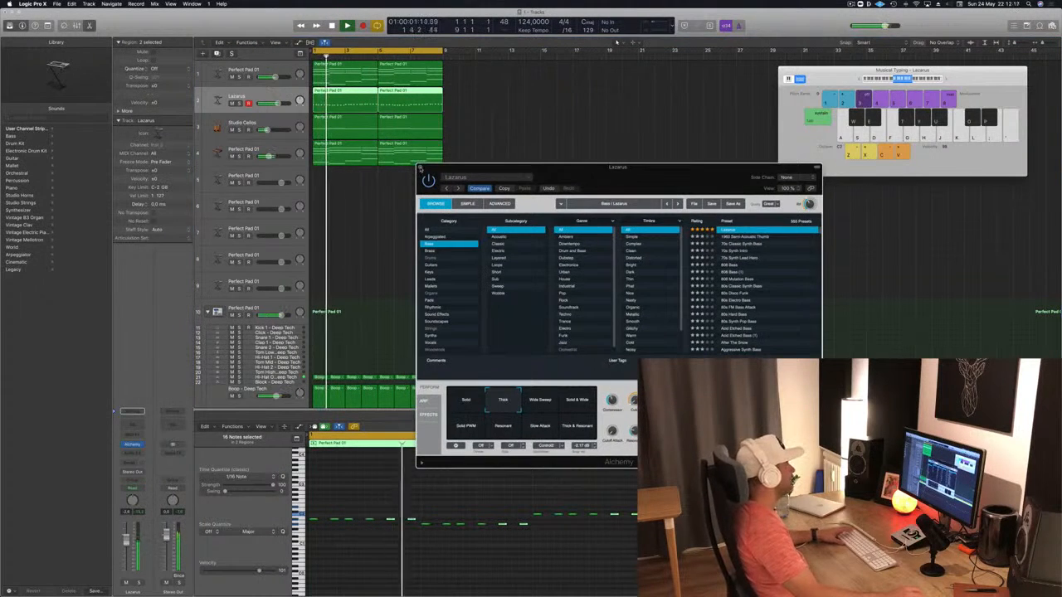
{"action": "left_click", "coordinate": [420, 168]}
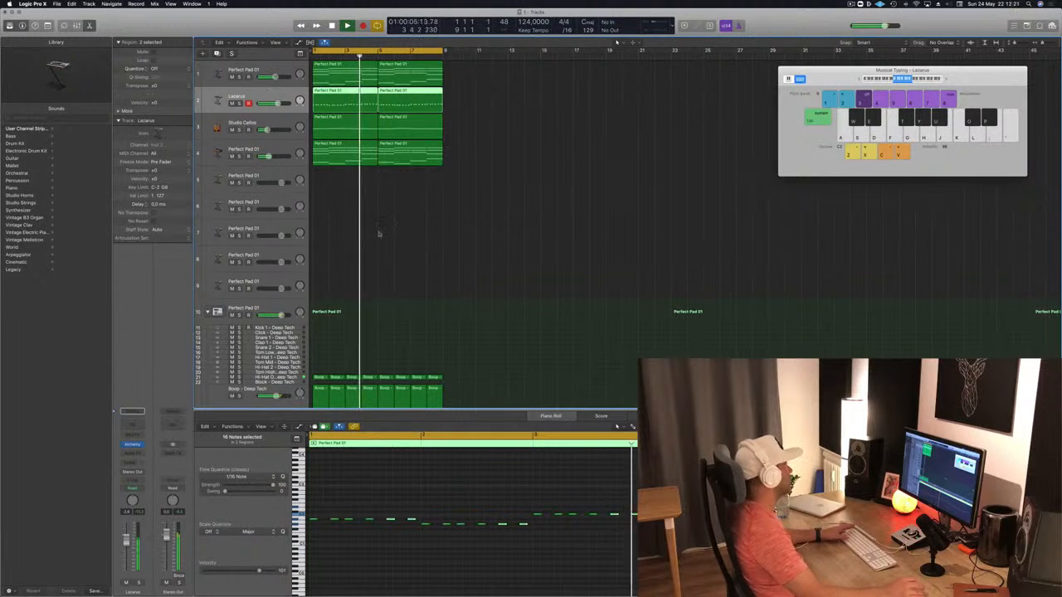
Step: Select the Studio Cellos track, replay the loop and duplicate the track with its settings
{"action": "key", "text": "Down"}
{"action": "key", "text": "Down"}
{"action": "key", "text": "Down"}
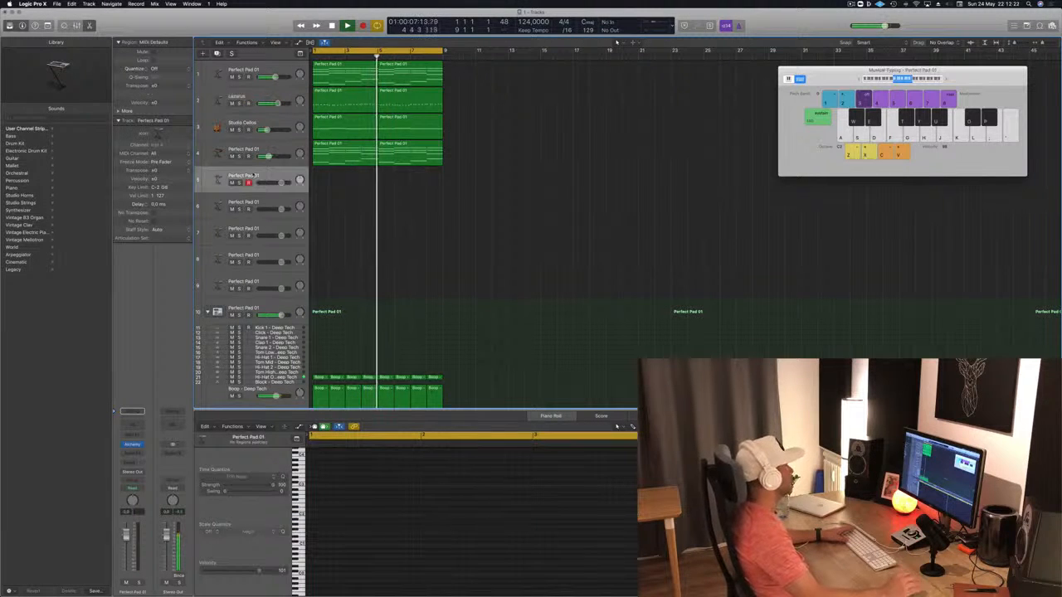
{"action": "key", "text": "Return"}
{"action": "key", "text": "Up"}
{"action": "key", "text": "Up"}
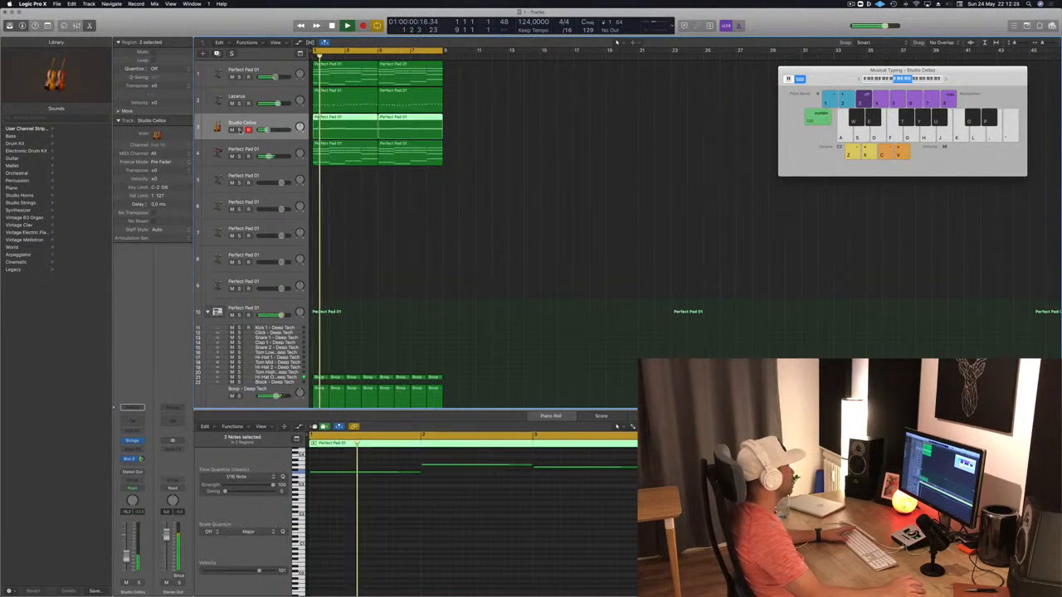
{"action": "key", "text": "Return"}
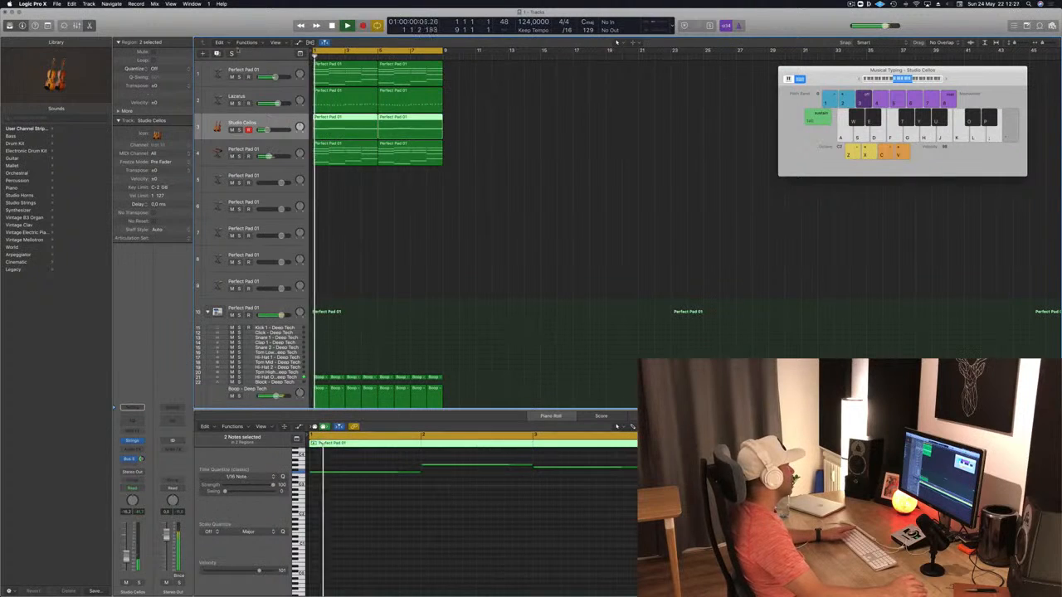
{"action": "key", "text": "super+d"}
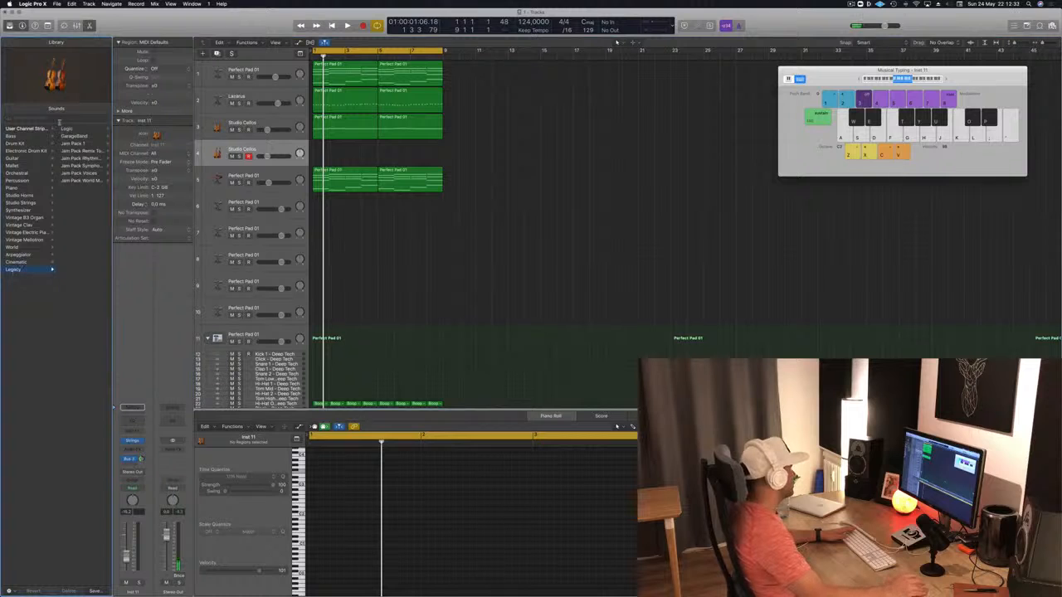
Step: Load the French Horn patch from the Legacy Logic orchestral brass sounds onto the duplicated track, widening the Library to read the names
{"action": "left_click", "coordinate": [70, 129]}
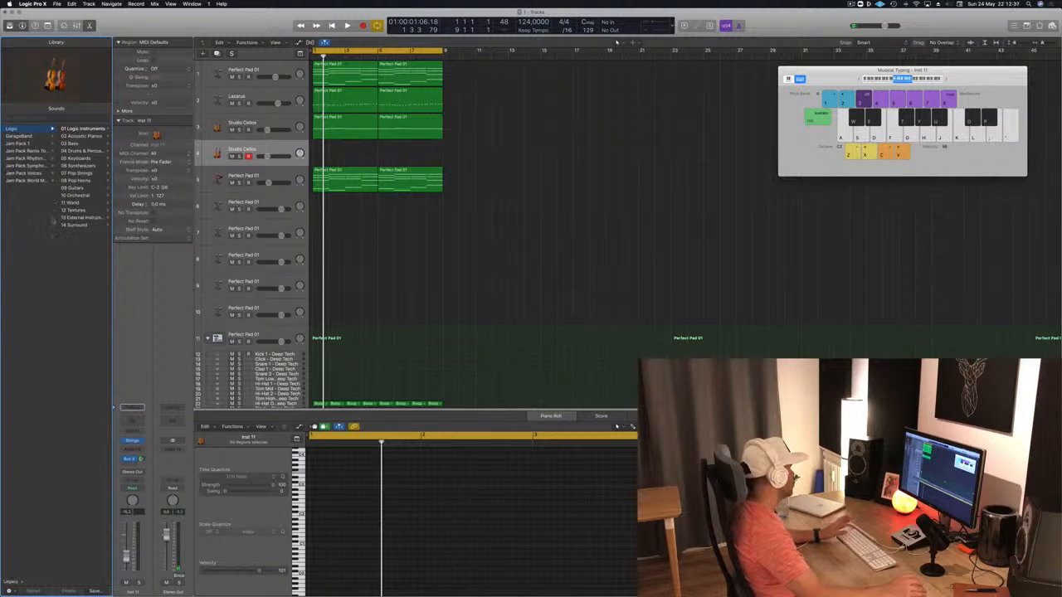
{"action": "left_click", "coordinate": [73, 195]}
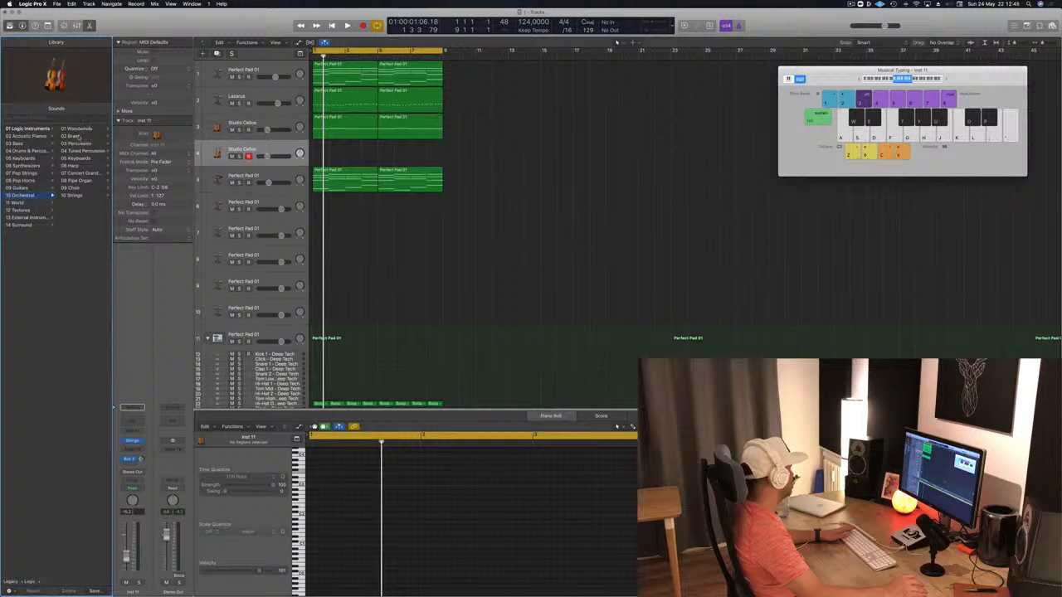
{"action": "left_click", "coordinate": [76, 136]}
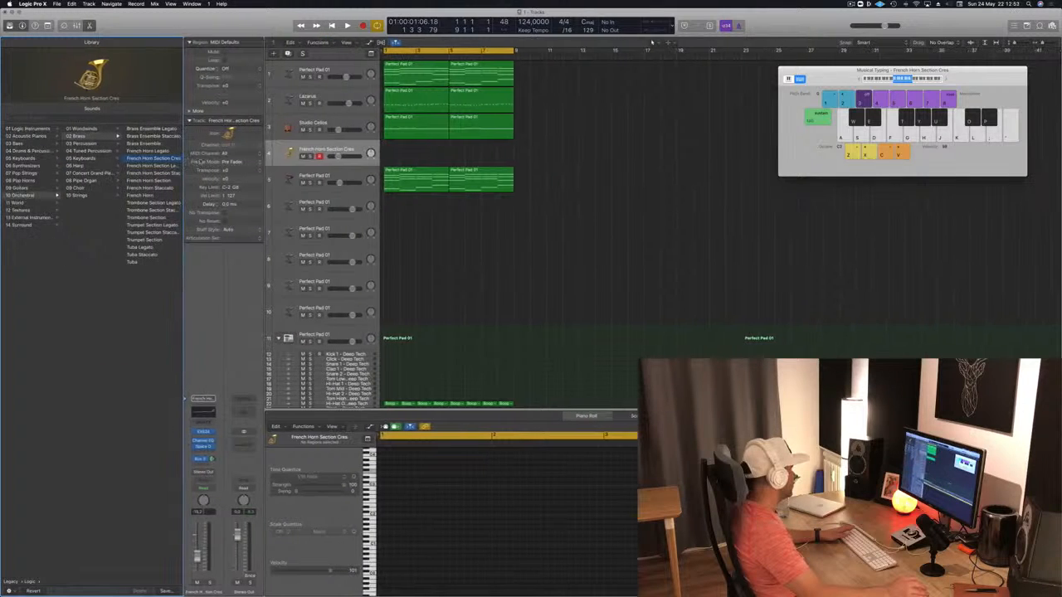
{"action": "left_click_drag", "start_coordinate": [211, 158], "coordinate": [229, 158]}
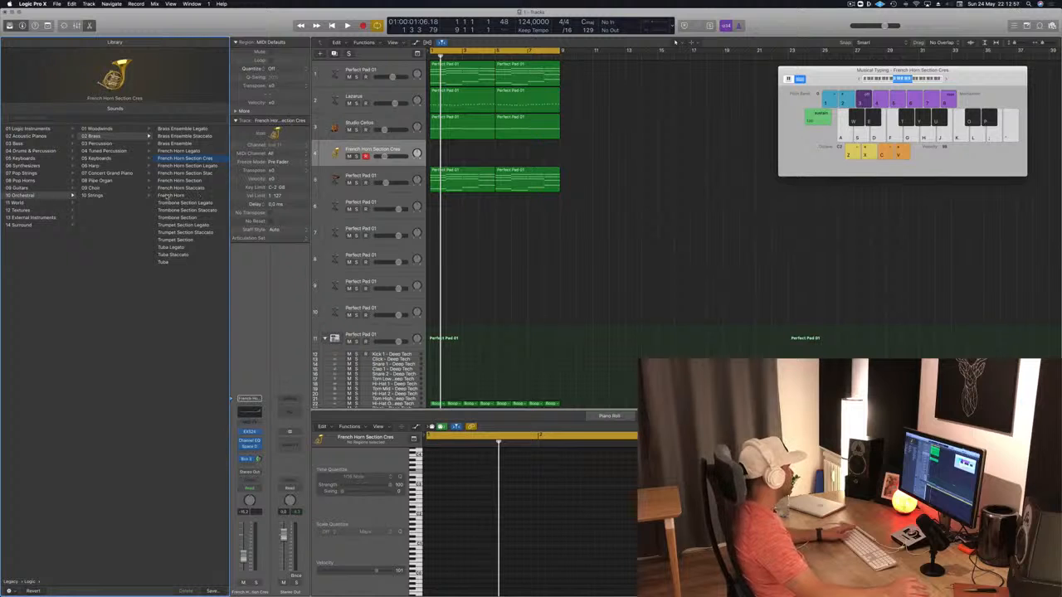
{"action": "left_click", "coordinate": [170, 195]}
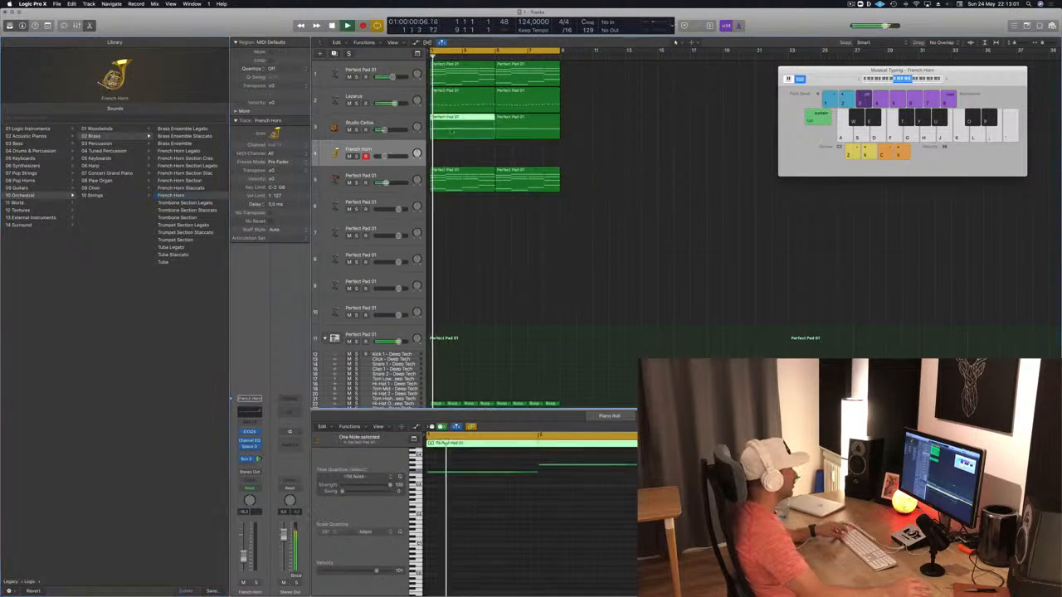
Step: Copy the Studio Cellos melody regions onto the French Horn track and play the arrangement
{"action": "left_click_drag", "start_coordinate": [464, 123], "coordinate": [530, 154]}
{"action": "key", "text": "super+z"}
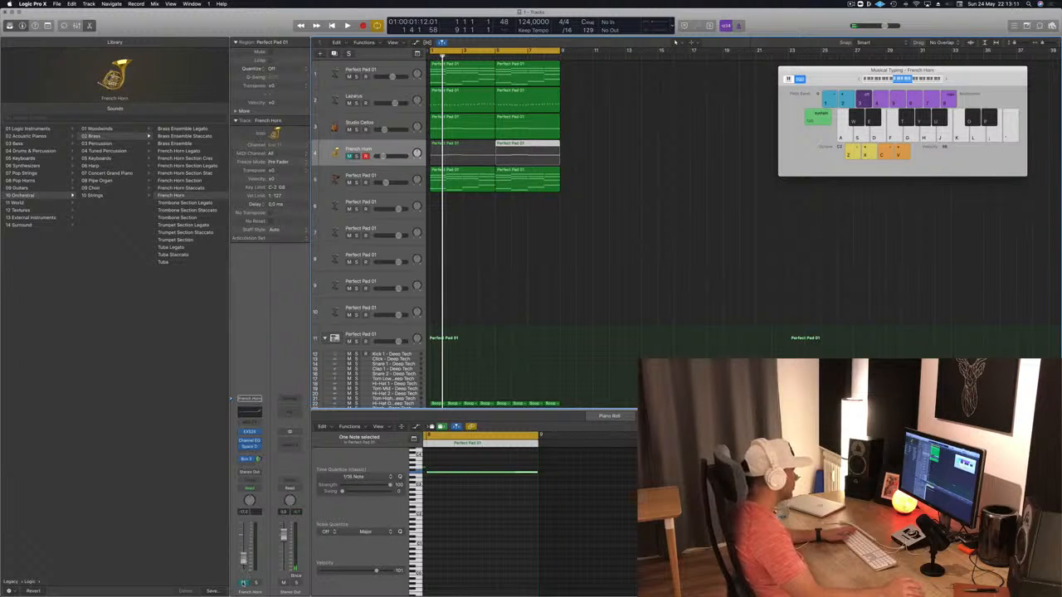
{"action": "key", "text": "space"}
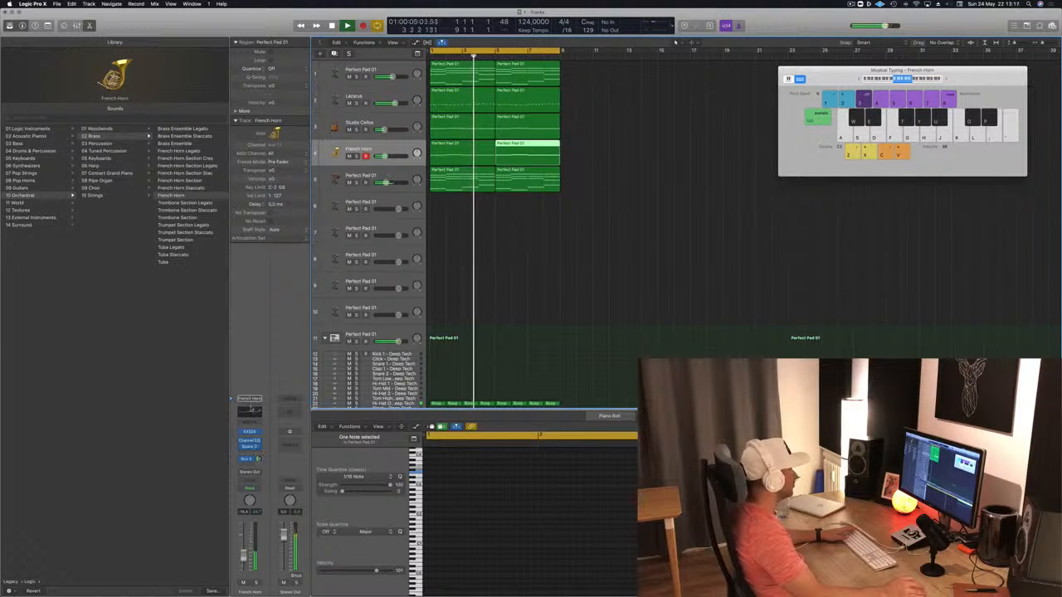
{"action": "left_click", "coordinate": [545, 298]}
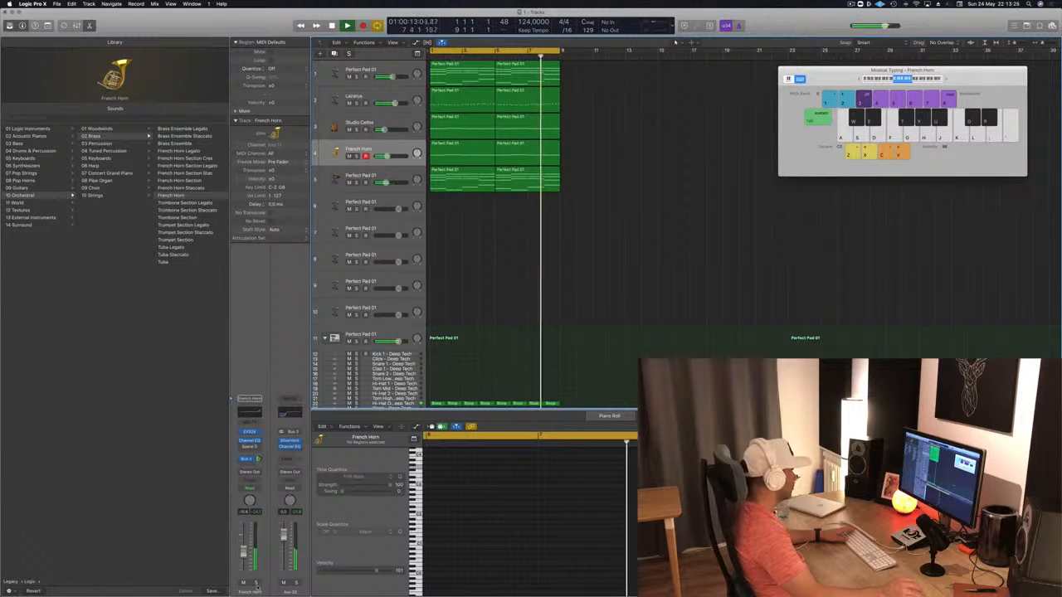
Step: Solo the French Horn track and try transposing all its notes down an octave and back up
{"action": "left_click", "coordinate": [256, 583]}
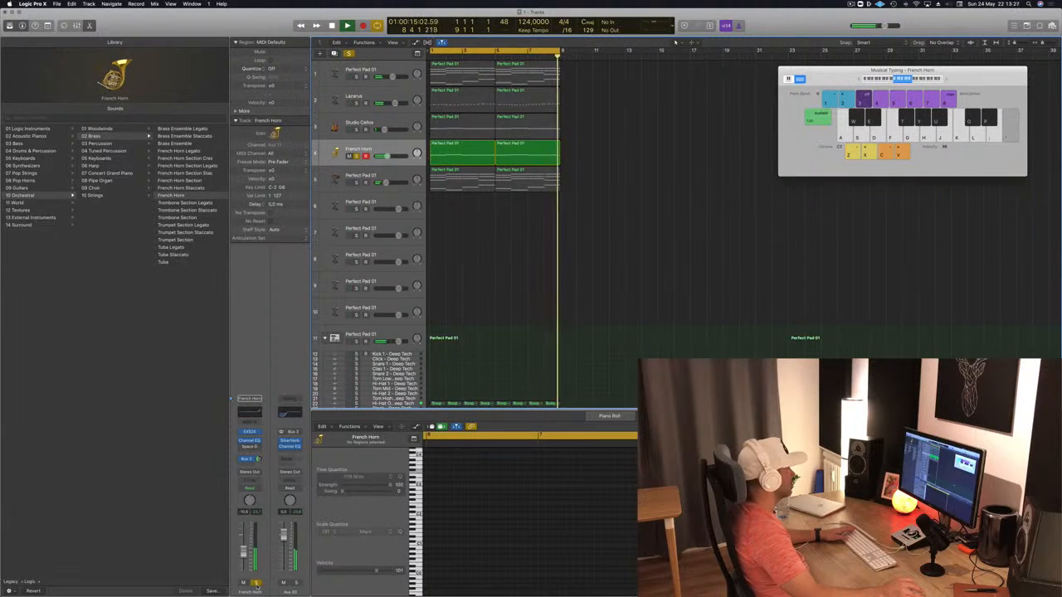
{"action": "left_click", "coordinate": [459, 149]}
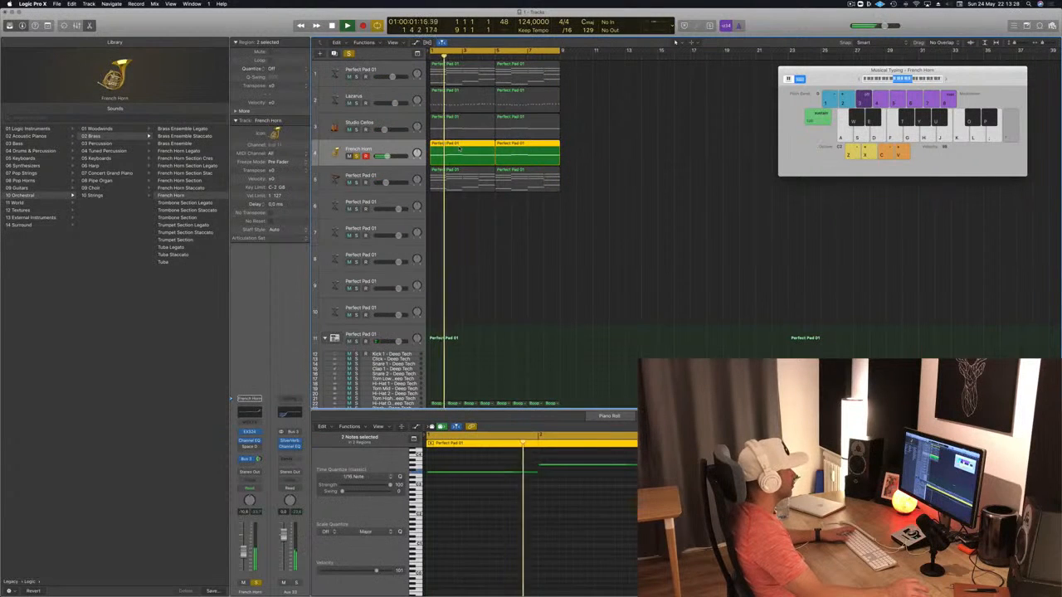
{"action": "left_click", "coordinate": [463, 518]}
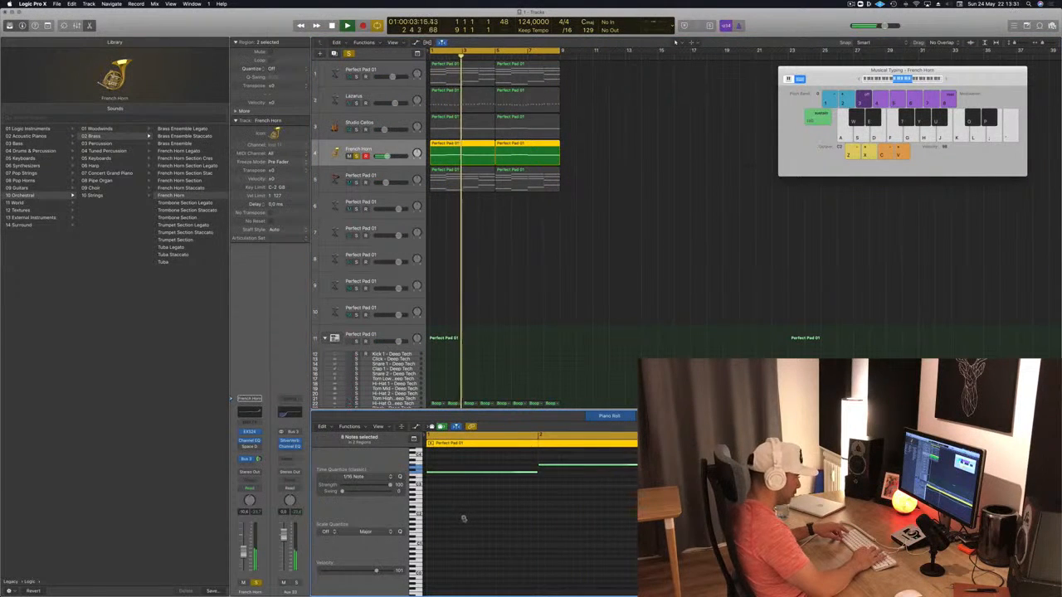
{"action": "key", "text": "alt+shift+Down"}
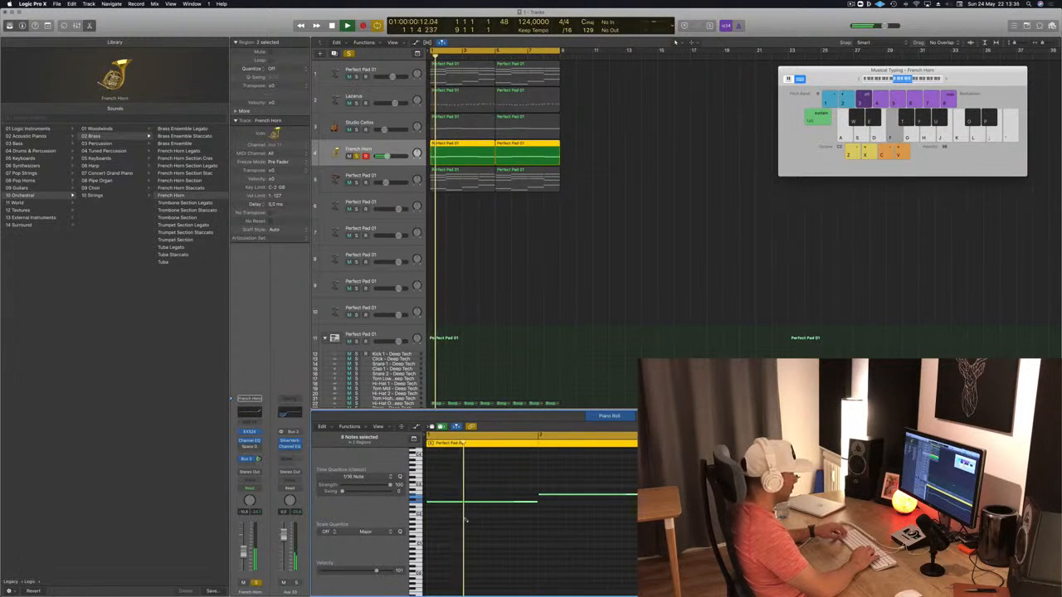
{"action": "key", "text": "alt+shift+Up"}
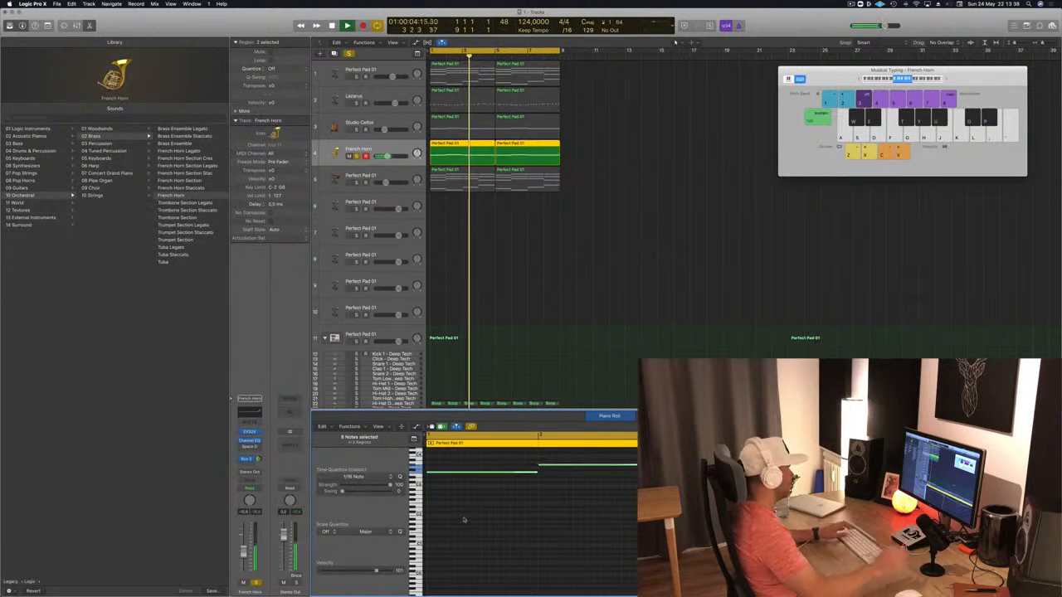
Step: Compare the French Horn in solo and in the full mix during playback, ending with solo off
{"action": "key", "text": "space"}
{"action": "key", "text": "ctrl+s"}
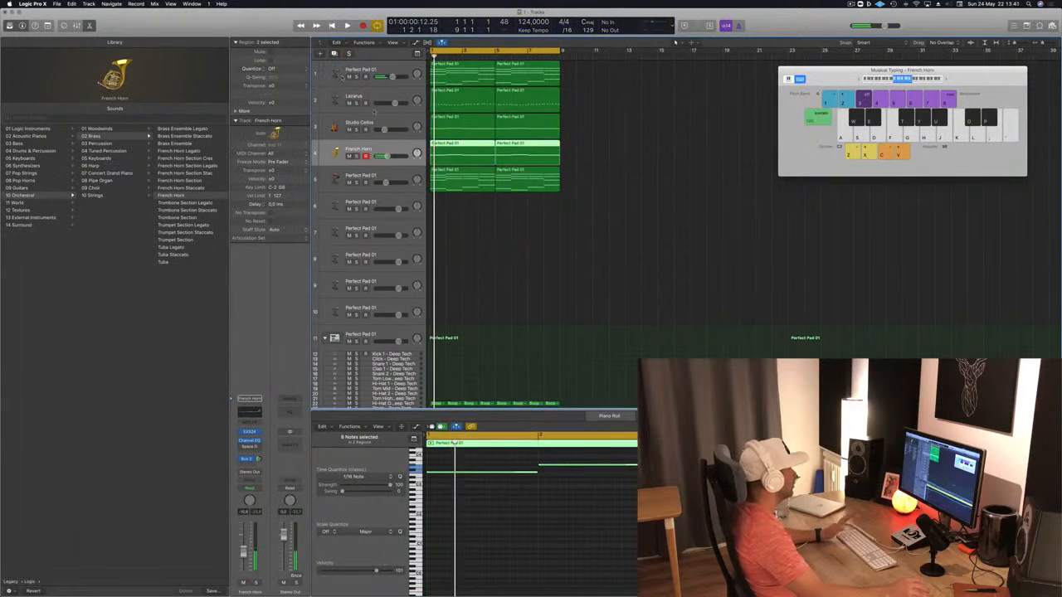
{"action": "key", "text": "space"}
{"action": "left_click", "coordinate": [356, 156]}
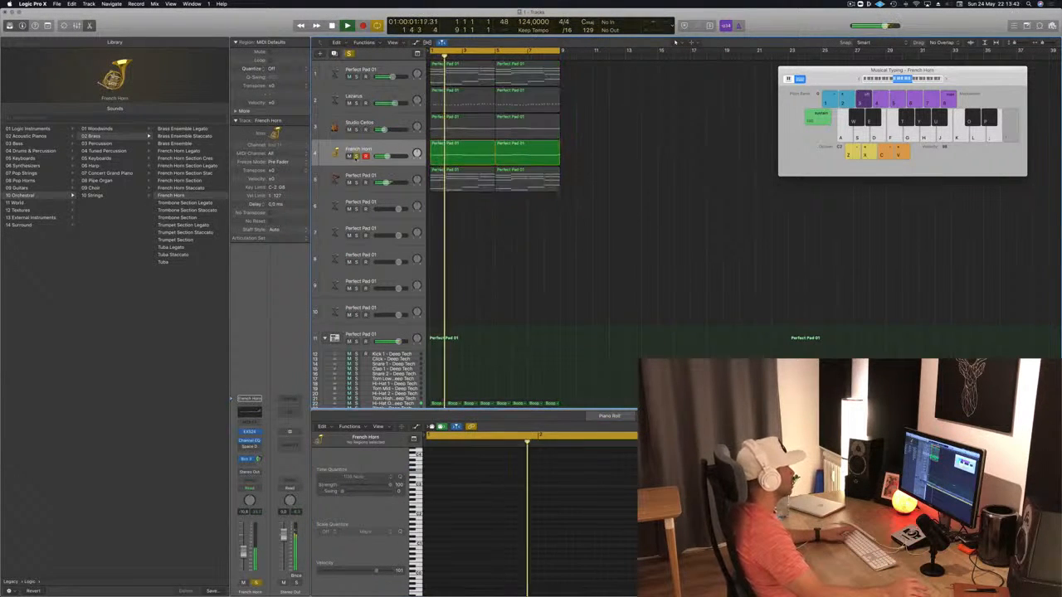
{"action": "key", "text": "s"}
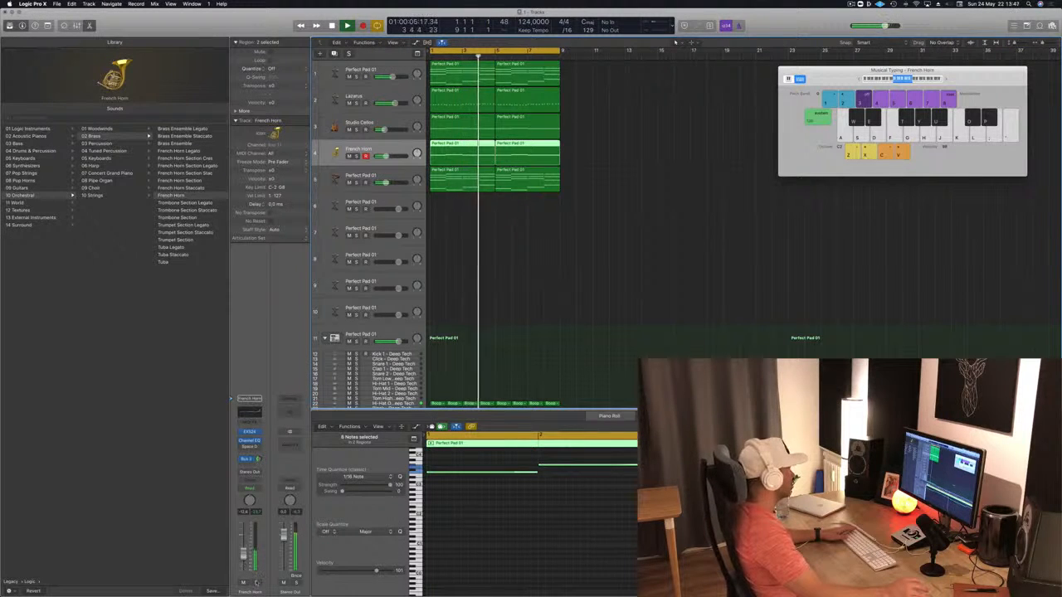
{"action": "key", "text": "s"}
{"action": "key", "text": "s"}
{"action": "left_click", "coordinate": [522, 301]}
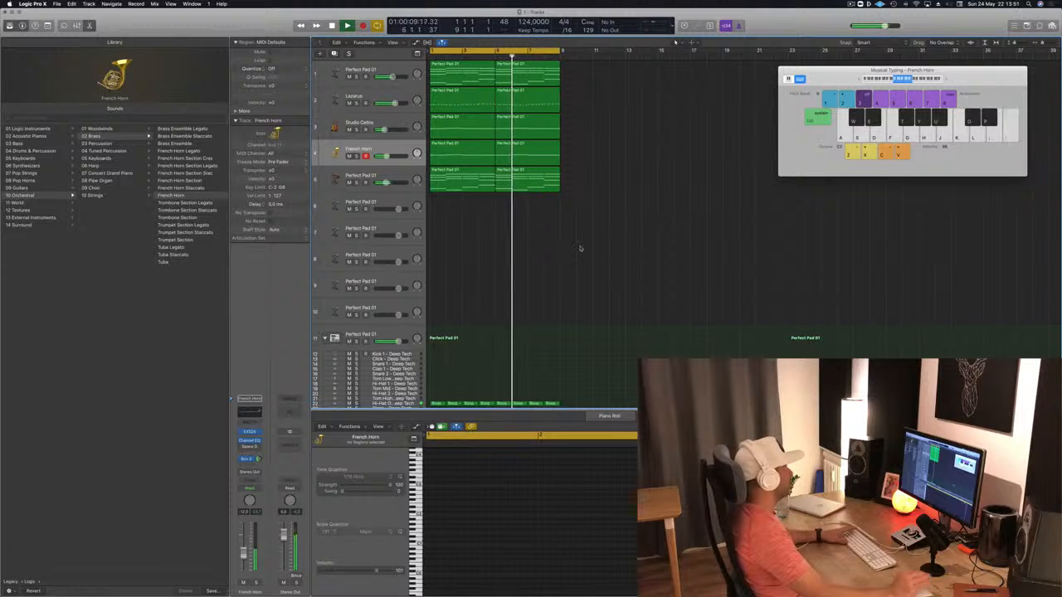
Step: Copy the first Boop region onto the Kick 1 track, select all its notes in the Piano Roll and play the result
{"action": "left_click_drag", "start_coordinate": [871, 70], "coordinate": [851, 89]}
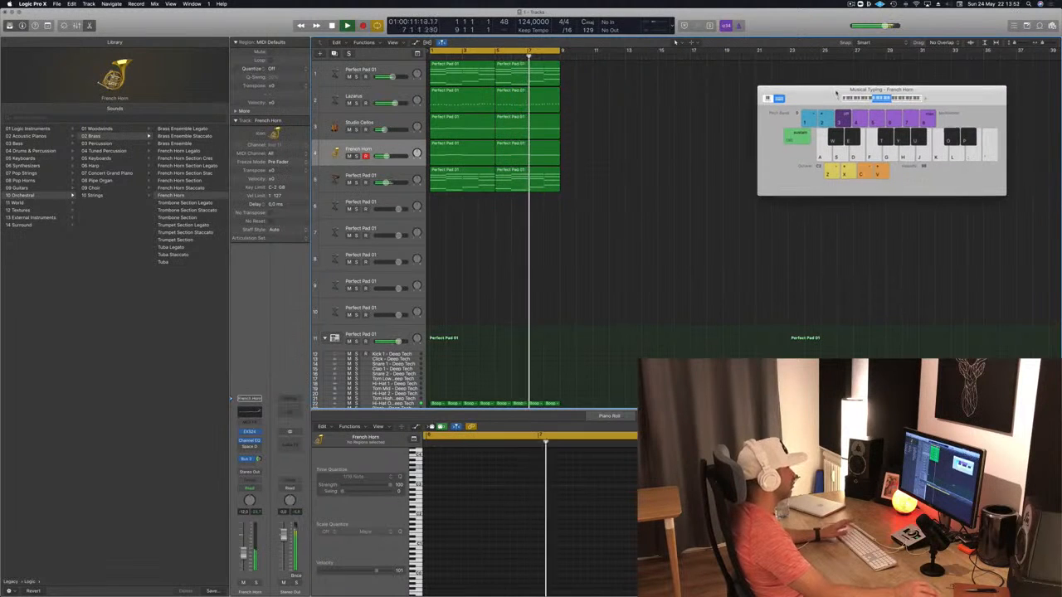
{"action": "scroll", "coordinate": [534, 257], "scroll_direction": "down", "scroll_amount": 3}
{"action": "scroll", "coordinate": [533, 257], "scroll_direction": "down", "scroll_amount": 1}
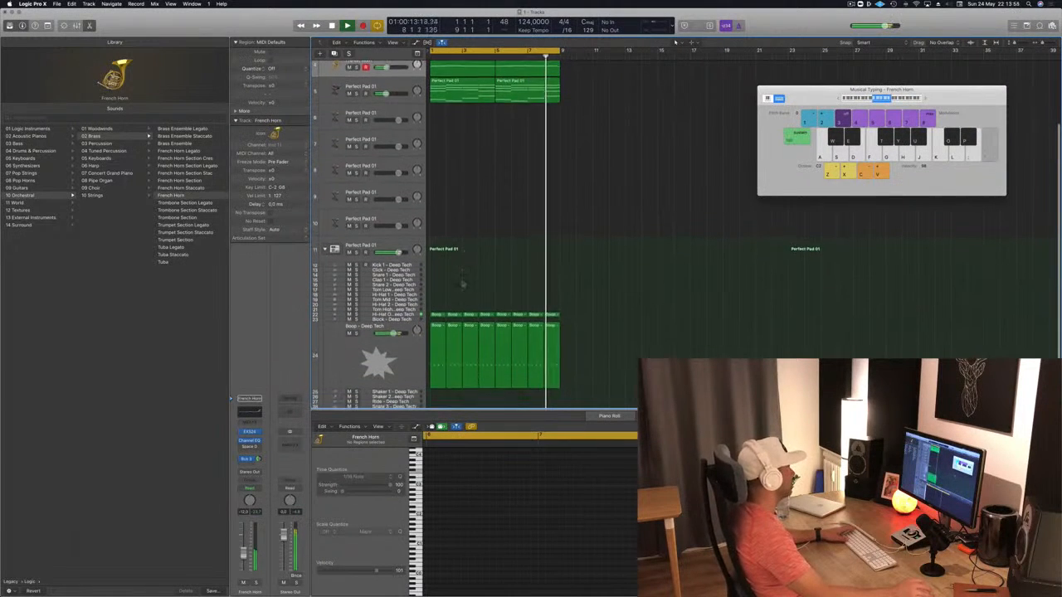
{"action": "left_click", "coordinate": [434, 326]}
{"action": "left_click_drag", "start_coordinate": [434, 326], "coordinate": [437, 263]}
{"action": "left_click", "coordinate": [505, 516]}
{"action": "key", "text": "super+a"}
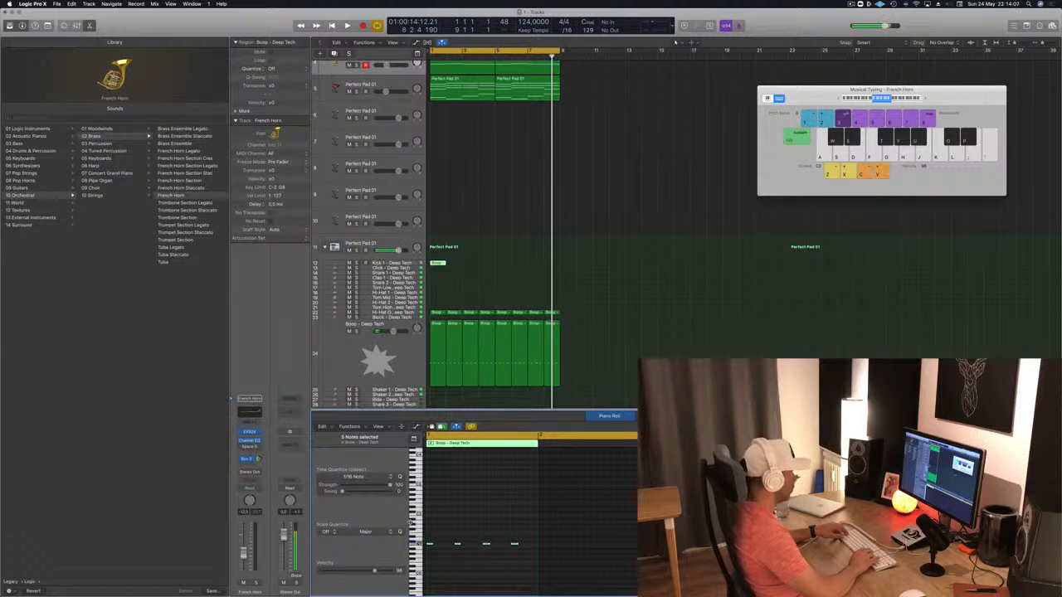
{"action": "key", "text": "space"}
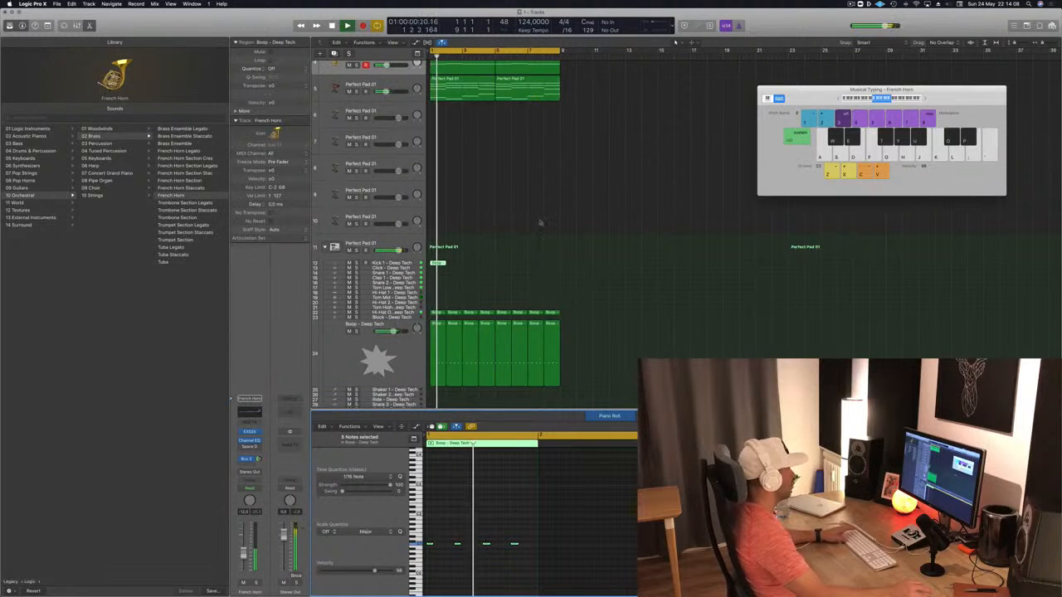
Step: Repeat the one-bar Kick 1 region across all eight bars of the loop and play the arrangement
{"action": "left_click_drag", "start_coordinate": [440, 264], "coordinate": [554, 265]}
{"action": "key", "text": "space"}
{"action": "scroll", "coordinate": [535, 222], "scroll_direction": "down", "scroll_amount": 1}
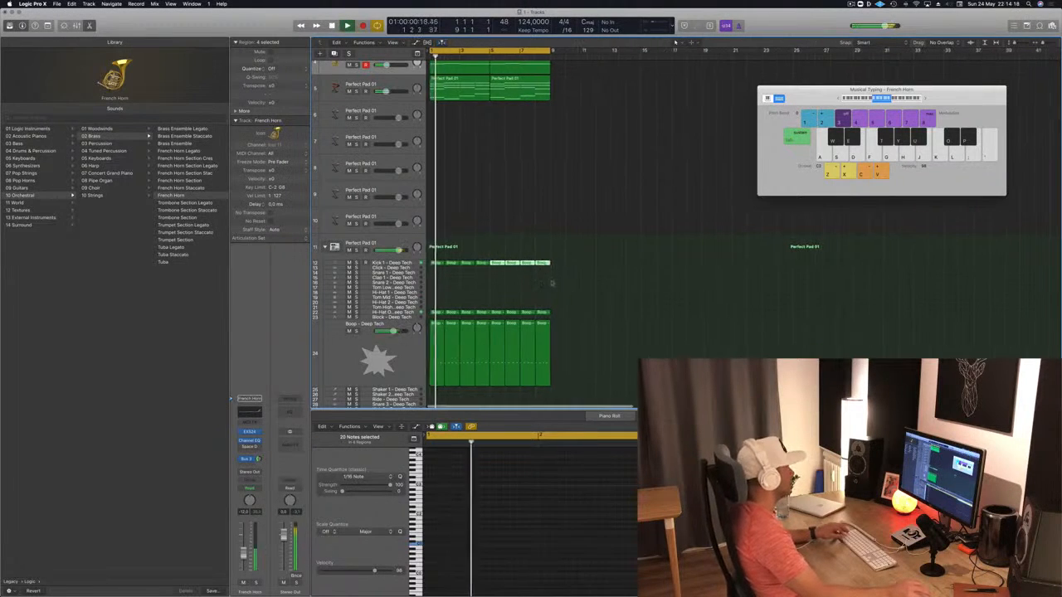
Step: Stop playback, select all regions of the eight-bar arrangement and repeat them three times up to bar 33
{"action": "scroll", "coordinate": [539, 225], "scroll_direction": "up", "scroll_amount": 3}
{"action": "left_click", "coordinate": [616, 214]}
{"action": "scroll", "coordinate": [602, 228], "scroll_direction": "up", "scroll_amount": 1}
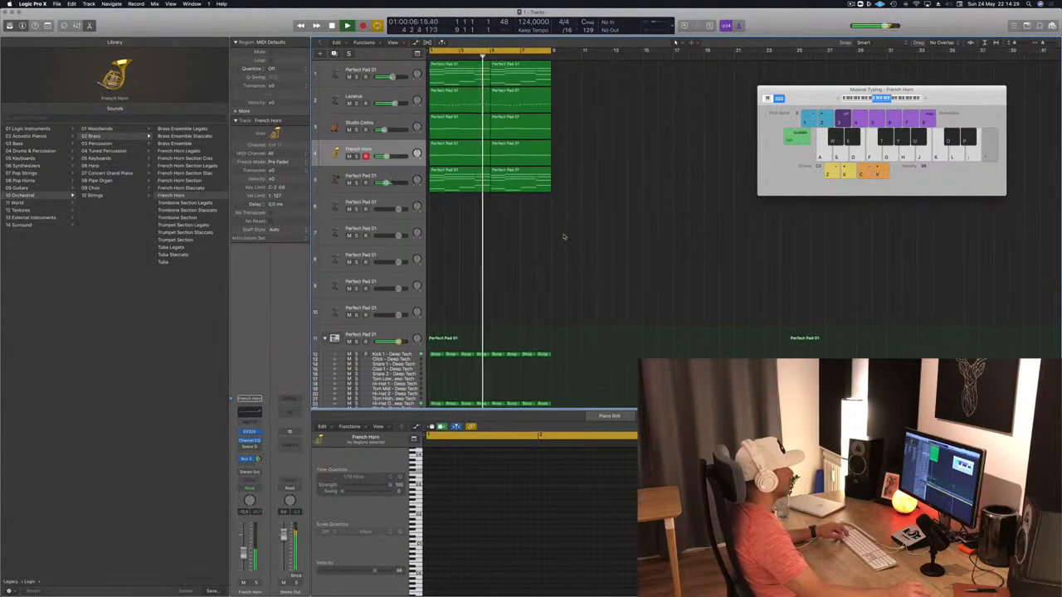
{"action": "scroll", "coordinate": [563, 236], "scroll_direction": "up", "scroll_amount": 1}
{"action": "scroll", "coordinate": [563, 237], "scroll_direction": "down", "scroll_amount": 2}
{"action": "scroll", "coordinate": [564, 237], "scroll_direction": "down", "scroll_amount": 1}
{"action": "key", "text": "space"}
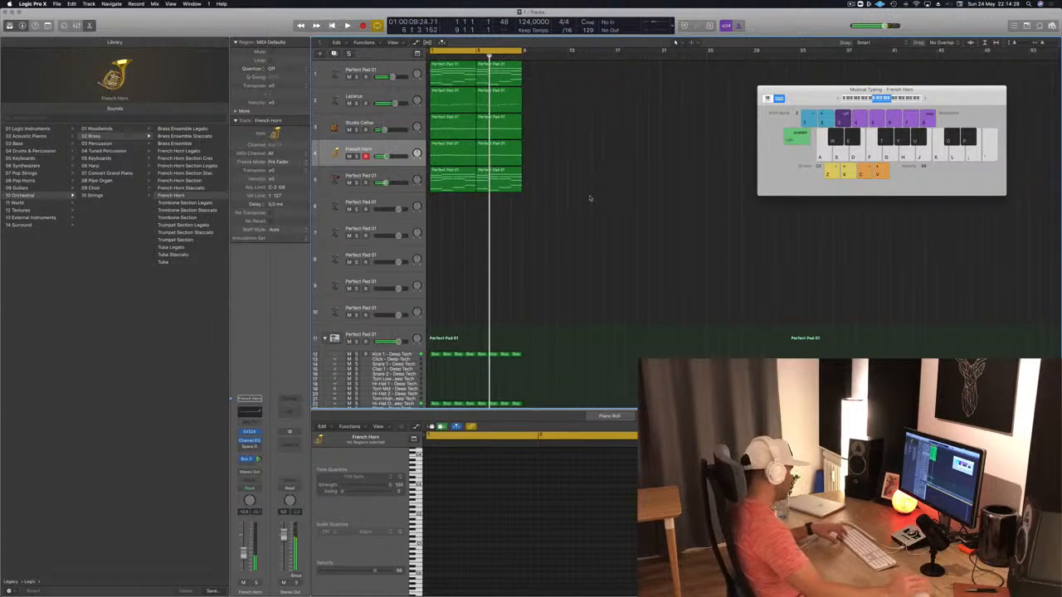
{"action": "key", "text": "super+a"}
{"action": "key", "text": "super+r"}
{"action": "key", "text": "super+r"}
{"action": "key", "text": "super+r"}
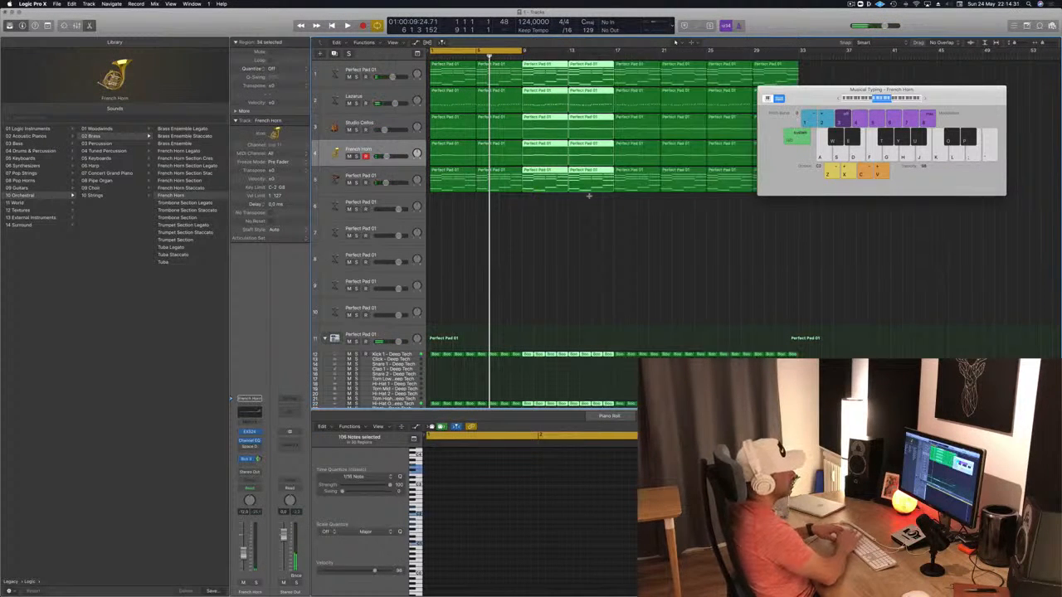
Step: Extend the cycle range to bar 33 and play the arrangement from the start with the track 5 Perfect Pad 01 selected
{"action": "key", "text": "Return"}
{"action": "key", "text": "space"}
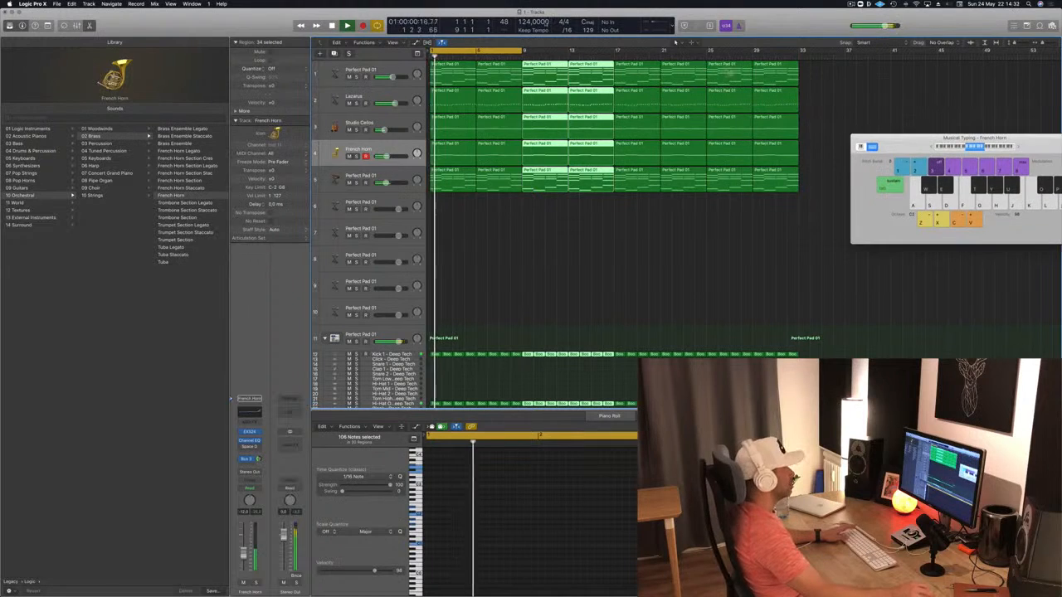
{"action": "key", "text": "super+u"}
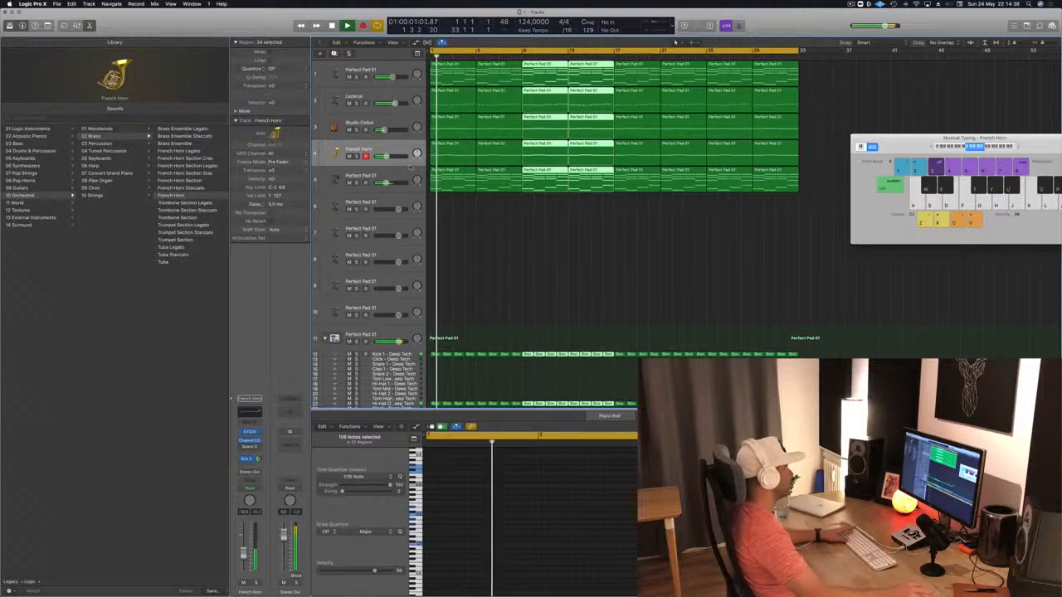
{"action": "key", "text": "Down"}
{"action": "key", "text": "Return"}
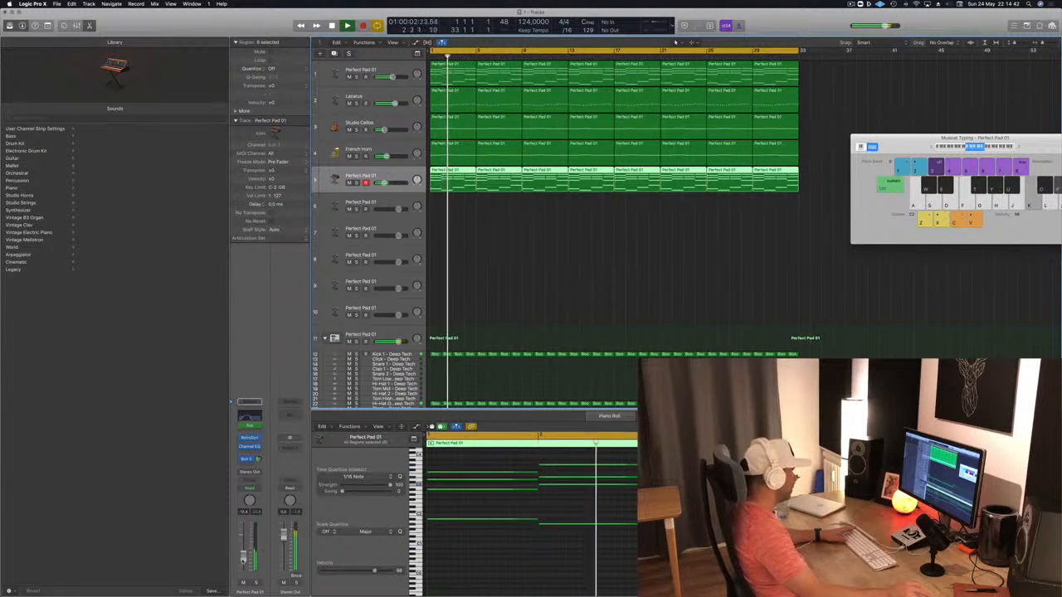
Step: Copy all Kick 1 regions onto the Bleep track at the end of the Deep Tech kit and play the result
{"action": "left_click", "coordinate": [500, 275]}
{"action": "scroll", "coordinate": [500, 277], "scroll_direction": "down", "scroll_amount": 5}
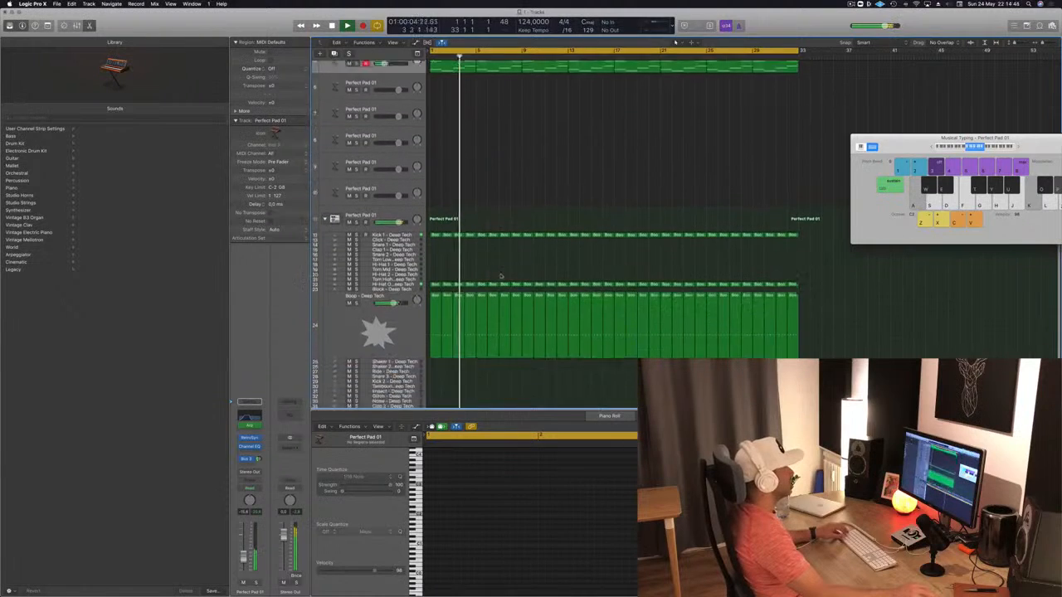
{"action": "key", "text": "space"}
{"action": "left_click_drag", "start_coordinate": [638, 219], "coordinate": [432, 213]}
{"action": "left_click_drag", "start_coordinate": [437, 252], "coordinate": [431, 390]}
{"action": "left_click", "coordinate": [487, 528]}
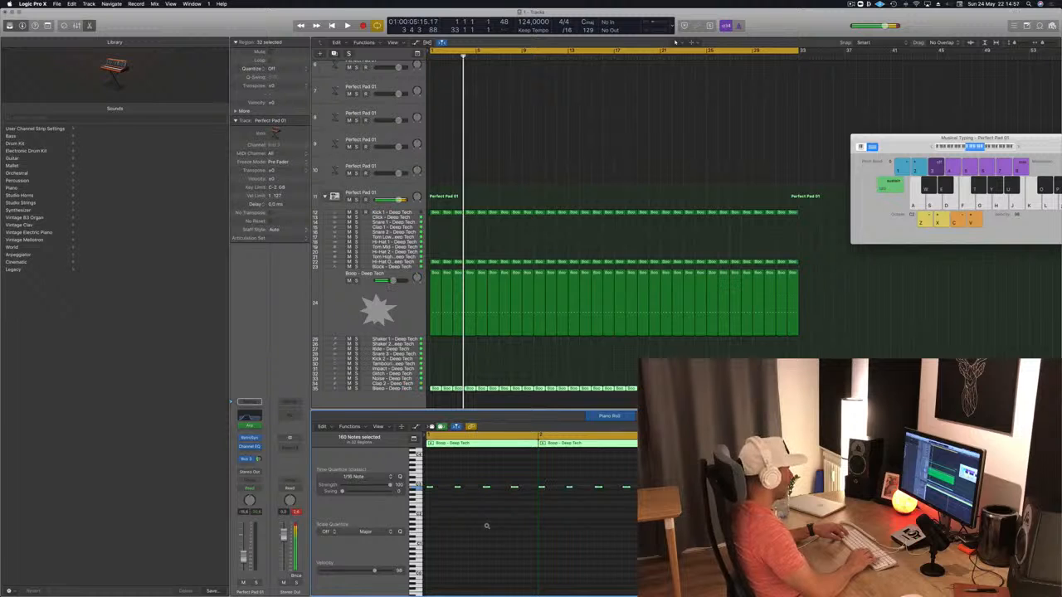
{"action": "key", "text": "Return"}
{"action": "key", "text": "space"}
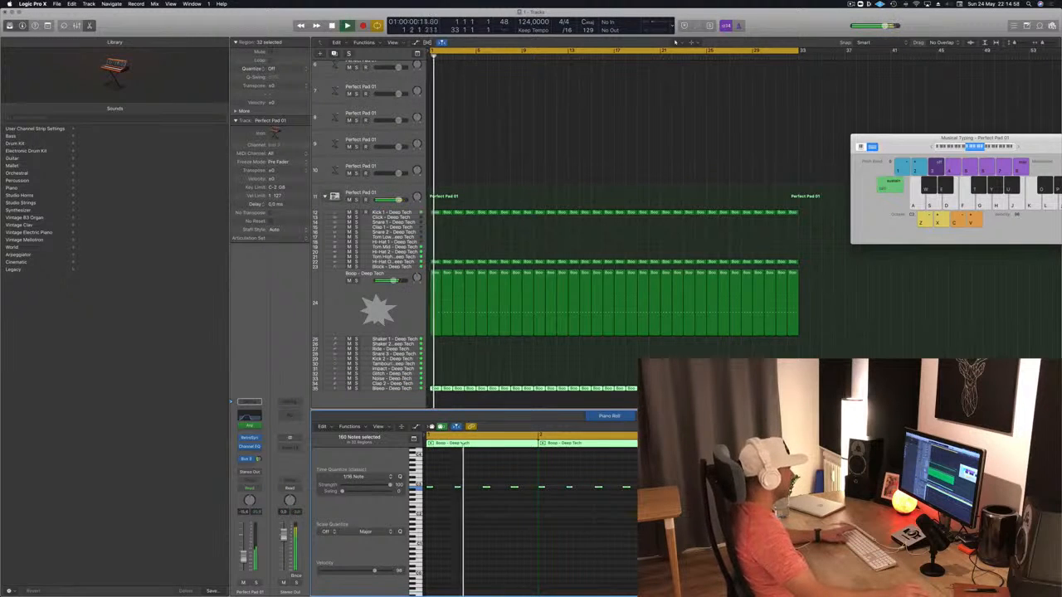
Step: Replace the Bleep track's sound with the Block - After Party percussion piece during playback
{"action": "left_click", "coordinate": [410, 384]}
{"action": "left_click", "coordinate": [410, 388]}
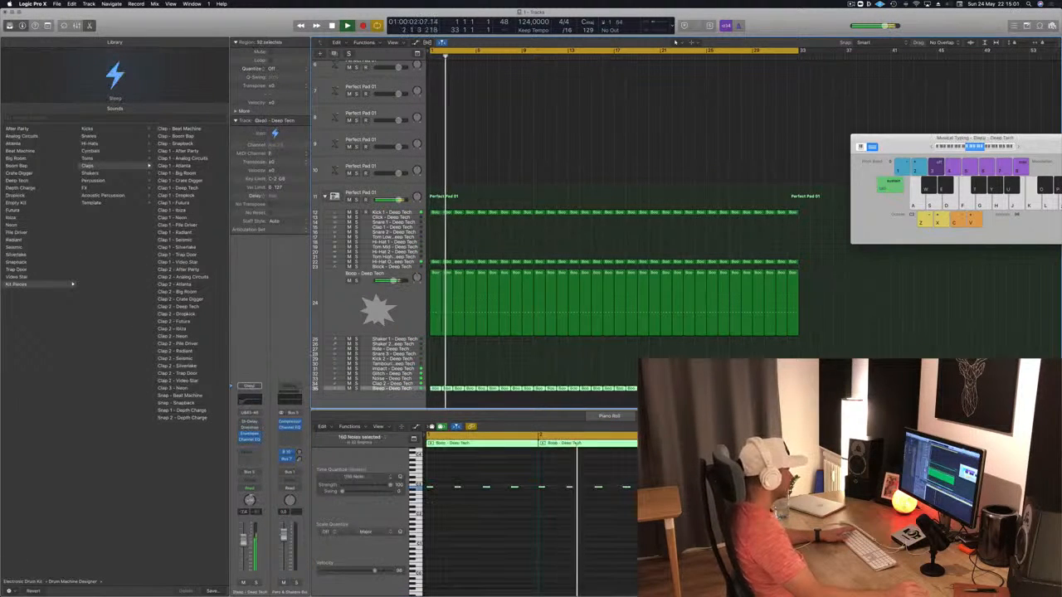
{"action": "key", "text": "space"}
{"action": "key", "text": "Return"}
{"action": "key", "text": "space"}
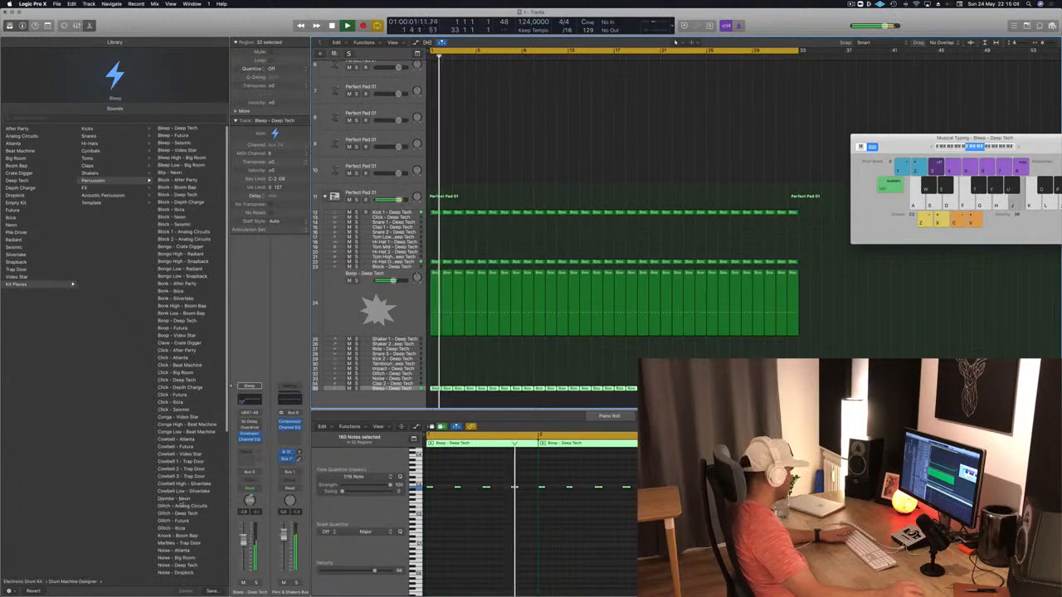
{"action": "left_click", "coordinate": [174, 180]}
{"action": "key", "text": "space"}
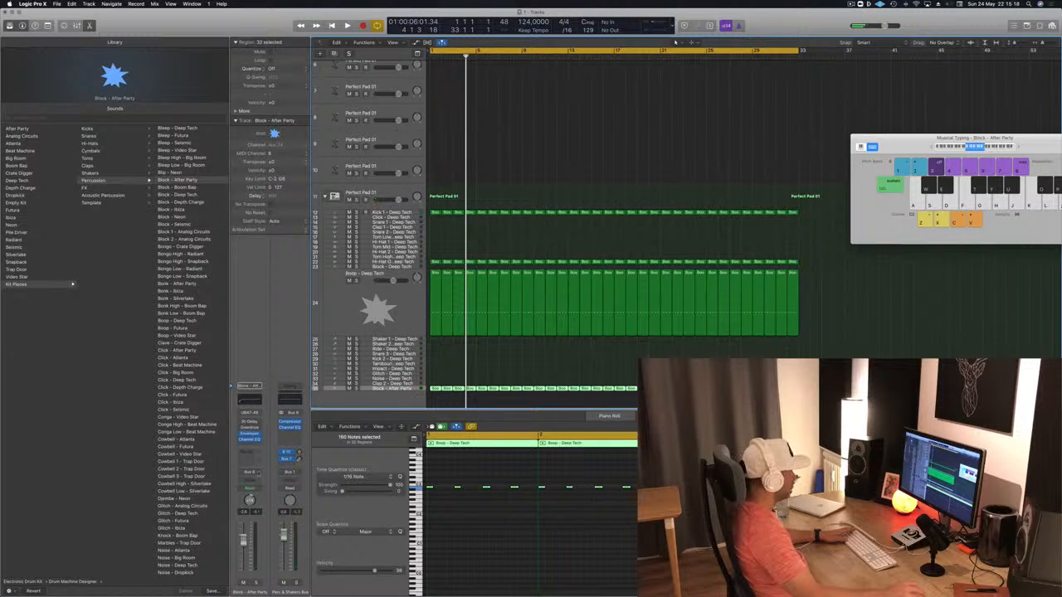
Step: Remove the Bus 6 output routing from the Block - After Party track and play the arrangement from the start
{"action": "left_click", "coordinate": [249, 472]}
{"action": "left_click", "coordinate": [257, 490]}
{"action": "key", "text": "Return"}
{"action": "key", "text": "space"}
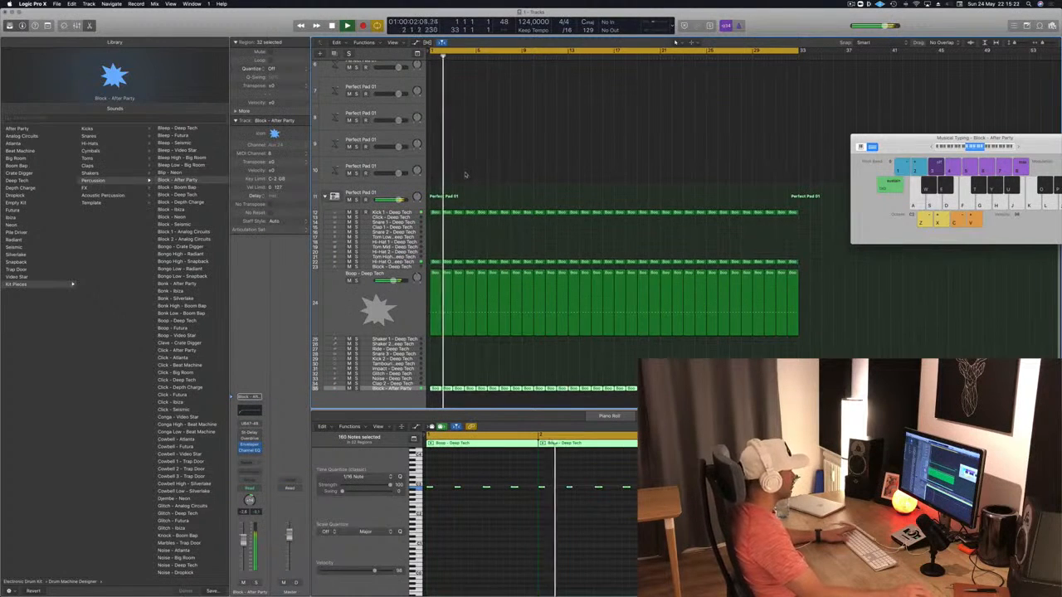
{"action": "key", "text": "Return"}
{"action": "scroll", "coordinate": [675, 41], "scroll_direction": "up", "scroll_amount": 5}
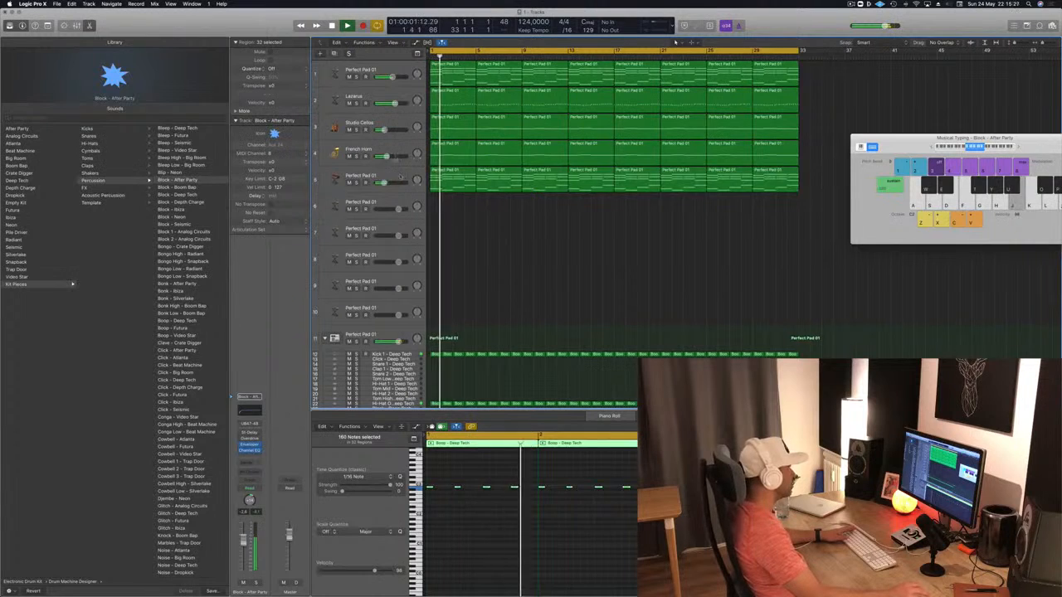
Step: Insert a stereo Compressor on the track 5 Perfect Pad 01 and look at its available side-chain bus sources
{"action": "left_click", "coordinate": [392, 175]}
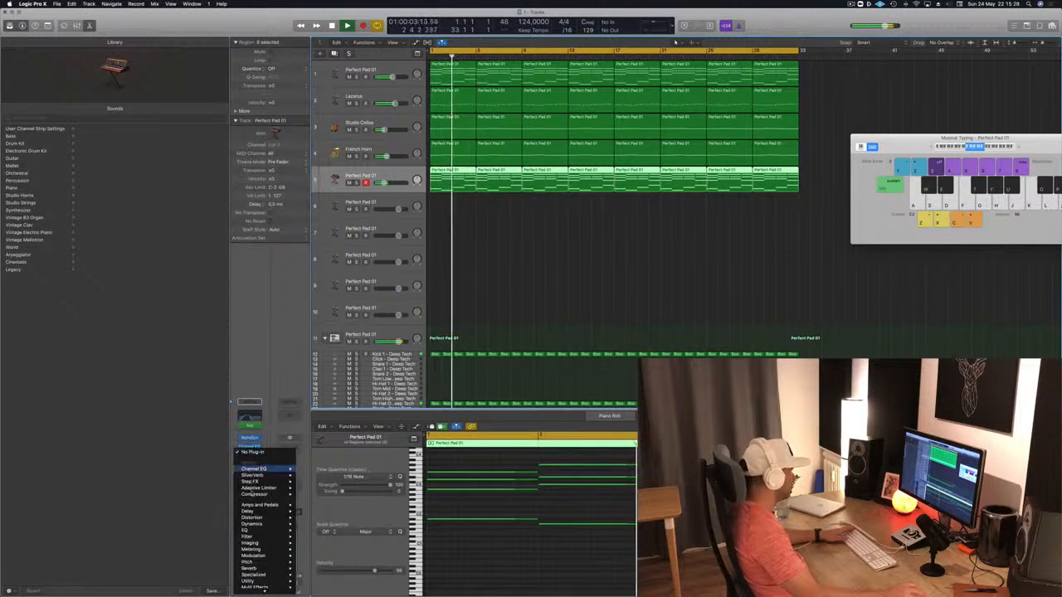
{"action": "left_click", "coordinate": [250, 452]}
{"action": "mouse_move", "coordinate": [279, 495]}
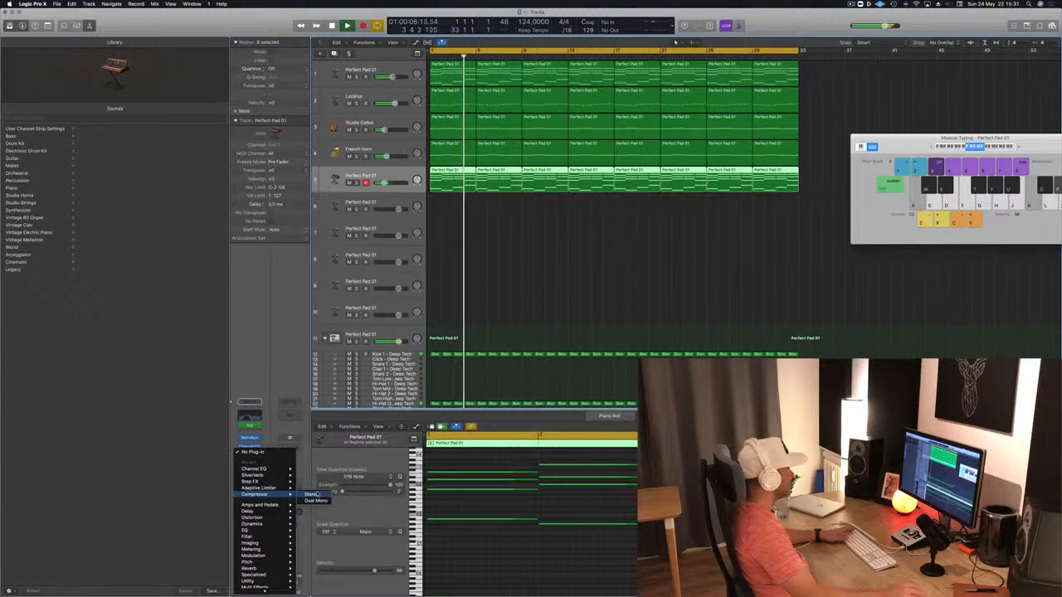
{"action": "left_click", "coordinate": [312, 494]}
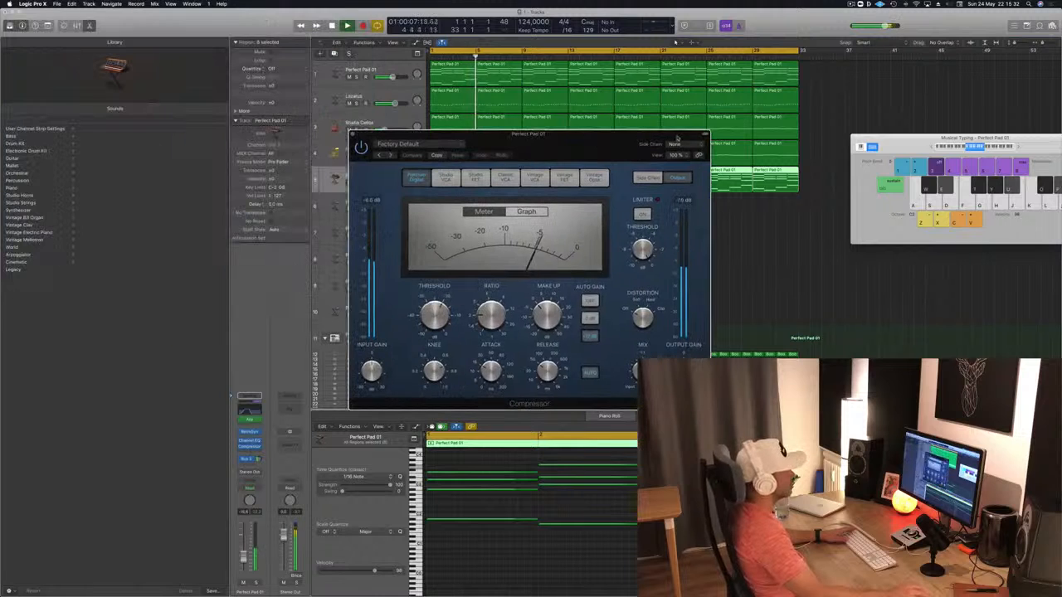
{"action": "mouse_move", "coordinate": [695, 169]}
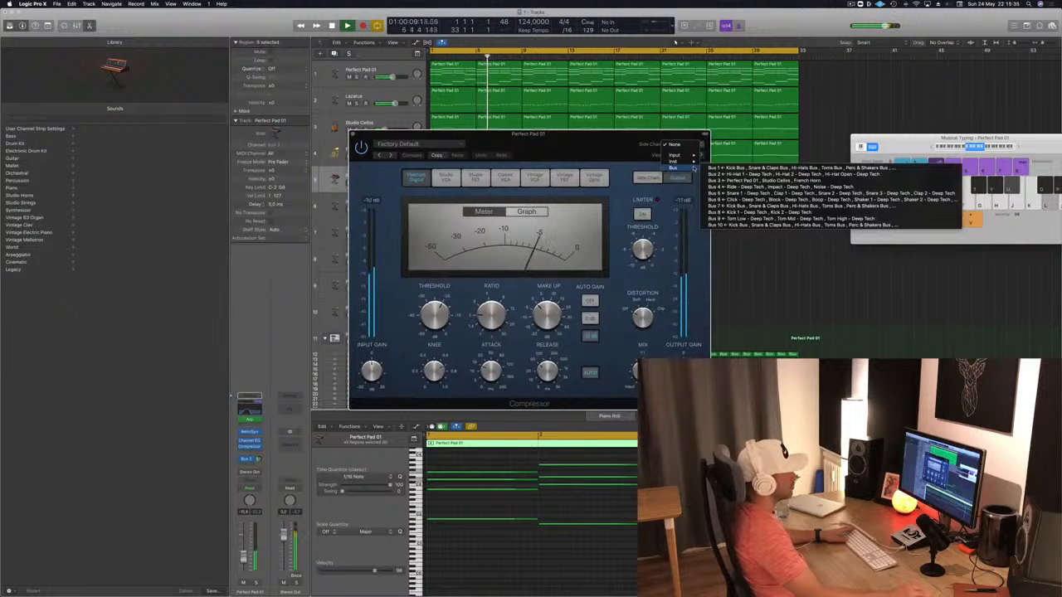
{"action": "left_click", "coordinate": [799, 246]}
{"action": "key", "text": "space"}
{"action": "left_click", "coordinate": [765, 264]}
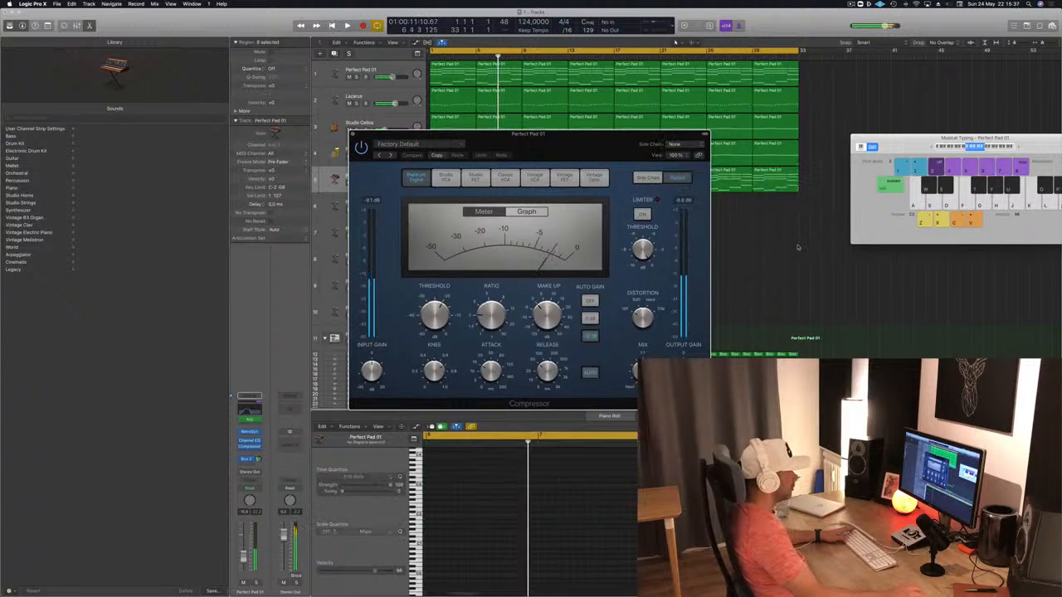
Step: Rename the Block - After Party track as SIDECHAIN
{"action": "left_click_drag", "start_coordinate": [562, 147], "coordinate": [950, 134]}
{"action": "scroll", "coordinate": [647, 317], "scroll_direction": "down", "scroll_amount": 5}
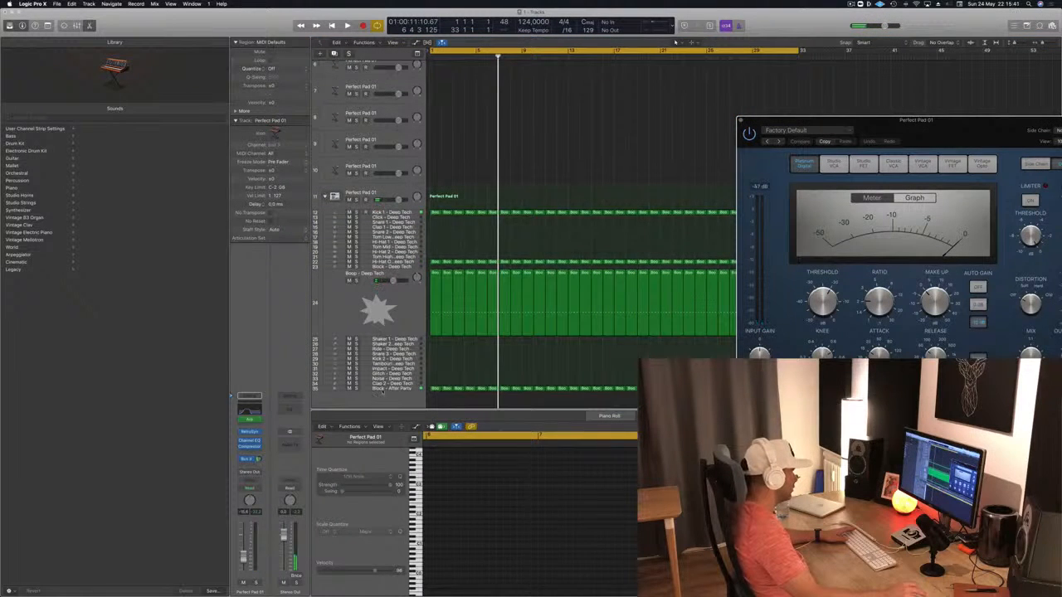
{"action": "left_click", "coordinate": [380, 388]}
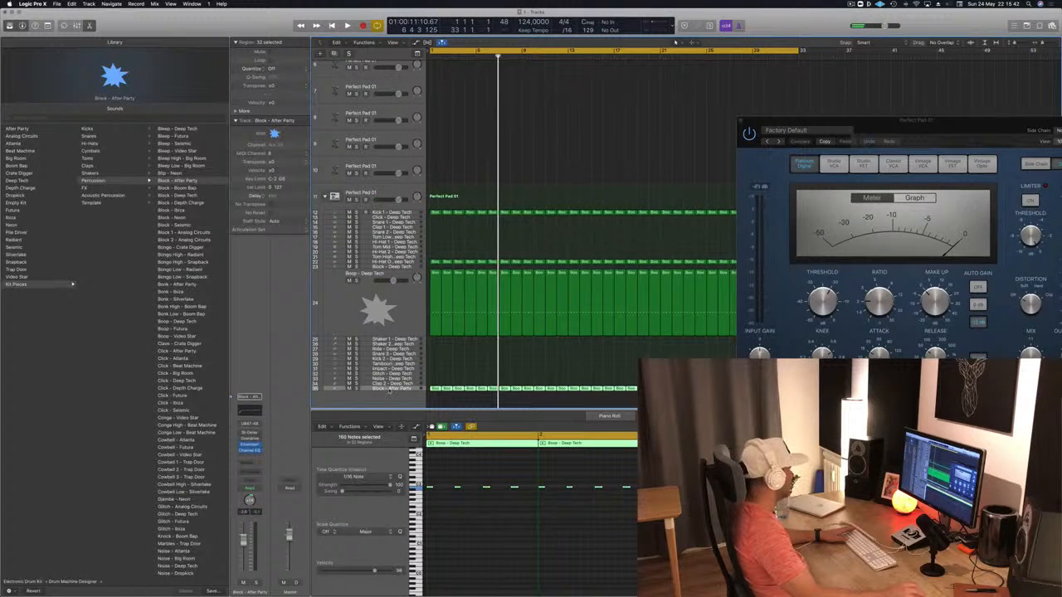
{"action": "type", "text": "B"}
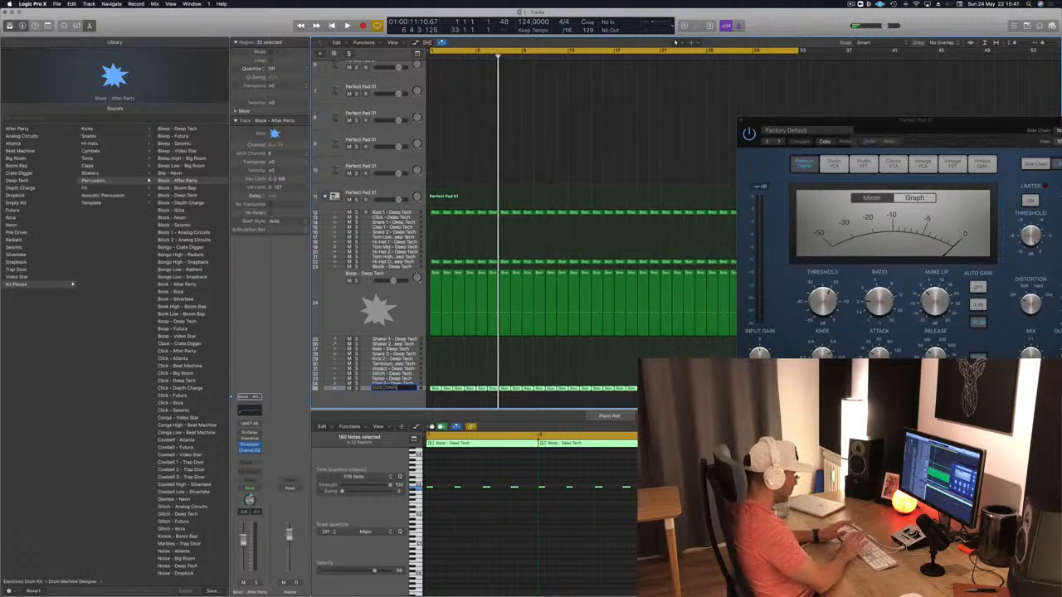
{"action": "key", "text": "Return"}
Step: Switch the Compressor display from its output settings to the Side Chain detection and filter settings
{"action": "left_click_drag", "start_coordinate": [902, 146], "coordinate": [778, 160]}
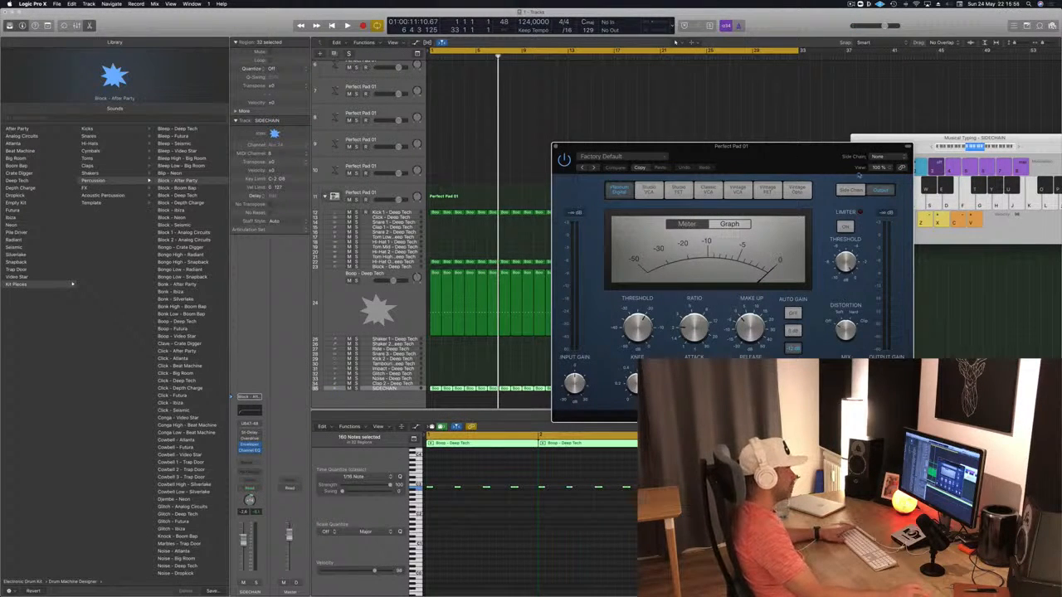
{"action": "left_click", "coordinate": [857, 190]}
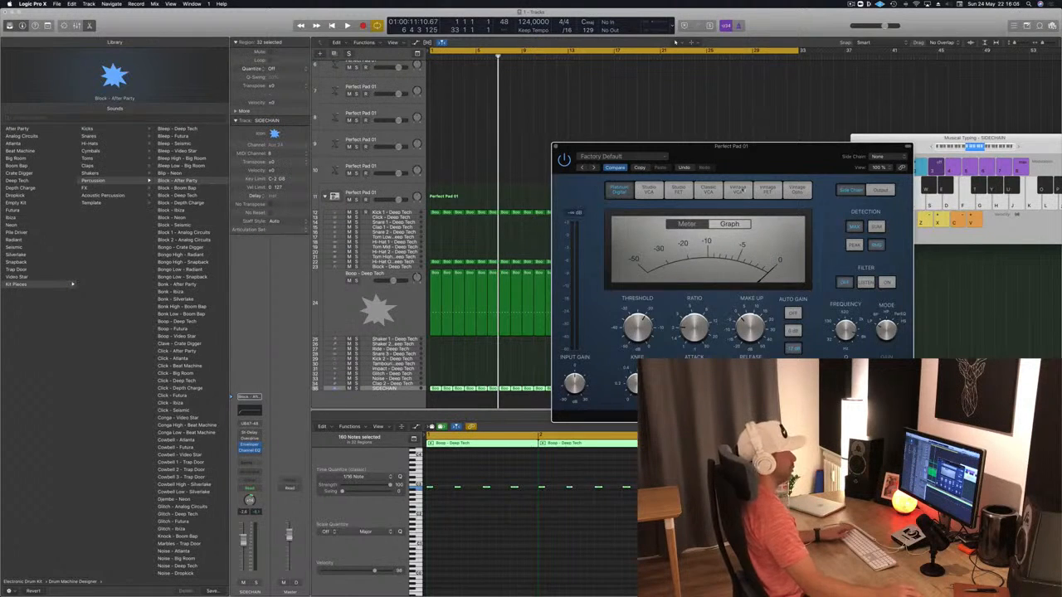
{"action": "left_click_drag", "start_coordinate": [697, 170], "coordinate": [727, 178]}
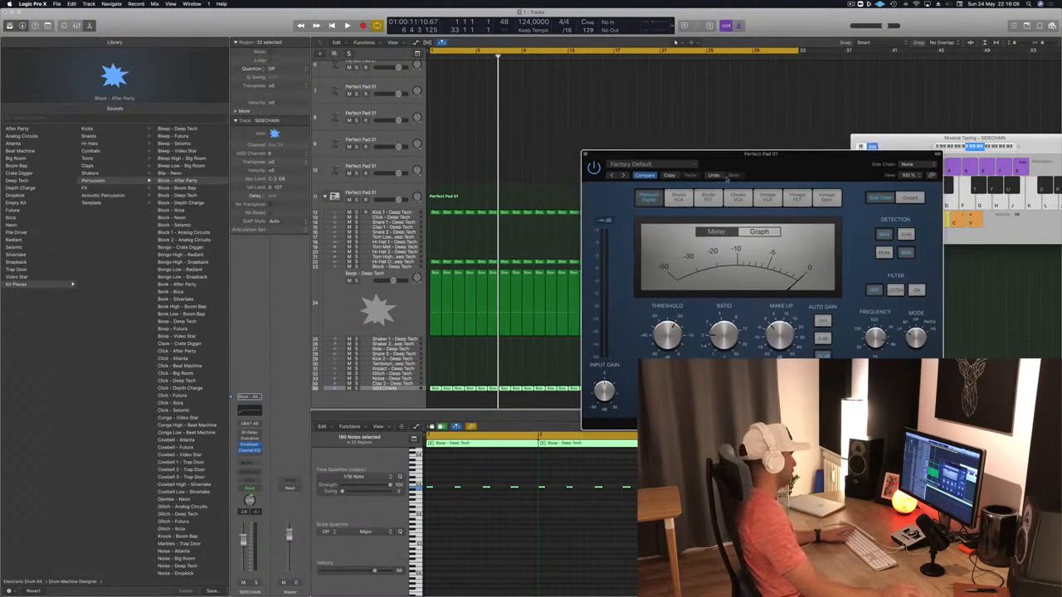
Step: Play the arrangement, select the track 5 Perfect Pad 01 and look through its Compressor's side-chain sources, including the instrument list, leaving the source unchosen
{"action": "left_click", "coordinate": [536, 156]}
{"action": "key", "text": "Return"}
{"action": "key", "text": "space"}
{"action": "scroll", "coordinate": [504, 175], "scroll_direction": "up", "scroll_amount": 5}
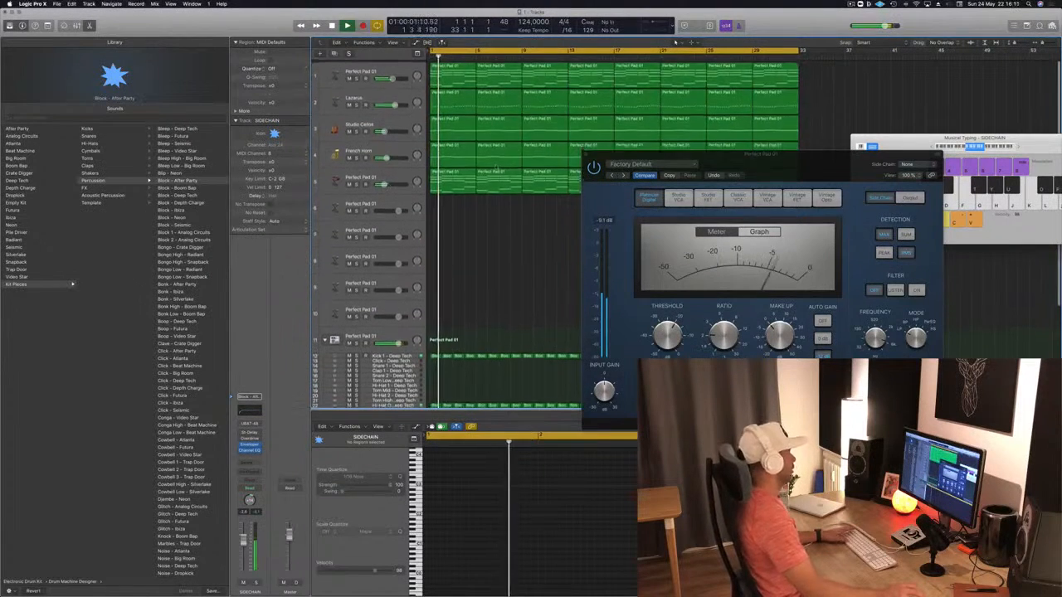
{"action": "left_click", "coordinate": [404, 175]}
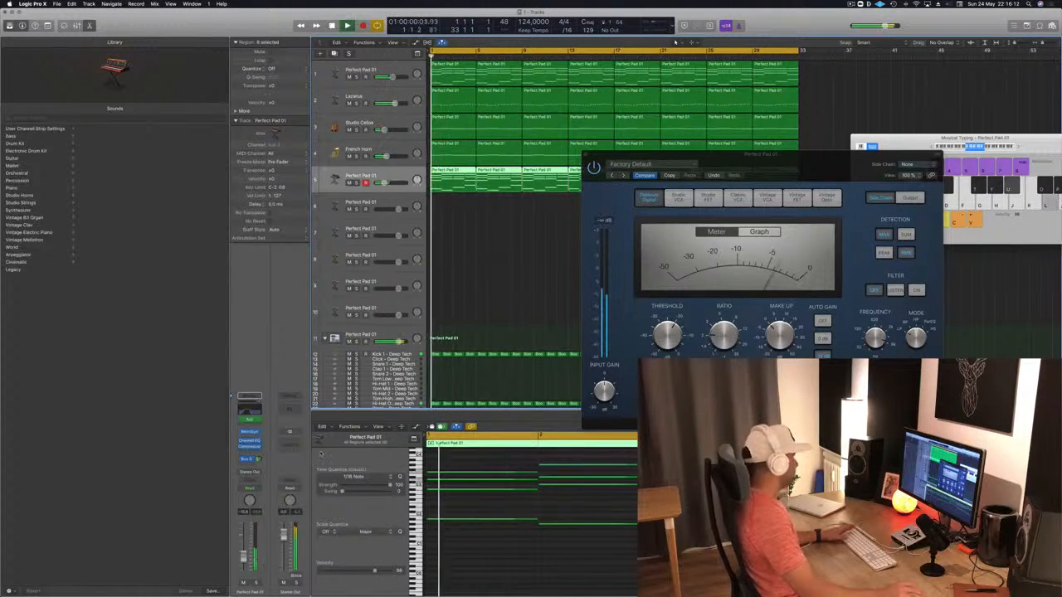
{"action": "key", "text": "v"}
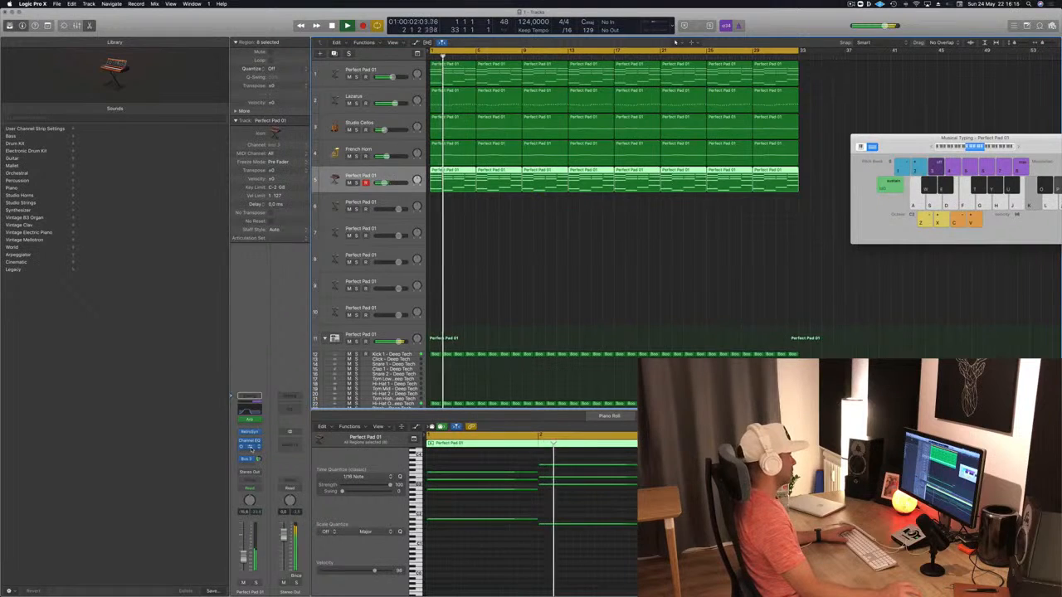
{"action": "key", "text": "v"}
{"action": "left_click", "coordinate": [907, 164]}
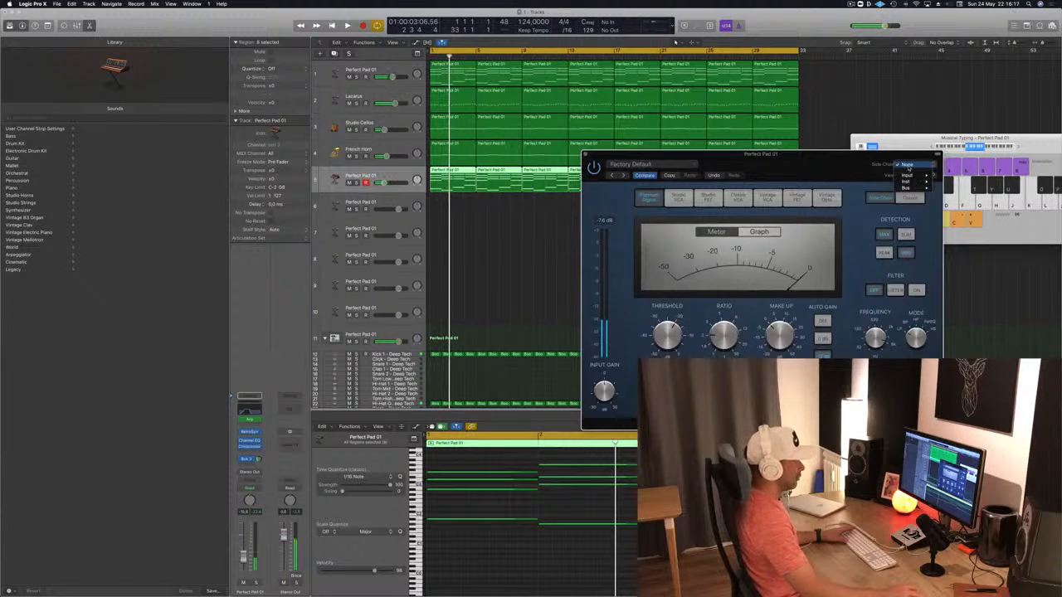
{"action": "mouse_move", "coordinate": [906, 188]}
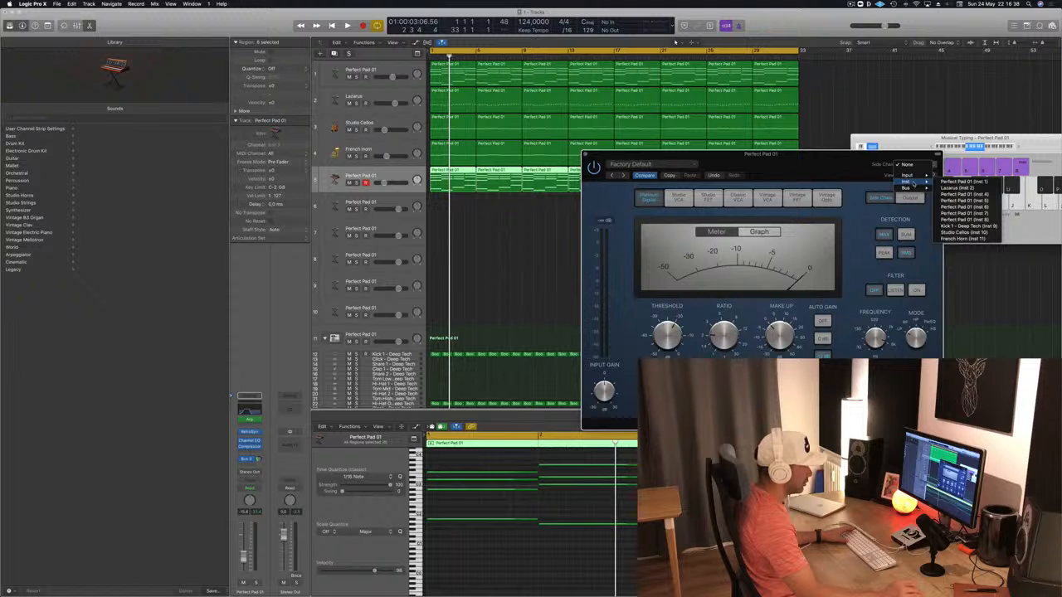
{"action": "left_click_drag", "start_coordinate": [683, 166], "coordinate": [676, 165]}
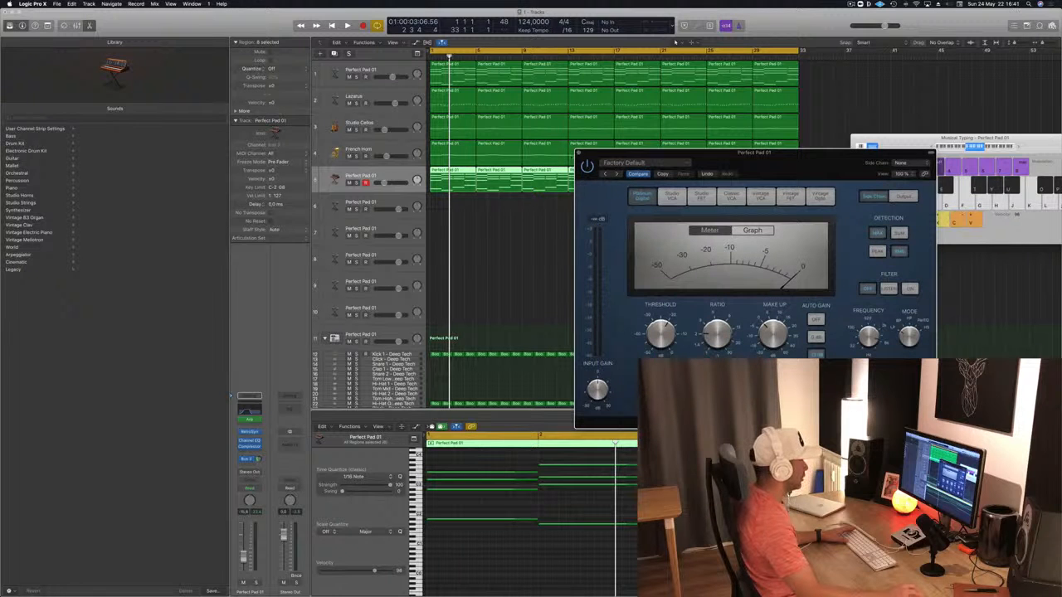
{"action": "key", "text": "super+w"}
Step: Select the SIDECHAIN track and play the arrangement briefly to check its channel strip
{"action": "scroll", "coordinate": [405, 395], "scroll_direction": "down", "scroll_amount": 6}
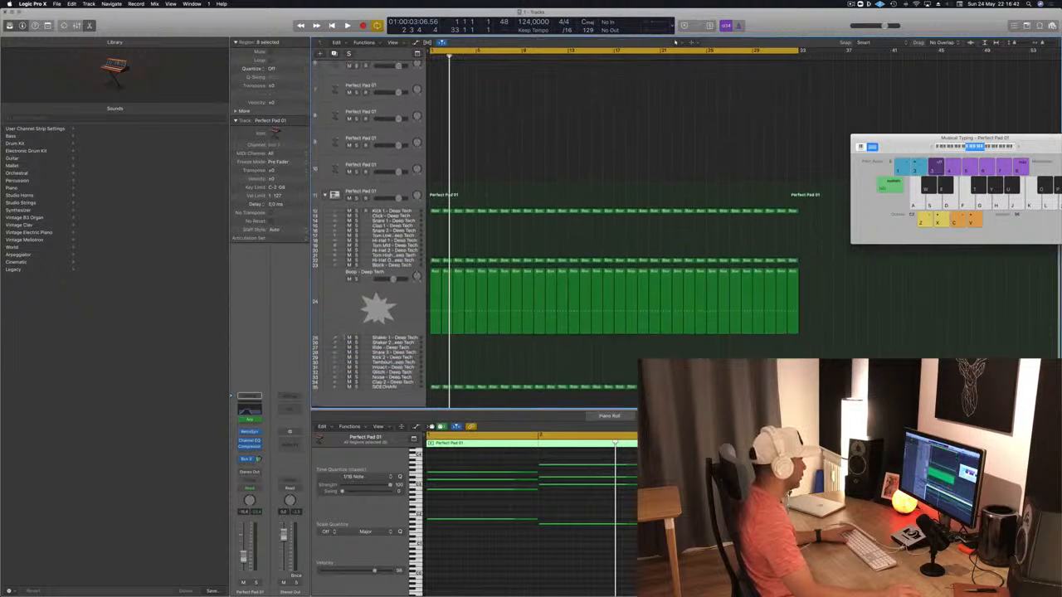
{"action": "left_click", "coordinate": [406, 389]}
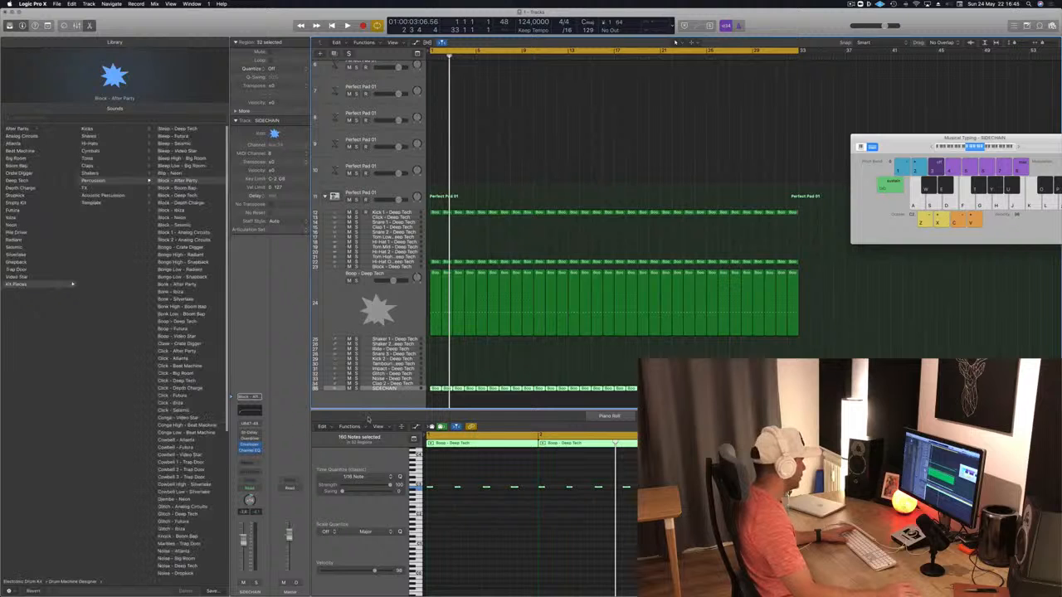
{"action": "key", "text": "space"}
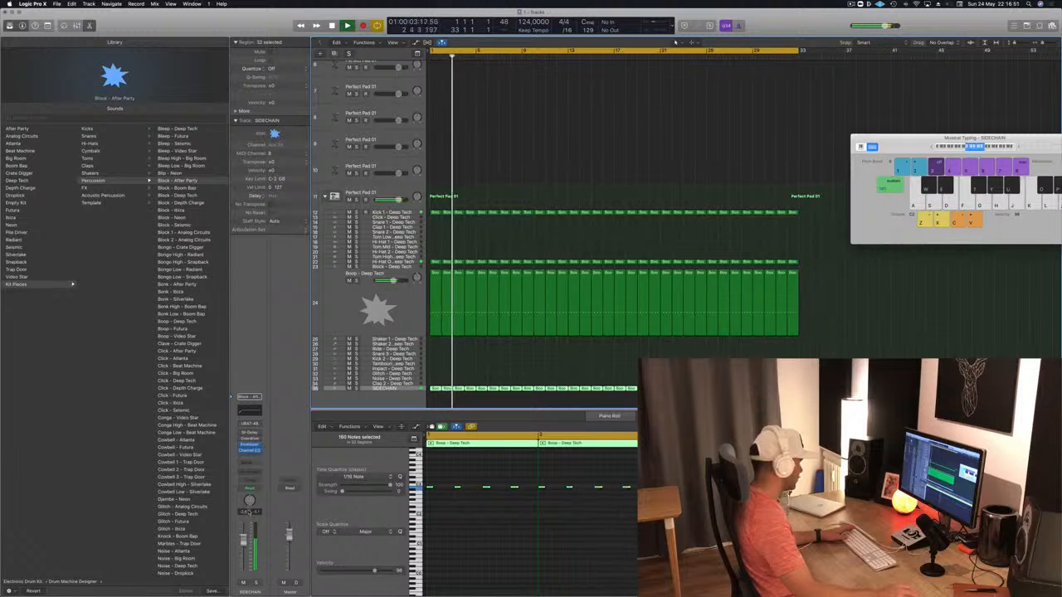
{"action": "key", "text": "space"}
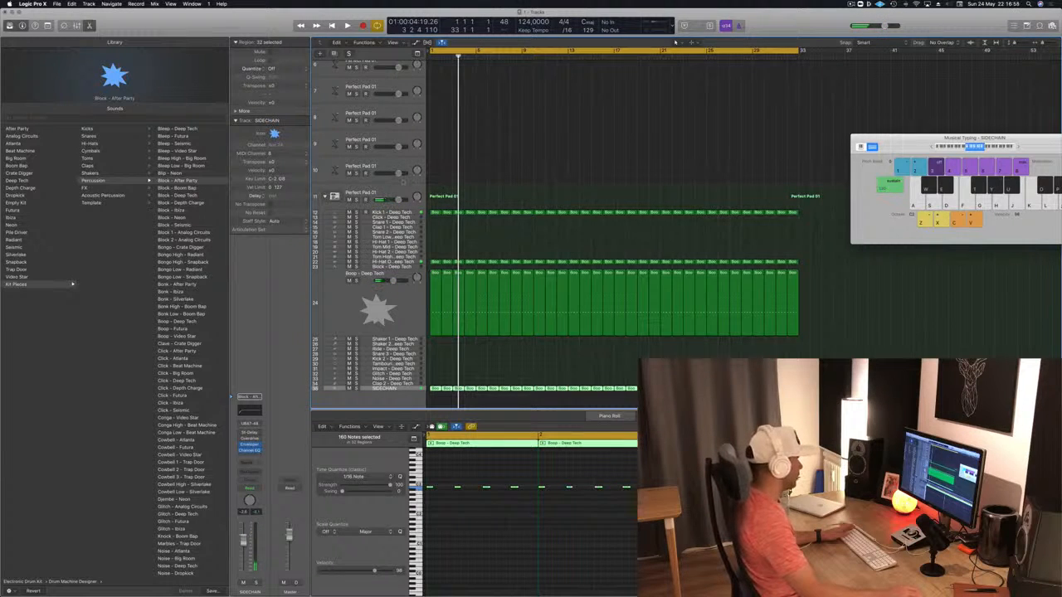
Step: Reopen the Compressor on the track 5 Perfect Pad 01 and review its instrument side-chain sources, leaving the source unchosen
{"action": "scroll", "coordinate": [677, 42], "scroll_direction": "up", "scroll_amount": 5}
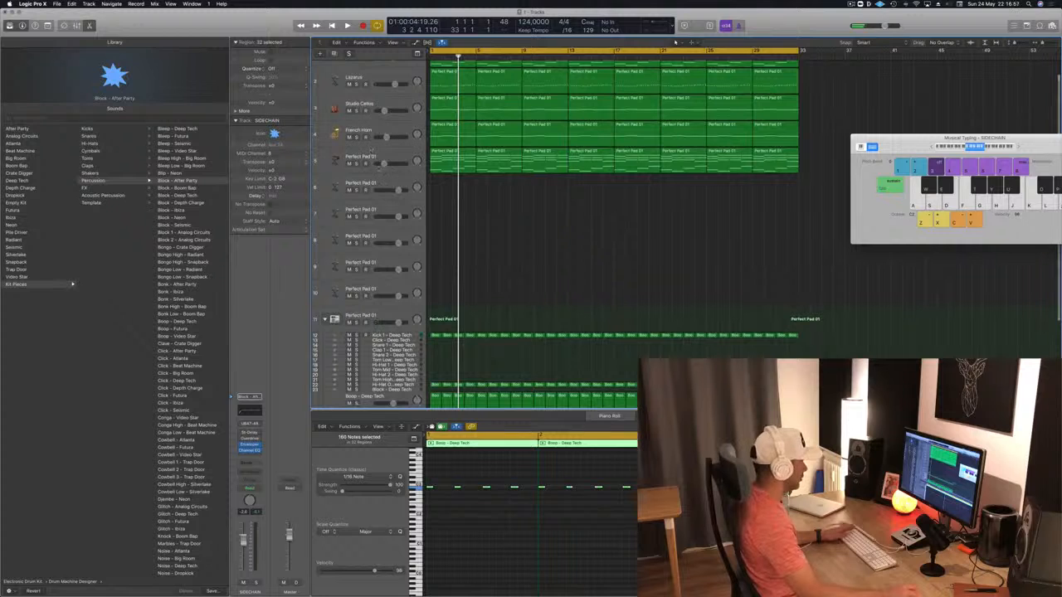
{"action": "left_click", "coordinate": [394, 162]}
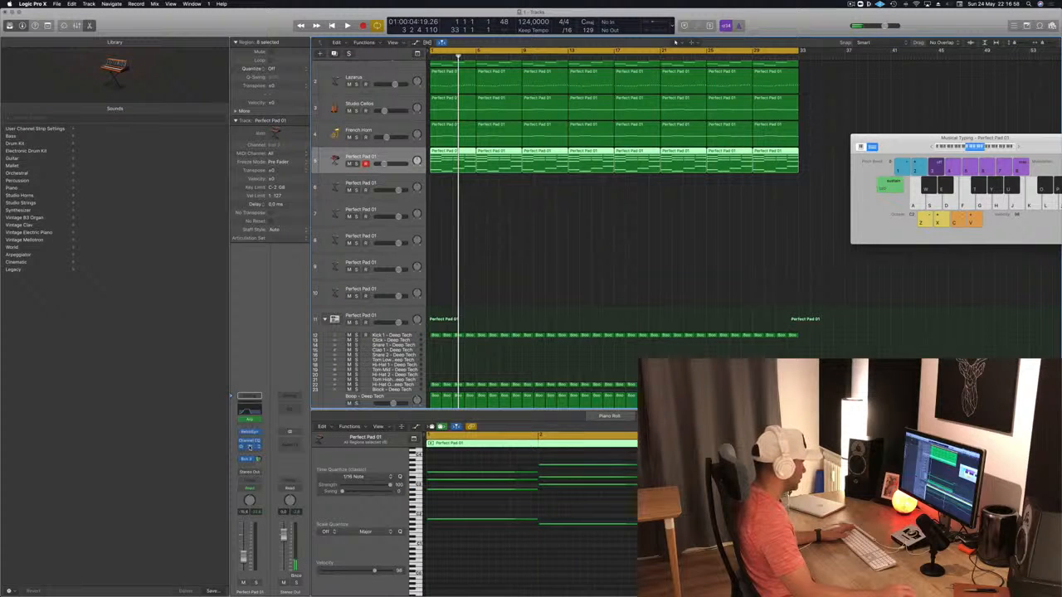
{"action": "left_click", "coordinate": [249, 446]}
{"action": "left_click", "coordinate": [249, 446]}
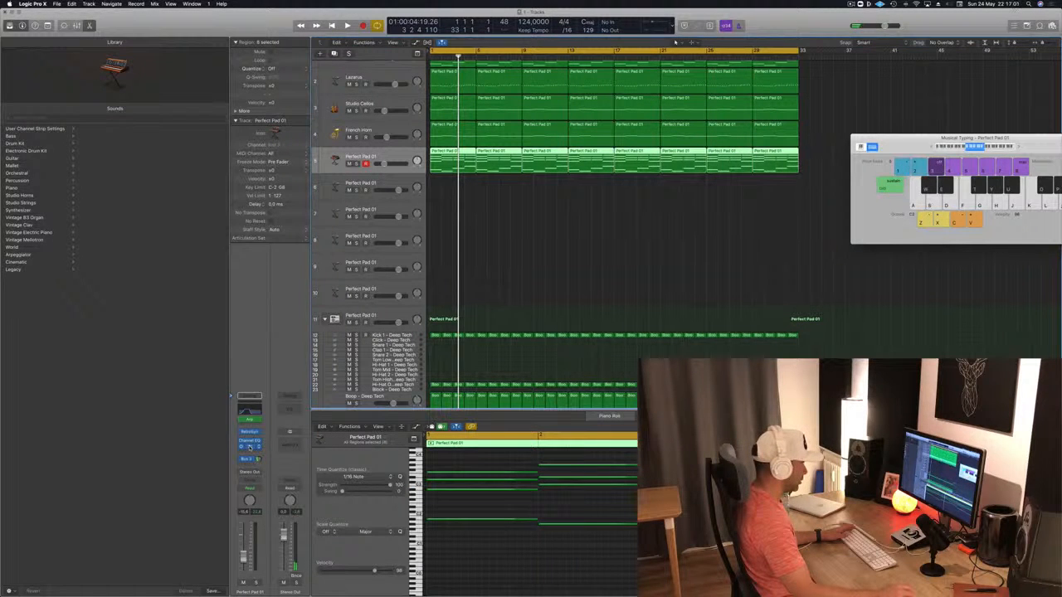
{"action": "left_click", "coordinate": [249, 447]}
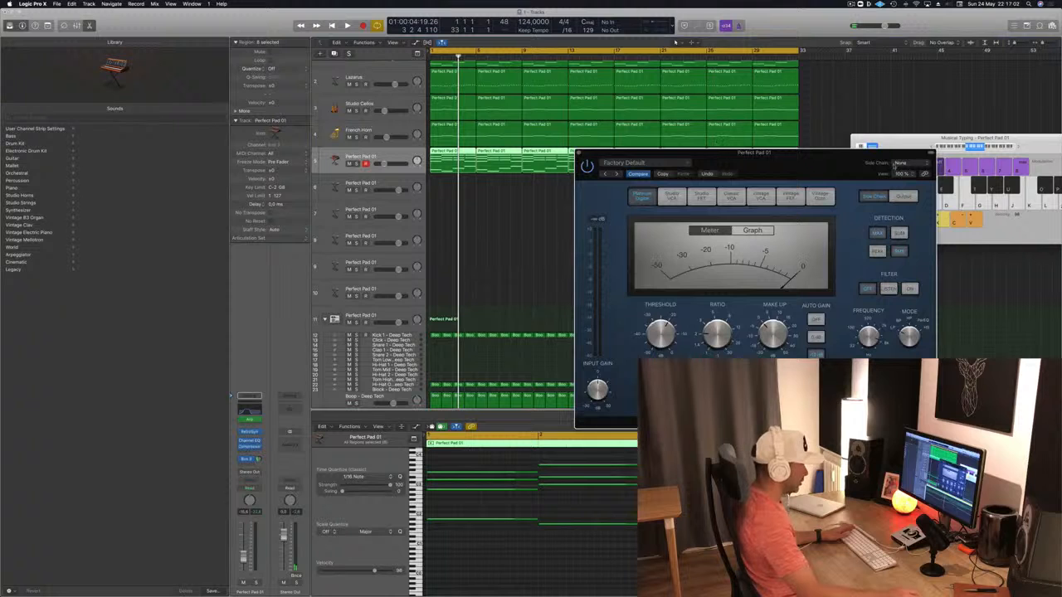
{"action": "mouse_move", "coordinate": [916, 181]}
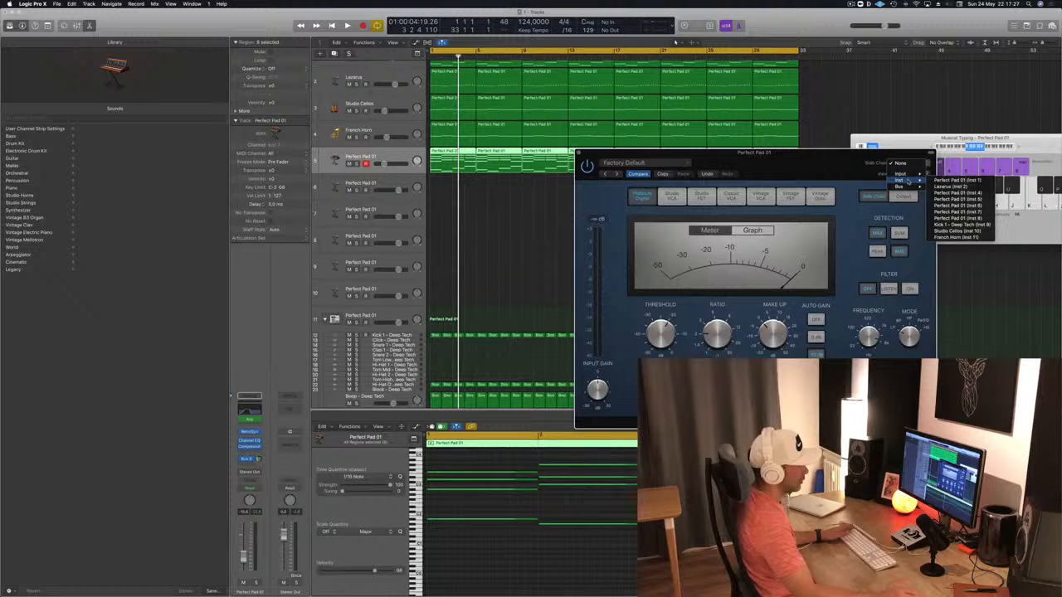
{"action": "left_click", "coordinate": [488, 231]}
Step: Add a send to Bus 11 on the SIDECHAIN track's channel strip
{"action": "scroll", "coordinate": [540, 244], "scroll_direction": "down", "scroll_amount": 5}
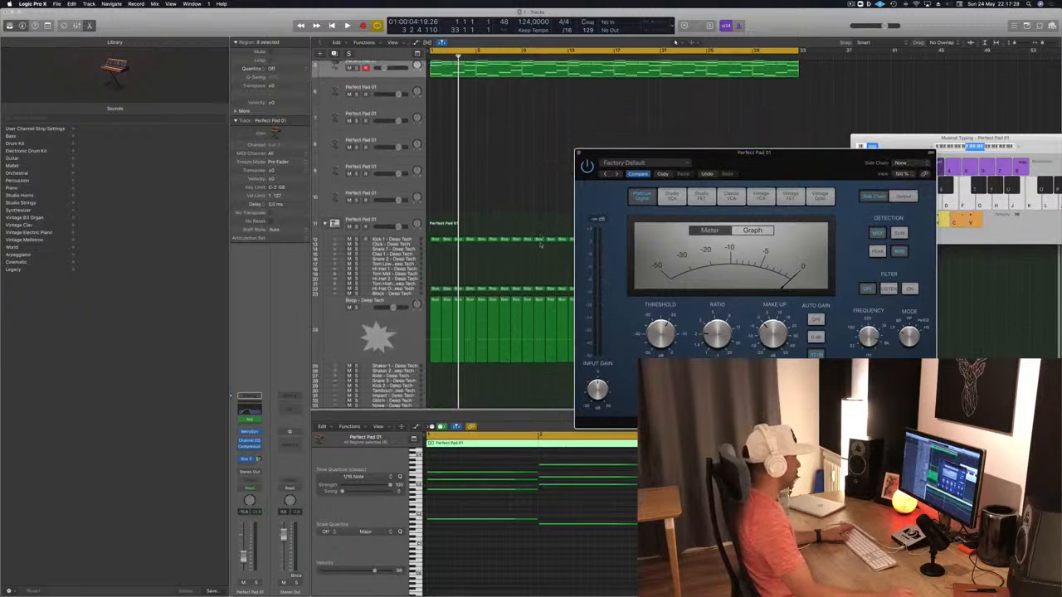
{"action": "key", "text": "space"}
{"action": "left_click", "coordinate": [406, 390]}
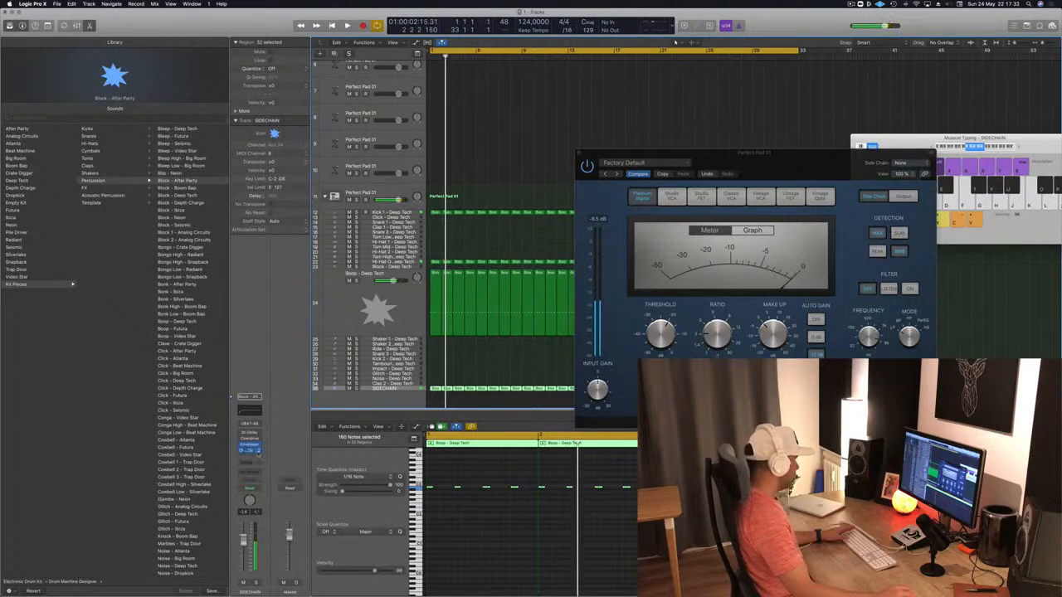
{"action": "left_click", "coordinate": [249, 465]}
{"action": "mouse_move", "coordinate": [253, 477]}
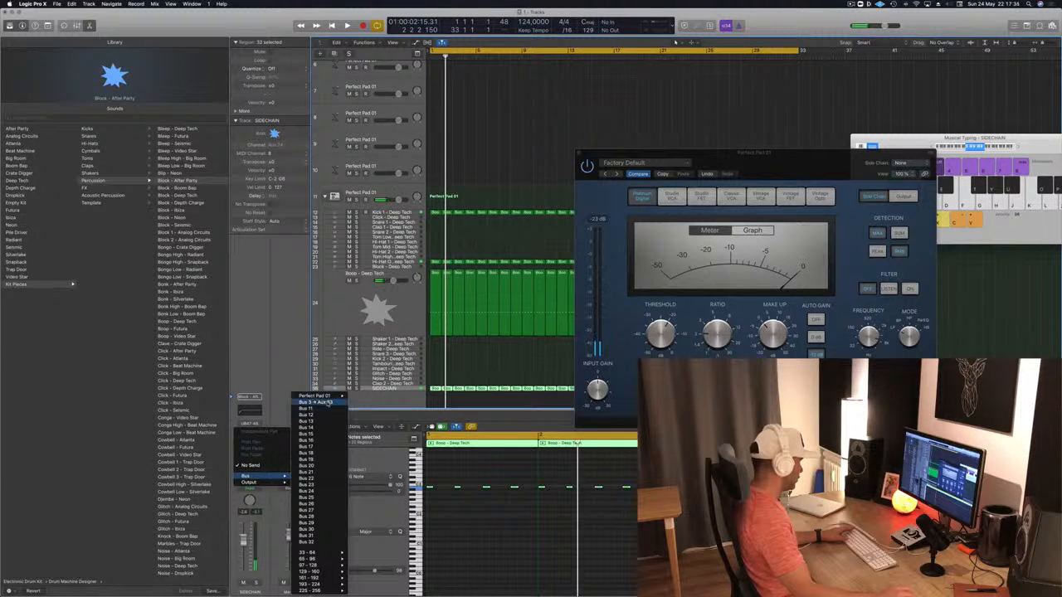
{"action": "left_click", "coordinate": [326, 410]}
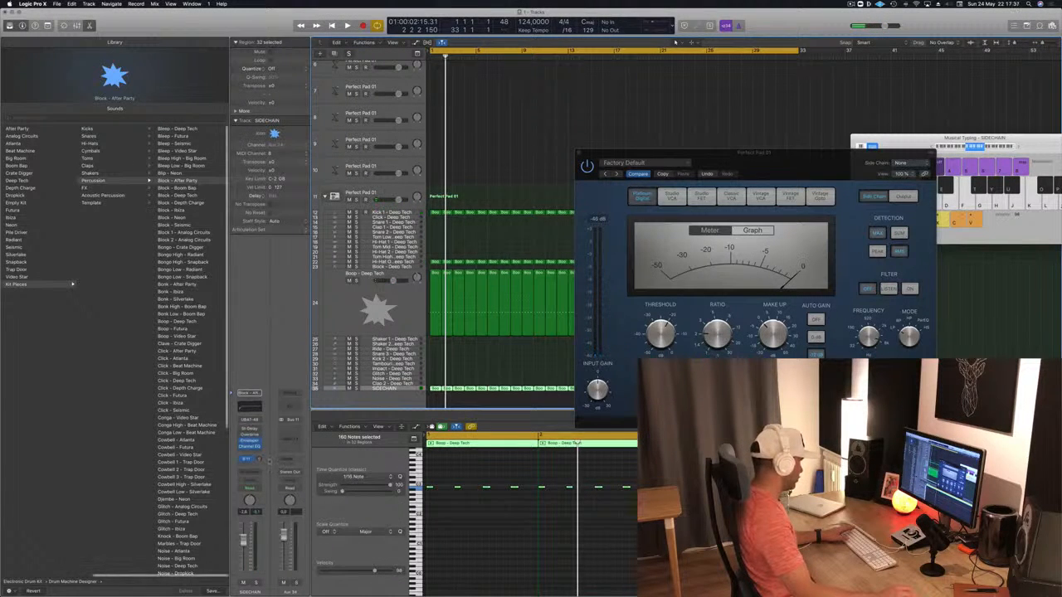
Step: Route the Bus 11 aux channel to No Output and raise the SIDECHAIN track's send level, checking the signal with brief playback
{"action": "left_click", "coordinate": [292, 472]}
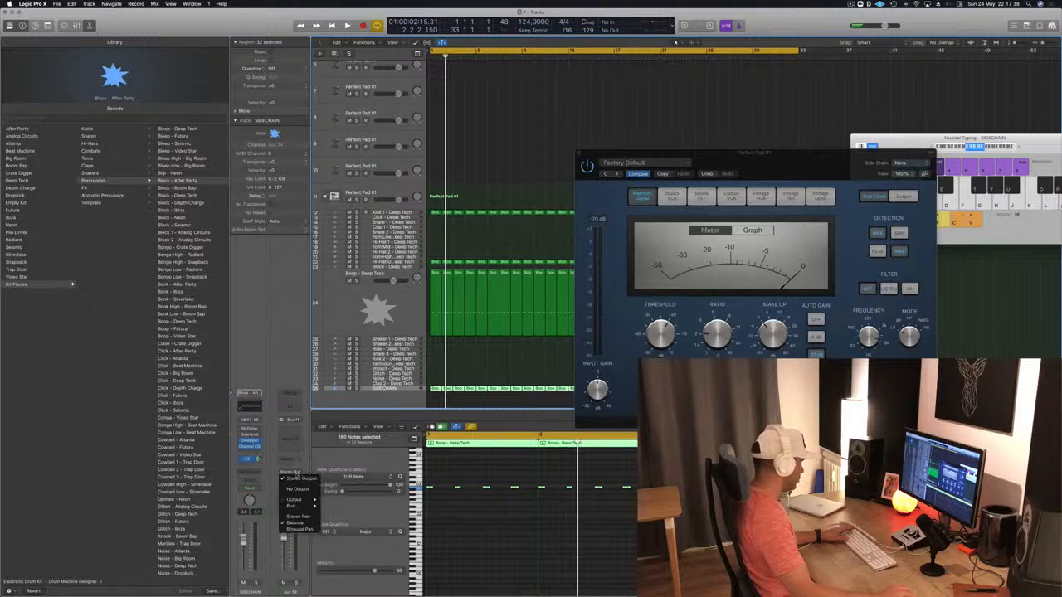
{"action": "left_click", "coordinate": [297, 490]}
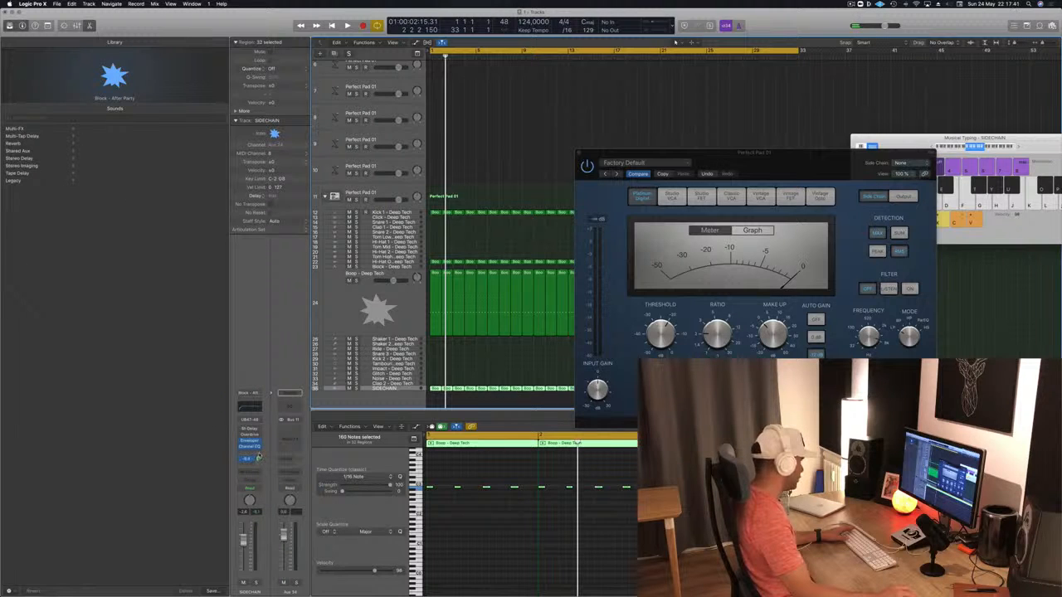
{"action": "left_click", "coordinate": [258, 458]}
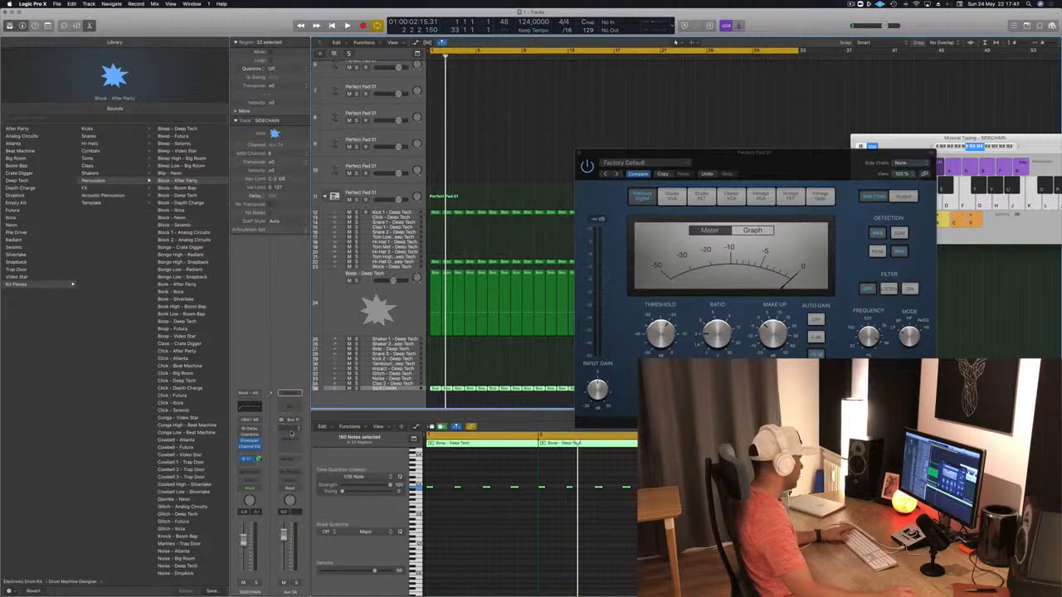
{"action": "key", "text": "space"}
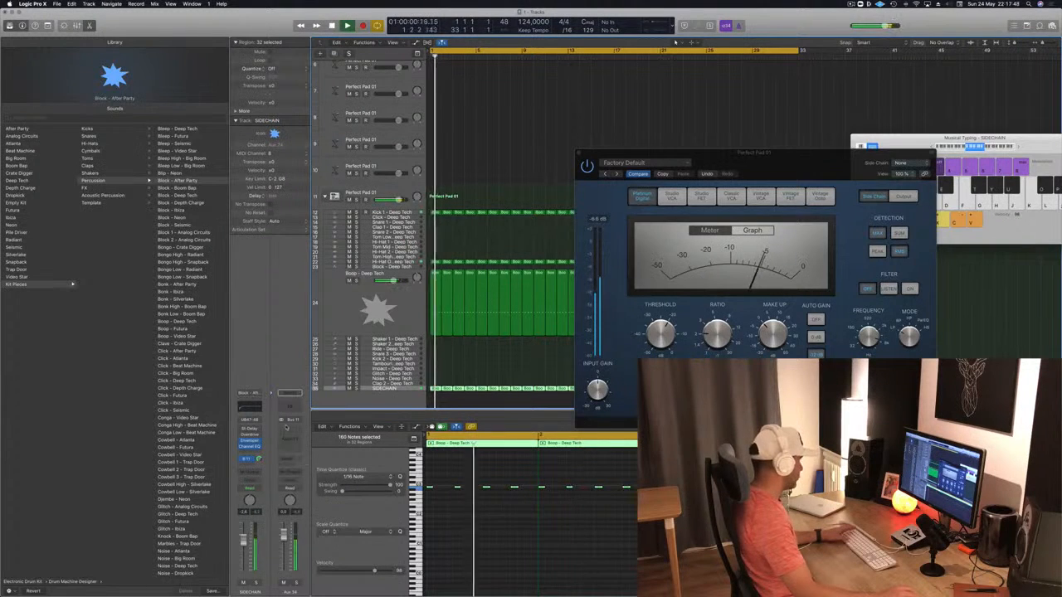
{"action": "key", "text": "space"}
Step: Set the pad Compressor's side-chain source to Bus 11 (SIDECHAIN) and play the arrangement with it
{"action": "left_click", "coordinate": [903, 163]}
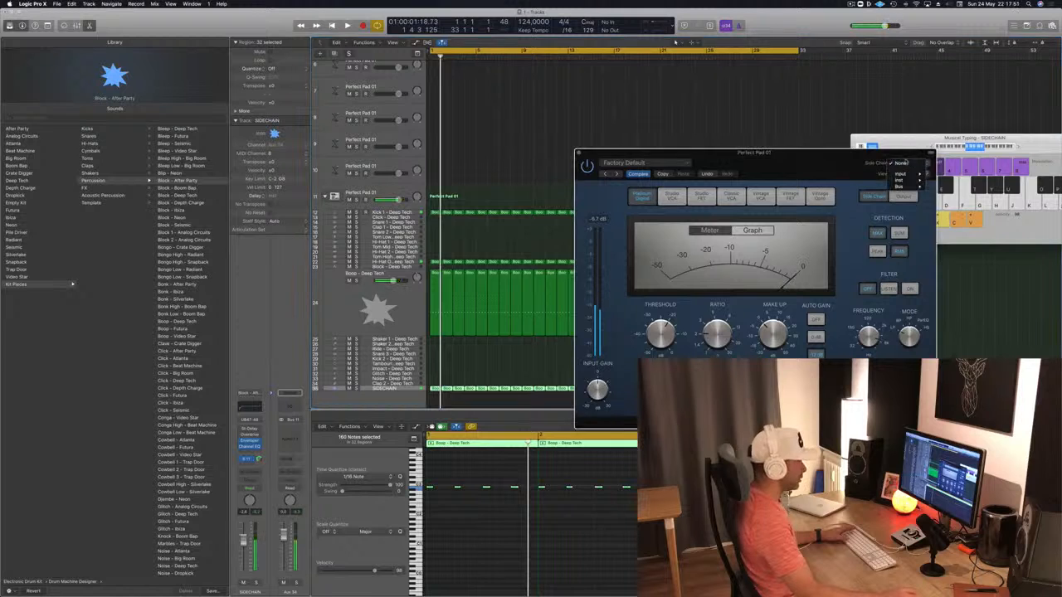
{"action": "mouse_move", "coordinate": [905, 187]}
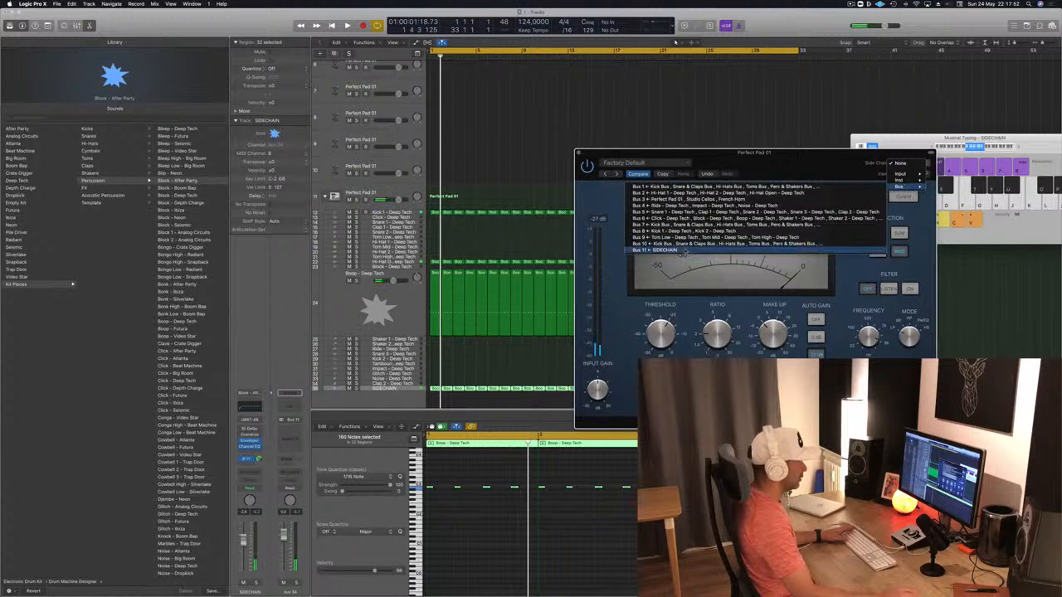
{"action": "left_click", "coordinate": [655, 249]}
{"action": "key", "text": "space"}
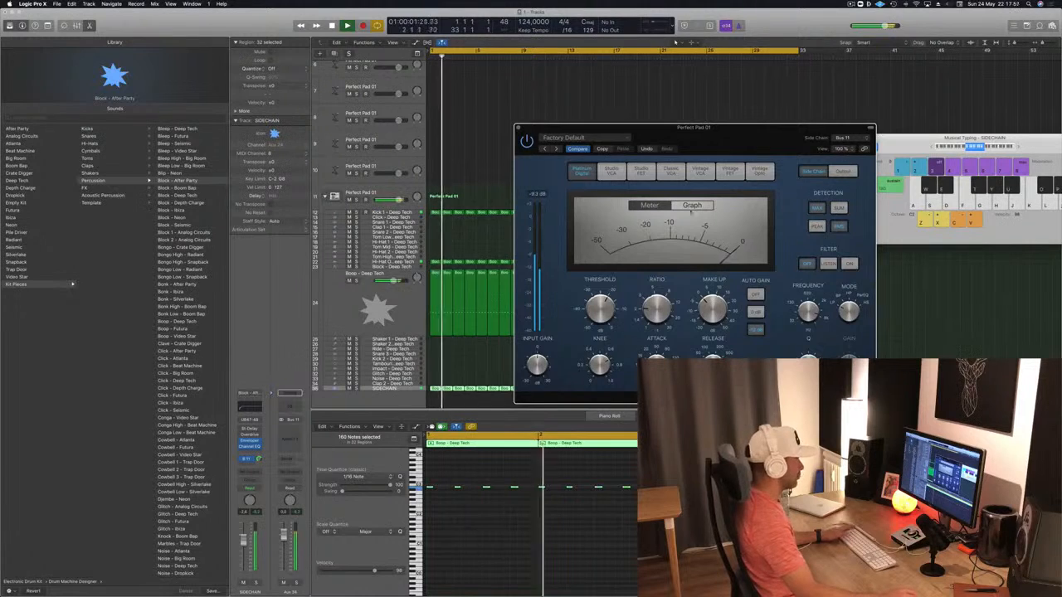
{"action": "left_click_drag", "start_coordinate": [727, 128], "coordinate": [761, 140]}
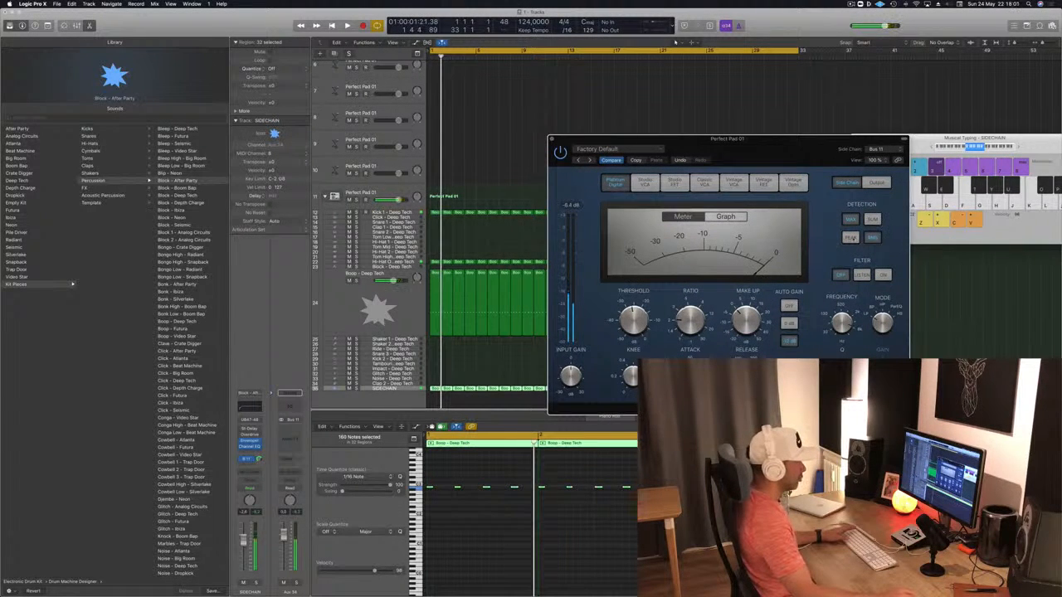
Step: Switch the Compressor's detection to Peak and adjust its threshold and ratio during playback
{"action": "key", "text": "space"}
{"action": "left_click_drag", "start_coordinate": [634, 321], "coordinate": [634, 316]}
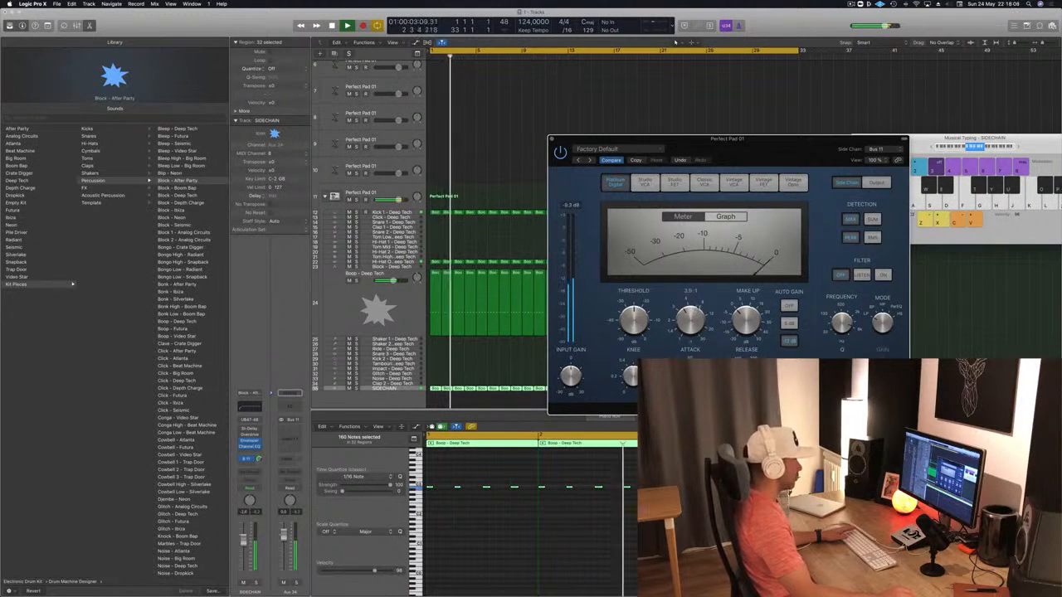
{"action": "key", "text": "space"}
{"action": "key", "text": "space"}
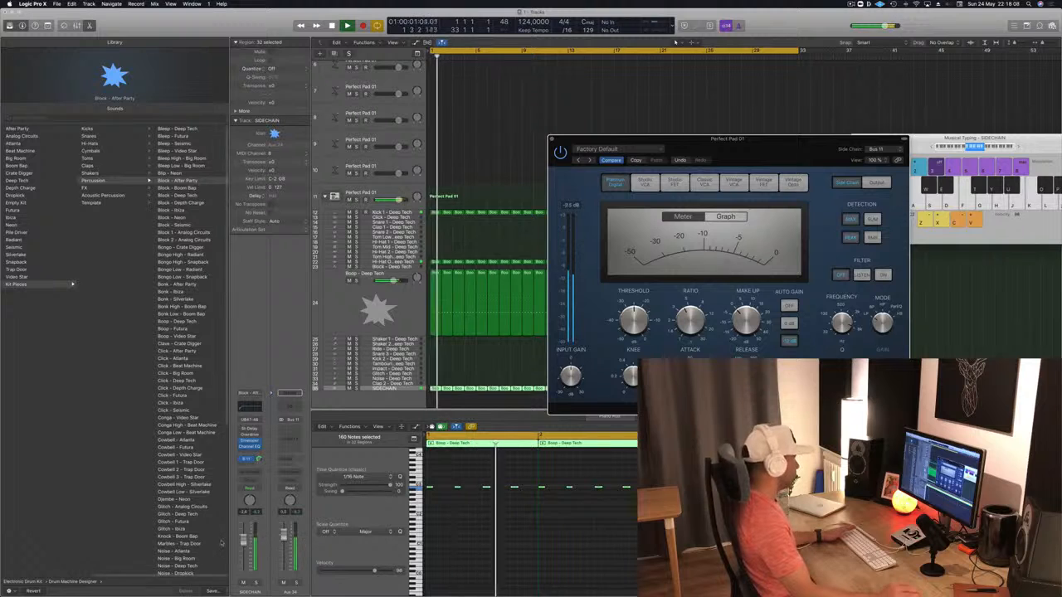
Step: Select the track 5 Perfect Pad 01 and lower its volume while replaying the arrangement from the start
{"action": "scroll", "coordinate": [674, 42], "scroll_direction": "up", "scroll_amount": 5}
{"action": "key", "text": "space"}
{"action": "key", "text": "space"}
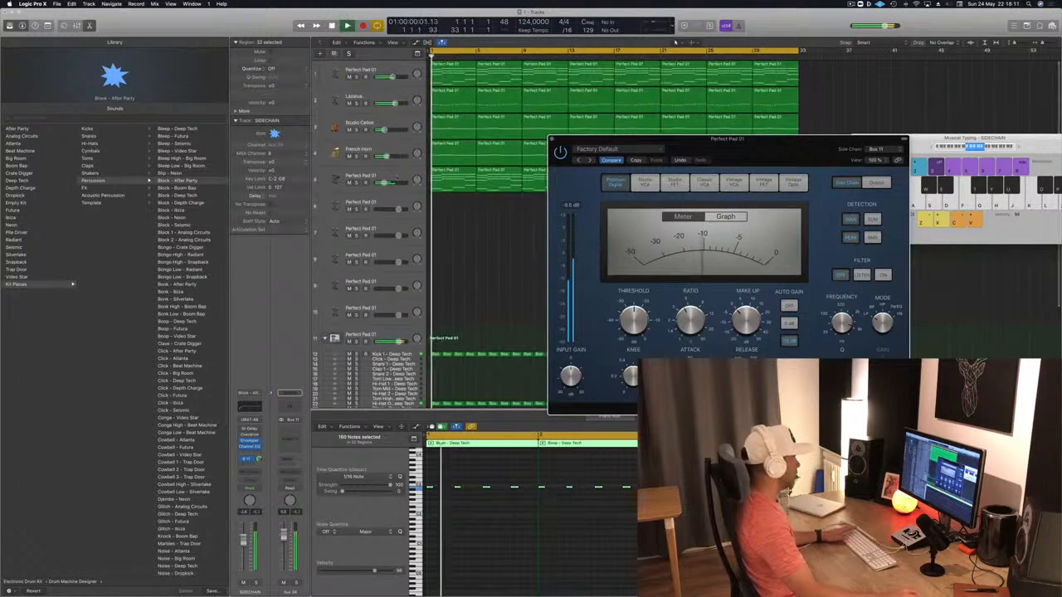
{"action": "left_click", "coordinate": [373, 177]}
{"action": "key", "text": "space"}
{"action": "key", "text": "space"}
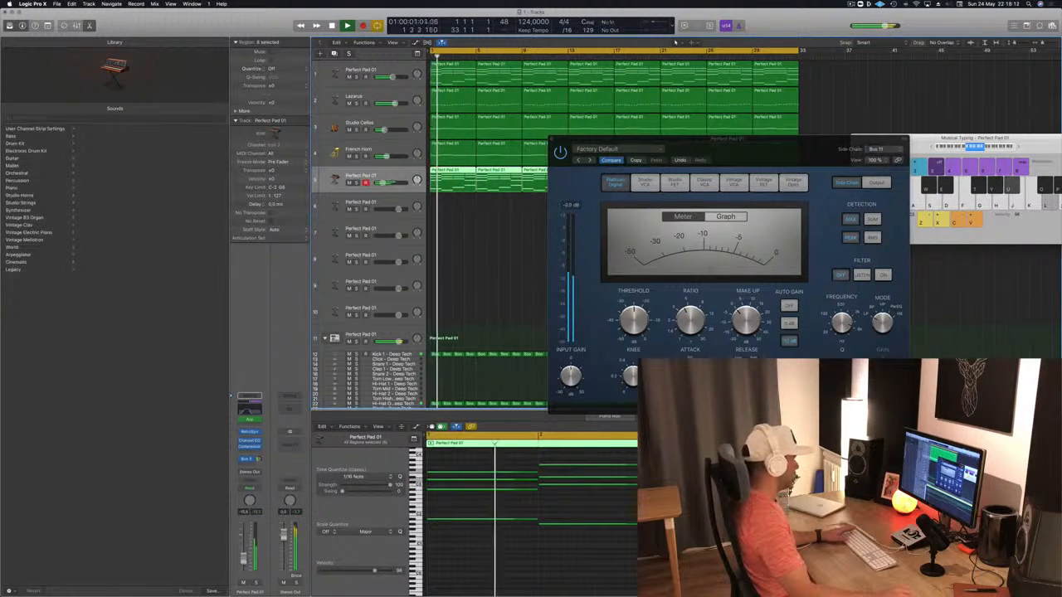
{"action": "key", "text": "space"}
{"action": "key", "text": "space"}
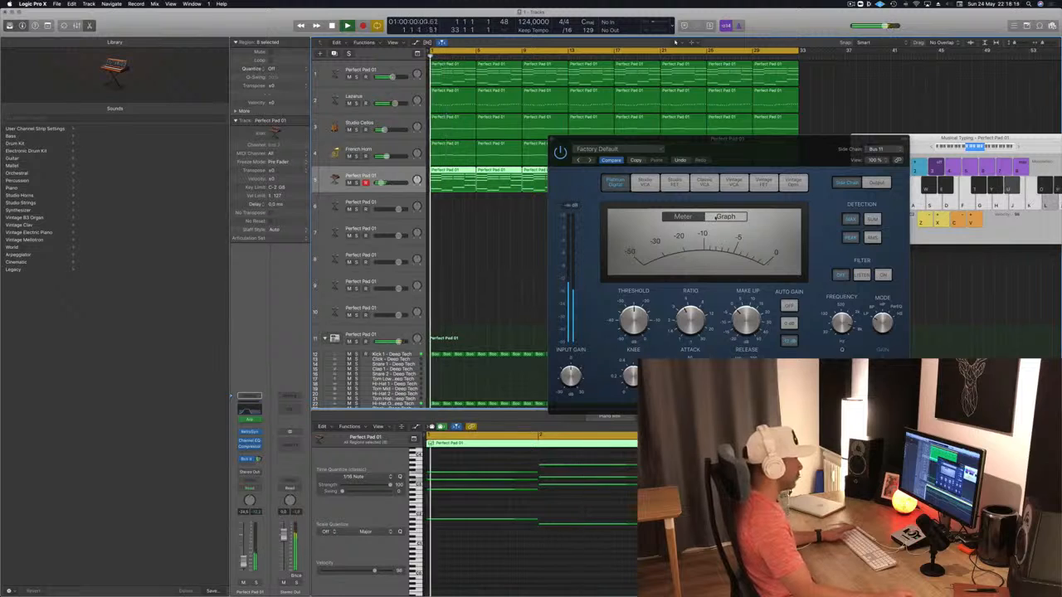
Step: Show the Compressor's gain reduction as a graph and set the threshold to about -29 dB during playback
{"action": "left_click", "coordinate": [727, 217]}
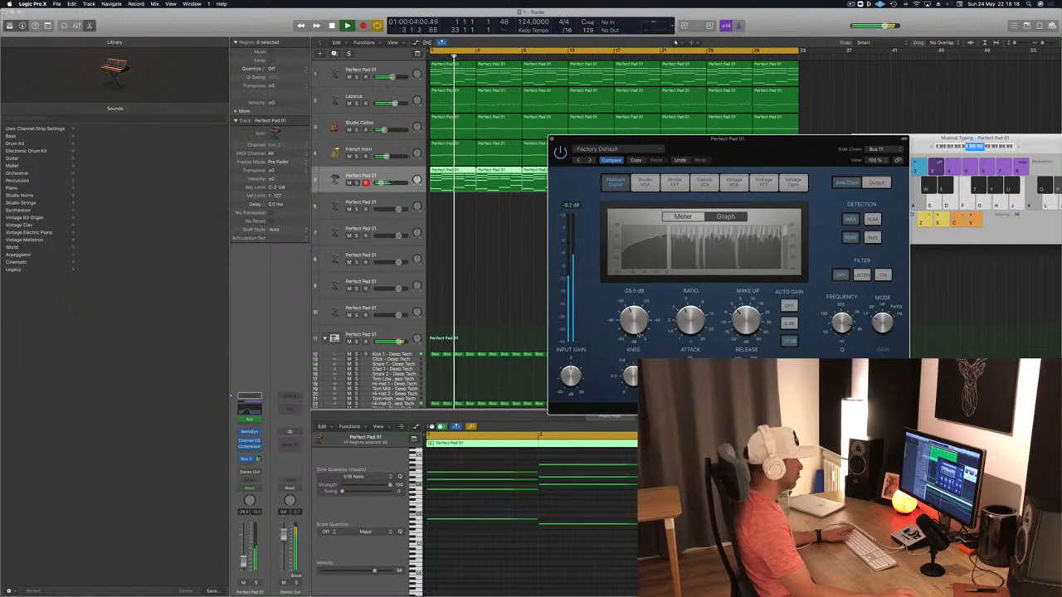
{"action": "key", "text": "space"}
{"action": "key", "text": "space"}
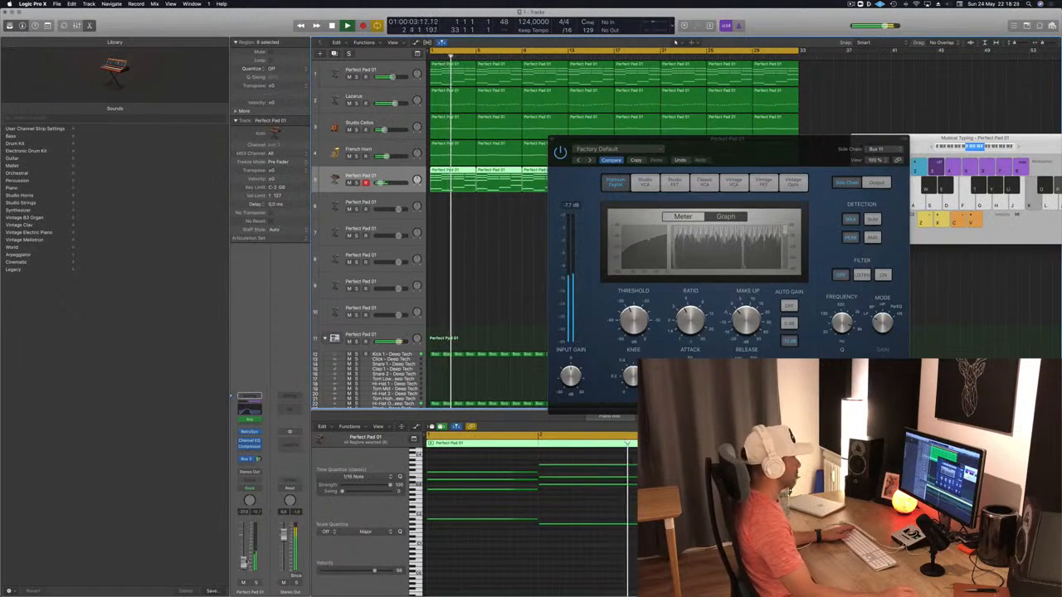
Step: Close the pad's Compressor window and play the arrangement to hear the sidechained pad in the mix
{"action": "left_click_drag", "start_coordinate": [714, 147], "coordinate": [607, 181]}
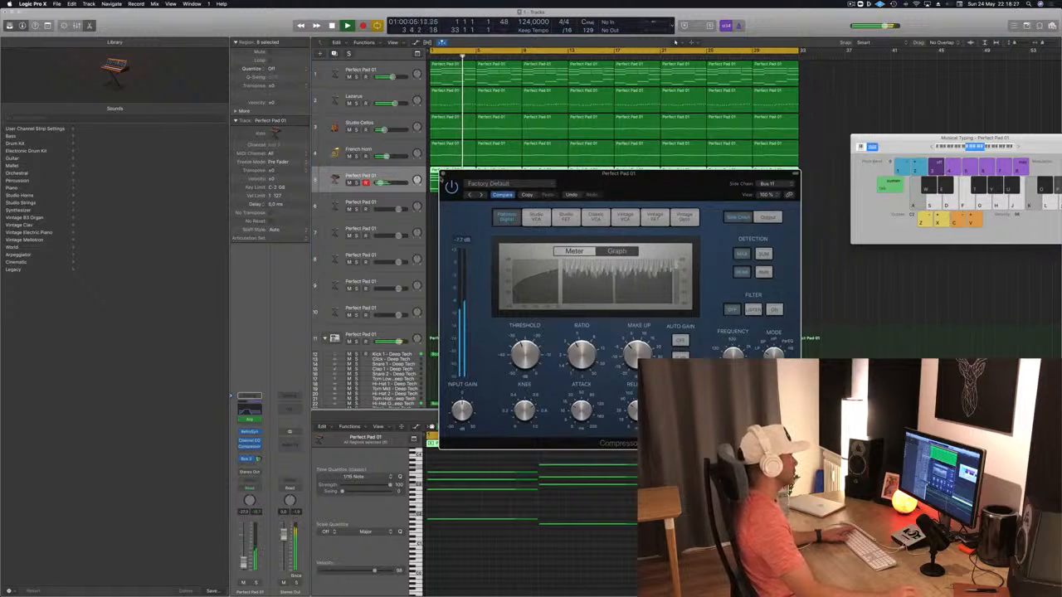
{"action": "left_click", "coordinate": [443, 174]}
{"action": "key", "text": "space"}
{"action": "key", "text": "space"}
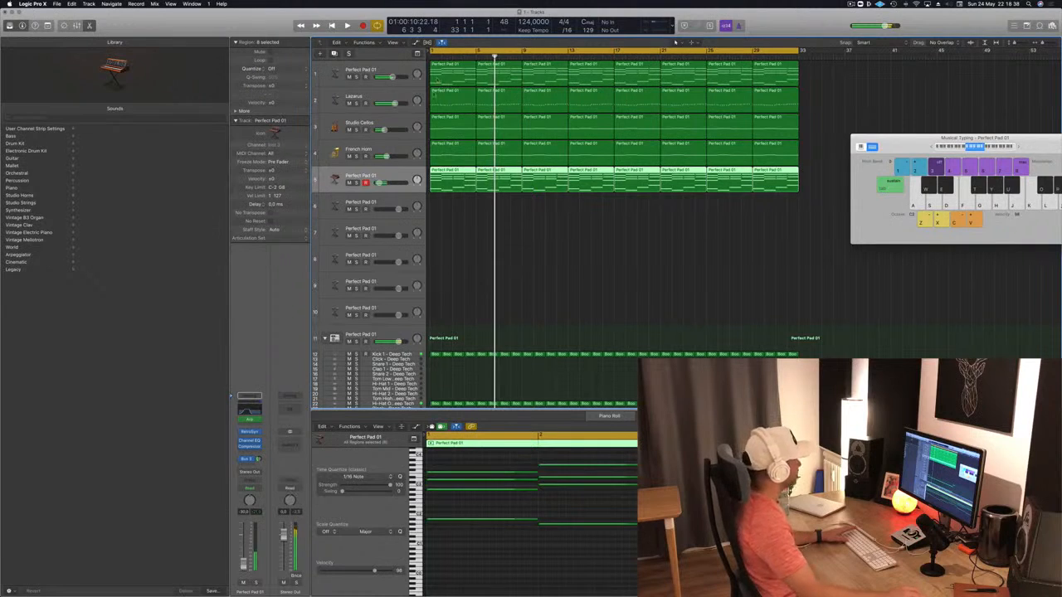
Step: Open the track 5 pad's Channel EQ and examine its spectrum while the arrangement replays from the start
{"action": "key", "text": "Return"}
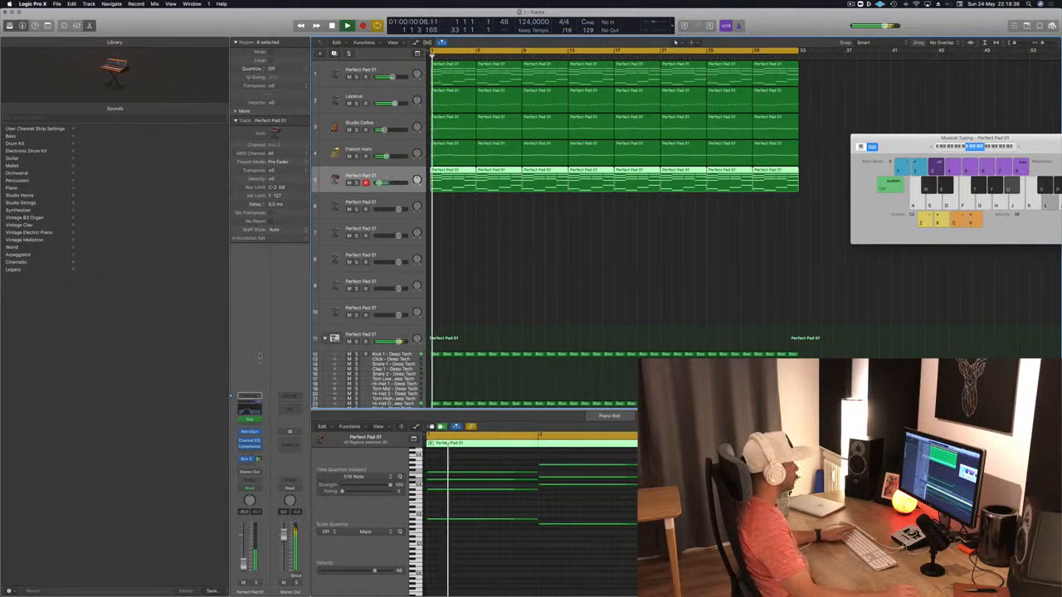
{"action": "left_click", "coordinate": [247, 413]}
{"action": "key", "text": "Return"}
{"action": "left_click_drag", "start_coordinate": [548, 238], "coordinate": [653, 238]}
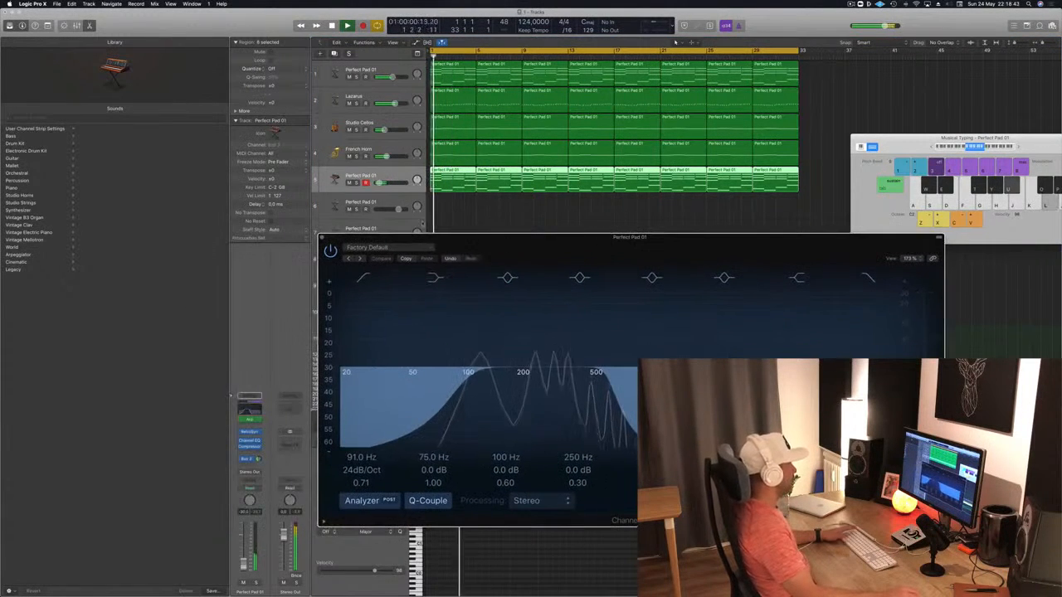
Step: Adjust the Studio Cellos and French Horn volumes against the mix during playback, and close the Channel EQ window
{"action": "left_click", "coordinate": [391, 122]}
{"action": "key", "text": "Return"}
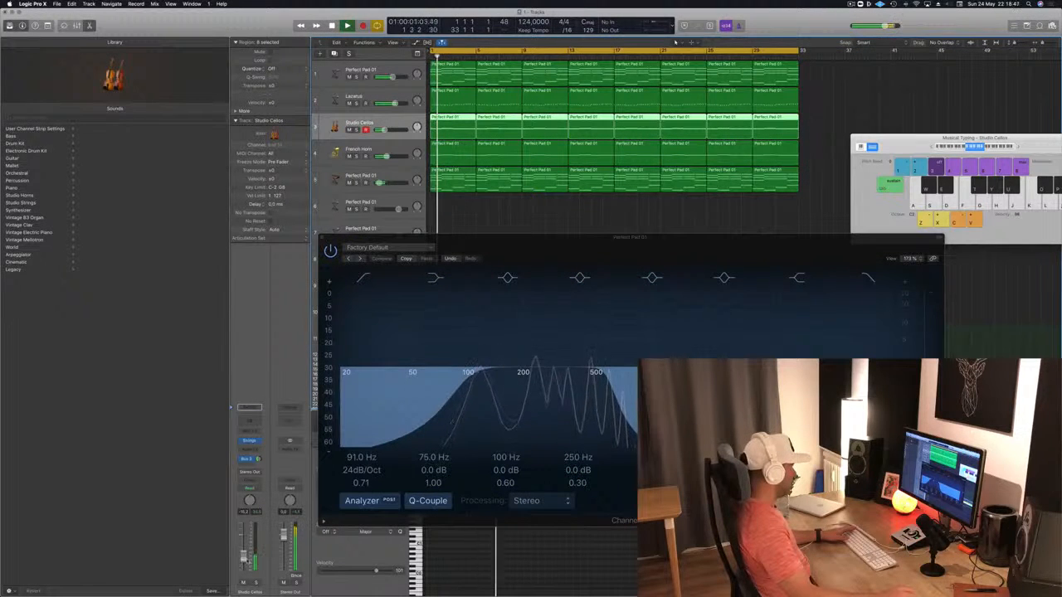
{"action": "key", "text": "Return"}
{"action": "key", "text": "Down"}
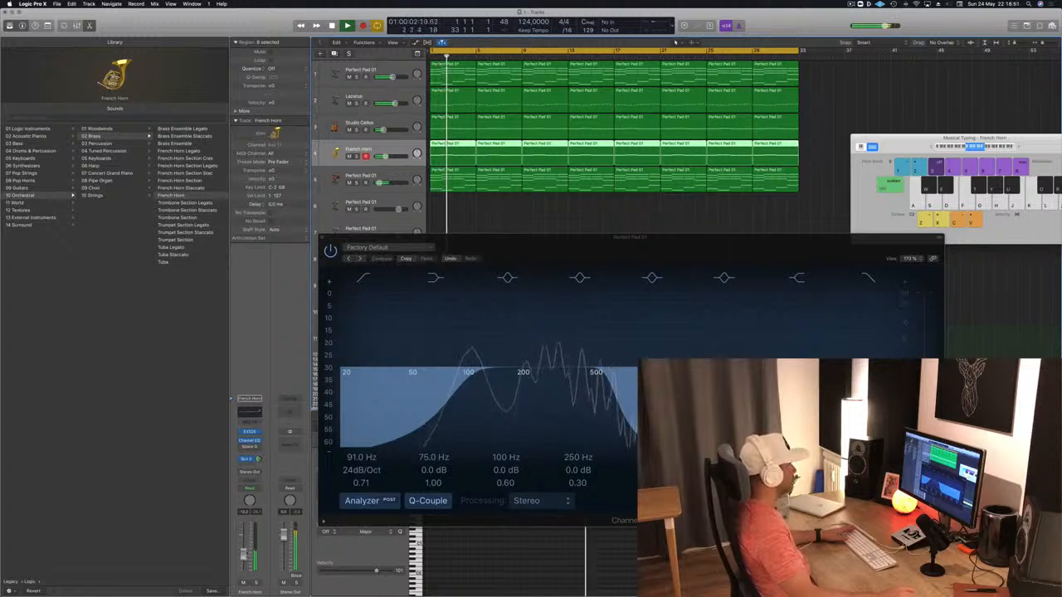
{"action": "key", "text": "super+w"}
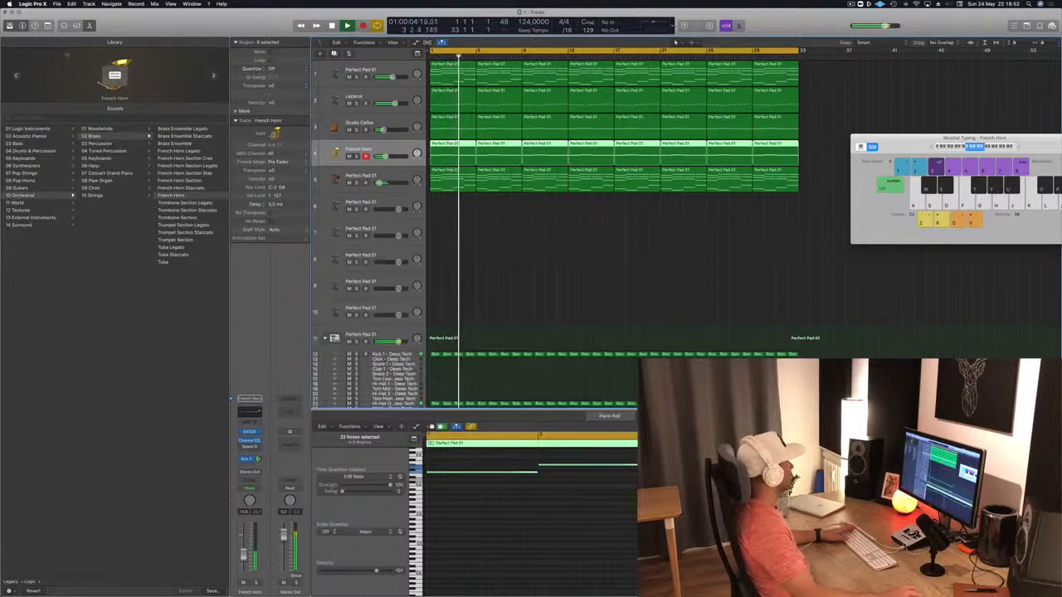
Step: Hide the Library, enlarge the arrangement's timeline horizontally, and restart playback from bar 1
{"action": "key", "text": "y"}
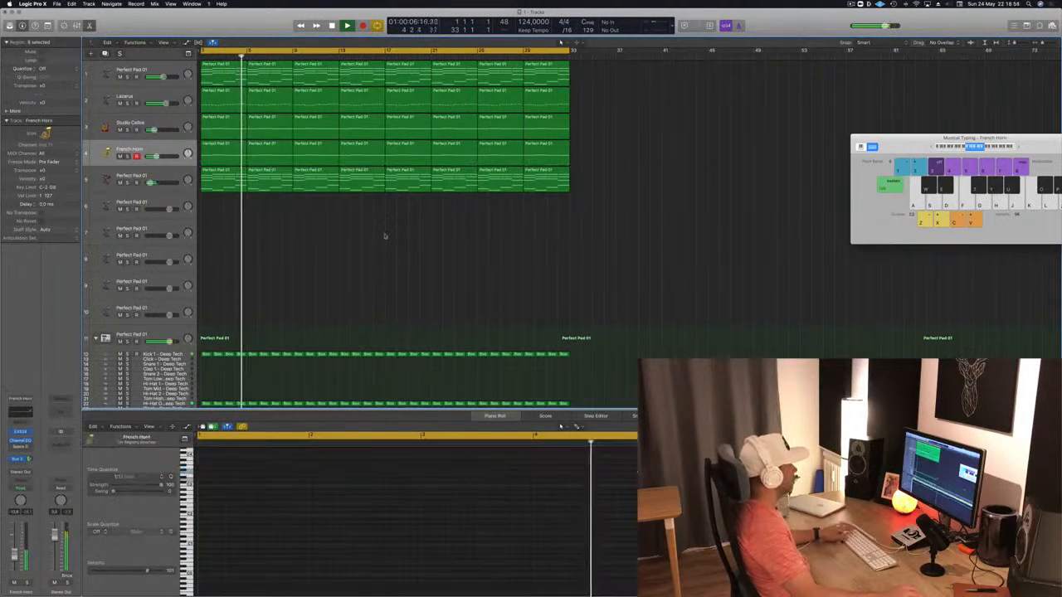
{"action": "key", "text": "super+Right"}
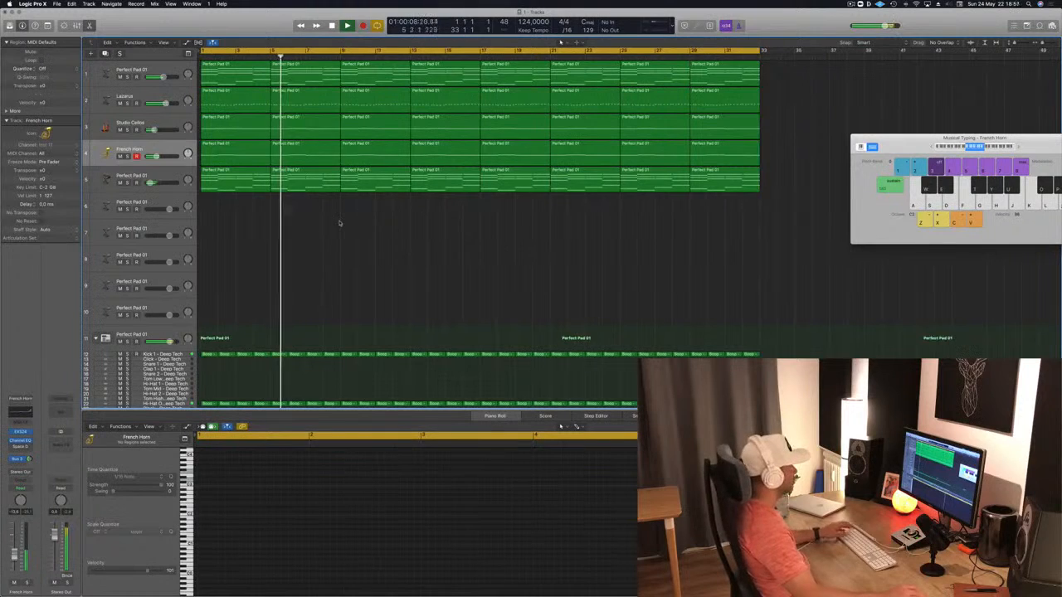
{"action": "key", "text": "Return"}
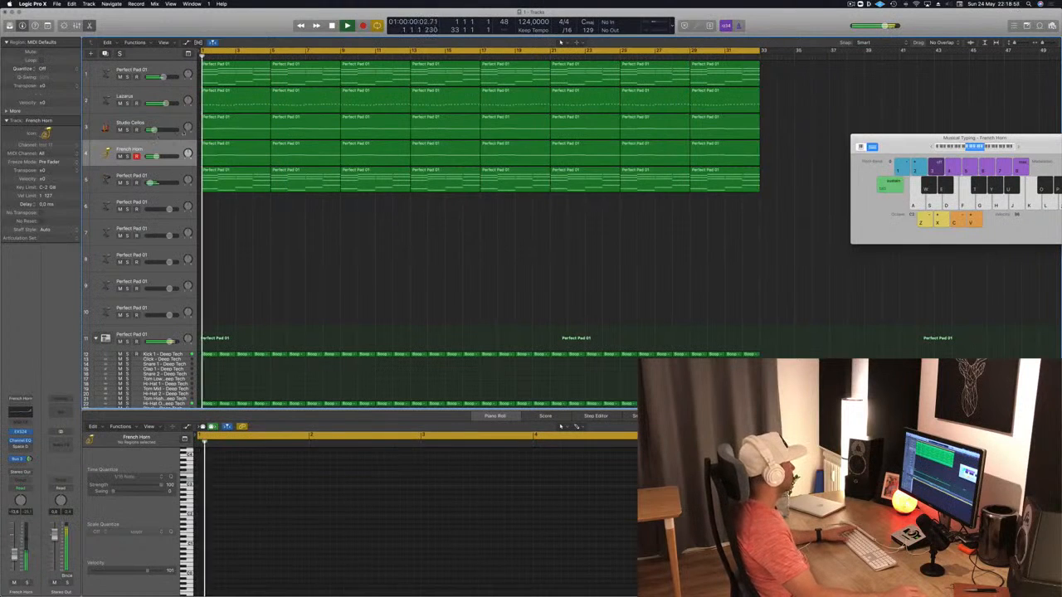
Step: Mute the Studio Cellos track and replay the arrangement from the start
{"action": "left_click", "coordinate": [177, 119]}
{"action": "key", "text": "Return"}
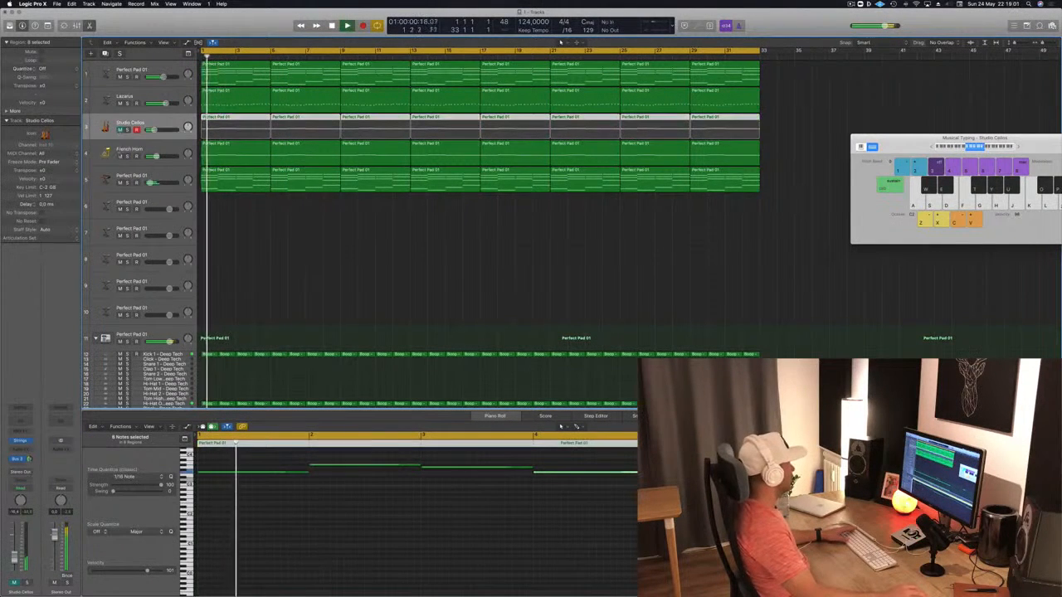
Step: Mute the French Horn track and briefly solo the Lazarus track to hear it against the playing arrangement
{"action": "left_click", "coordinate": [396, 263]}
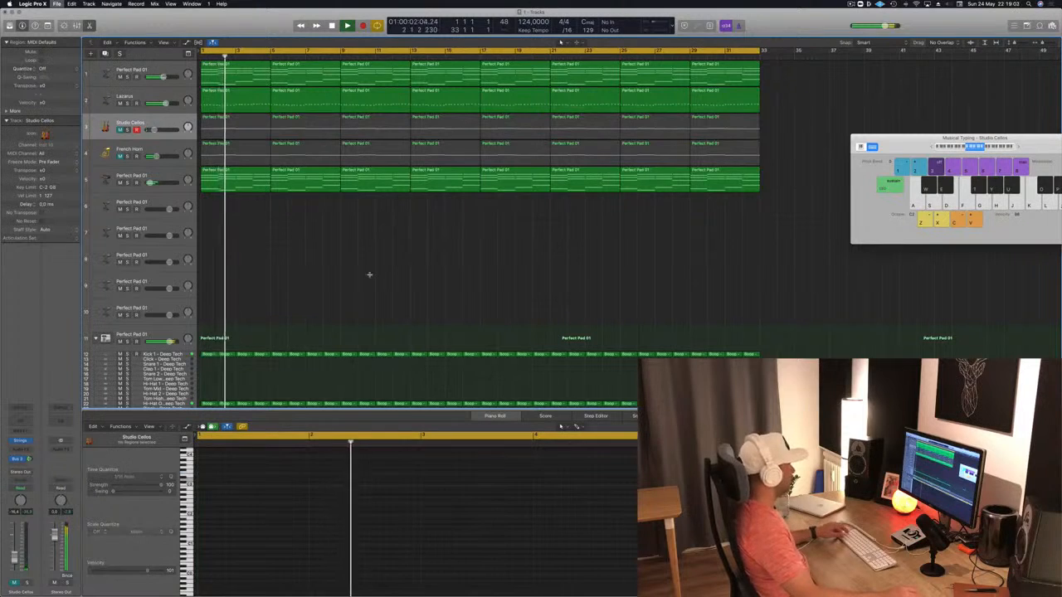
{"action": "key", "text": "super+Right"}
{"action": "key", "text": "super+Left"}
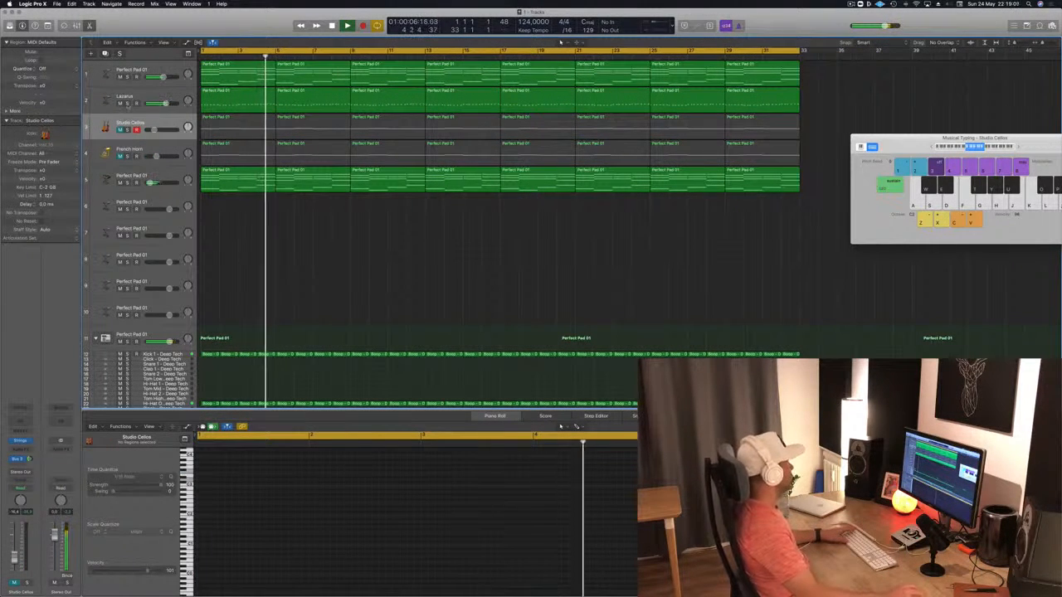
{"action": "left_click", "coordinate": [126, 103]}
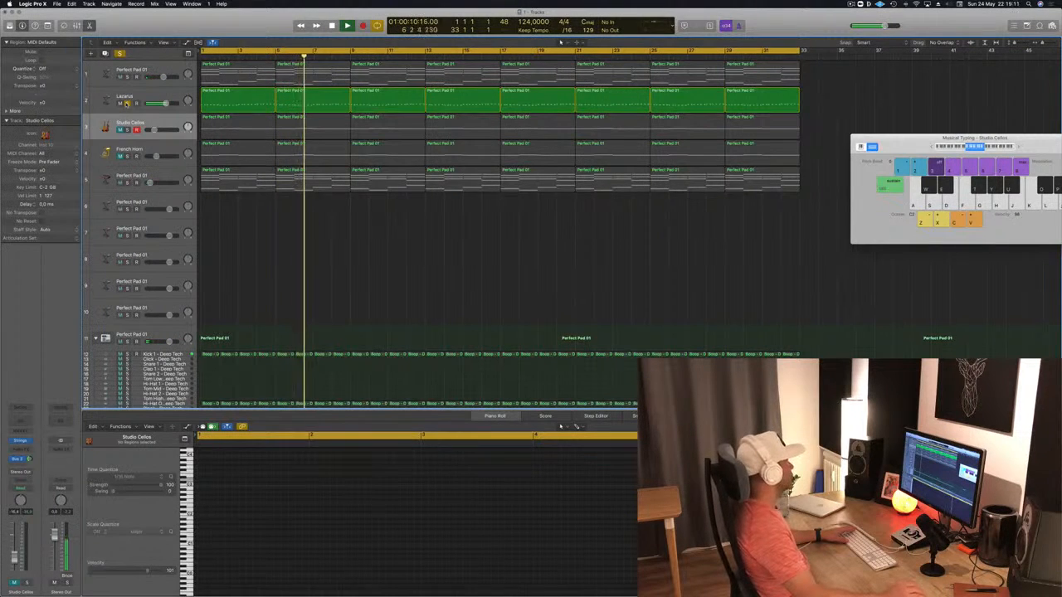
{"action": "left_click", "coordinate": [126, 103]}
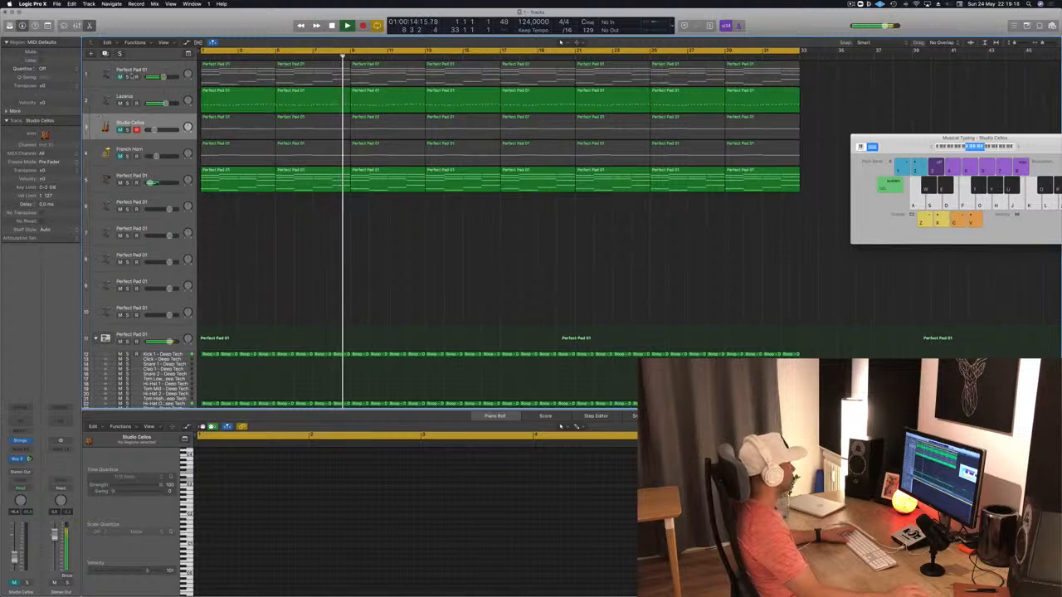
Step: Duplicate the unmuted track 1 pad as an empty track and move the Lazarus track below the track 5 pad
{"action": "left_click", "coordinate": [121, 77]}
{"action": "left_click", "coordinate": [107, 76]}
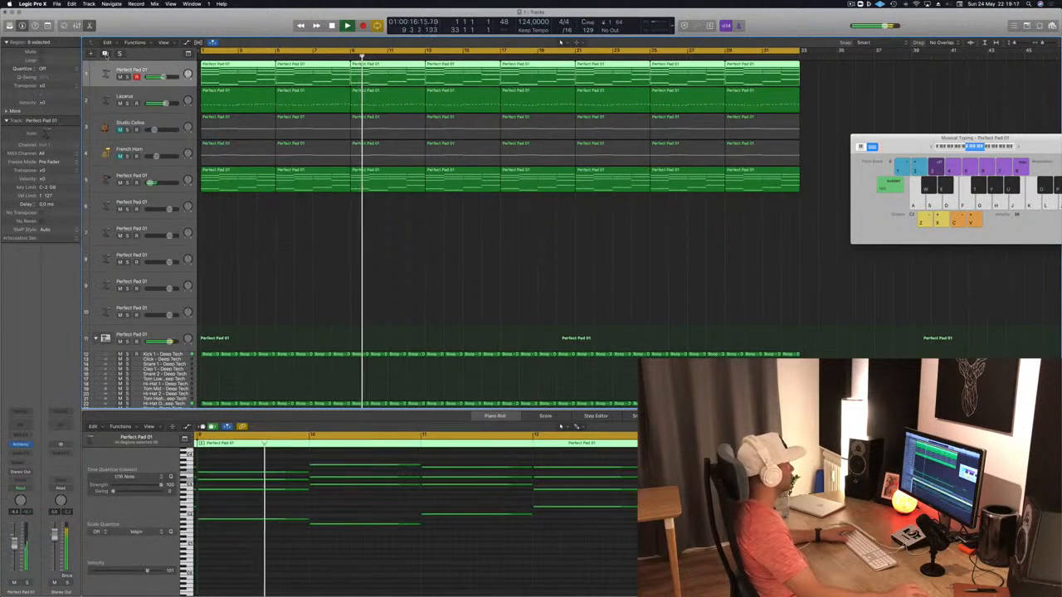
{"action": "key", "text": "super+d"}
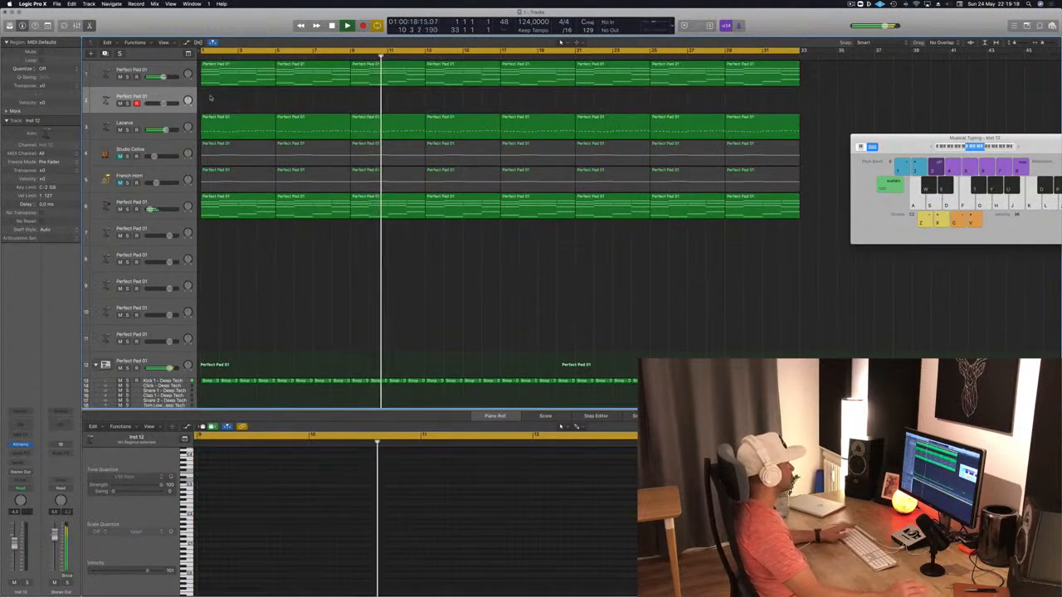
{"action": "left_click_drag", "start_coordinate": [124, 124], "coordinate": [137, 206]}
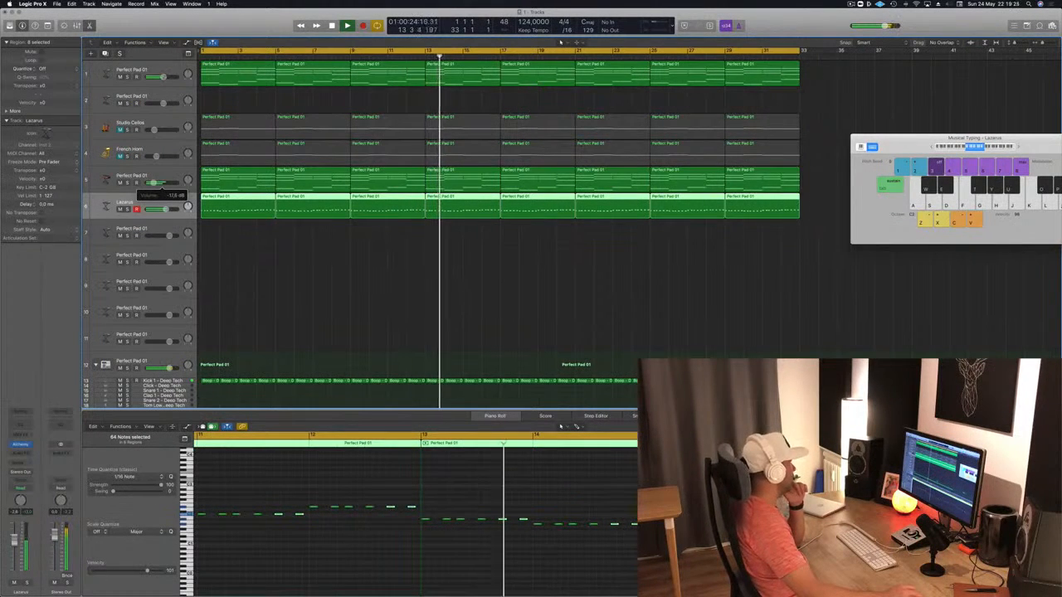
Step: Replay the arrangement from bar 1 and examine the track 5 pad's low-cut and high-cut curve in its Channel EQ
{"action": "key", "text": "Return"}
{"action": "key", "text": "space"}
{"action": "key", "text": "Up"}
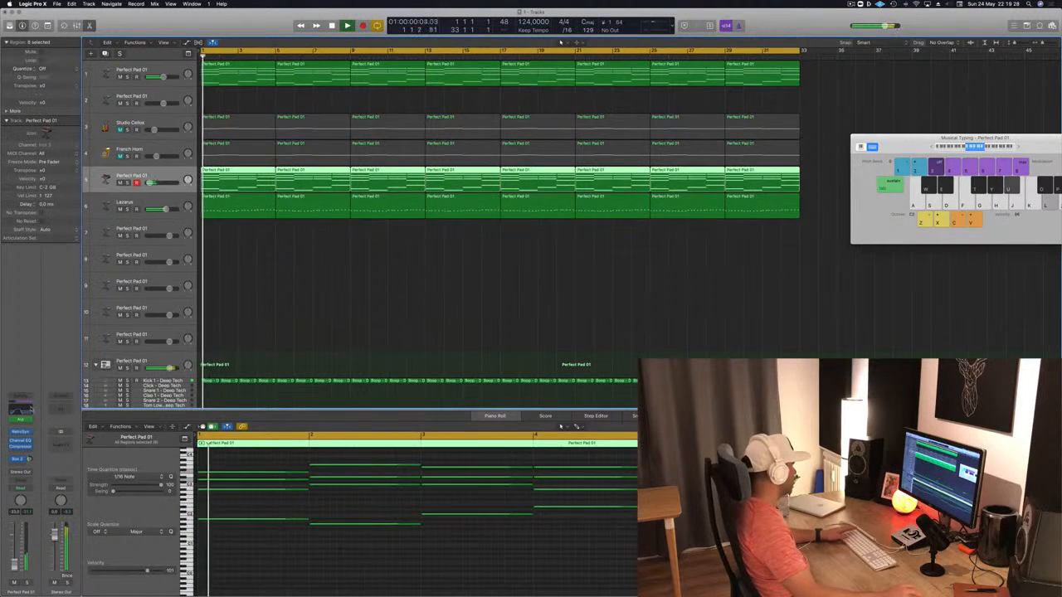
{"action": "key", "text": "v"}
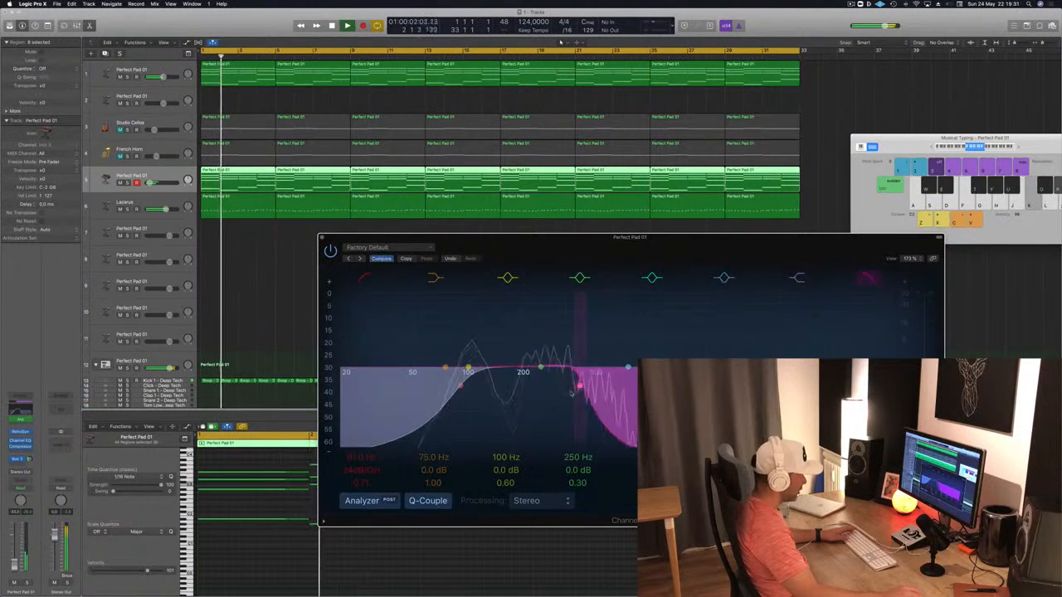
{"action": "key", "text": "Return"}
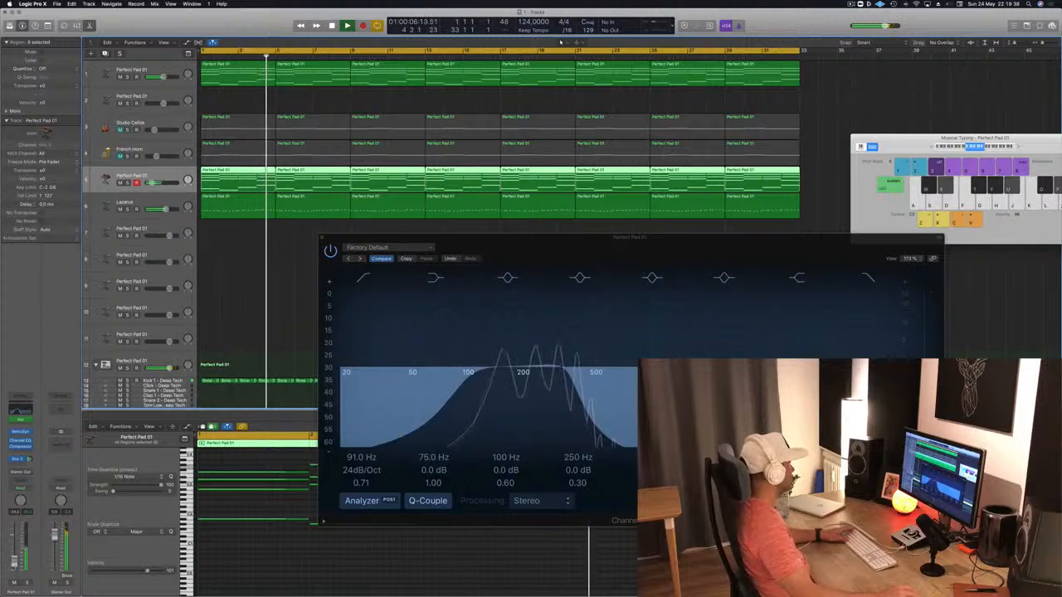
{"action": "left_click", "coordinate": [322, 239]}
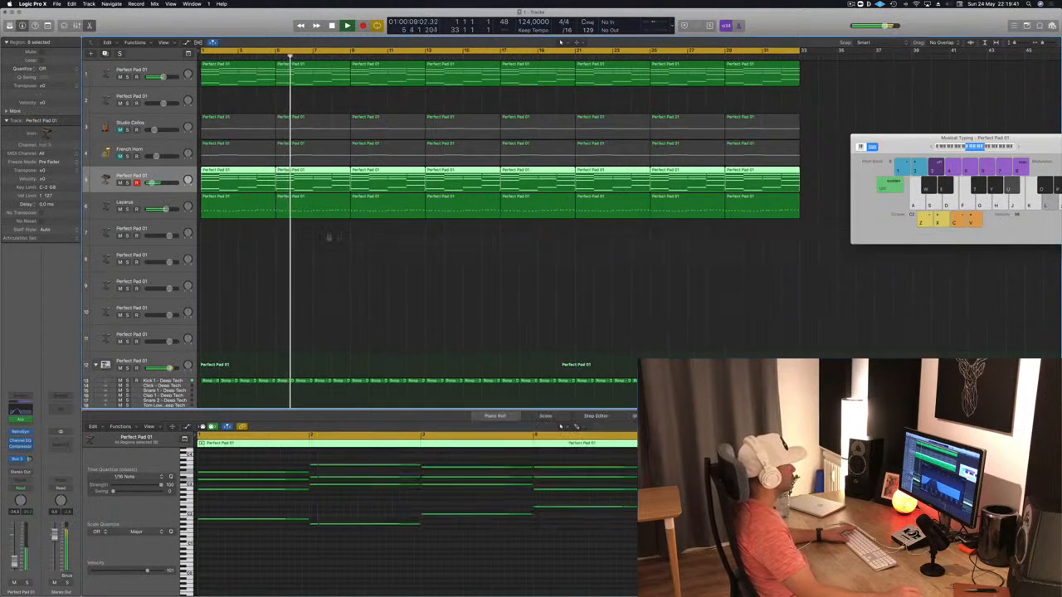
Step: Add a Channel EQ to the track 1 pad, enable and raise its low-cut filter, and close the plug-in windows
{"action": "left_click", "coordinate": [166, 70]}
{"action": "key", "text": "Return"}
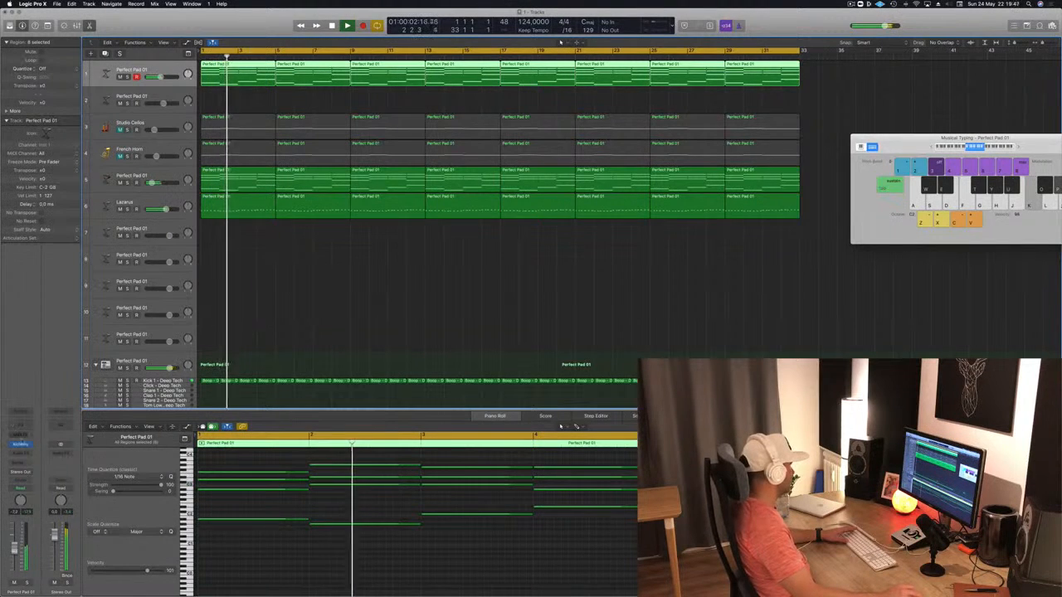
{"action": "left_click", "coordinate": [21, 445]}
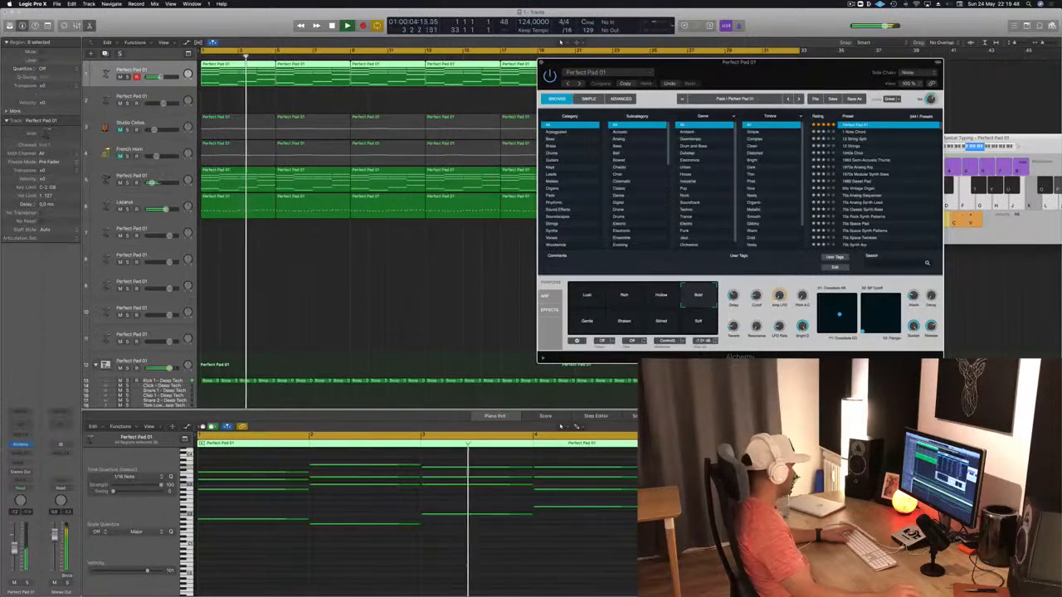
{"action": "left_click", "coordinate": [18, 426]}
{"action": "left_click", "coordinate": [53, 60]}
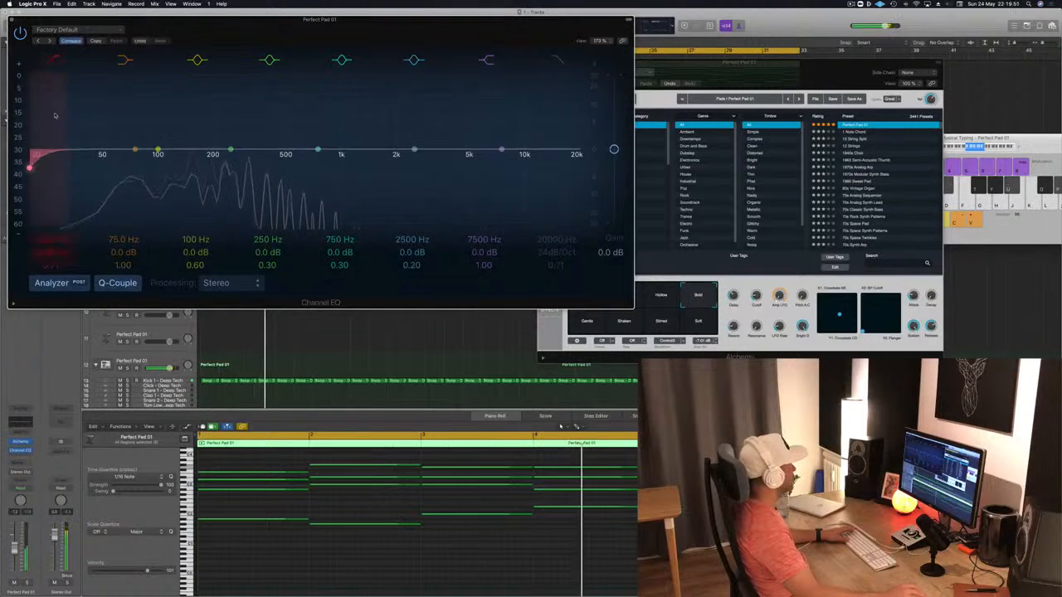
{"action": "left_click_drag", "start_coordinate": [41, 136], "coordinate": [239, 149]}
{"action": "key", "text": "super+w"}
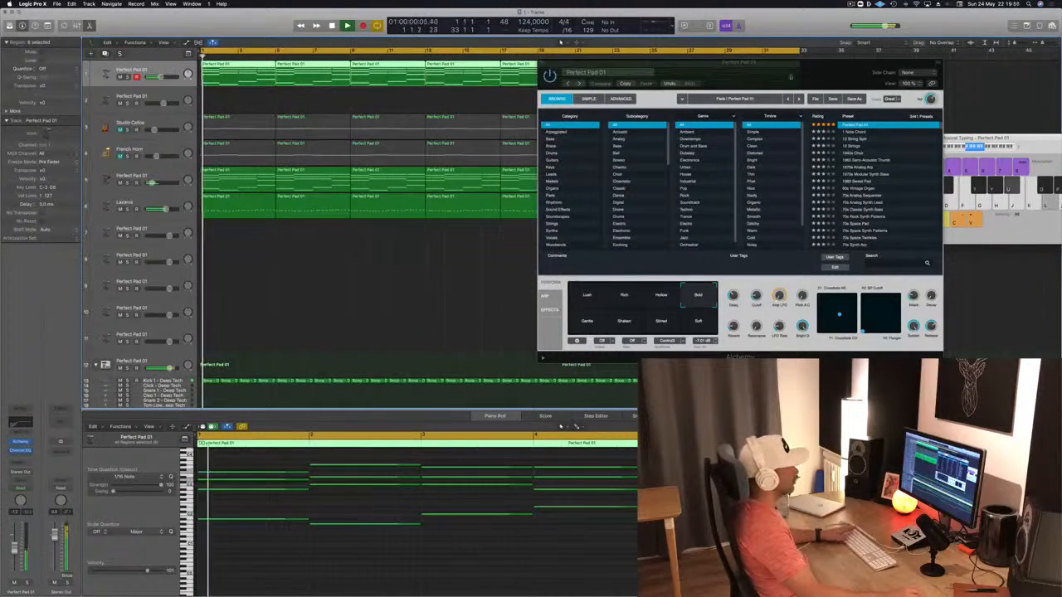
{"action": "key", "text": "super+w"}
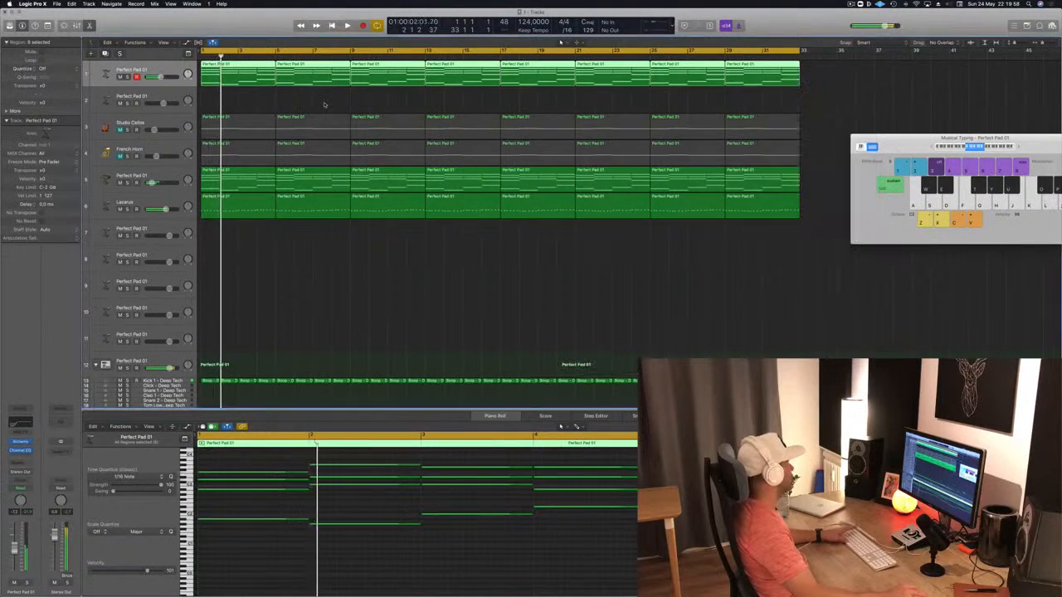
Step: Unmute the Studio Cellos and French Horn tracks and lower their volumes against the mix during playback
{"action": "key", "text": "Down"}
{"action": "key", "text": "Down"}
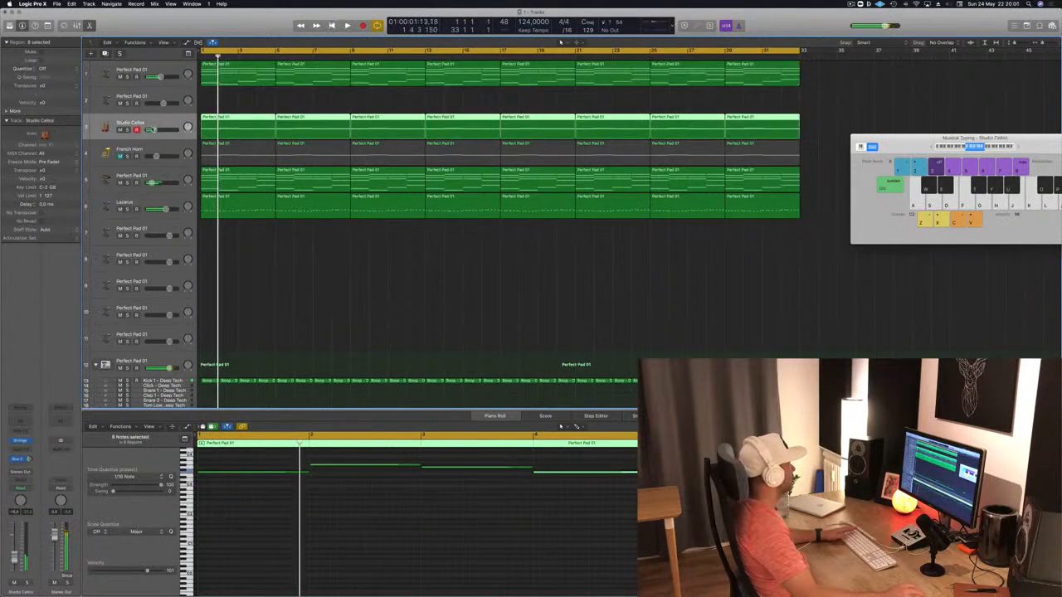
{"action": "key", "text": "space"}
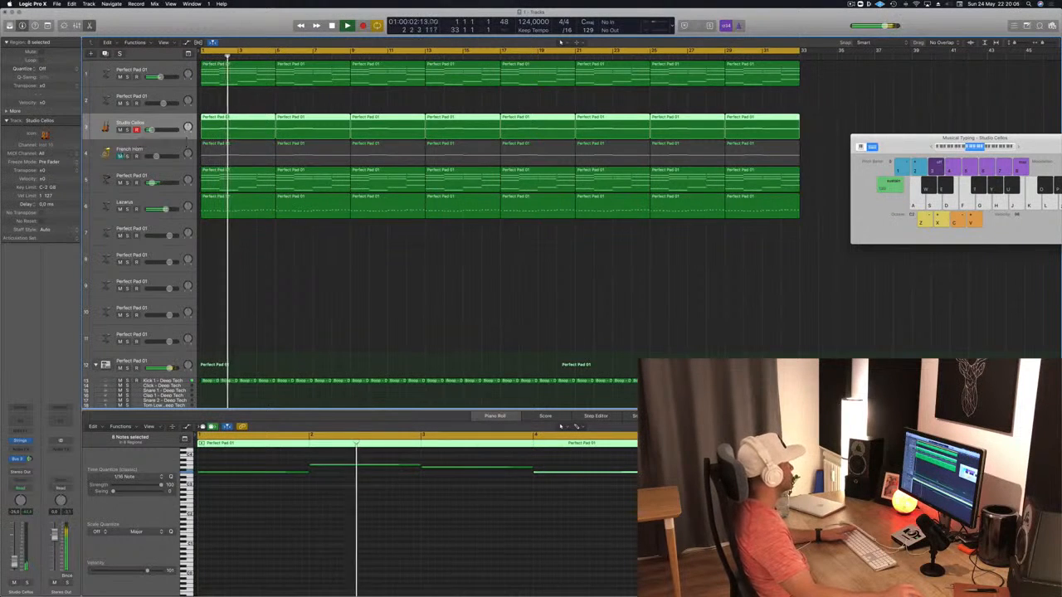
{"action": "key", "text": "Down"}
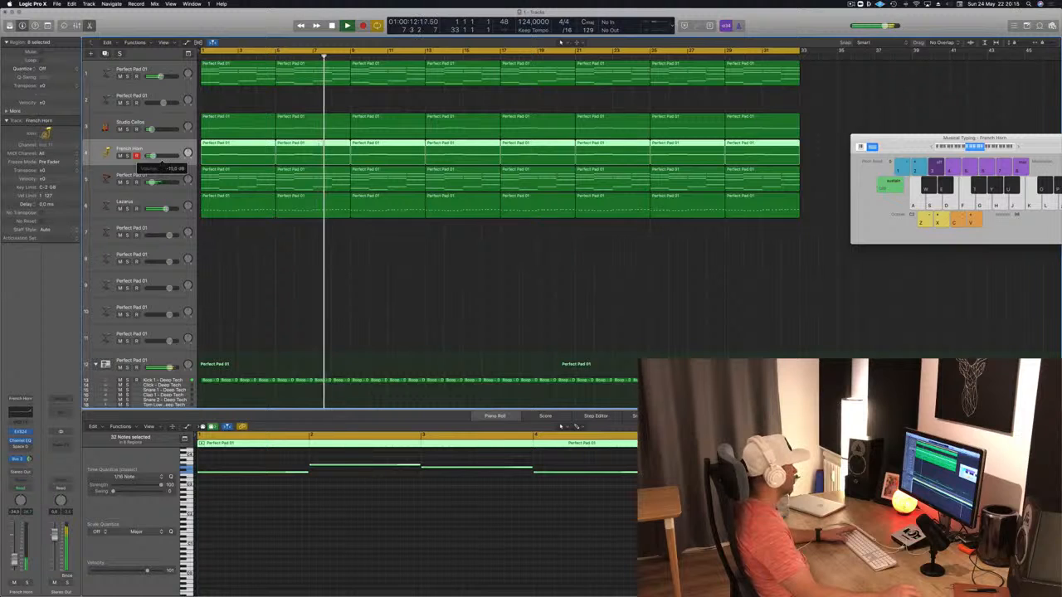
Step: Compare the playing mix with the Lazarus track muted and unmuted
{"action": "left_click", "coordinate": [312, 233]}
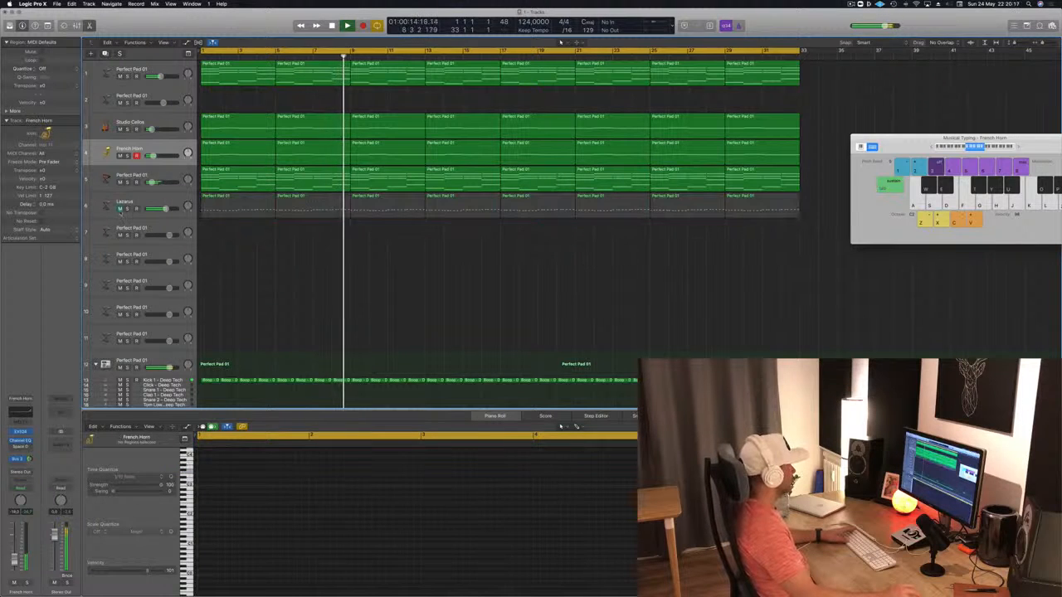
{"action": "left_click", "coordinate": [122, 207]}
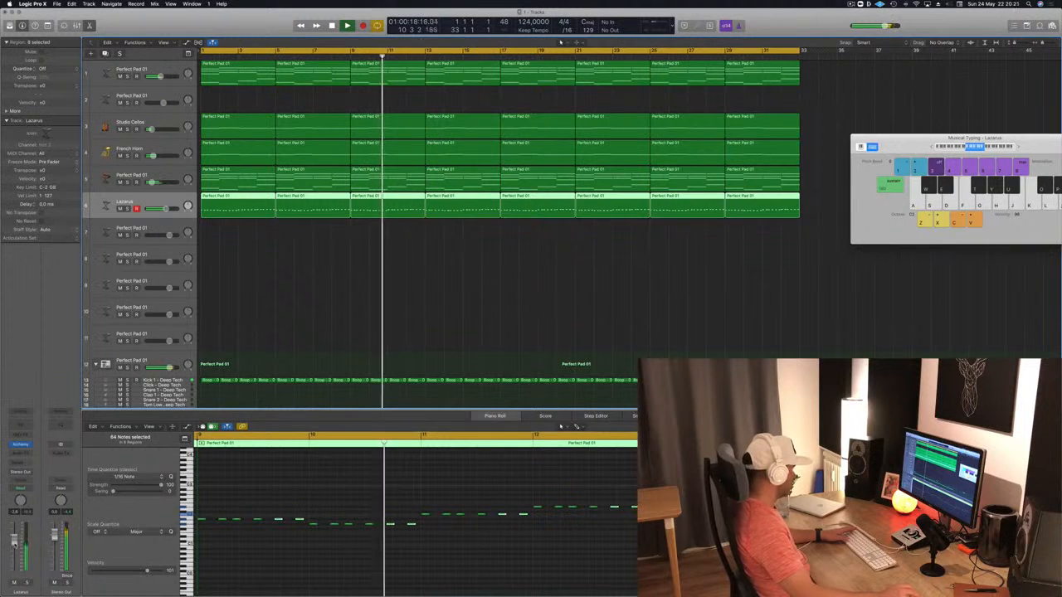
{"action": "left_click", "coordinate": [410, 294]}
Step: Replay the arrangement from the start and check the Kick 1 and open hi-hat channel levels
{"action": "scroll", "coordinate": [366, 302], "scroll_direction": "down", "scroll_amount": 1}
{"action": "scroll", "coordinate": [366, 301], "scroll_direction": "down", "scroll_amount": 5}
{"action": "key", "text": "Return"}
{"action": "left_click", "coordinate": [170, 213]}
{"action": "key", "text": "Return"}
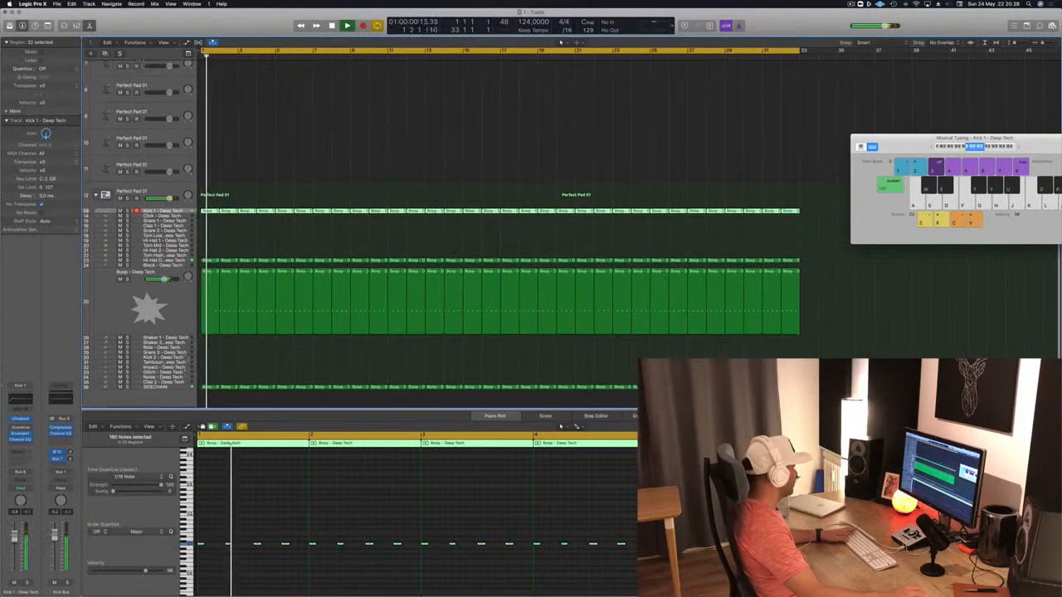
{"action": "left_click", "coordinate": [179, 263]}
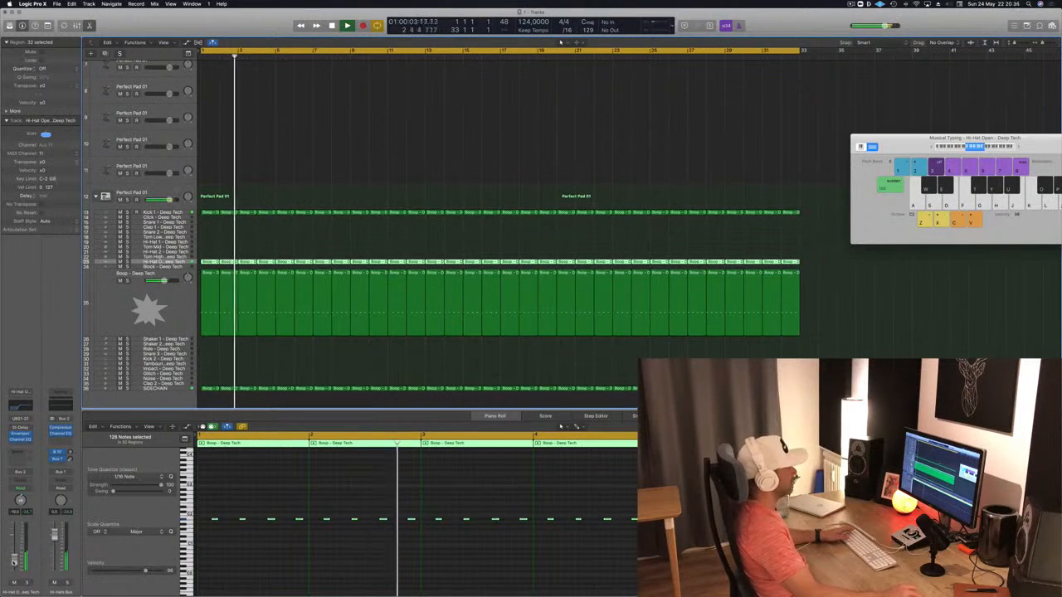
Step: Add a send to Bus 3 (Aux 33) on the empty track 7 pad
{"action": "scroll", "coordinate": [561, 42], "scroll_direction": "up", "scroll_amount": 6}
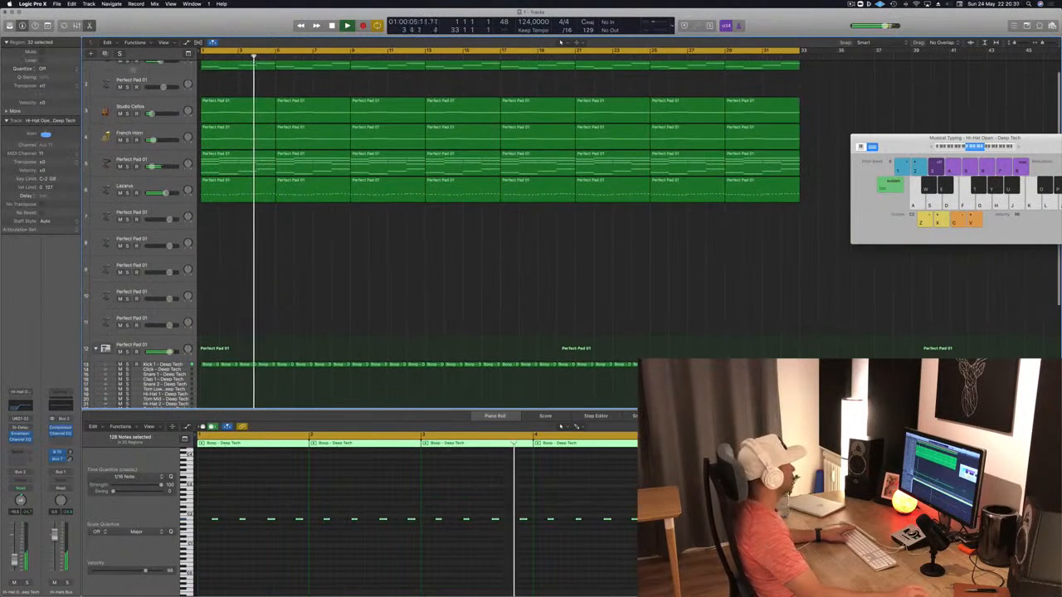
{"action": "left_click", "coordinate": [164, 135]}
{"action": "scroll", "coordinate": [169, 132], "scroll_direction": "up", "scroll_amount": 2}
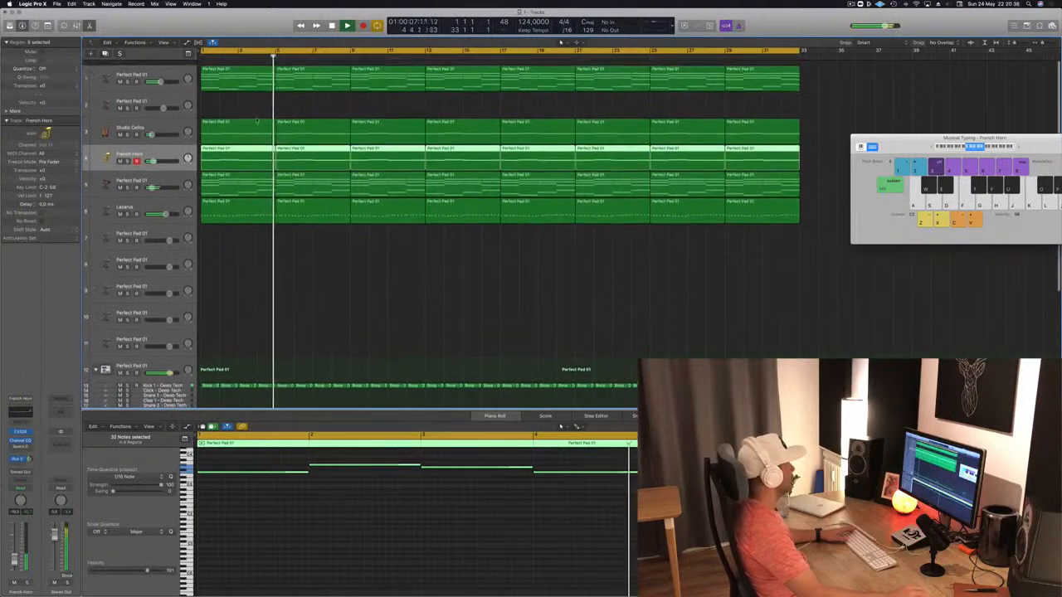
{"action": "left_click", "coordinate": [164, 229]}
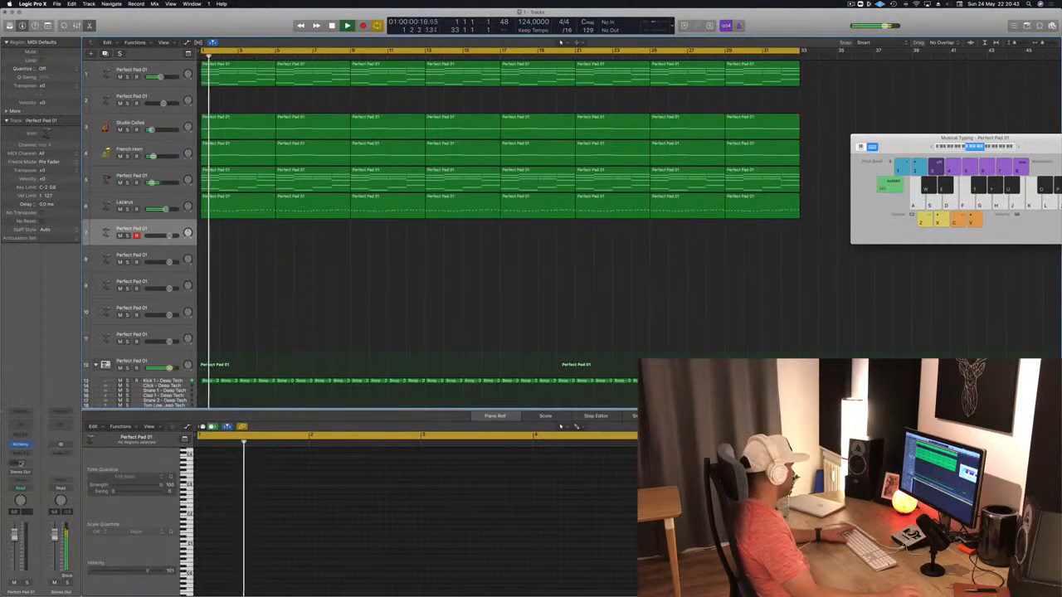
{"action": "left_click", "coordinate": [20, 463]}
{"action": "mouse_move", "coordinate": [25, 475]}
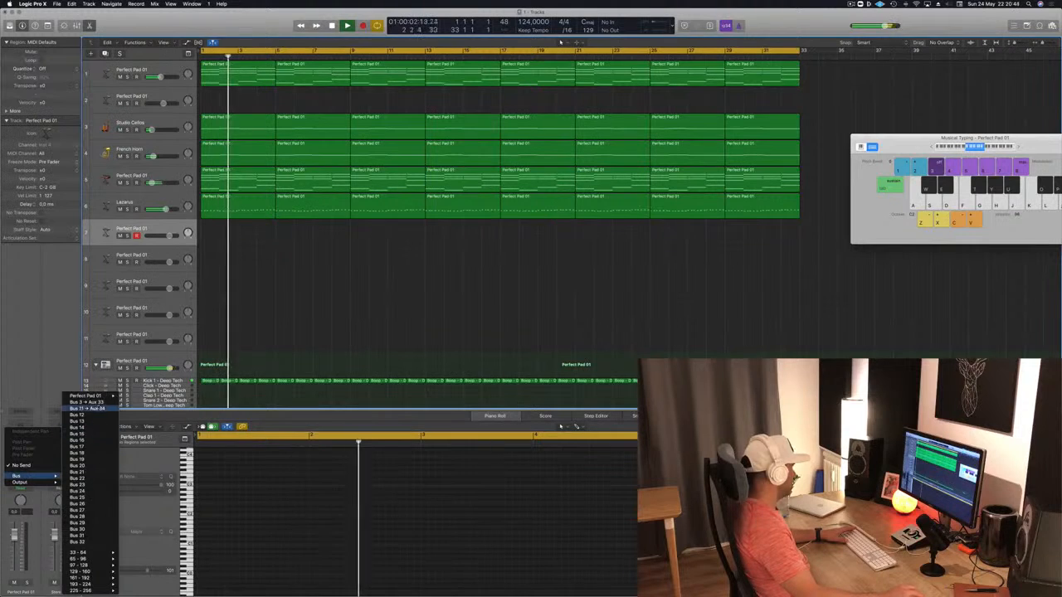
{"action": "left_click", "coordinate": [83, 402]}
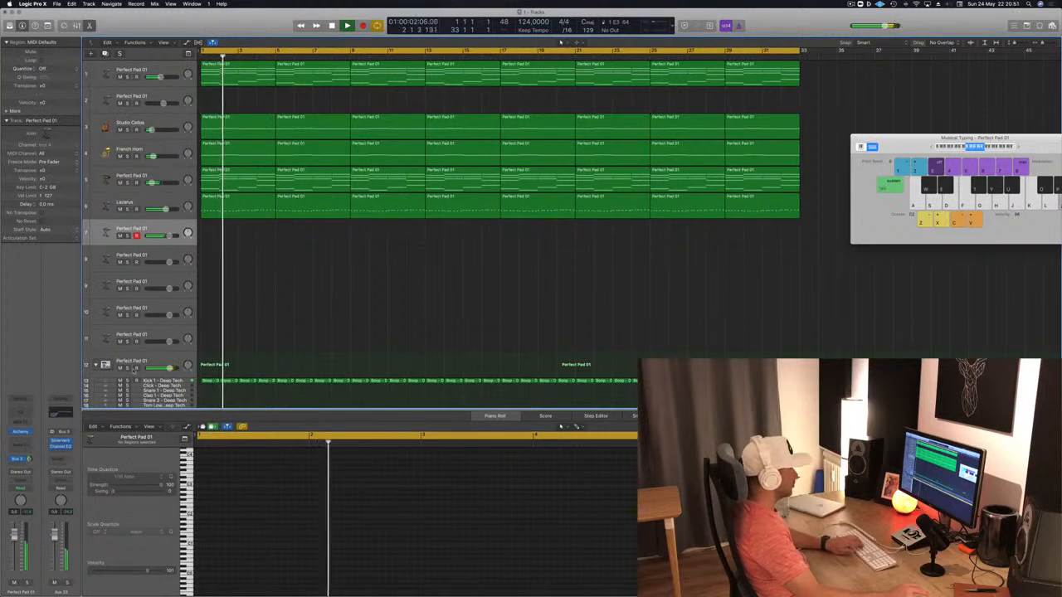
Step: Move the Musical Typing window over the arrangement and add a second send to Bus 12 on the track 7 pad
{"action": "left_click_drag", "start_coordinate": [986, 146], "coordinate": [739, 196]}
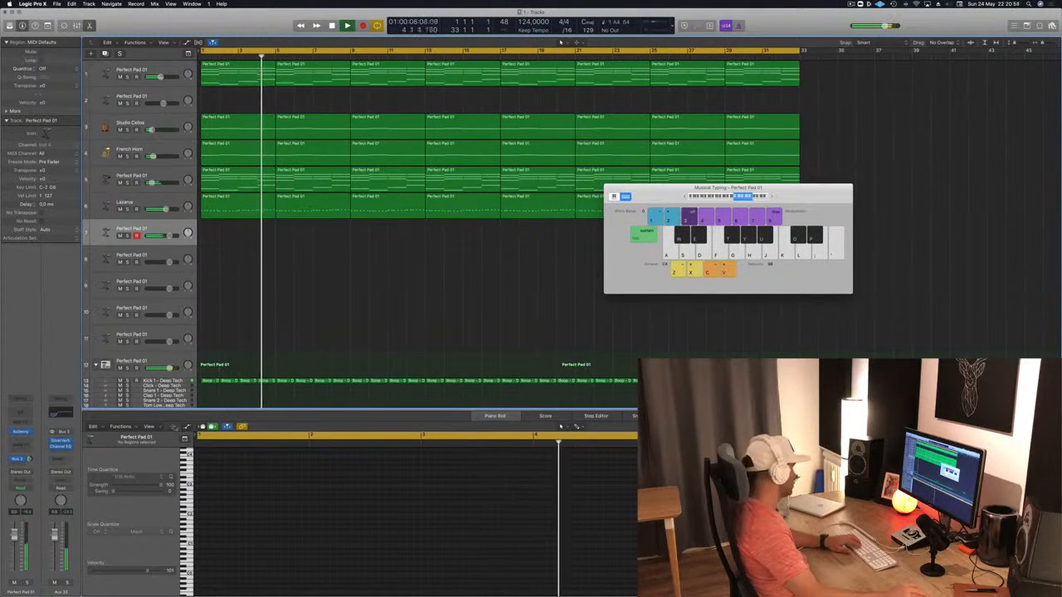
{"action": "left_click", "coordinate": [18, 459]}
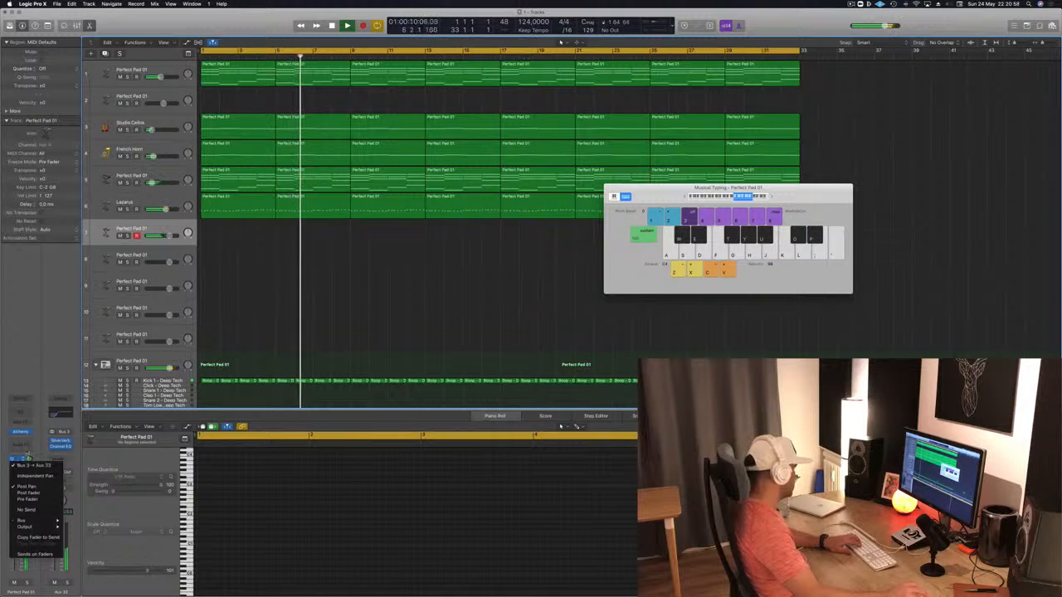
{"action": "left_click", "coordinate": [28, 459]}
{"action": "left_click", "coordinate": [19, 460]}
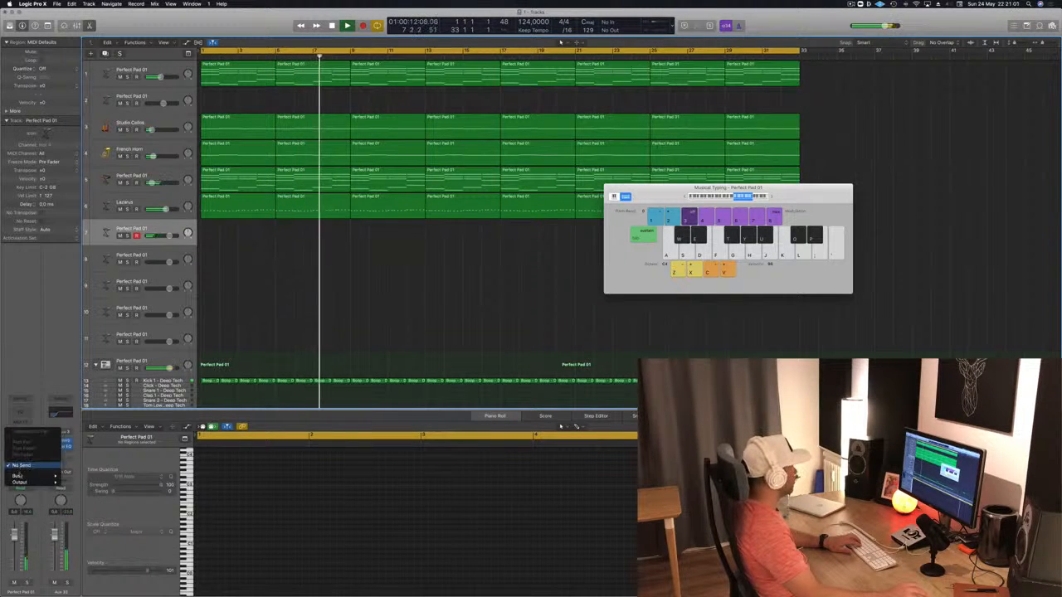
{"action": "mouse_move", "coordinate": [25, 477]}
{"action": "left_click", "coordinate": [94, 415]}
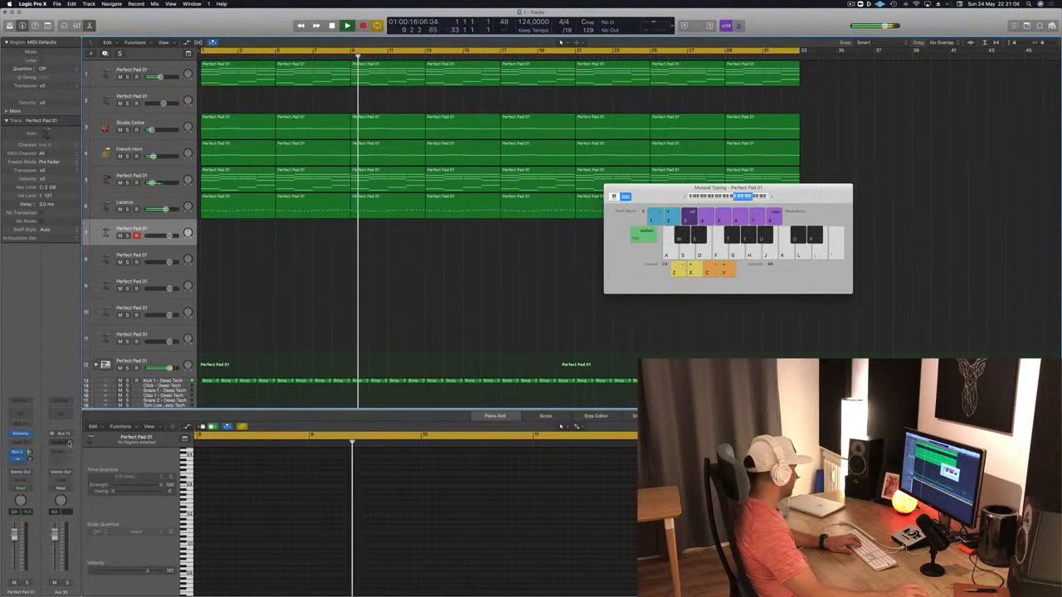
Step: Insert a stereo Tape Delay on the Bus 12 aux channel
{"action": "left_click", "coordinate": [60, 445]}
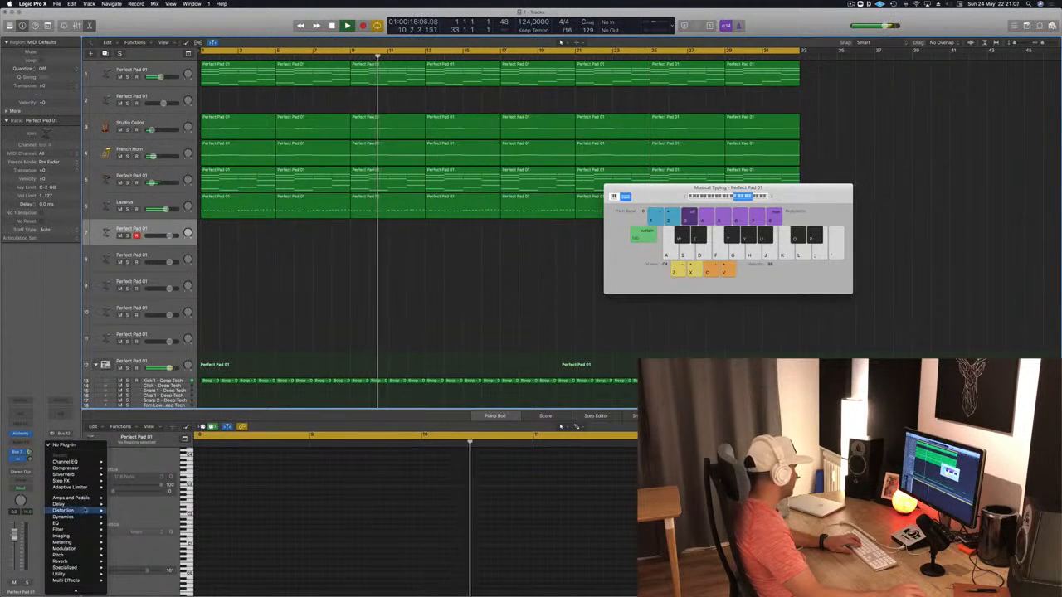
{"action": "mouse_move", "coordinate": [83, 503]}
{"action": "mouse_move", "coordinate": [145, 529]}
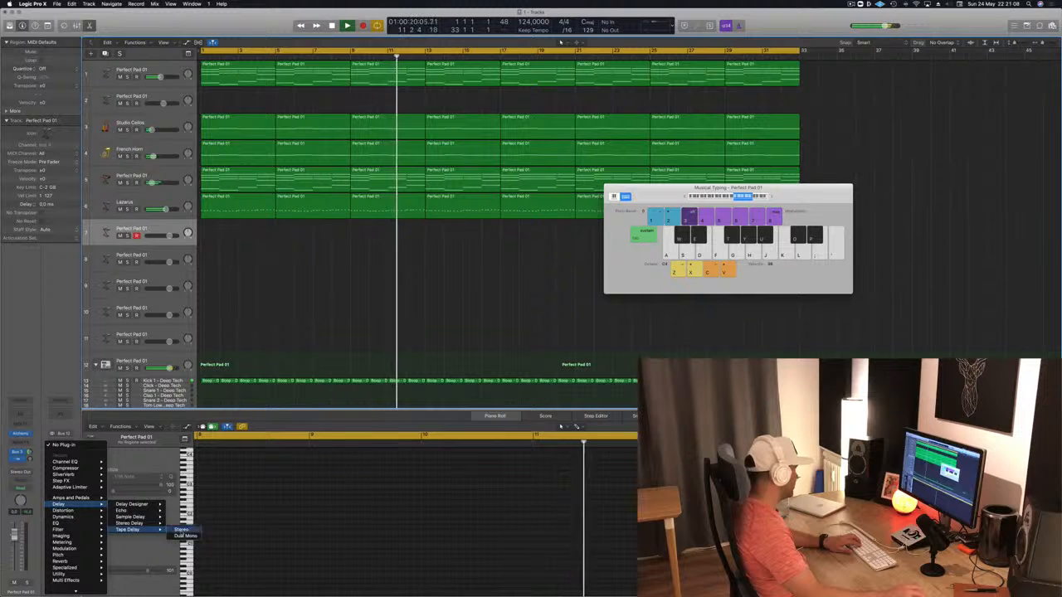
{"action": "left_click", "coordinate": [180, 529]}
Step: Load the 1/8 Note Triplet preset in the Tape Delay and move its window away from the track list
{"action": "left_click", "coordinate": [84, 29]}
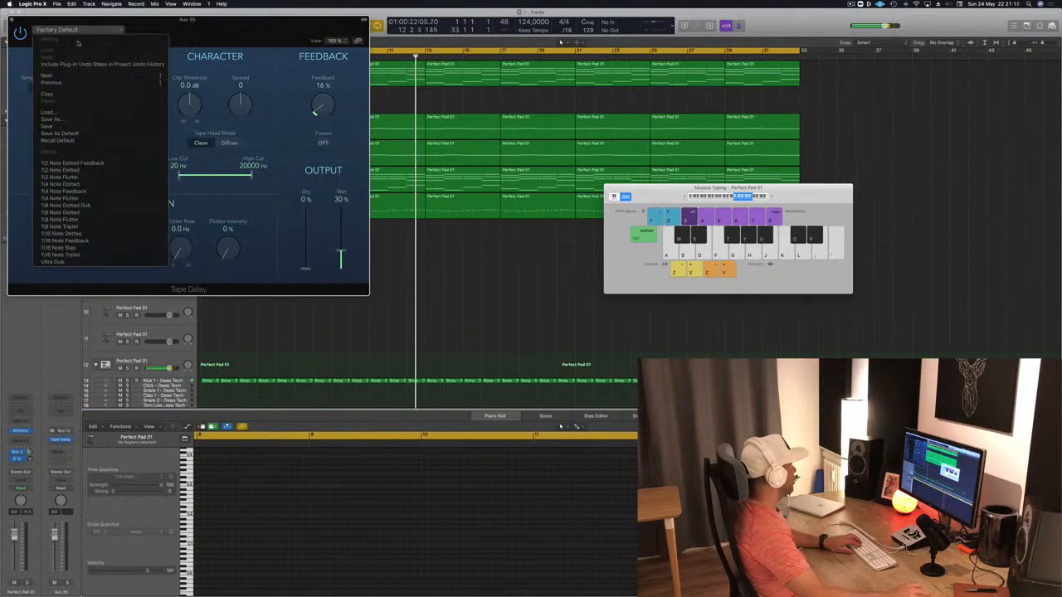
{"action": "left_click", "coordinate": [66, 226]}
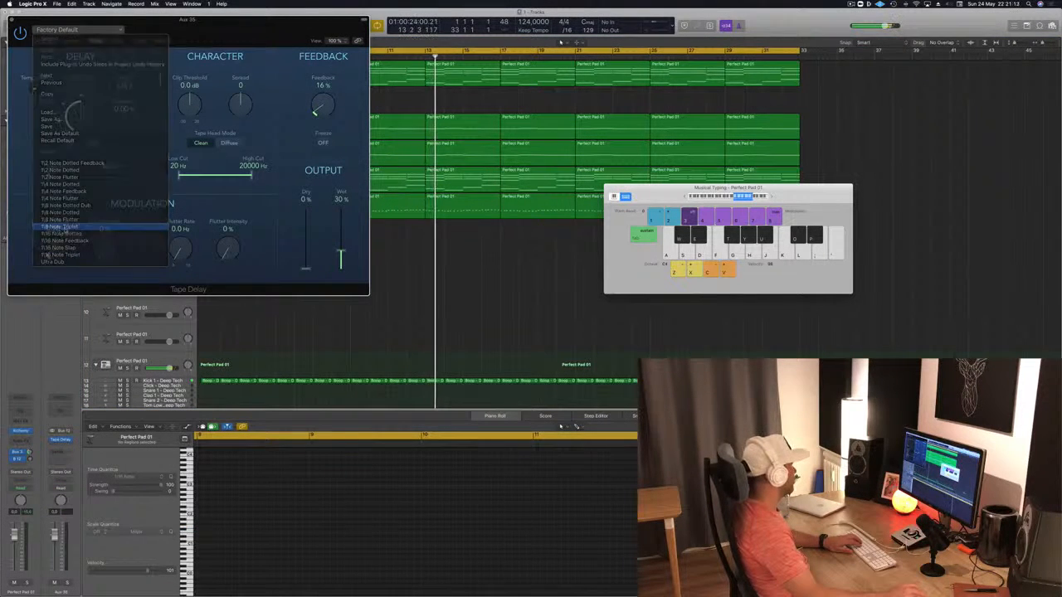
{"action": "left_click_drag", "start_coordinate": [304, 32], "coordinate": [828, 59]}
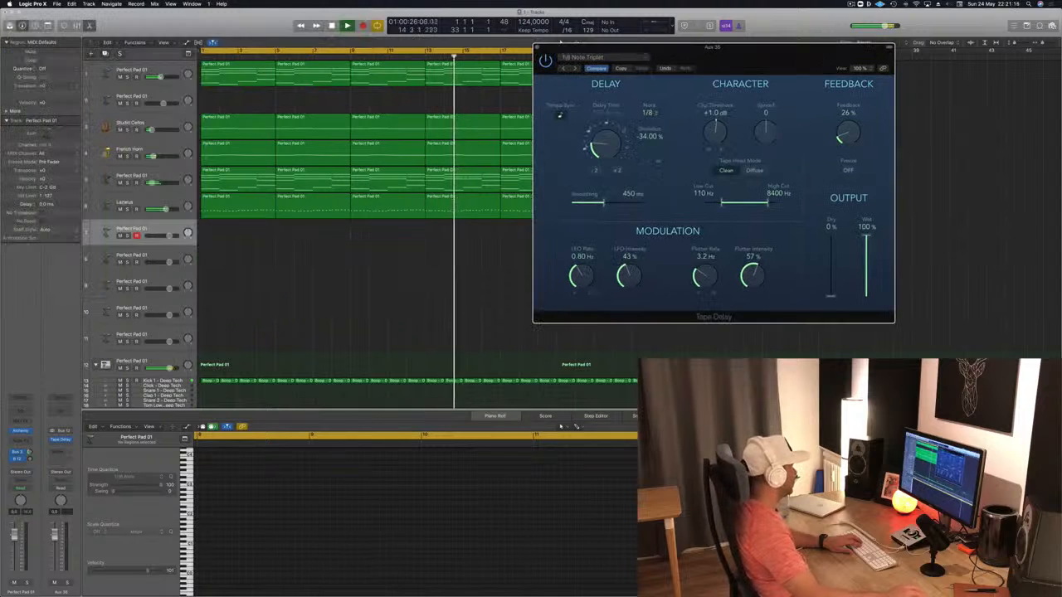
{"action": "left_click", "coordinate": [560, 40]}
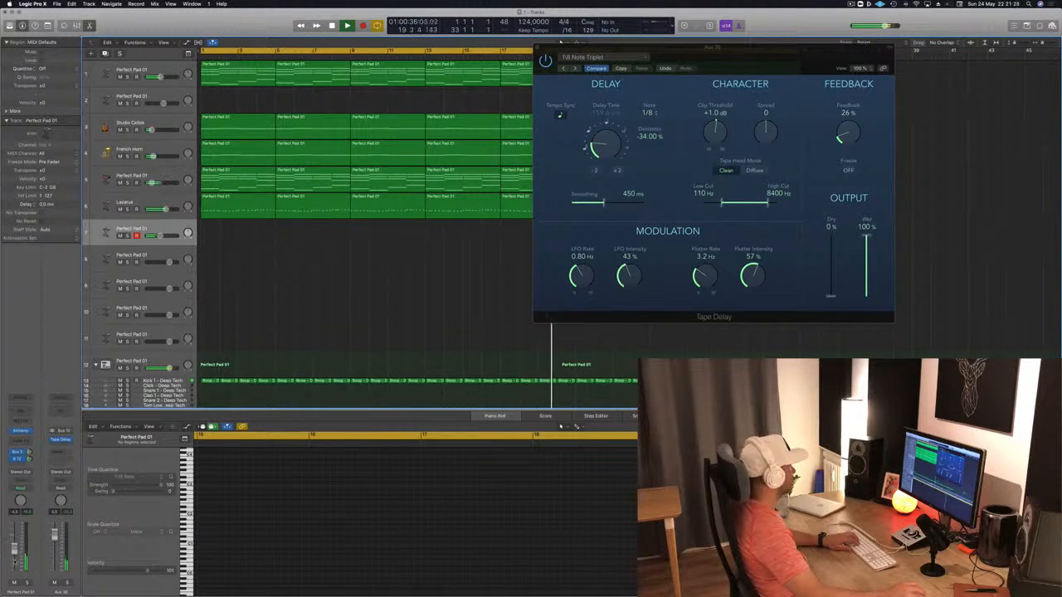
Step: Mute the Studio Cellos and French Horn tracks
{"action": "left_click", "coordinate": [121, 130]}
{"action": "left_click", "coordinate": [120, 156]}
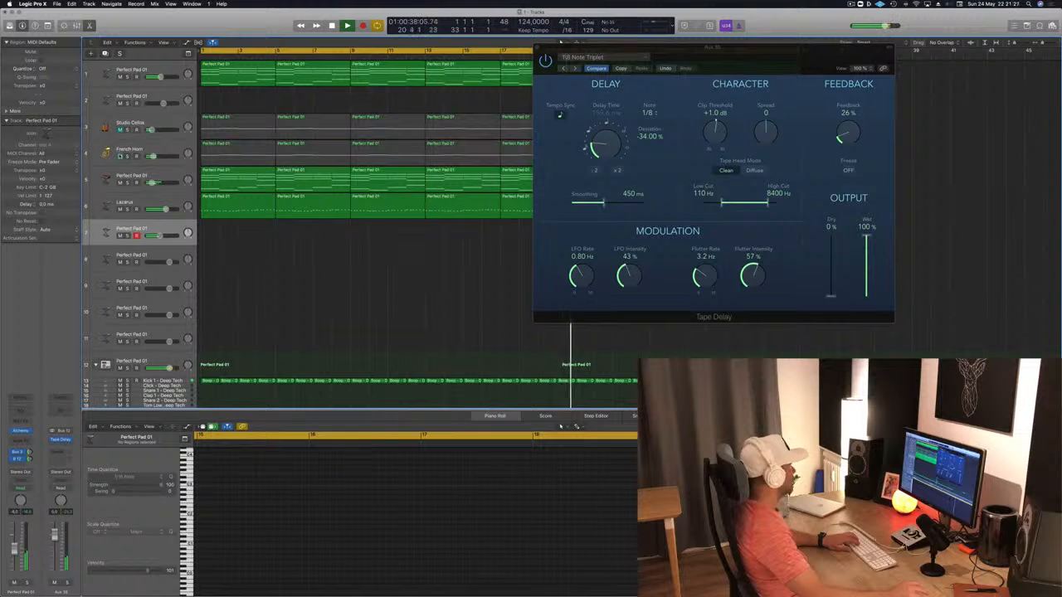
Step: Open the Alchemy synth of the track 7 pad and arrange its window beside the Tape Delay window
{"action": "left_click_drag", "start_coordinate": [691, 67], "coordinate": [851, 90]}
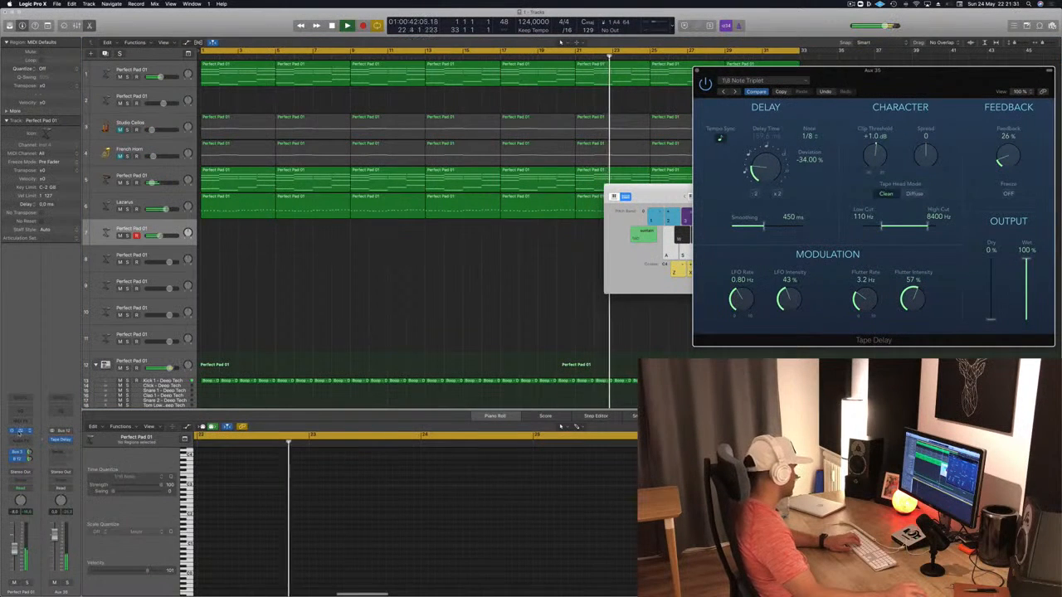
{"action": "left_click", "coordinate": [21, 431]}
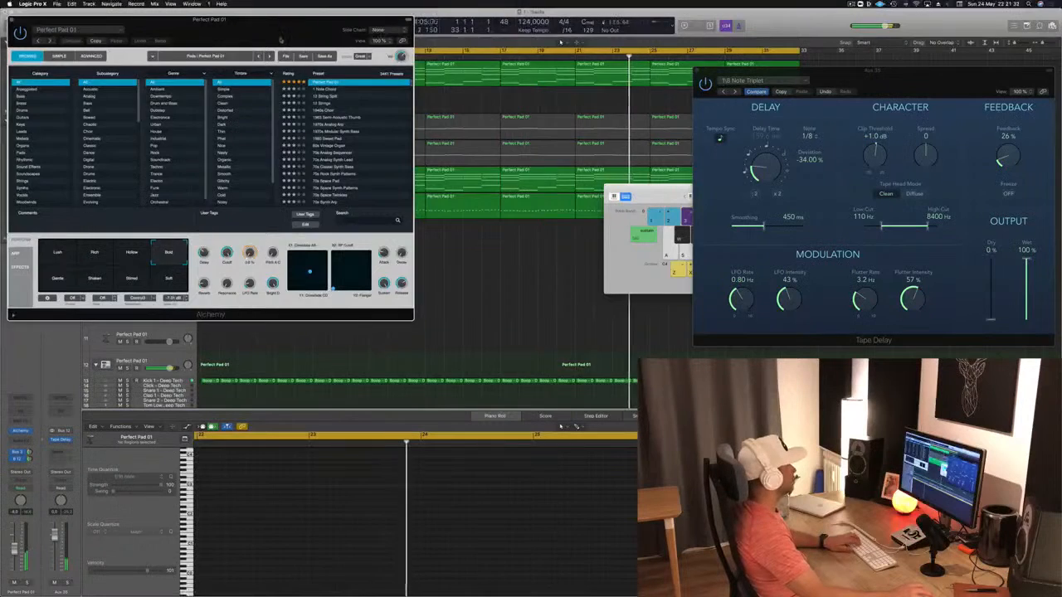
{"action": "left_click_drag", "start_coordinate": [239, 20], "coordinate": [541, 90]}
Step: Try the Stirred and Gentle snapshots of Perfect Pad 01 and the Deep Metallic snapshot of a starred synth preset
{"action": "left_click", "coordinate": [428, 350]}
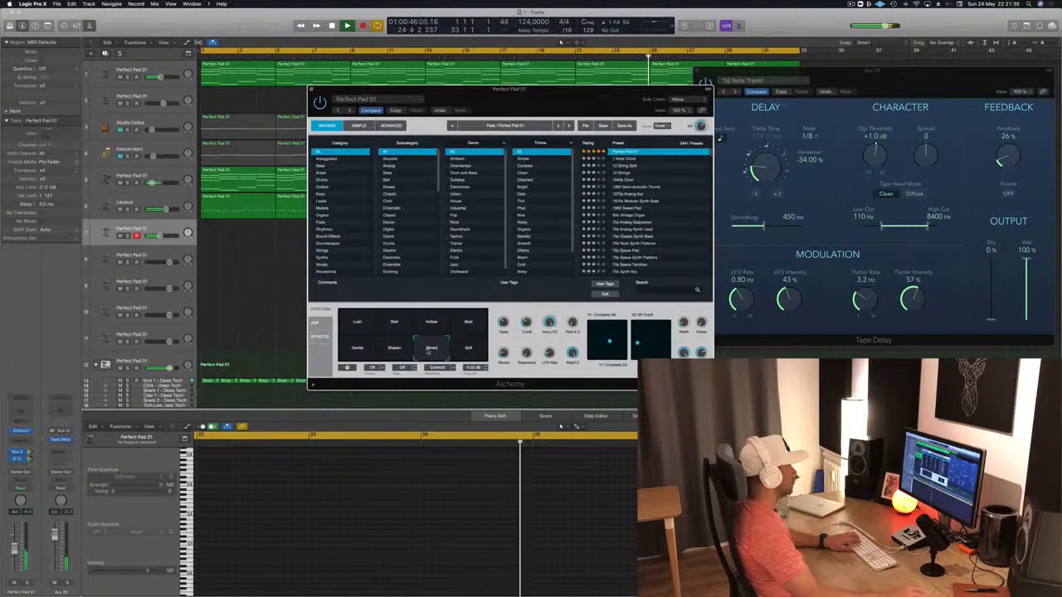
{"action": "left_click", "coordinate": [469, 351]}
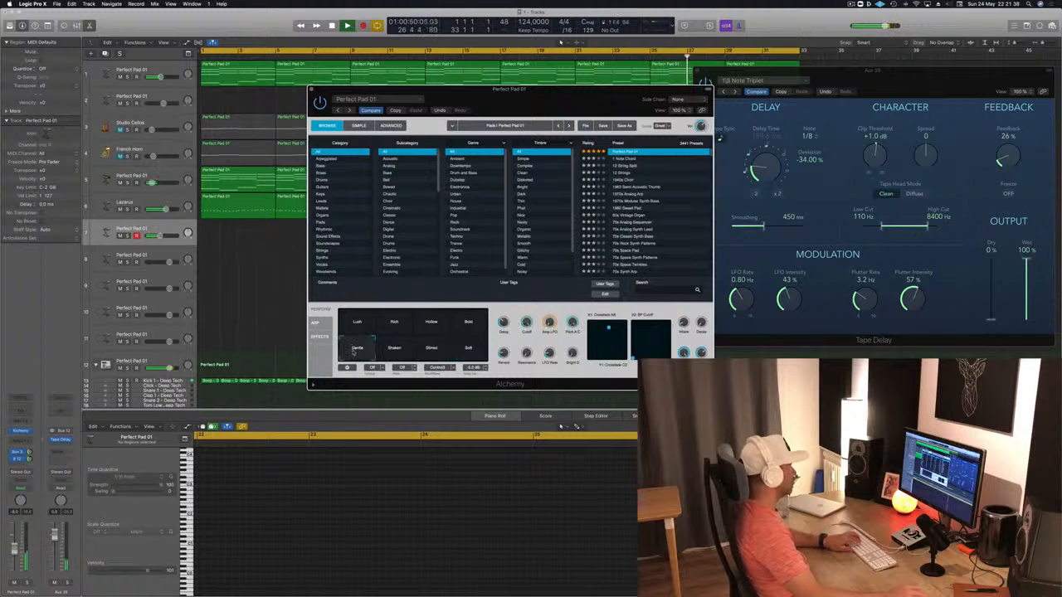
{"action": "scroll", "coordinate": [696, 188], "scroll_direction": "up", "scroll_amount": 2}
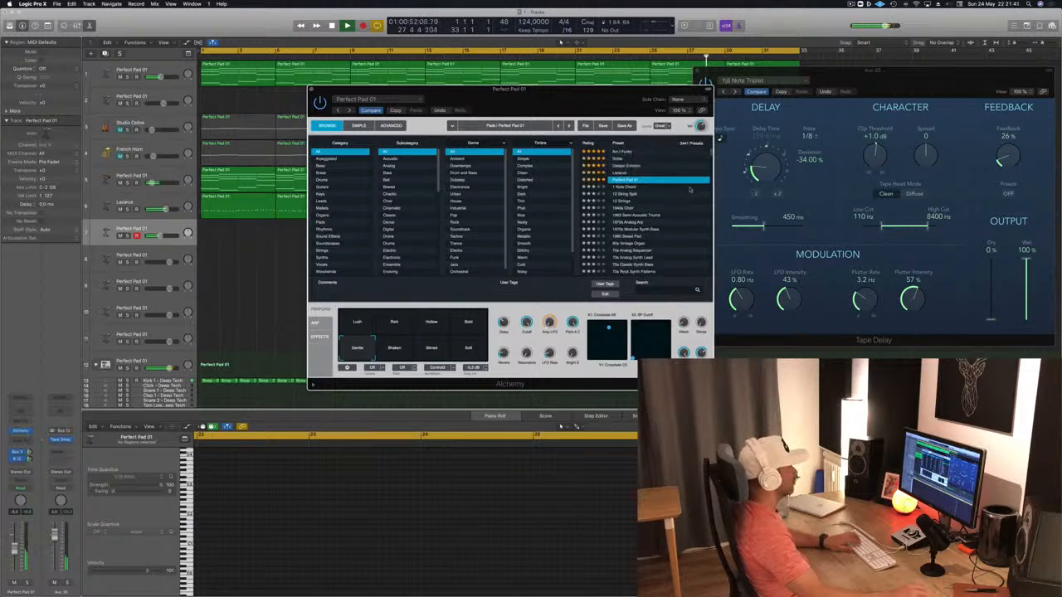
{"action": "left_click", "coordinate": [624, 159]}
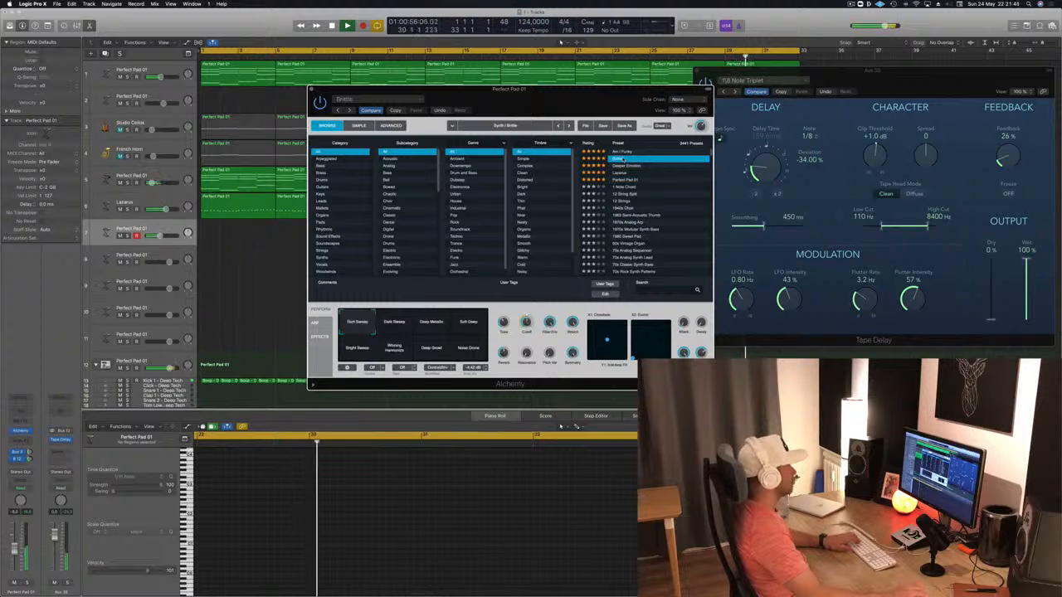
{"action": "left_click", "coordinate": [425, 334]}
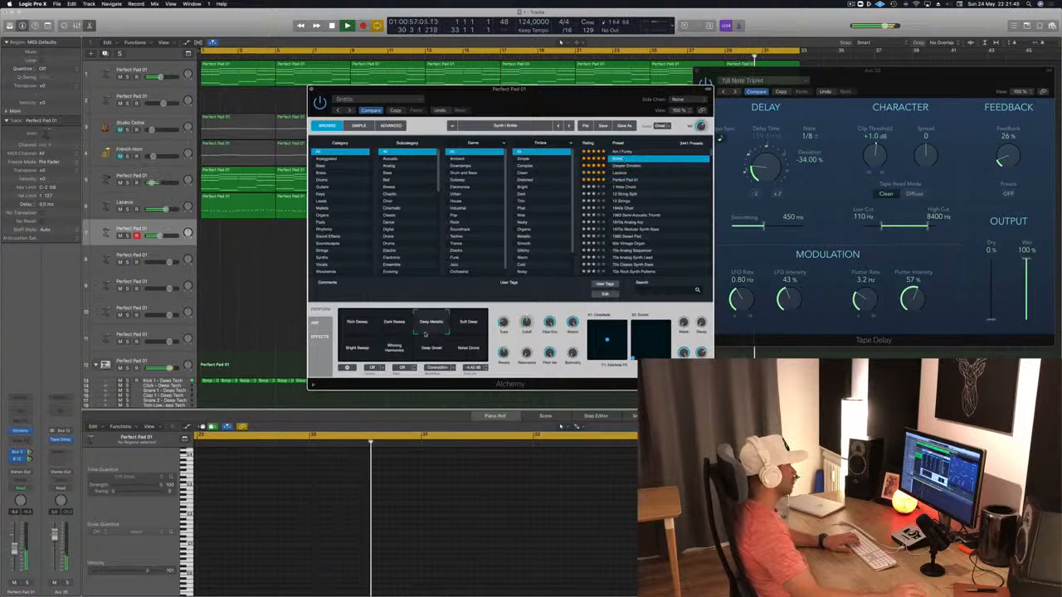
Step: Try the Deeper Emotion preset in Alchemy with its Vocal and Broken String snapshots
{"action": "left_click", "coordinate": [634, 166]}
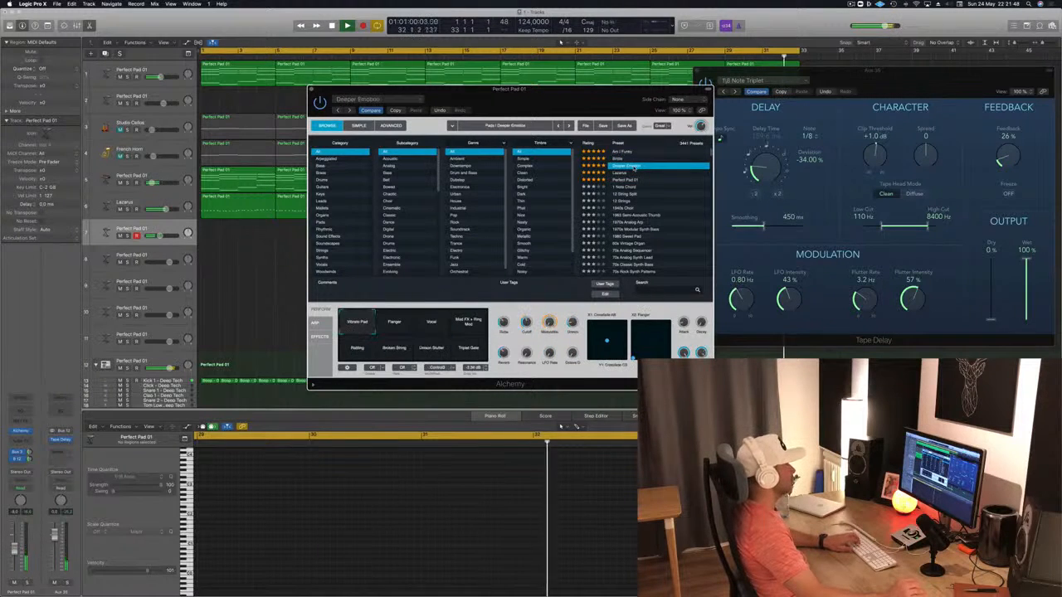
{"action": "left_click", "coordinate": [432, 327]}
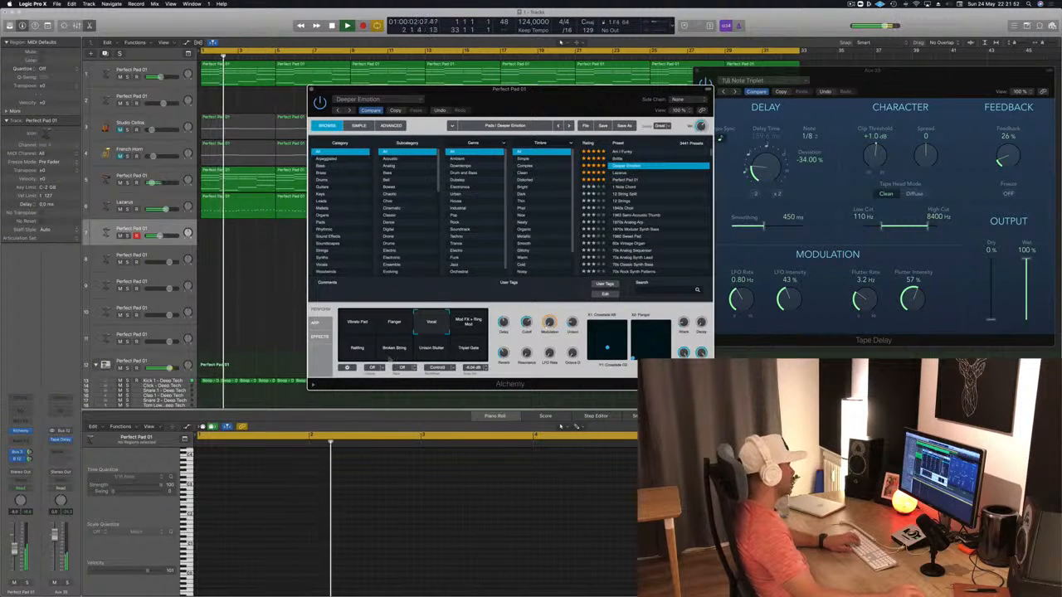
{"action": "left_click_drag", "start_coordinate": [582, 98], "coordinate": [432, 163]}
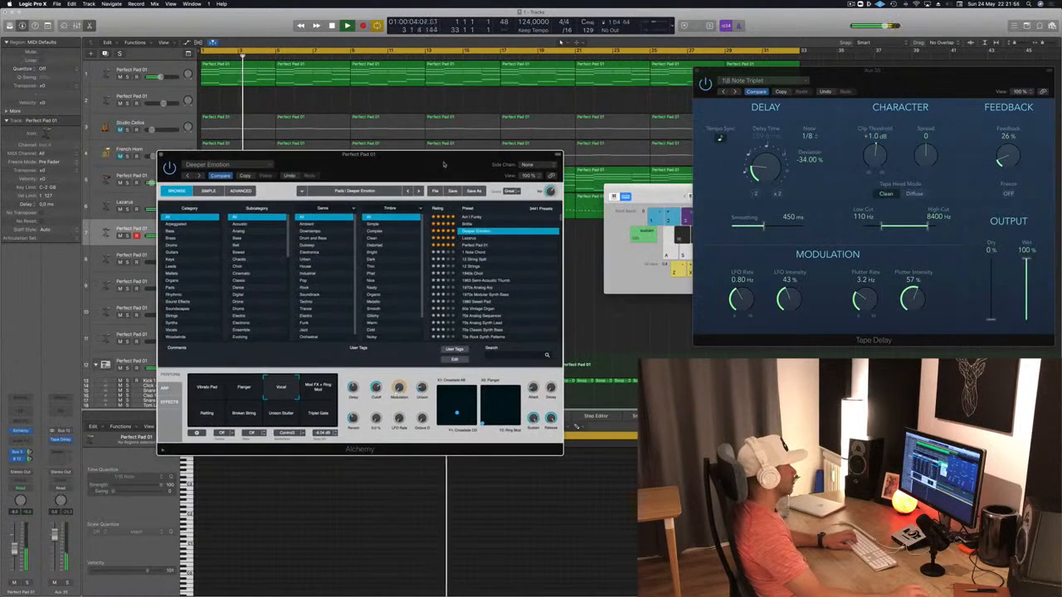
{"action": "left_click", "coordinate": [640, 195]}
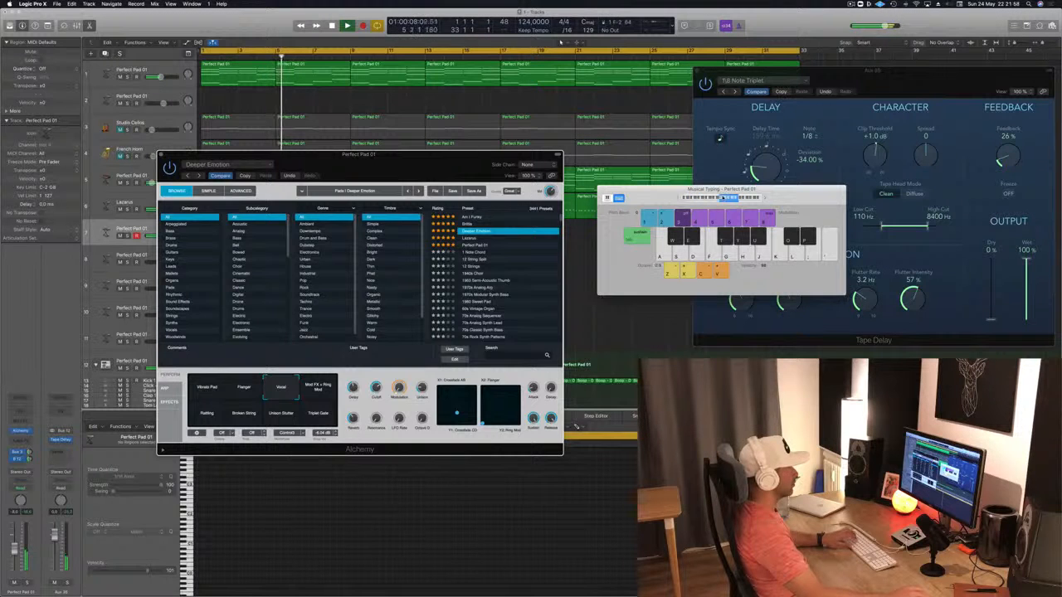
{"action": "left_click_drag", "start_coordinate": [452, 164], "coordinate": [782, 189]}
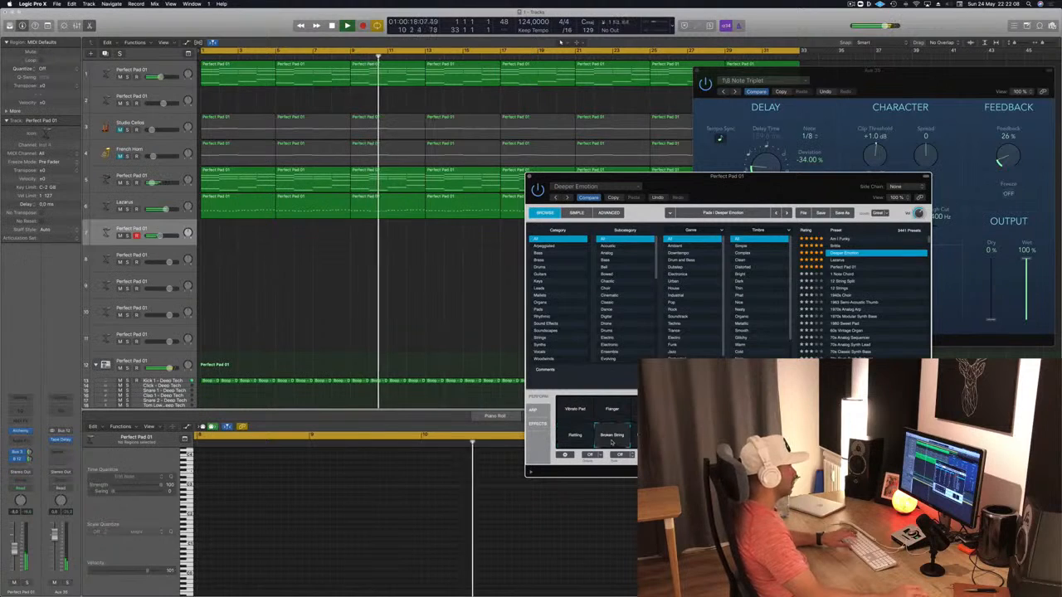
{"action": "left_click", "coordinate": [571, 409]}
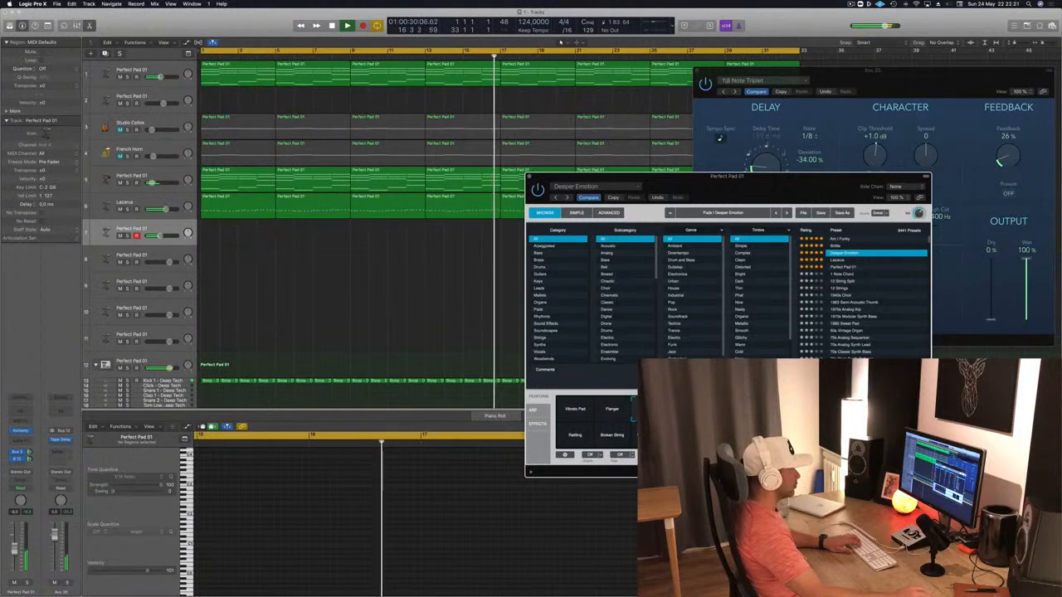
Step: Load the Perfect Pad 01 preset on track 7 and record a melody of about 12 bars from bar 1
{"action": "left_click", "coordinate": [846, 267]}
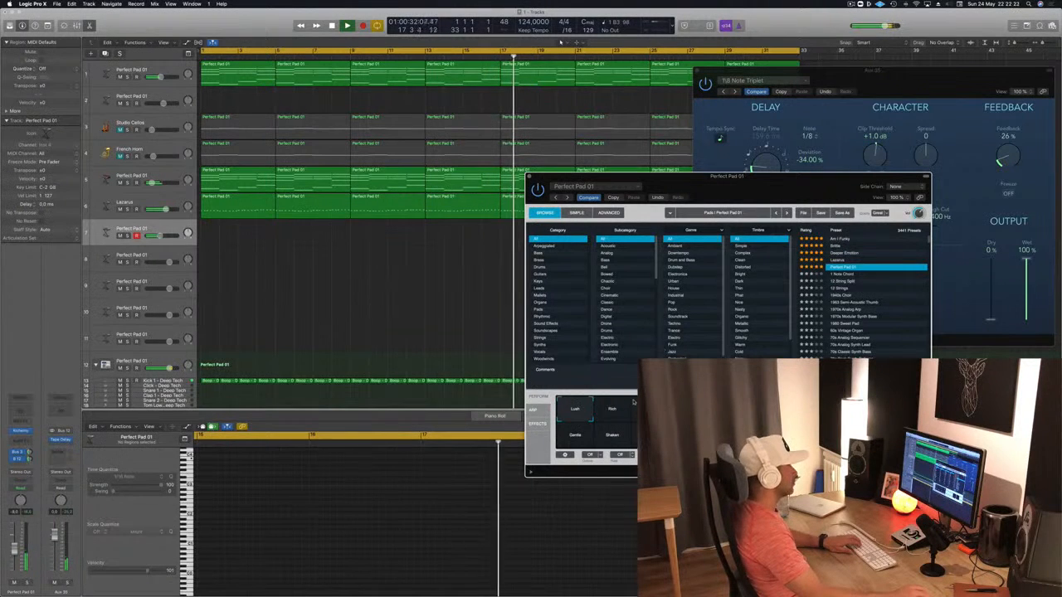
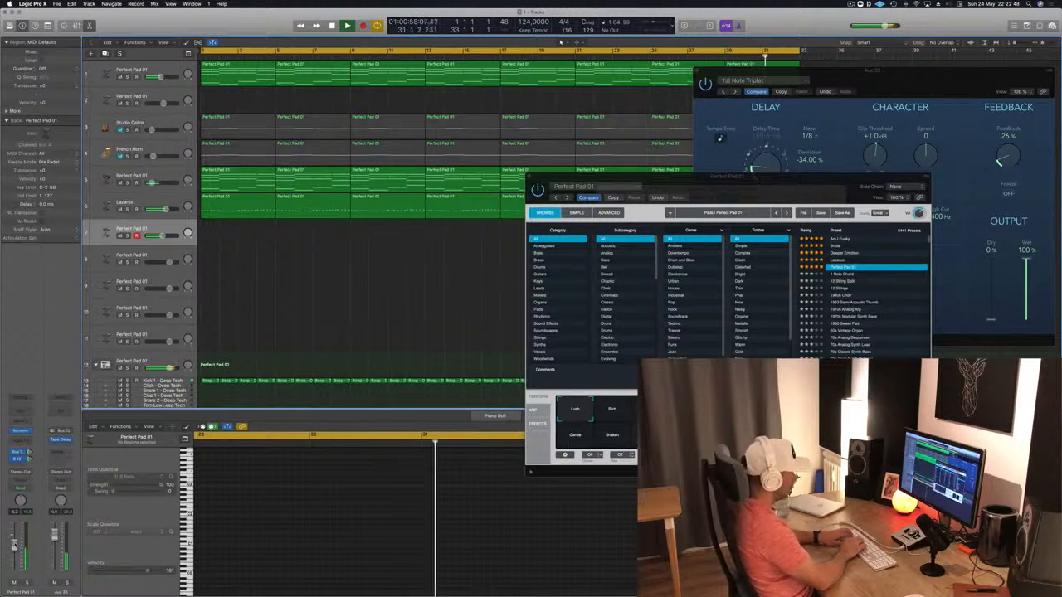
{"action": "key", "text": "r"}
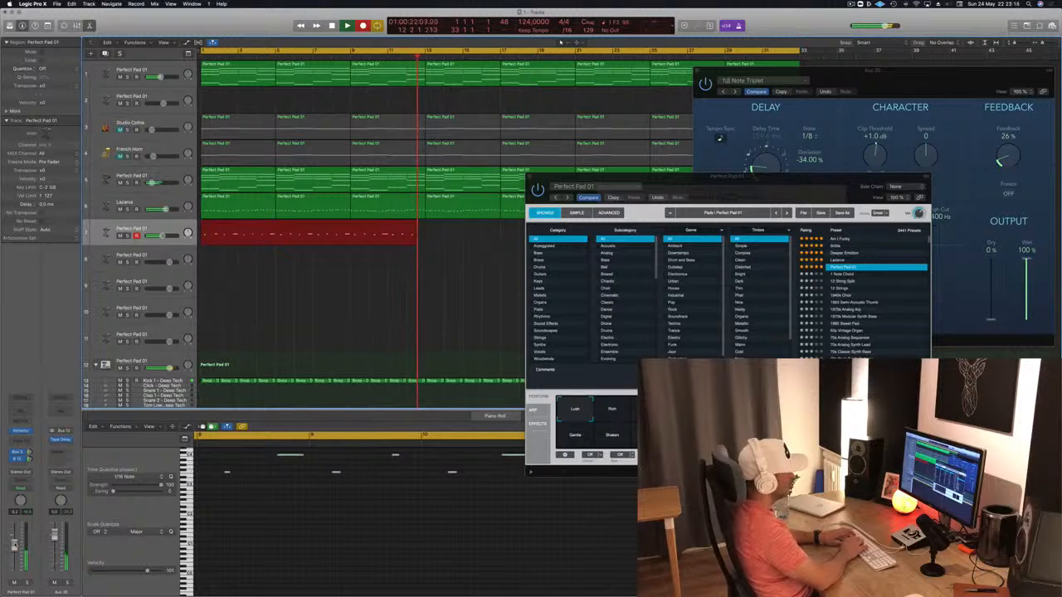
{"action": "key", "text": "space"}
{"action": "key", "text": "space"}
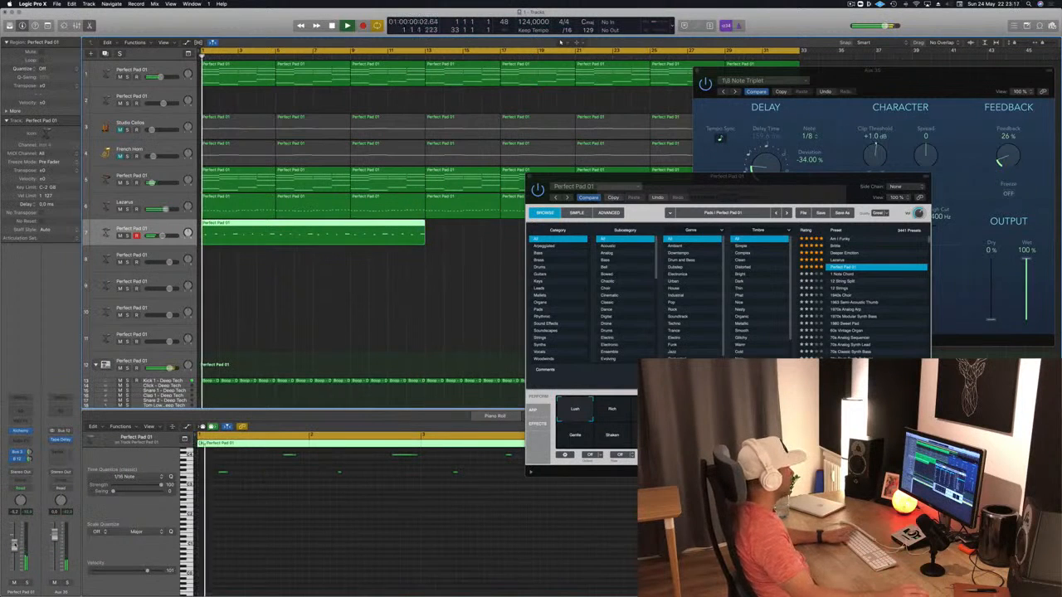
Step: Select all recorded notes in the piano roll and review the new track 7 part during playback
{"action": "left_click", "coordinate": [265, 541]}
{"action": "key", "text": "super+a"}
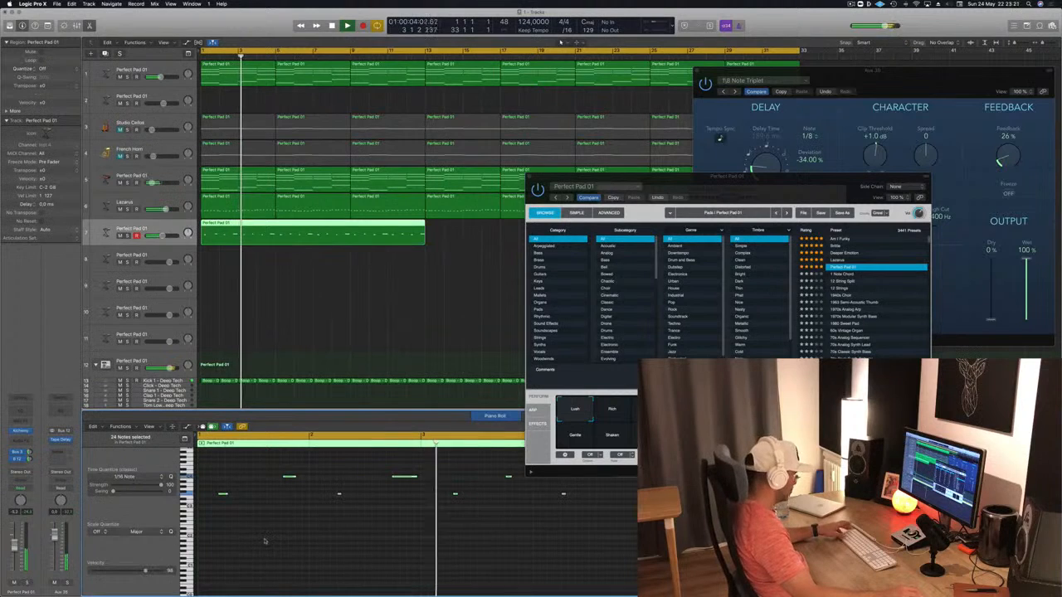
{"action": "left_click", "coordinate": [273, 546]}
{"action": "key", "text": "super+Left"}
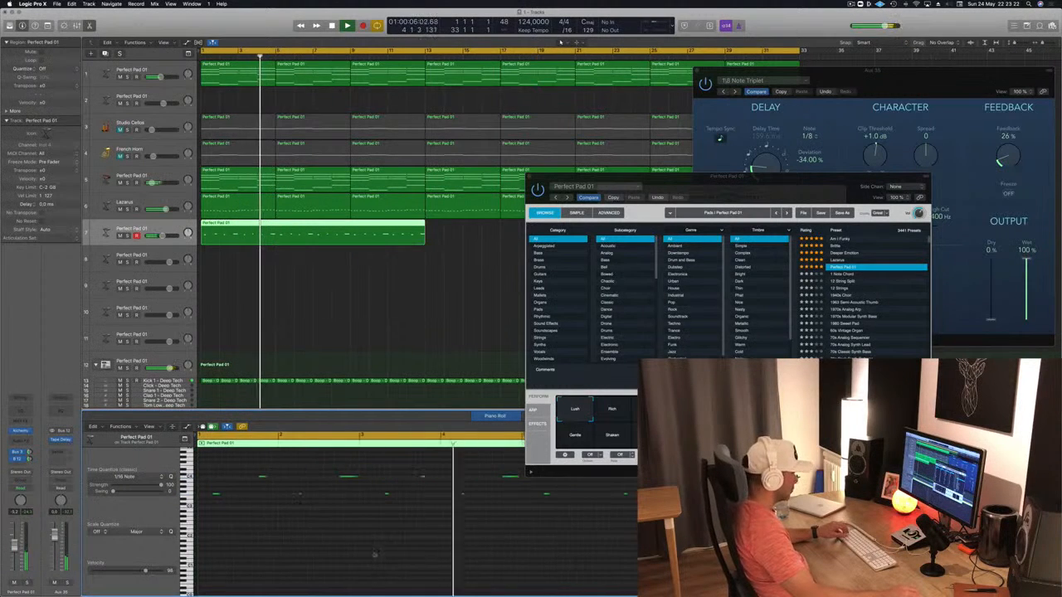
{"action": "key", "text": "super+Left"}
{"action": "key", "text": "super+Left"}
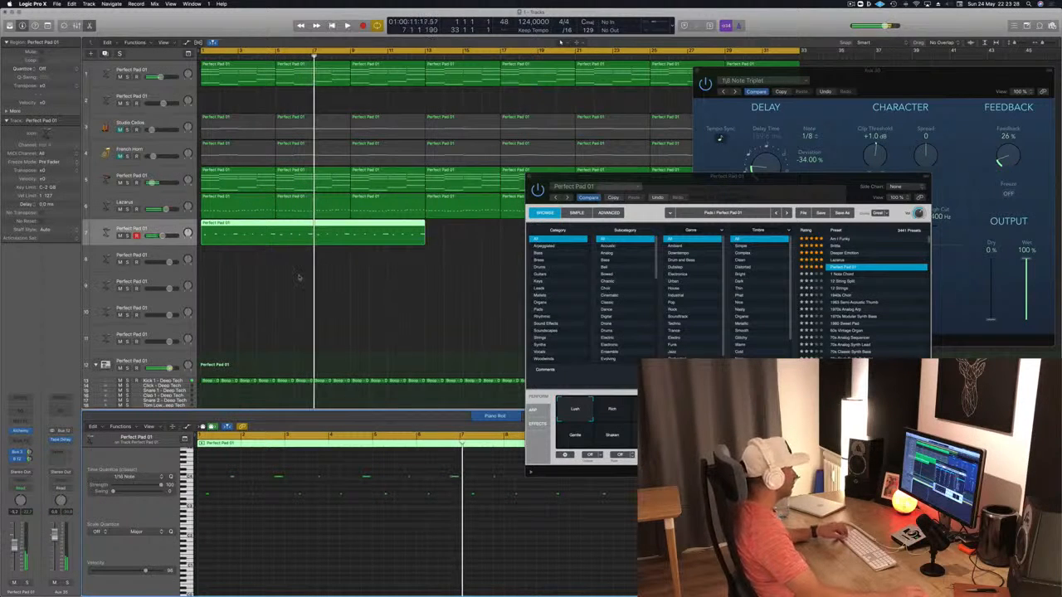
{"action": "key", "text": "Return"}
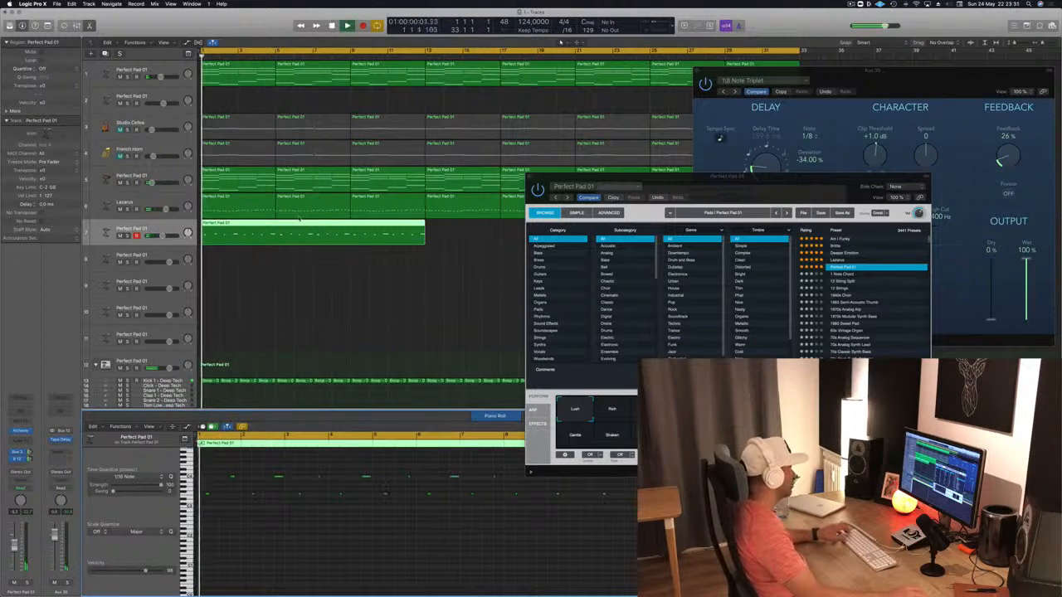
Step: Divide the track 7 region at bar 5 and move its last eight bars to bar 1, replacing the opening four
{"action": "left_click", "coordinate": [273, 233]}
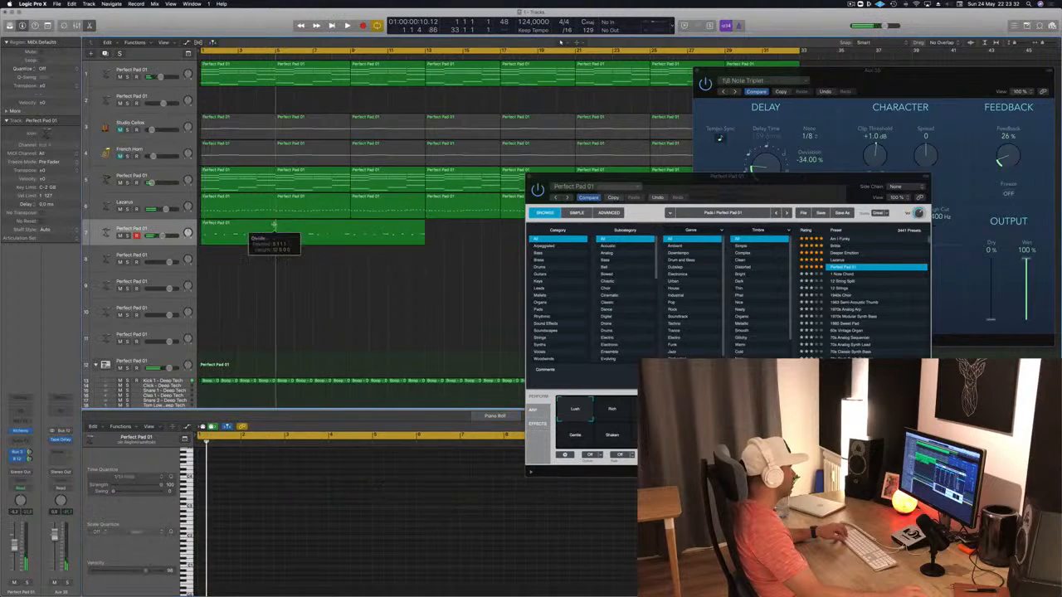
{"action": "left_click_drag", "start_coordinate": [304, 234], "coordinate": [229, 235]}
{"action": "left_click", "coordinate": [287, 541]}
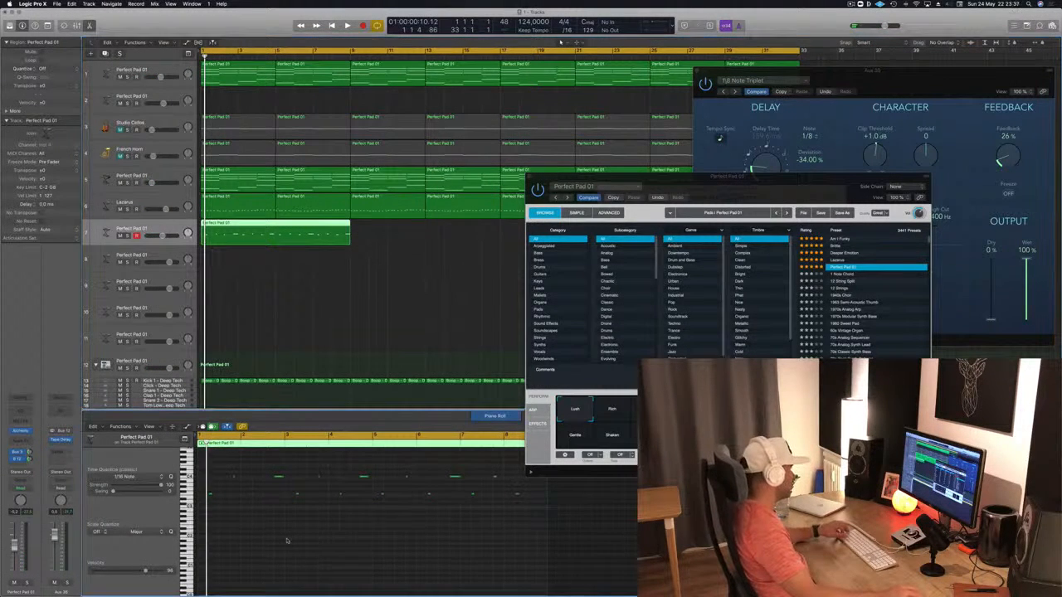
{"action": "key", "text": "space"}
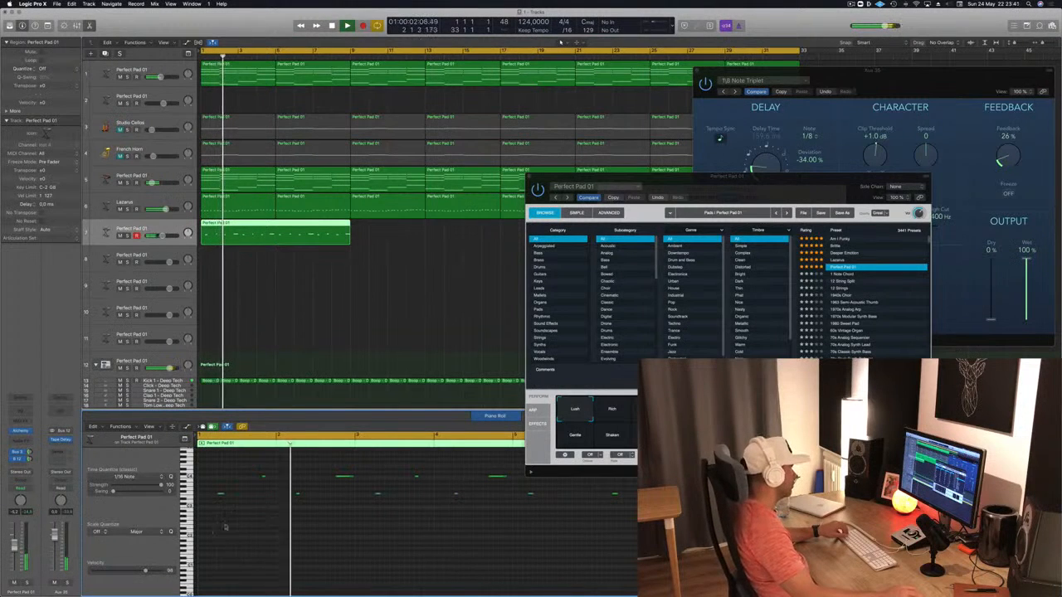
Step: Nudge the first short upper note of the track 7 region one sixteenth later and replay from the start
{"action": "key", "text": "Return"}
{"action": "key", "text": "super+Right"}
{"action": "key", "text": "super+Right"}
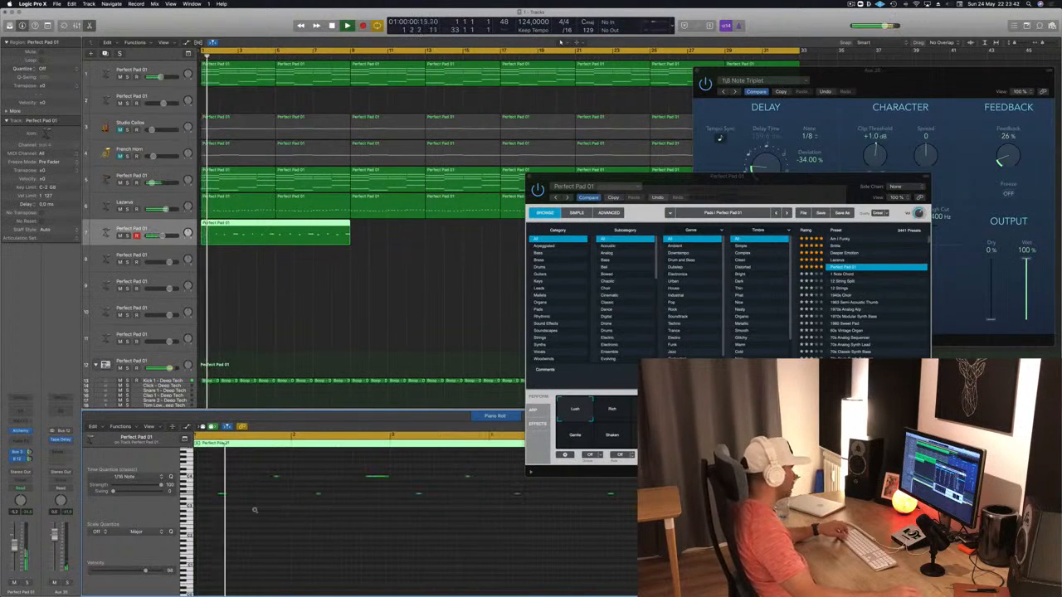
{"action": "left_click", "coordinate": [289, 477]}
{"action": "key", "text": "Return"}
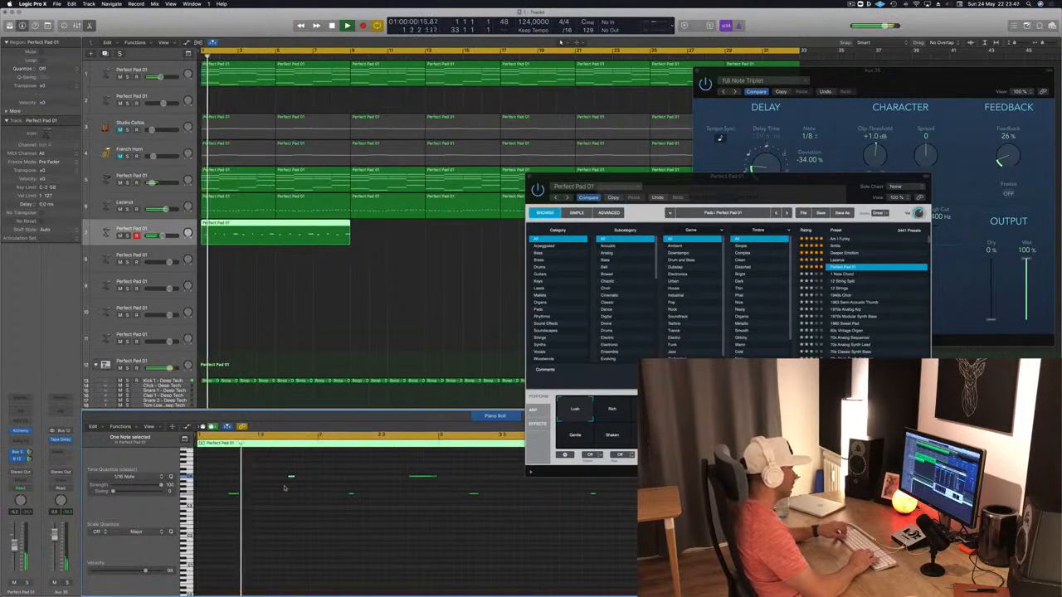
{"action": "key", "text": "alt+Right"}
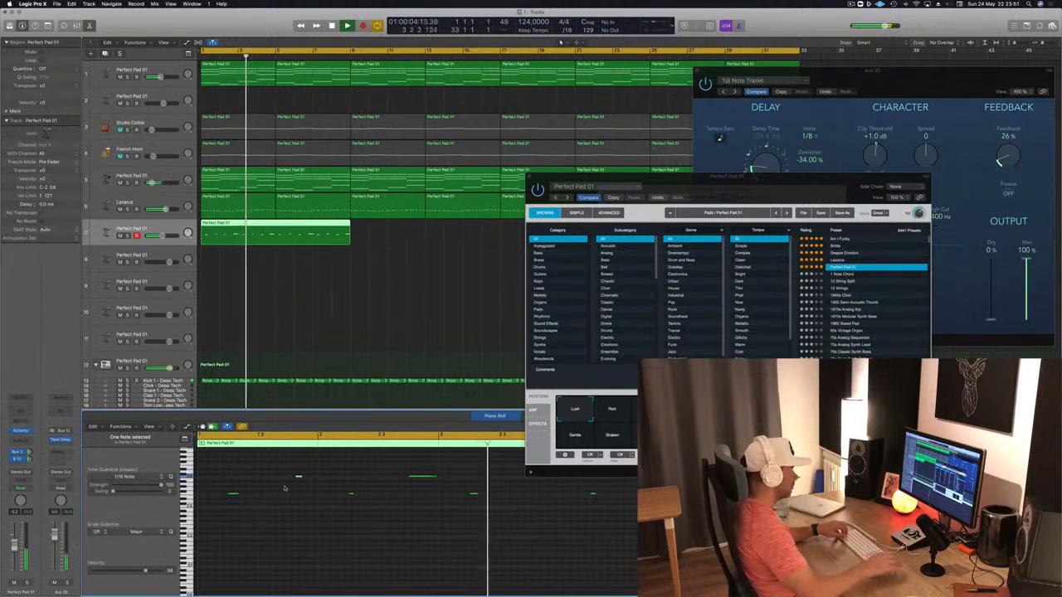
Step: Move the Alchemy window clear of the piano roll and make the piano roll the active editor
{"action": "left_click_drag", "start_coordinate": [771, 186], "coordinate": [946, 145]}
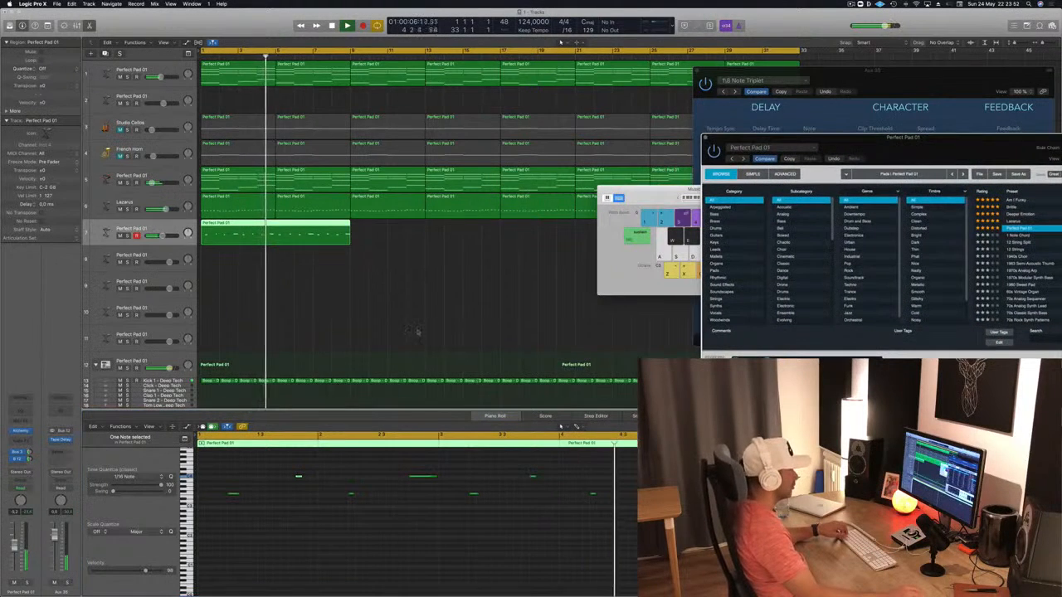
{"action": "scroll", "coordinate": [398, 326], "scroll_direction": "down", "scroll_amount": 2}
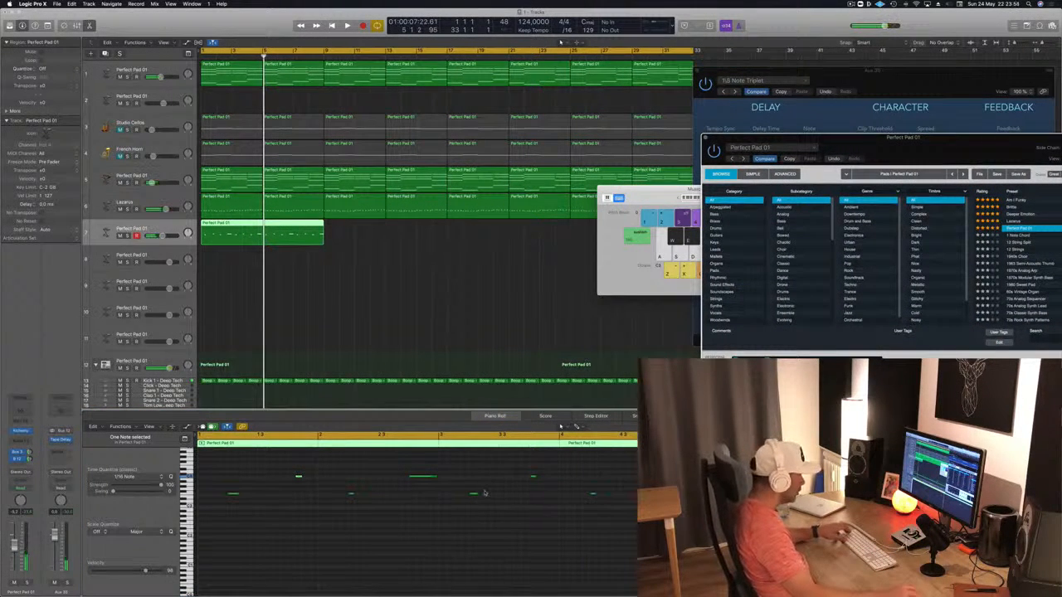
{"action": "left_click", "coordinate": [561, 426]}
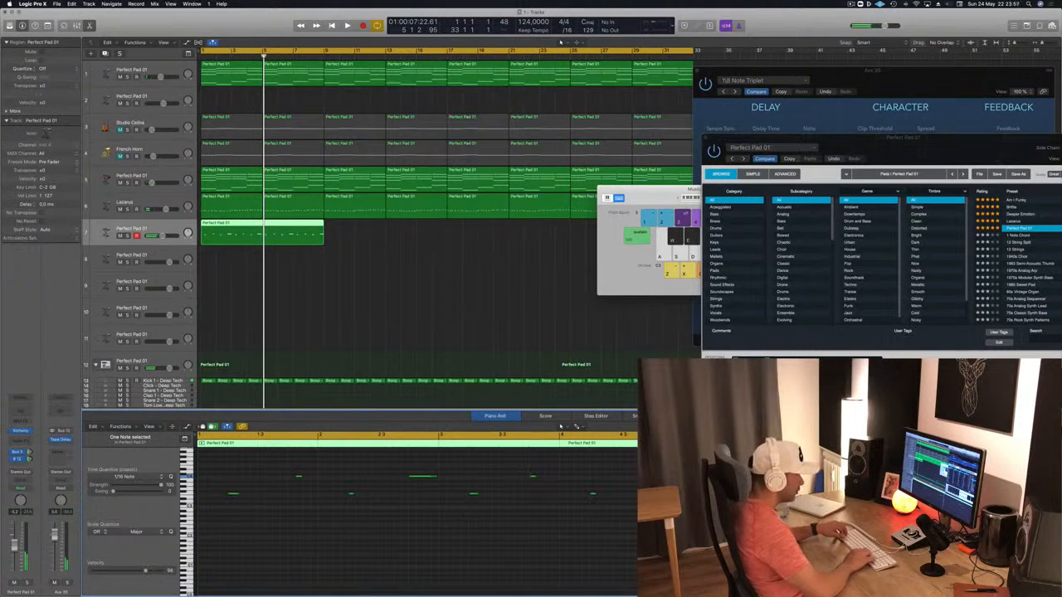
Step: Delete the second half of the track 7 region, keeping its first four bars, and play from the start
{"action": "key", "text": "Return"}
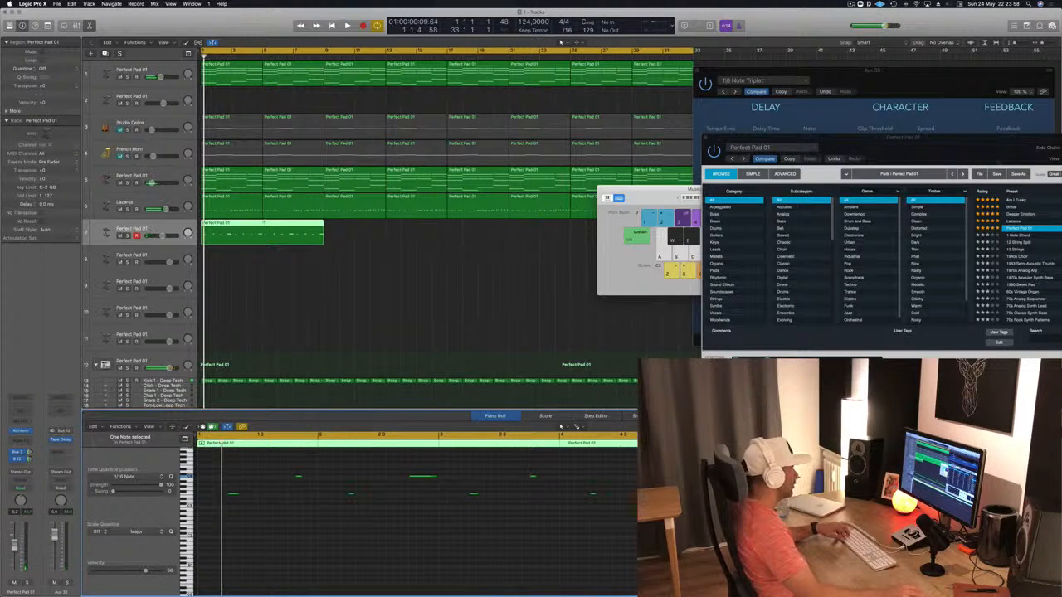
{"action": "left_click", "coordinate": [280, 224]}
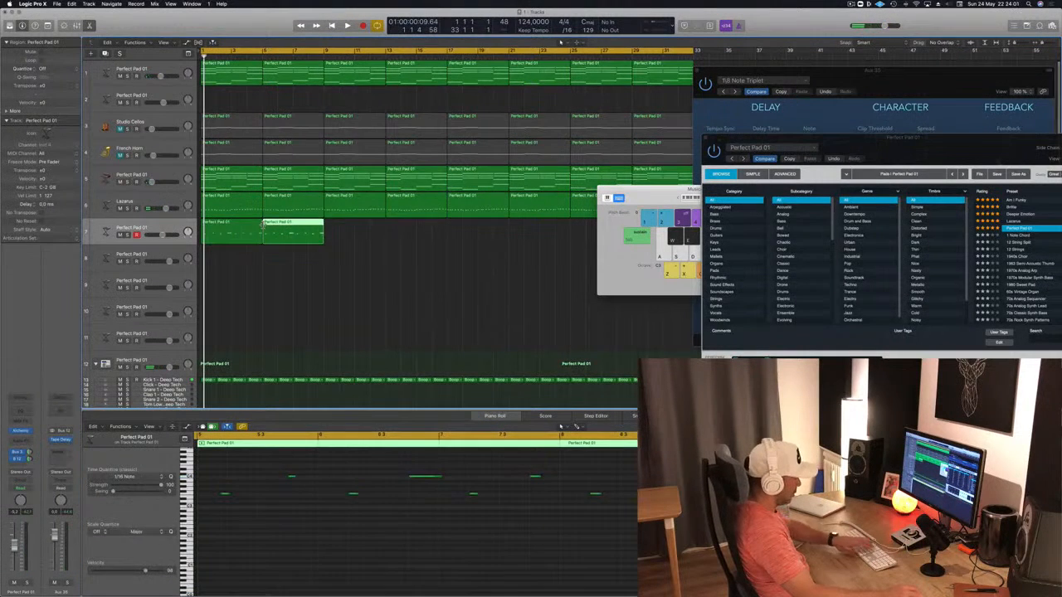
{"action": "key", "text": "Delete"}
{"action": "key", "text": "space"}
{"action": "left_click", "coordinate": [237, 233]}
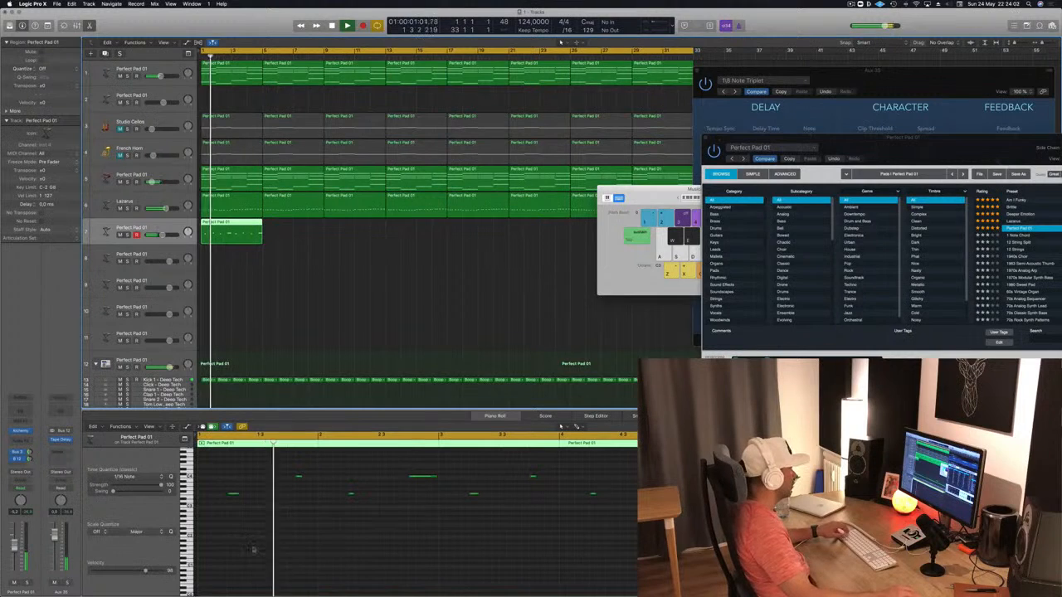
Step: Try shifting the first low note of the track 7 region earlier while auditioning the result
{"action": "left_click", "coordinate": [230, 498]}
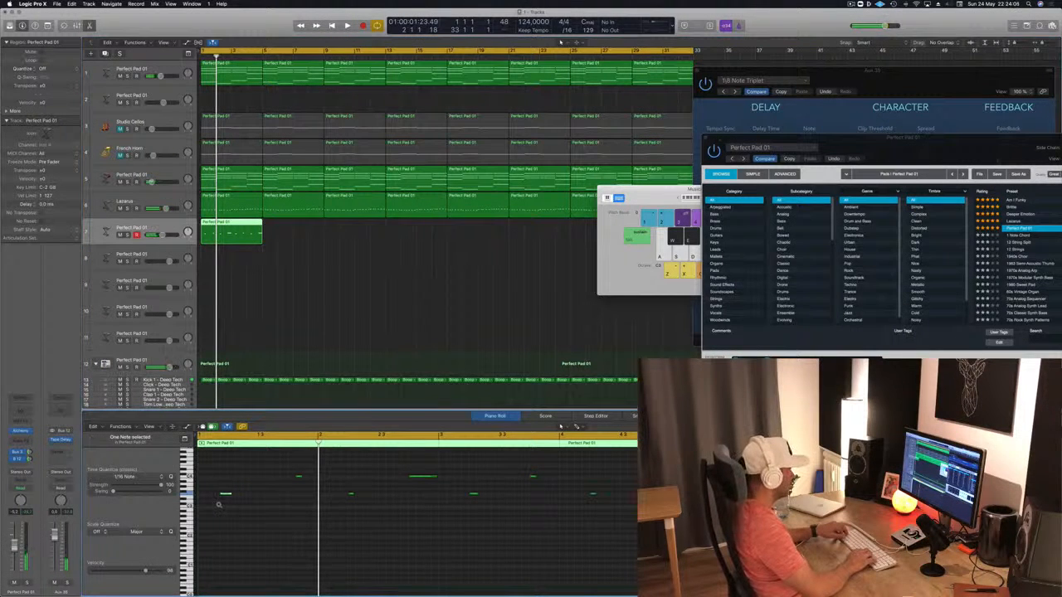
{"action": "key", "text": "space"}
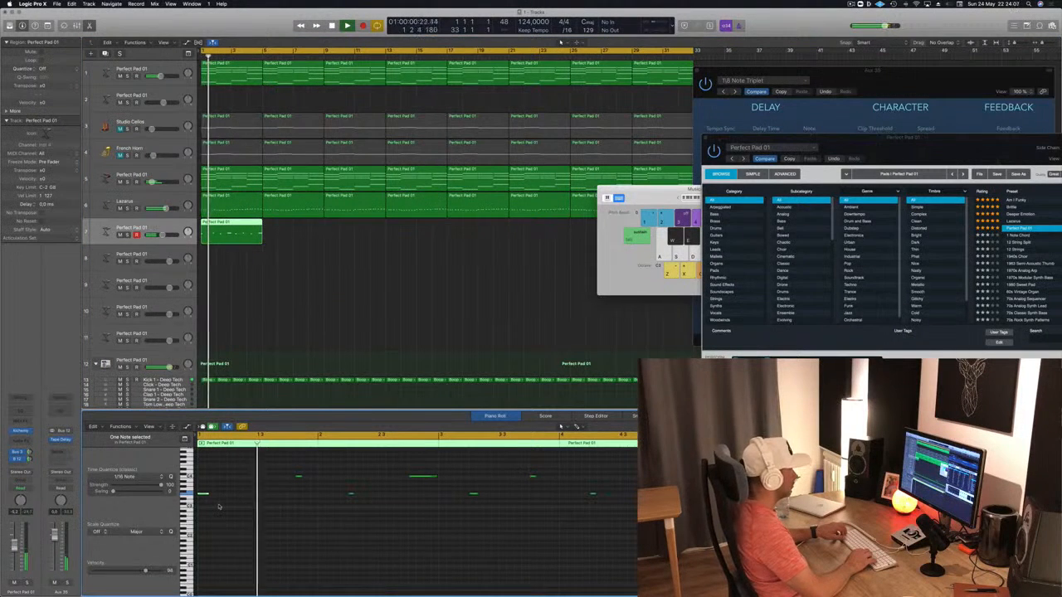
{"action": "key", "text": "space"}
{"action": "key", "text": "space"}
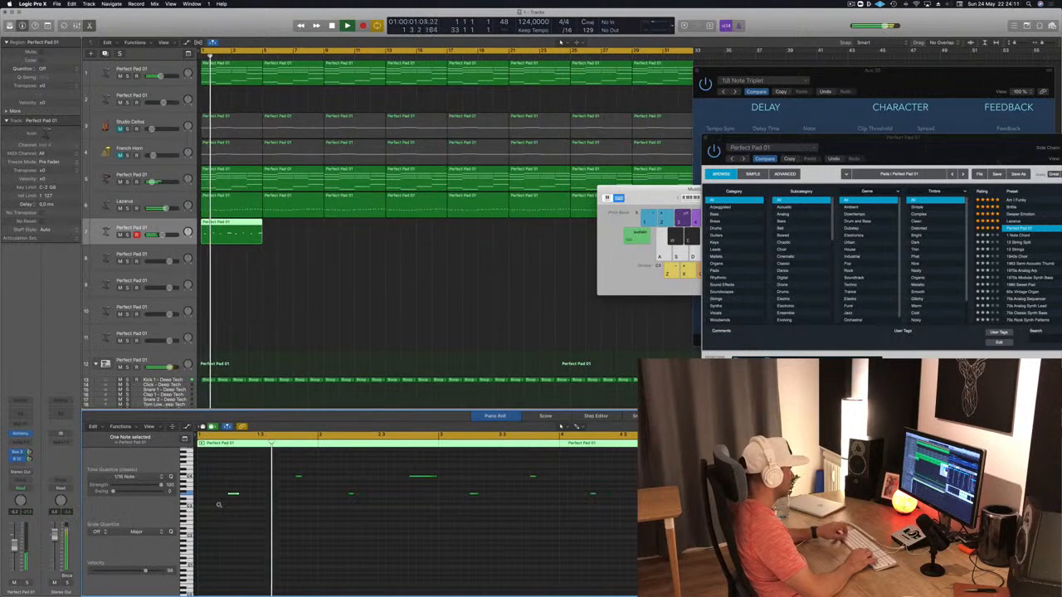
{"action": "key", "text": "space"}
{"action": "key", "text": "space"}
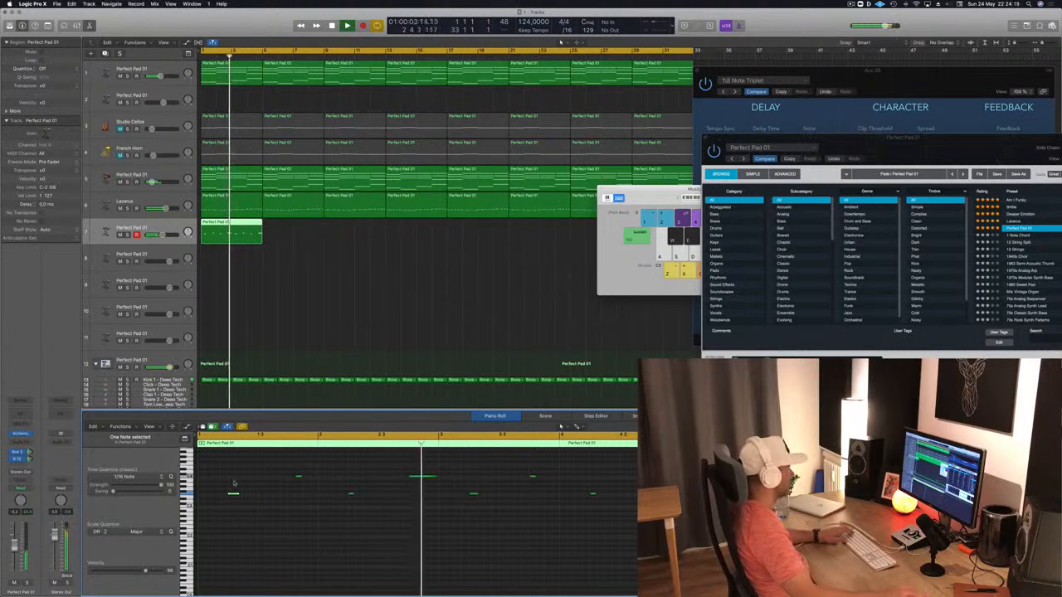
Step: Nudge the first high note of the track 7 region slightly earlier during playback
{"action": "key", "text": "space"}
{"action": "key", "text": "space"}
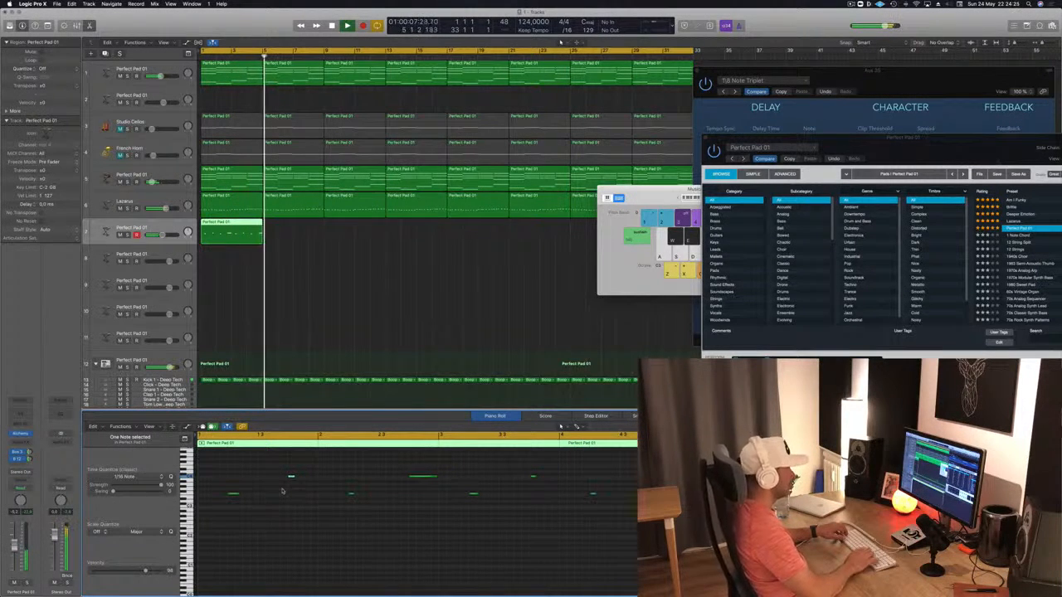
{"action": "key", "text": "space"}
Step: Duplicate the four-bar region along track 7 until it ends level with the other tracks at bar 33
{"action": "left_click_drag", "start_coordinate": [229, 223], "coordinate": [359, 232]}
{"action": "left_click", "coordinate": [238, 224], "text": "shift"}
{"action": "left_click_drag", "start_coordinate": [688, 188], "coordinate": [947, 196]}
{"action": "key", "text": "super+Left"}
{"action": "key", "text": "super+Left"}
{"action": "left_click_drag", "start_coordinate": [489, 243], "coordinate": [553, 236]}
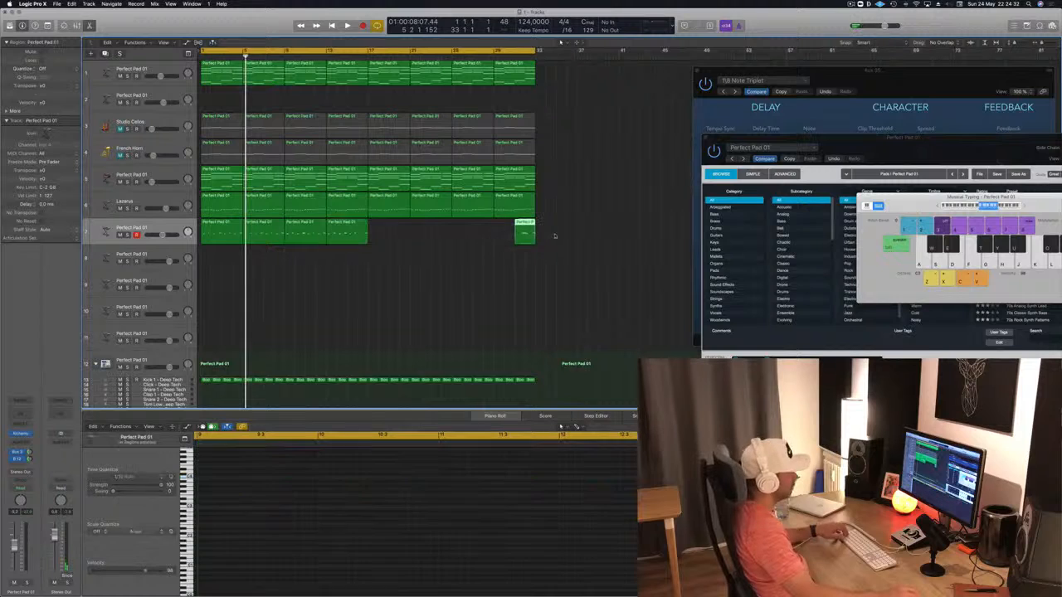
{"action": "key", "text": "Delete"}
{"action": "left_click_drag", "start_coordinate": [220, 243], "coordinate": [381, 222]}
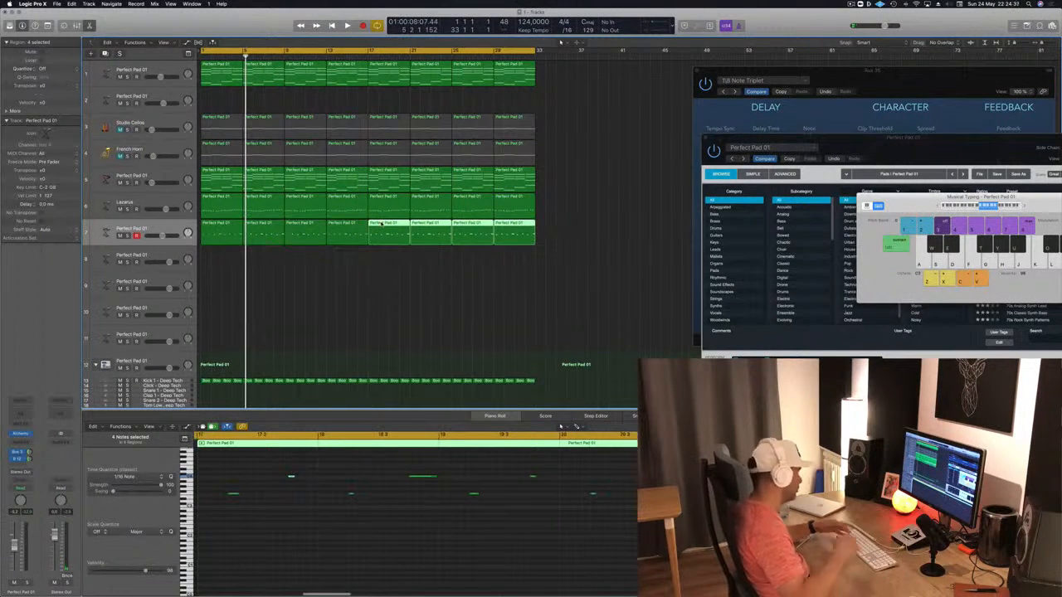
Step: Play the arrangement from the start to check the extended track 7 part
{"action": "left_click", "coordinate": [340, 296]}
{"action": "key", "text": "space"}
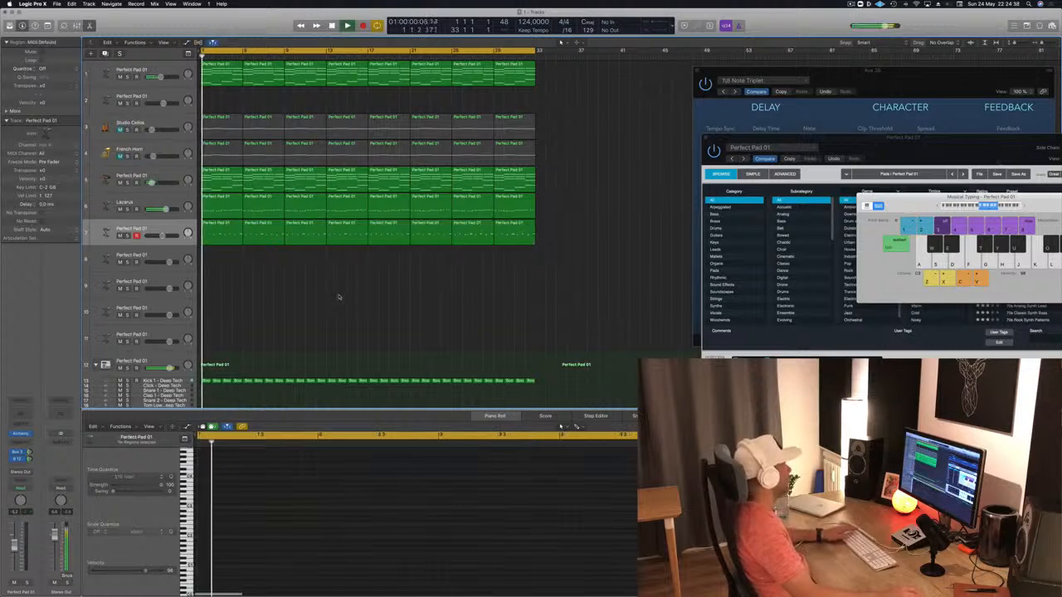
{"action": "scroll", "coordinate": [325, 297], "scroll_direction": "up", "scroll_amount": 5}
{"action": "scroll", "coordinate": [367, 300], "scroll_direction": "down", "scroll_amount": 5}
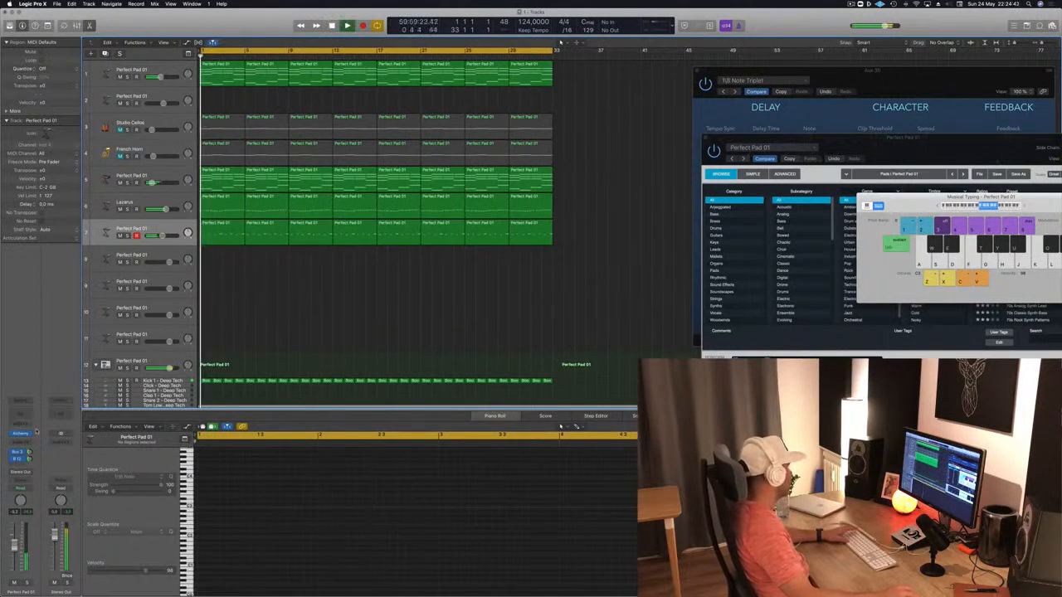
{"action": "key", "text": "space"}
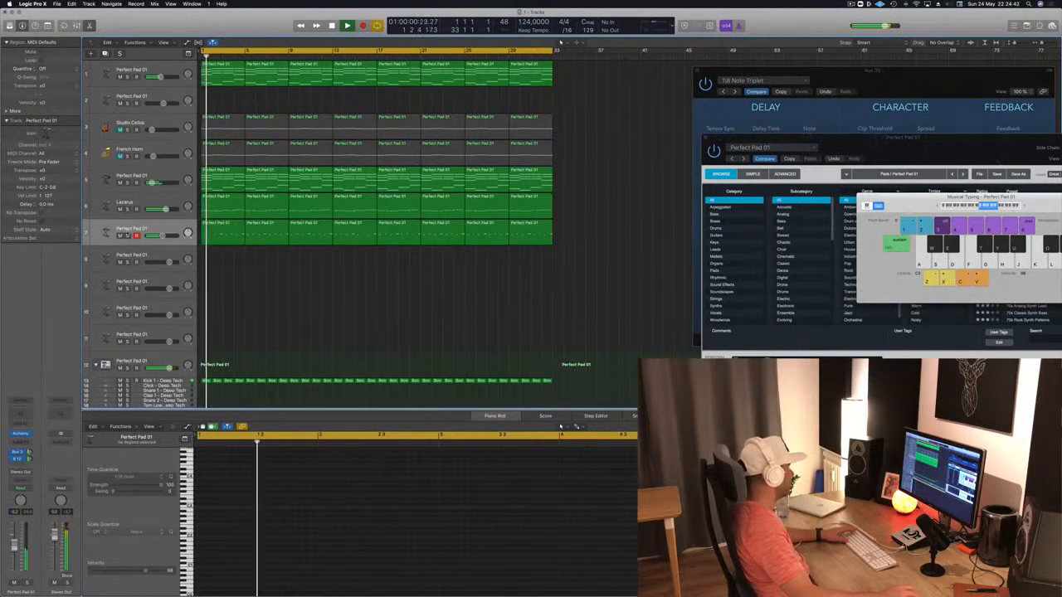
Step: Open track 7's Alchemy synth and audition its performance snapshots, including Rich, Hollow, Bold, Shaken, Stirred and Soft, during playback
{"action": "left_click", "coordinate": [21, 434]}
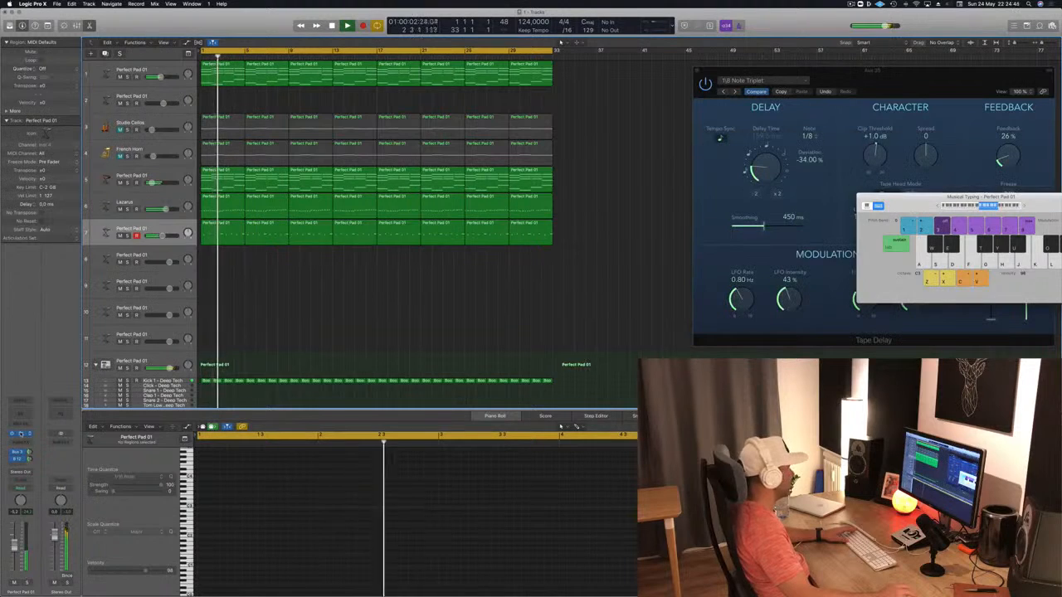
{"action": "left_click", "coordinate": [21, 434]}
{"action": "left_click_drag", "start_coordinate": [881, 159], "coordinate": [537, 196]}
{"action": "left_click", "coordinate": [444, 405]}
{"action": "left_click", "coordinate": [484, 404]}
{"action": "left_click", "coordinate": [521, 406]}
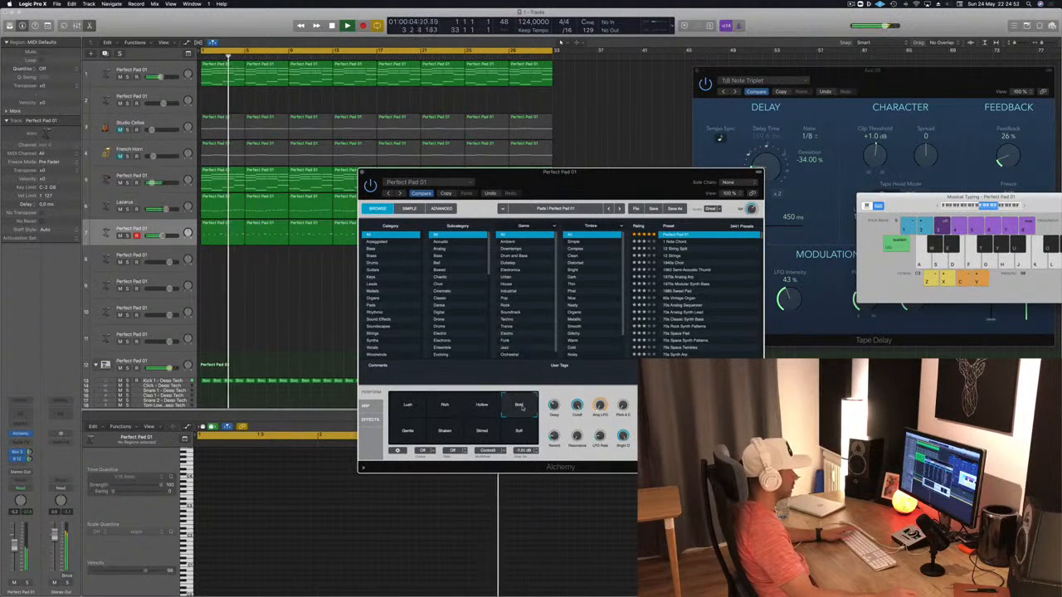
{"action": "left_click", "coordinate": [422, 433]}
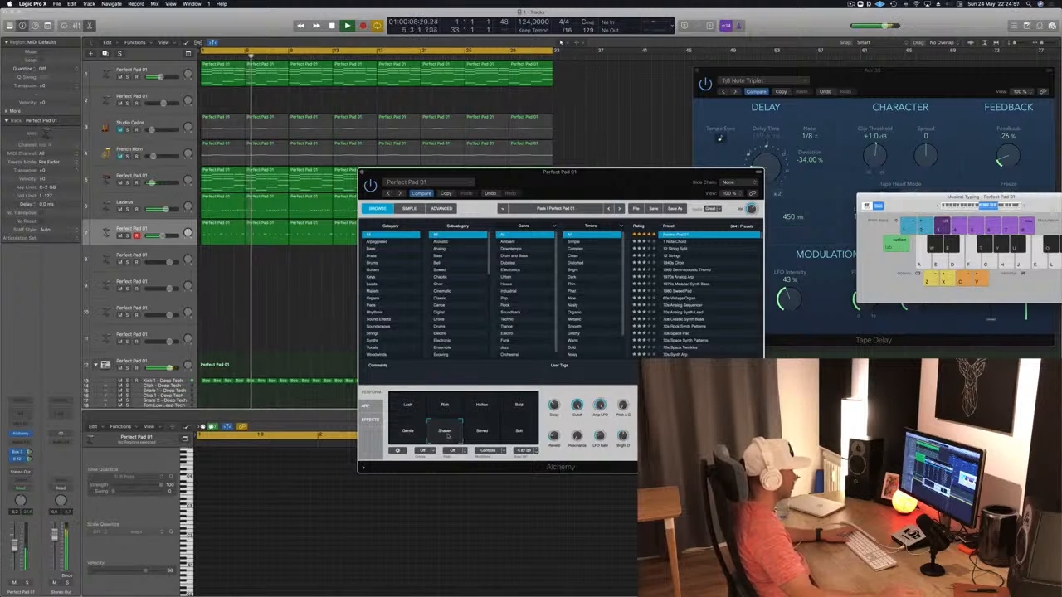
{"action": "left_click", "coordinate": [526, 436]}
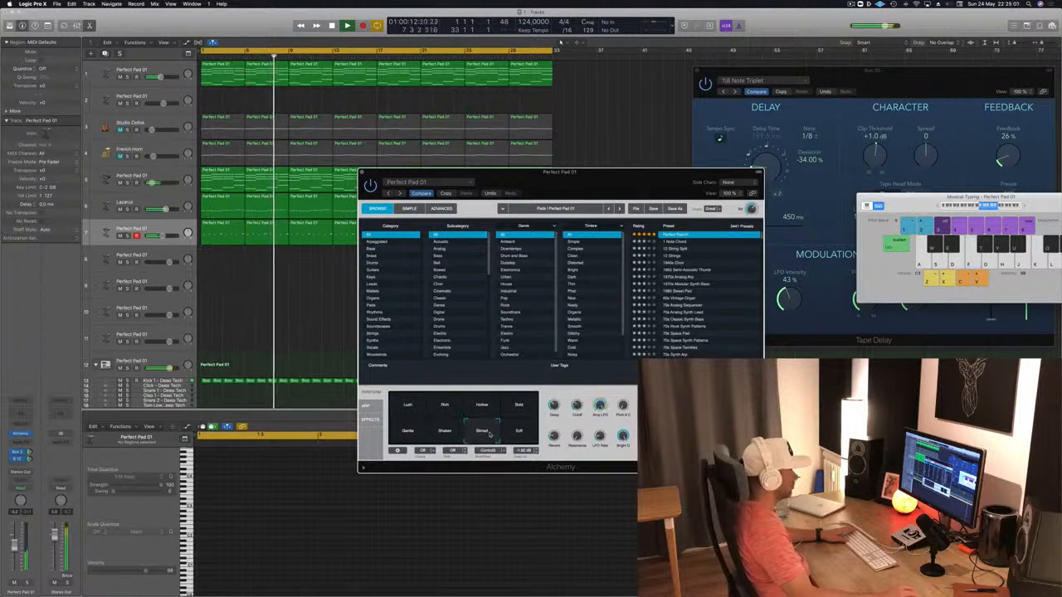
{"action": "left_click", "coordinate": [519, 405]}
{"action": "key", "text": "space"}
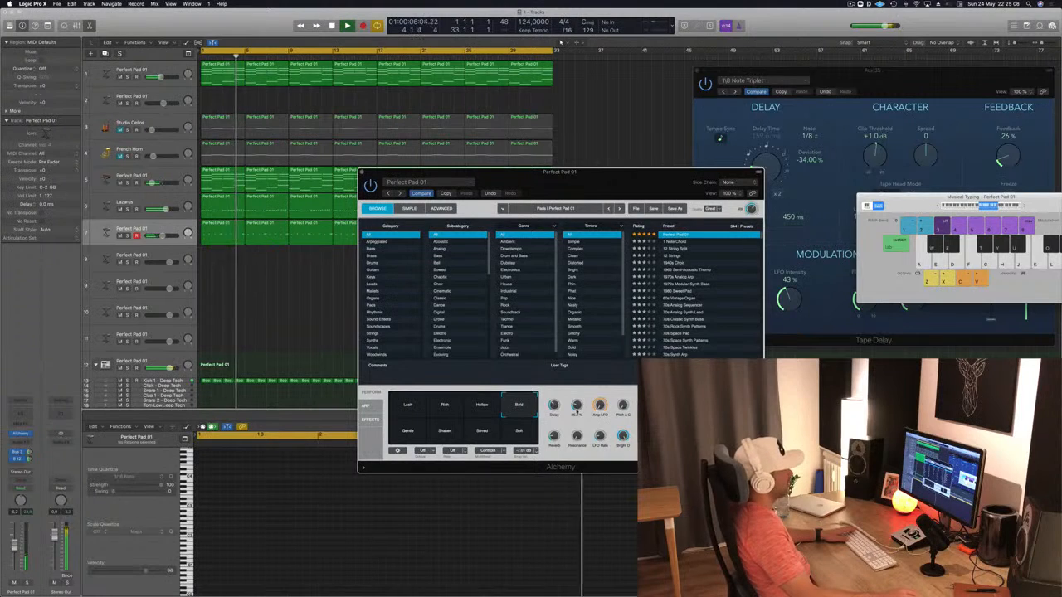
{"action": "left_click_drag", "start_coordinate": [667, 183], "coordinate": [752, 154]}
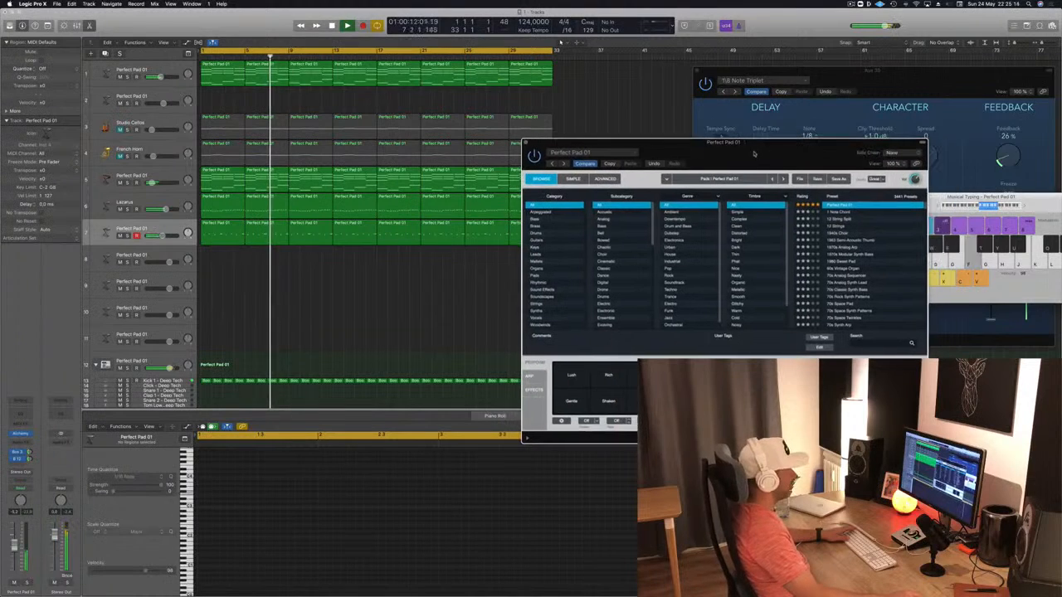
Step: Choose the Lush snapshot for track 7's Alchemy, close the synth and restart playback from the beginning
{"action": "left_click", "coordinate": [570, 376]}
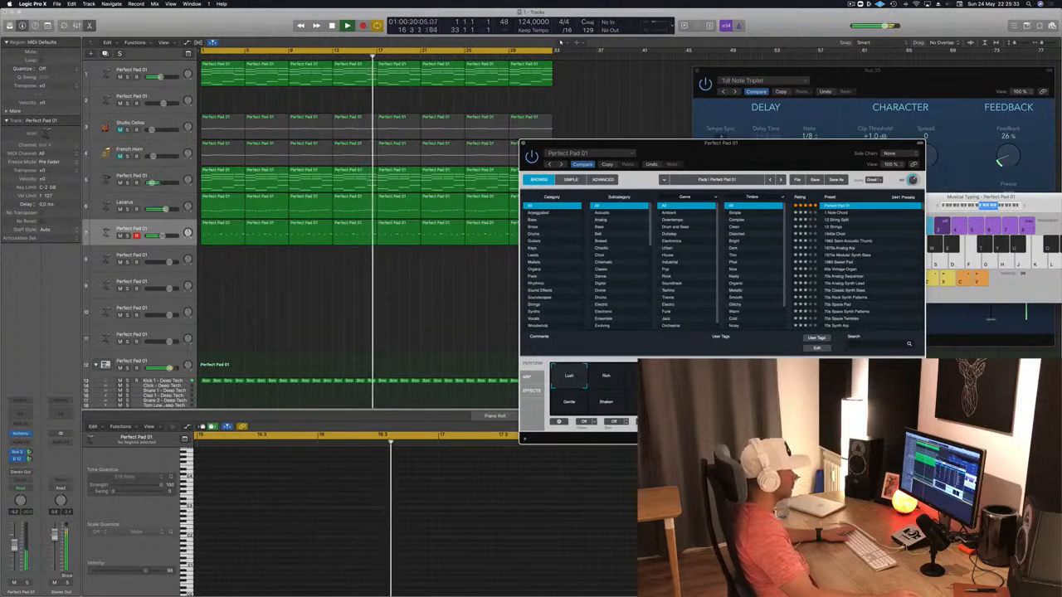
{"action": "left_click_drag", "start_coordinate": [676, 146], "coordinate": [608, 153]}
{"action": "key", "text": "Return"}
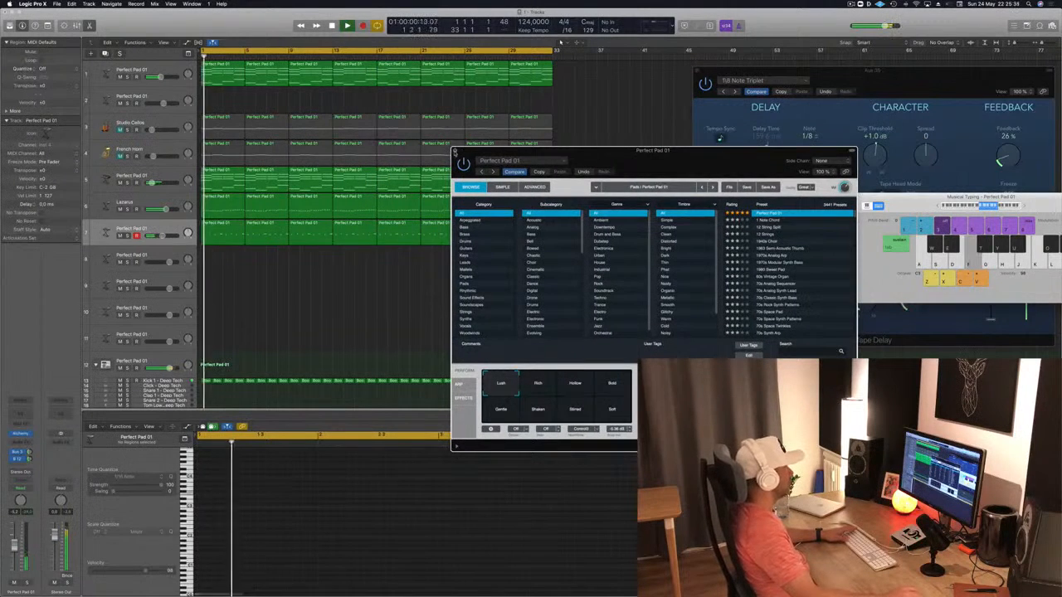
{"action": "left_click", "coordinate": [455, 150]}
{"action": "key", "text": "space"}
{"action": "key", "text": "space"}
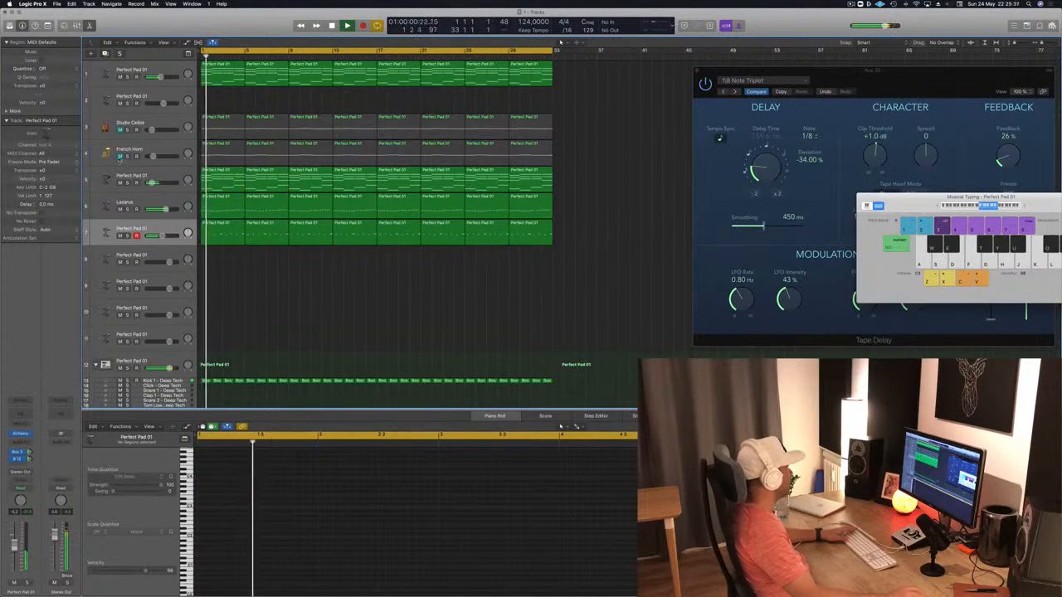
Step: Try unmuting the French Horn track to hear it in the mix
{"action": "left_click", "coordinate": [120, 156]}
{"action": "left_click", "coordinate": [152, 156]}
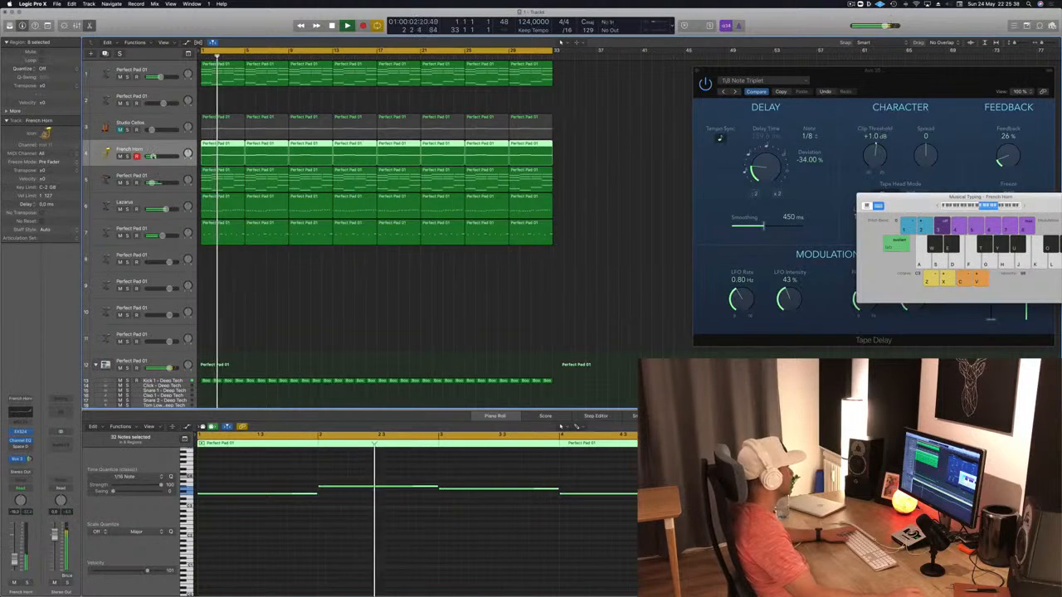
{"action": "left_click", "coordinate": [121, 156]}
Step: Unmute the Studio Cellos track and raise its volume slightly
{"action": "left_click", "coordinate": [120, 129]}
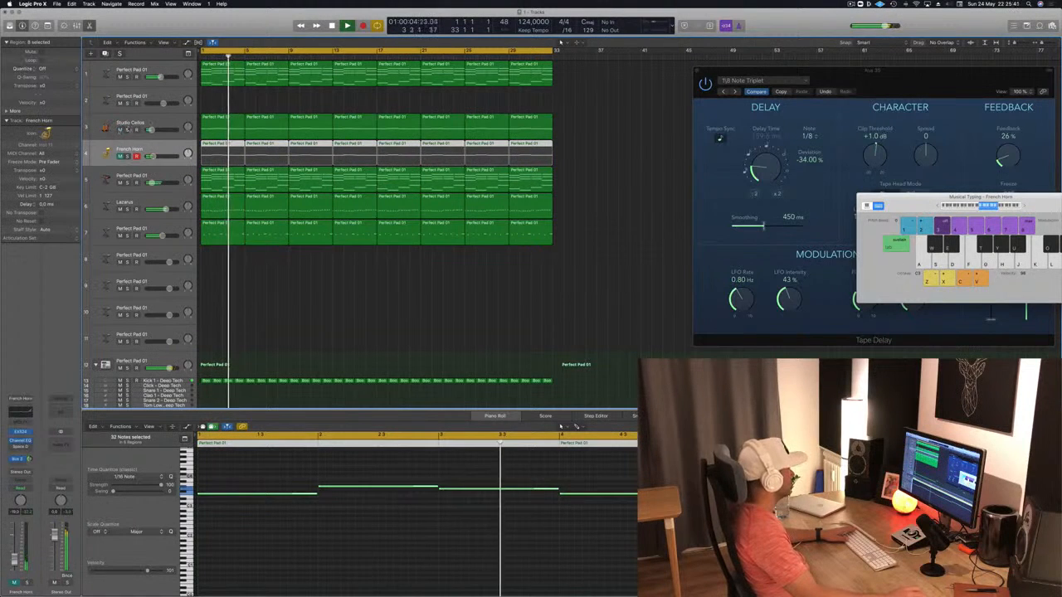
{"action": "left_click_drag", "start_coordinate": [150, 129], "coordinate": [153, 129]}
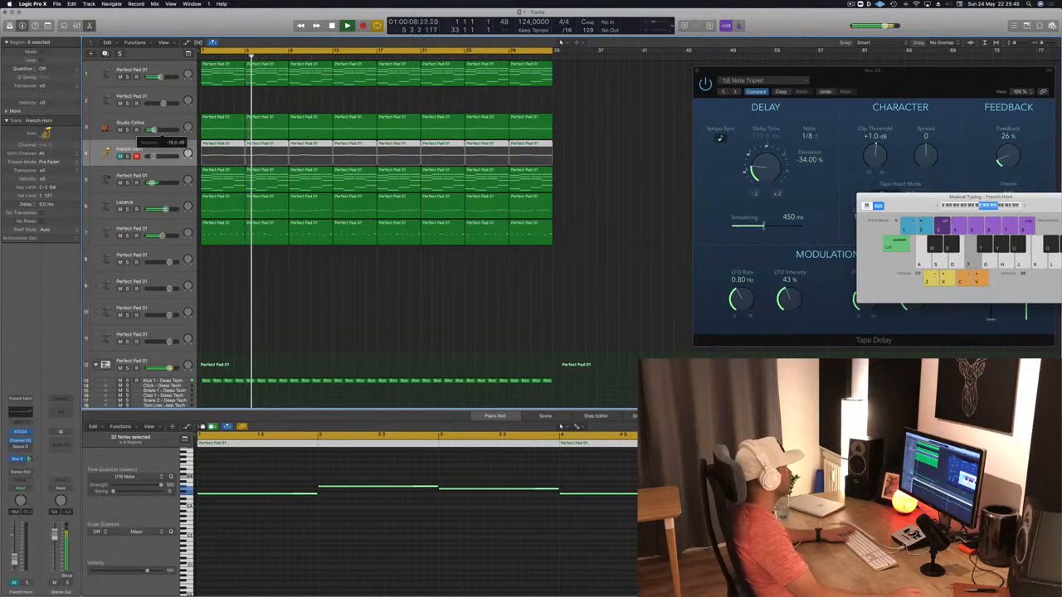
{"action": "left_click", "coordinate": [270, 100]}
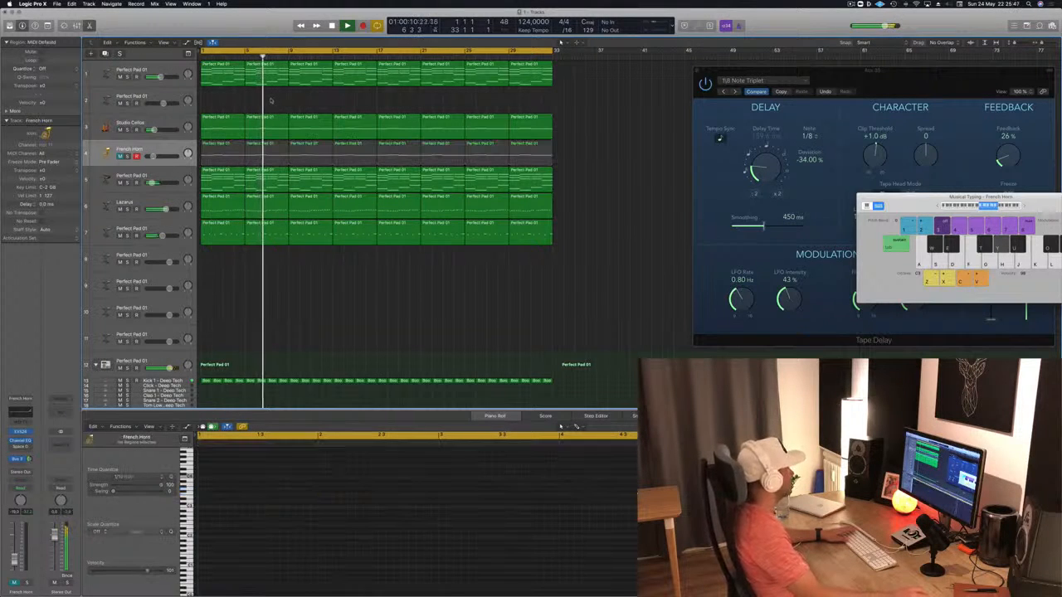
Step: Copy the first region of track 1 onto empty track 2 and delete its upper notes, leaving only the lowest line
{"action": "left_click", "coordinate": [162, 98]}
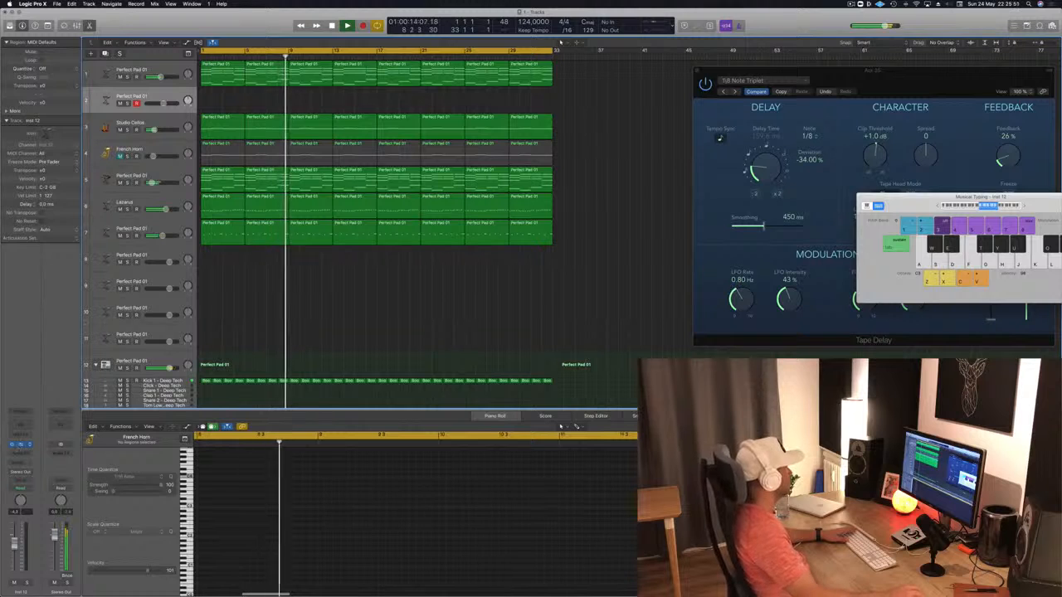
{"action": "left_click", "coordinate": [20, 446]}
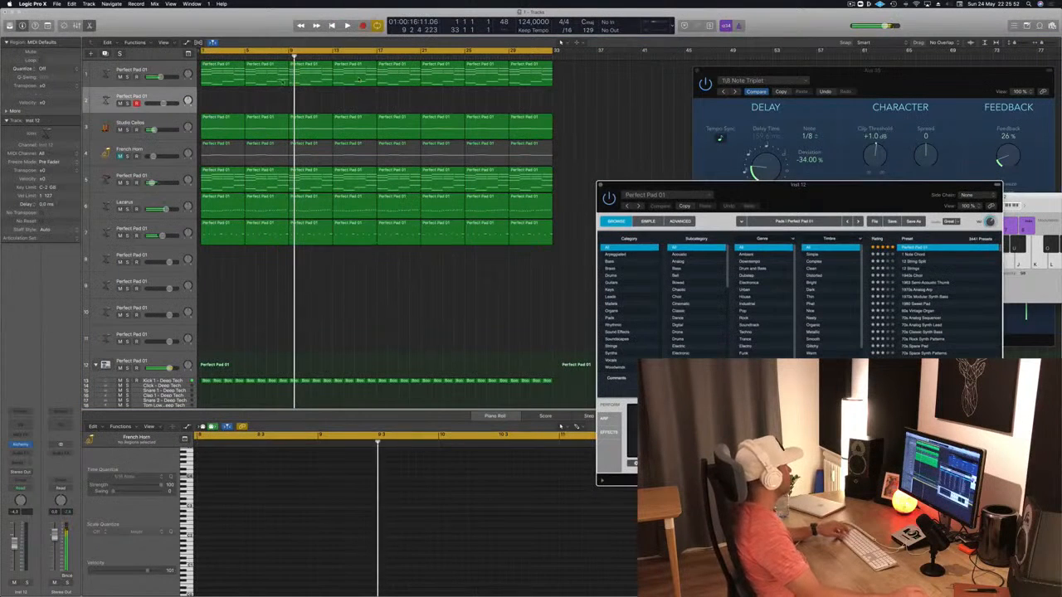
{"action": "key", "text": "space"}
{"action": "left_click", "coordinate": [249, 69]}
{"action": "left_click_drag", "start_coordinate": [214, 79], "coordinate": [218, 100]}
{"action": "scroll", "coordinate": [241, 504], "scroll_direction": "left", "scroll_amount": 3}
{"action": "left_click_drag", "start_coordinate": [254, 472], "coordinate": [549, 517]}
{"action": "key", "text": "Delete"}
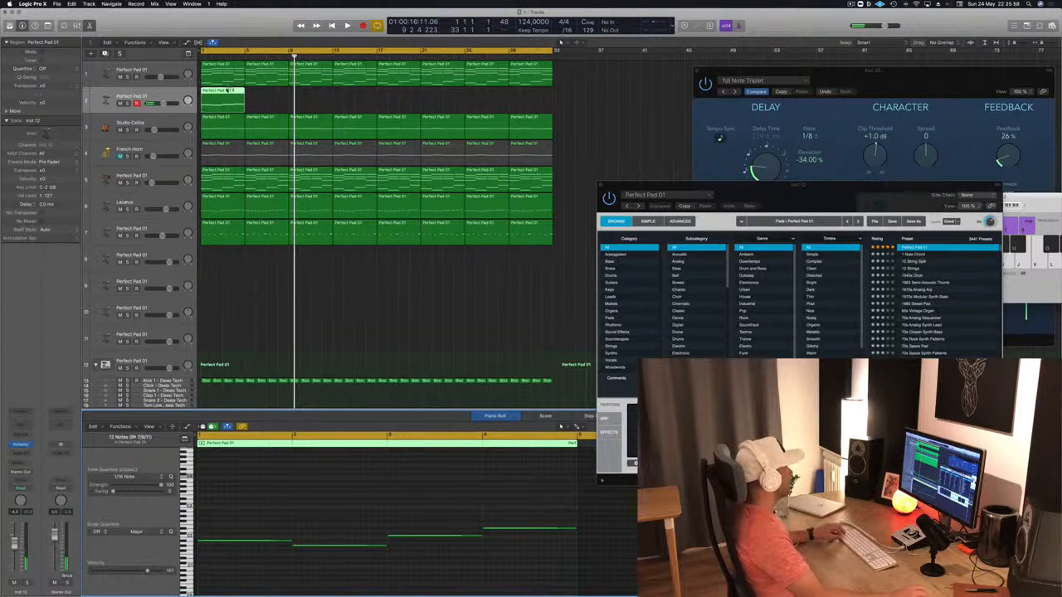
Step: Duplicate the bass-line region along track 2 up to bar 33 and play from the start
{"action": "left_click_drag", "start_coordinate": [214, 93], "coordinate": [320, 106]}
{"action": "left_click", "coordinate": [229, 100], "text": "shift"}
{"action": "mouse_move", "coordinate": [410, 104]}
{"action": "left_mouse_down"}
{"action": "mouse_move", "coordinate": [223, 93]}
{"action": "mouse_move", "coordinate": [399, 105]}
{"action": "left_mouse_up"}
{"action": "key", "text": "Return"}
{"action": "key", "text": "space"}
{"action": "left_click", "coordinate": [175, 97]}
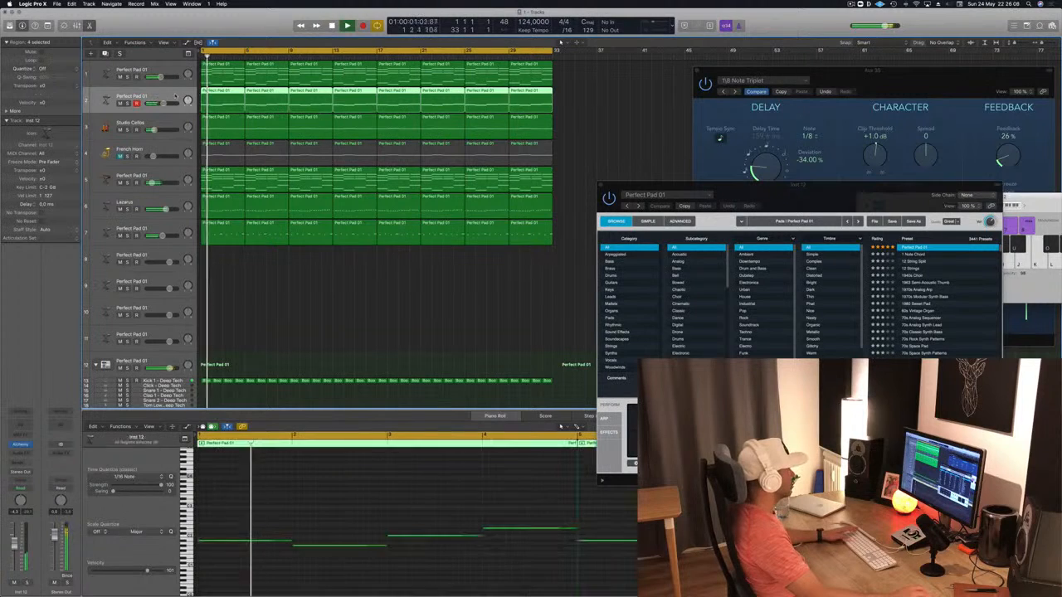
Step: Load the Vintage Brassy Sweep preset from the Brass category into track 2's Alchemy synth
{"action": "left_click", "coordinate": [22, 446]}
{"action": "left_click", "coordinate": [21, 446]}
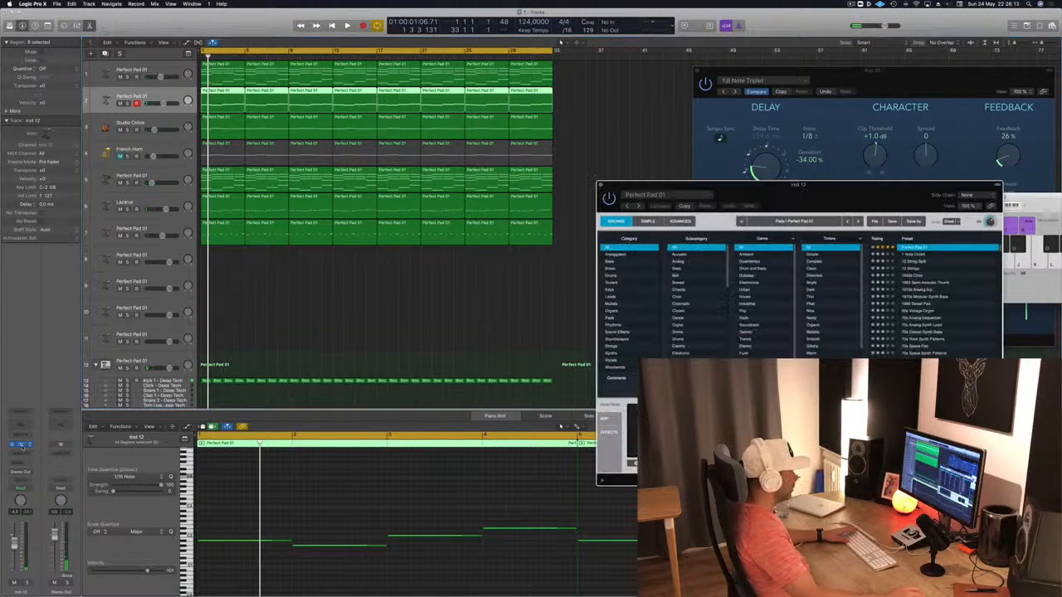
{"action": "left_click", "coordinate": [614, 269]}
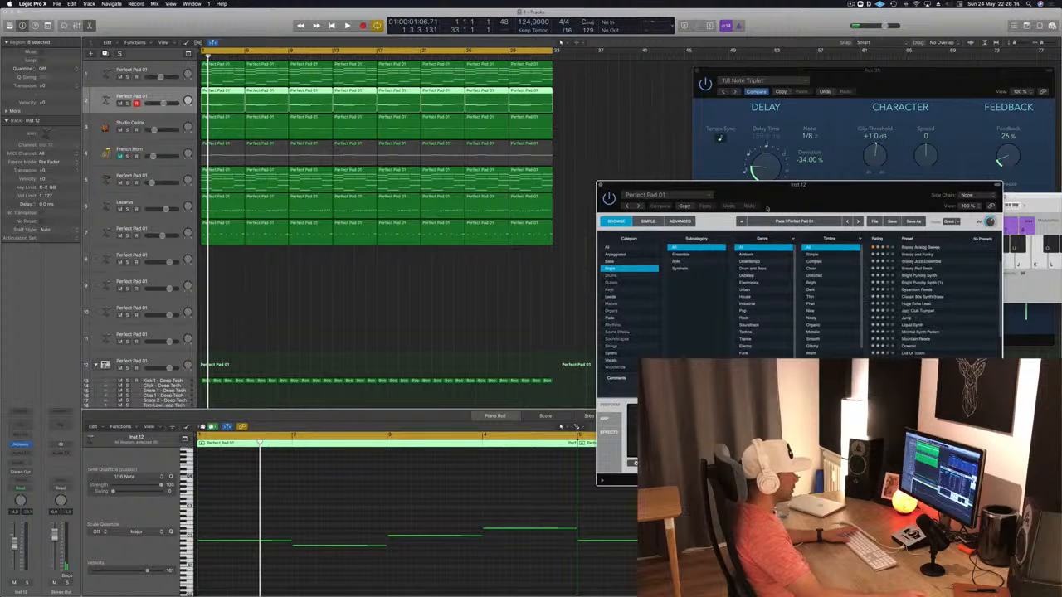
{"action": "left_click_drag", "start_coordinate": [796, 184], "coordinate": [565, 171]}
{"action": "scroll", "coordinate": [687, 285], "scroll_direction": "down", "scroll_amount": 3}
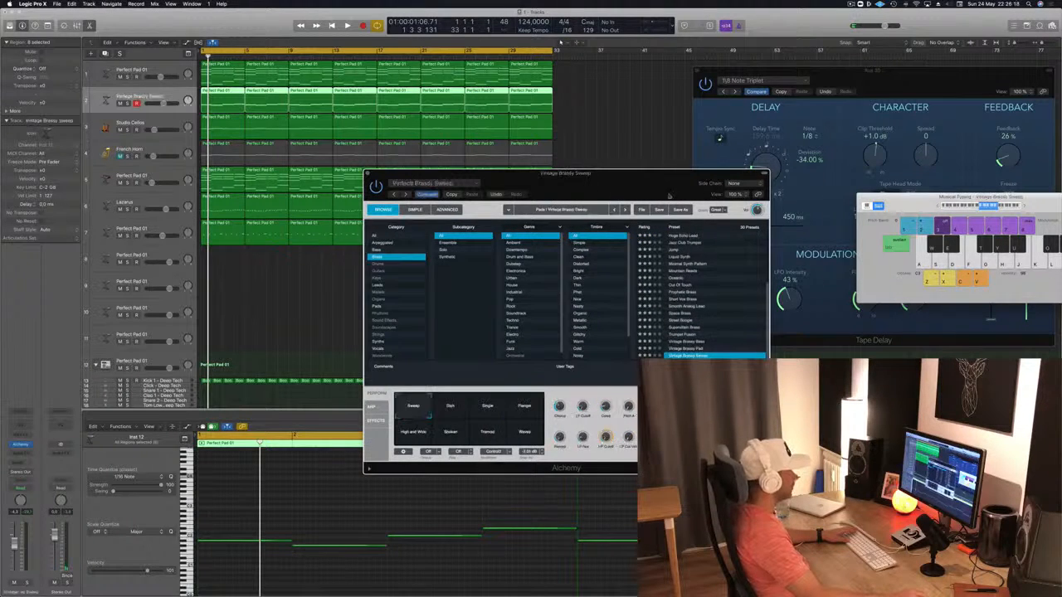
Step: Move the synth window aside, start playback and slightly lower the Vintage Brassy Sweep track's volume
{"action": "left_click_drag", "start_coordinate": [674, 177], "coordinate": [778, 179]}
{"action": "key", "text": "space"}
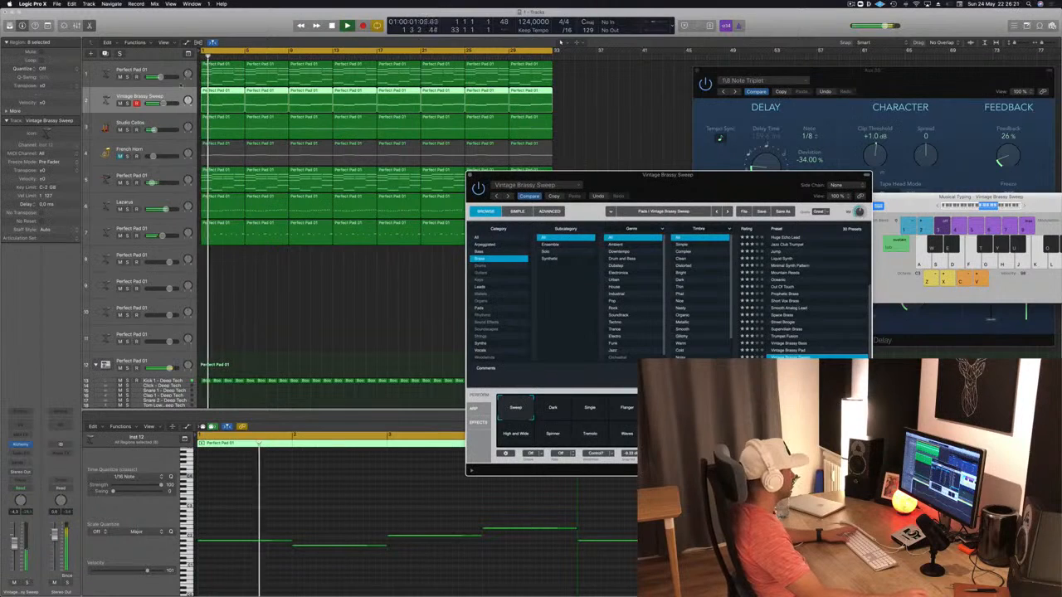
{"action": "left_click_drag", "start_coordinate": [164, 104], "coordinate": [162, 105]}
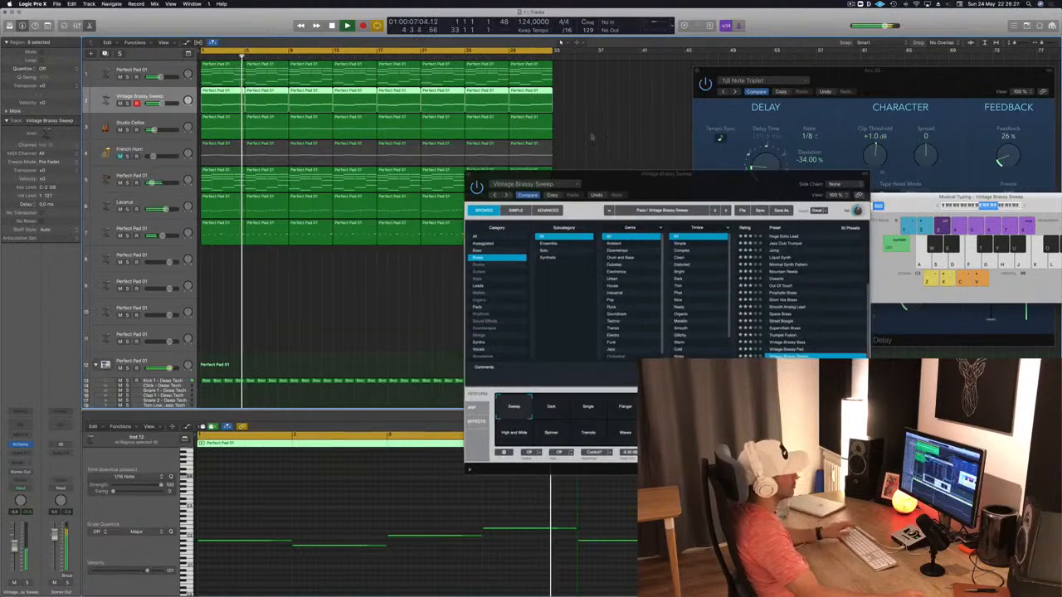
Step: Move the synth window aside and audition the brass presets Vintage Brassy Pad, Vintage Brassy Bass and Trumpet Fusion
{"action": "left_click_drag", "start_coordinate": [786, 183], "coordinate": [597, 125]}
{"action": "left_click", "coordinate": [337, 511]}
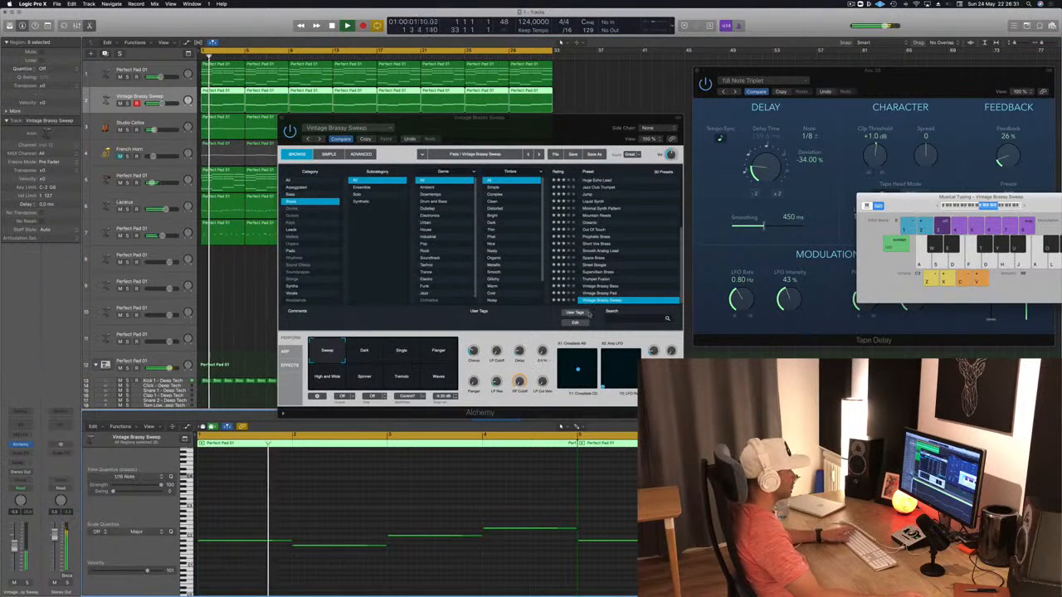
{"action": "left_click", "coordinate": [612, 294]}
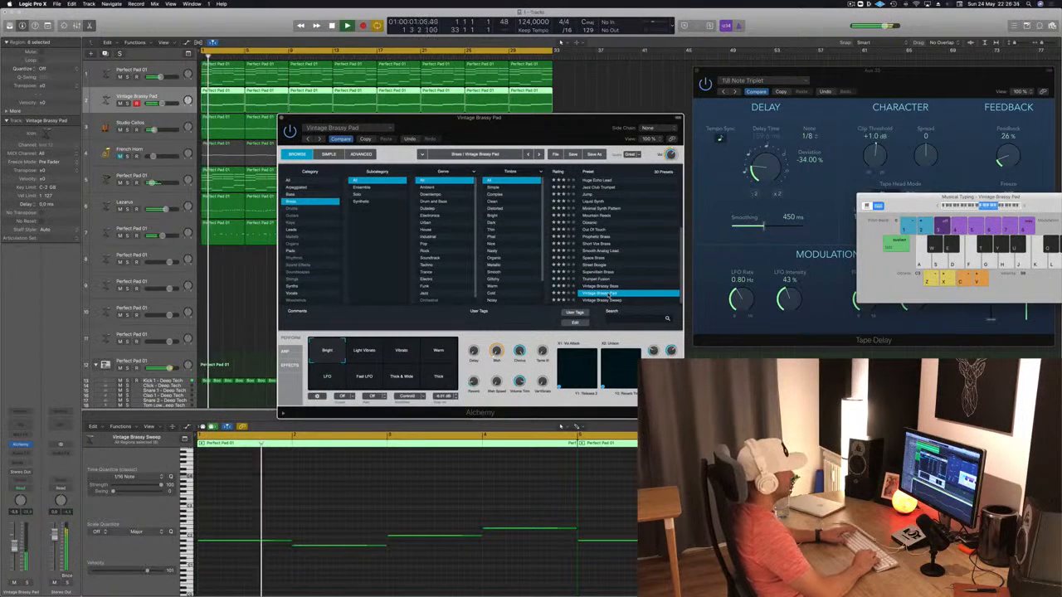
{"action": "key", "text": "Up"}
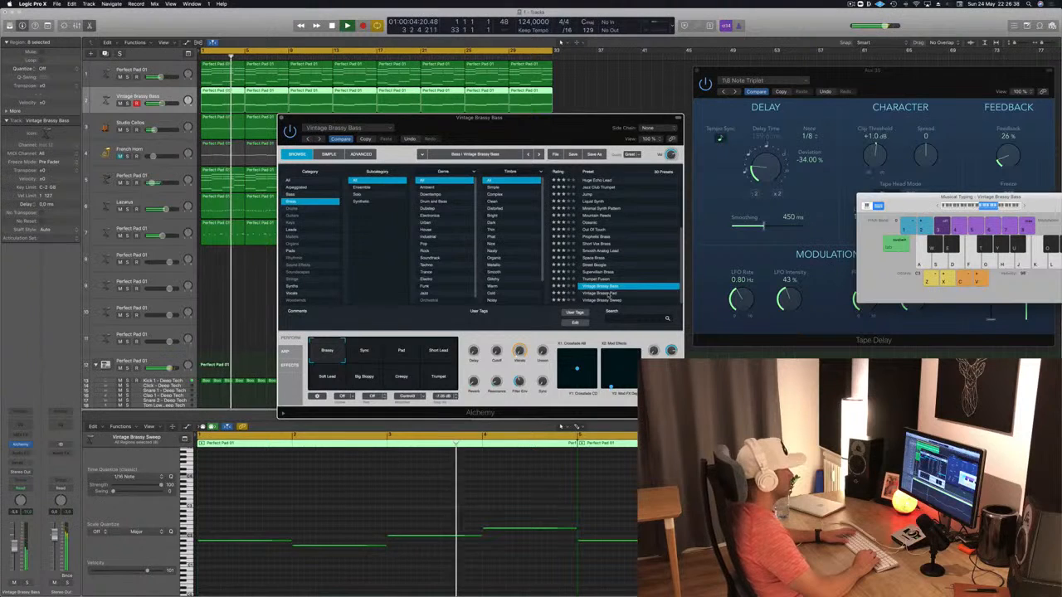
{"action": "key", "text": "Up"}
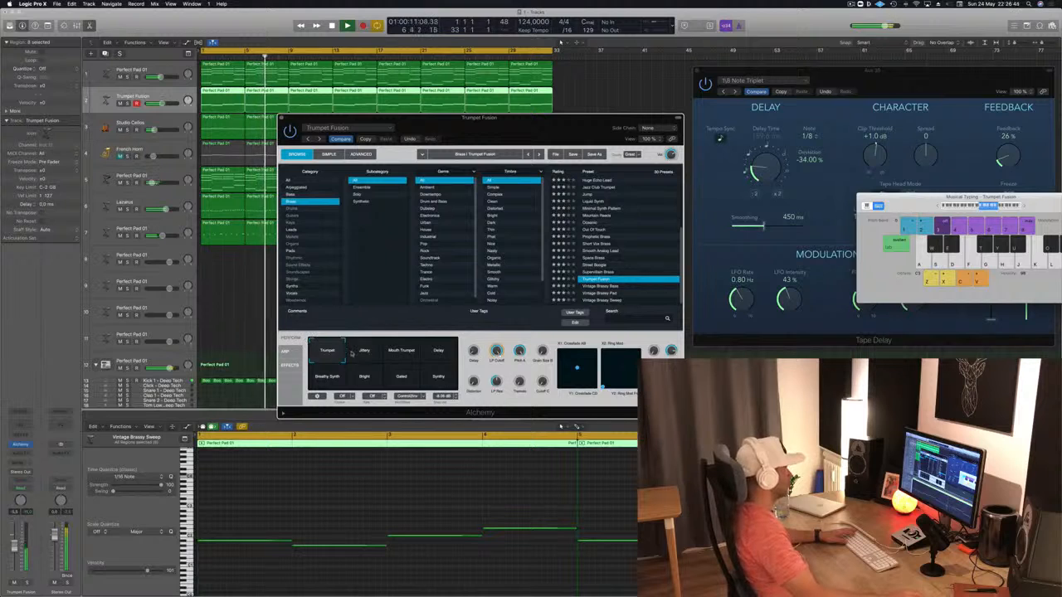
Step: Try the Mouth Trumpet, Delay and Breathy Synth variations of the Trumpet Fusion preset
{"action": "left_click", "coordinate": [401, 350]}
{"action": "left_click", "coordinate": [434, 355]}
{"action": "left_click", "coordinate": [324, 380]}
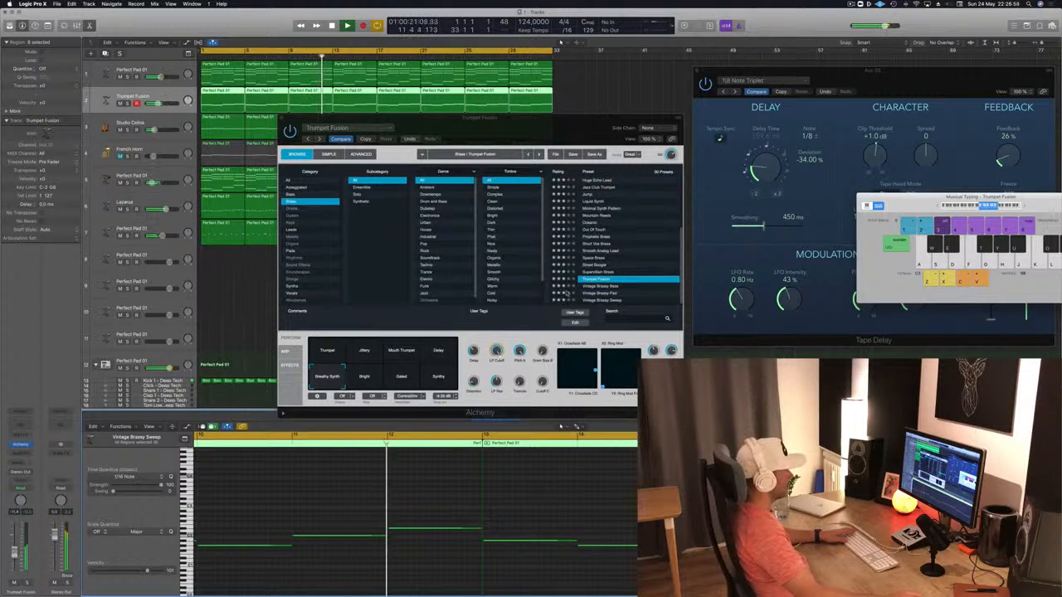
Step: Load the Supervillain Brass preset into track 2's Alchemy, replay from the start and lower the track's volume
{"action": "left_click", "coordinate": [605, 272]}
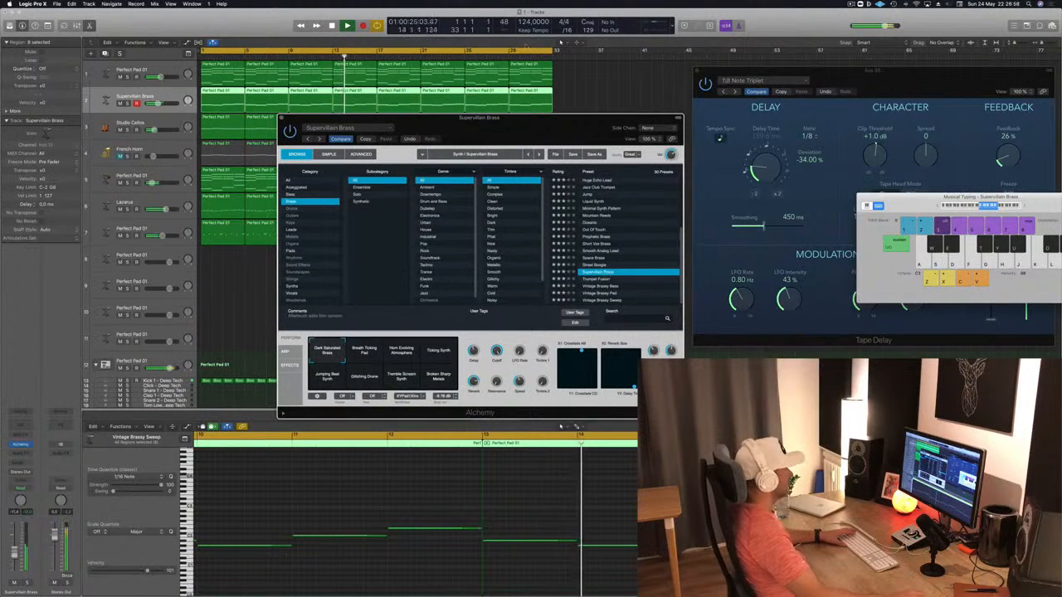
{"action": "left_click_drag", "start_coordinate": [516, 133], "coordinate": [745, 124]}
{"action": "key", "text": "Return"}
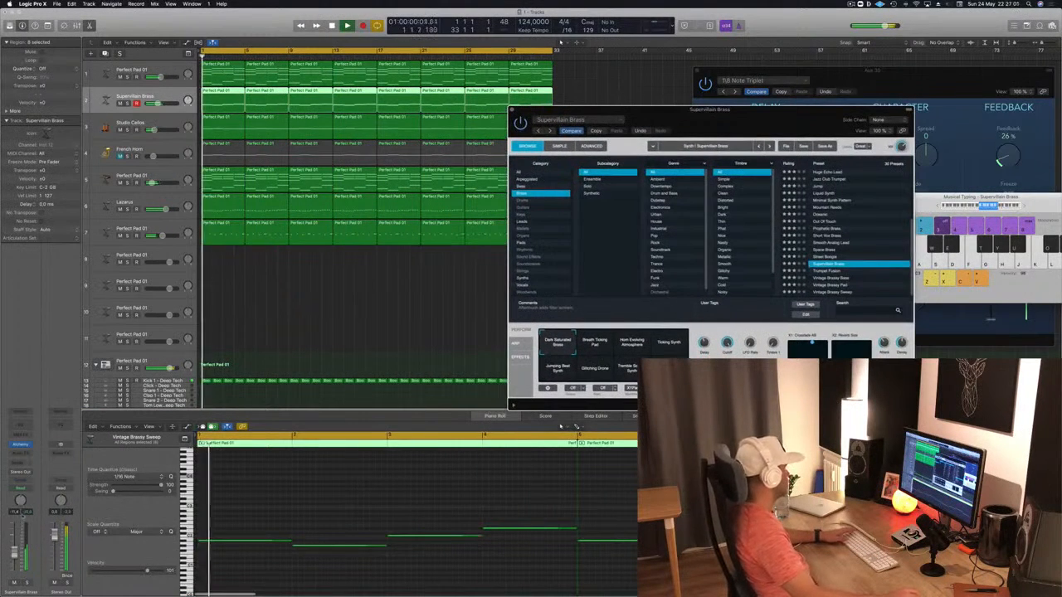
{"action": "left_click", "coordinate": [561, 427]}
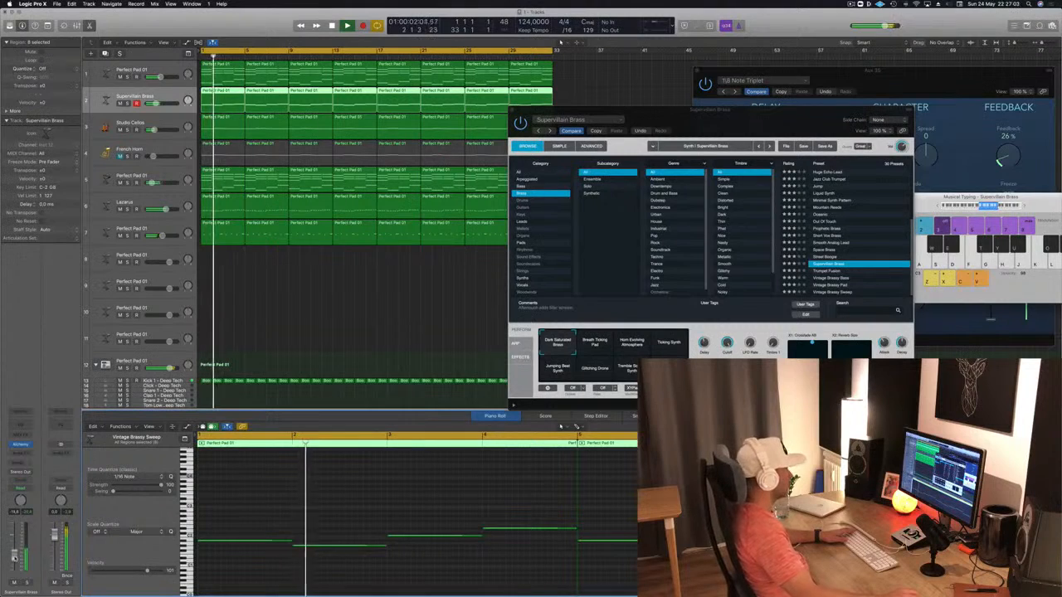
{"action": "left_click_drag", "start_coordinate": [821, 109], "coordinate": [861, 90]}
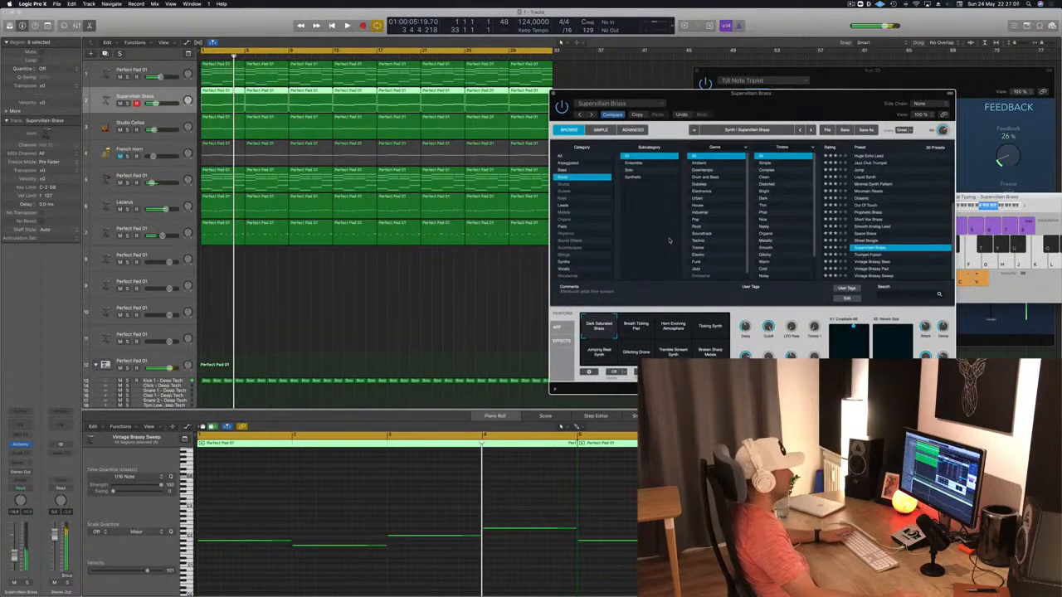
Step: Audition the other Supervillain Brass variations, from Breath Ticking Pad to Broken Sharp Metals, and return to Dark Saturated Brass
{"action": "left_click", "coordinate": [633, 335]}
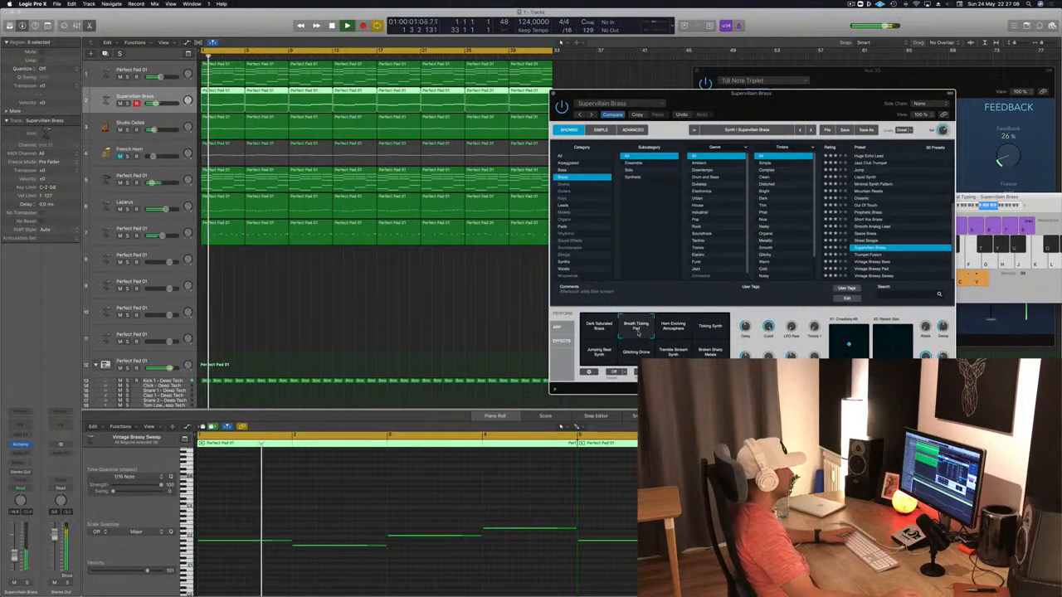
{"action": "left_click", "coordinate": [673, 335]}
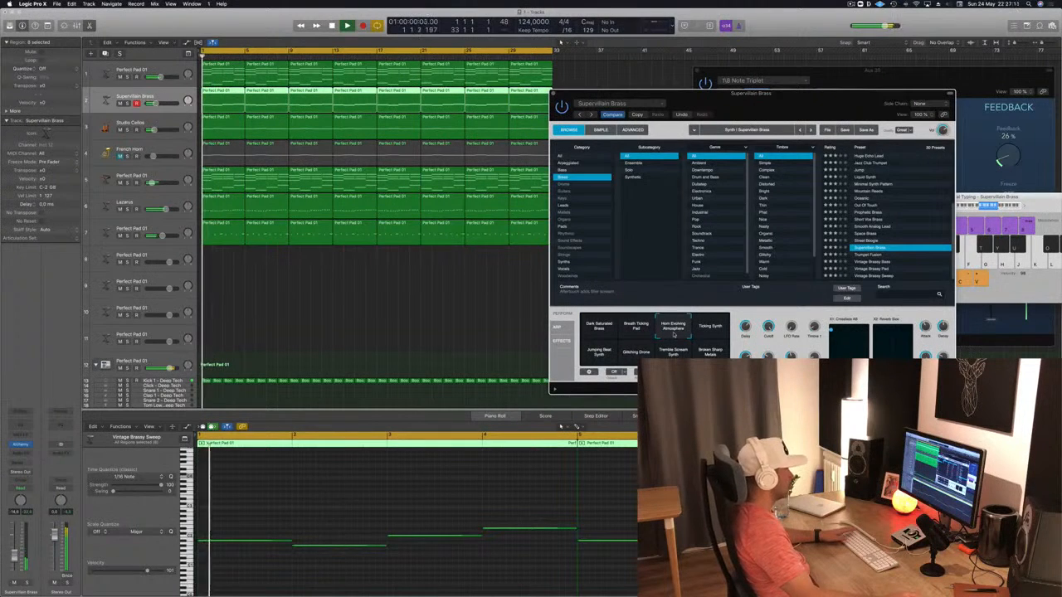
{"action": "left_click", "coordinate": [710, 330]}
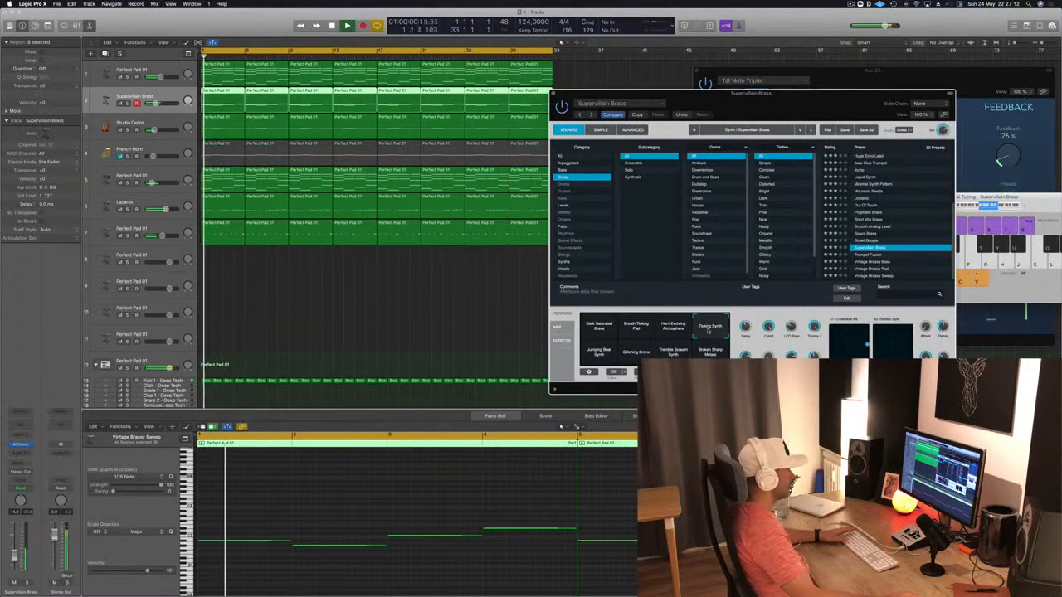
{"action": "left_click", "coordinate": [596, 356]}
{"action": "left_click", "coordinate": [647, 353]}
{"action": "left_click", "coordinate": [673, 352]}
{"action": "left_click", "coordinate": [712, 352]}
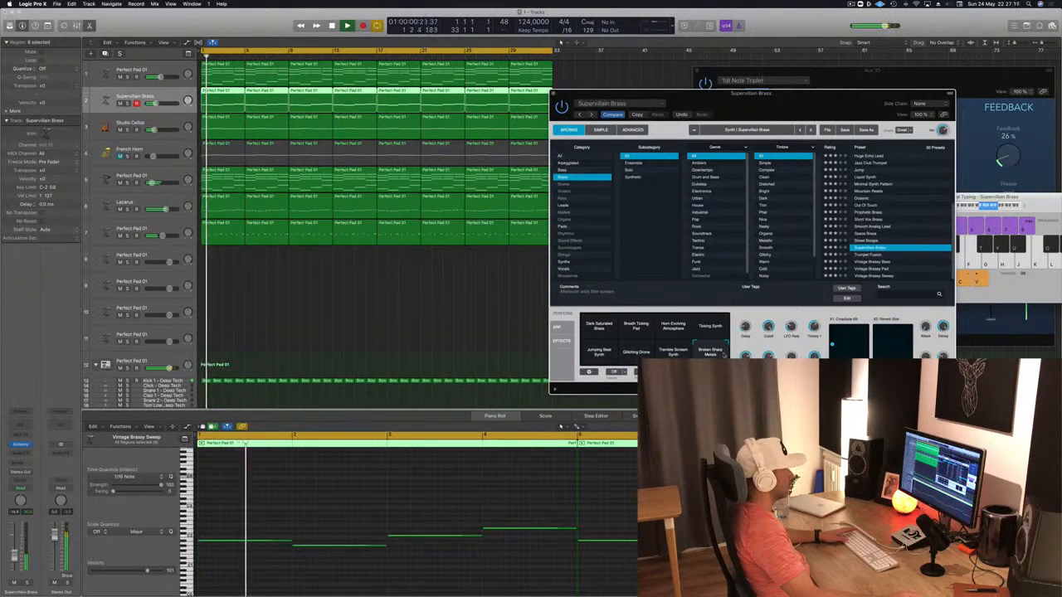
{"action": "left_click", "coordinate": [598, 334]}
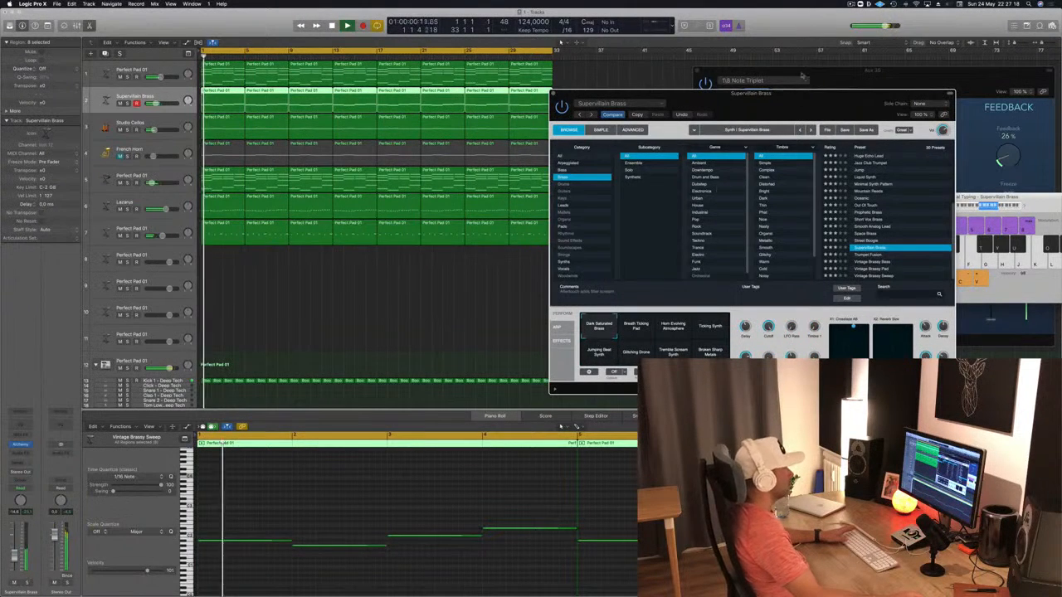
Step: Add sends to Bus 3 (Aux 33) and Bus 12 (Aux 35) on the Supervillain Brass channel
{"action": "left_click_drag", "start_coordinate": [801, 111], "coordinate": [800, 92]}
{"action": "left_click", "coordinate": [169, 101]}
{"action": "left_click", "coordinate": [23, 461]}
{"action": "mouse_move", "coordinate": [17, 477]}
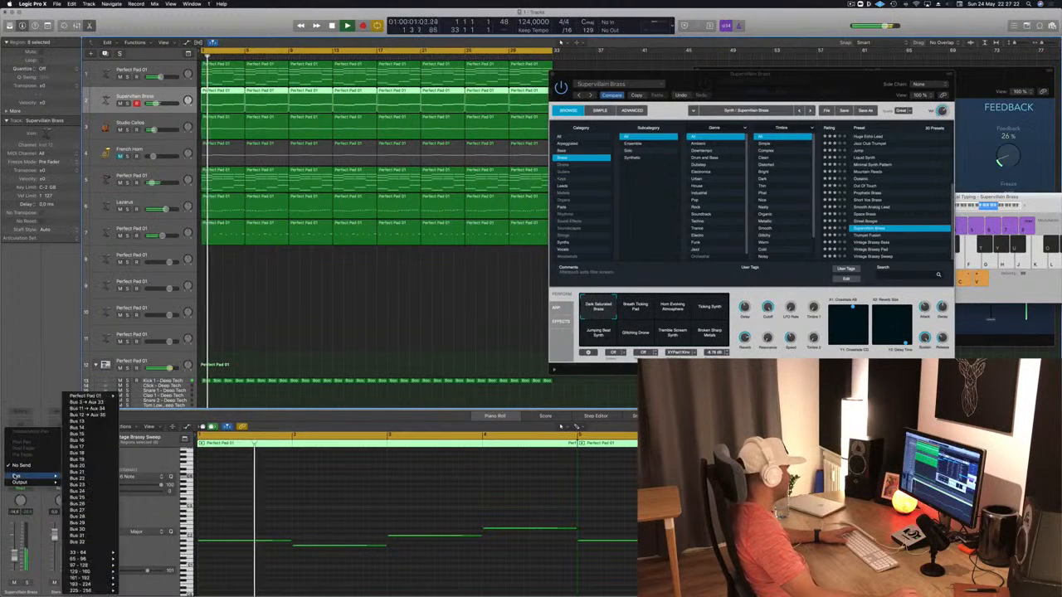
{"action": "left_click", "coordinate": [100, 403]}
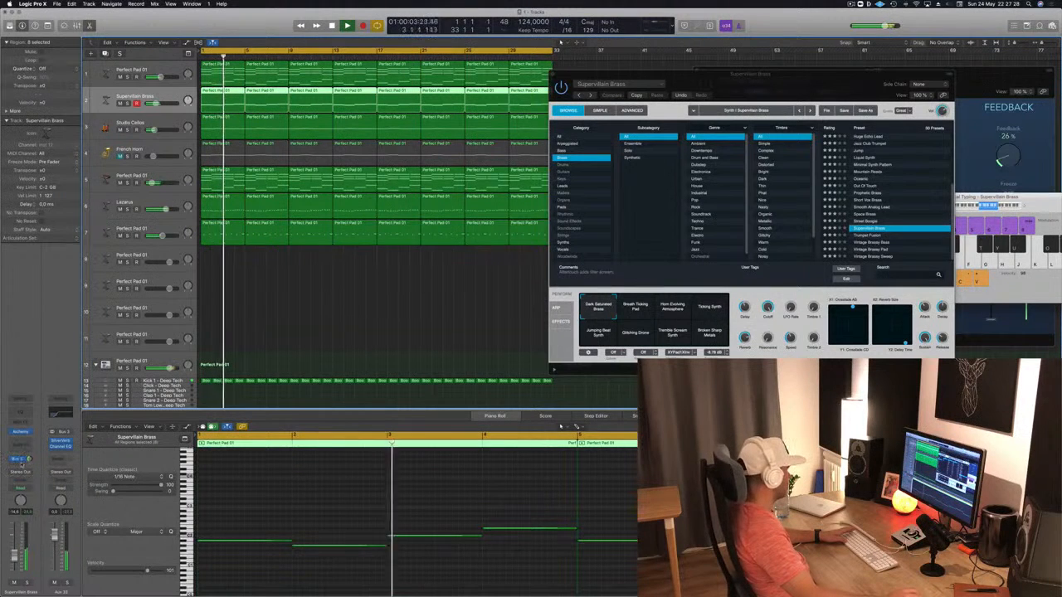
{"action": "left_click", "coordinate": [21, 459]}
{"action": "mouse_move", "coordinate": [18, 476]}
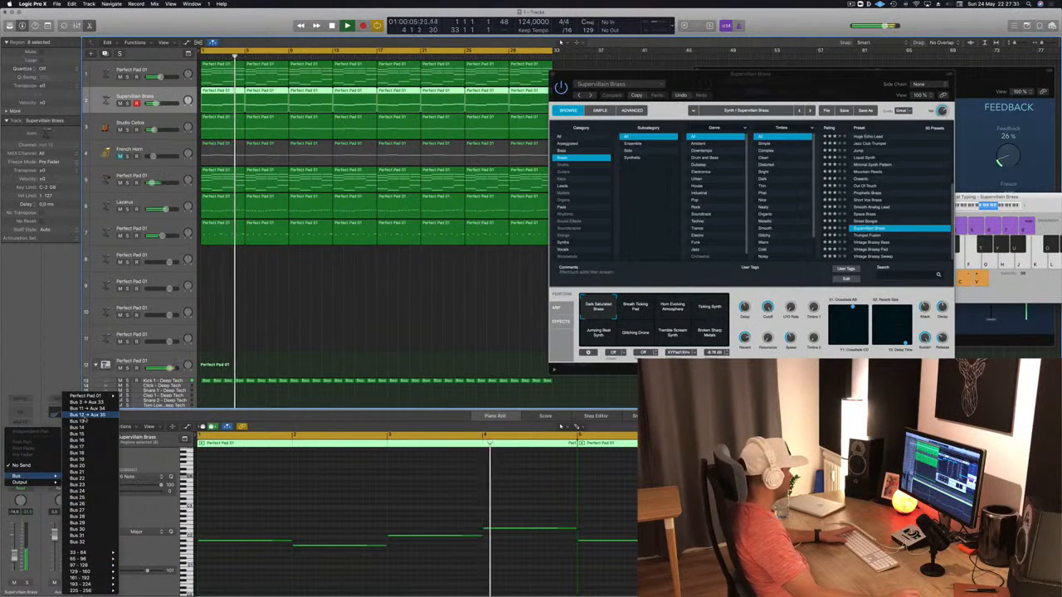
{"action": "left_click", "coordinate": [83, 415]}
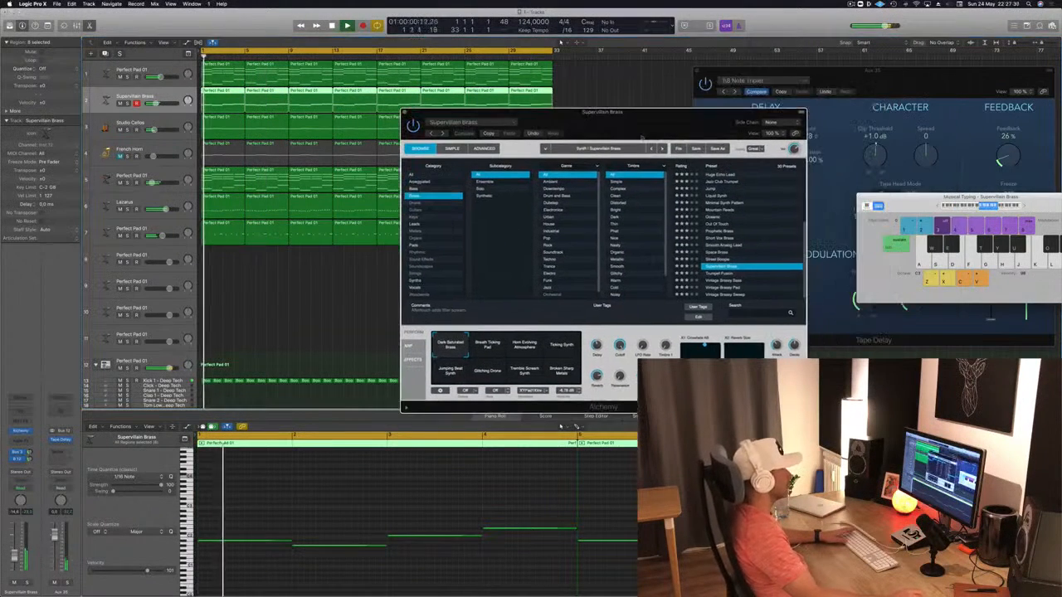
Step: Try all notes of the Supervillain Brass track an octave higher and an octave lower, and restore their original pitch
{"action": "left_click", "coordinate": [367, 494]}
{"action": "key", "text": "super+a"}
{"action": "key", "text": "alt+shift+Up"}
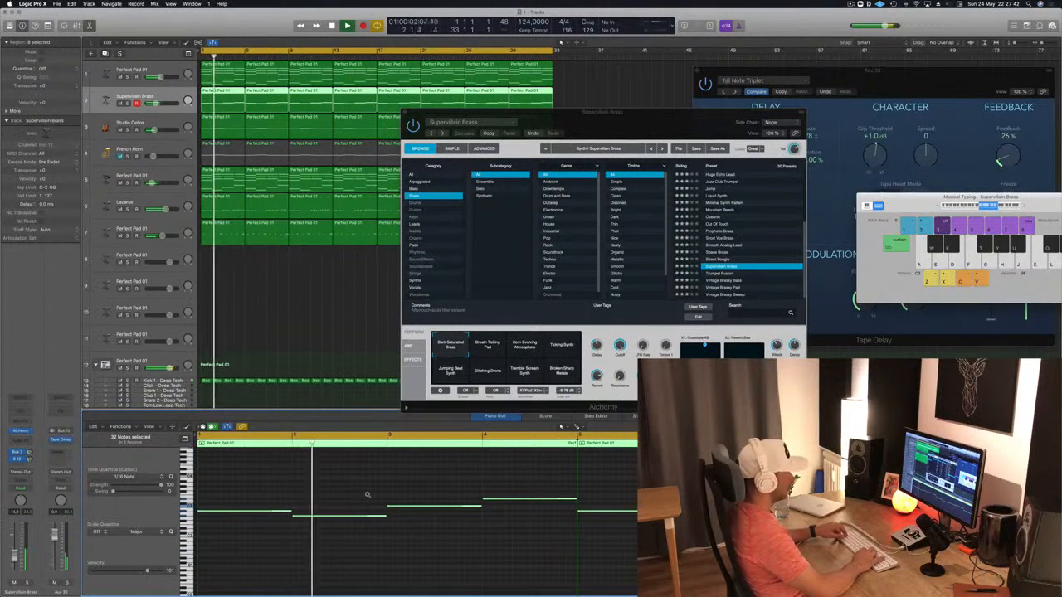
{"action": "key", "text": "alt+shift+Down"}
{"action": "key", "text": "alt+shift+Down"}
{"action": "key", "text": "Return"}
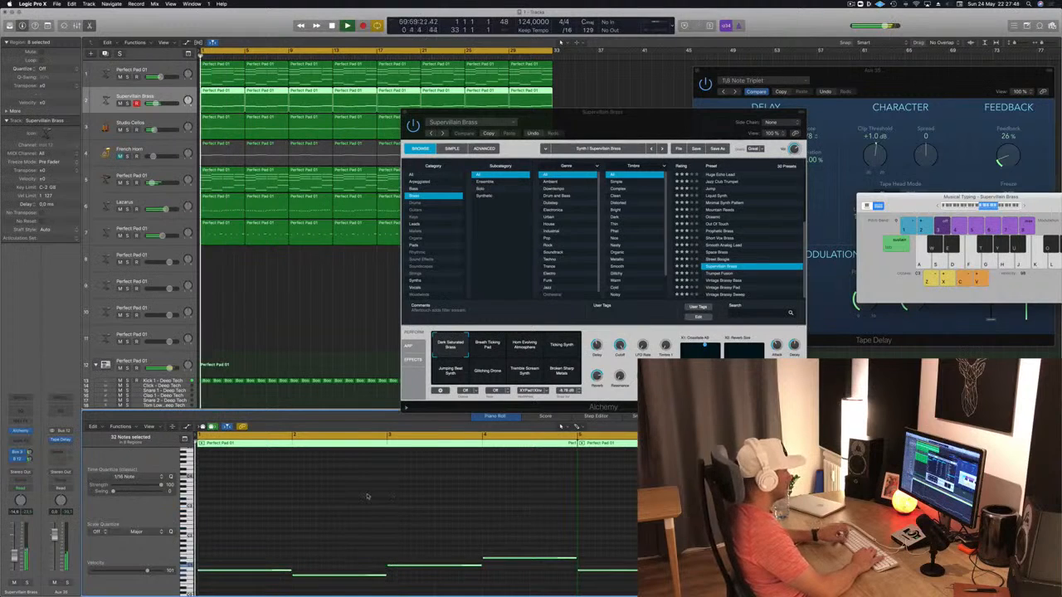
{"action": "key", "text": "alt+shift+Up"}
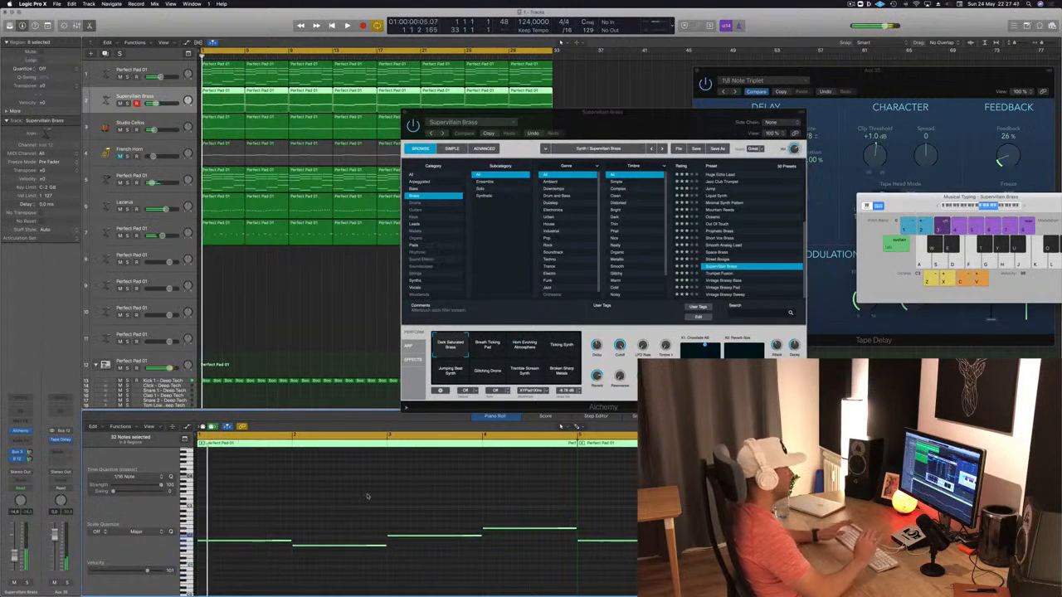
Step: Adjust Alchemy's performance knobs for the Supervillain Brass sound and replay from the start
{"action": "left_click_drag", "start_coordinate": [619, 346], "coordinate": [619, 376]}
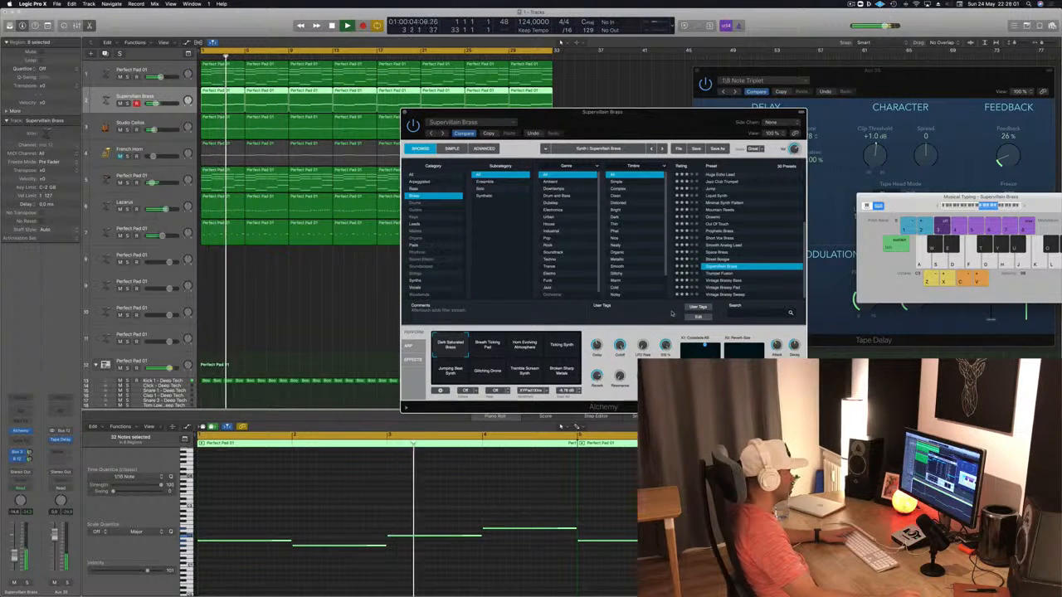
{"action": "key", "text": "Return"}
{"action": "key", "text": "space"}
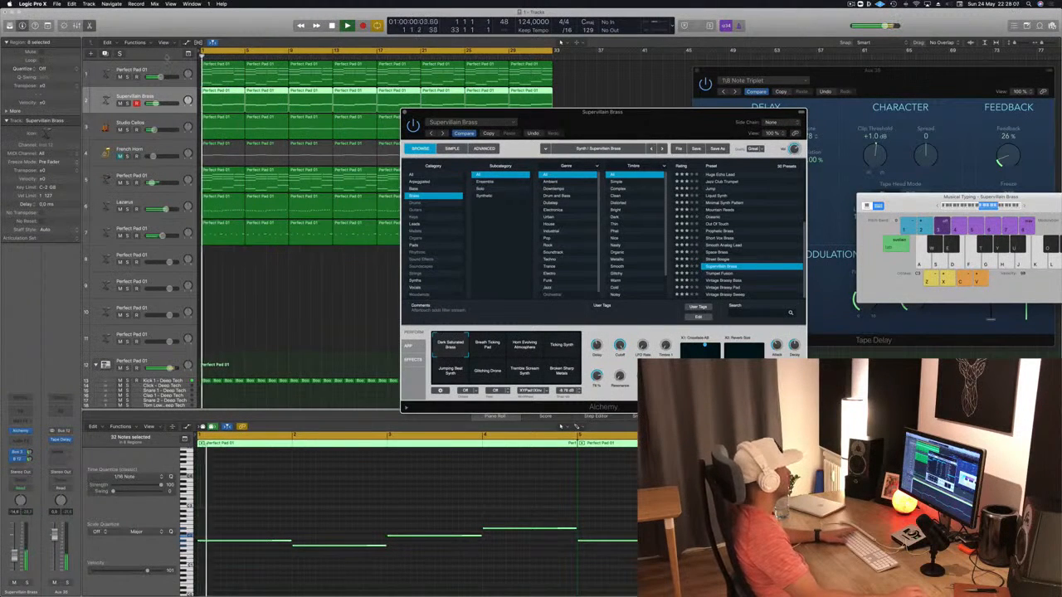
Step: Solo the Supervillain Brass track and replay it from the start while trying out Alchemy's performance knobs
{"action": "key", "text": "ctrl+s"}
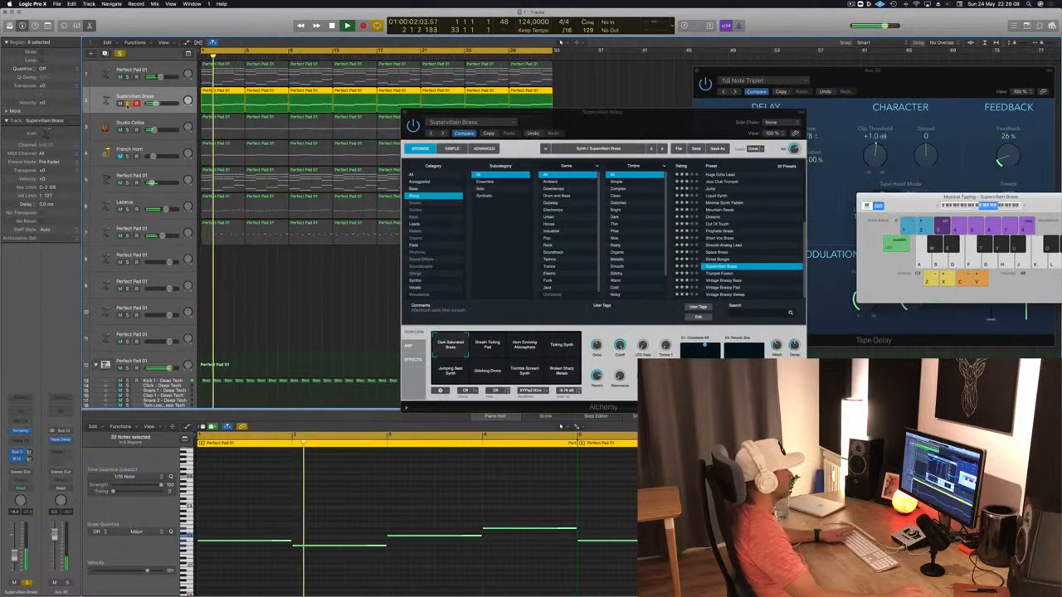
{"action": "left_click_drag", "start_coordinate": [636, 122], "coordinate": [731, 89]}
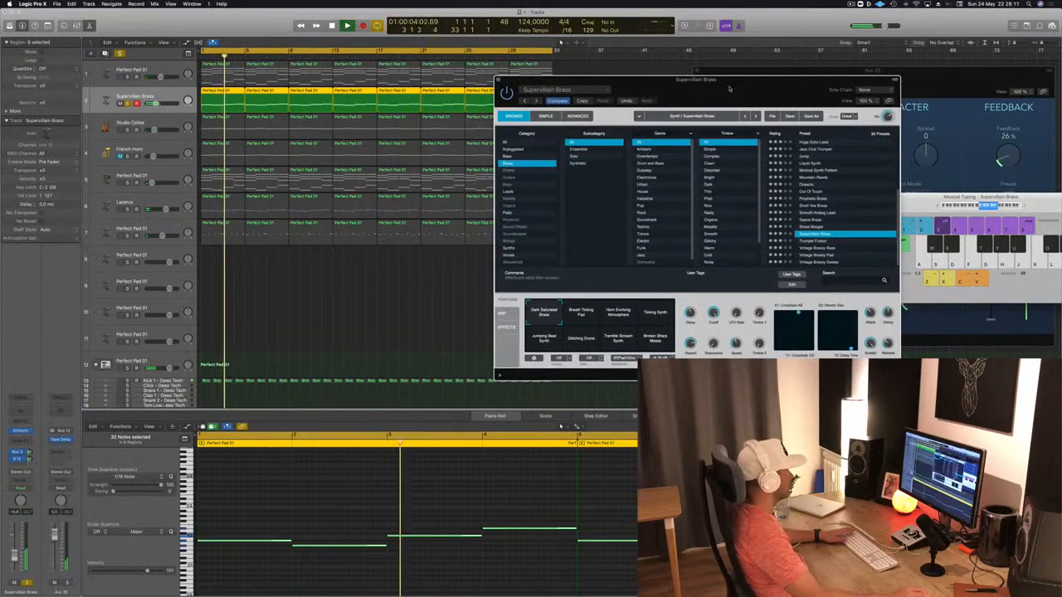
{"action": "key", "text": "Return"}
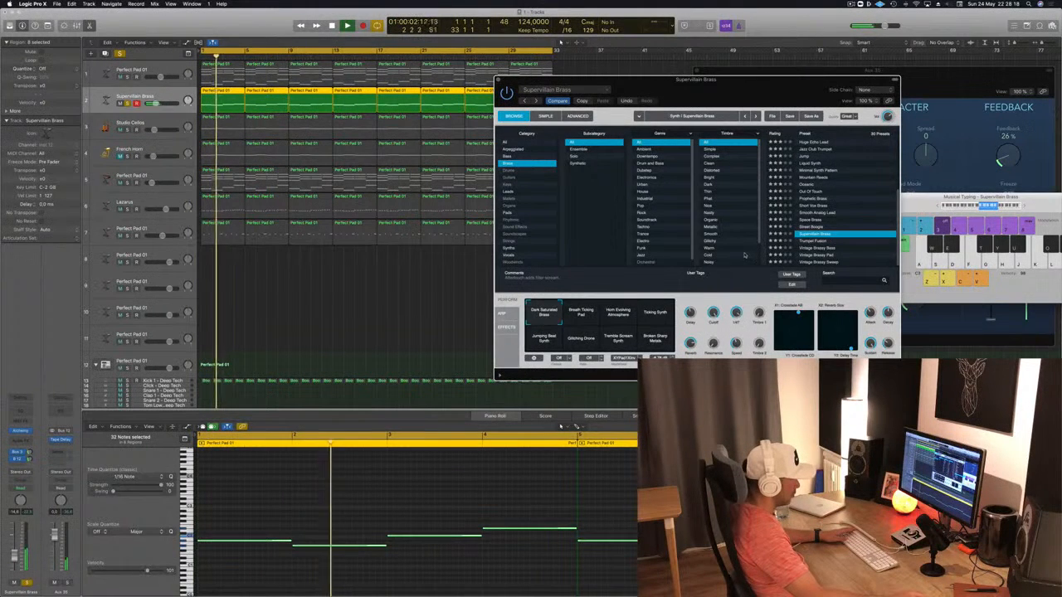
{"action": "key", "text": "Return"}
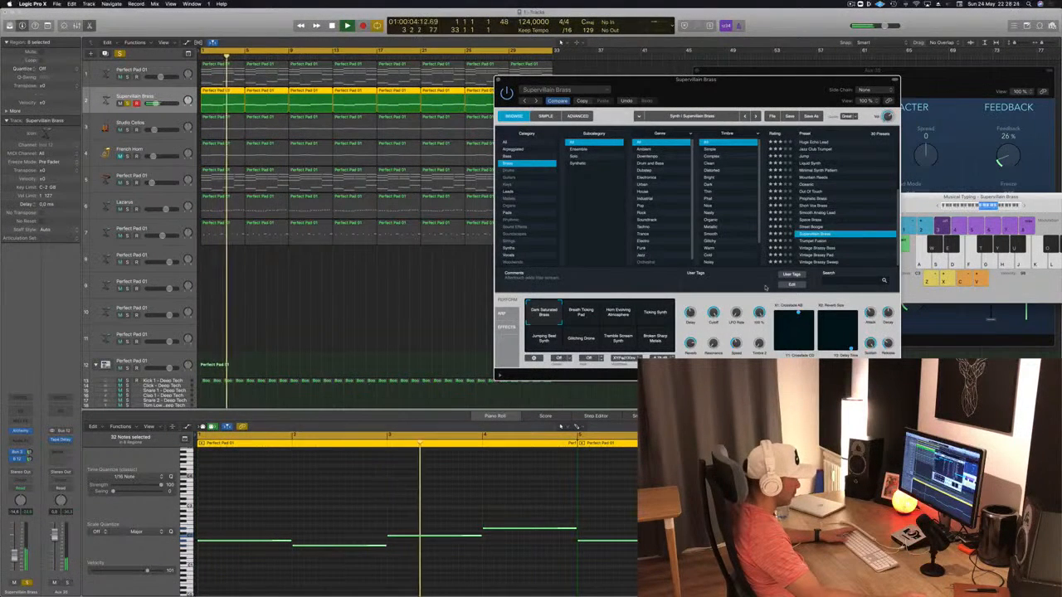
{"action": "key", "text": "Return"}
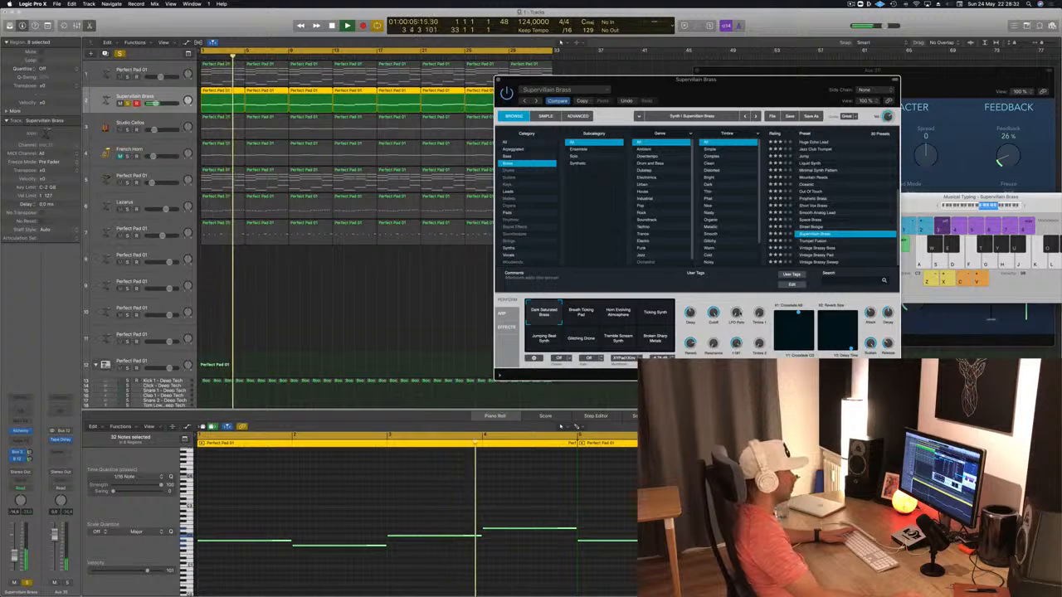
{"action": "key", "text": "Return"}
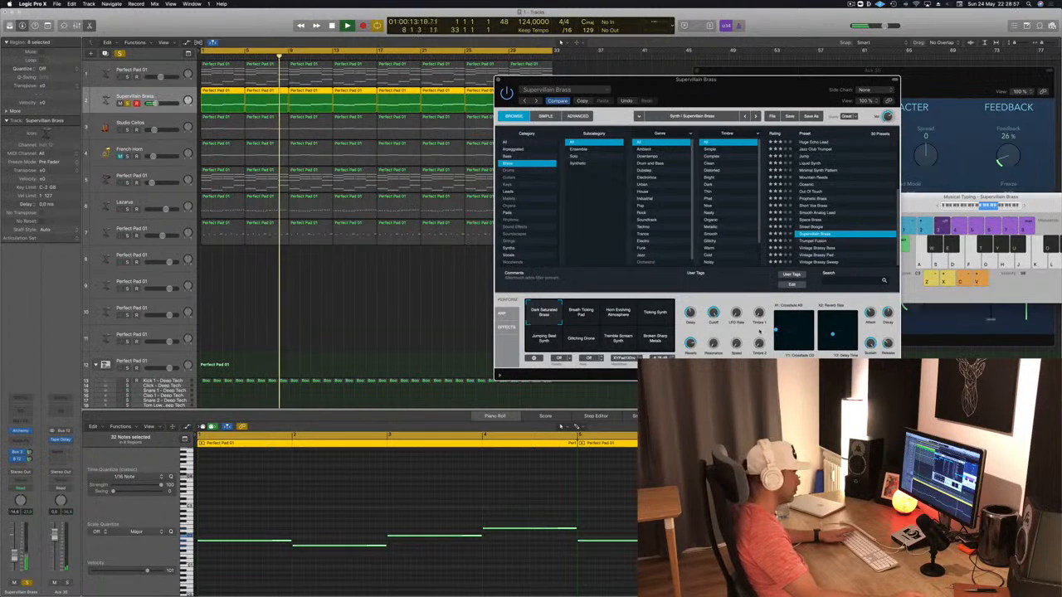
Step: Reposition the Crossfade AB and Reverb Size pad points in Alchemy and unsolo the Supervillain Brass track
{"action": "left_click_drag", "start_coordinate": [777, 329], "coordinate": [815, 327]}
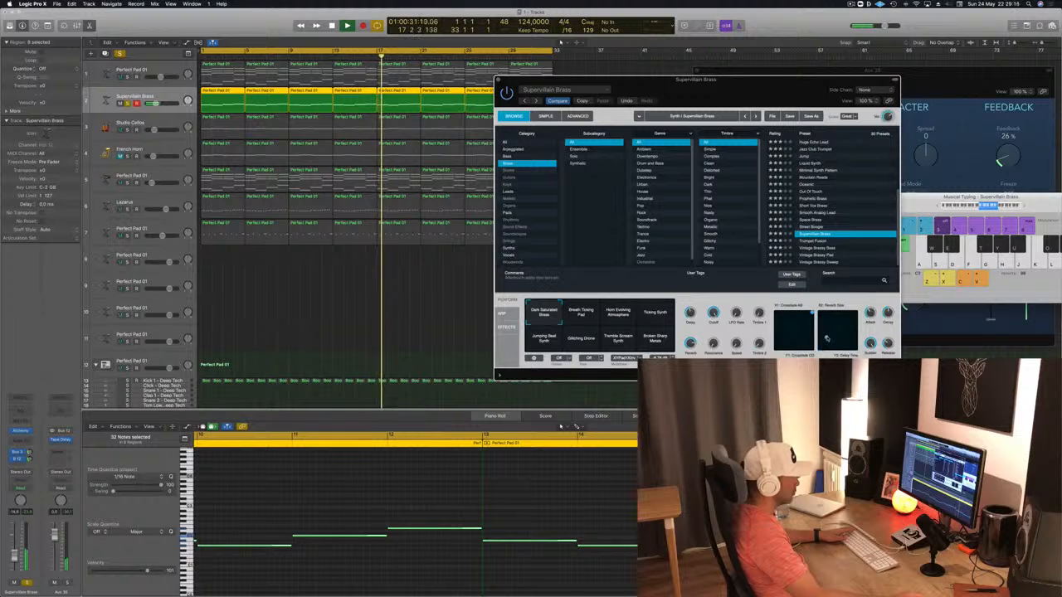
{"action": "key", "text": "Return"}
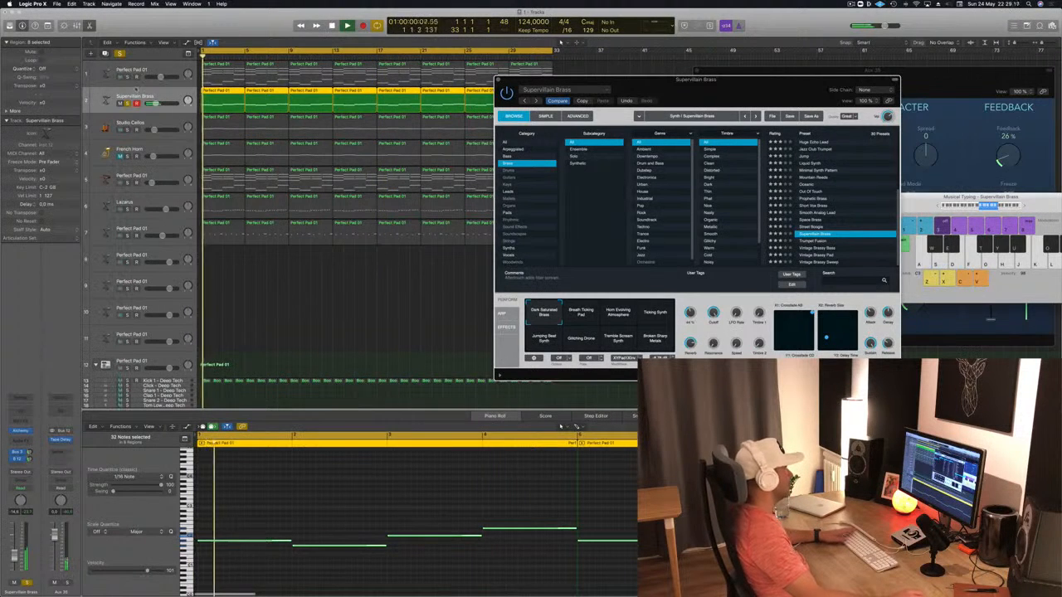
{"action": "key", "text": "s"}
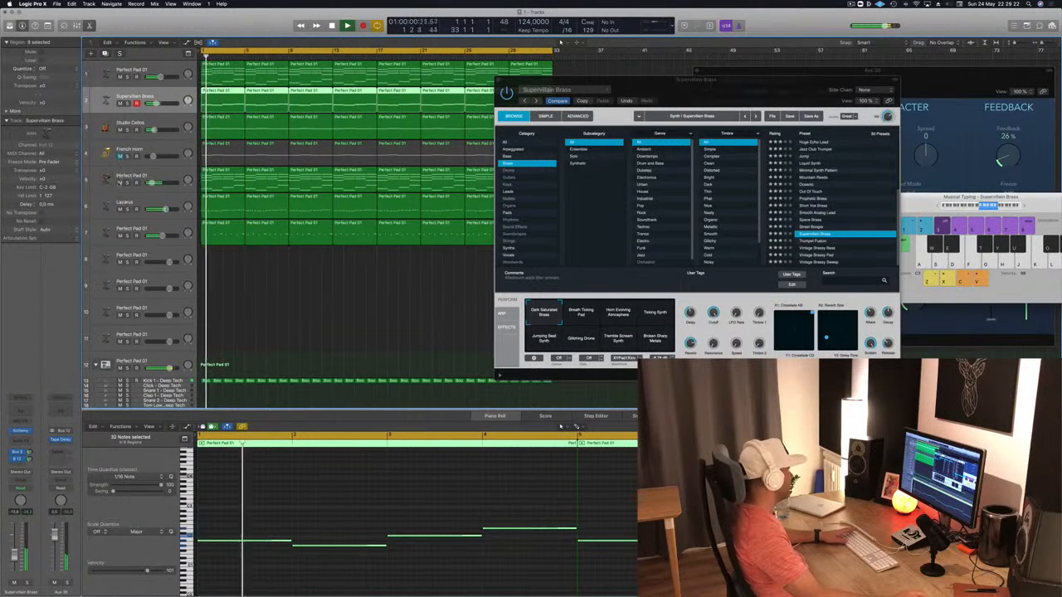
Step: Mute the Perfect Pad 01 track 5, unmute the French Horn track and close the Alchemy window
{"action": "left_click", "coordinate": [120, 184]}
{"action": "left_click", "coordinate": [158, 177]}
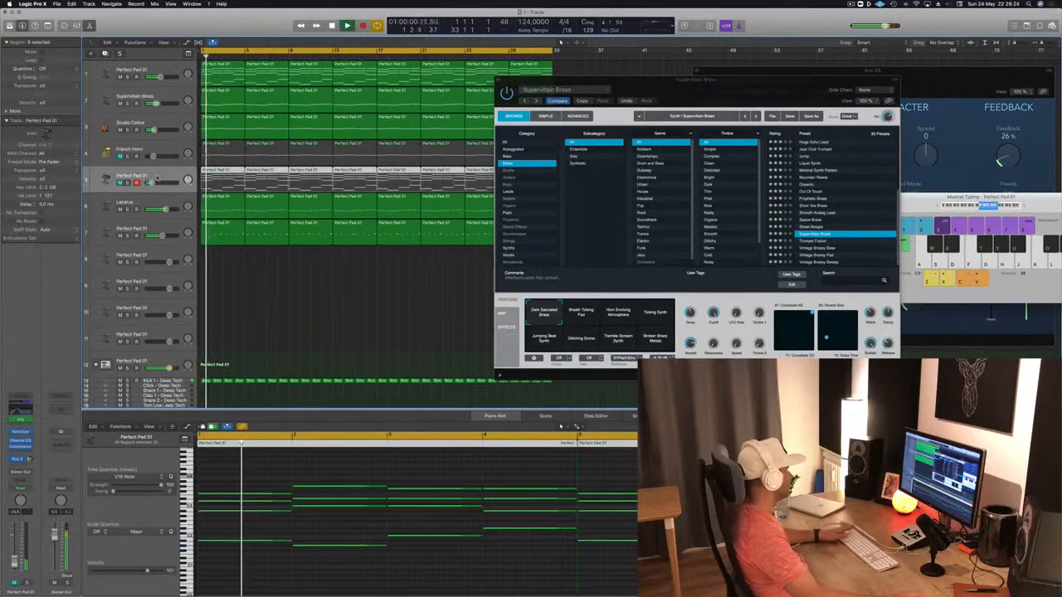
{"action": "left_click", "coordinate": [119, 156]}
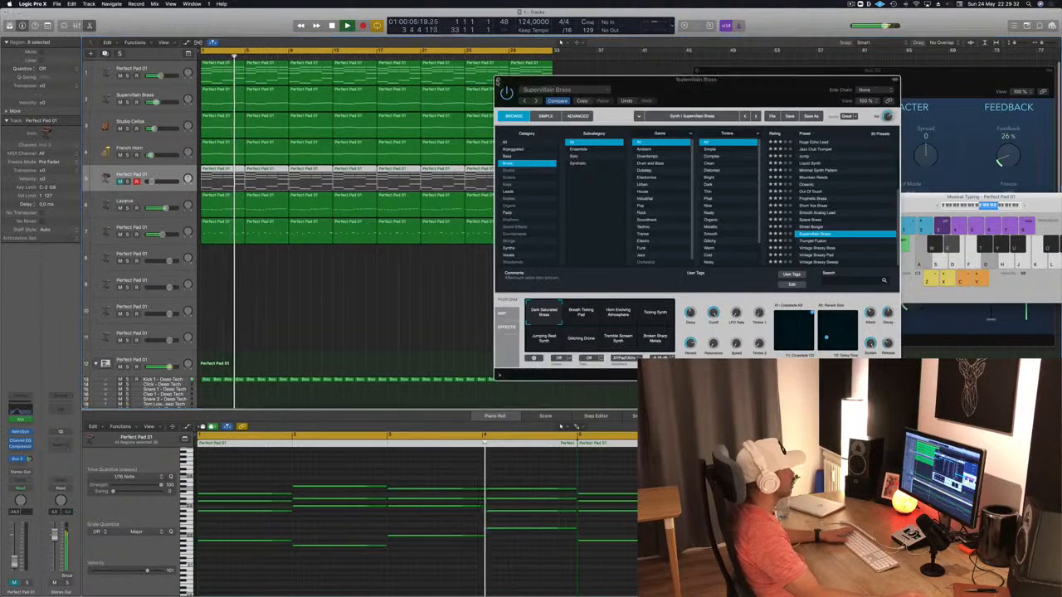
{"action": "left_click", "coordinate": [499, 82]}
{"action": "left_click", "coordinate": [282, 311]}
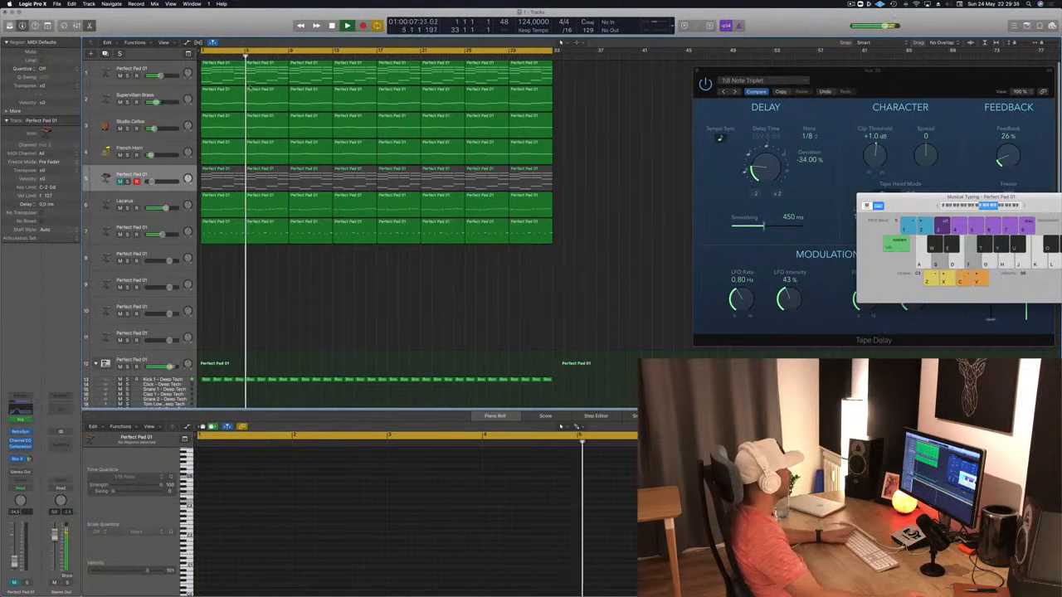
Step: Replay from the start, mute the Lazarus track and select the first region on the Perfect Pad 01 track 7
{"action": "key", "text": "Return"}
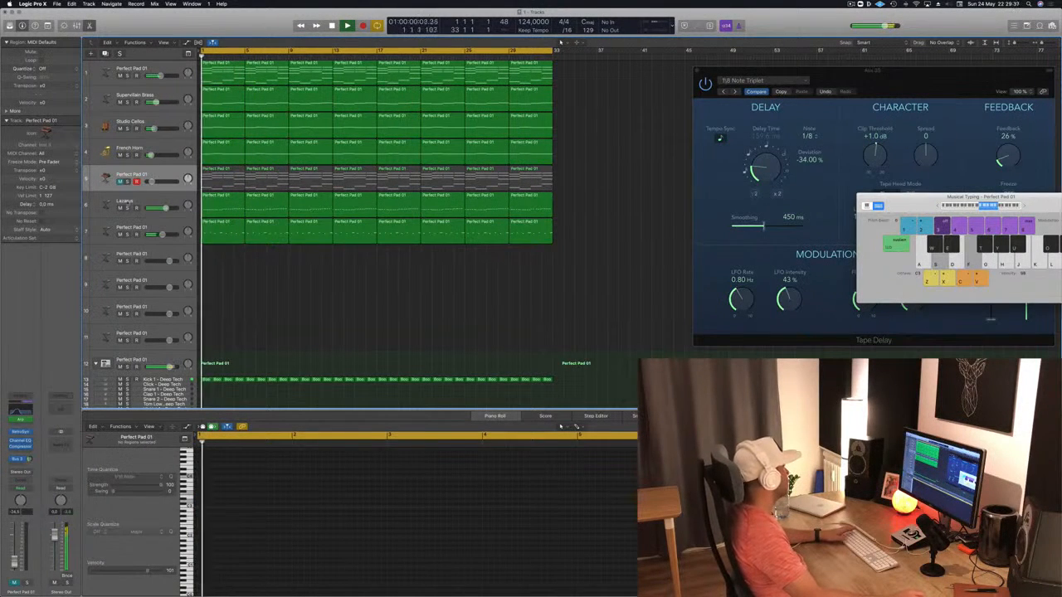
{"action": "left_click", "coordinate": [120, 208]}
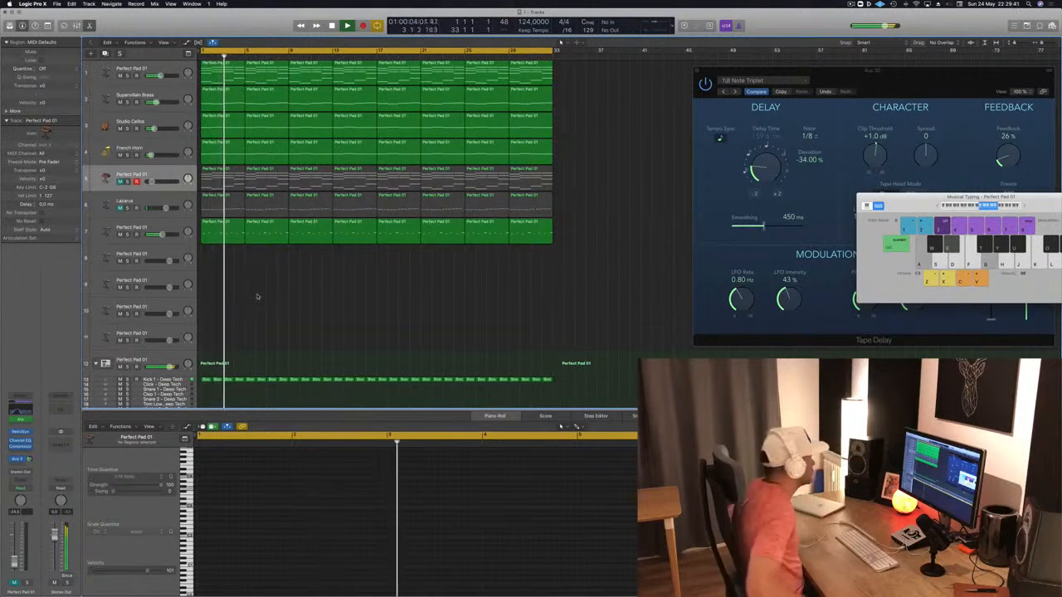
{"action": "left_click", "coordinate": [212, 221]}
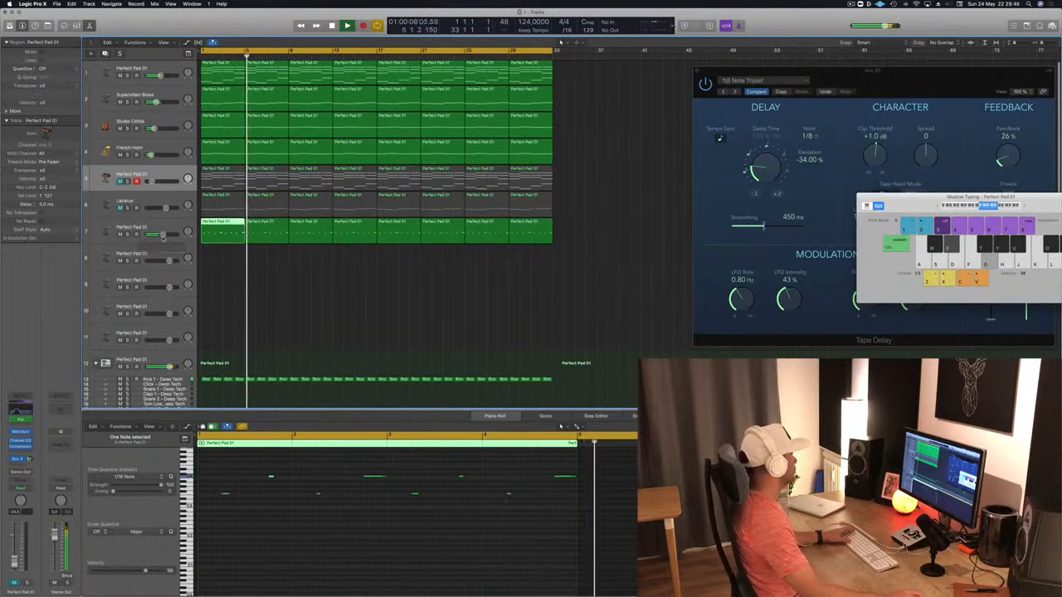
{"action": "key", "text": "Return"}
Step: Listen to the mix with the Kick 1 - Deep Tech track muted and unmuted, and clear the region selection
{"action": "left_click", "coordinate": [177, 379]}
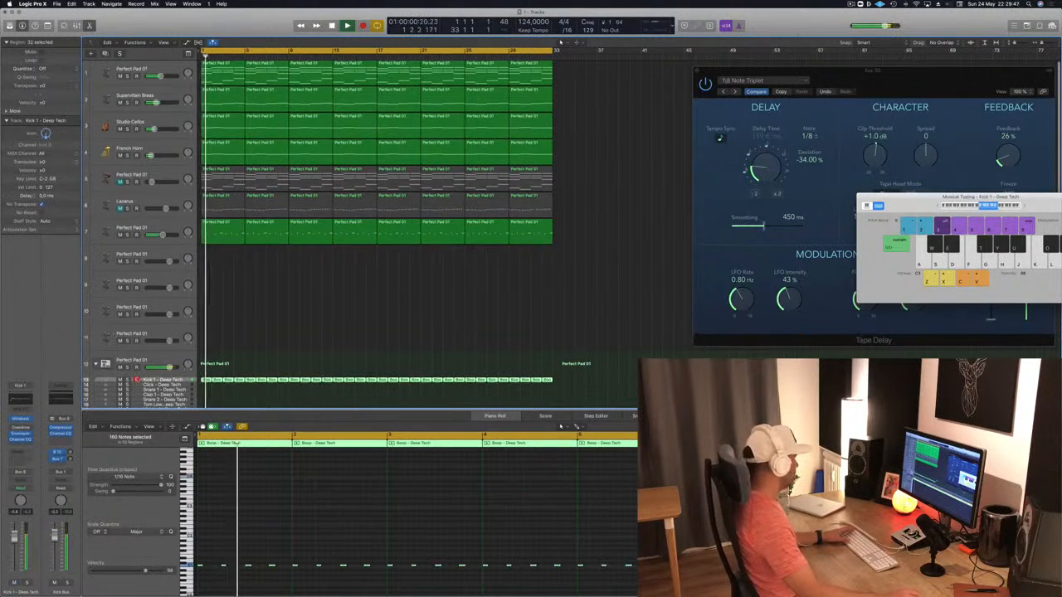
{"action": "left_click", "coordinate": [121, 380]}
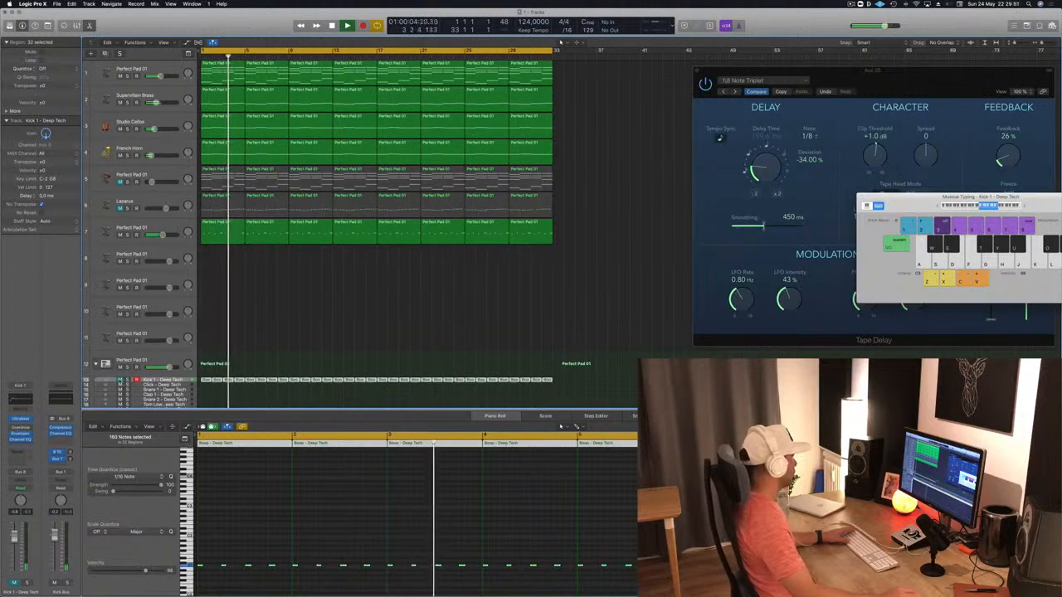
{"action": "left_click", "coordinate": [121, 380]}
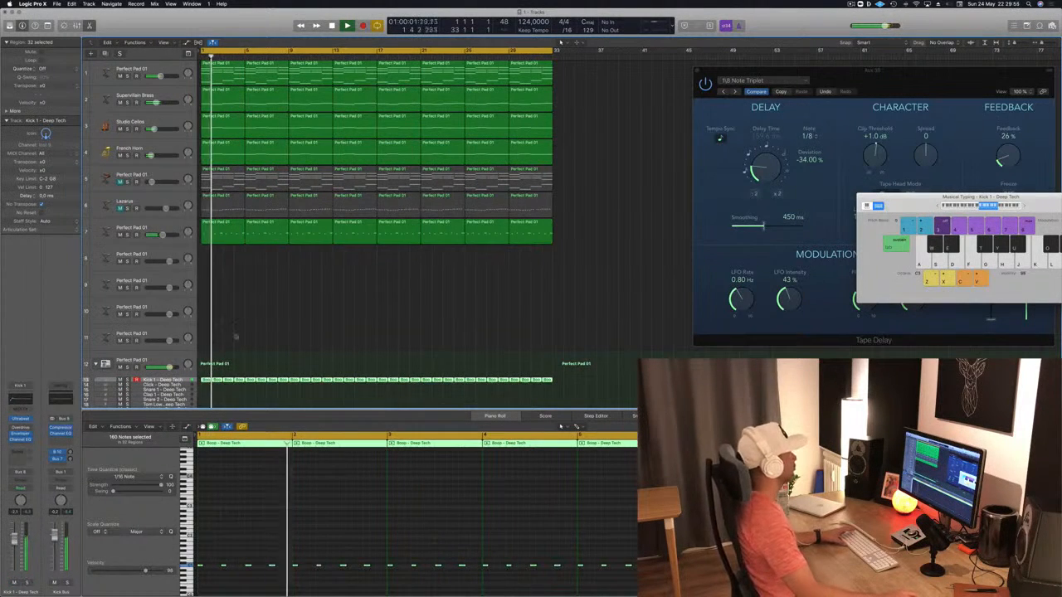
{"action": "left_click", "coordinate": [253, 324]}
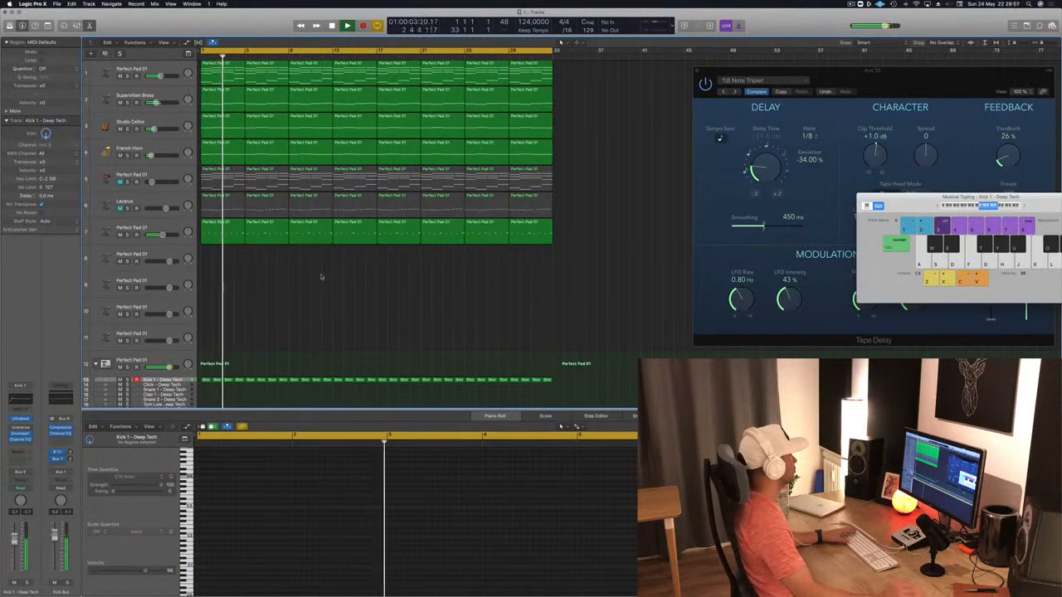
{"action": "key", "text": "space"}
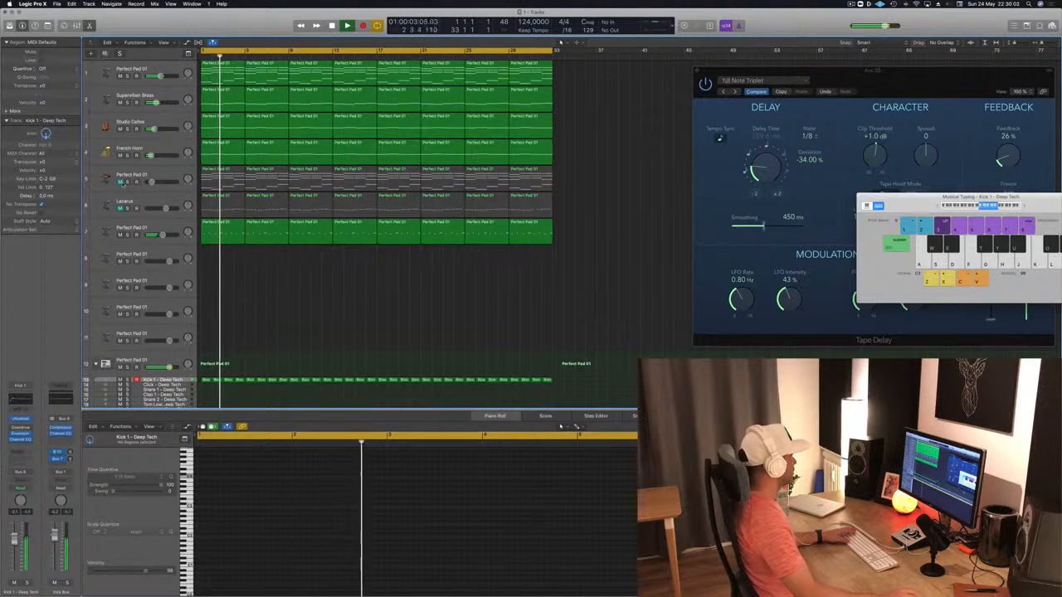
Step: Select the Perfect Pad 01 track 1 and compare the mix from the start with it muted and unmuted
{"action": "left_click", "coordinate": [170, 68]}
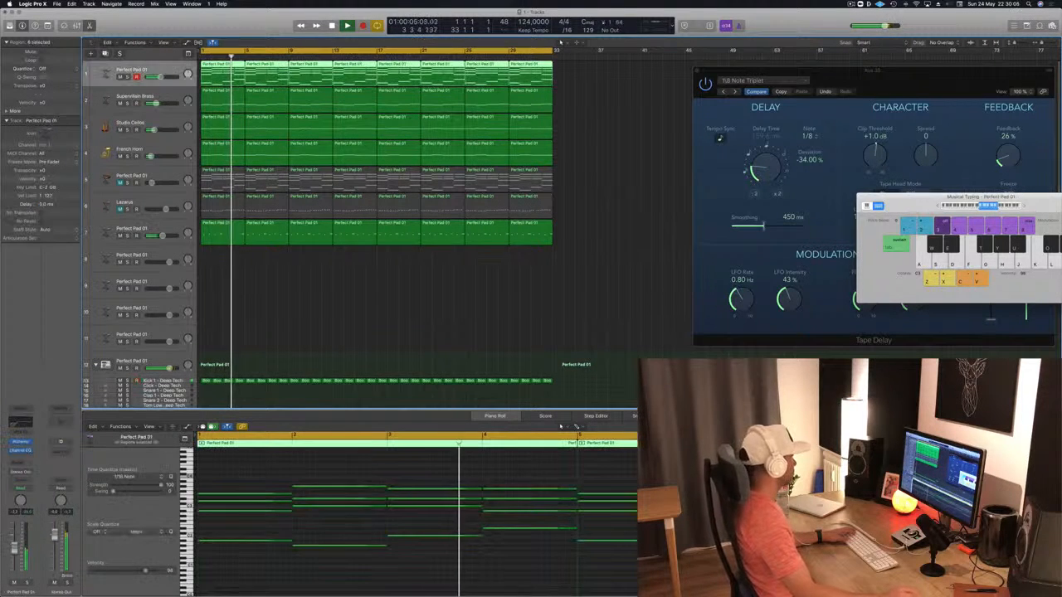
{"action": "key", "text": "Return"}
{"action": "key", "text": "ctrl+m"}
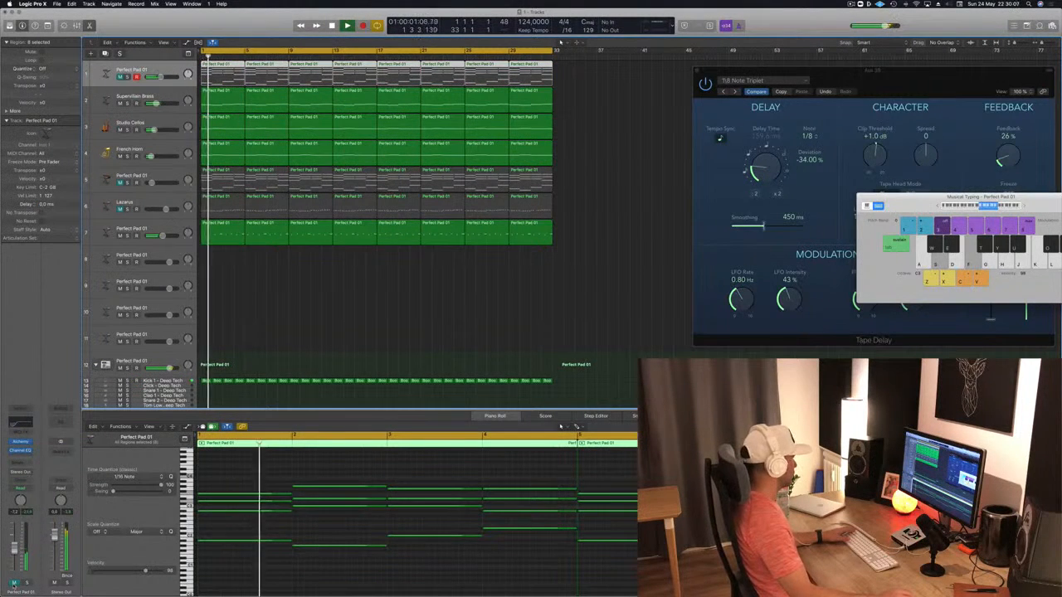
{"action": "key", "text": "ctrl+m"}
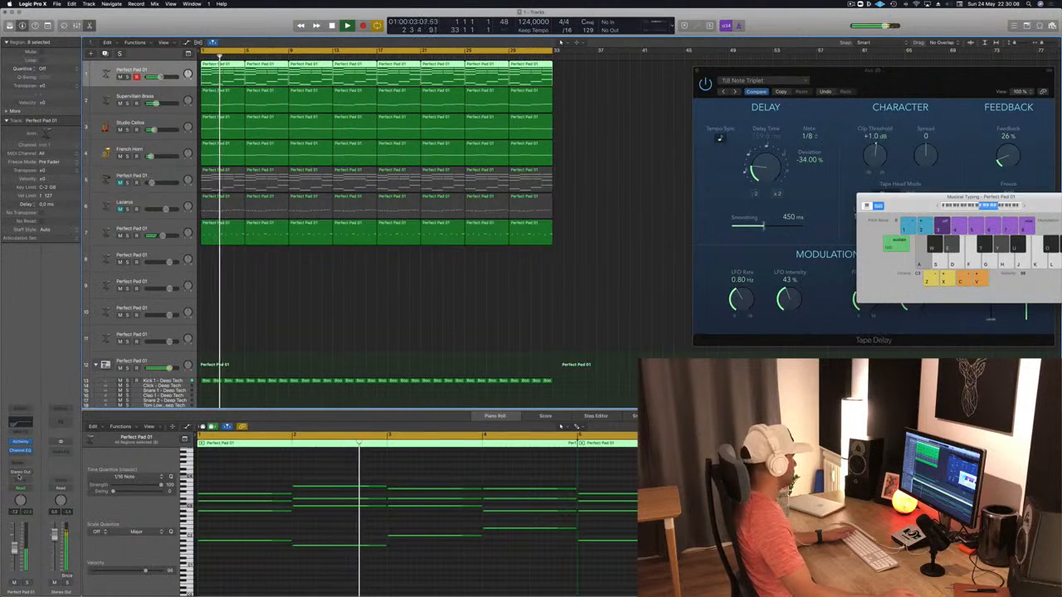
Step: Adjust the Cutoff of track 1's Alchemy sound while replaying from the start, and close the Alchemy window
{"action": "left_click", "coordinate": [22, 442]}
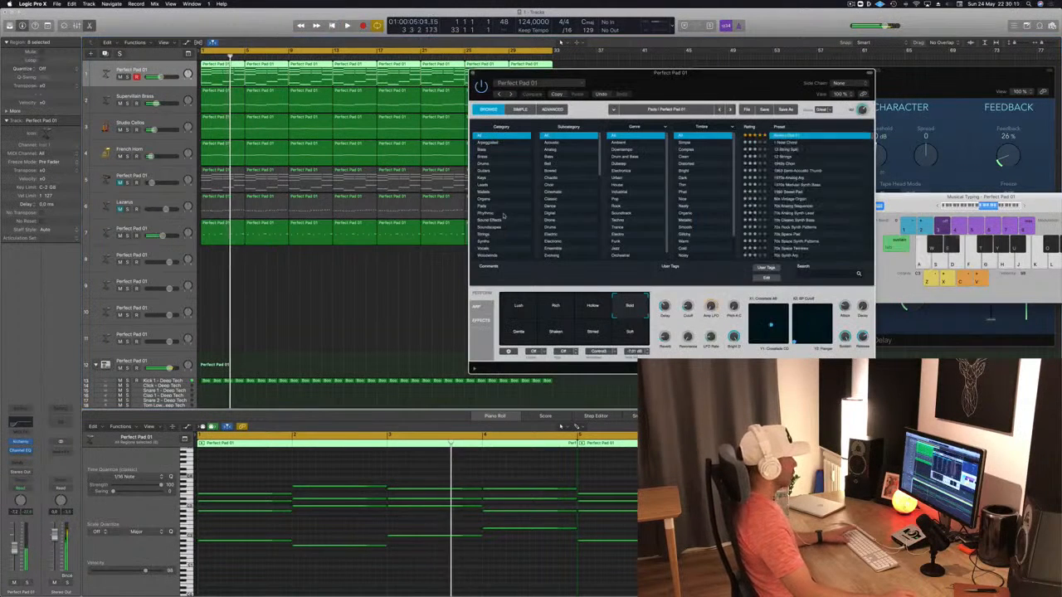
{"action": "key", "text": "Return"}
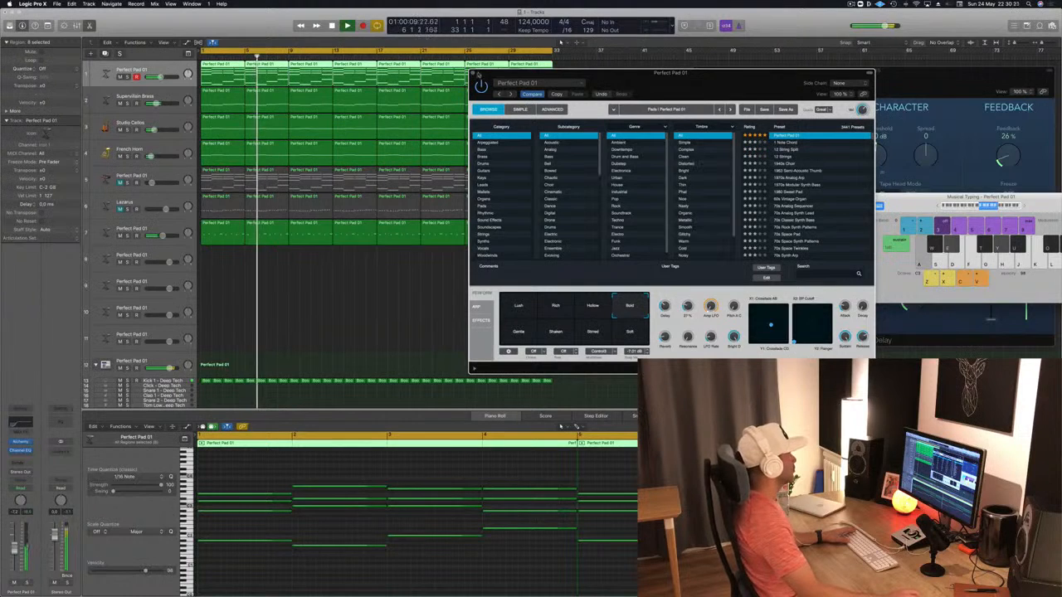
{"action": "key", "text": "super+w"}
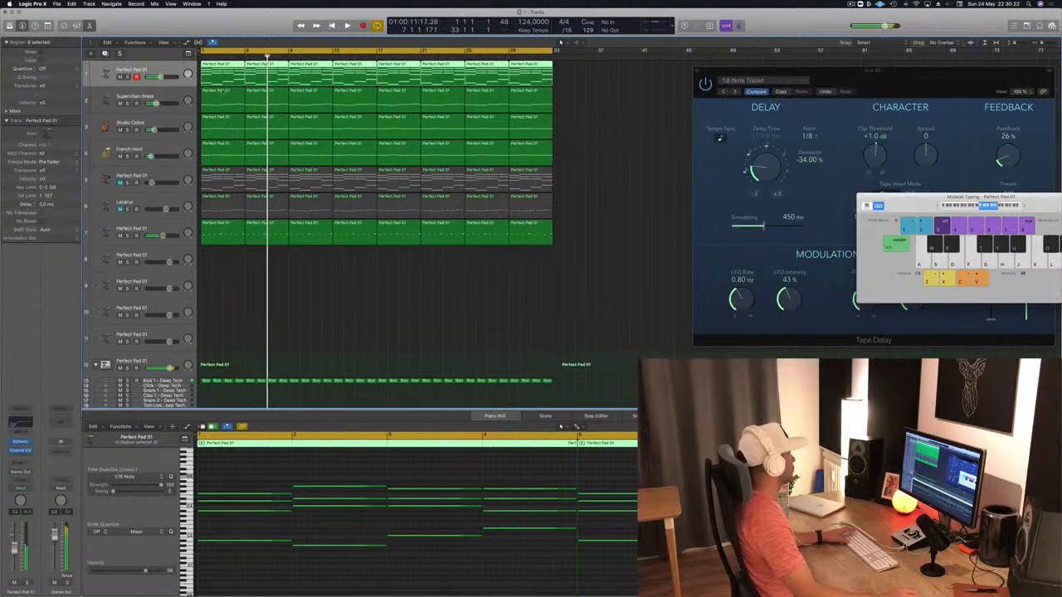
{"action": "key", "text": "Return"}
{"action": "left_click", "coordinate": [20, 442]}
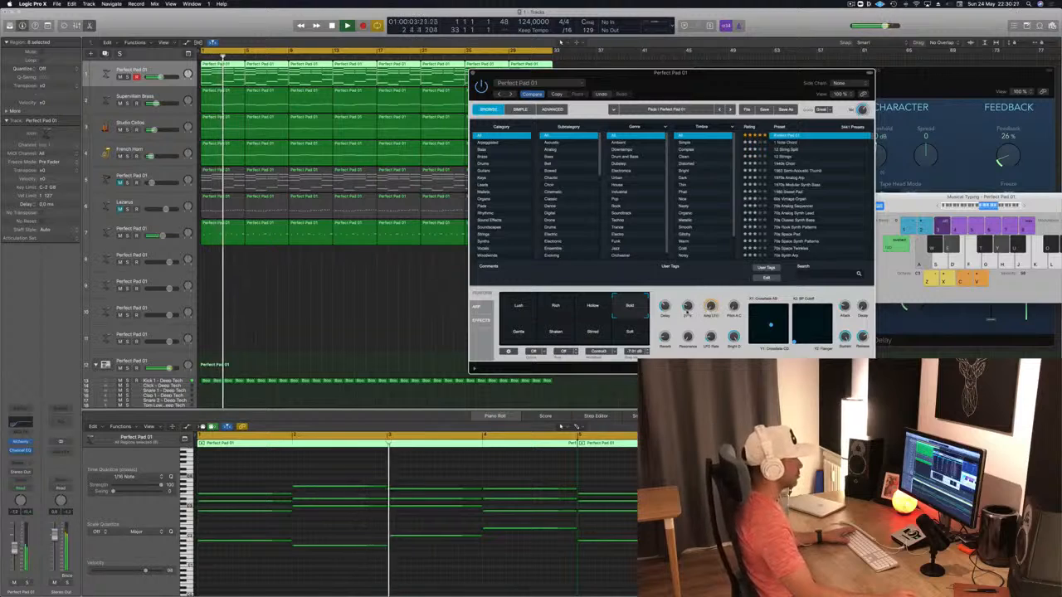
{"action": "key", "text": "Return"}
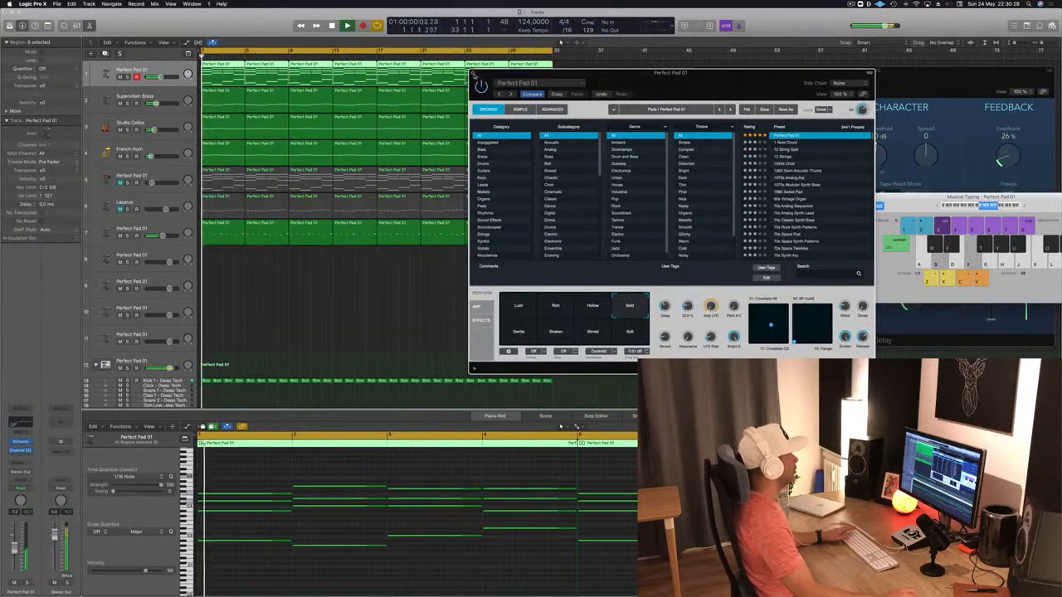
{"action": "key", "text": "super+w"}
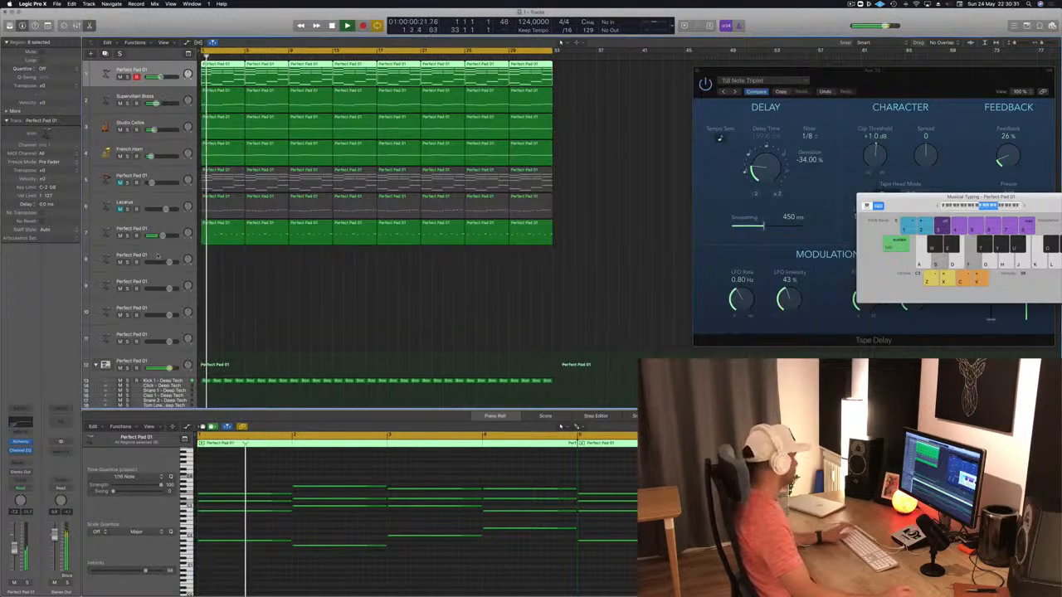
Step: Duplicate the Perfect Pad 01 track 7 as a new empty track below it with the same settings
{"action": "left_click", "coordinate": [158, 255]}
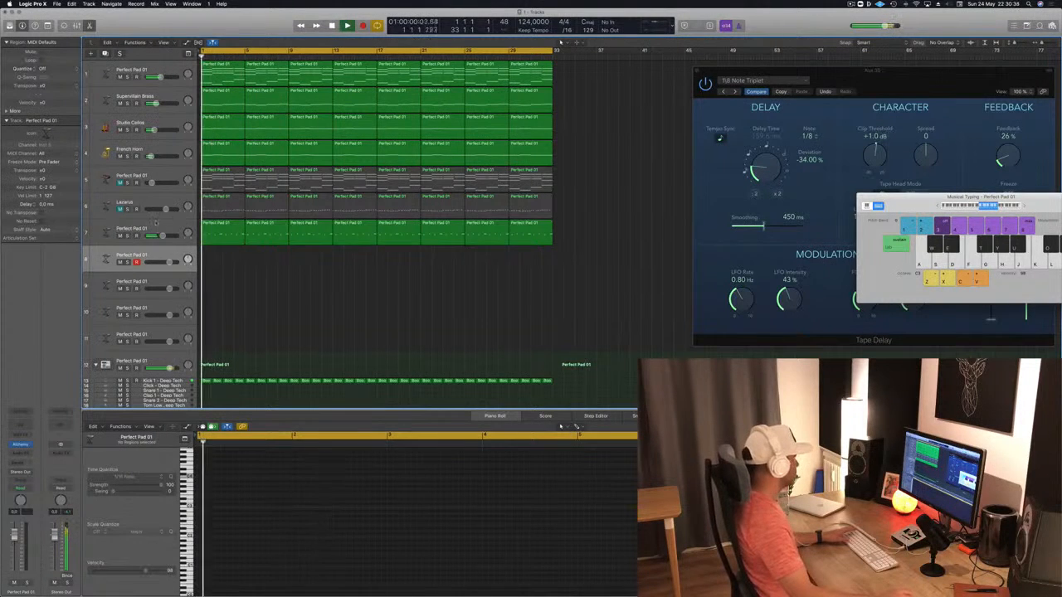
{"action": "key", "text": "Up"}
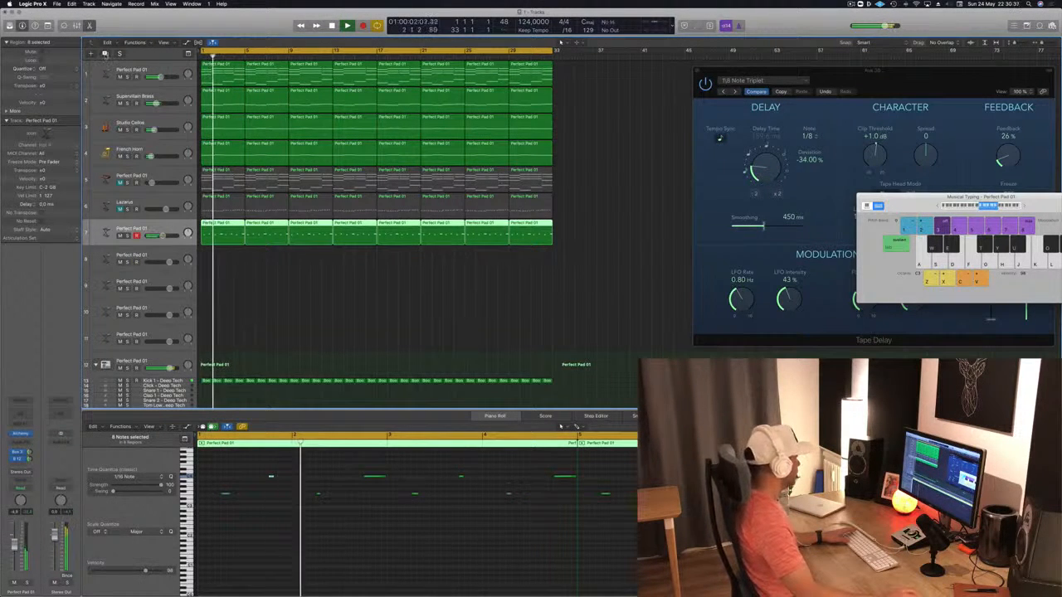
{"action": "key", "text": "super+d"}
{"action": "key", "text": "Return"}
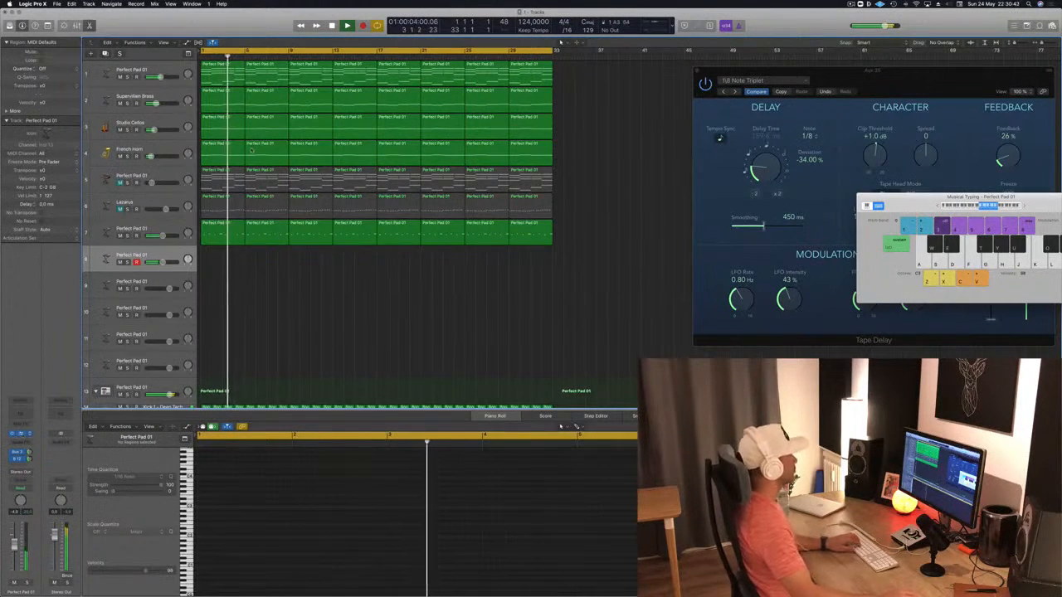
Step: Open Alchemy on the duplicated track 8 and audition the Deeper Emotion and Lazarus presets
{"action": "left_click", "coordinate": [23, 435]}
{"action": "left_click_drag", "start_coordinate": [217, 22], "coordinate": [519, 64]}
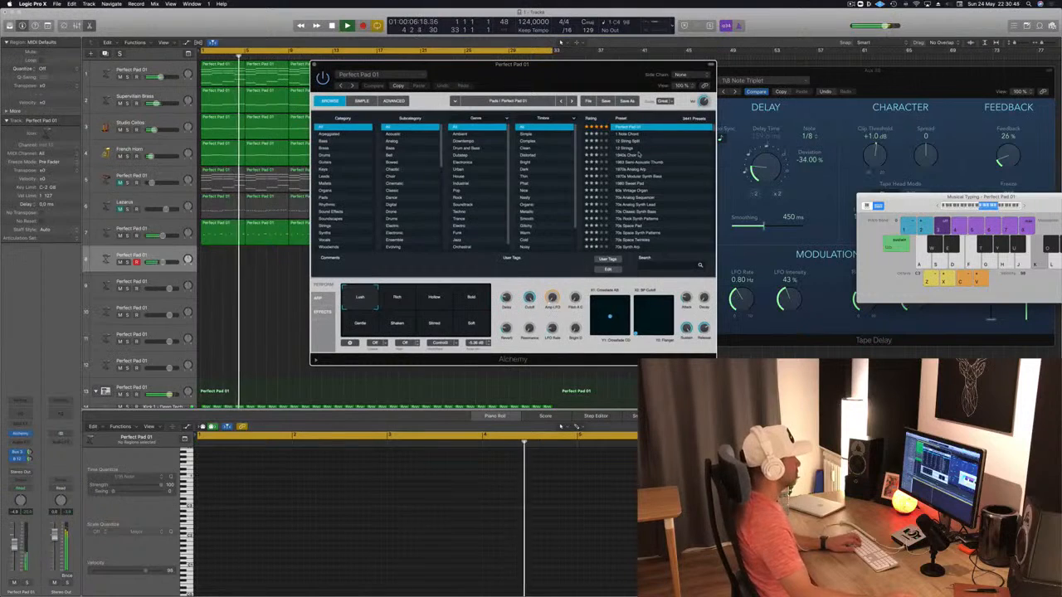
{"action": "scroll", "coordinate": [630, 146], "scroll_direction": "up", "scroll_amount": 2}
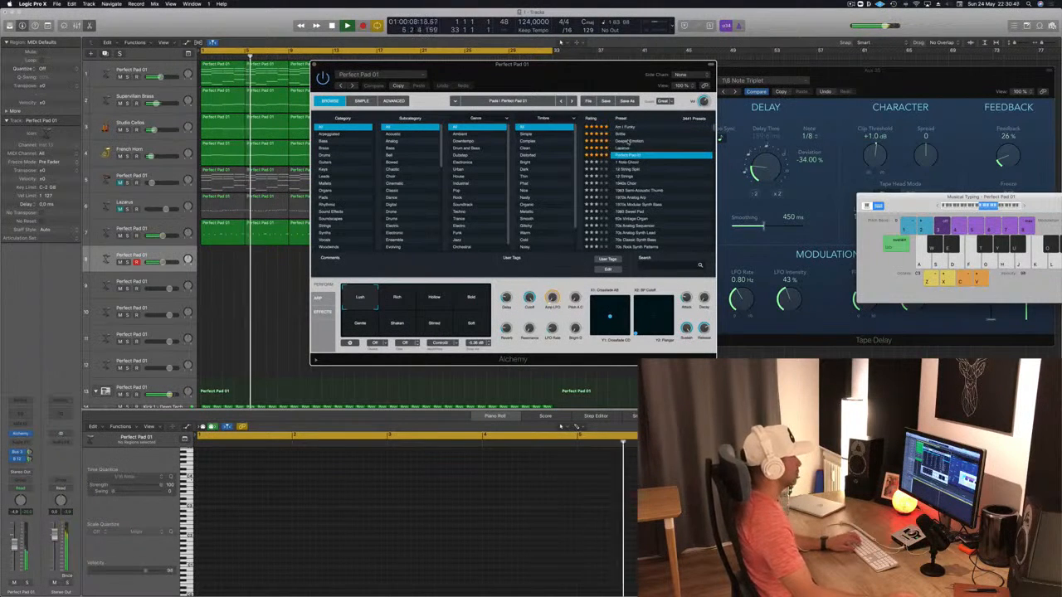
{"action": "left_click", "coordinate": [624, 142]}
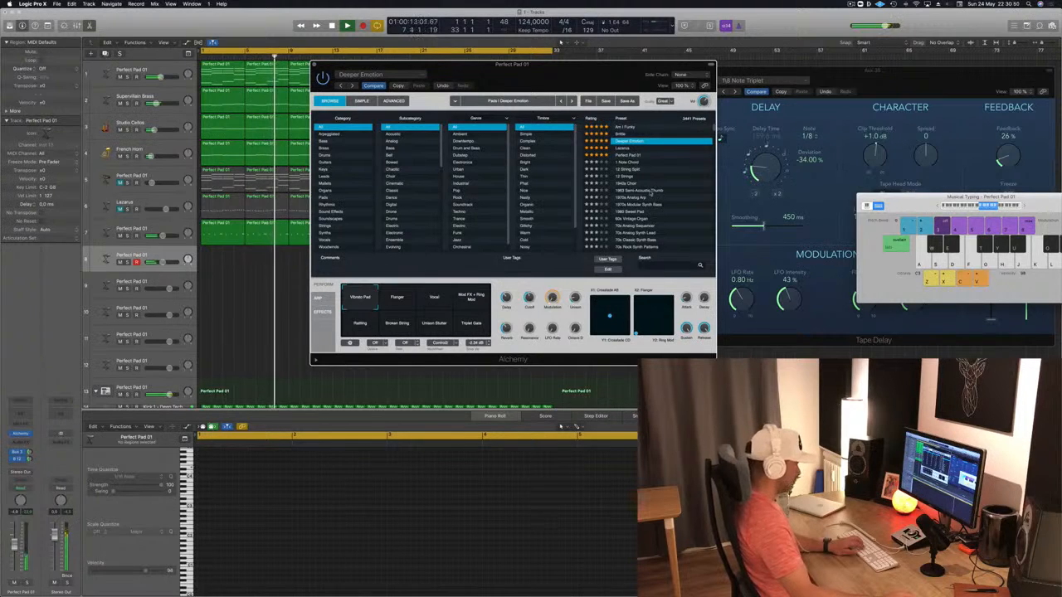
{"action": "left_click", "coordinate": [561, 426]}
{"action": "left_click", "coordinate": [629, 148]}
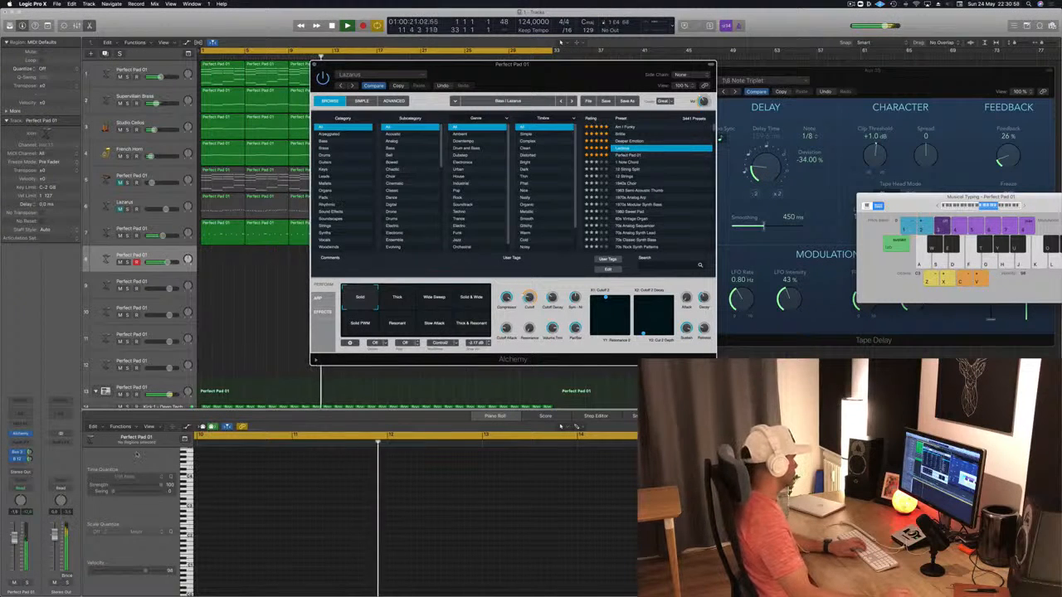
Step: Lower track 8 slightly and try the Thick, Solid & Wide and Solid variations of the Lazarus preset
{"action": "left_click_drag", "start_coordinate": [14, 538], "coordinate": [14, 540]}
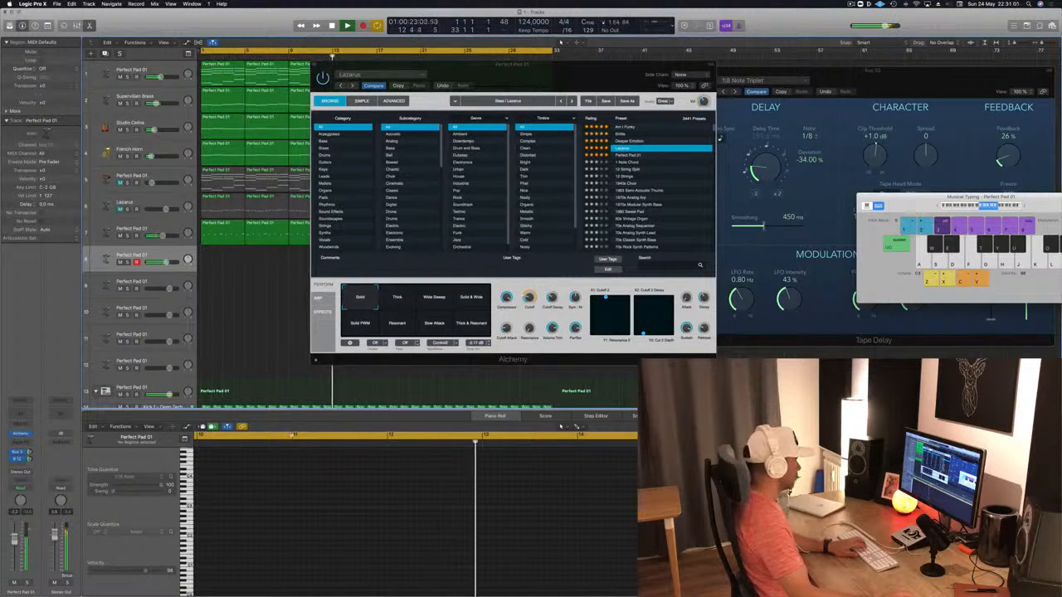
{"action": "left_click", "coordinate": [399, 297]}
{"action": "left_click", "coordinate": [478, 299]}
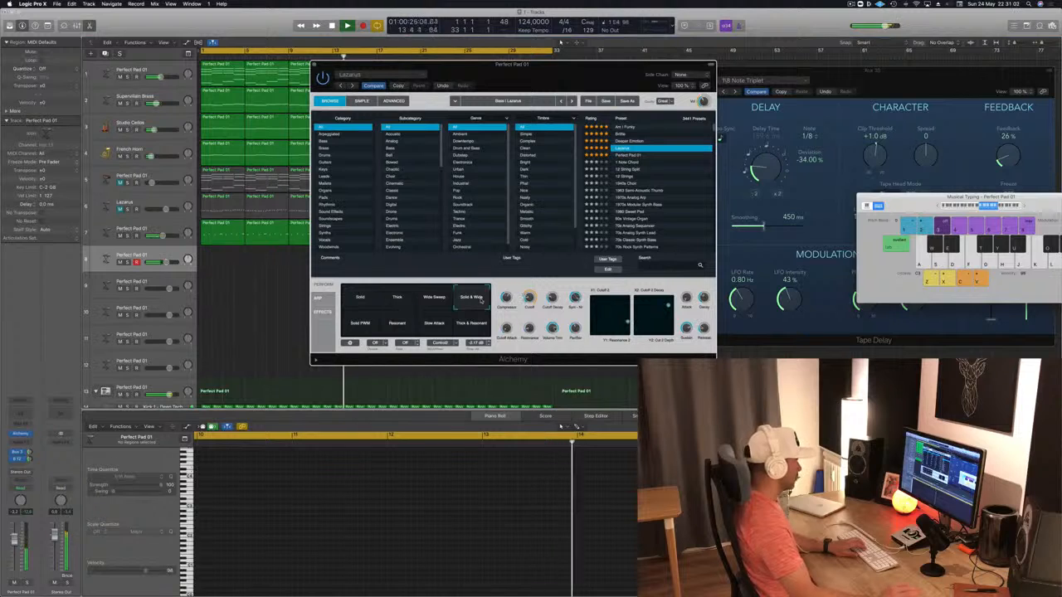
{"action": "left_click", "coordinate": [354, 292]}
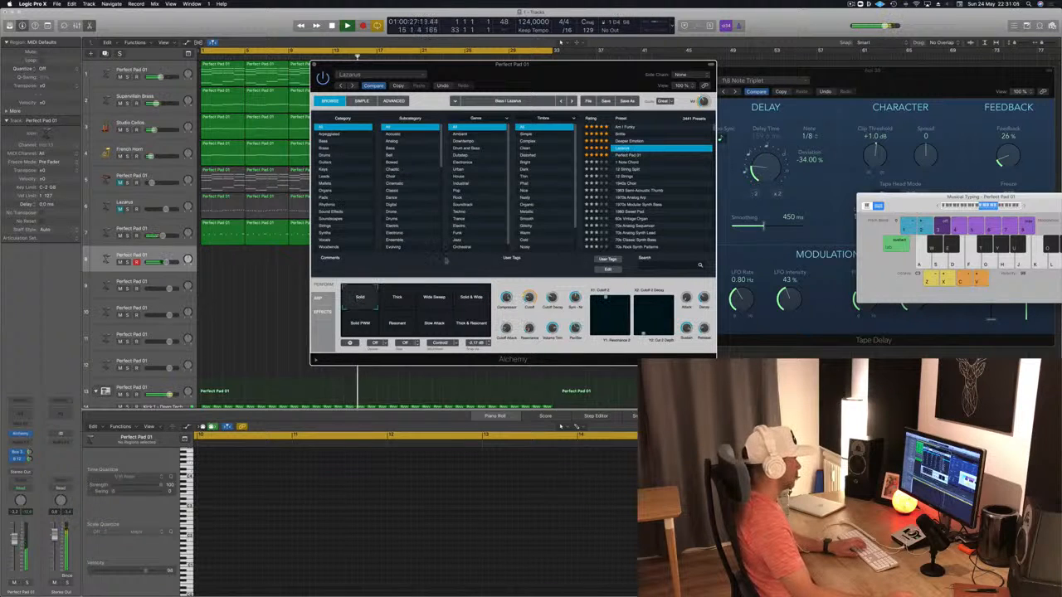
Step: Load the 1 Note Chord preset on track 8, lower the track's volume and move the Alchemy window off the regions
{"action": "left_click", "coordinate": [630, 162]}
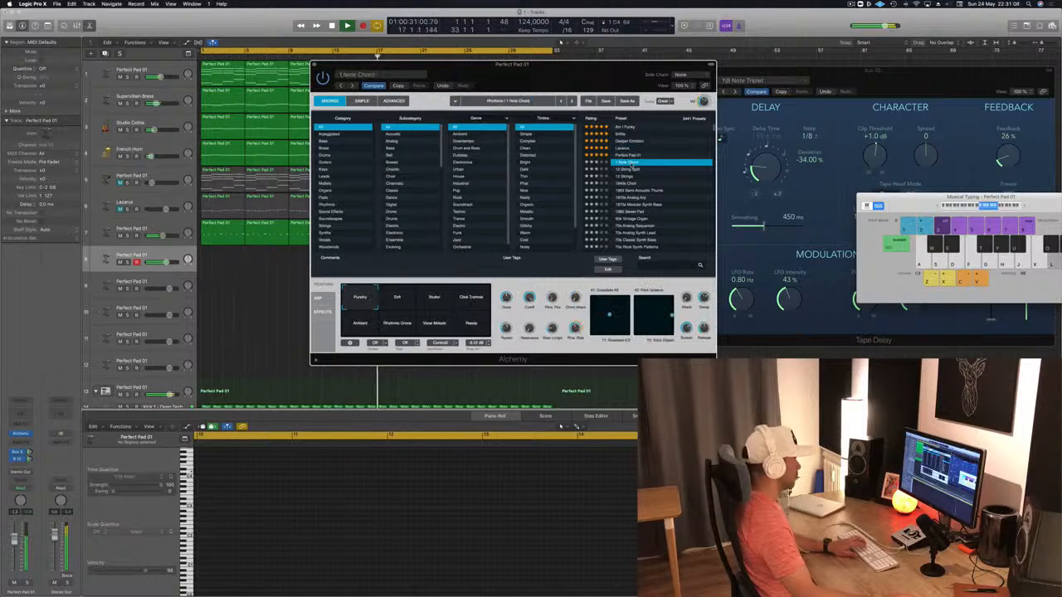
{"action": "left_click_drag", "start_coordinate": [13, 542], "coordinate": [13, 552]}
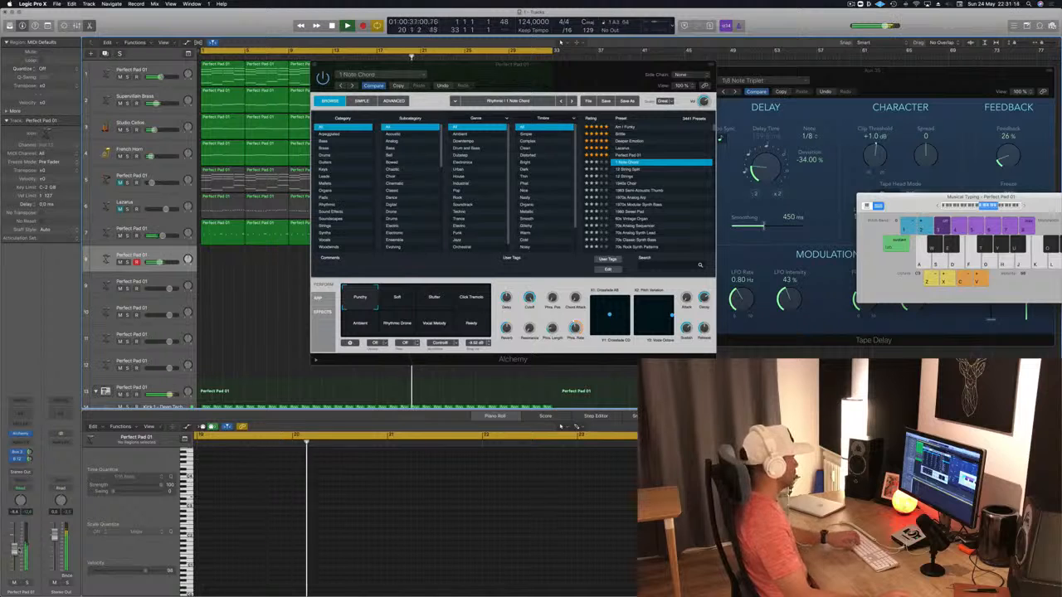
{"action": "left_click_drag", "start_coordinate": [398, 64], "coordinate": [582, 61]}
Step: Copy the first chord region from track 1 to track 8, and shorten all its notes to brief stabs
{"action": "left_click_drag", "start_coordinate": [233, 75], "coordinate": [223, 263]}
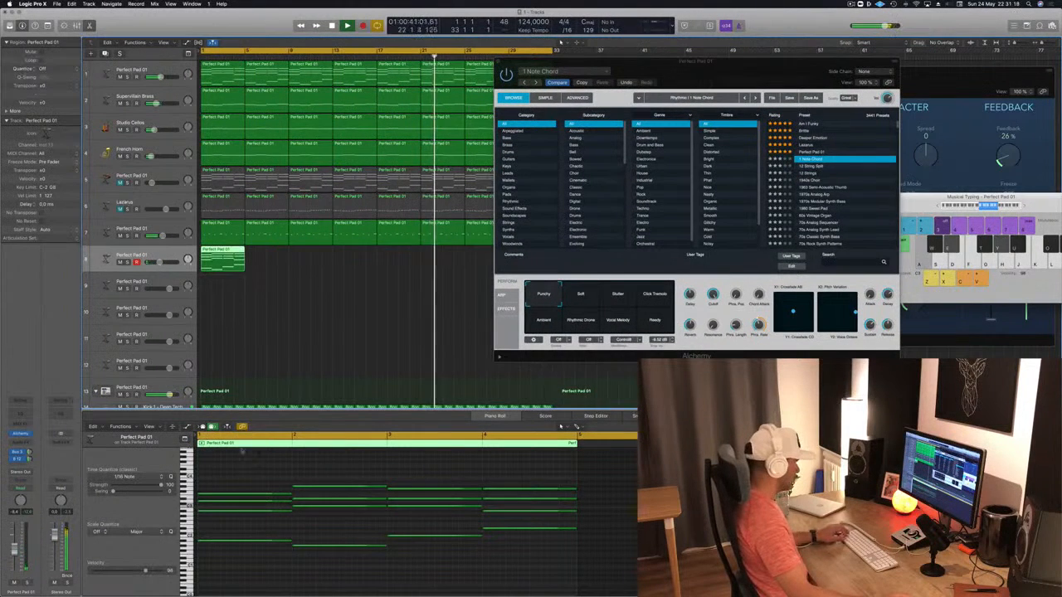
{"action": "key", "text": "space"}
{"action": "left_click_drag", "start_coordinate": [244, 462], "coordinate": [506, 586]}
{"action": "left_click_drag", "start_coordinate": [575, 479], "coordinate": [479, 495]}
{"action": "key", "text": "space"}
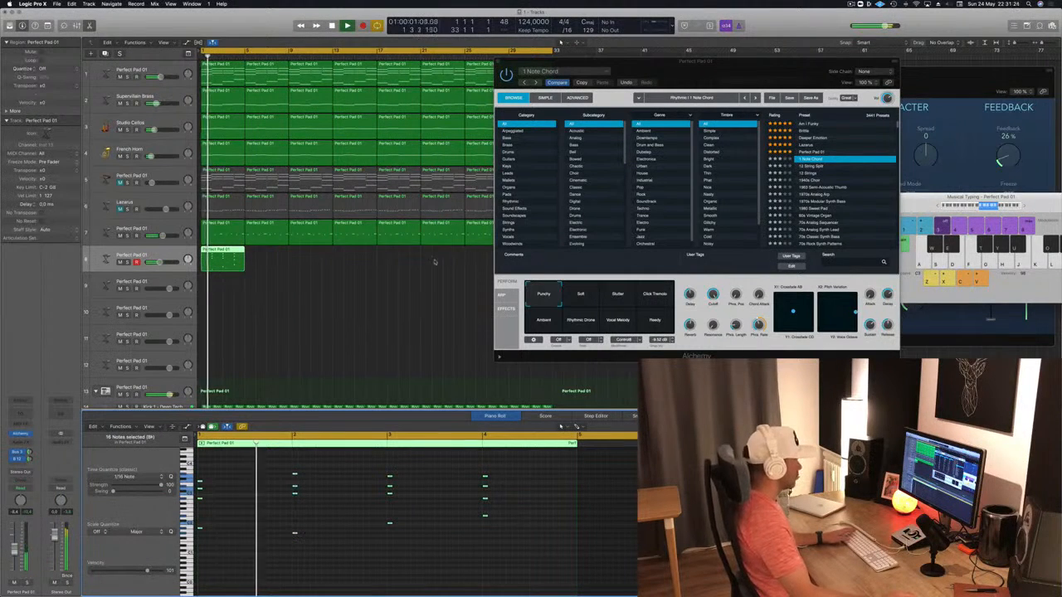
Step: Repeat the short chord region along track 8 up to bar 33 and replay from the start
{"action": "left_click_drag", "start_coordinate": [225, 259], "coordinate": [269, 258]}
{"action": "left_click", "coordinate": [226, 259], "text": "shift"}
{"action": "left_click_drag", "start_coordinate": [630, 61], "coordinate": [970, 197]}
{"action": "left_click_drag", "start_coordinate": [219, 259], "coordinate": [307, 258]}
{"action": "left_click_drag", "start_coordinate": [441, 255], "coordinate": [413, 260]}
{"action": "key", "text": "Return"}
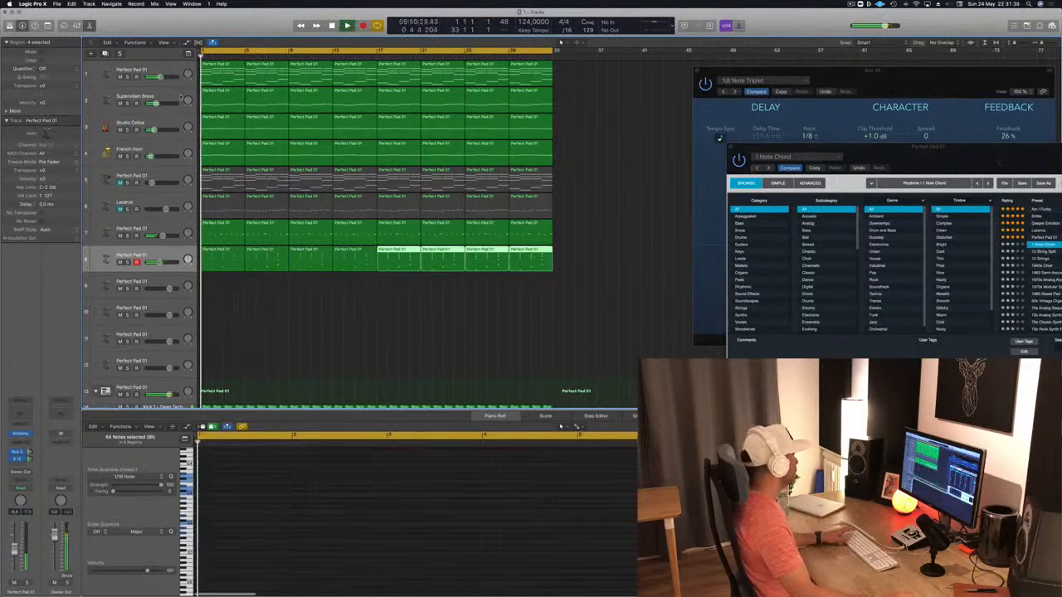
Step: Select the Supervillain Brass track, replay from the start and move the Alchemy window fully into view
{"action": "left_click", "coordinate": [135, 97]}
{"action": "key", "text": "Return"}
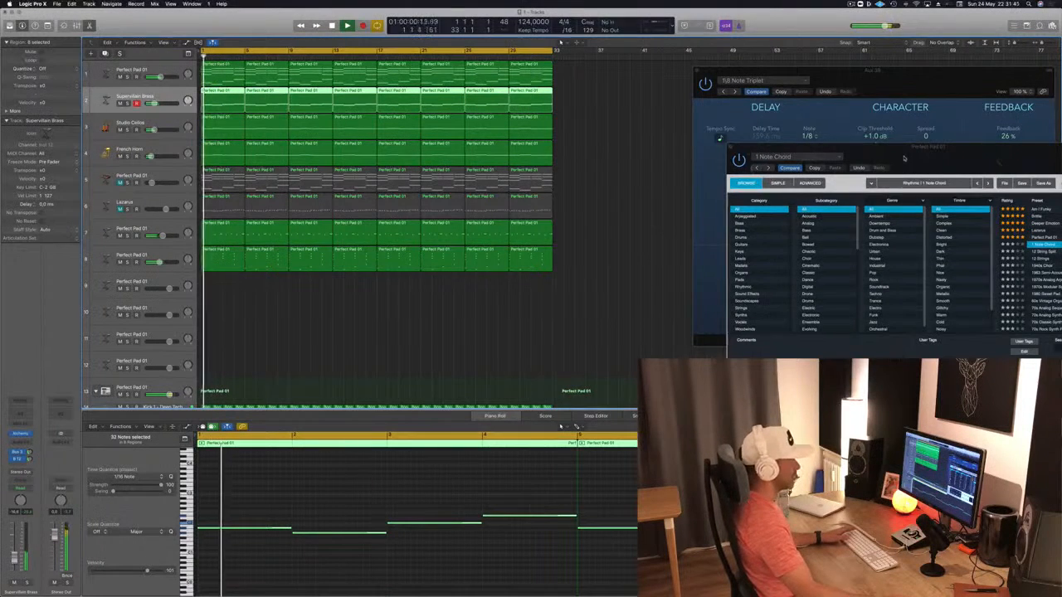
{"action": "left_click_drag", "start_coordinate": [904, 158], "coordinate": [579, 220]}
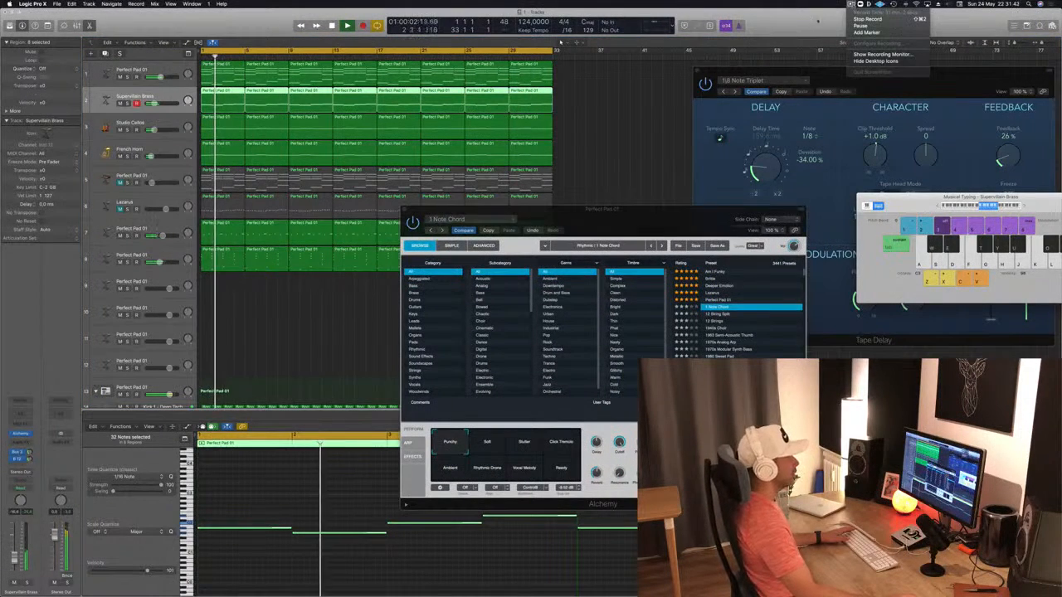
{"action": "left_click_drag", "start_coordinate": [637, 213], "coordinate": [604, 93]}
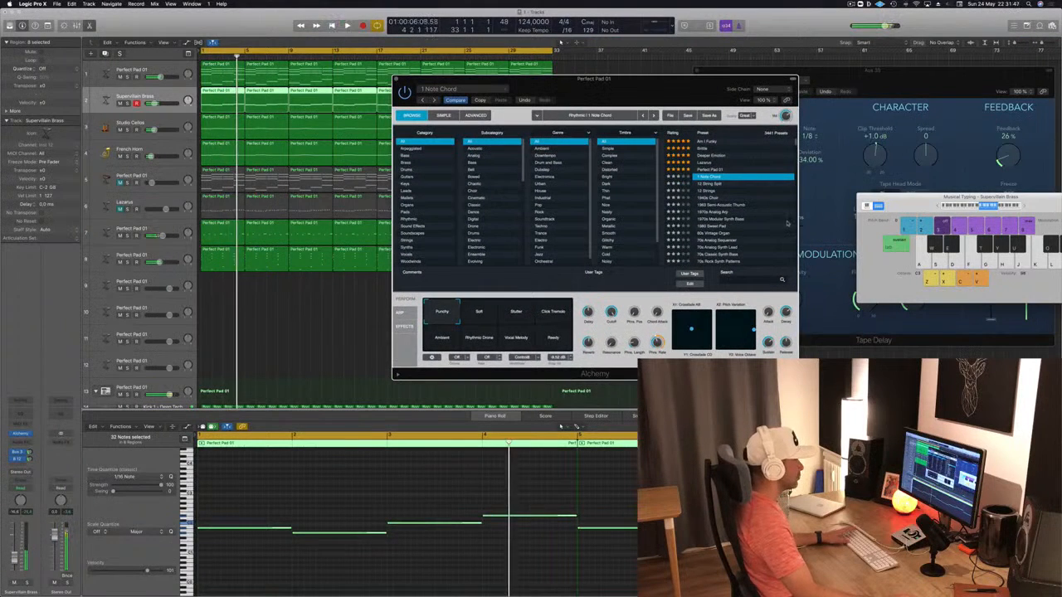
Step: Filter the track 8 Alchemy presets to the Keys category and load the Adding preset
{"action": "left_click", "coordinate": [411, 183]}
{"action": "key", "text": "space"}
{"action": "left_click", "coordinate": [704, 141]}
{"action": "left_click_drag", "start_coordinate": [631, 97], "coordinate": [597, 132]}
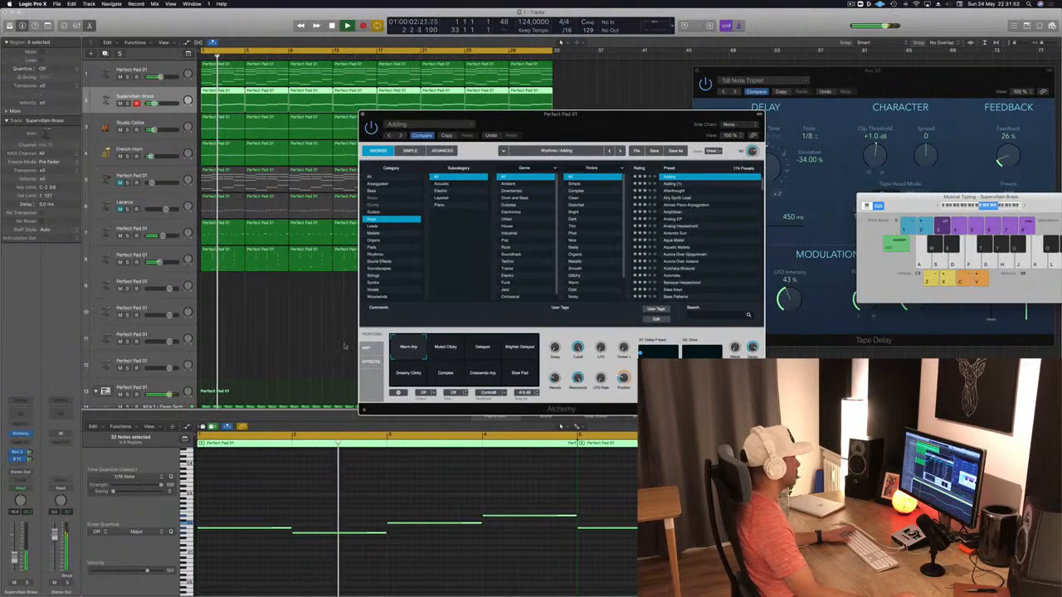
Step: Audition Afterthought on track 8 during playback, load the Airy Synth Lead preset instead and adjust the track's volume
{"action": "left_click", "coordinate": [170, 258]}
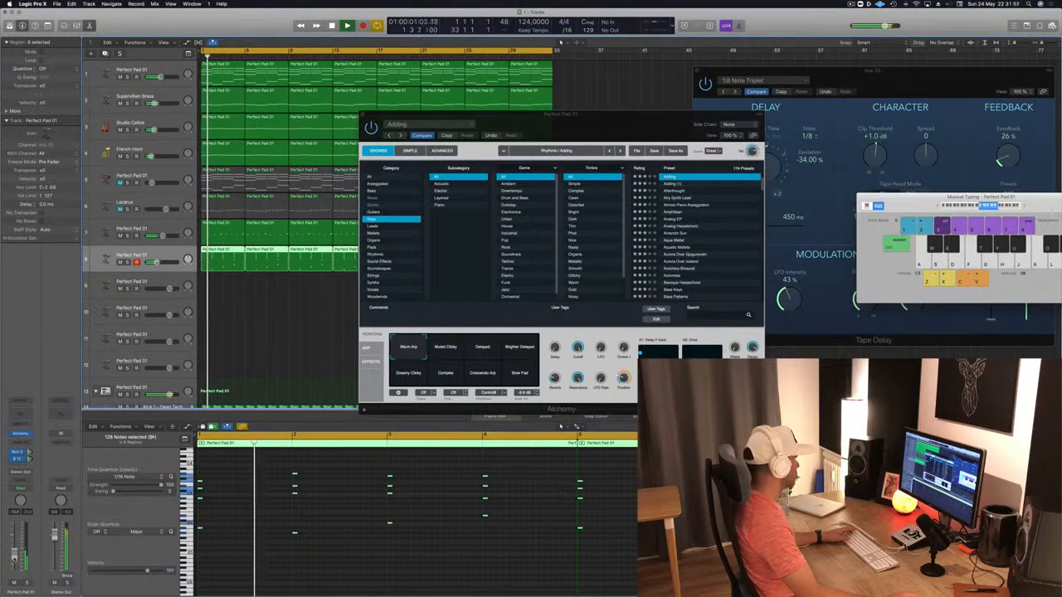
{"action": "key", "text": "space"}
{"action": "key", "text": "space"}
{"action": "left_click", "coordinate": [675, 191]}
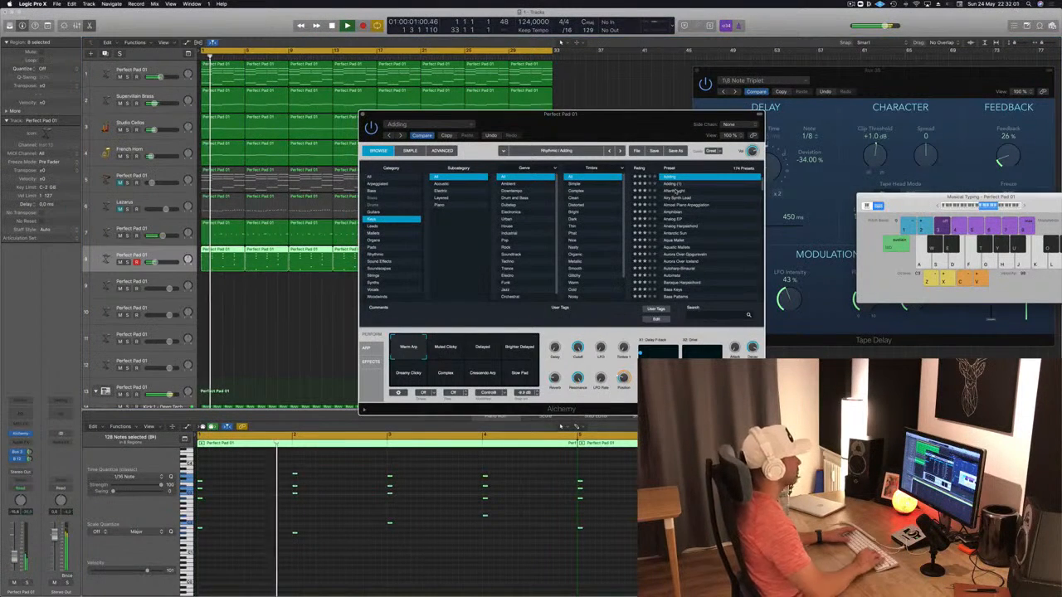
{"action": "left_click", "coordinate": [677, 190]}
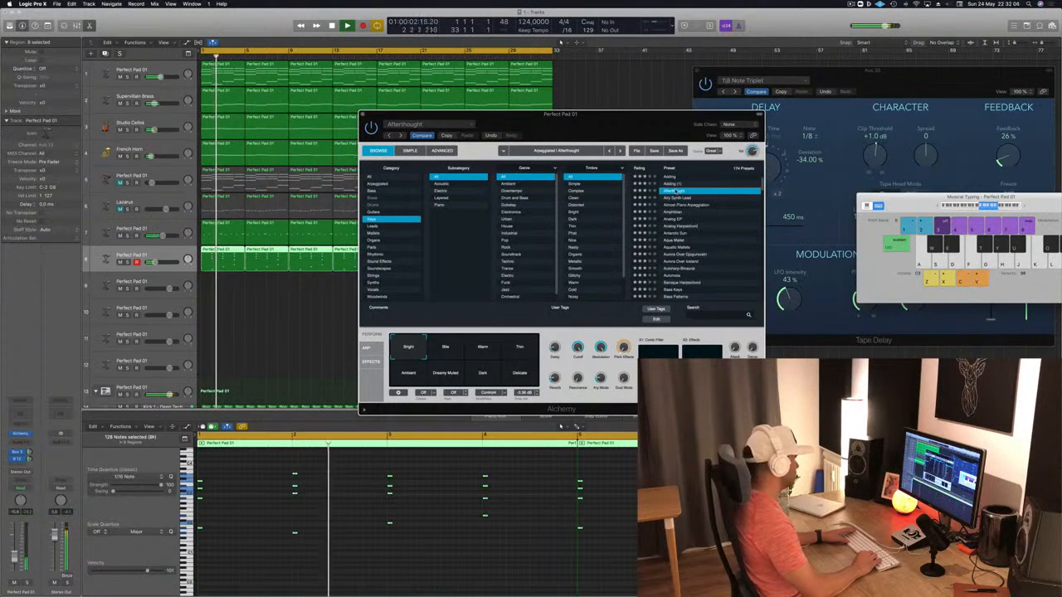
{"action": "key", "text": "Down"}
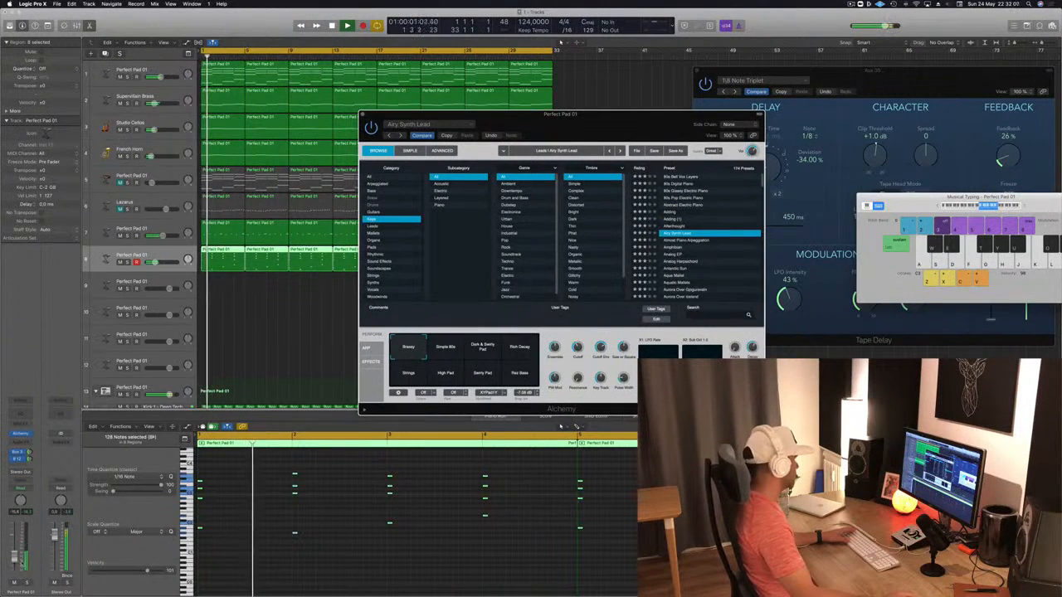
{"action": "left_click", "coordinate": [156, 263]}
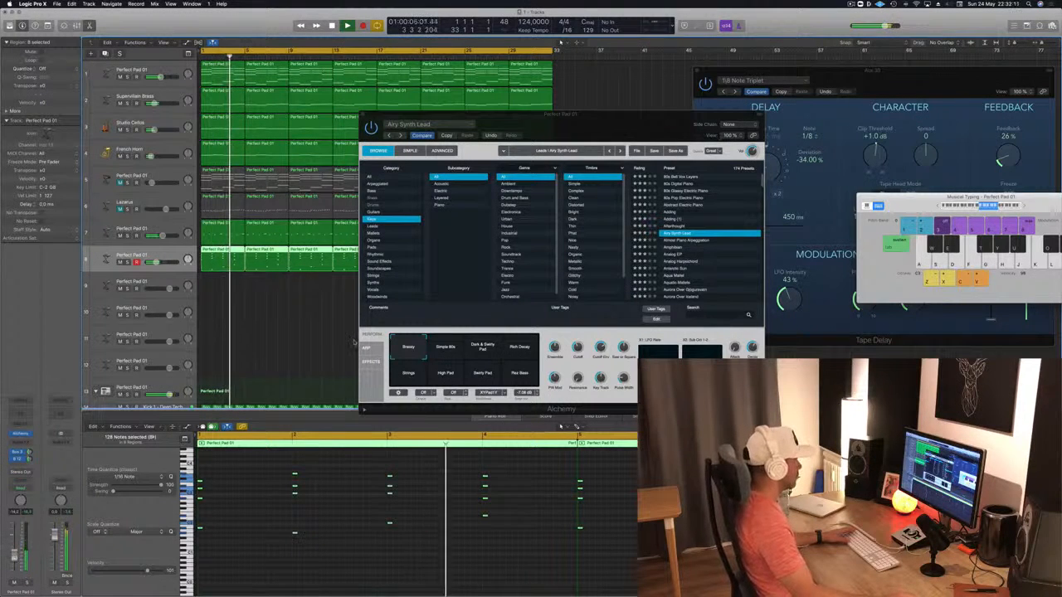
Step: Audition the Airy Synth Lead variations from Simple 80s through Swirly Pad during playback, and return to the first variation
{"action": "left_click_drag", "start_coordinate": [646, 123], "coordinate": [774, 76]}
{"action": "key", "text": "Return"}
{"action": "left_click", "coordinate": [577, 305]}
{"action": "left_click", "coordinate": [611, 304]}
{"action": "key", "text": "Return"}
{"action": "left_click", "coordinate": [649, 304]}
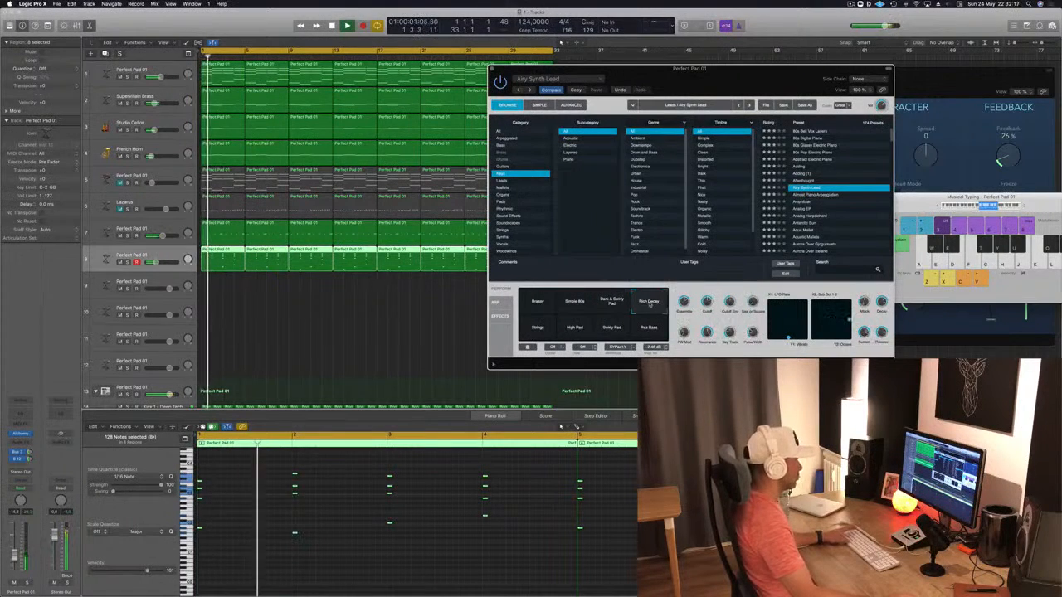
{"action": "left_click", "coordinate": [537, 329]}
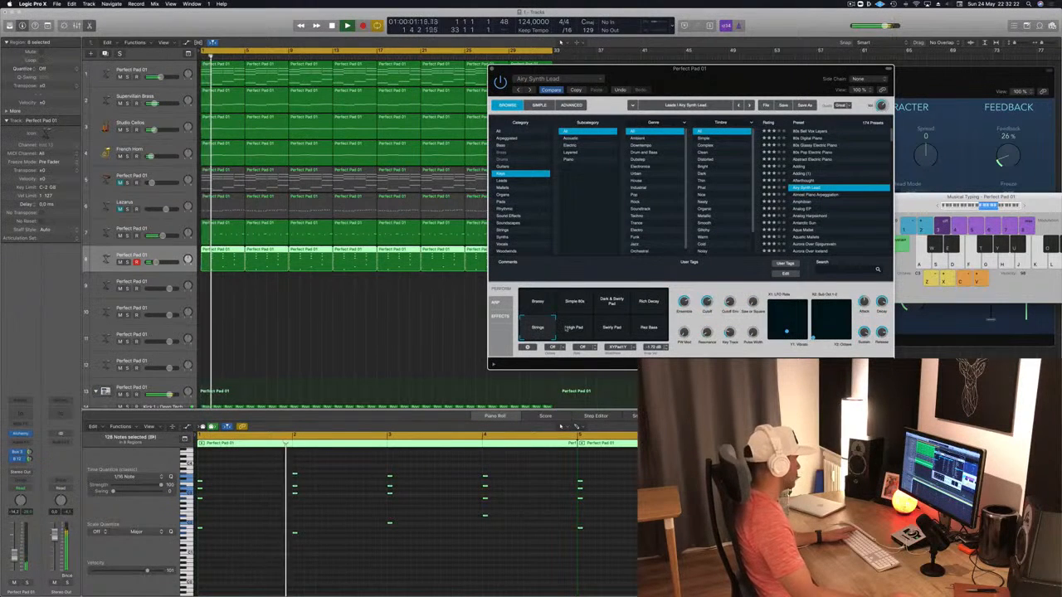
{"action": "left_click", "coordinate": [573, 329]}
{"action": "left_click", "coordinate": [613, 329]}
{"action": "left_click", "coordinate": [538, 302]}
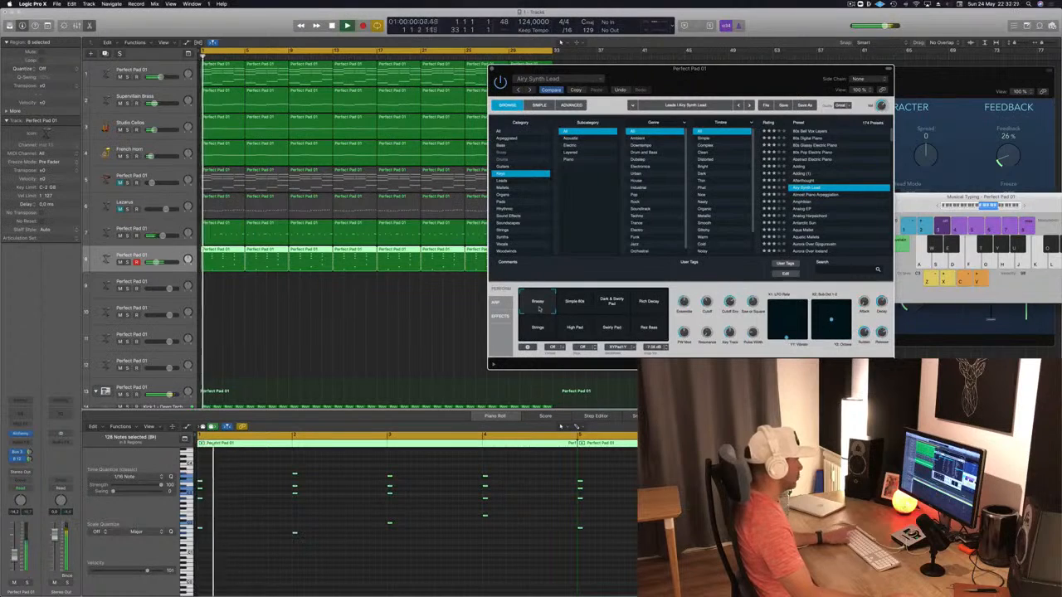
Step: Move the Alchemy window aside, adjust track 8's send level to Bus 12 and replay from the start
{"action": "left_click_drag", "start_coordinate": [739, 73], "coordinate": [552, 89]}
{"action": "left_click_drag", "start_coordinate": [31, 454], "coordinate": [32, 449]}
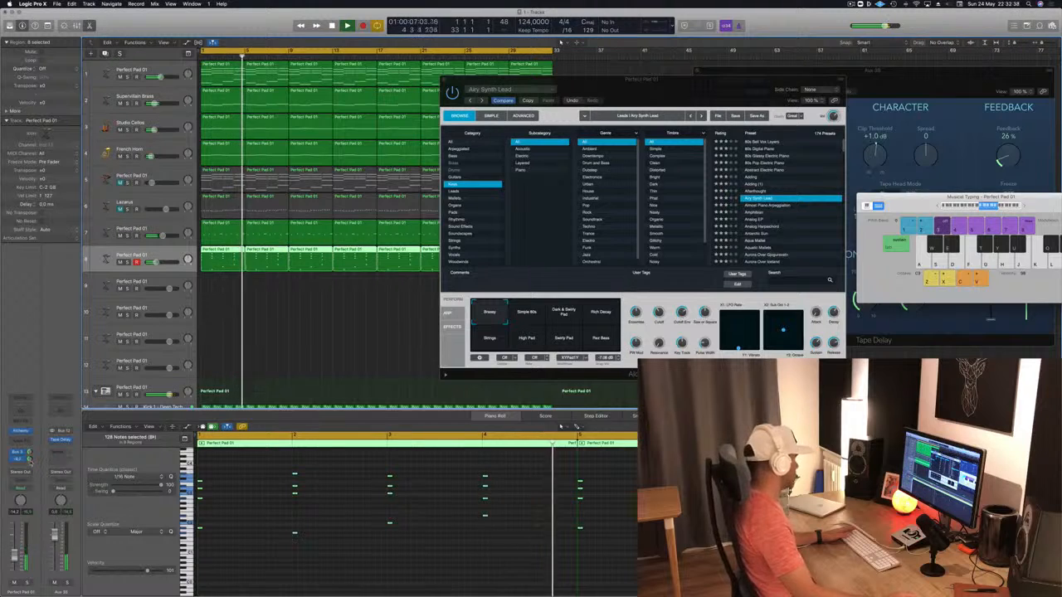
{"action": "key", "text": "Return"}
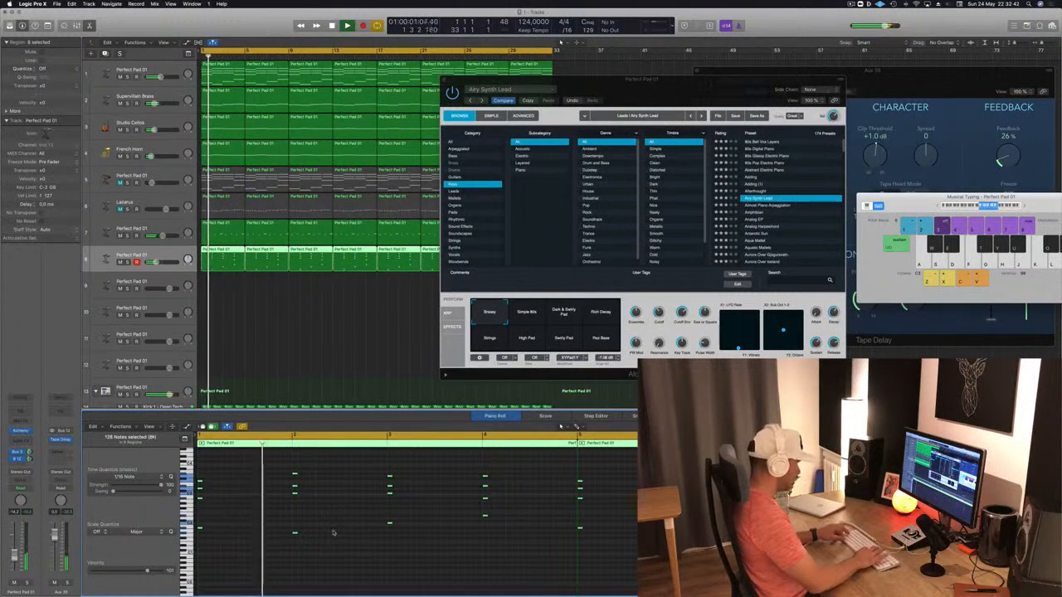
Step: Transpose all track 8 notes down one octave, replay from the start and close the Alchemy window
{"action": "key", "text": "alt+shift+Down"}
{"action": "key", "text": "Return"}
{"action": "left_click_drag", "start_coordinate": [648, 86], "coordinate": [544, 128]}
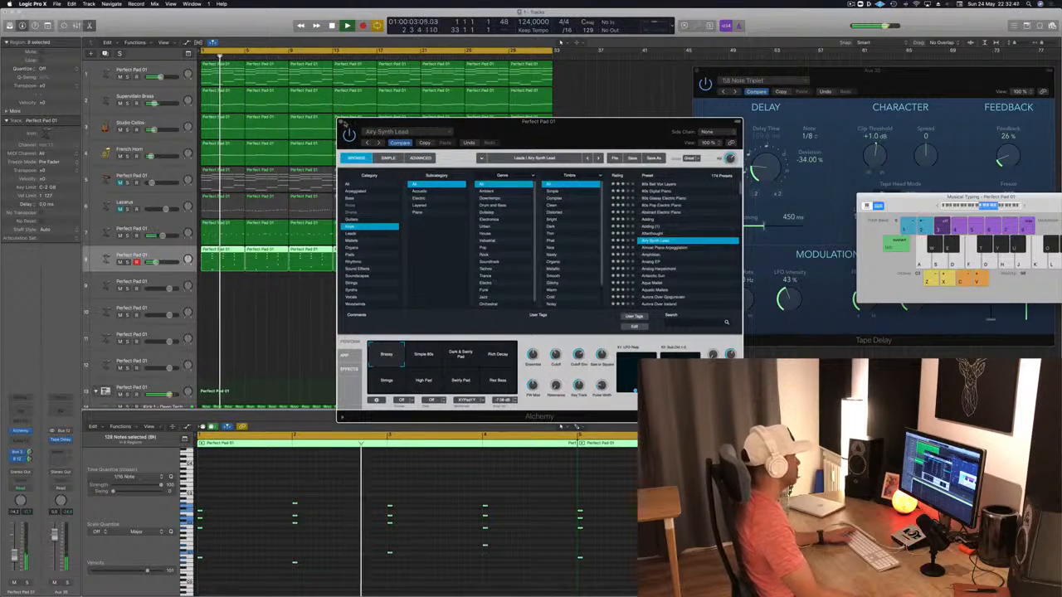
{"action": "left_click", "coordinate": [342, 122]}
{"action": "left_click", "coordinate": [332, 356]}
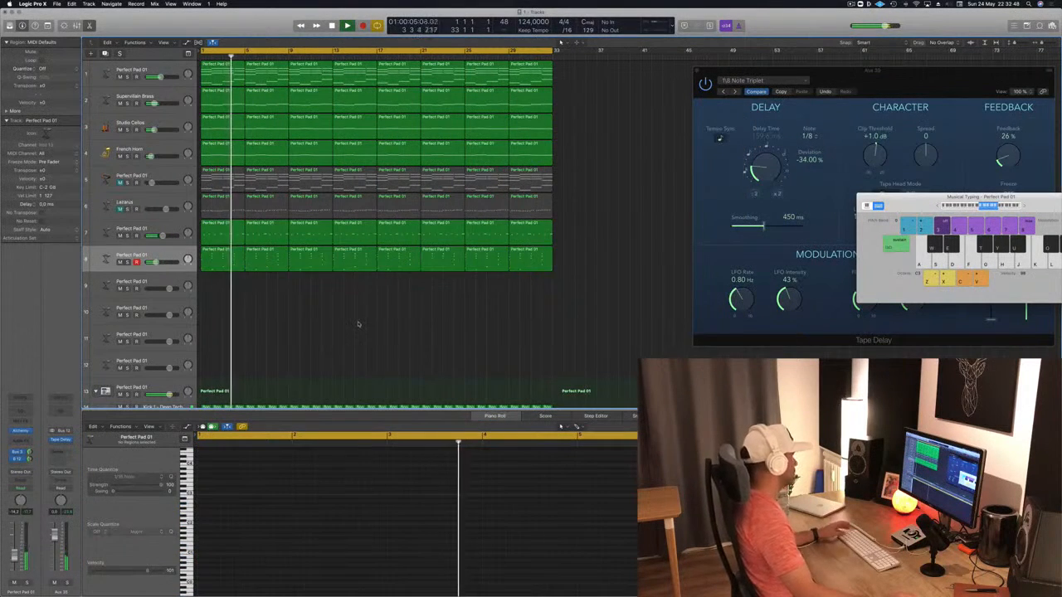
Step: Mute the Studio Cellos and French Horn tracks, unmute and select Lazarus, and replay from the start
{"action": "left_click_drag", "start_coordinate": [121, 129], "coordinate": [122, 156]}
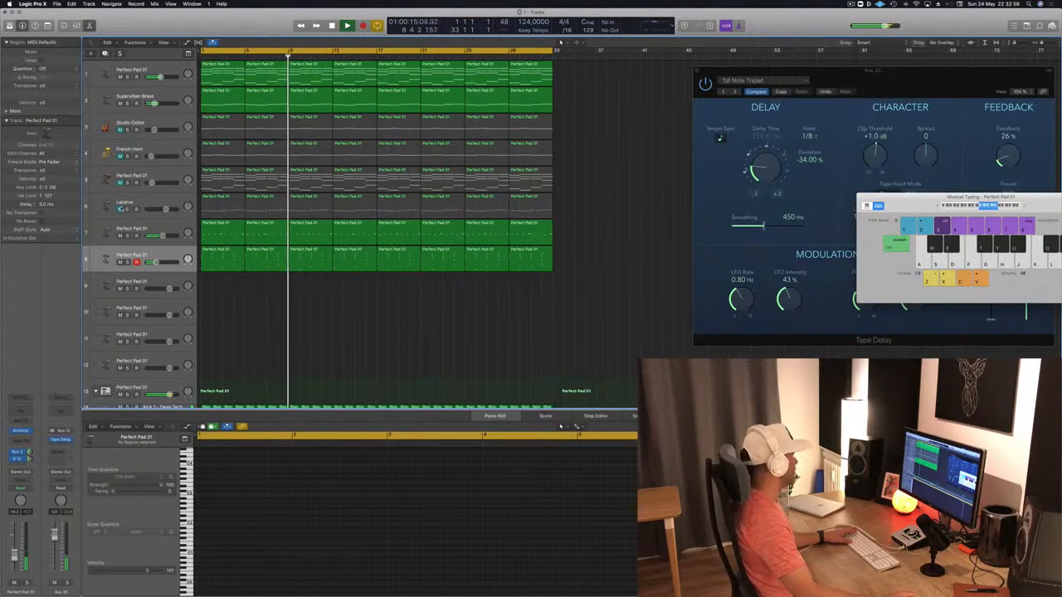
{"action": "left_click", "coordinate": [120, 209]}
{"action": "left_click", "coordinate": [120, 217]}
{"action": "key", "text": "Return"}
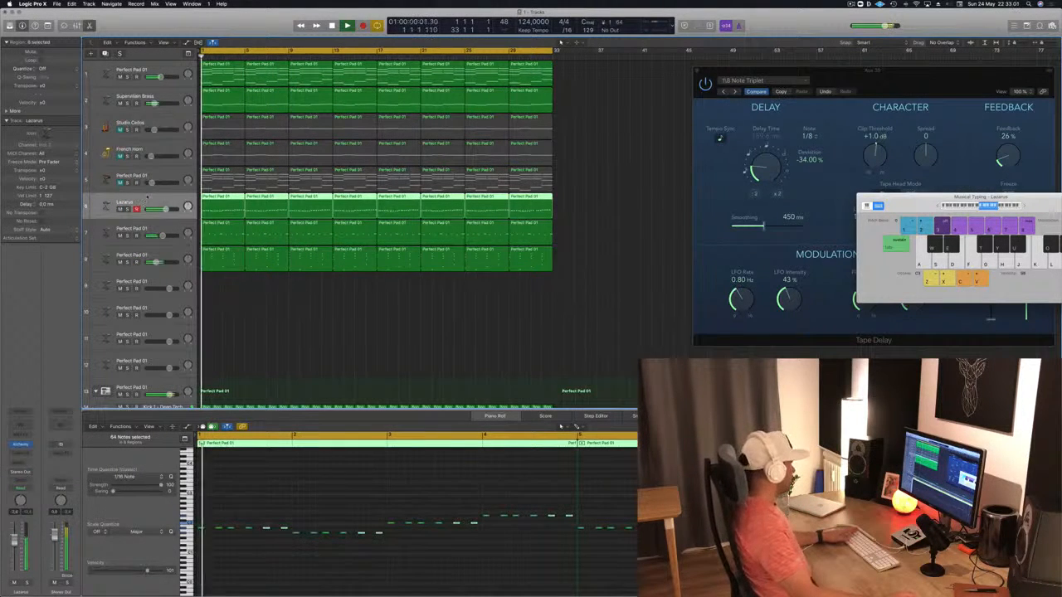
Step: Insert a stereo Compressor on the Lazarus track and set its side chain to Bus 11
{"action": "left_click", "coordinate": [20, 455]}
{"action": "mouse_move", "coordinate": [29, 486]}
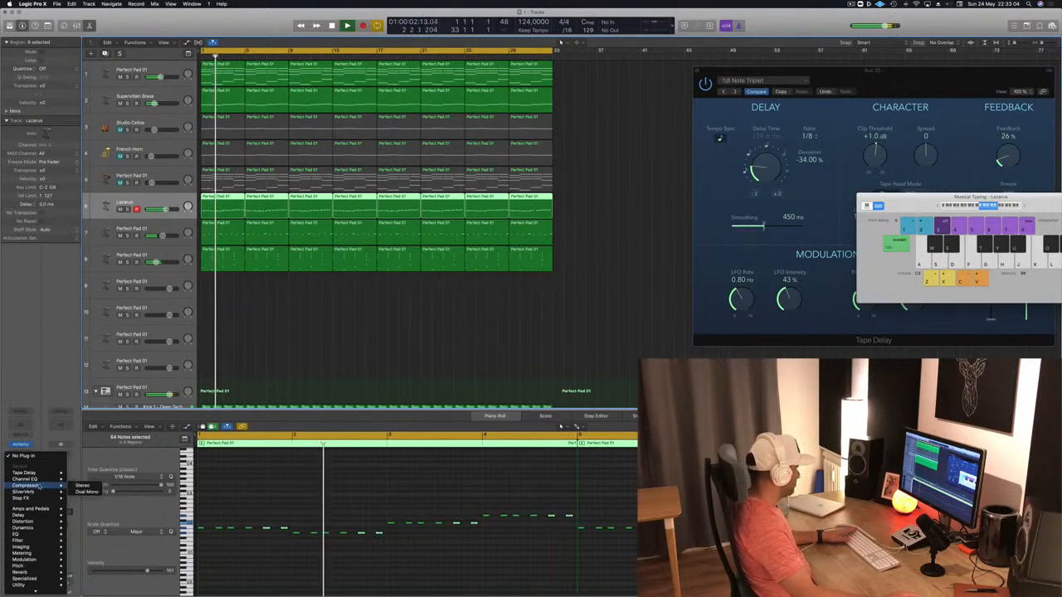
{"action": "left_click", "coordinate": [85, 486]}
{"action": "left_click_drag", "start_coordinate": [345, 36], "coordinate": [554, 114]}
{"action": "mouse_move", "coordinate": [554, 133]}
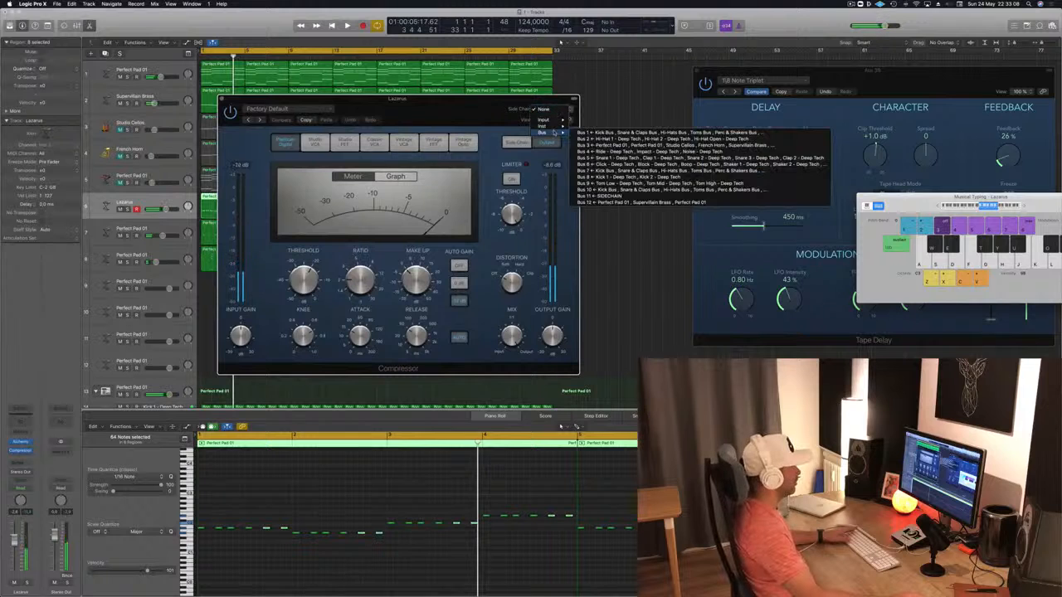
{"action": "left_click", "coordinate": [618, 194]}
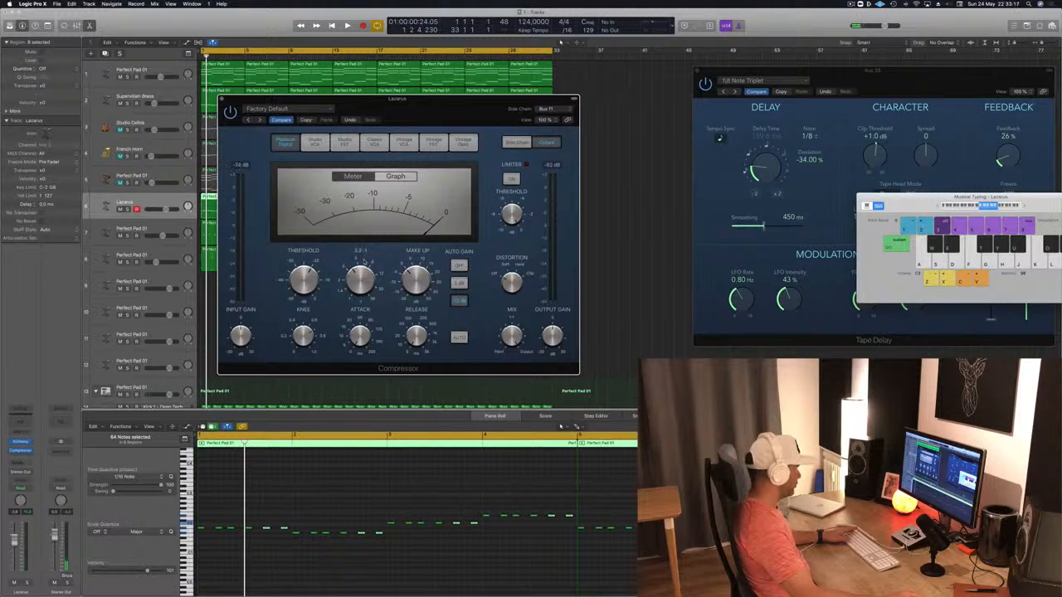
Step: Set the side-chained Compressor's threshold to about -30 dB during playback, turn its auto gain off and close it
{"action": "key", "text": "space"}
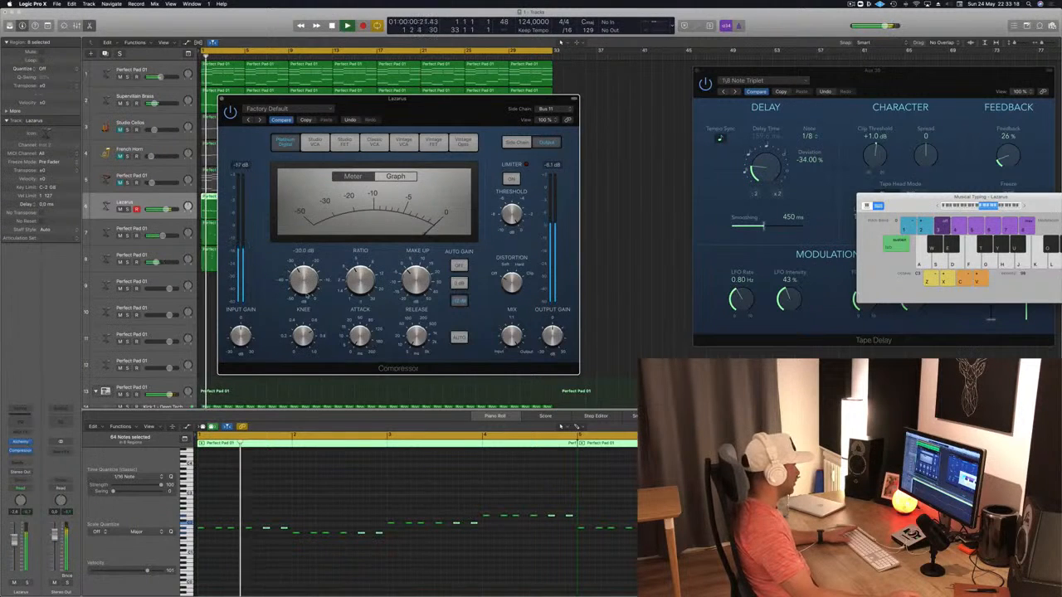
{"action": "left_click", "coordinate": [517, 142]}
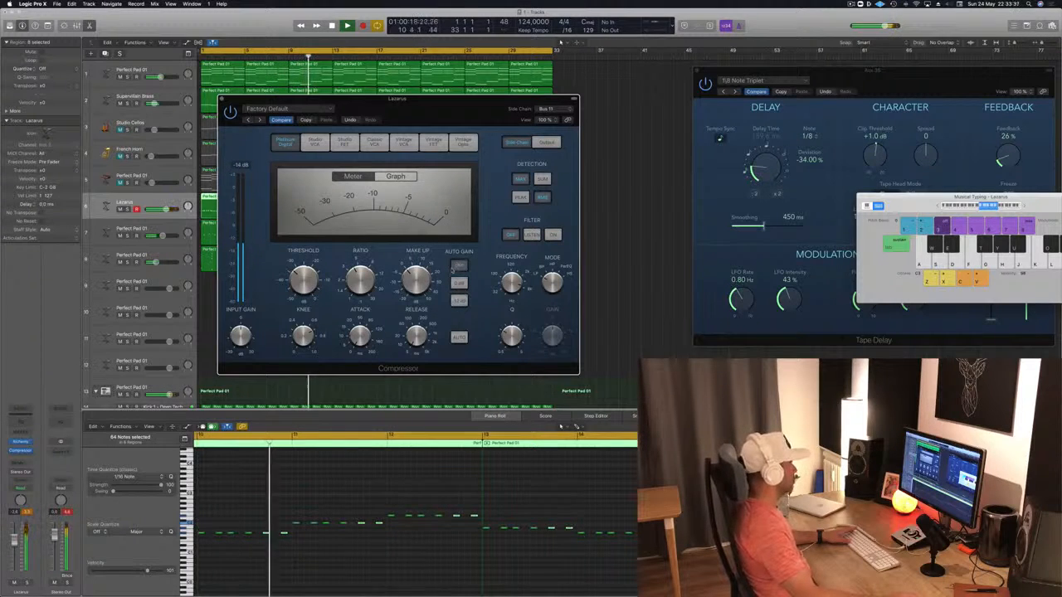
{"action": "left_click_drag", "start_coordinate": [218, 98], "coordinate": [353, 115]}
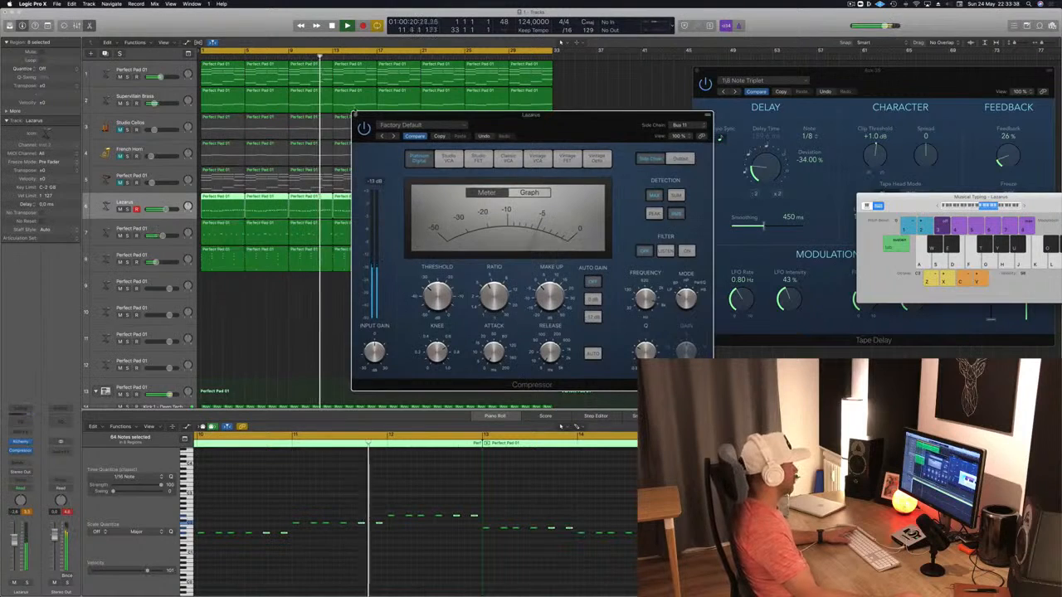
{"action": "left_click", "coordinate": [355, 117]}
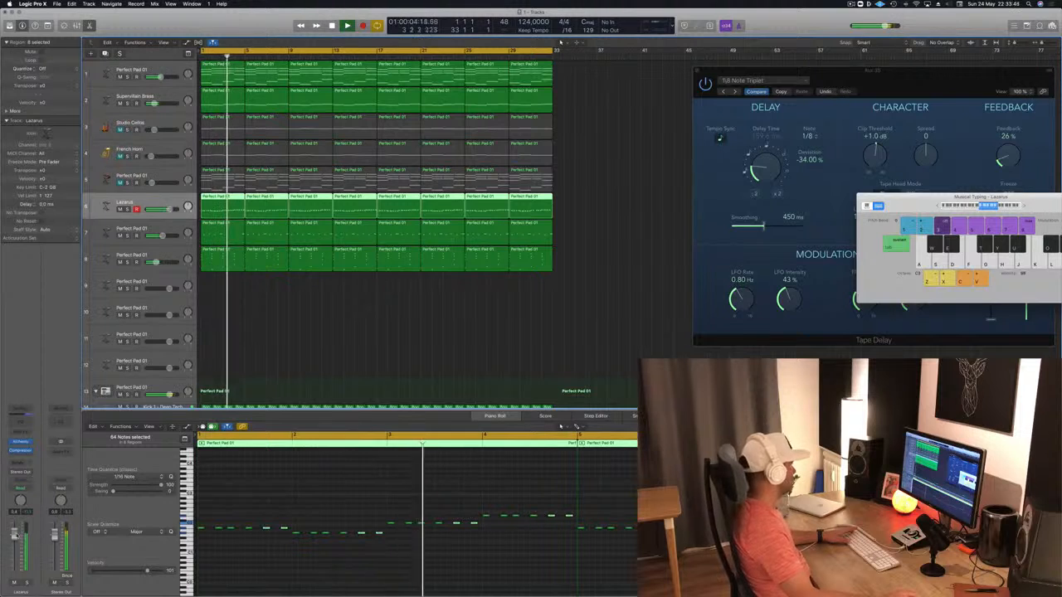
Step: Insert a second stereo Compressor on the Lazarus track, using the Vintage Opto model with a threshold of about -33 dB
{"action": "left_click", "coordinate": [20, 456]}
{"action": "mouse_move", "coordinate": [35, 473]}
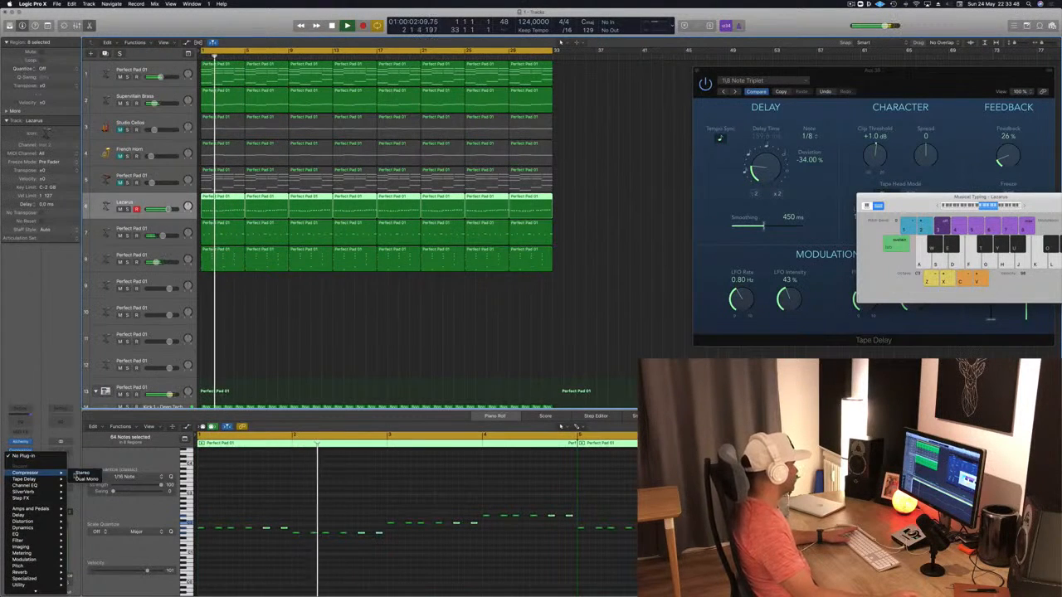
{"action": "left_click", "coordinate": [82, 473]}
{"action": "left_click_drag", "start_coordinate": [290, 46], "coordinate": [523, 114]}
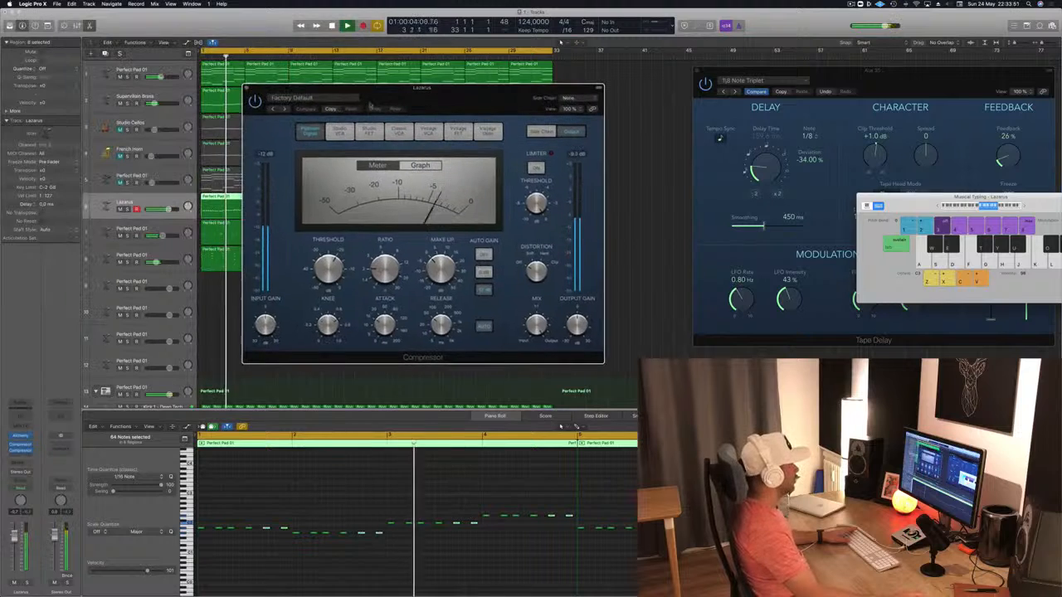
{"action": "left_click", "coordinate": [312, 97]}
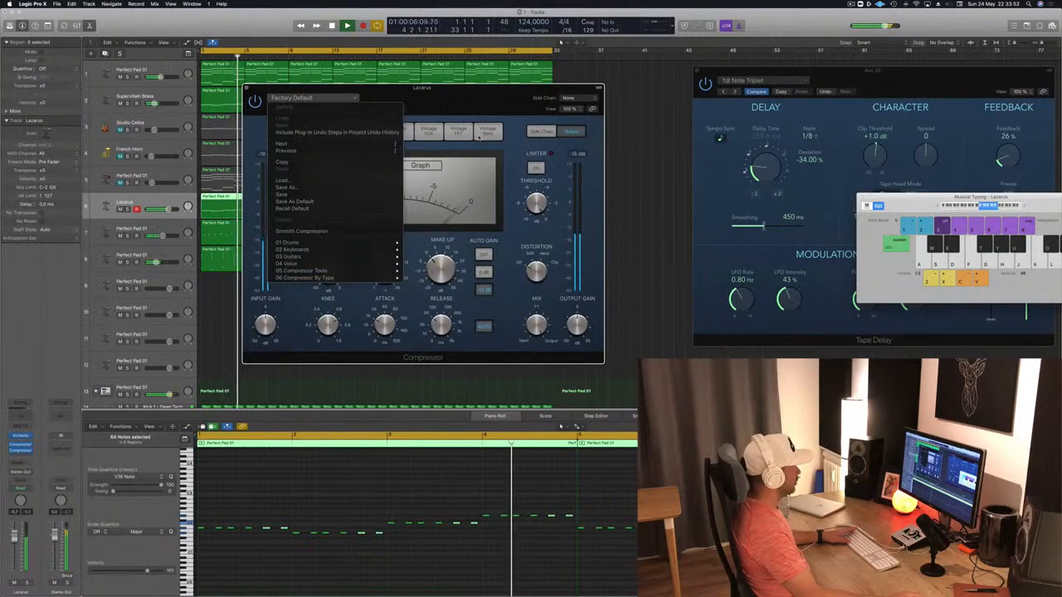
{"action": "left_click", "coordinate": [457, 139]}
{"action": "left_click", "coordinate": [488, 131]}
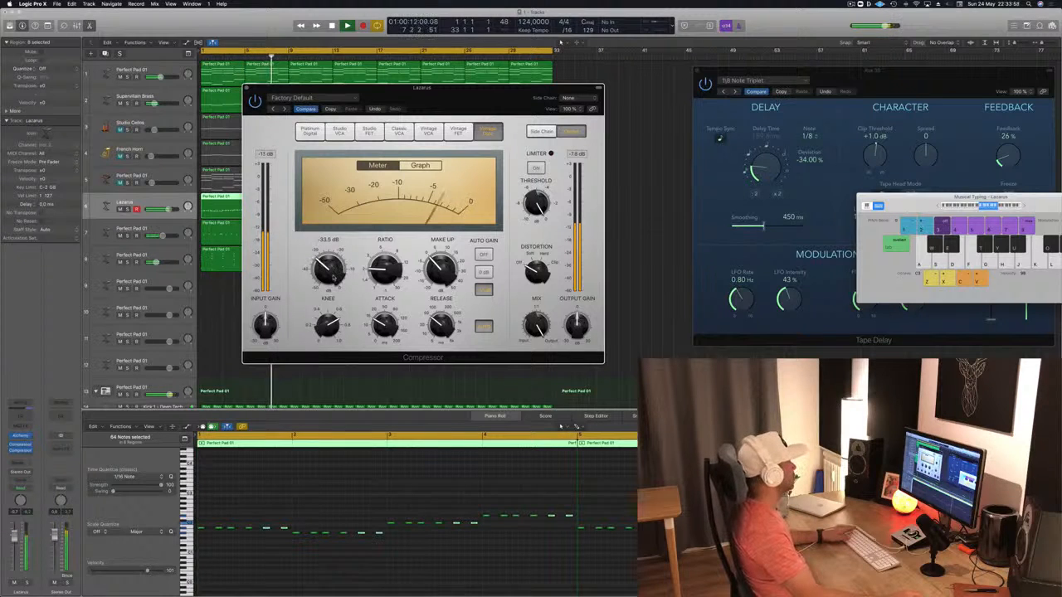
{"action": "left_click", "coordinate": [246, 88]}
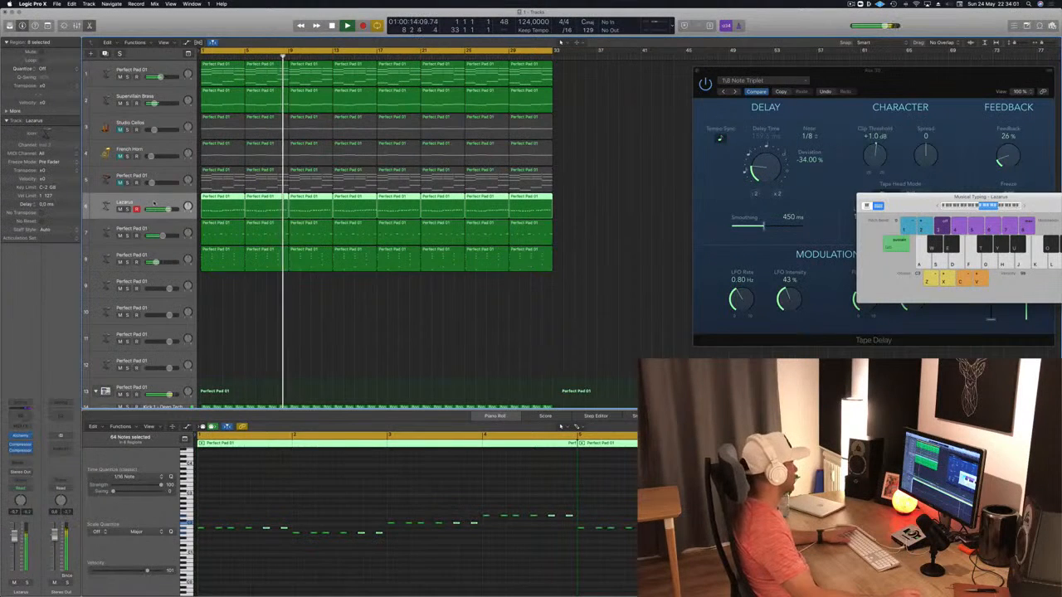
Step: Replay from the start, lower the Lazarus track's volume and deselect its regions
{"action": "key", "text": "Return"}
{"action": "key", "text": "space"}
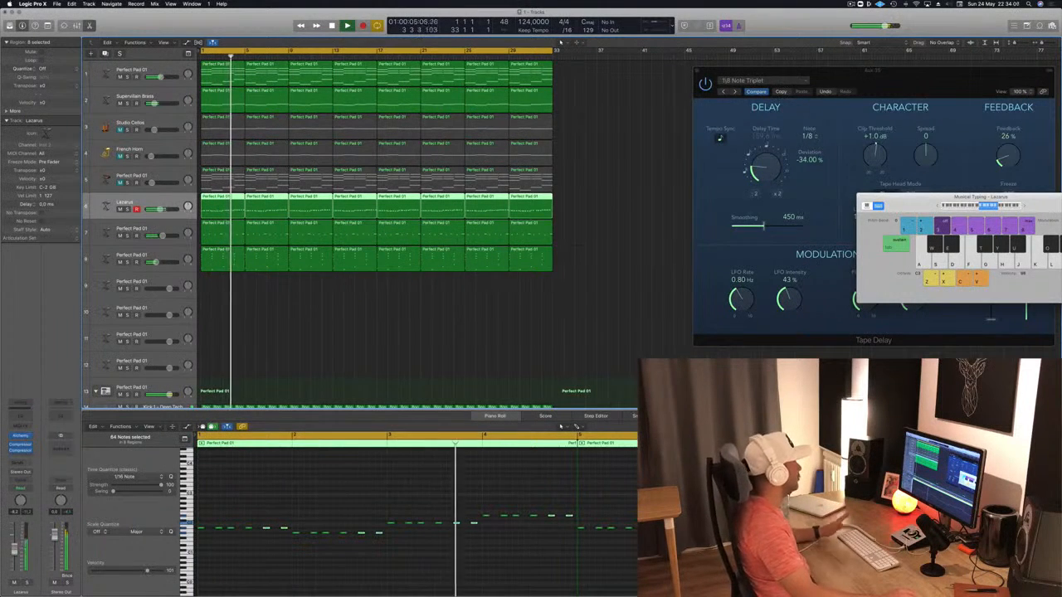
{"action": "key", "text": "super+shift+a"}
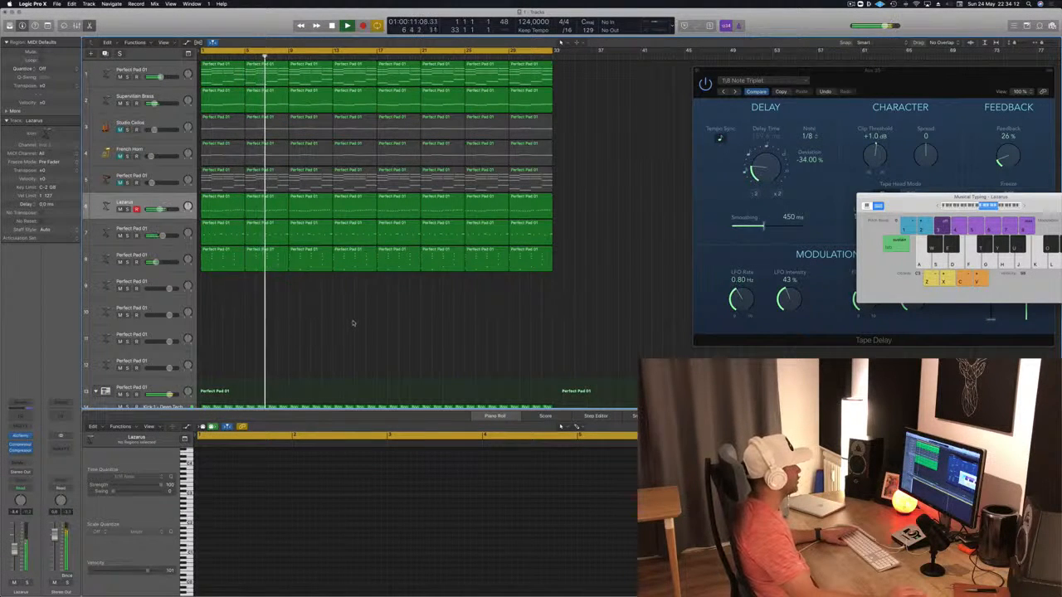
Step: Unmute track 5, select it to check its level, and clear the region selection
{"action": "left_click", "coordinate": [120, 183]}
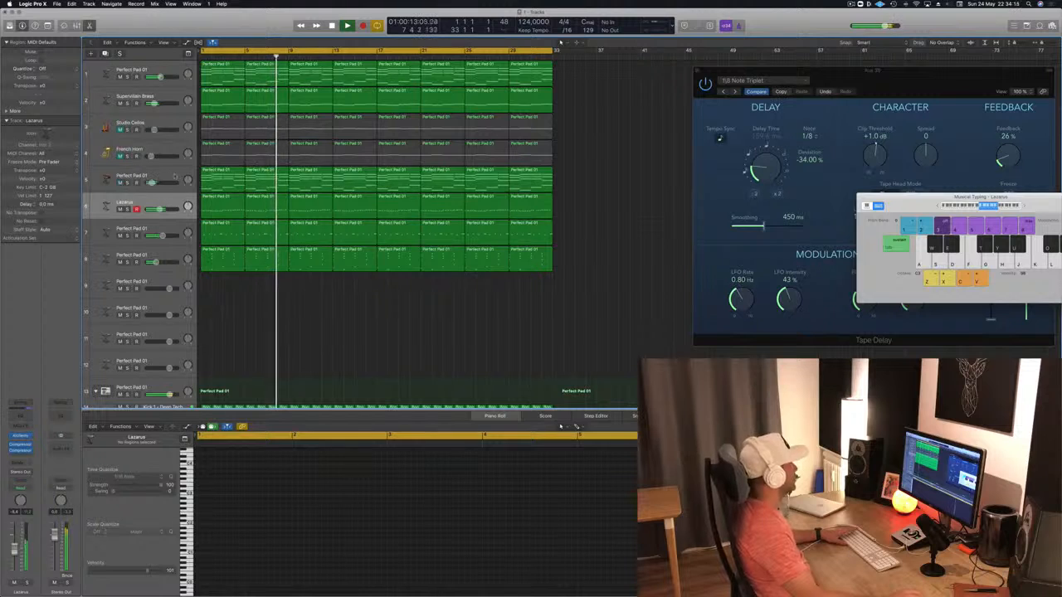
{"action": "left_click", "coordinate": [109, 182]}
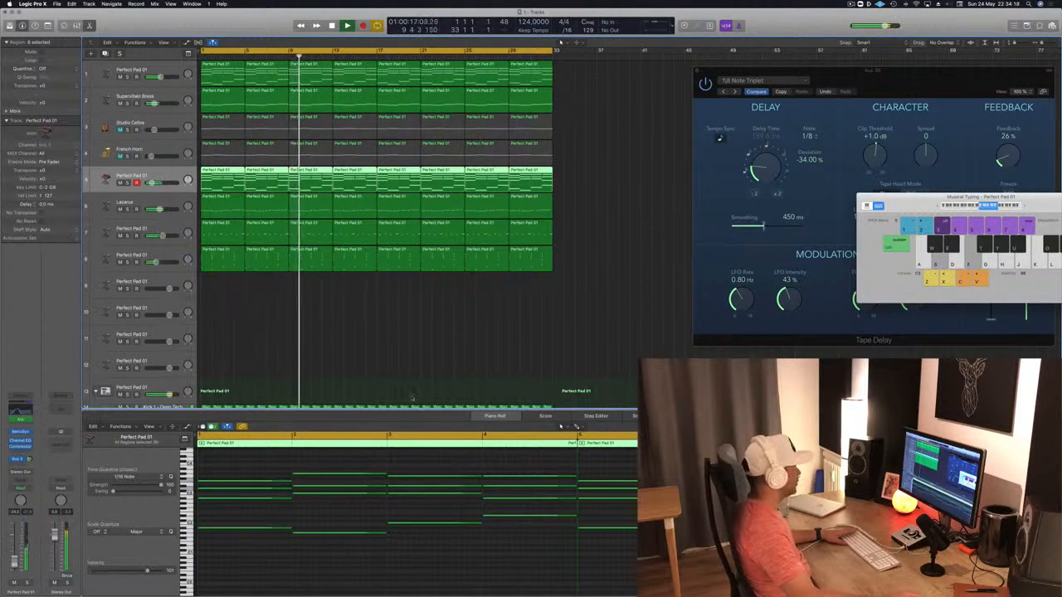
{"action": "left_click", "coordinate": [222, 278]}
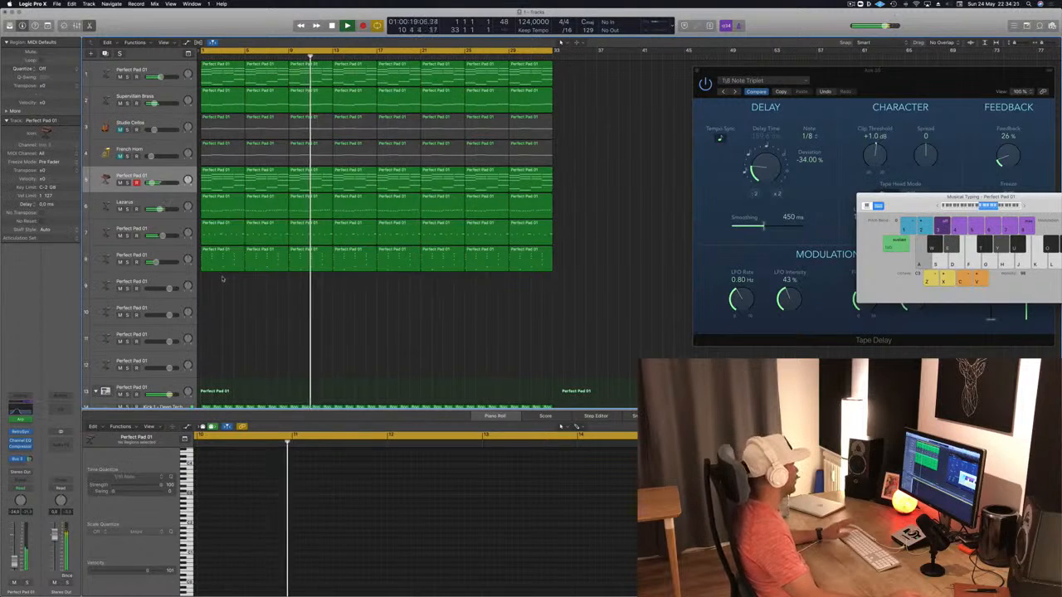
Step: Adjust the volumes of tracks 7 and 8 and replay from the start
{"action": "left_click", "coordinate": [217, 234]}
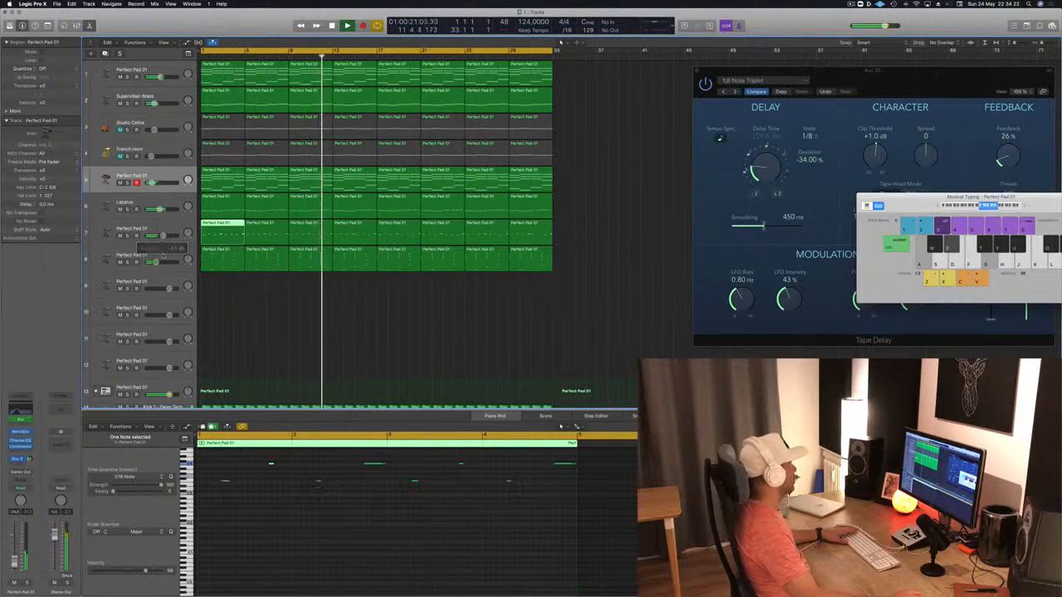
{"action": "left_click", "coordinate": [164, 258]}
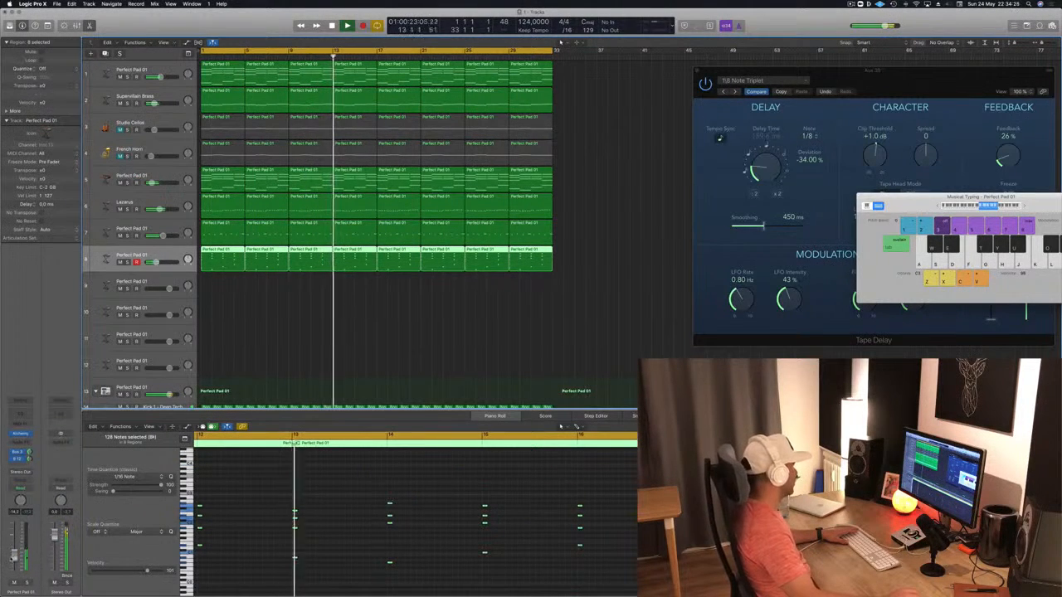
{"action": "key", "text": "Return"}
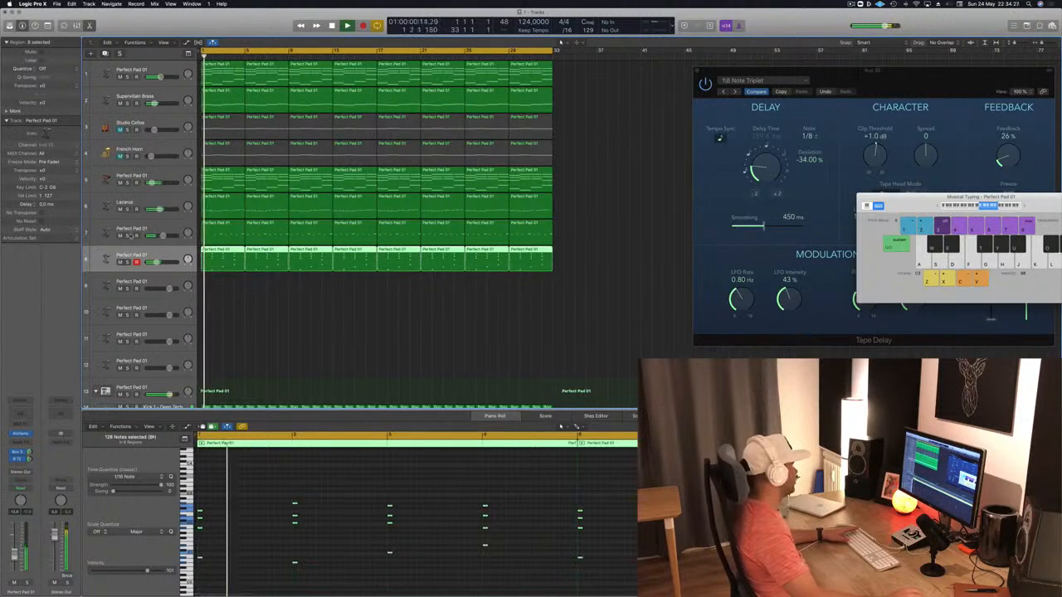
Step: Solo tracks 7 and 8, compare them briefly with track 1, and add the Lazarus and drum tracks to the solo
{"action": "left_click", "coordinate": [128, 236]}
{"action": "left_click", "coordinate": [128, 262]}
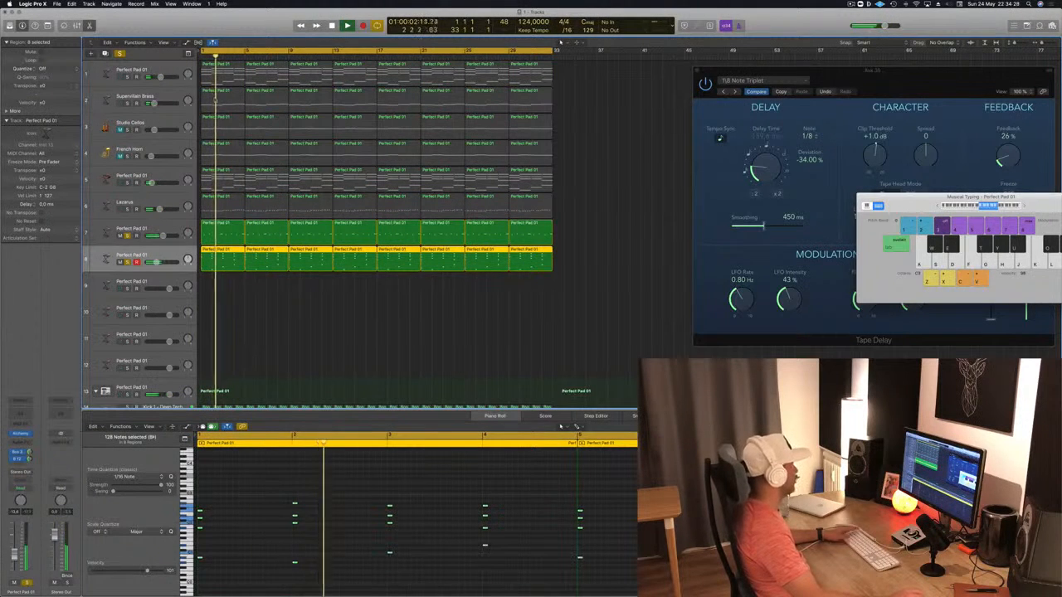
{"action": "left_click", "coordinate": [126, 76]}
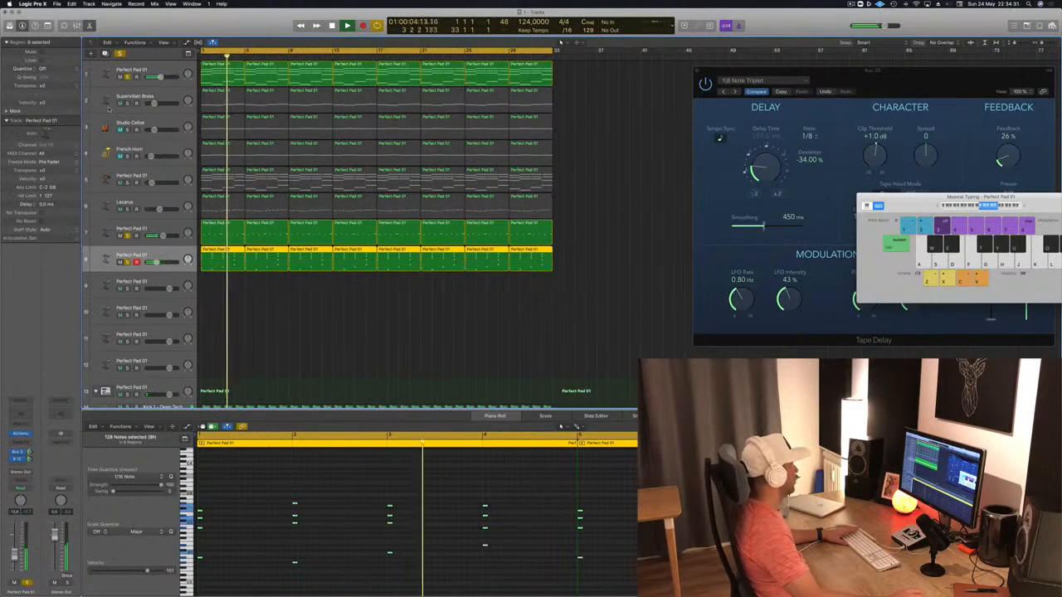
{"action": "left_click", "coordinate": [127, 77]}
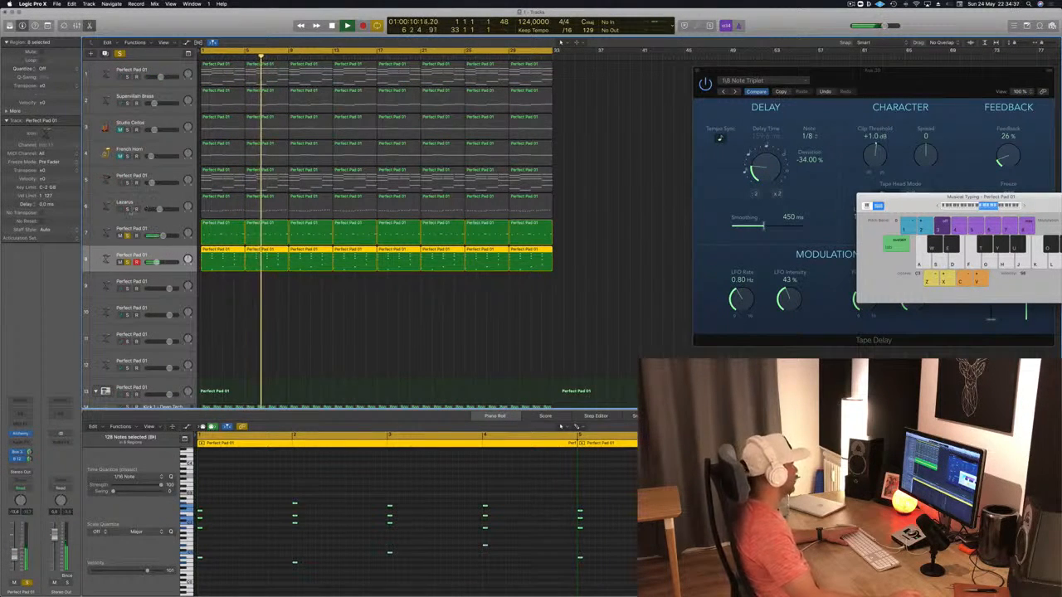
{"action": "left_click", "coordinate": [126, 209]}
{"action": "scroll", "coordinate": [132, 352], "scroll_direction": "down", "scroll_amount": 3}
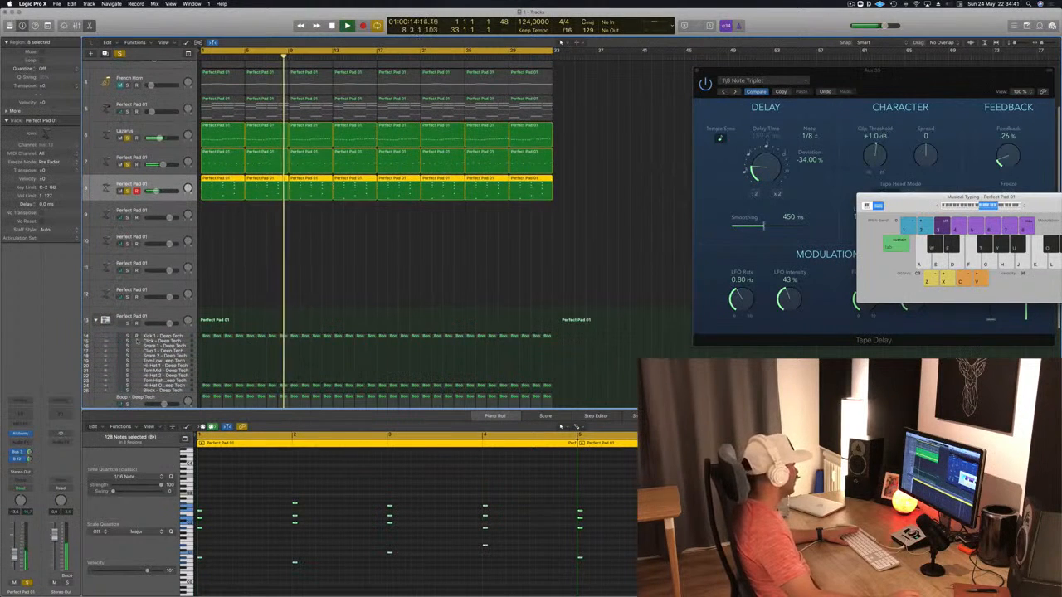
{"action": "left_click", "coordinate": [127, 323]}
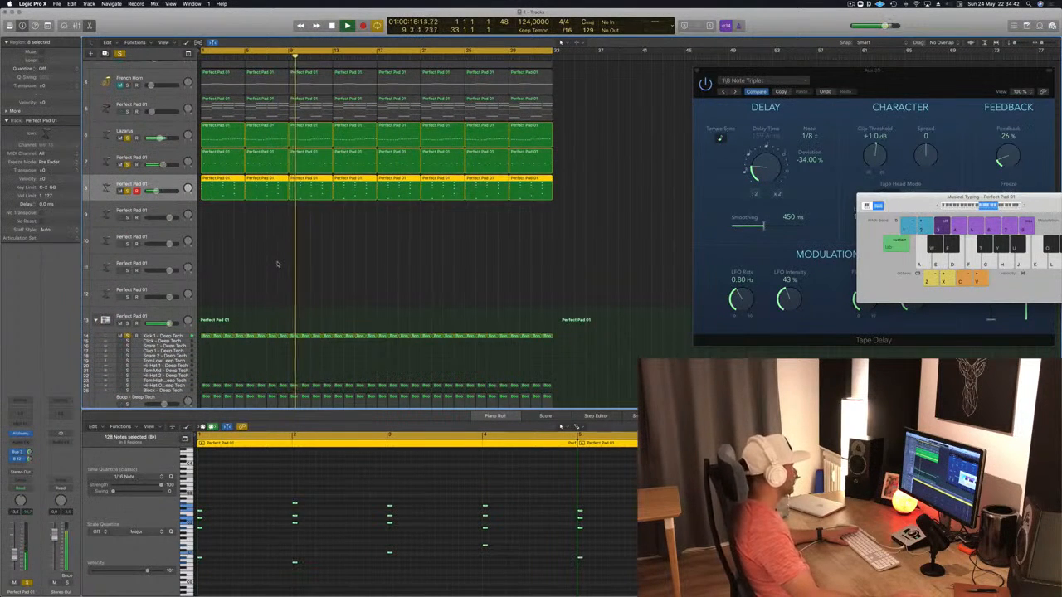
Step: Add track 5 to the solo and select it, then clear all solos and replay from the start
{"action": "scroll", "coordinate": [277, 268], "scroll_direction": "up", "scroll_amount": 3}
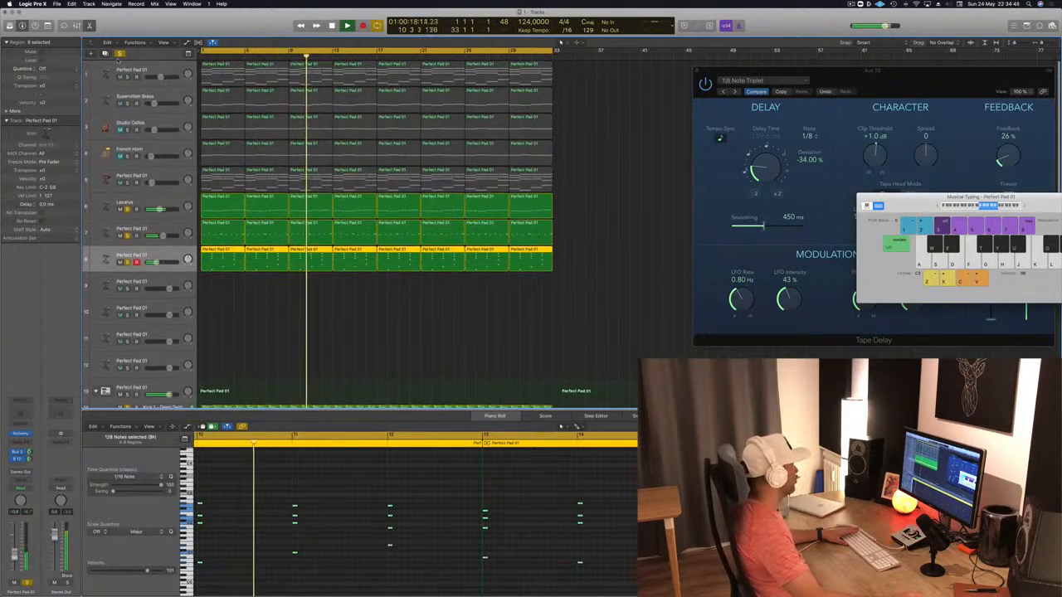
{"action": "left_click", "coordinate": [128, 182]}
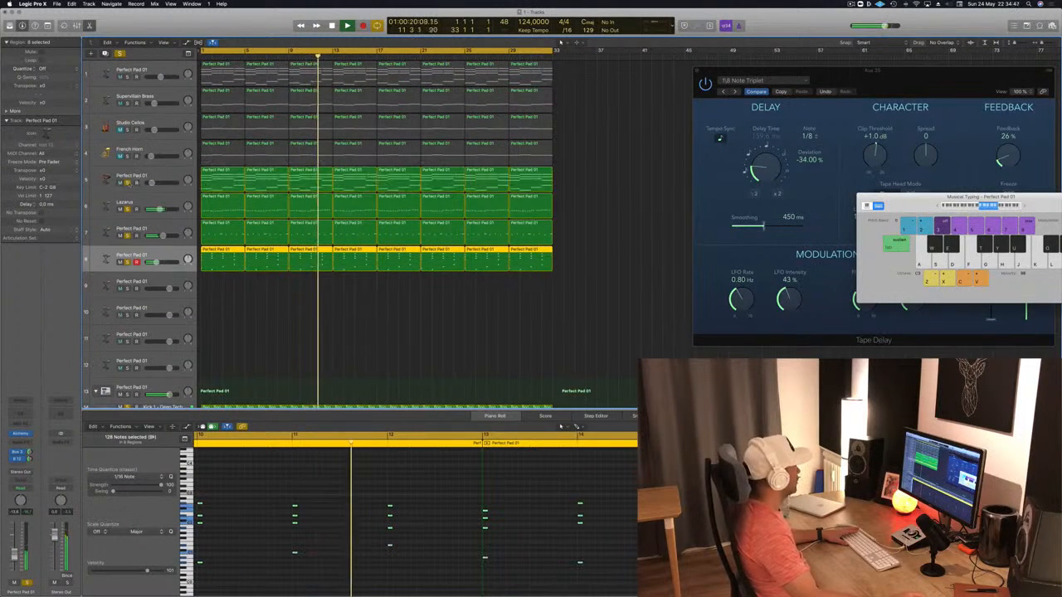
{"action": "left_click", "coordinate": [166, 177]}
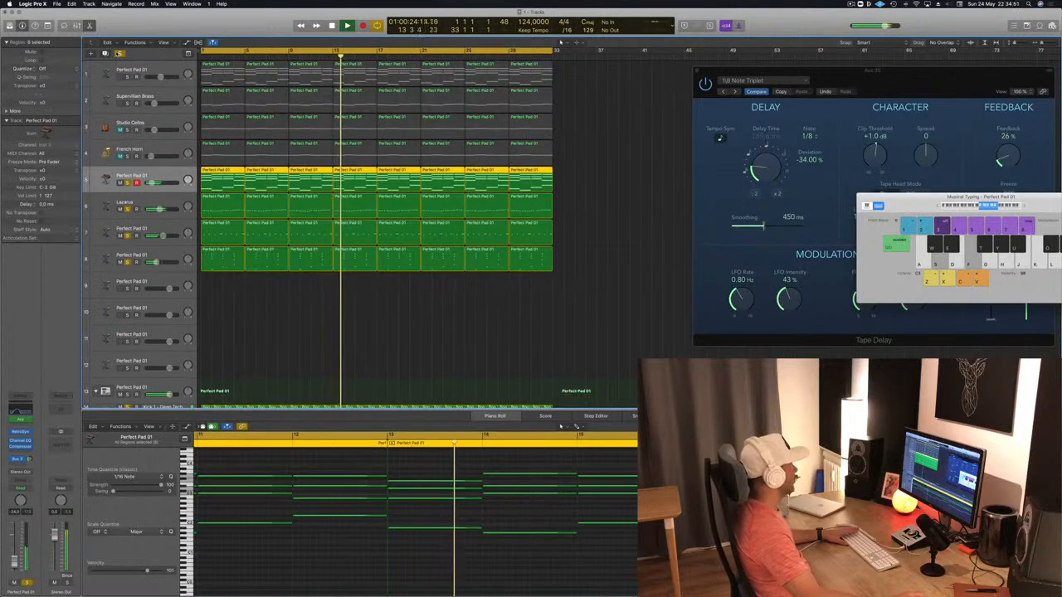
{"action": "left_click", "coordinate": [119, 54]}
{"action": "key", "text": "Return"}
Step: Select track 8 and clear the region selection while the full mix plays
{"action": "scroll", "coordinate": [313, 357], "scroll_direction": "down", "scroll_amount": 5}
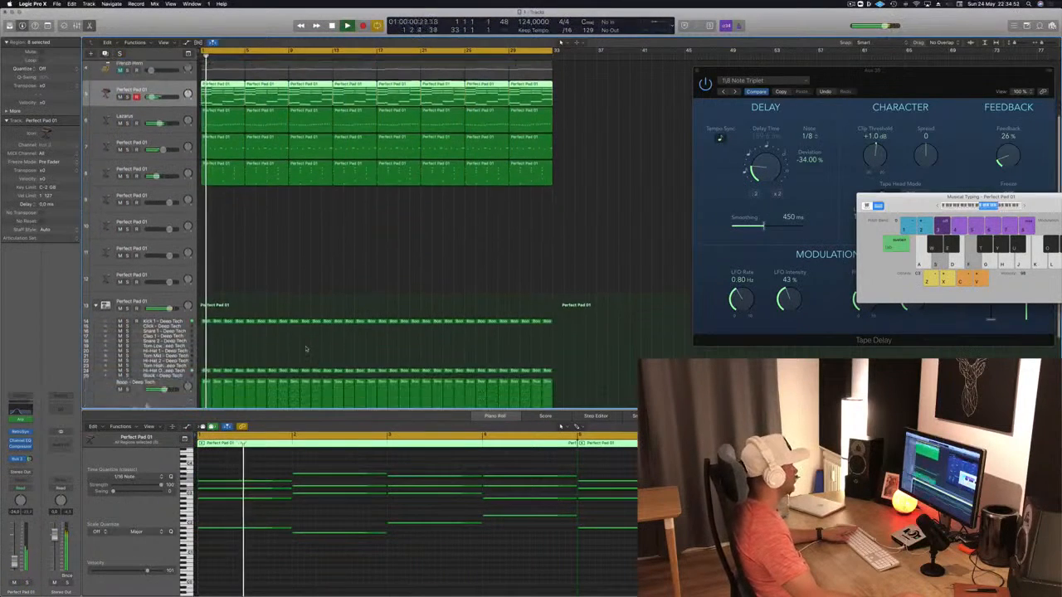
{"action": "scroll", "coordinate": [210, 278], "scroll_direction": "up", "scroll_amount": 5}
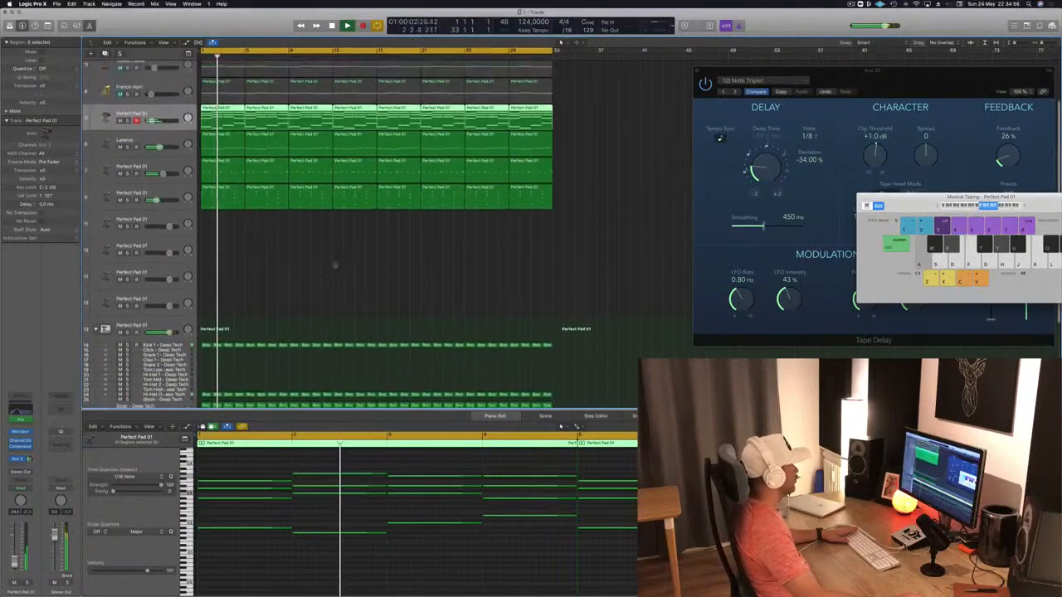
{"action": "left_click", "coordinate": [129, 257]}
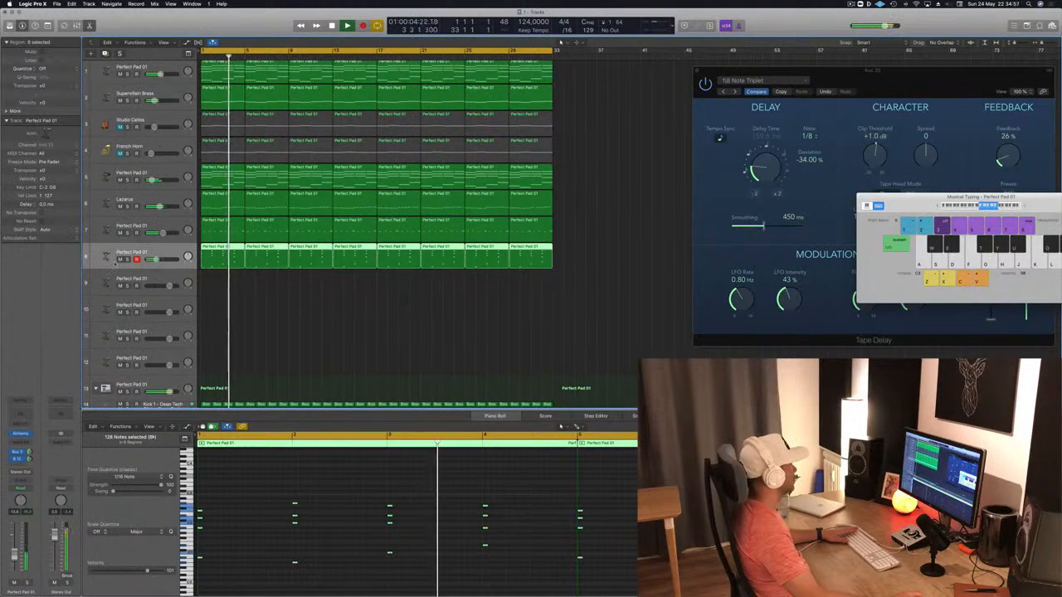
{"action": "left_click", "coordinate": [356, 306]}
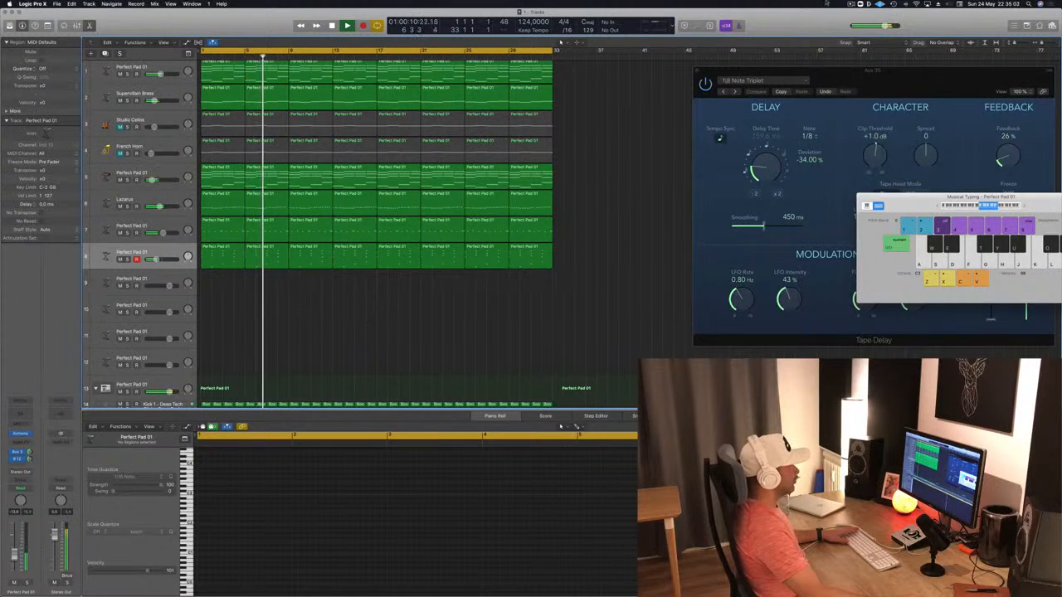
{"action": "left_click", "coordinate": [850, 4]}
{"action": "left_click", "coordinate": [608, 278]}
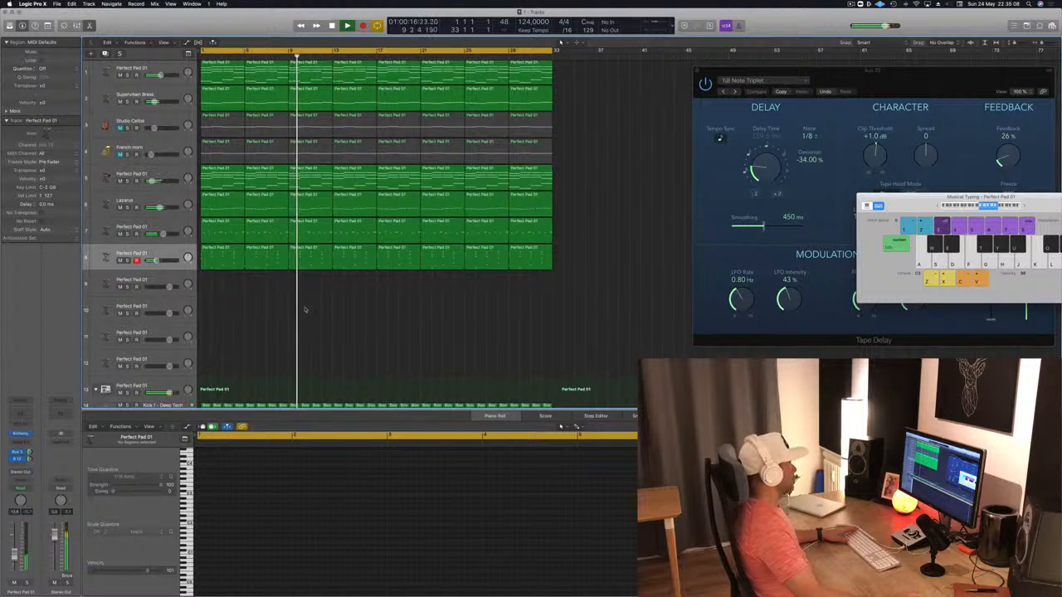
Step: Audition track 5 alone, then mute tracks 5 and 1
{"action": "left_click", "coordinate": [127, 181]}
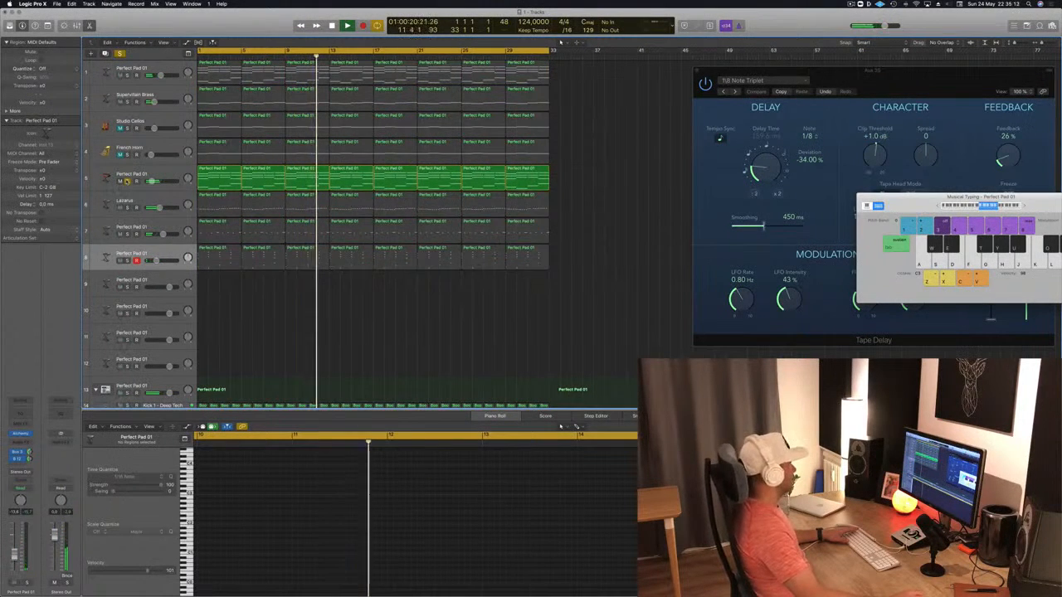
{"action": "left_click", "coordinate": [127, 181]}
{"action": "left_click", "coordinate": [121, 181]}
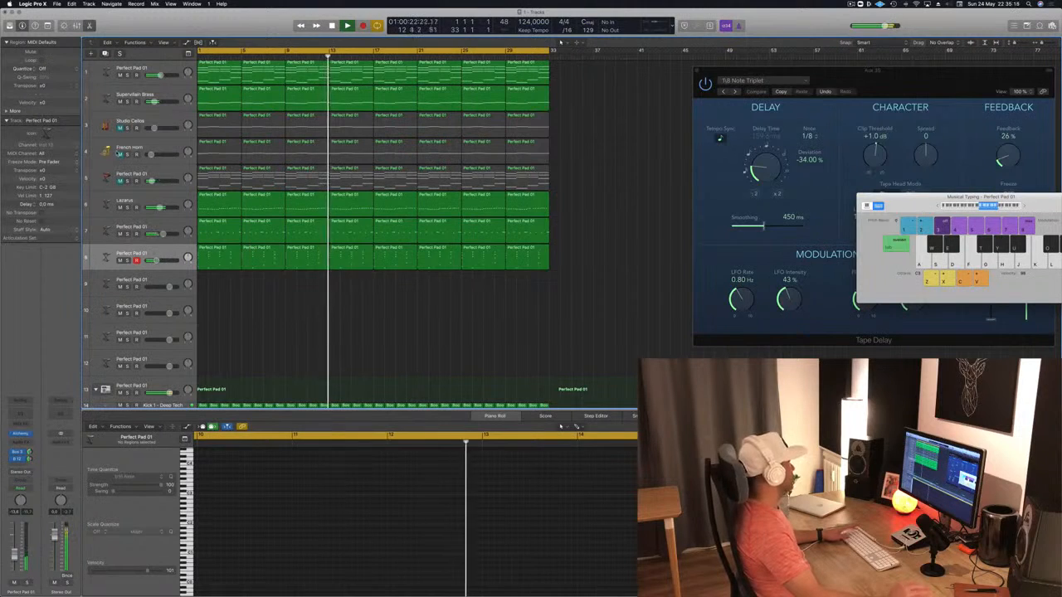
{"action": "scroll", "coordinate": [123, 81], "scroll_direction": "up", "scroll_amount": 1}
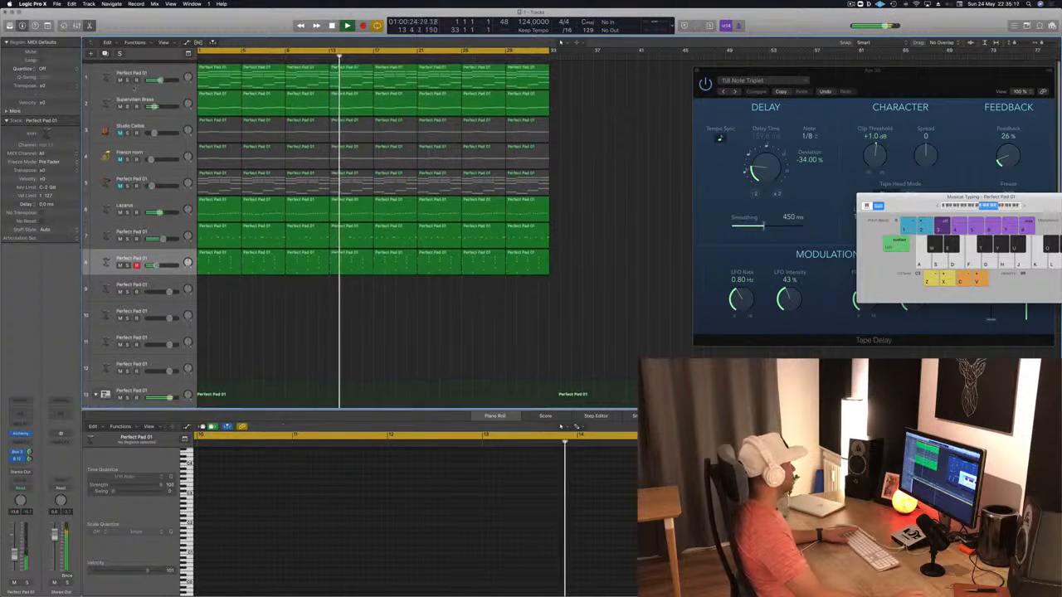
{"action": "left_click", "coordinate": [120, 76]}
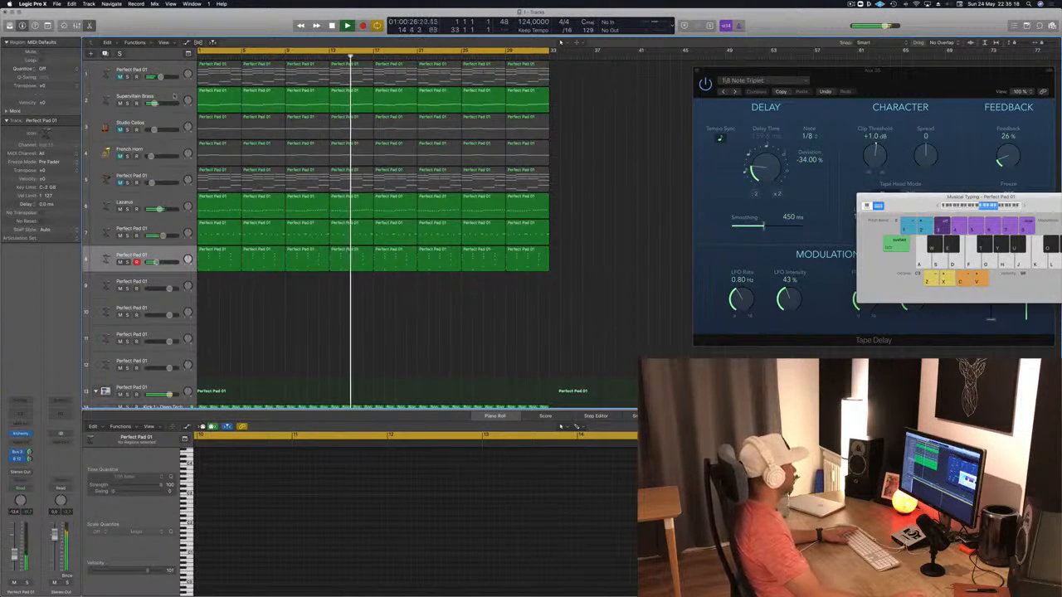
Step: Select the Supervillain Brass track and compare the mix with track 8 muted and unmuted
{"action": "left_click", "coordinate": [174, 95]}
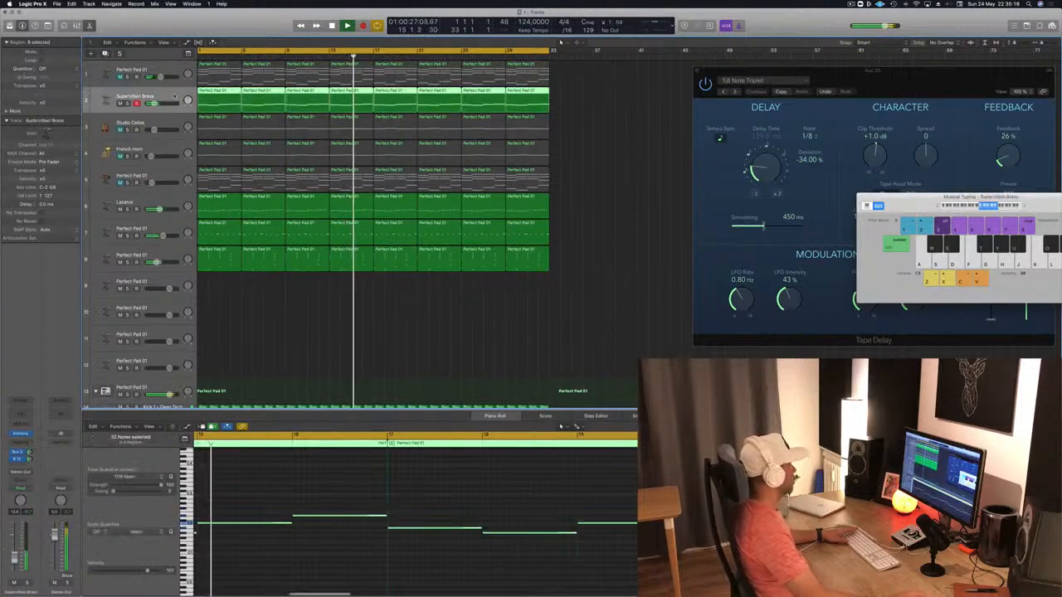
{"action": "left_click", "coordinate": [120, 262]}
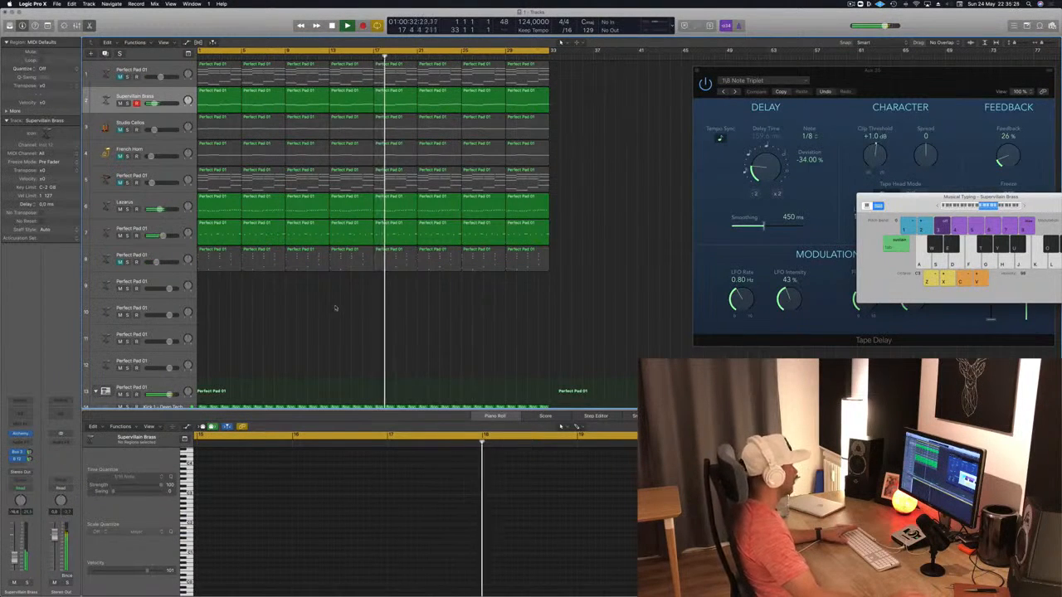
{"action": "left_click", "coordinate": [121, 263]}
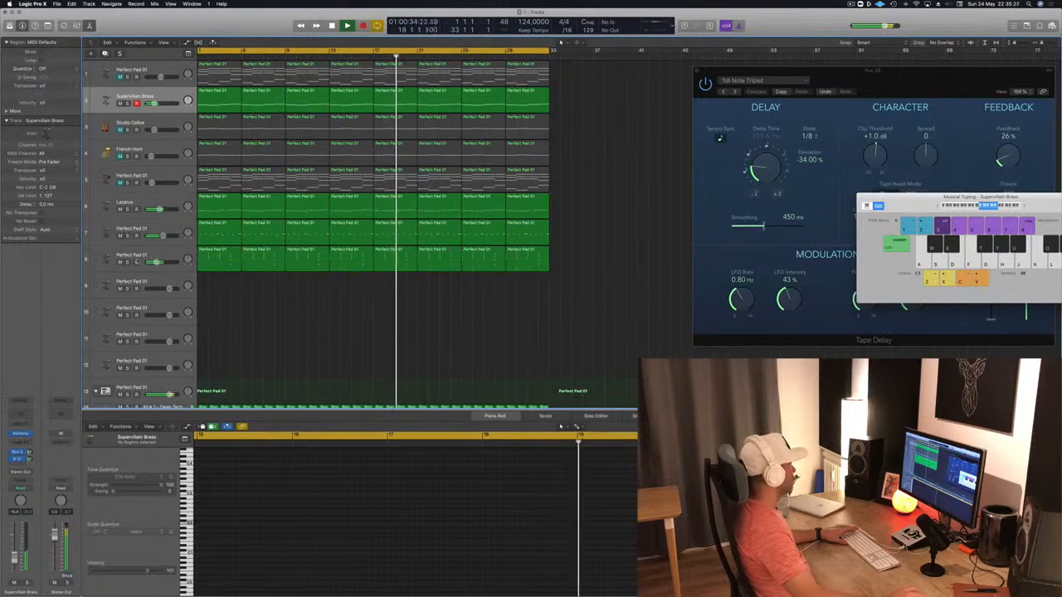
Step: Check track 8's Alchemy instrument, raise the track's volume slightly, and close the instrument
{"action": "left_click", "coordinate": [135, 262]}
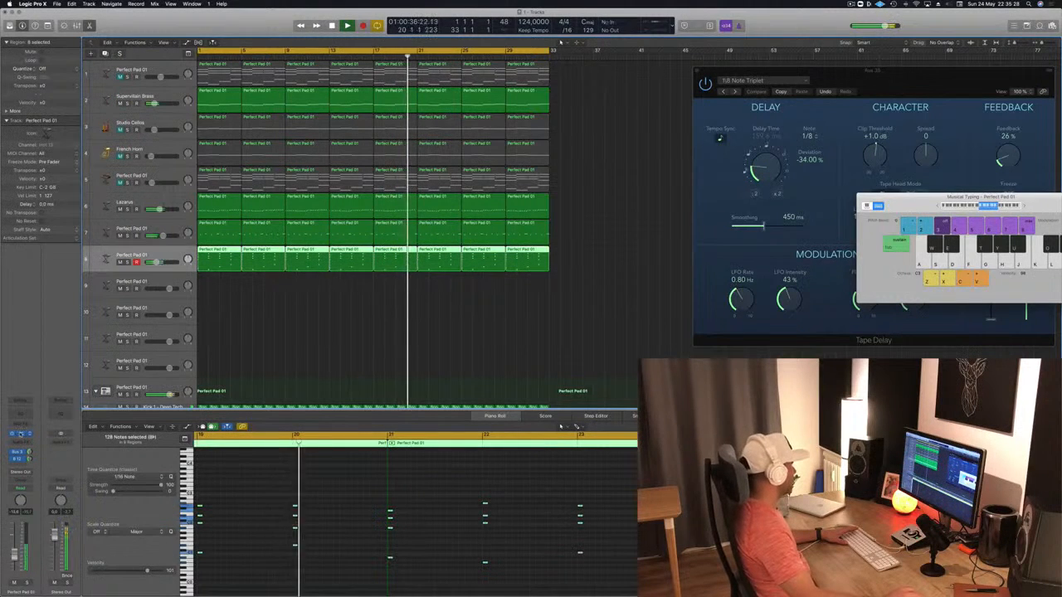
{"action": "left_click", "coordinate": [21, 434]}
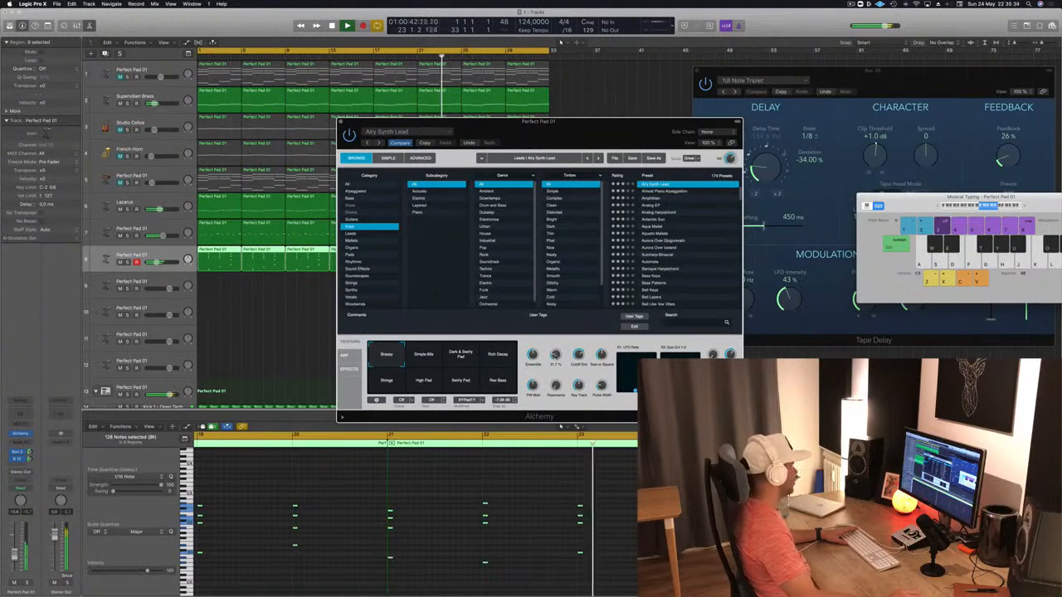
{"action": "left_click_drag", "start_coordinate": [14, 558], "coordinate": [14, 556]}
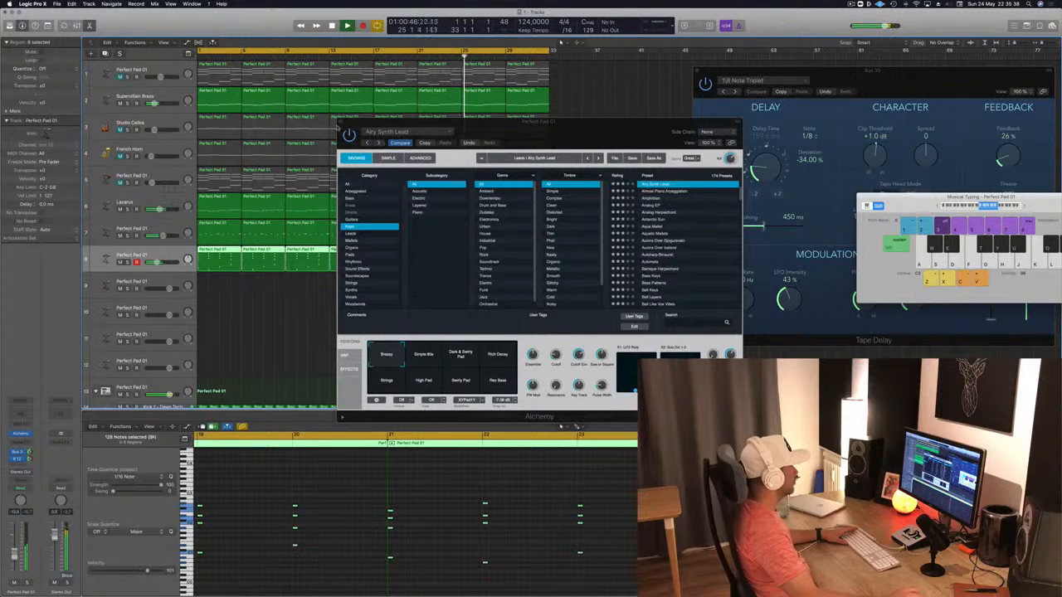
{"action": "left_click", "coordinate": [339, 122]}
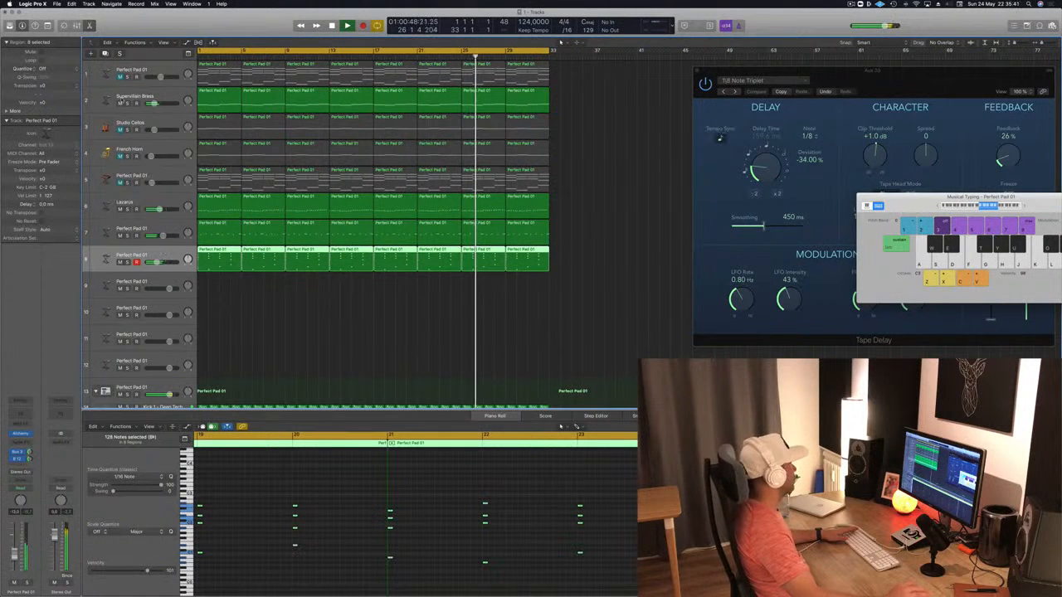
Step: Unmute track 1 and show its Smart Controls
{"action": "left_click", "coordinate": [151, 70]}
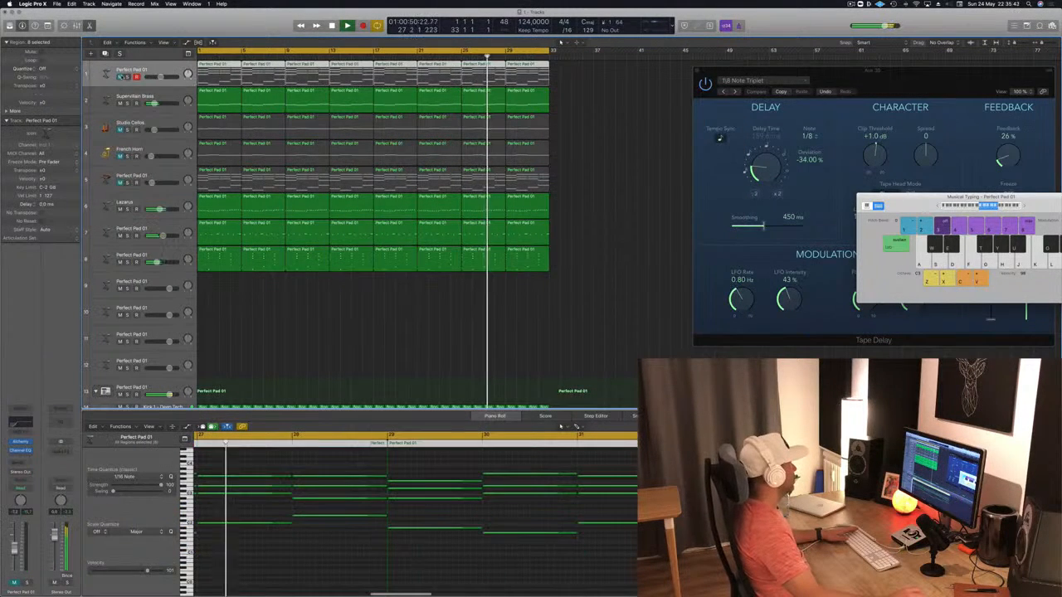
{"action": "left_click", "coordinate": [121, 77]}
{"action": "double_click", "coordinate": [137, 70]}
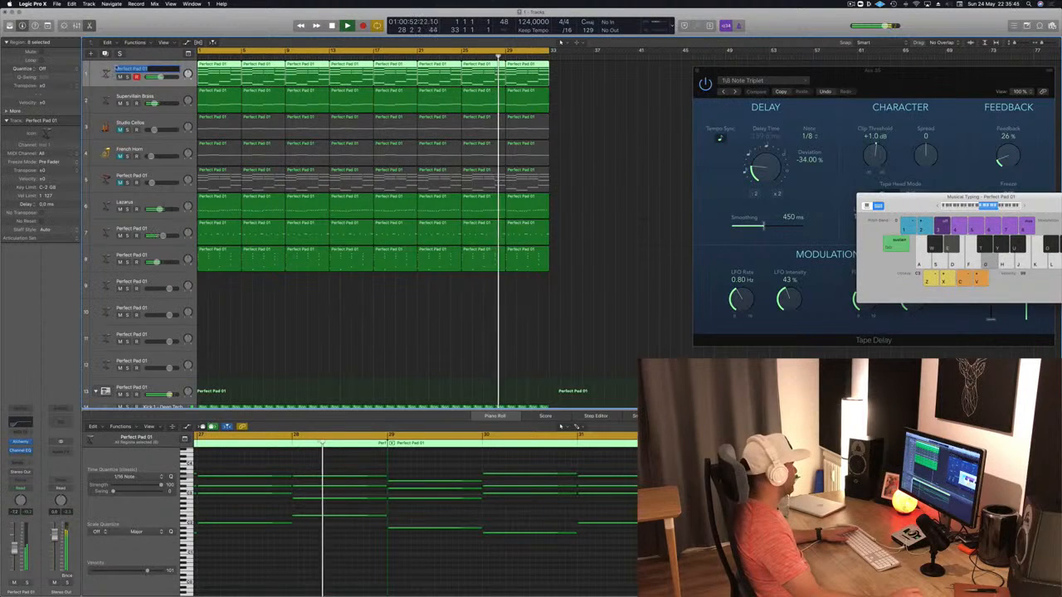
{"action": "key", "text": "b"}
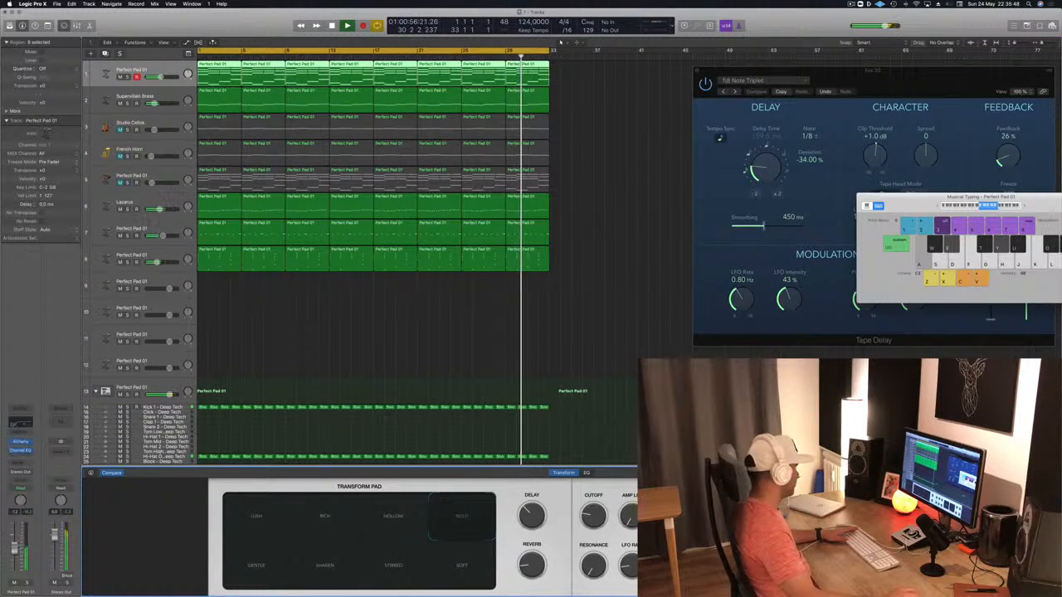
Step: Insert a stereo Compressor on track 1 and set its side-chain source to Bus 11 (SIDECHAIN)
{"action": "left_click", "coordinate": [21, 456]}
{"action": "mouse_move", "coordinate": [34, 474]}
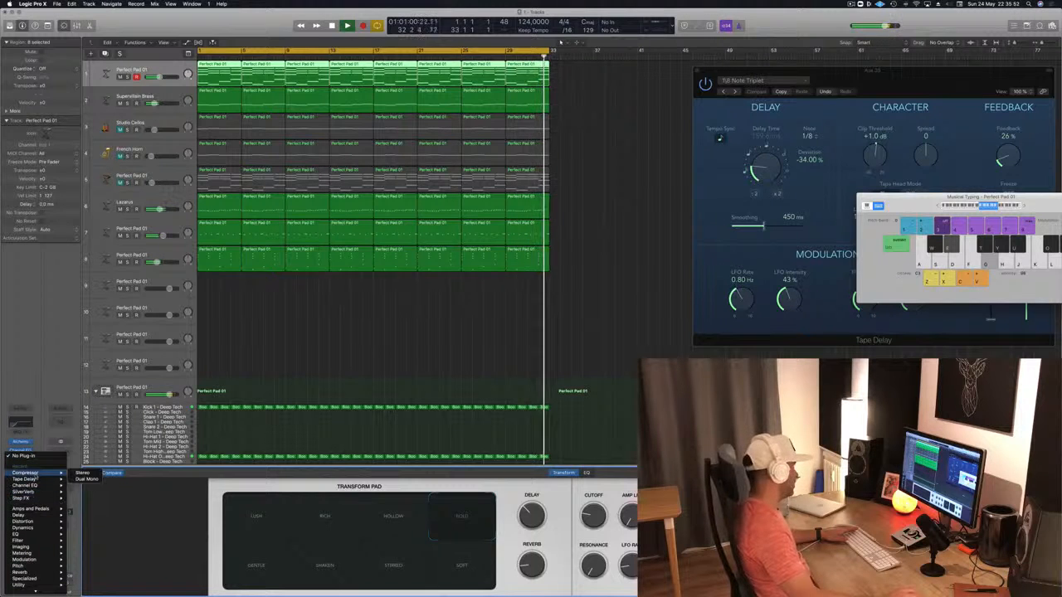
{"action": "left_click", "coordinate": [83, 474]}
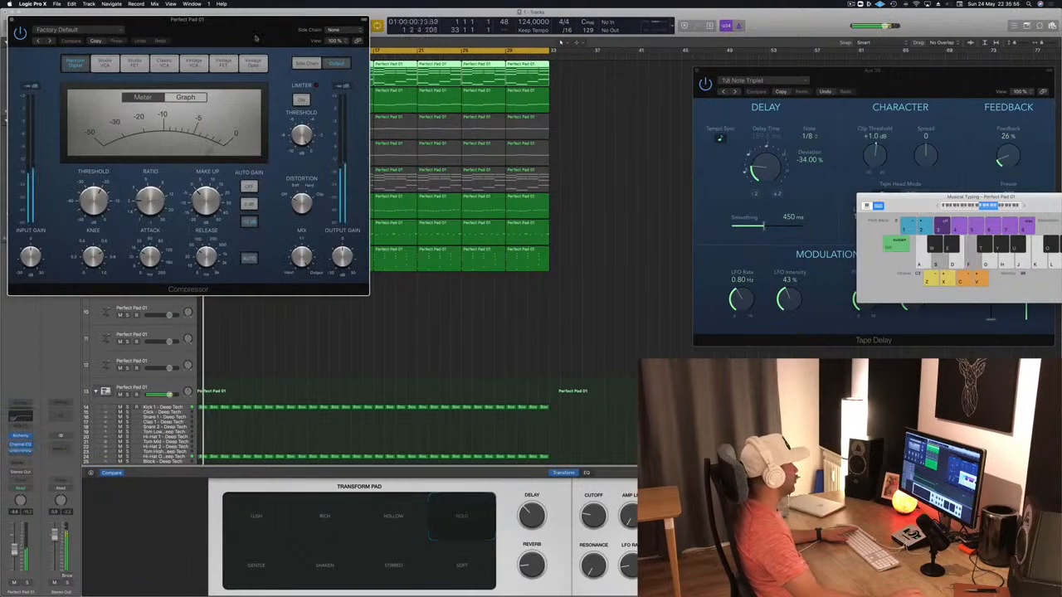
{"action": "left_click", "coordinate": [614, 89]}
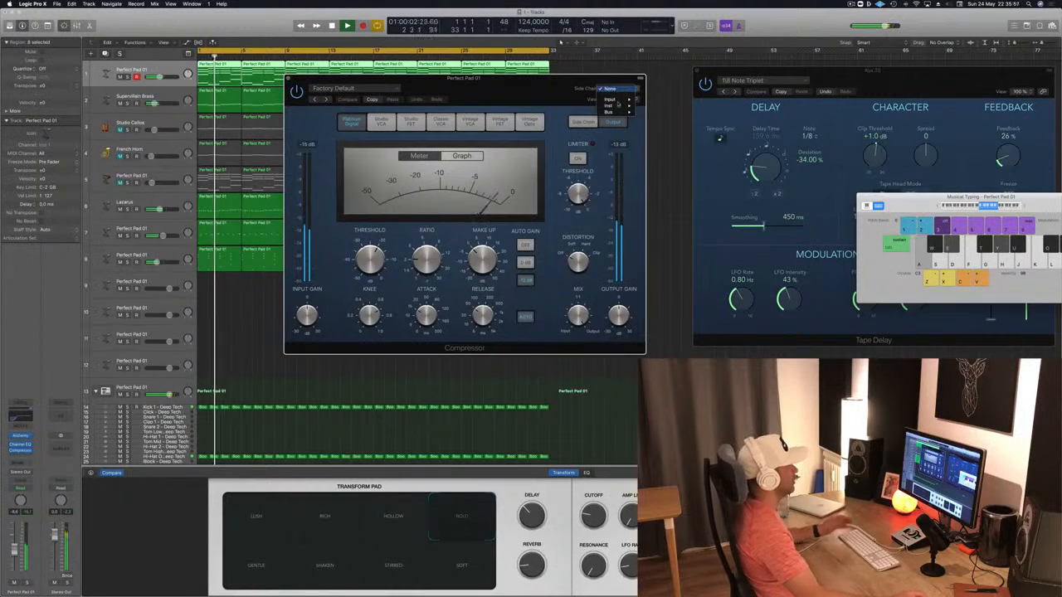
{"action": "mouse_move", "coordinate": [611, 111]}
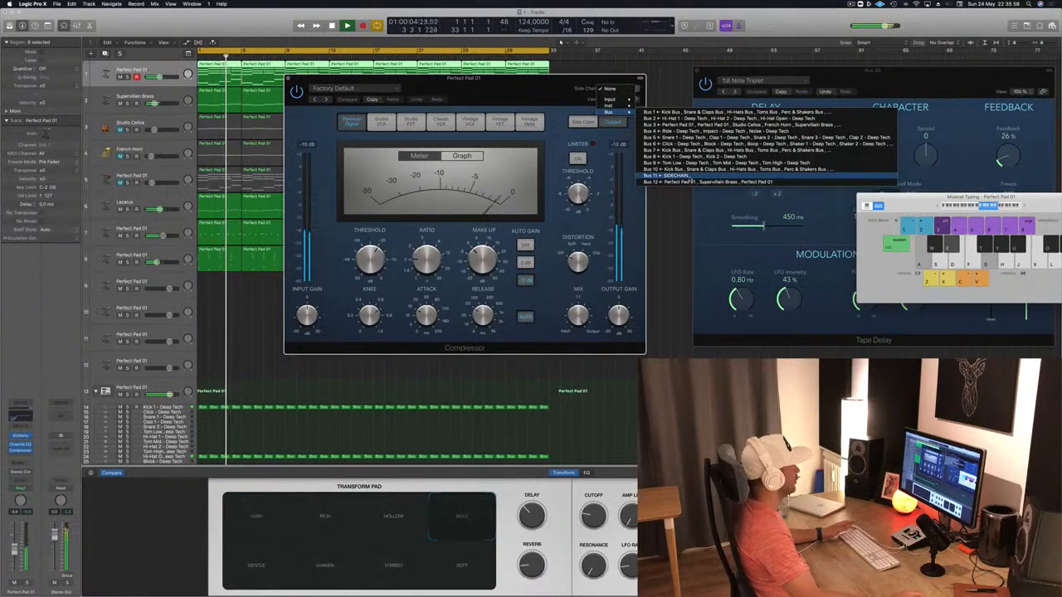
{"action": "left_click", "coordinate": [694, 175]}
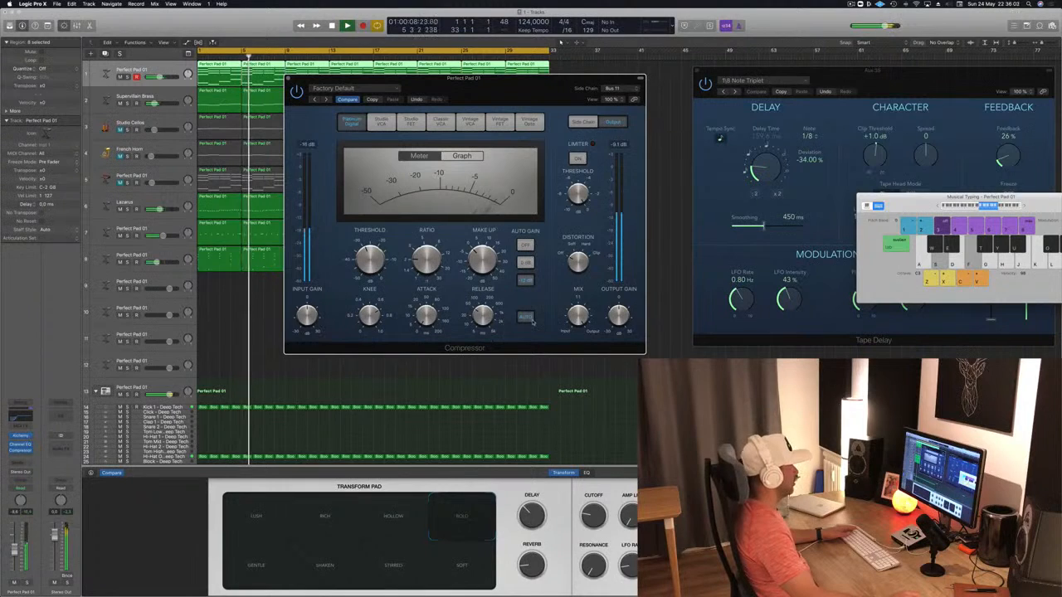
Step: Raise the ratio and lower the threshold of track 1's compressor, and turn down the track's volume
{"action": "mouse_move", "coordinate": [423, 260]}
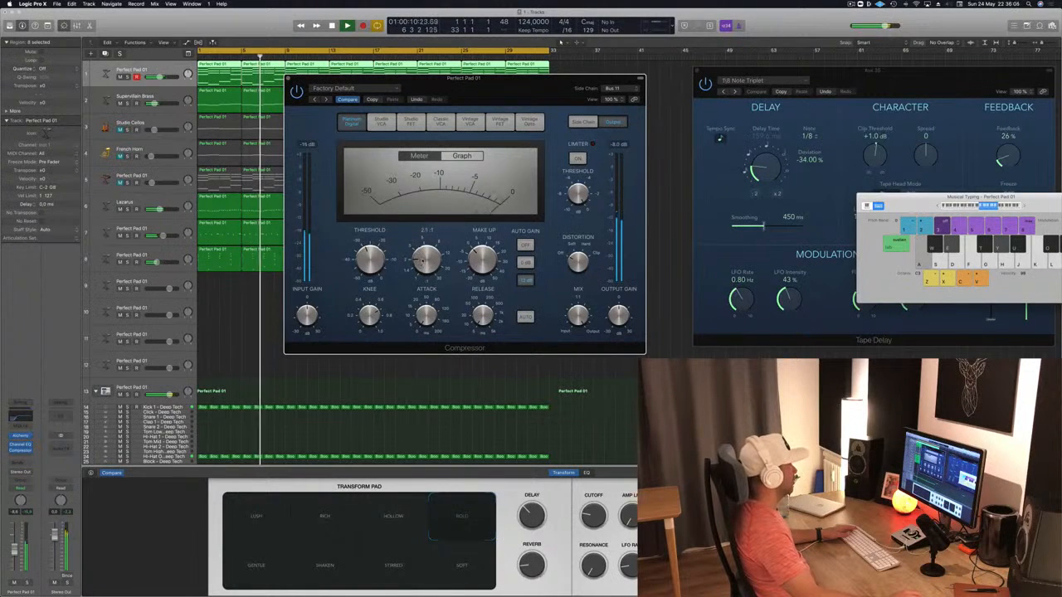
{"action": "left_click_drag", "start_coordinate": [422, 261], "coordinate": [424, 248]}
{"action": "mouse_move", "coordinate": [380, 257]}
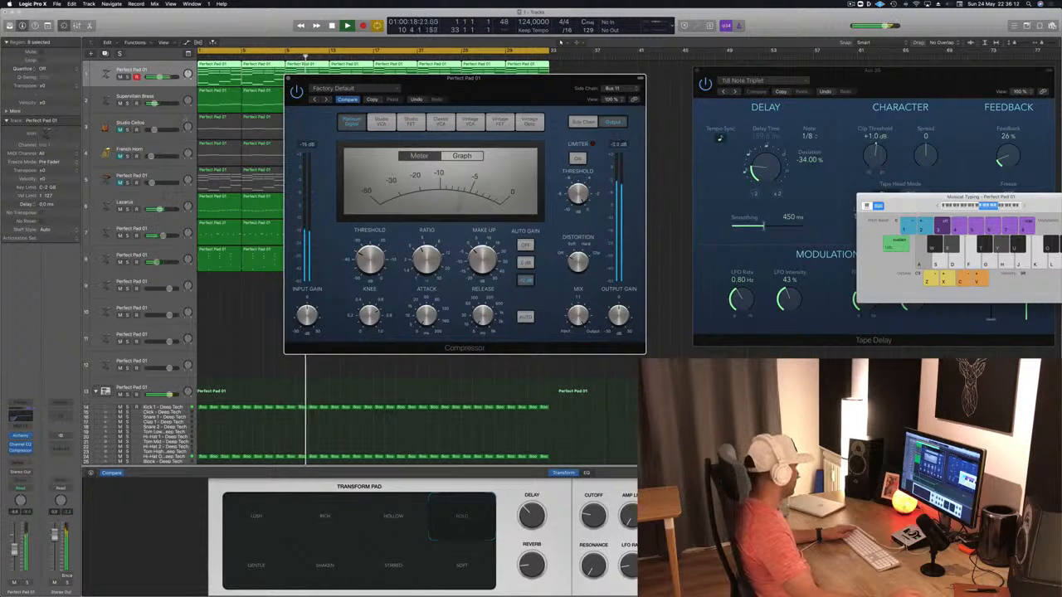
{"action": "left_click_drag", "start_coordinate": [14, 550], "coordinate": [14, 560]}
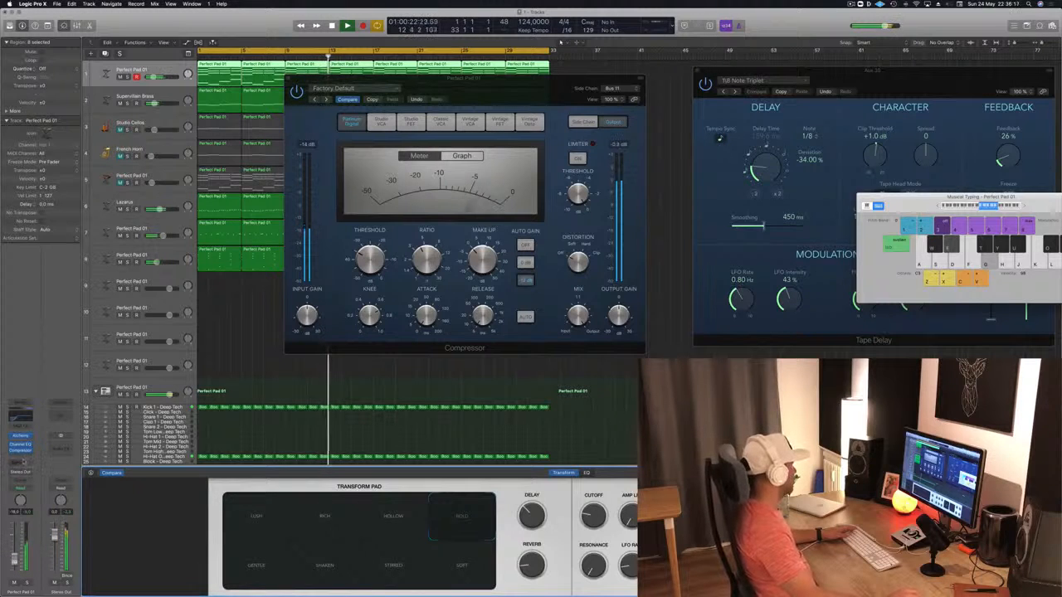
Step: Add a send to Bus 3 on track 1 and check the Channel EQ on that bus's aux channel
{"action": "left_click", "coordinate": [20, 465]}
{"action": "mouse_move", "coordinate": [41, 475]}
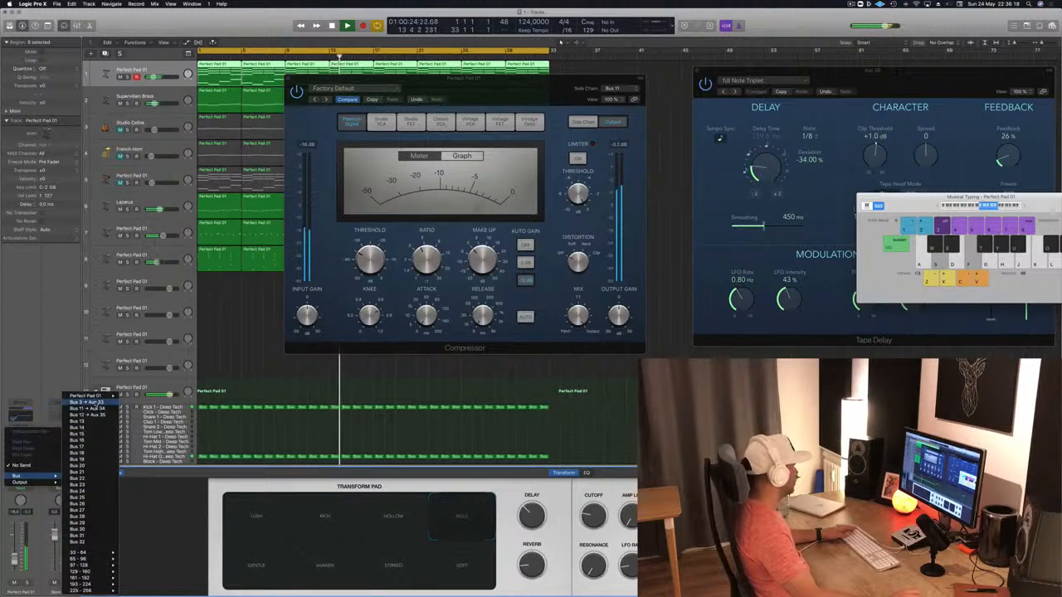
{"action": "left_click", "coordinate": [89, 403]}
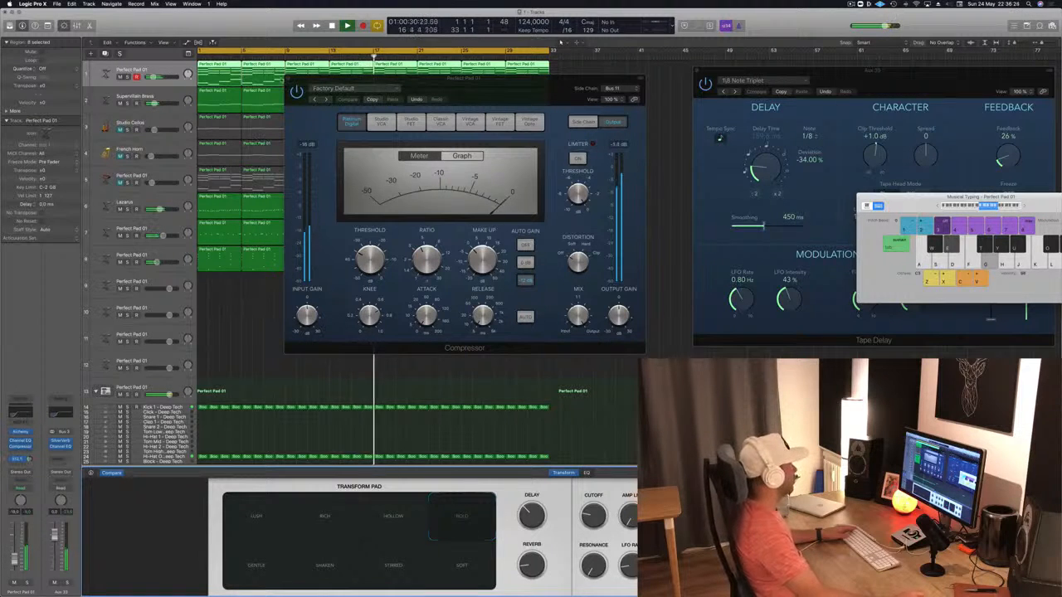
{"action": "left_click", "coordinate": [60, 447]}
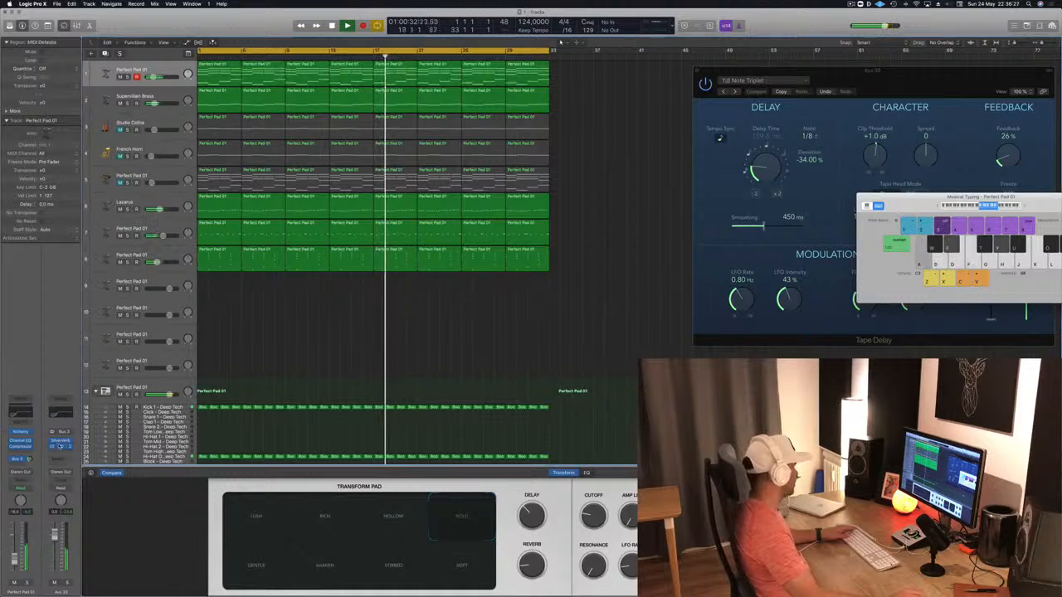
{"action": "left_click", "coordinate": [60, 446]}
{"action": "left_click", "coordinate": [63, 443]}
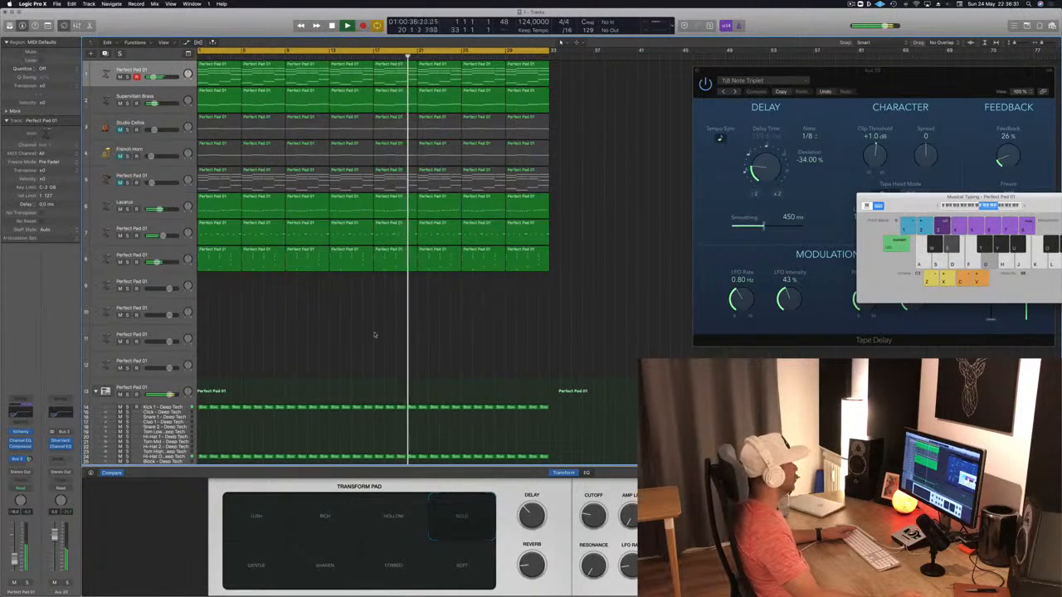
Step: Unmute the Studio Cellos track and add a Channel EQ with a low cut at 405 Hz
{"action": "scroll", "coordinate": [374, 335], "scroll_direction": "down", "scroll_amount": 2}
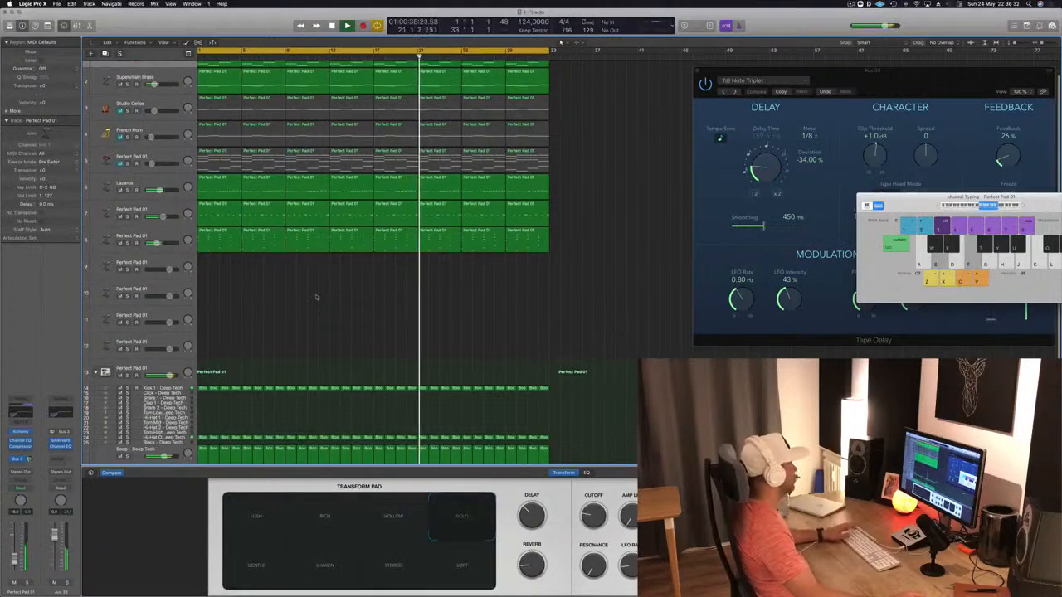
{"action": "scroll", "coordinate": [316, 297], "scroll_direction": "up", "scroll_amount": 2}
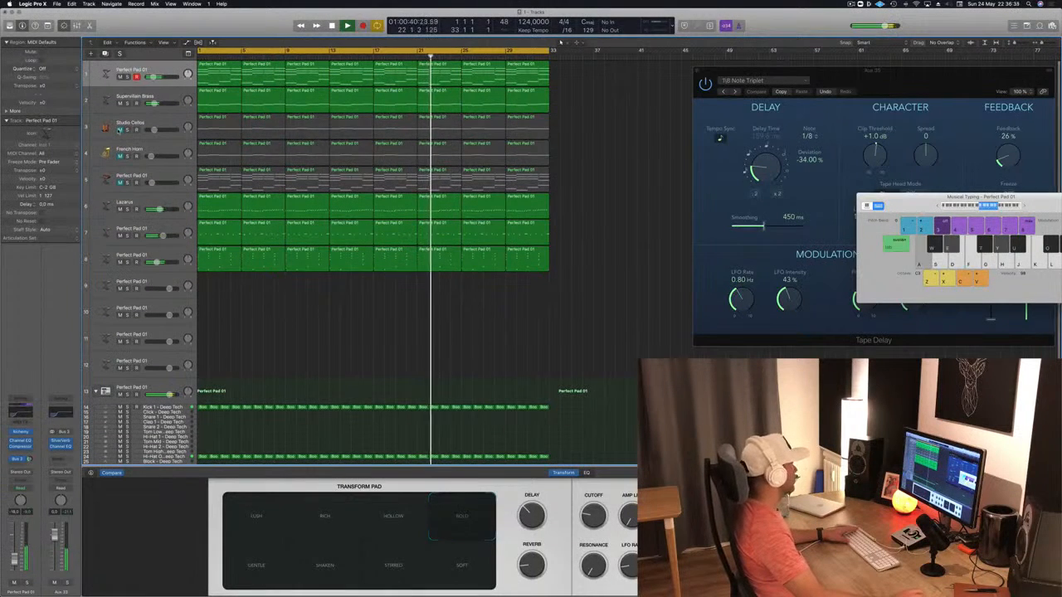
{"action": "left_click", "coordinate": [145, 131]}
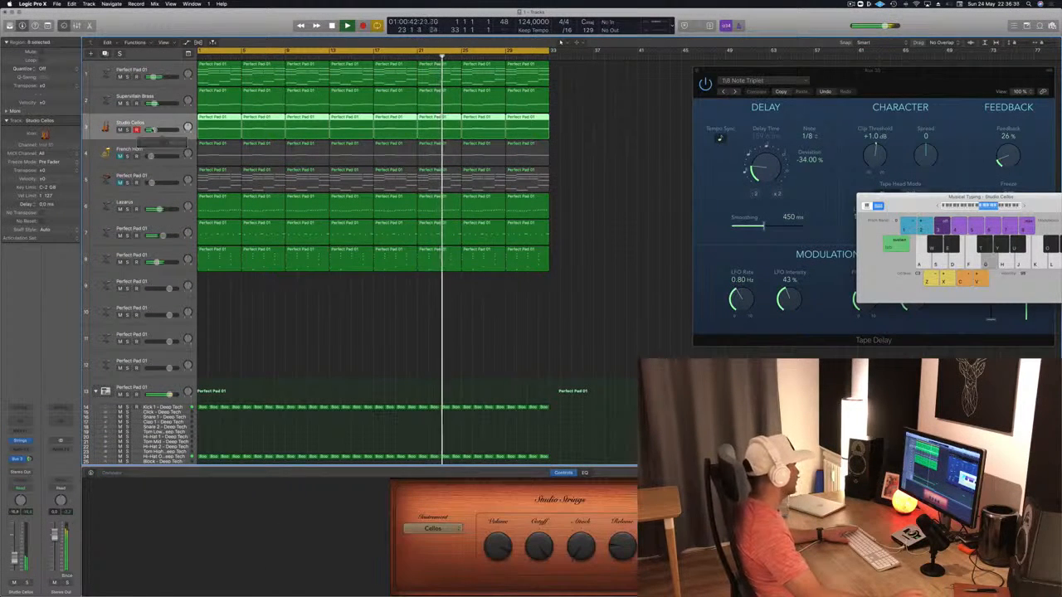
{"action": "left_click", "coordinate": [20, 422]}
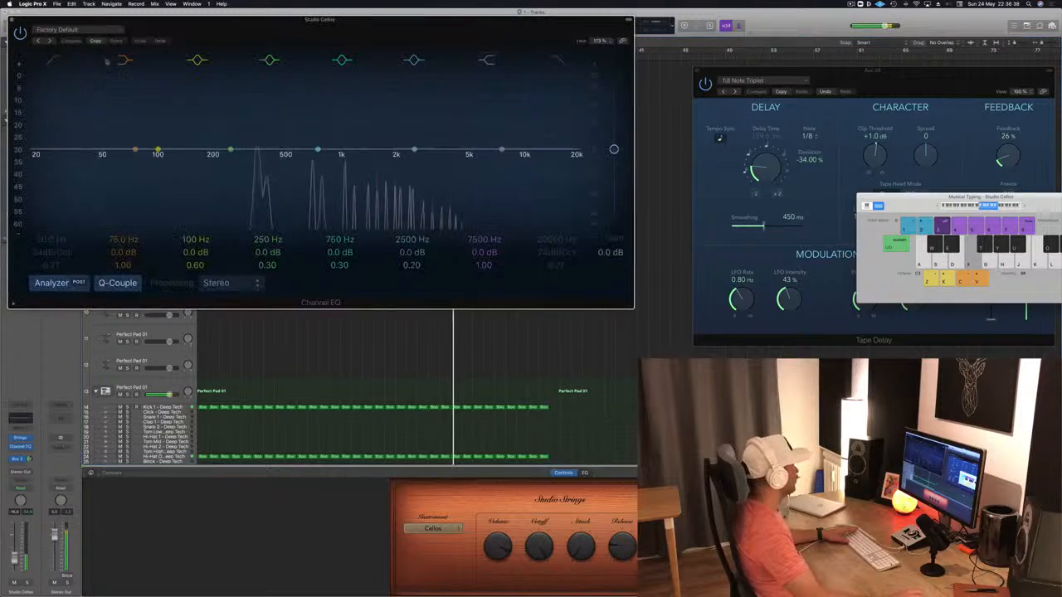
{"action": "left_click_drag", "start_coordinate": [108, 76], "coordinate": [286, 76]}
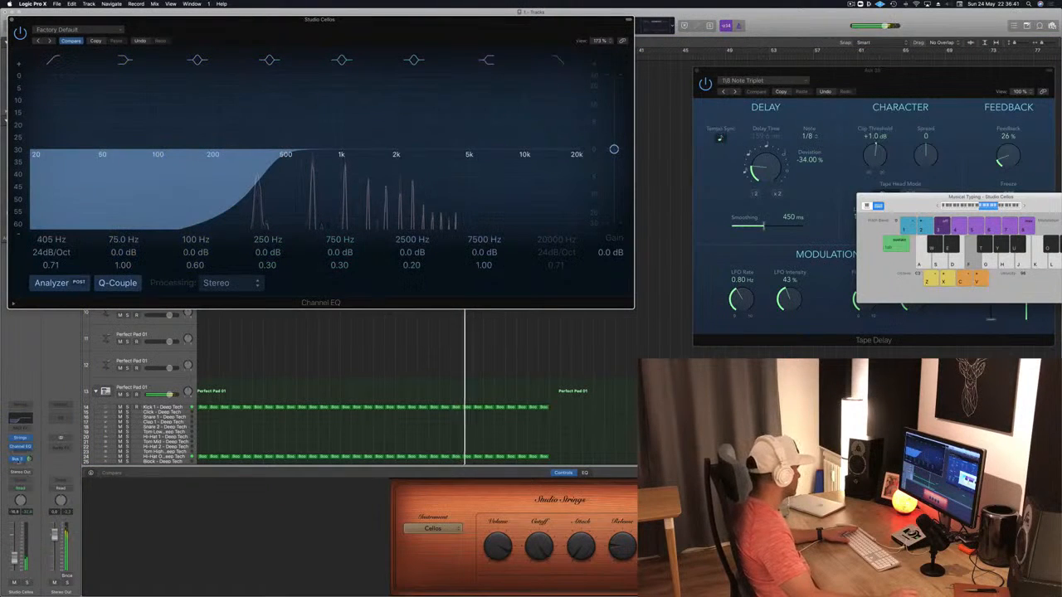
Step: Add a send to Bus 12 on the Studio Cellos track and close its Channel EQ
{"action": "left_click", "coordinate": [20, 470]}
{"action": "mouse_move", "coordinate": [38, 476]}
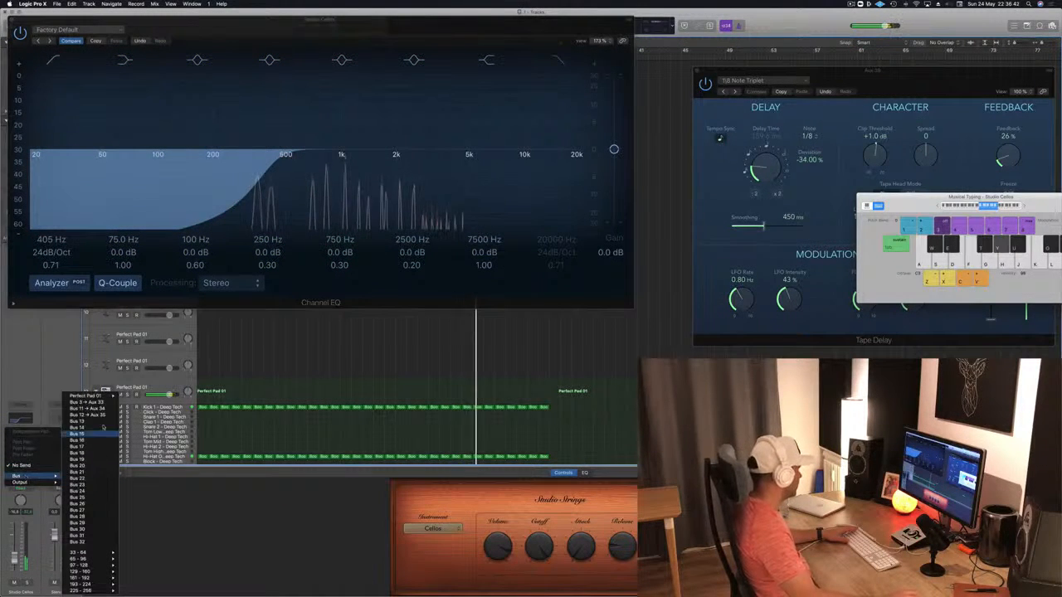
{"action": "left_click", "coordinate": [93, 408]}
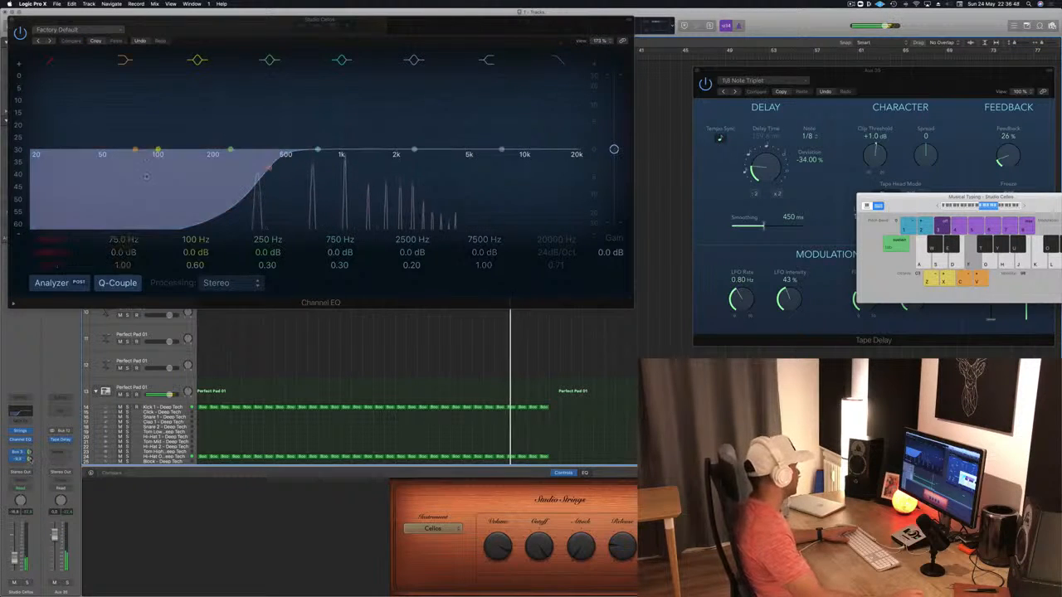
{"action": "left_click", "coordinate": [11, 20]}
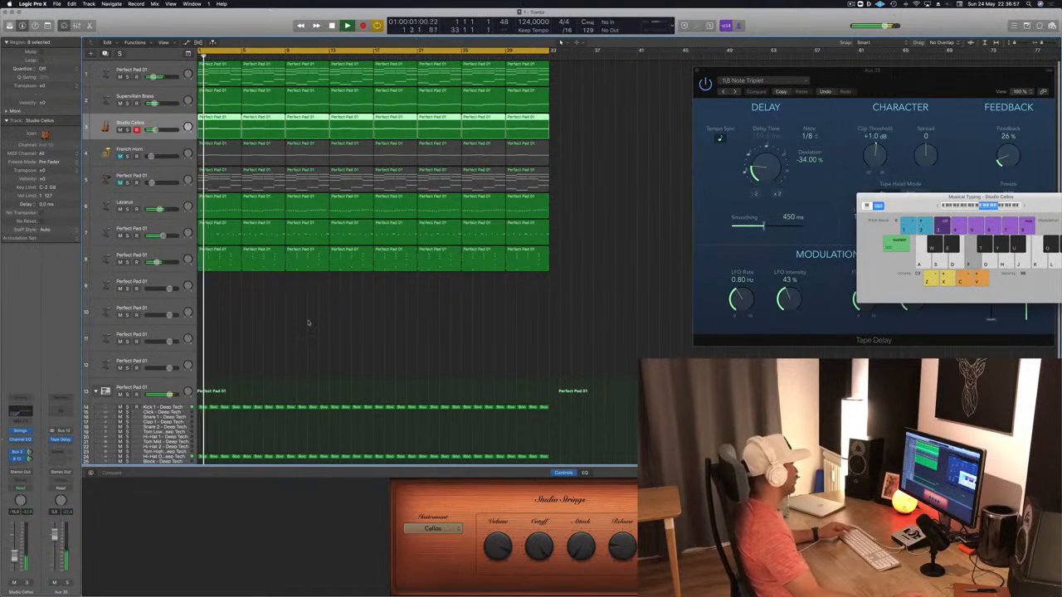
Step: Mute track 1 and duplicate track 8 as a new empty instrument track directly below it
{"action": "key", "text": "super+Right"}
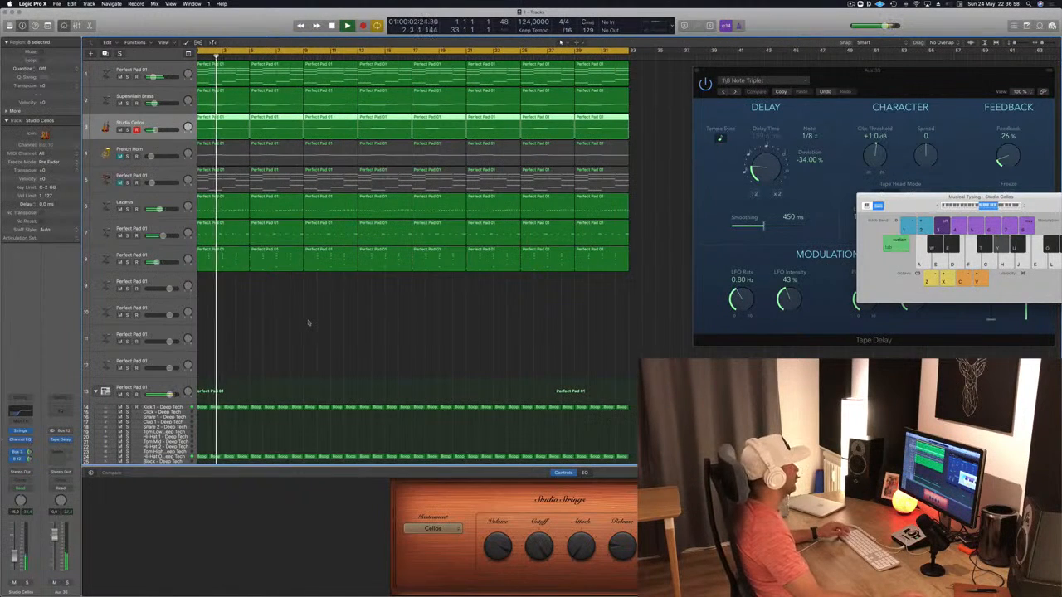
{"action": "key", "text": "Down"}
{"action": "key", "text": "Down"}
{"action": "key", "text": "Down"}
{"action": "key", "text": "Down"}
{"action": "key", "text": "Down"}
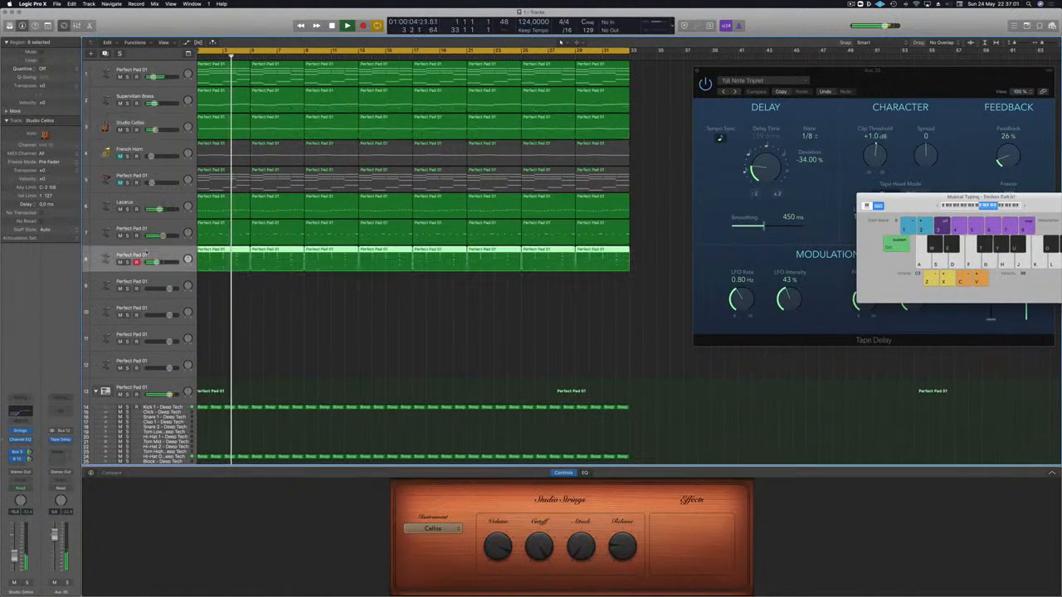
{"action": "left_click", "coordinate": [121, 77]}
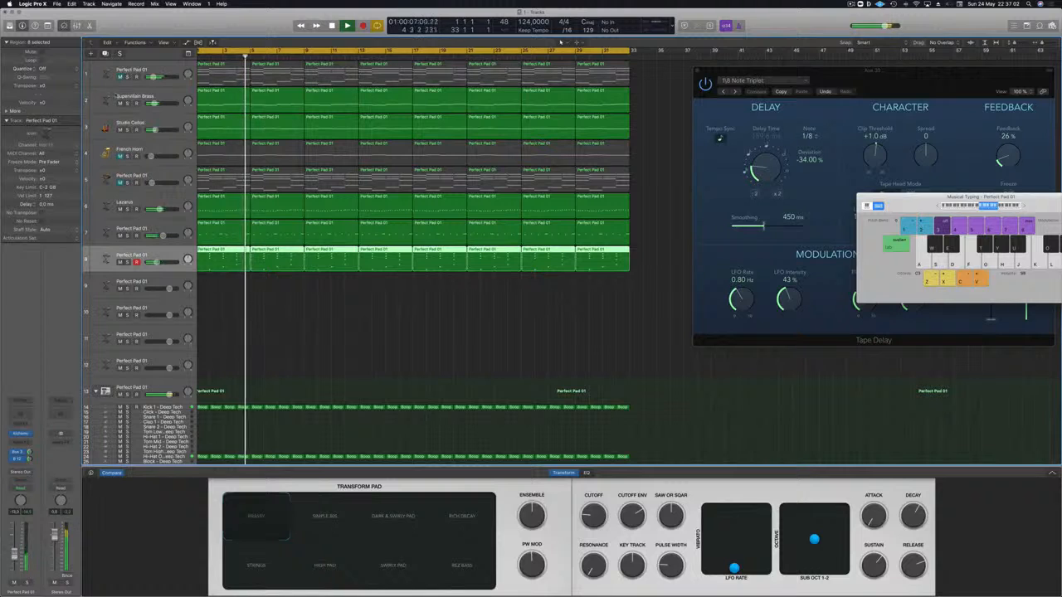
{"action": "key", "text": "super+d"}
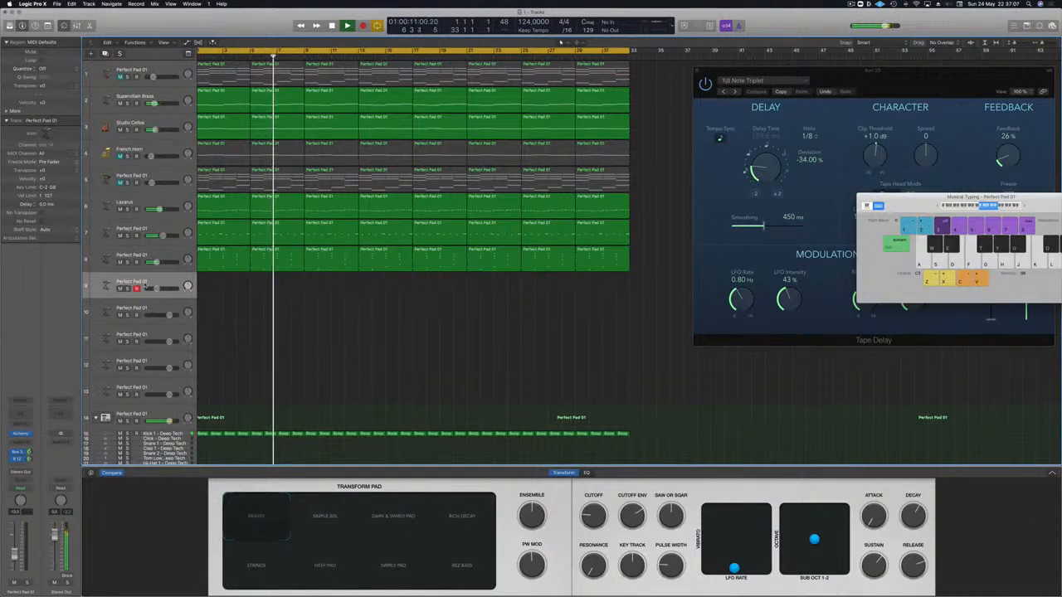
Step: Open the Alchemy instrument on the new track 9 and browse its presets in the Leads category
{"action": "left_click", "coordinate": [20, 434]}
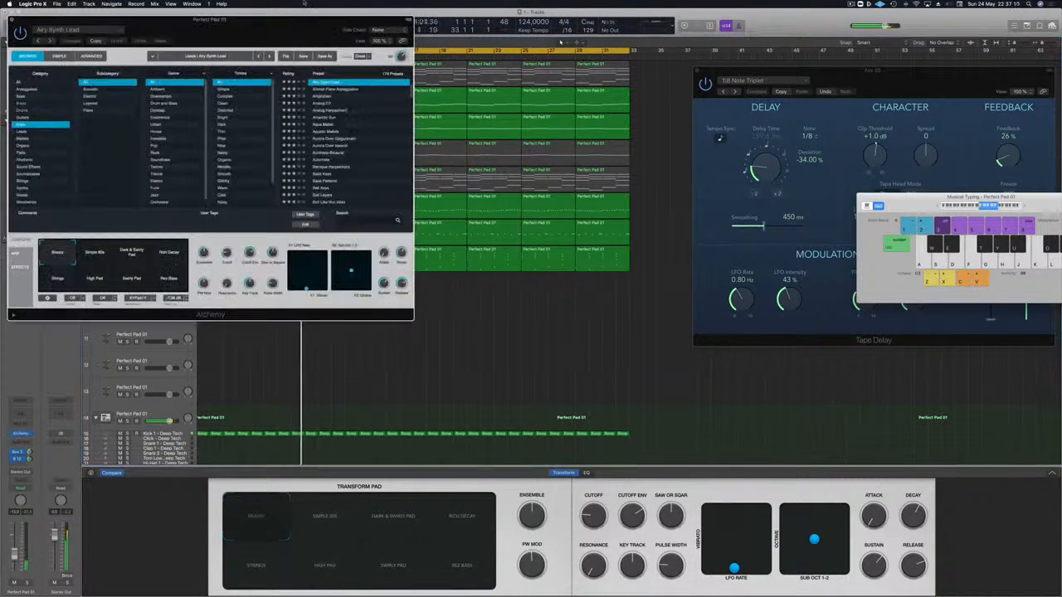
{"action": "left_click_drag", "start_coordinate": [264, 37], "coordinate": [514, 106]}
{"action": "key", "text": "j"}
{"action": "key", "text": "k"}
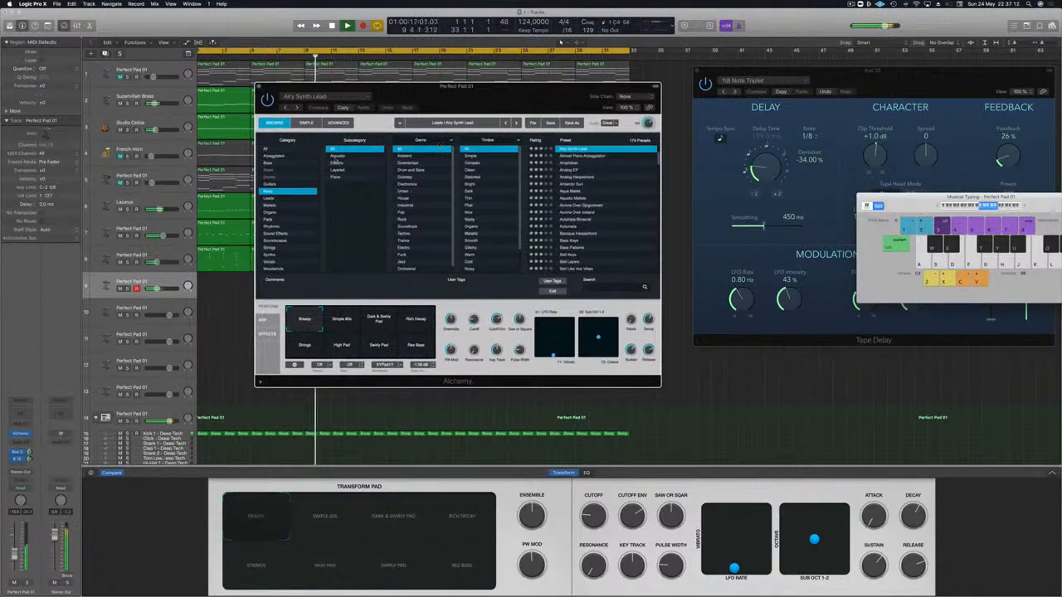
{"action": "left_click", "coordinate": [269, 197]}
{"action": "scroll", "coordinate": [585, 199], "scroll_direction": "down", "scroll_amount": 10}
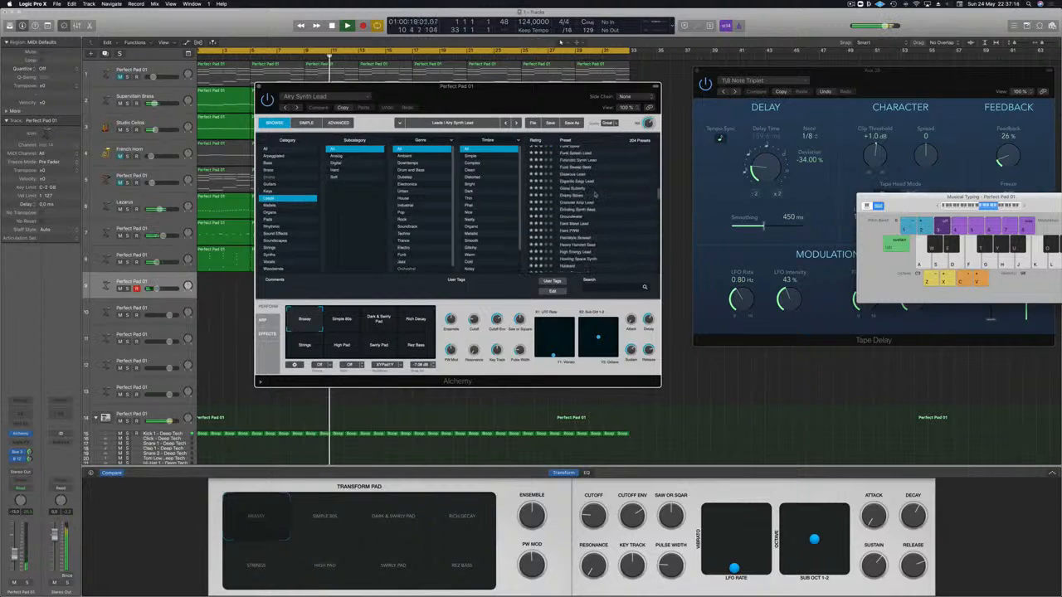
Step: Audition the Grinding Synth Bass and Hard Metal Lead presets, moving the Musical Typing keyboard clear of the instrument
{"action": "left_click", "coordinate": [579, 210]}
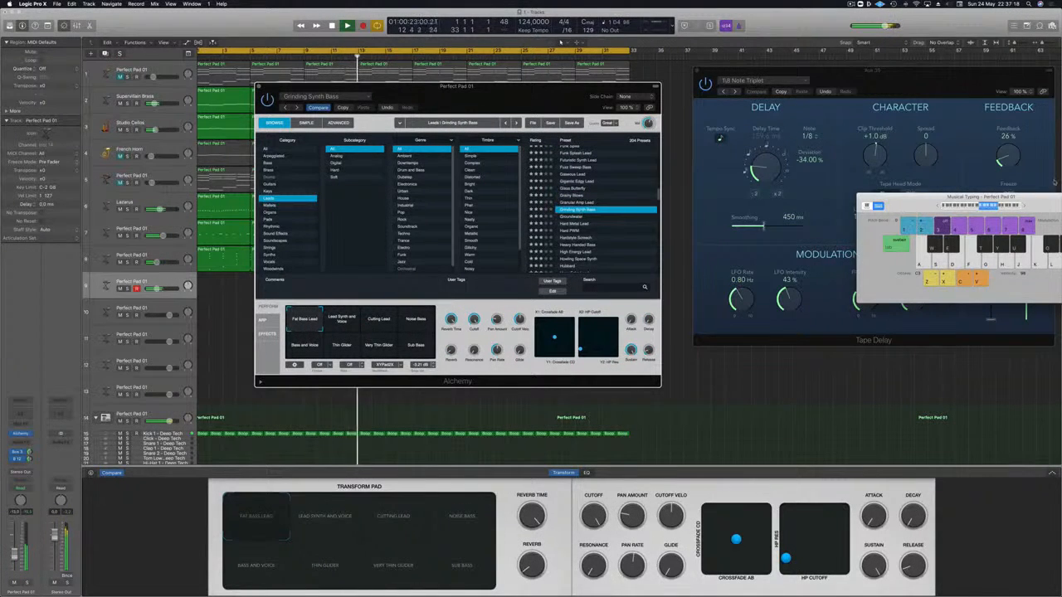
{"action": "left_click_drag", "start_coordinate": [1042, 200], "coordinate": [884, 56]}
{"action": "key", "text": "k"}
{"action": "key", "text": "l"}
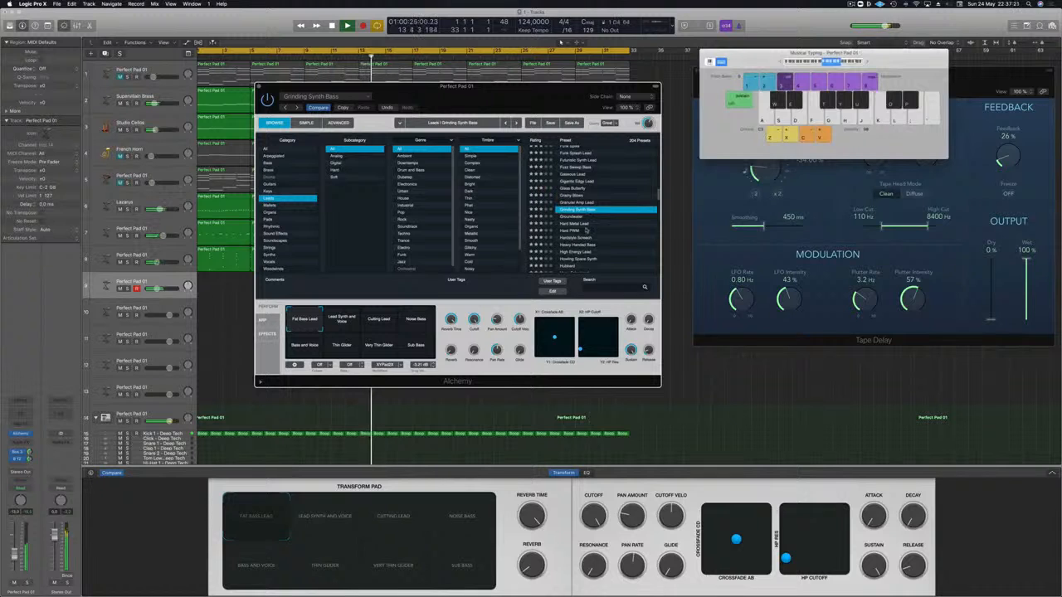
{"action": "left_click", "coordinate": [587, 224]}
{"action": "key", "text": "k"}
{"action": "key", "text": "l"}
{"action": "key", "text": "h"}
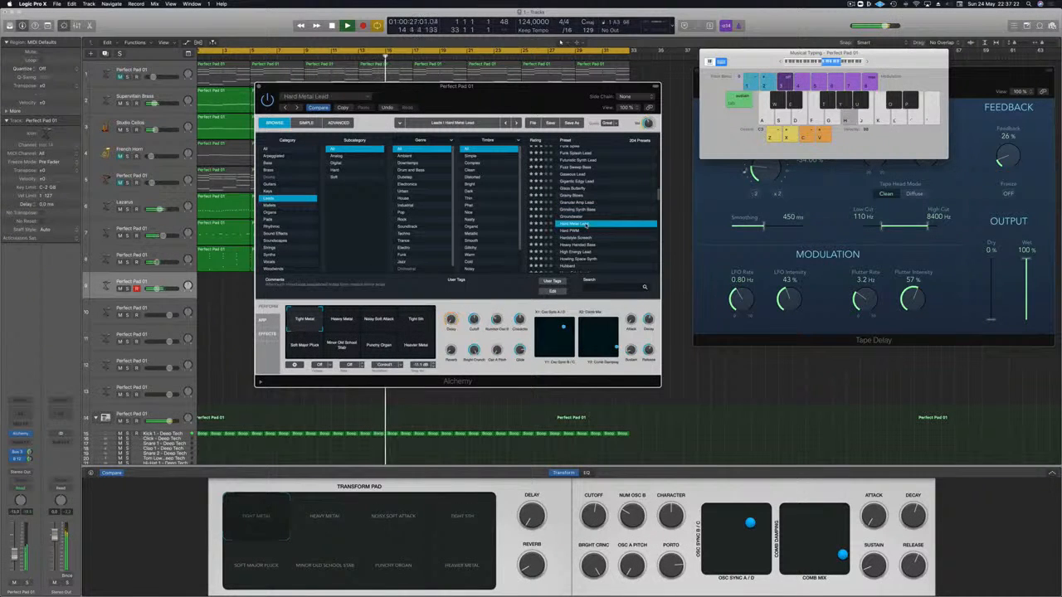
Step: Audition the Hard PWM, Heavy Handed Bass, High Energy Lead and Howling Space Synth presets on track 9
{"action": "left_click", "coordinate": [571, 231]}
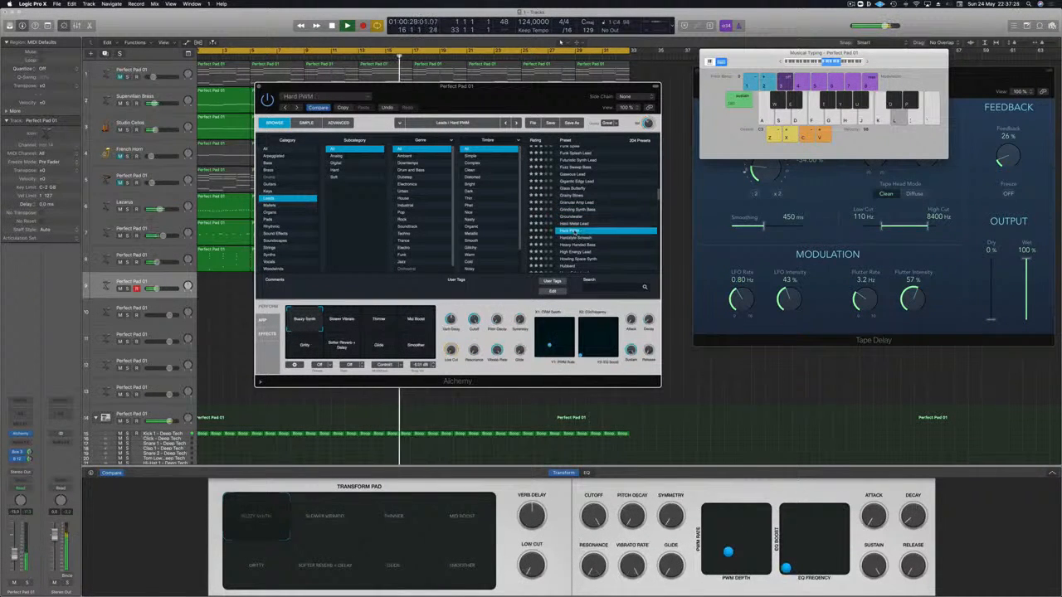
{"action": "key", "text": "h"}
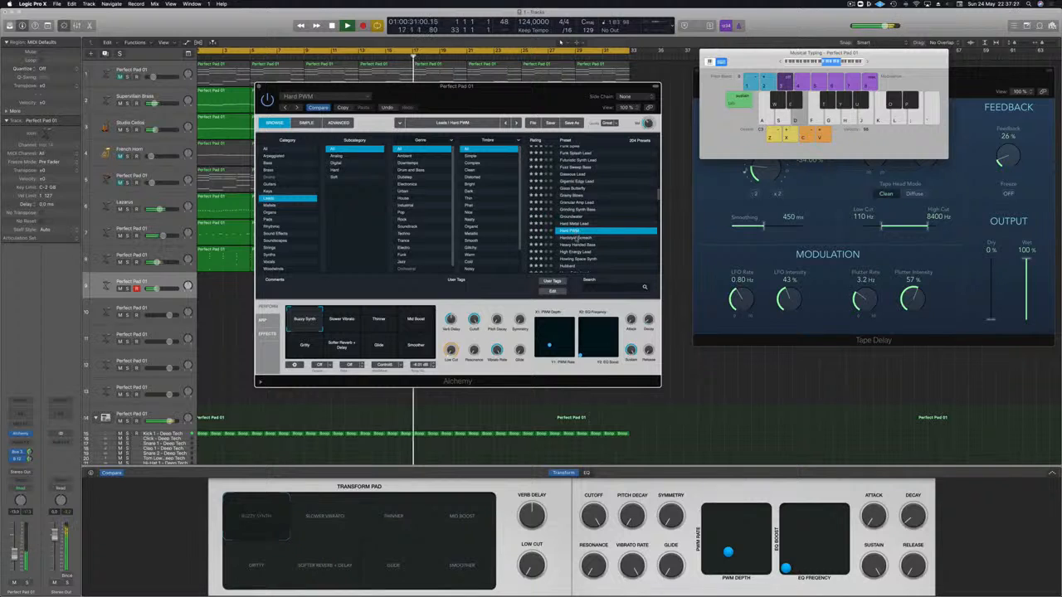
{"action": "left_click", "coordinate": [581, 245]}
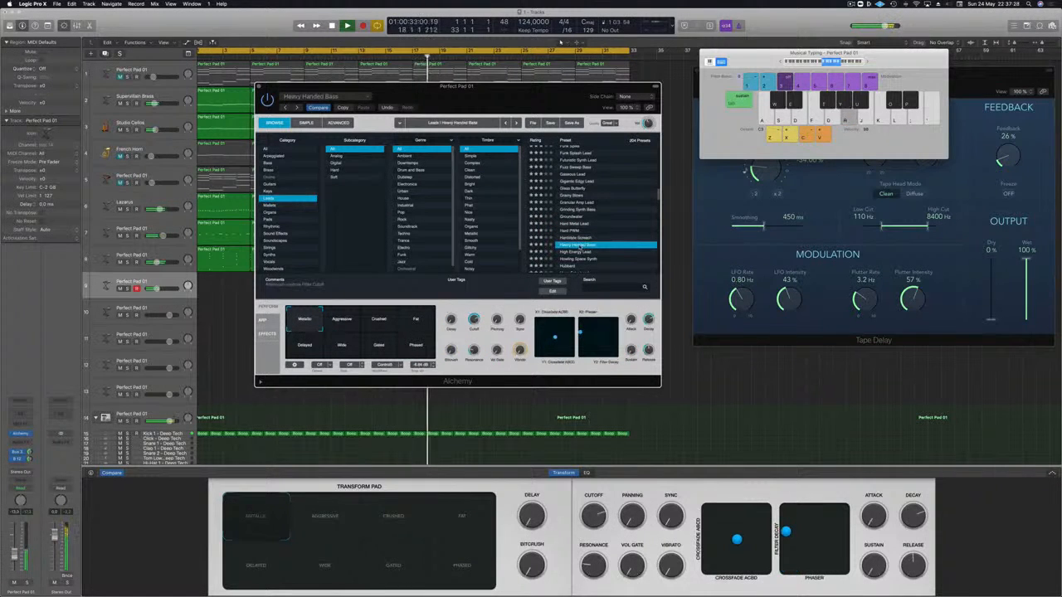
{"action": "left_click", "coordinate": [580, 251]}
{"action": "key", "text": "s"}
{"action": "key", "text": "Down"}
{"action": "key", "text": "j"}
{"action": "key", "text": "g"}
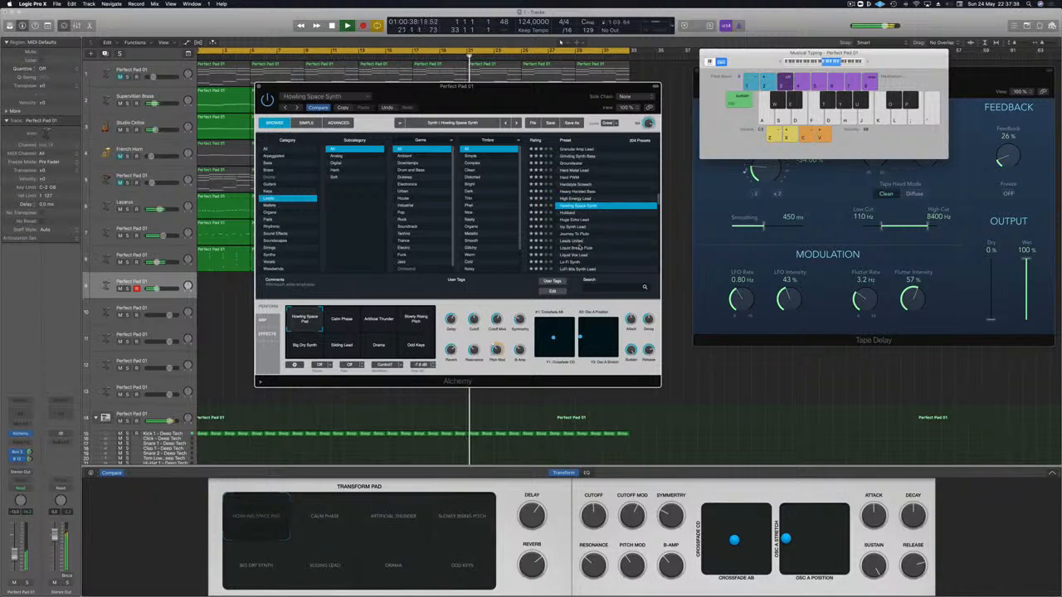
Step: Audition the Hubbard and Huge Echo Lead presets with a few notes
{"action": "key", "text": "Down"}
{"action": "key", "text": "j"}
{"action": "key", "text": "g"}
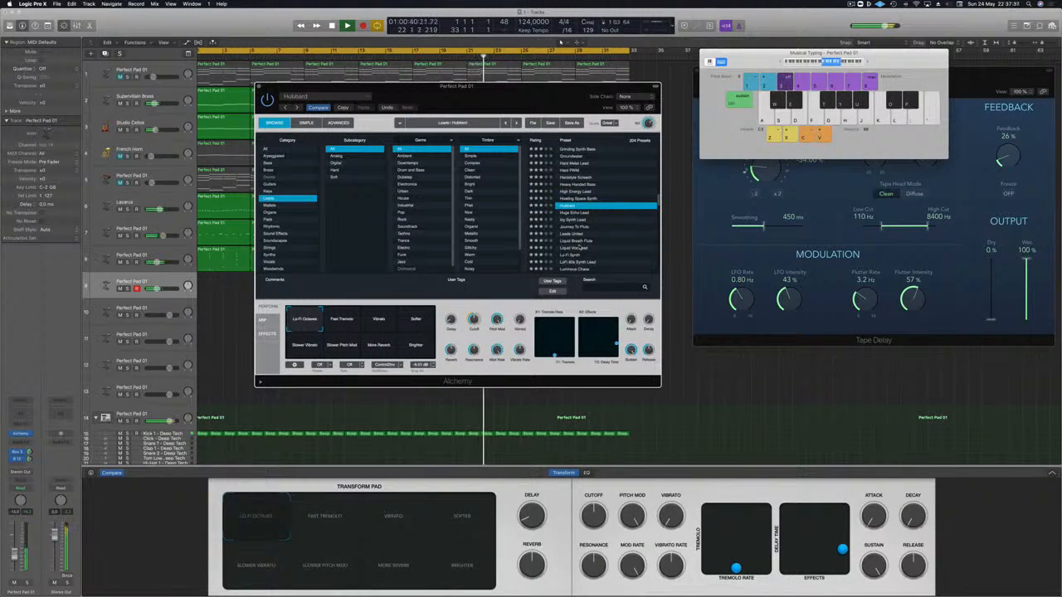
{"action": "key", "text": "Down"}
{"action": "key", "text": "g"}
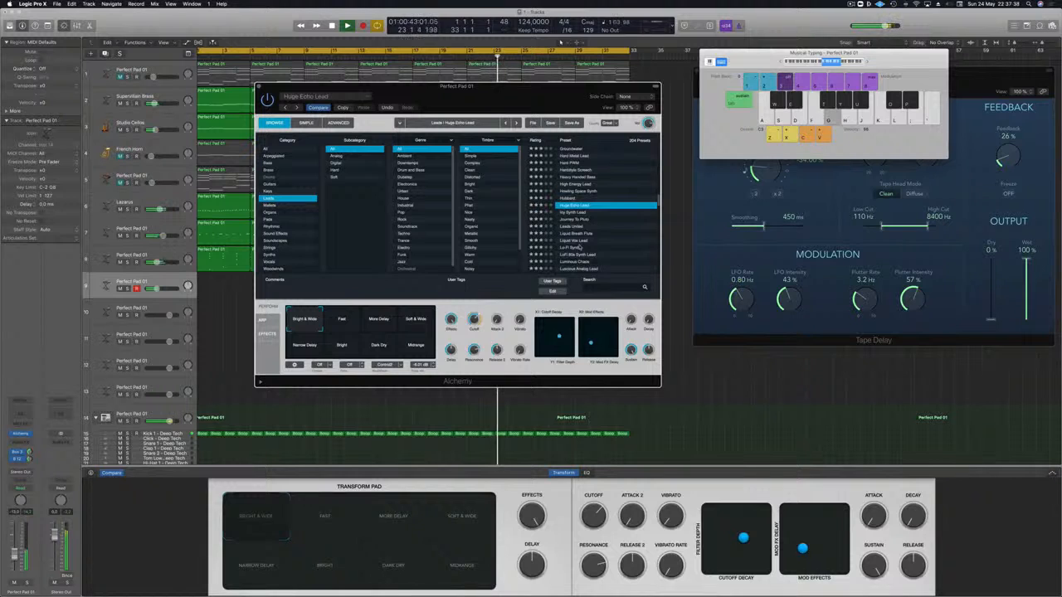
{"action": "key", "text": "j"}
{"action": "key", "text": "k"}
{"action": "key", "text": "l"}
Step: Raise track 9's volume slightly and try the Huge Echo Lead sound in different octaves
{"action": "left_click_drag", "start_coordinate": [14, 555], "coordinate": [14, 548]}
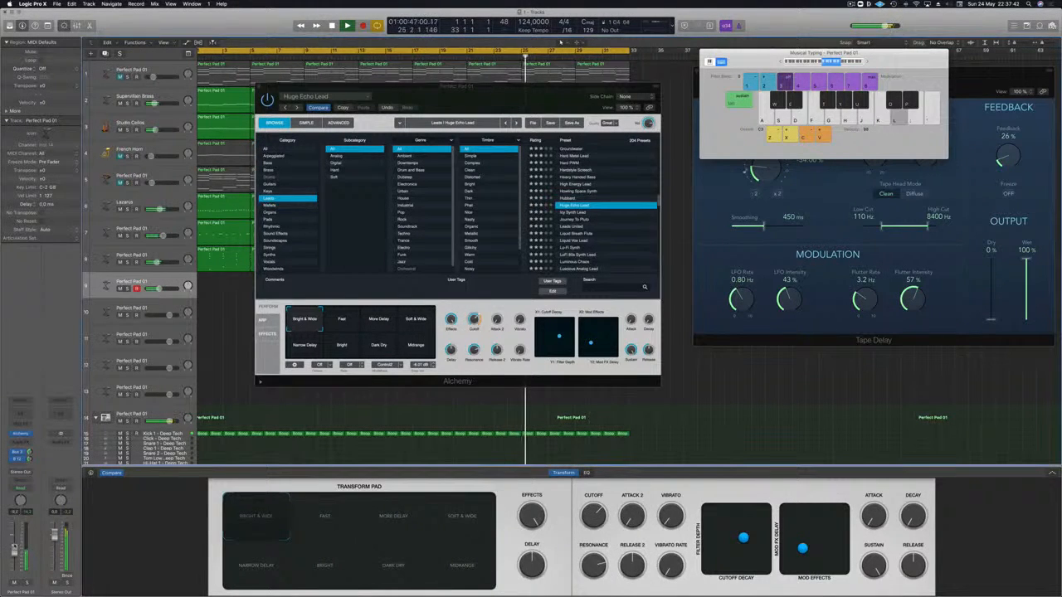
{"action": "key", "text": "k"}
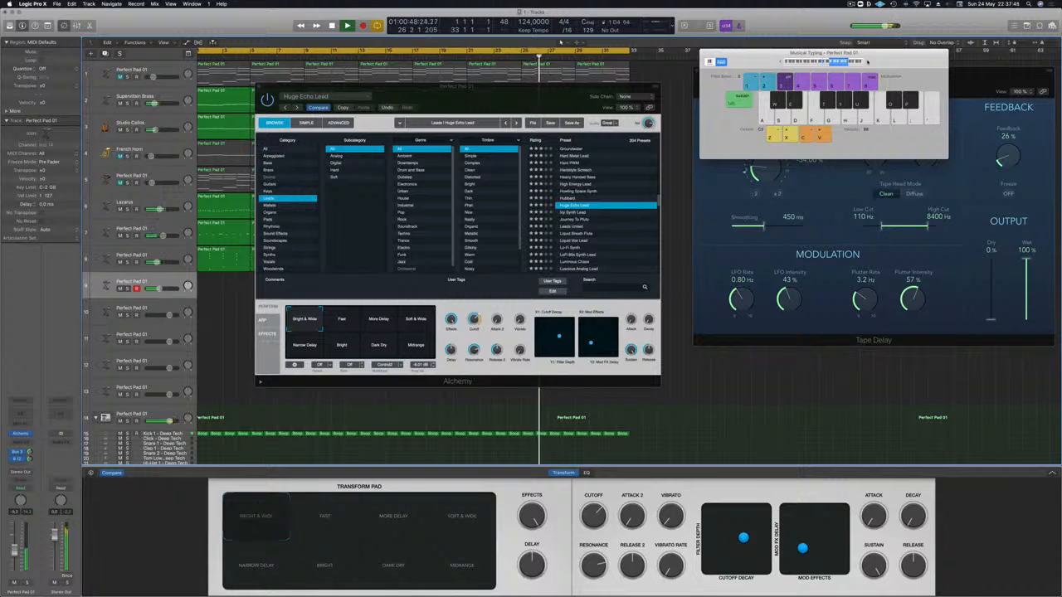
{"action": "key", "text": "j"}
{"action": "key", "text": "k"}
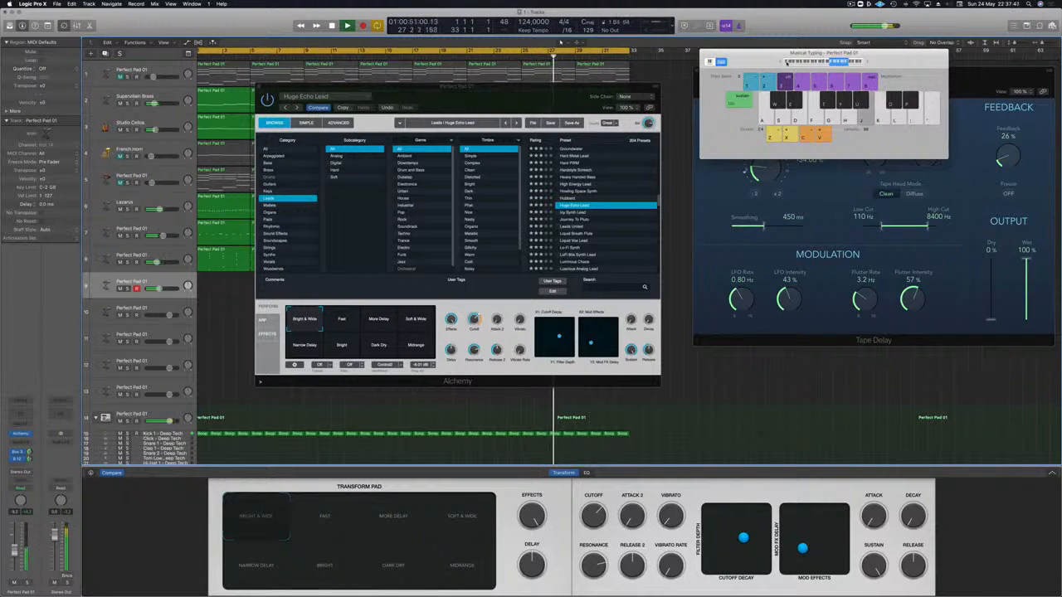
{"action": "key", "text": "j"}
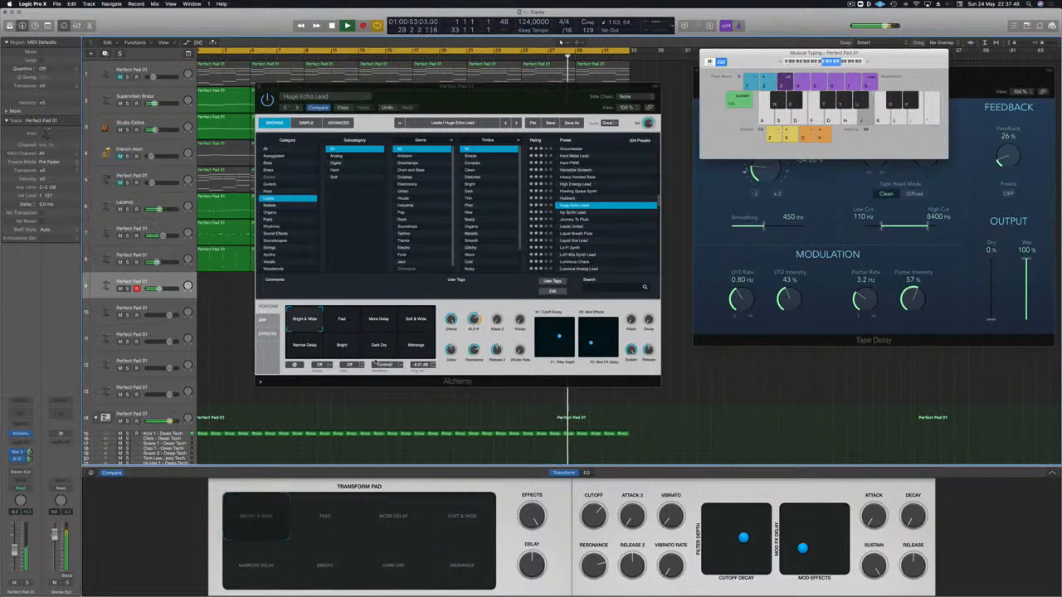
Step: Audition Huge Echo Lead's Fast, More Delay, Soft & Wide and Narrow Delay variations, and load the Icy Synth Lead preset
{"action": "left_click", "coordinate": [342, 321]}
{"action": "key", "text": "k"}
{"action": "left_click", "coordinate": [385, 317]}
{"action": "key", "text": "k"}
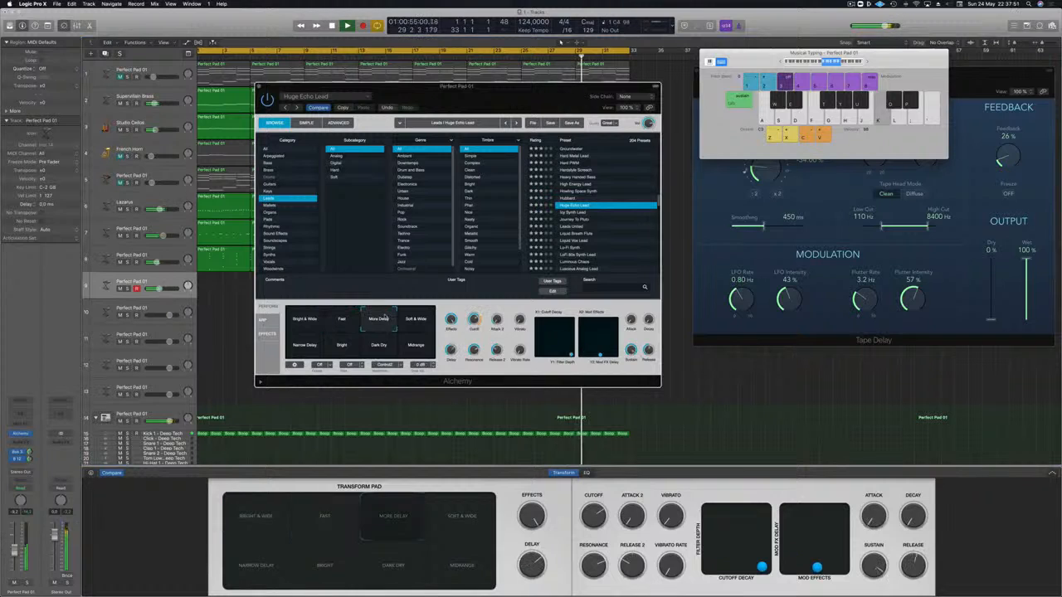
{"action": "left_click", "coordinate": [423, 320]}
{"action": "key", "text": "k"}
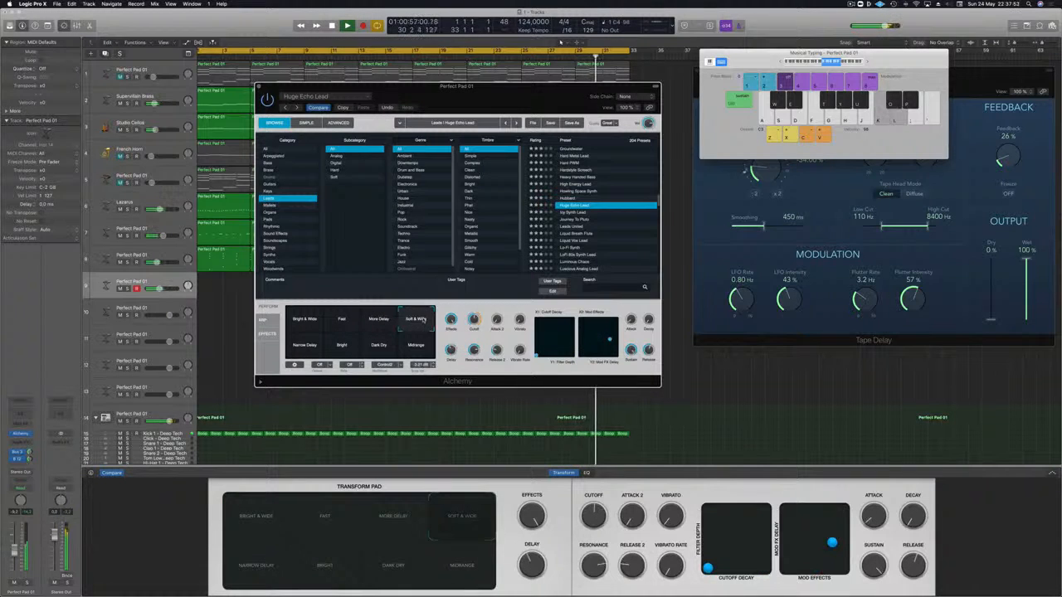
{"action": "key", "text": "l"}
{"action": "left_click", "coordinate": [292, 347]}
{"action": "left_click", "coordinate": [573, 212]}
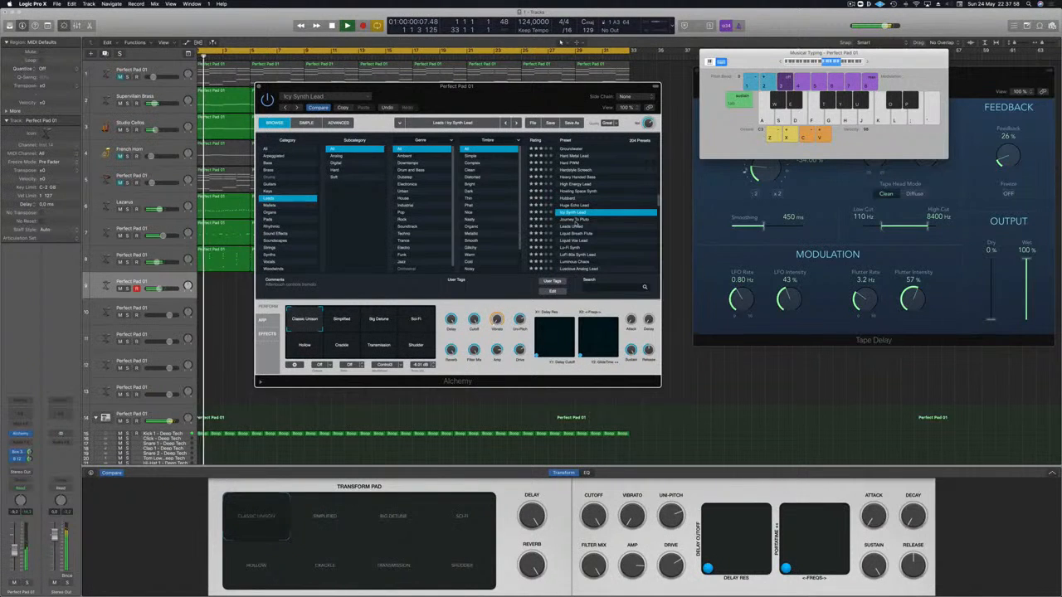
Step: Audition the Journey To Pluto preset and its Thinner variation with a few notes
{"action": "left_click", "coordinate": [575, 220]}
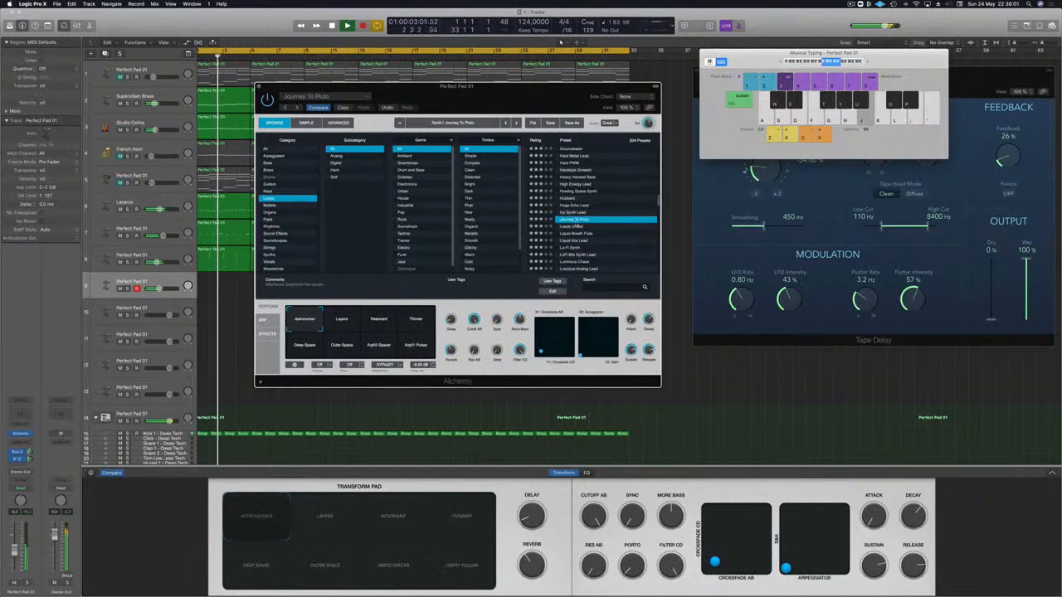
{"action": "key", "text": "f"}
{"action": "left_click", "coordinate": [423, 321]}
{"action": "key", "text": "h"}
Step: Audition the Leads United preset through its Lead 2, Lead 3, Lead 4 and Wide variations, lowering track 9's volume
{"action": "left_click", "coordinate": [573, 226]}
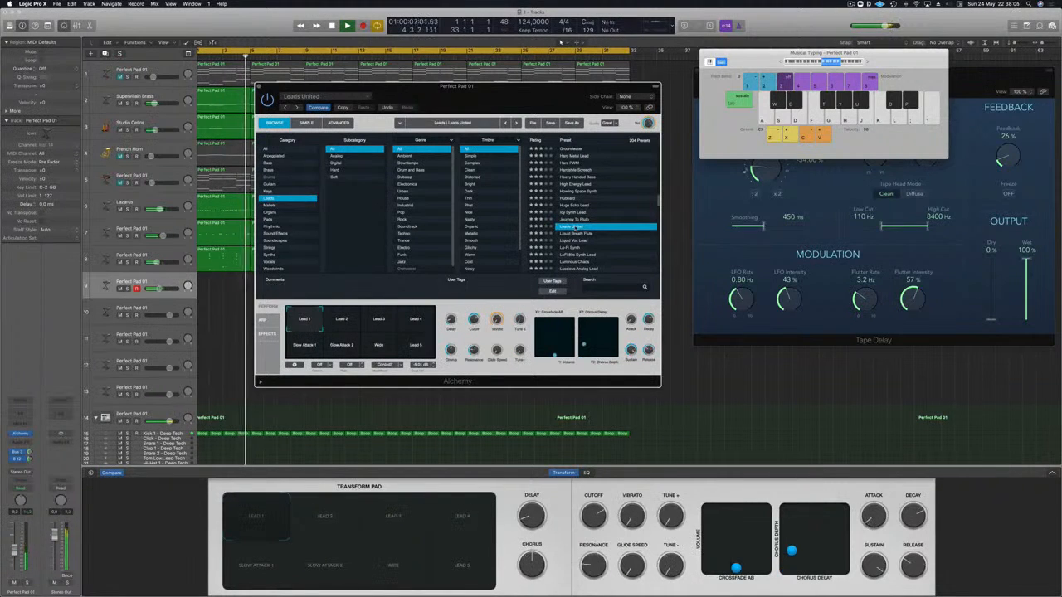
{"action": "key", "text": "k"}
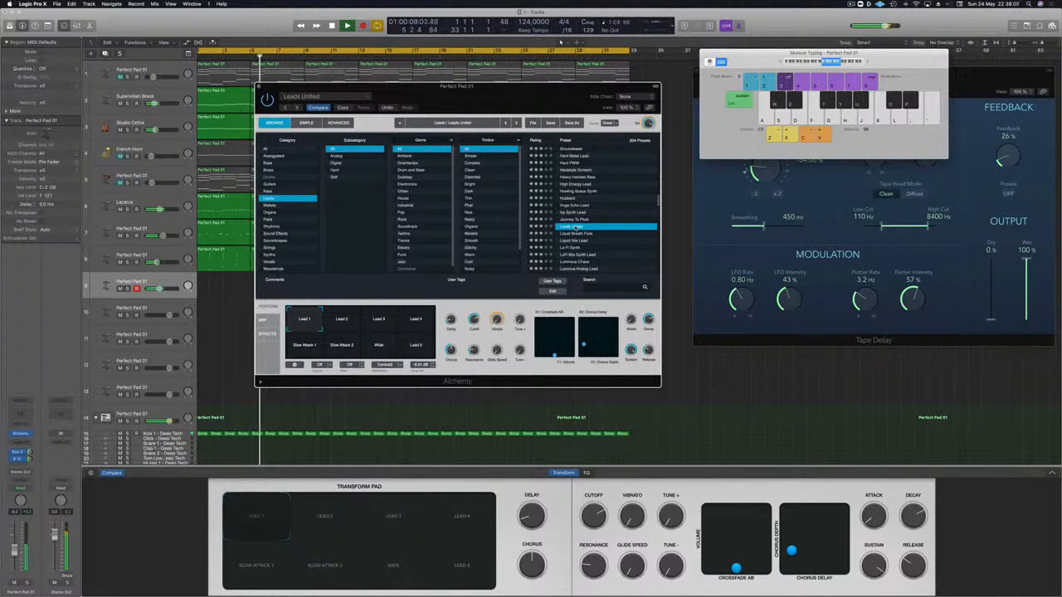
{"action": "key", "text": "f"}
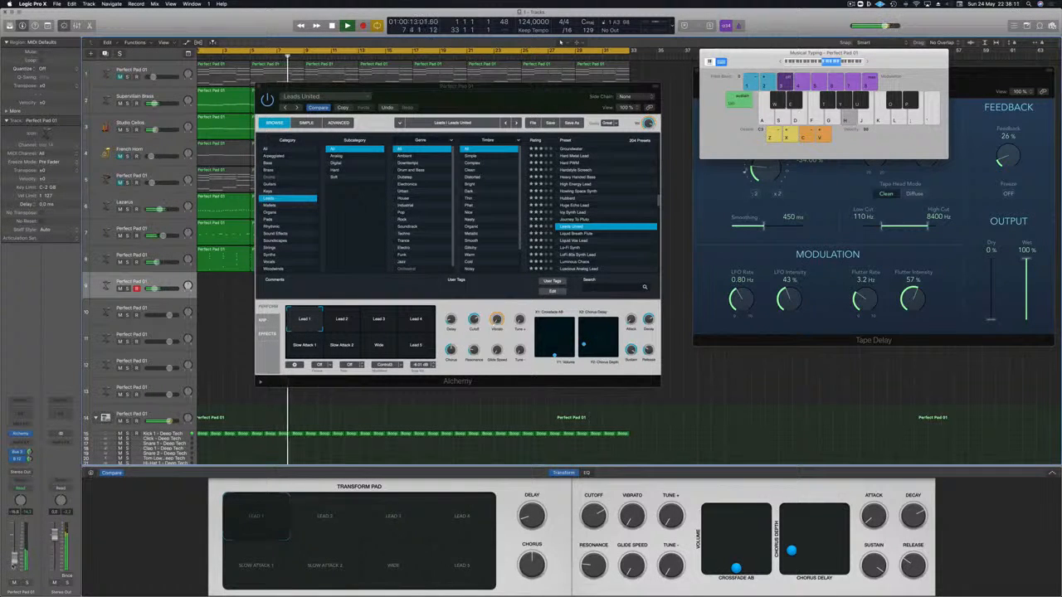
{"action": "left_click", "coordinate": [340, 324]}
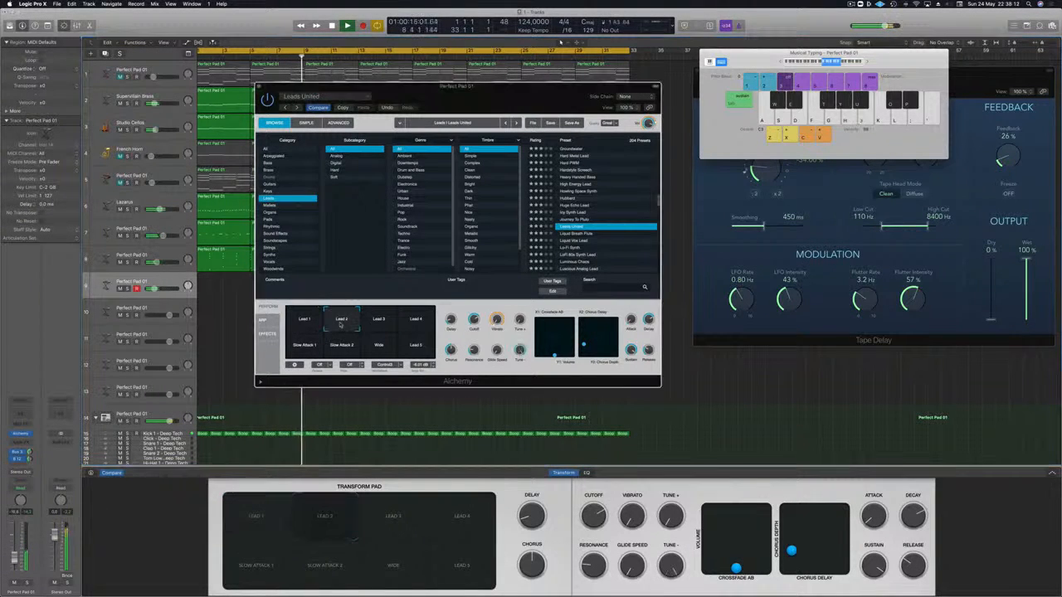
{"action": "left_click", "coordinate": [382, 322]}
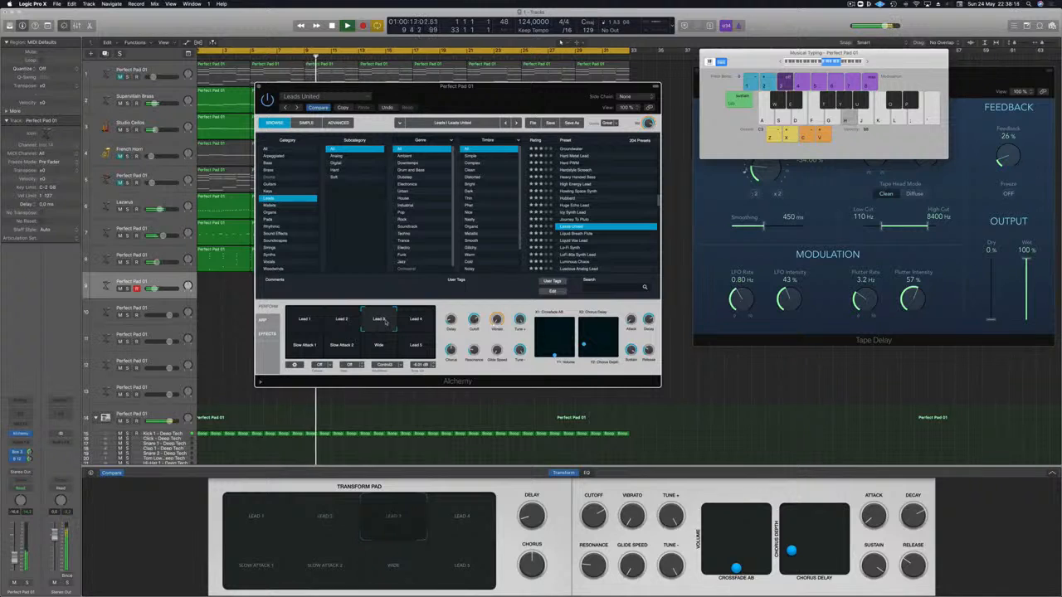
{"action": "left_click", "coordinate": [427, 325]}
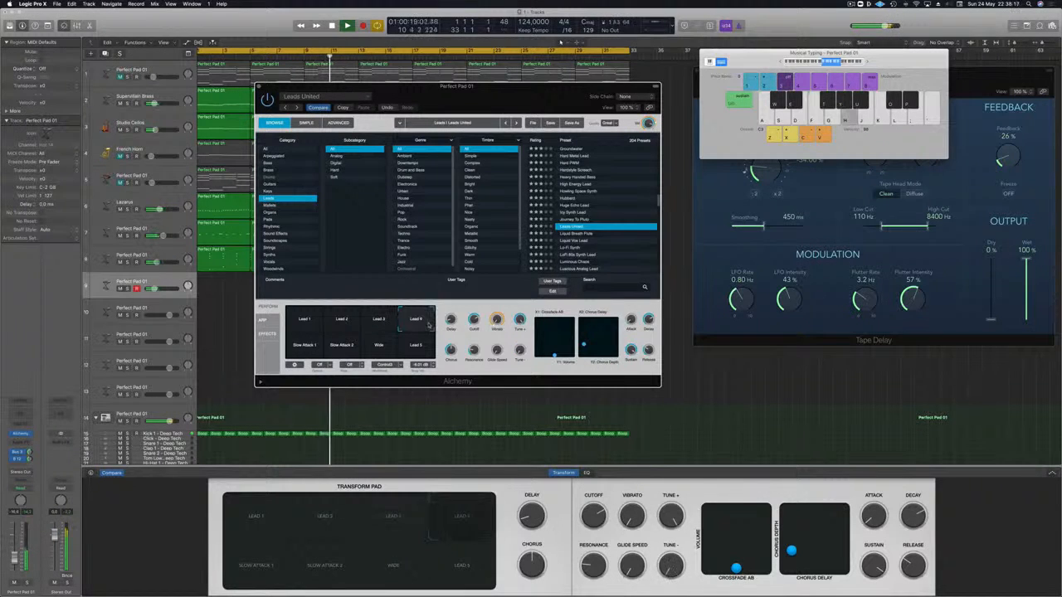
{"action": "left_click", "coordinate": [384, 350]}
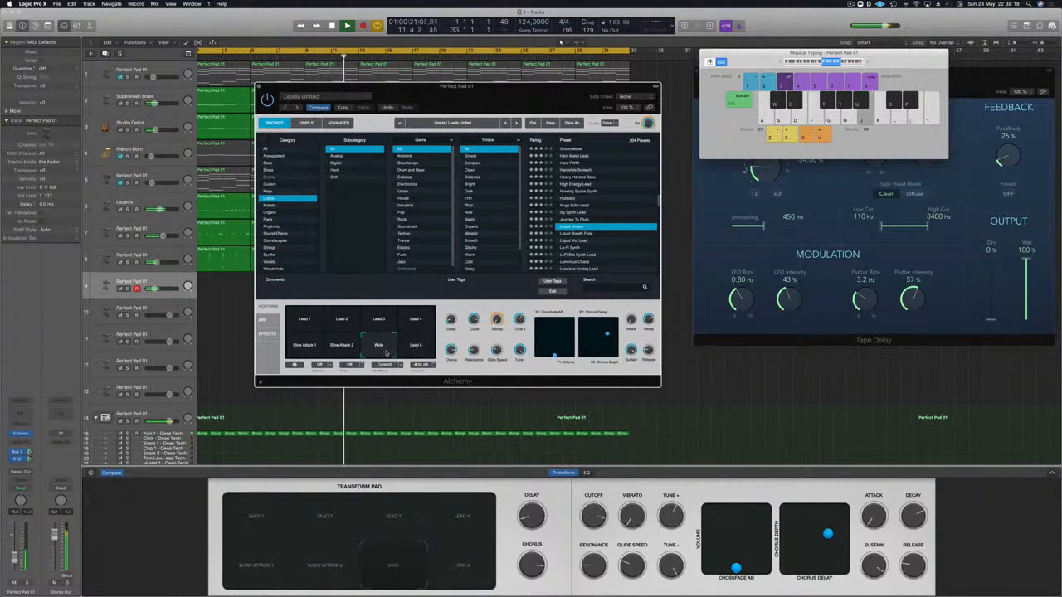
Step: Compare Leads United's Slow Attack 2 and Slow Attack 1 variations with short melodies
{"action": "left_click", "coordinate": [340, 349]}
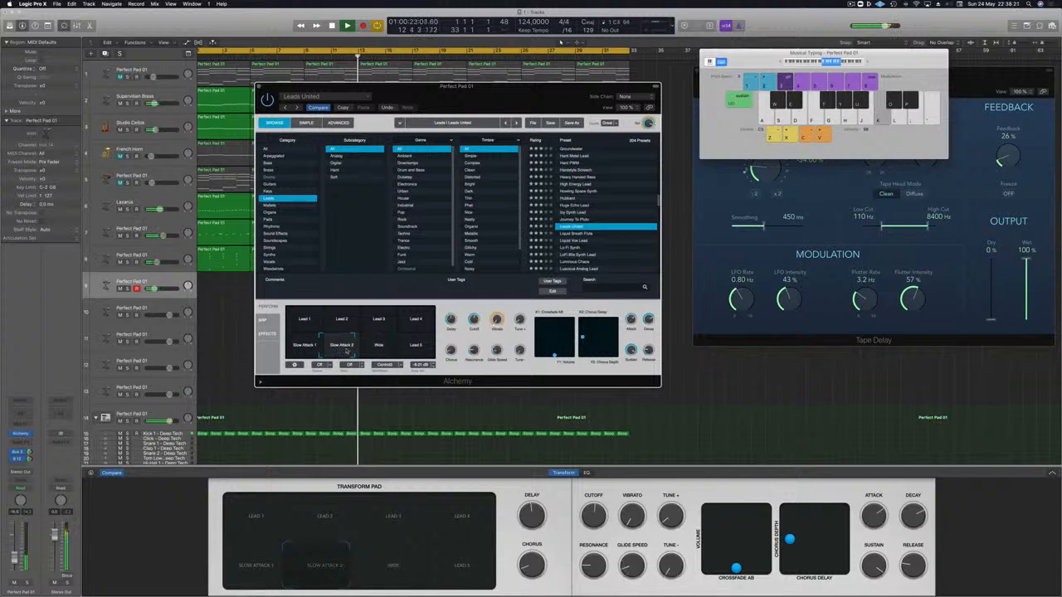
{"action": "key", "text": "h"}
{"action": "key", "text": "j"}
{"action": "key", "text": "f"}
{"action": "left_click", "coordinate": [298, 349]}
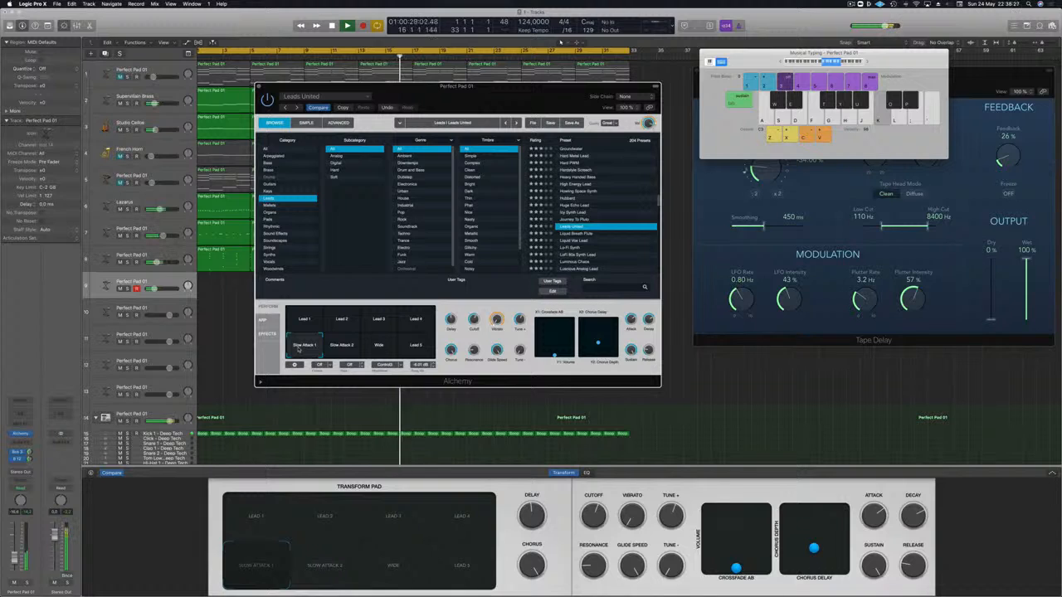
{"action": "key", "text": "apostrophe"}
{"action": "key", "text": "semicolon"}
{"action": "key", "text": "k"}
{"action": "key", "text": "l"}
{"action": "left_click", "coordinate": [347, 345]}
Step: Load the Liquid Breath Flute preset on track 9 and play a few notes while balancing the track's volume
{"action": "left_click", "coordinate": [585, 235]}
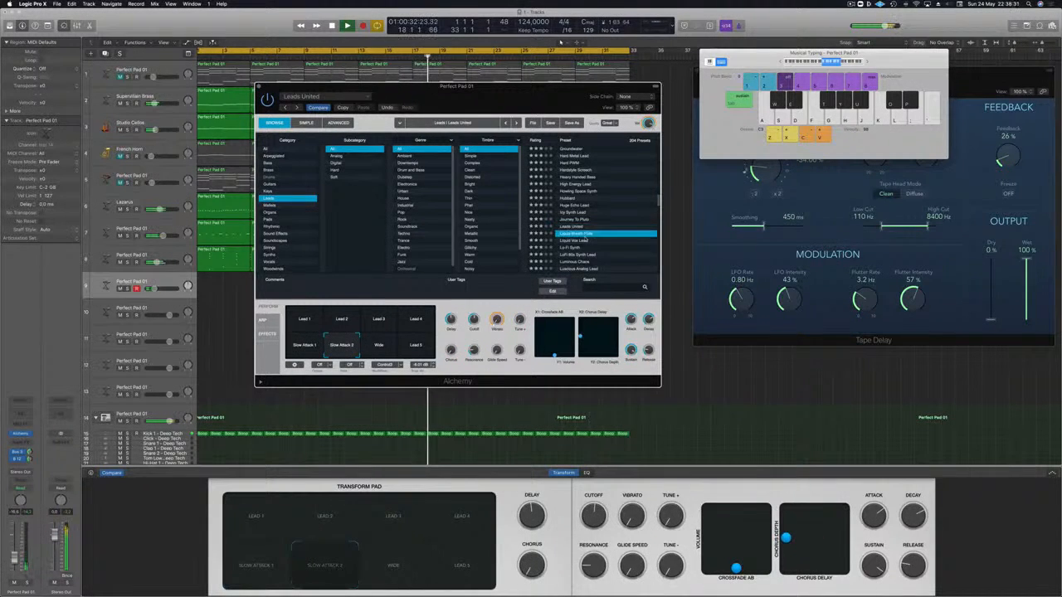
{"action": "key", "text": "j"}
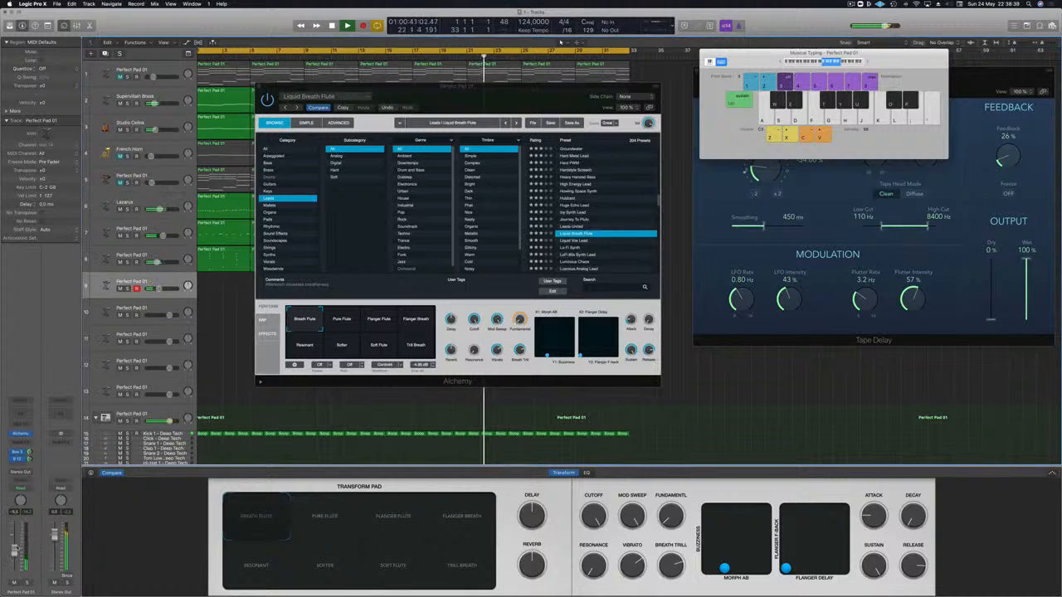
{"action": "key", "text": "d"}
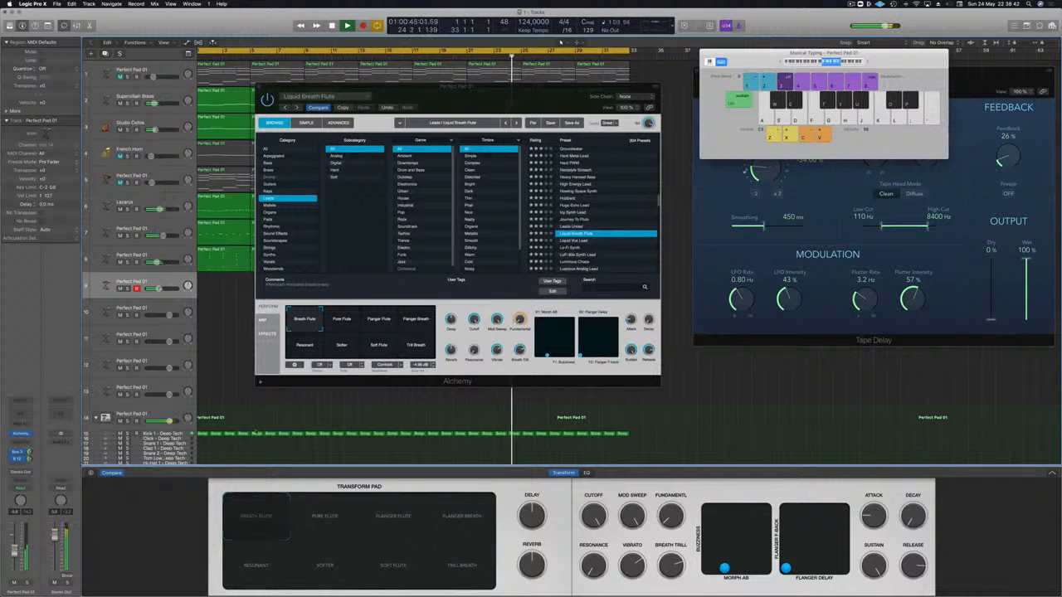
Step: Try Liquid Breath Flute's Pure Flute variation and adjust track 9's send to the Bus 12 tape delay
{"action": "left_click", "coordinate": [341, 321]}
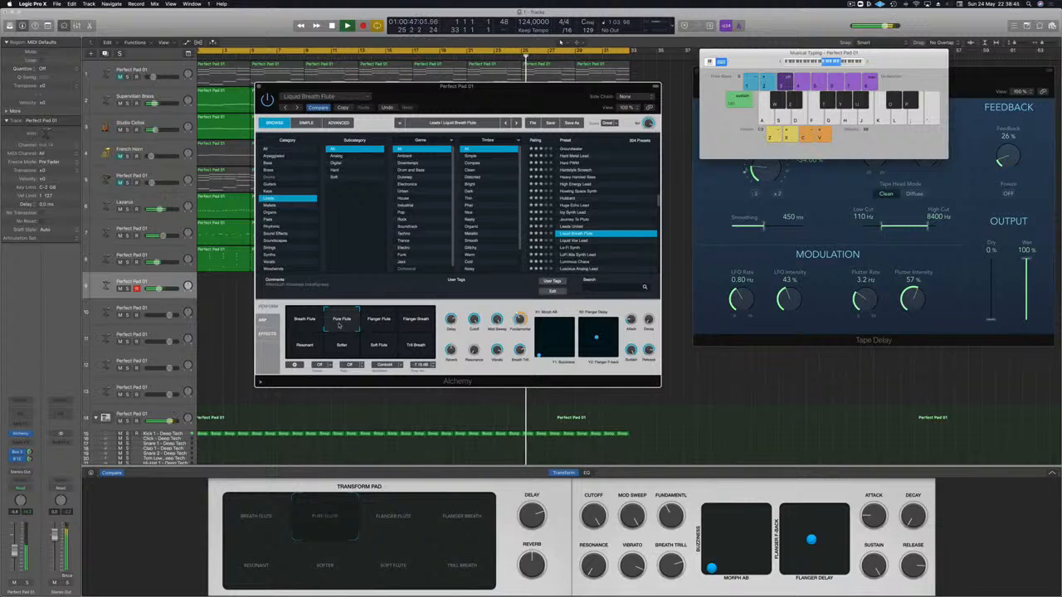
{"action": "key", "text": "apostrophe"}
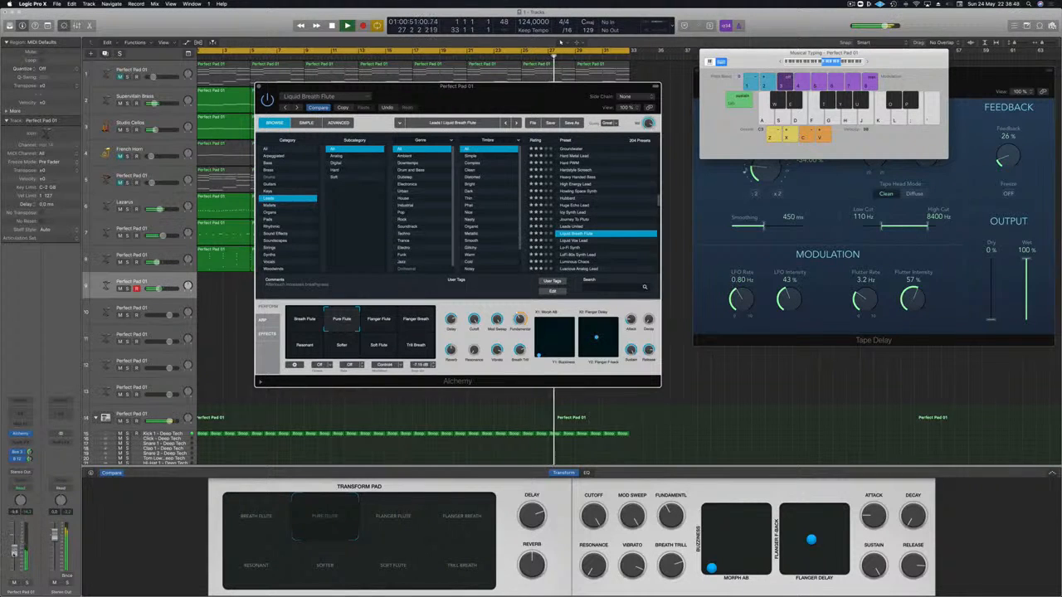
{"action": "left_click", "coordinate": [29, 455]}
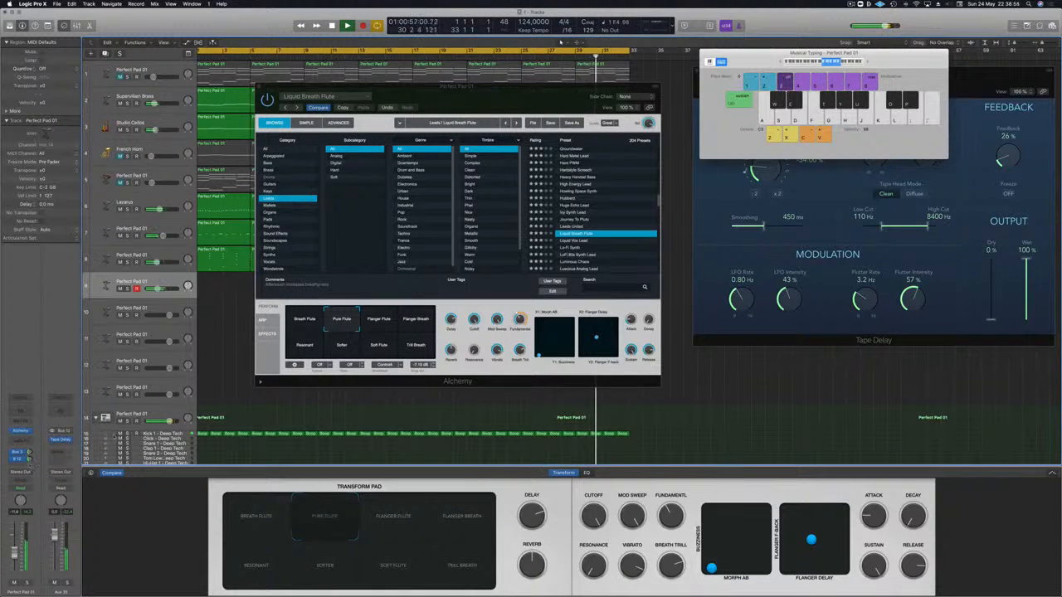
Step: Audition Liquid Breath Flute's Flanger Breath, Flanger Flute and Resonant variations while adjusting track 9's volume
{"action": "left_click", "coordinate": [400, 326]}
{"action": "left_click", "coordinate": [382, 326]}
{"action": "left_click", "coordinate": [295, 350]}
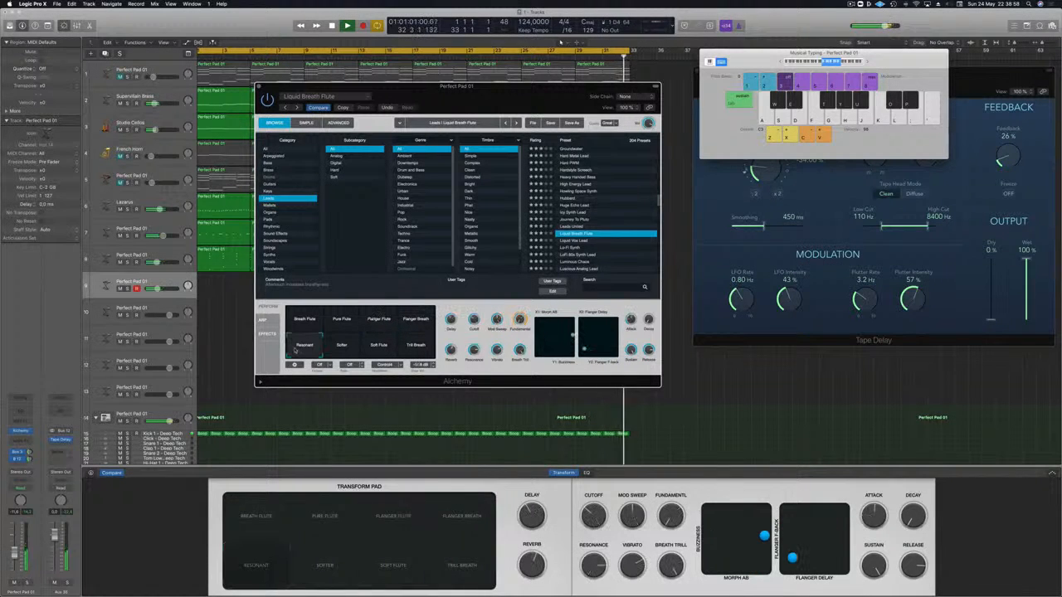
{"action": "key", "text": "j"}
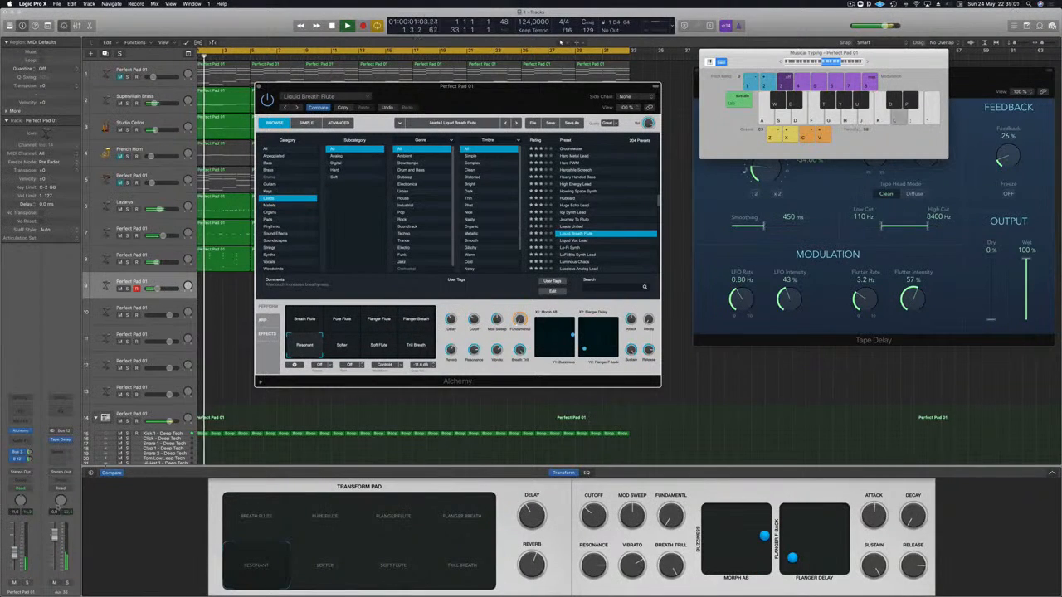
{"action": "left_click", "coordinate": [14, 549]}
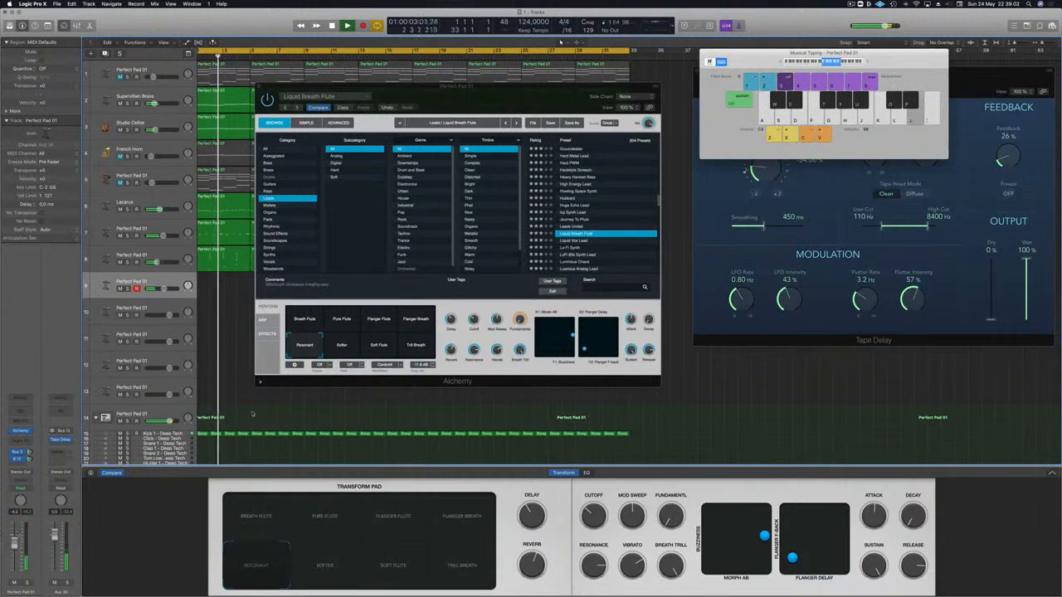
Step: Audition Liquid Breath Flute's Softer and Soft Flute variations, rebalancing track 9's volume while playing
{"action": "left_click", "coordinate": [341, 345]}
{"action": "left_click", "coordinate": [14, 557]}
{"action": "key", "text": "l"}
{"action": "left_click_drag", "start_coordinate": [12, 561], "coordinate": [13, 557]}
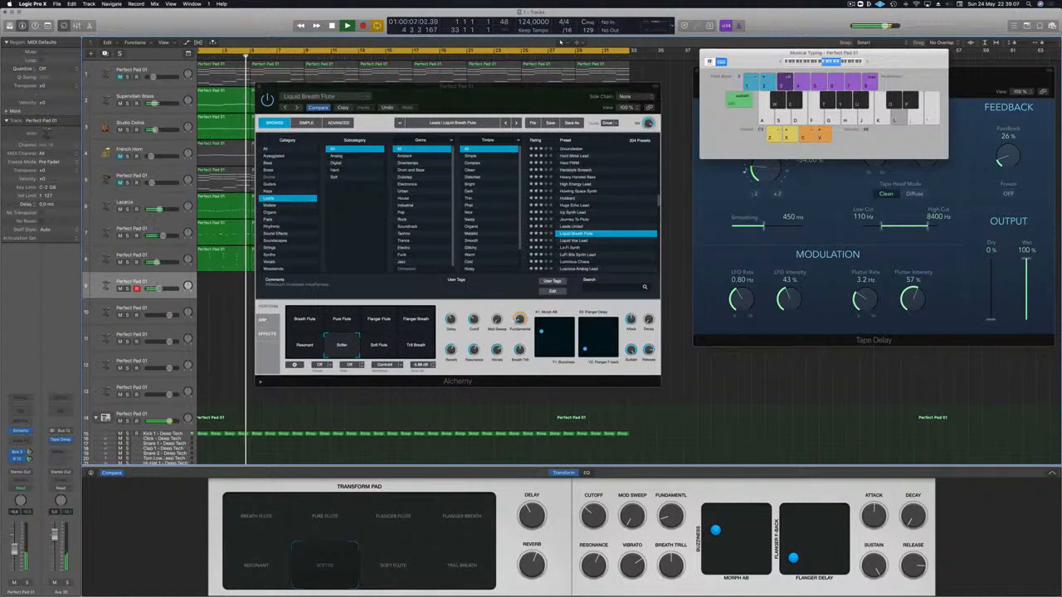
{"action": "key", "text": "j"}
{"action": "left_click", "coordinate": [378, 347]}
{"action": "key", "text": "l"}
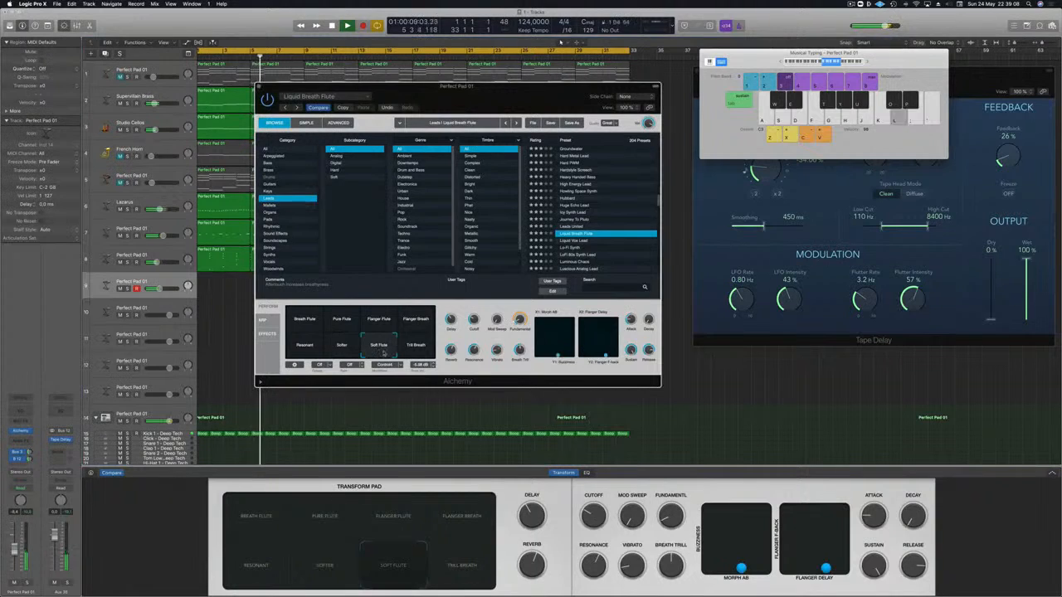
Step: Compare the Breath Flute and Pure Flute variations, and improvise melodies with Pure Flute in the C4 octave
{"action": "left_click", "coordinate": [302, 322]}
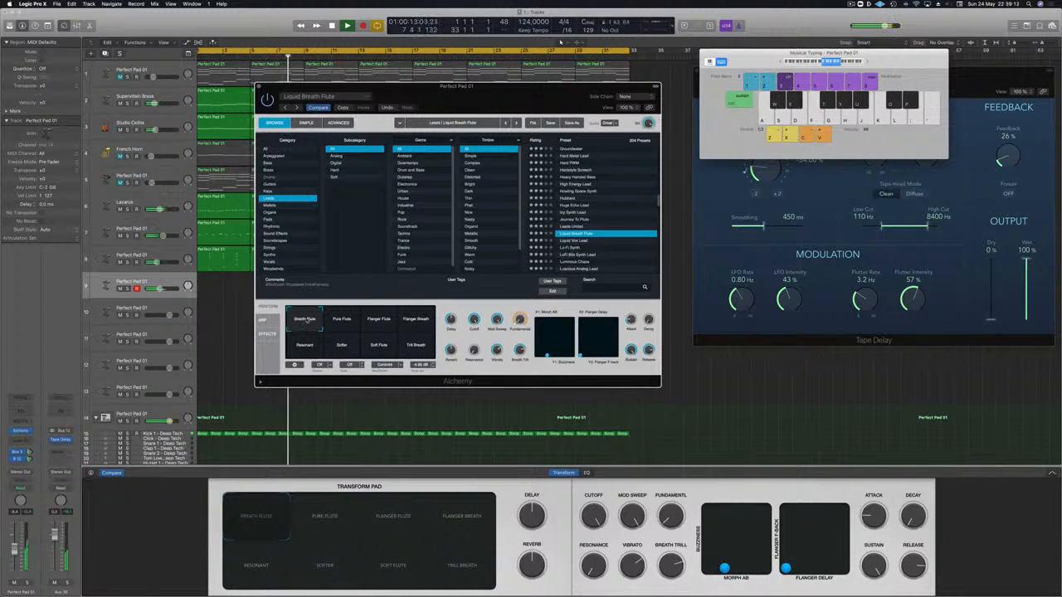
{"action": "left_click", "coordinate": [341, 320]}
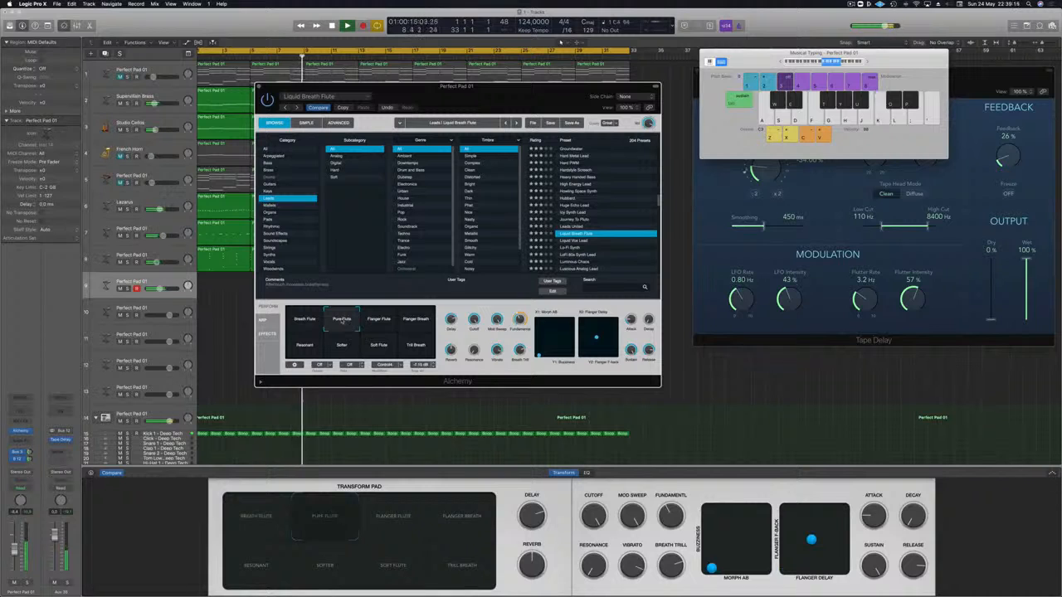
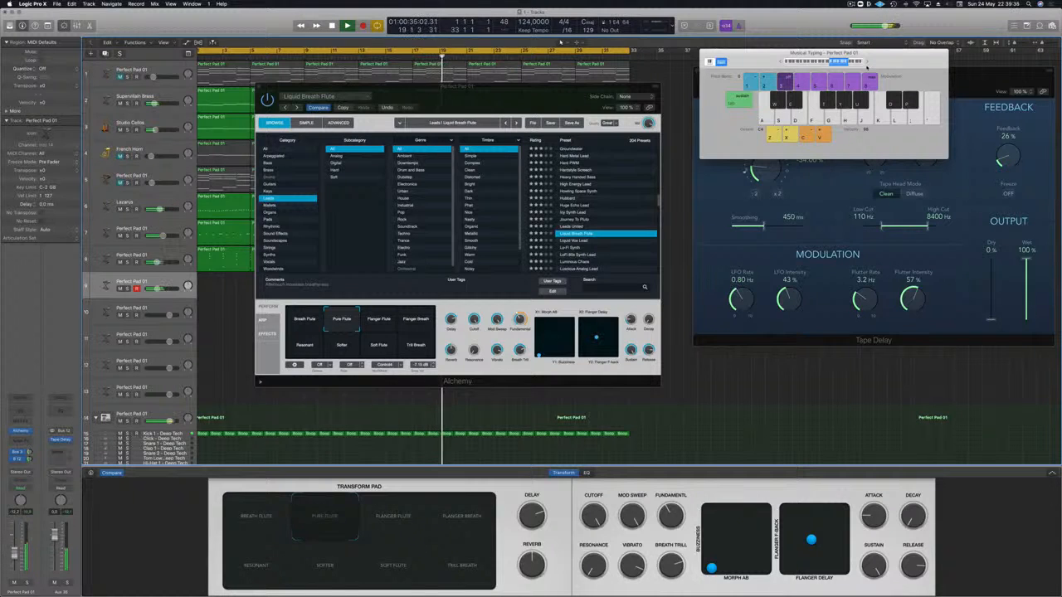
{"action": "key", "text": "w"}
{"action": "key", "text": "e"}
{"action": "key", "text": "w"}
{"action": "key", "text": "a"}
{"action": "key", "text": "d"}
{"action": "key", "text": "a"}
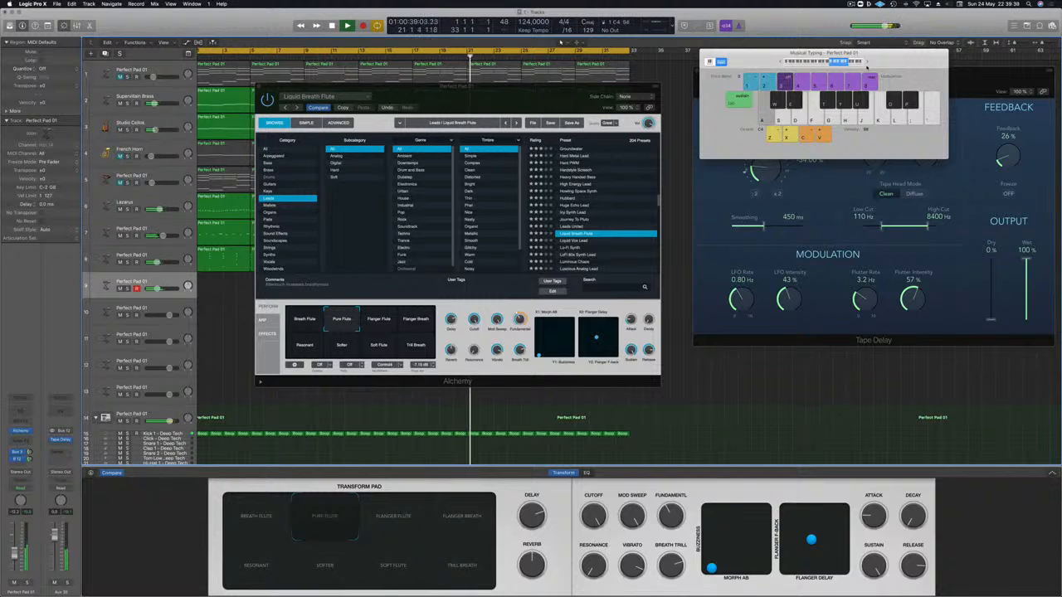
{"action": "key", "text": "a"}
{"action": "key", "text": "s"}
{"action": "key", "text": "d"}
{"action": "key", "text": "f"}
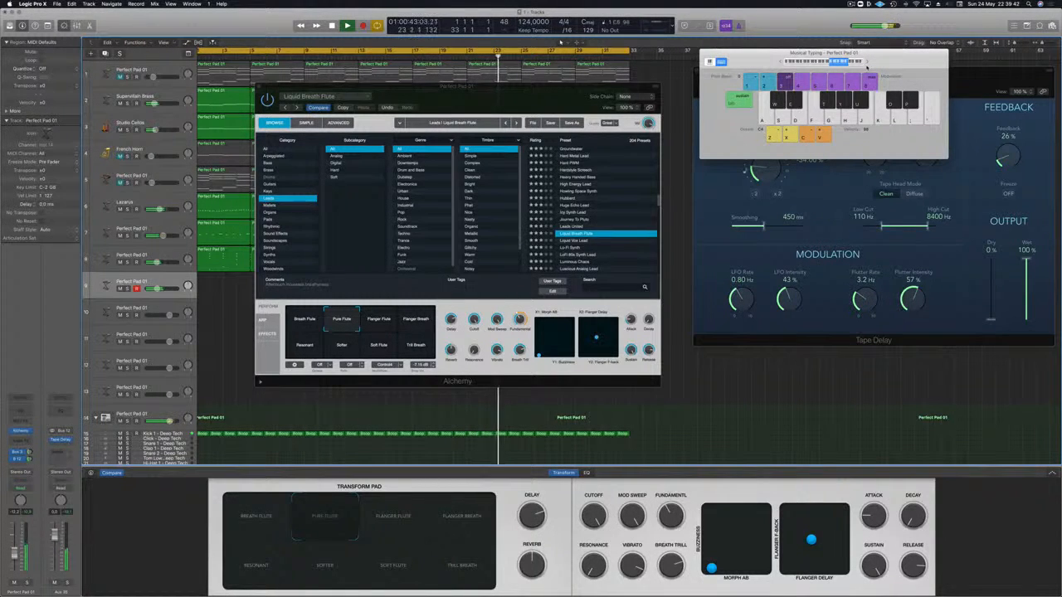
{"action": "key", "text": "a"}
{"action": "key", "text": "a"}
{"action": "key", "text": "h"}
{"action": "key", "text": "g"}
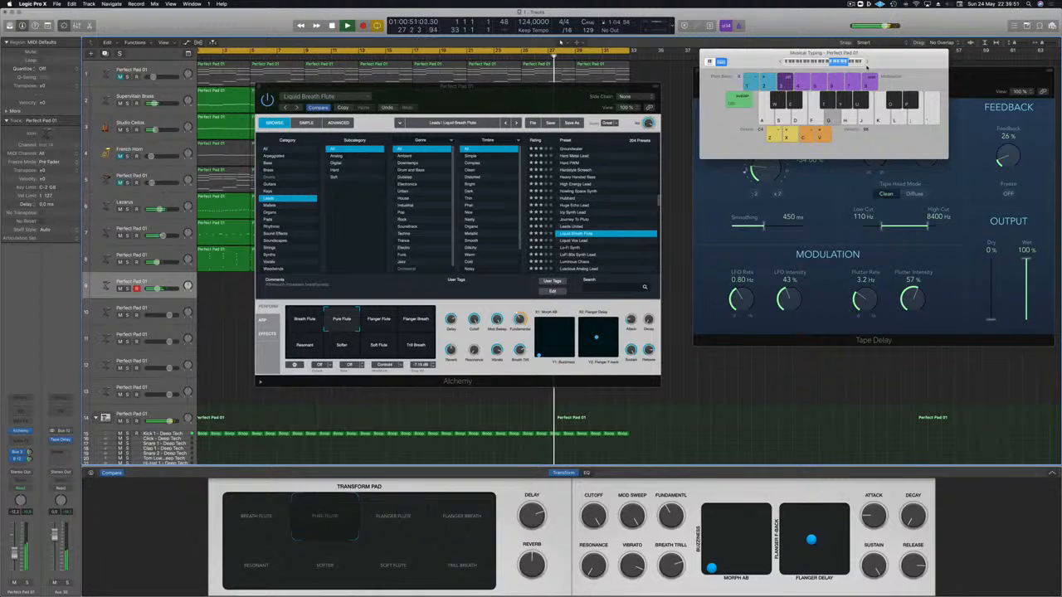
{"action": "key", "text": "k"}
{"action": "key", "text": "g"}
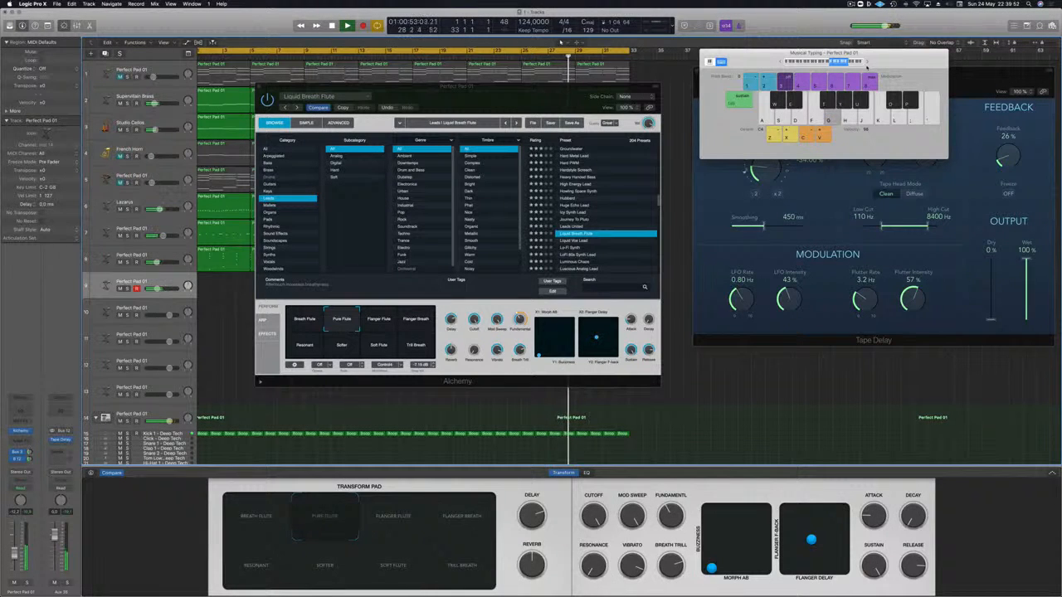
{"action": "key", "text": "a"}
{"action": "key", "text": "g"}
{"action": "key", "text": "a"}
{"action": "key", "text": "g"}
{"action": "key", "text": "g"}
{"action": "key", "text": "a"}
{"action": "key", "text": "g"}
{"action": "key", "text": "k"}
{"action": "key", "text": "g"}
{"action": "key", "text": "a"}
{"action": "key", "text": "g"}
{"action": "key", "text": "h"}
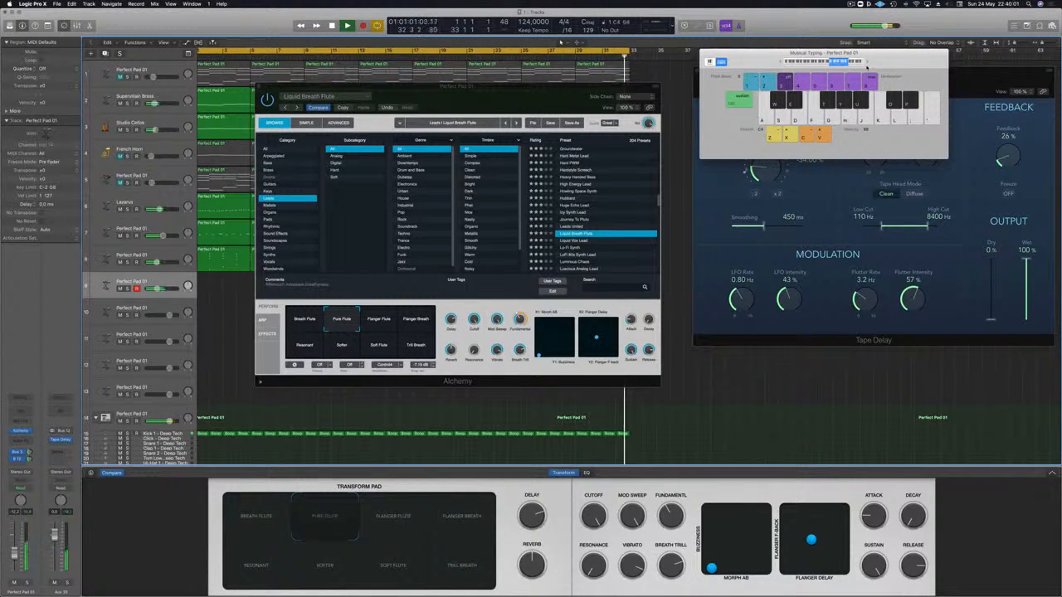
{"action": "key", "text": "k"}
{"action": "key", "text": "j"}
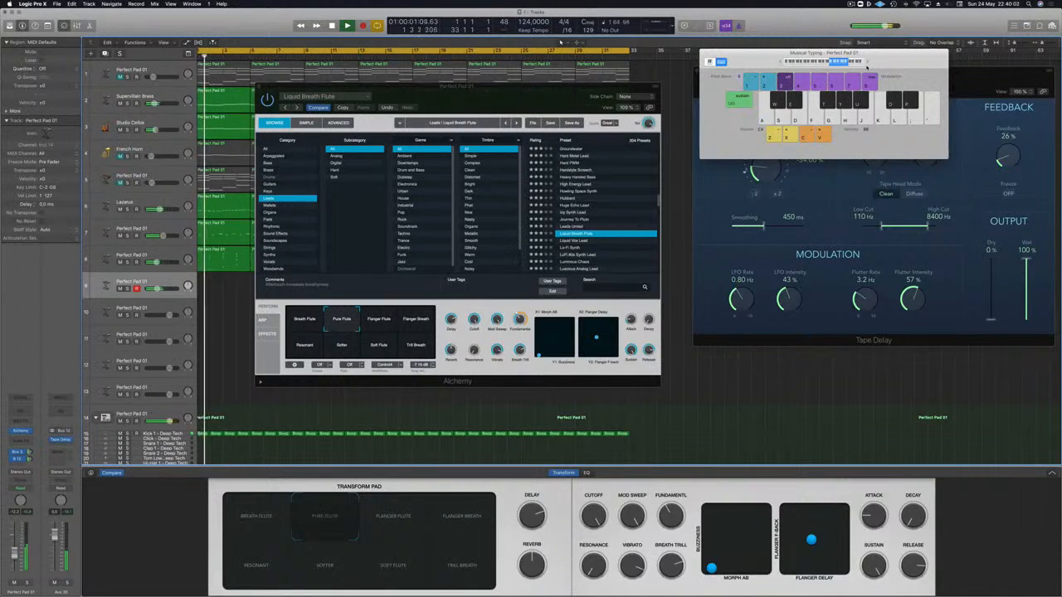
{"action": "key", "text": "h"}
{"action": "key", "text": "g"}
{"action": "key", "text": "f"}
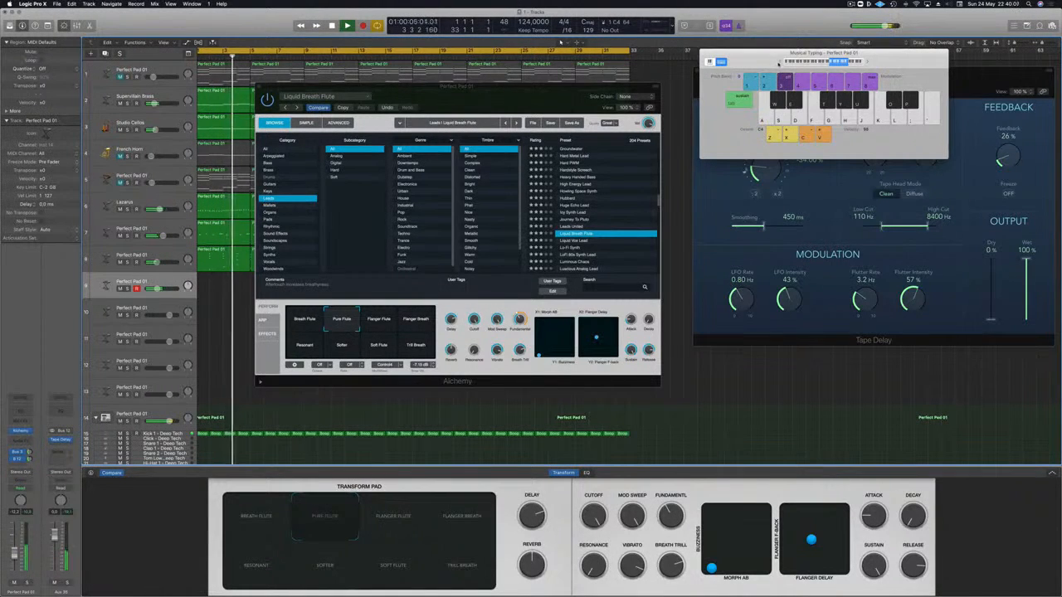
{"action": "key", "text": "a"}
Step: Switch Liquid Breath Flute back to its Breath Flute variation and try melodies in the C3 octave
{"action": "left_click", "coordinate": [302, 318]}
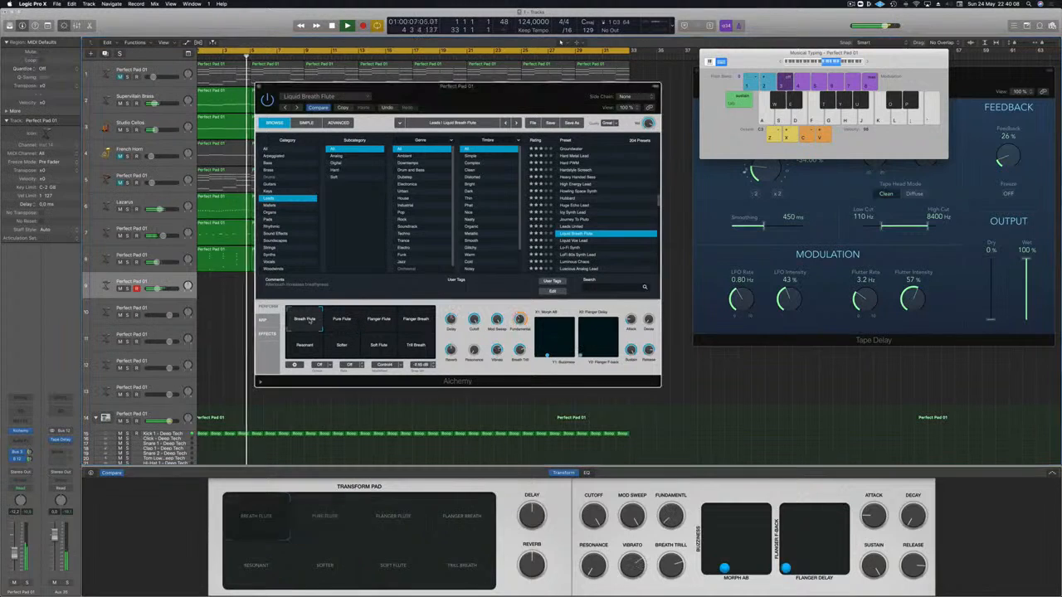
{"action": "key", "text": "a"}
{"action": "key", "text": "d"}
{"action": "key", "text": "j"}
{"action": "key", "text": "h"}
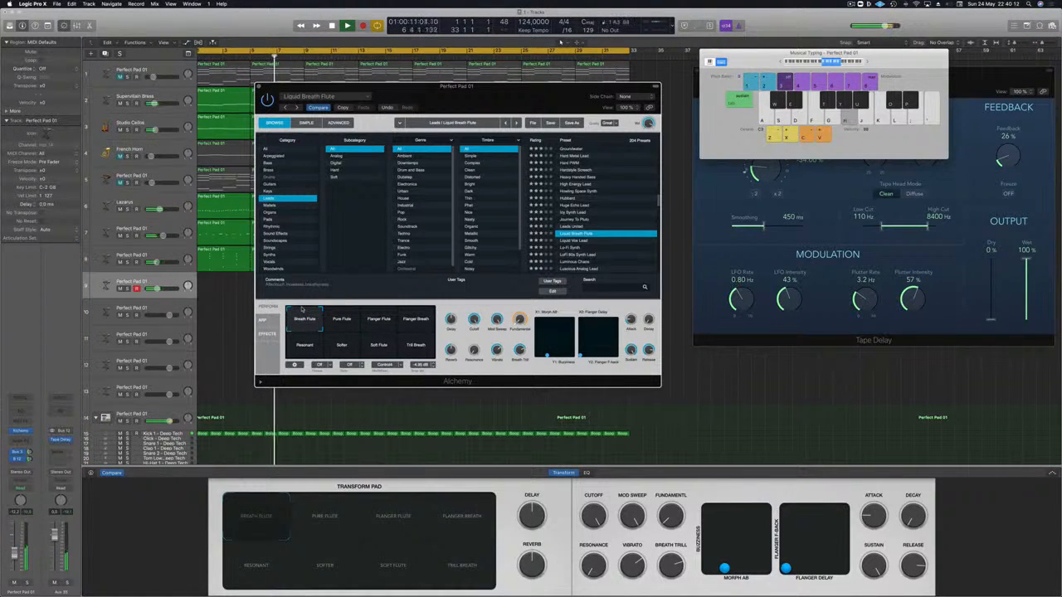
{"action": "key", "text": "k"}
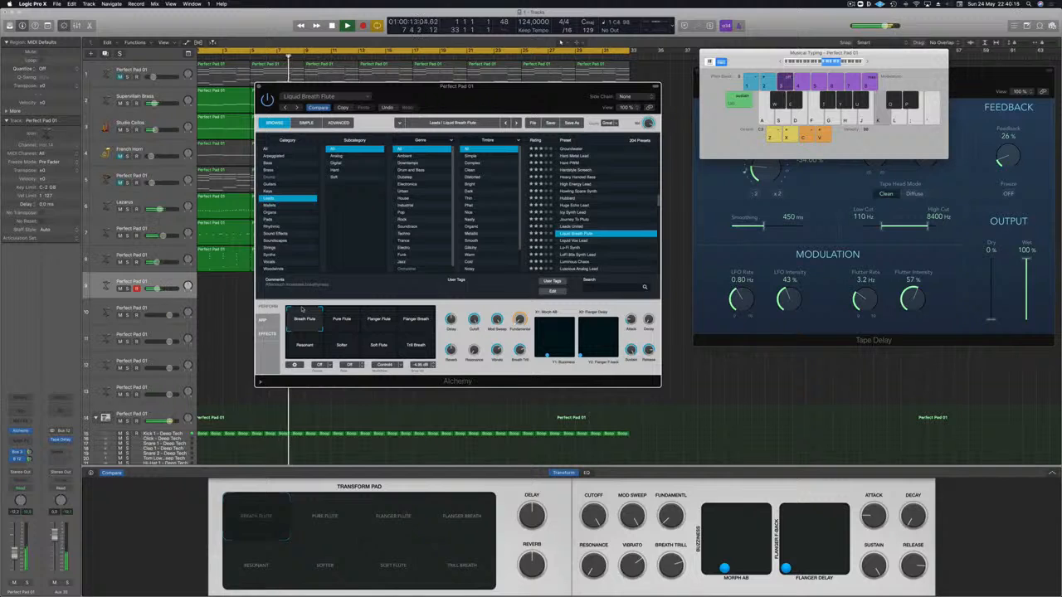
{"action": "key", "text": "o"}
{"action": "key", "text": "g"}
{"action": "key", "text": "g"}
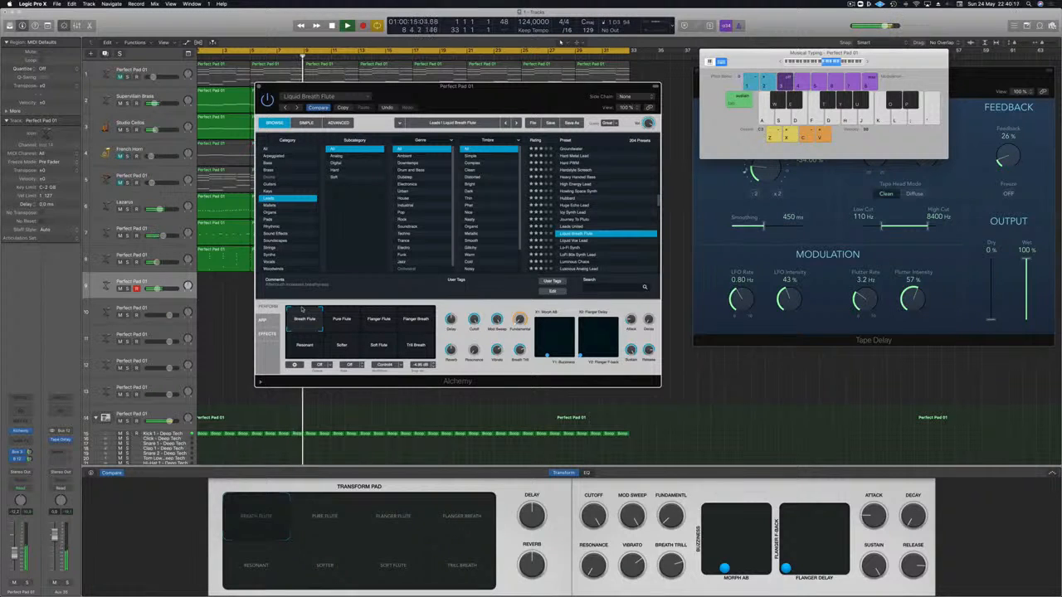
Step: Improvise a melody with Liquid Breath Flute over the playing arrangement while raising track 9's volume
{"action": "key", "text": "g"}
{"action": "key", "text": "g"}
{"action": "key", "text": "g"}
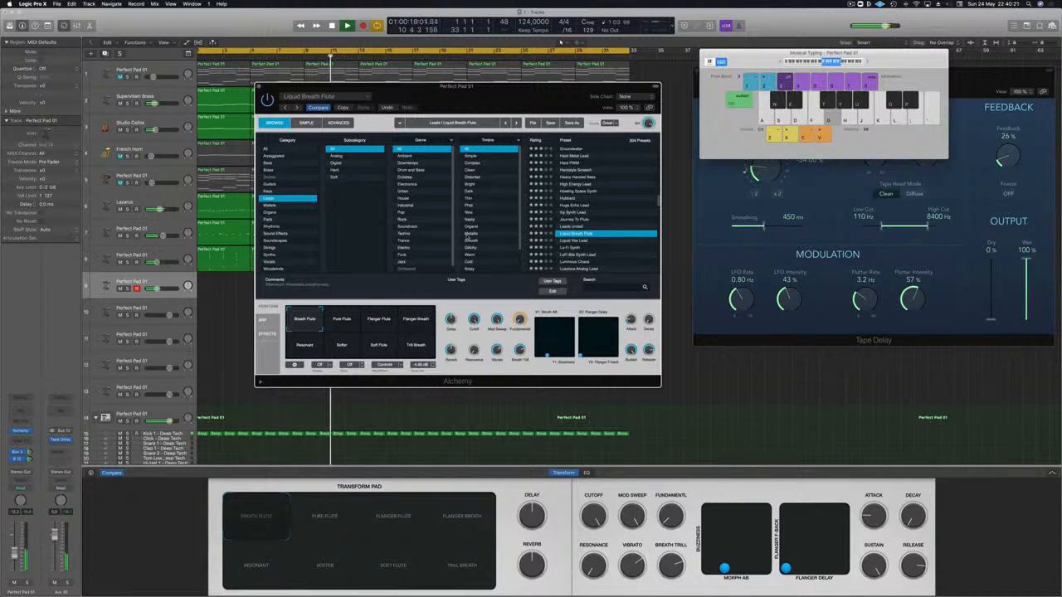
{"action": "left_click_drag", "start_coordinate": [14, 554], "coordinate": [15, 545]}
{"action": "key", "text": "g"}
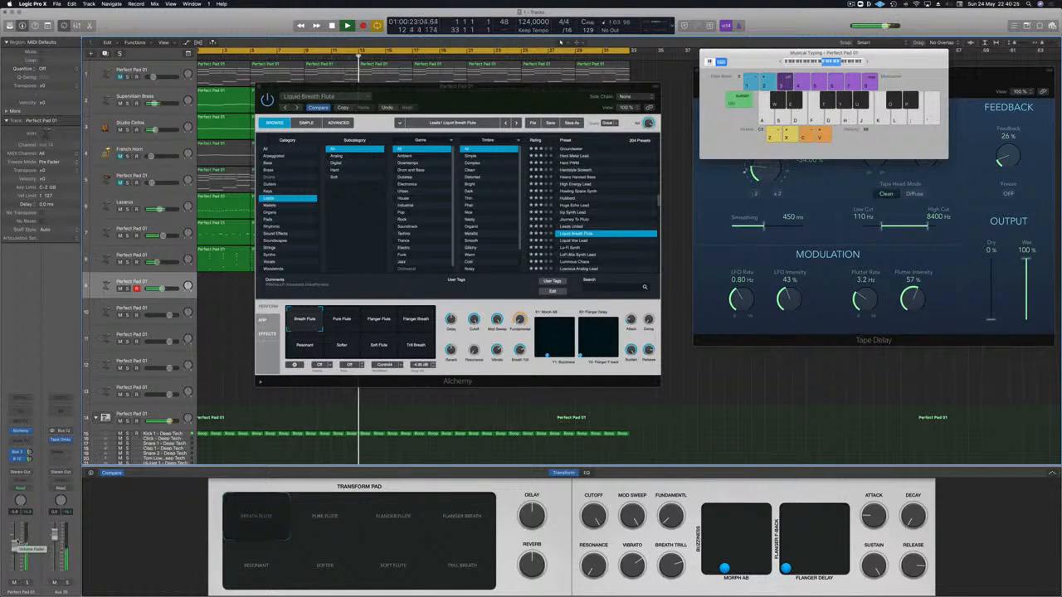
{"action": "key", "text": "a"}
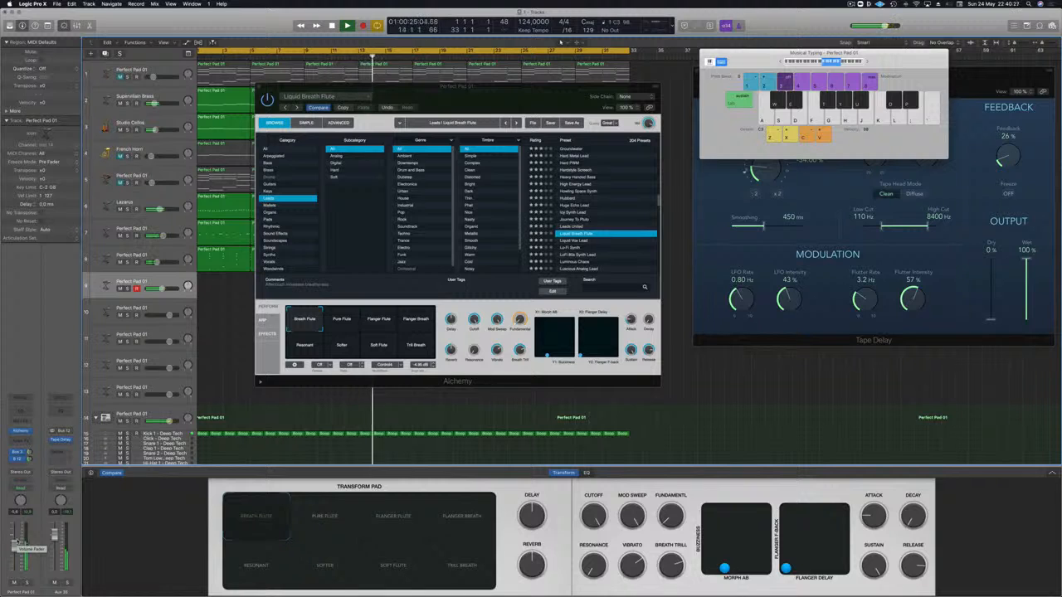
{"action": "key", "text": "d"}
{"action": "key", "text": "j"}
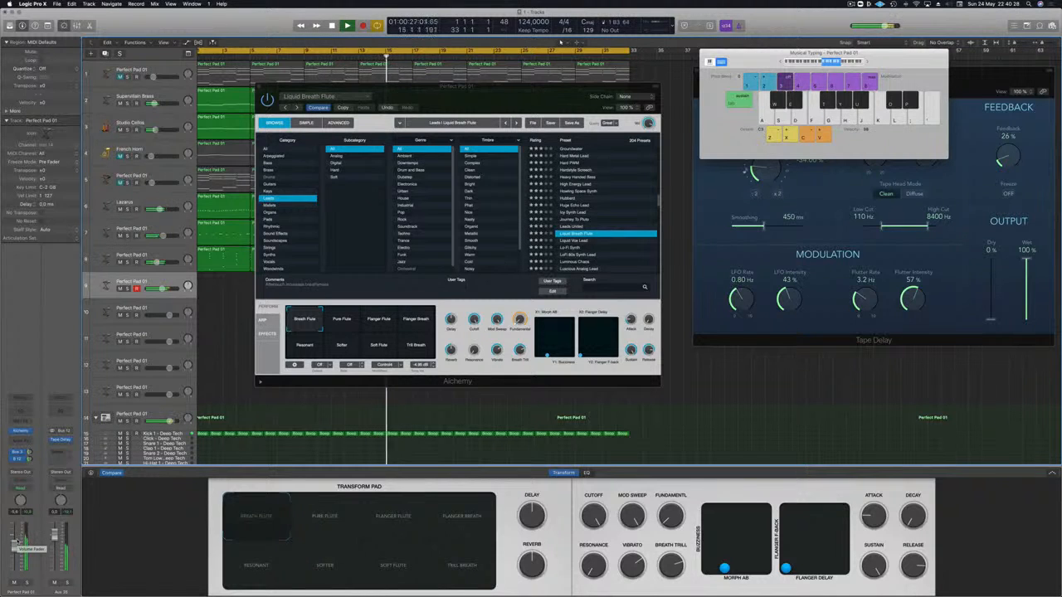
Step: Audition the Liquid Vox Lead, Lo-Fi Synth and LoFi 80s Synth Lead presets on track 9
{"action": "left_click", "coordinate": [575, 241]}
{"action": "key", "text": "j"}
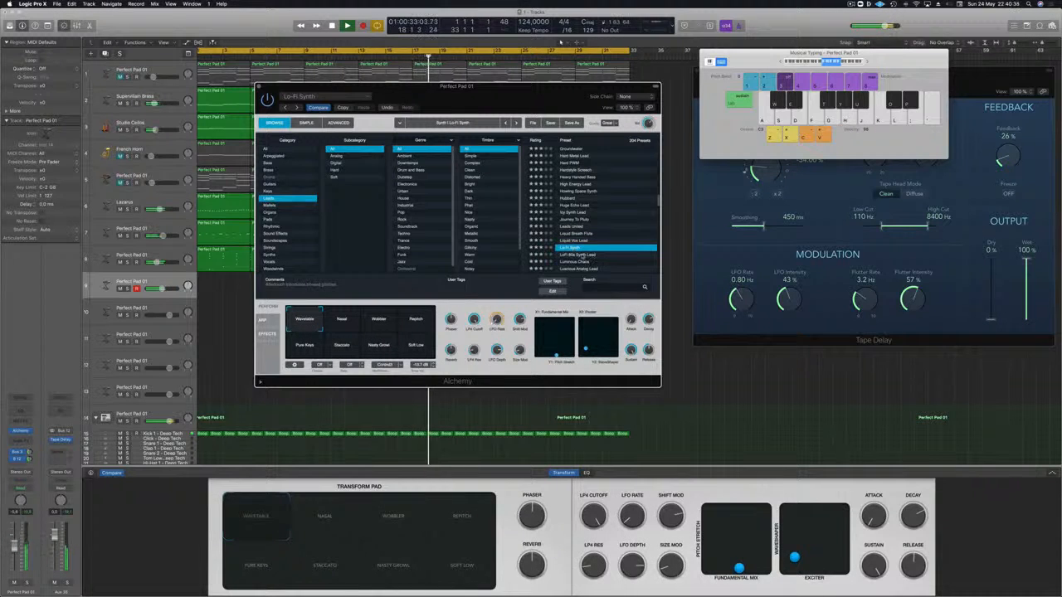
{"action": "key", "text": "Down"}
{"action": "key", "text": "Down"}
{"action": "scroll", "coordinate": [606, 230], "scroll_direction": "down", "scroll_amount": 3}
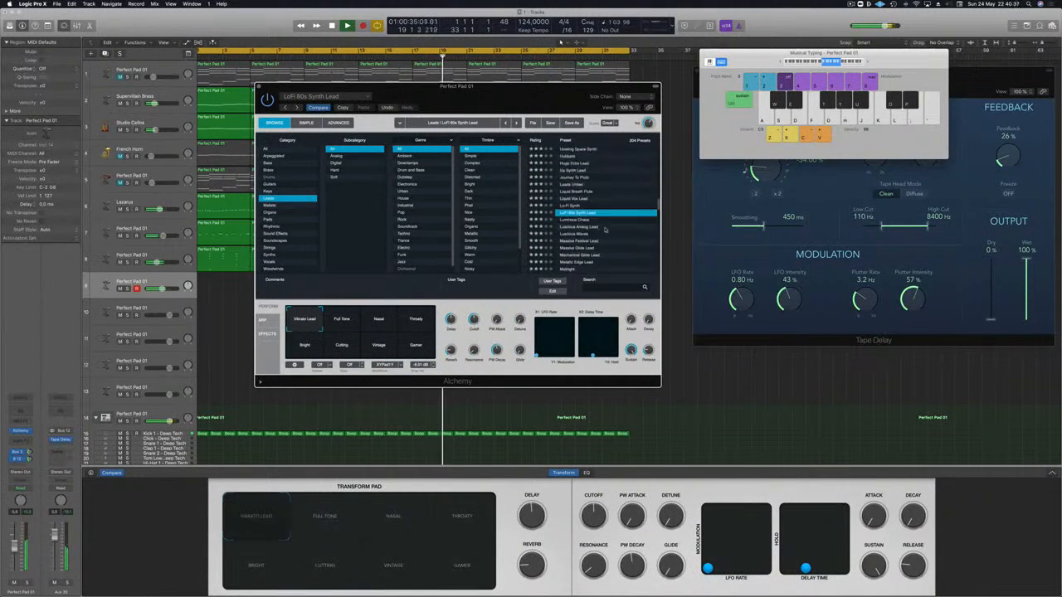
{"action": "key", "text": "g"}
{"action": "key", "text": "j"}
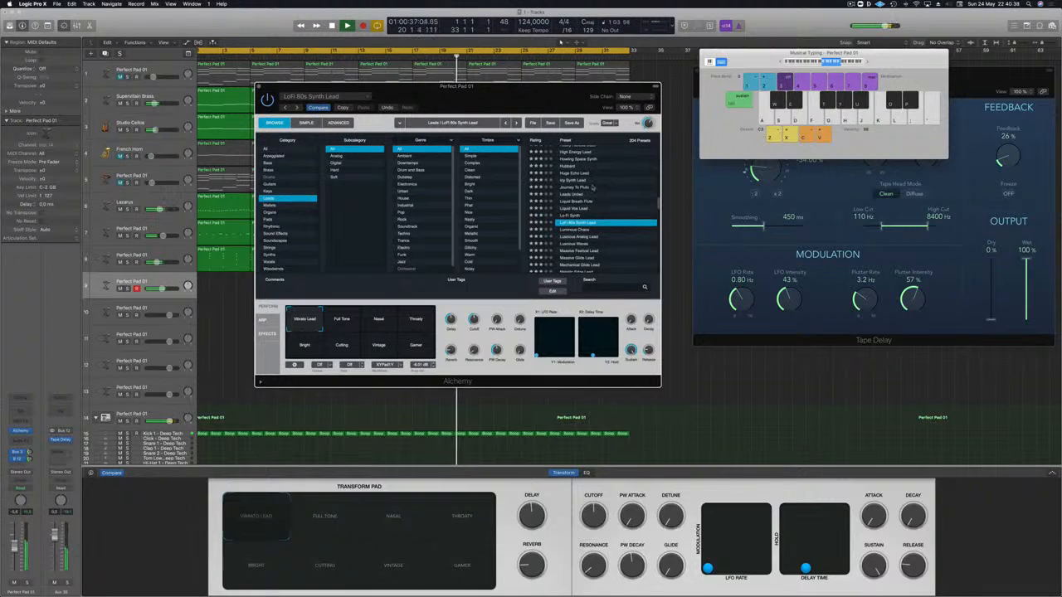
Step: Reload the Liquid Breath Flute preset, lower track 9's volume to about -10.4 dB and try out melody notes
{"action": "left_click", "coordinate": [571, 201]}
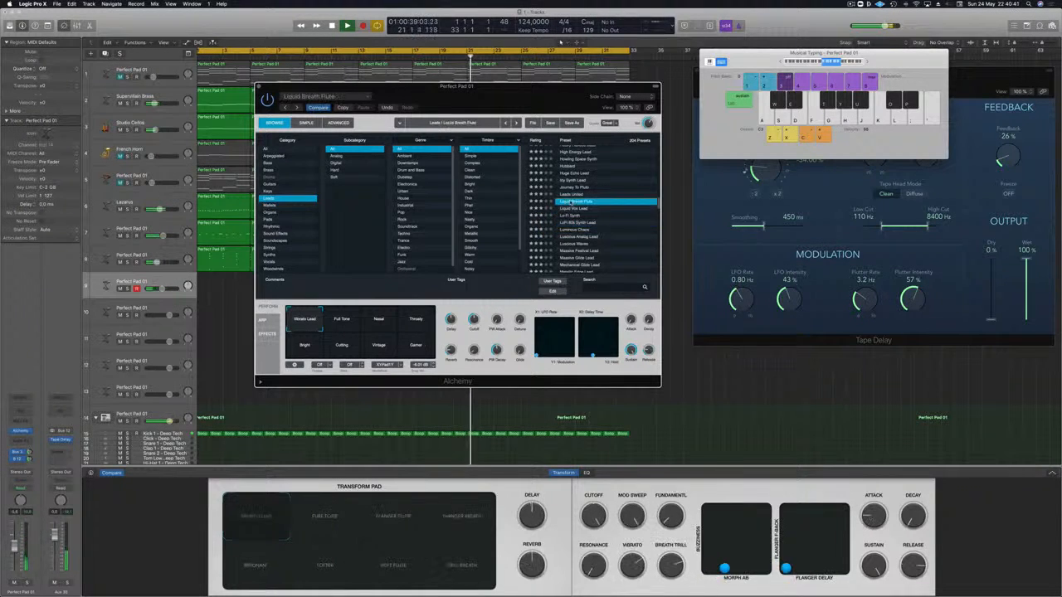
{"action": "key", "text": "g"}
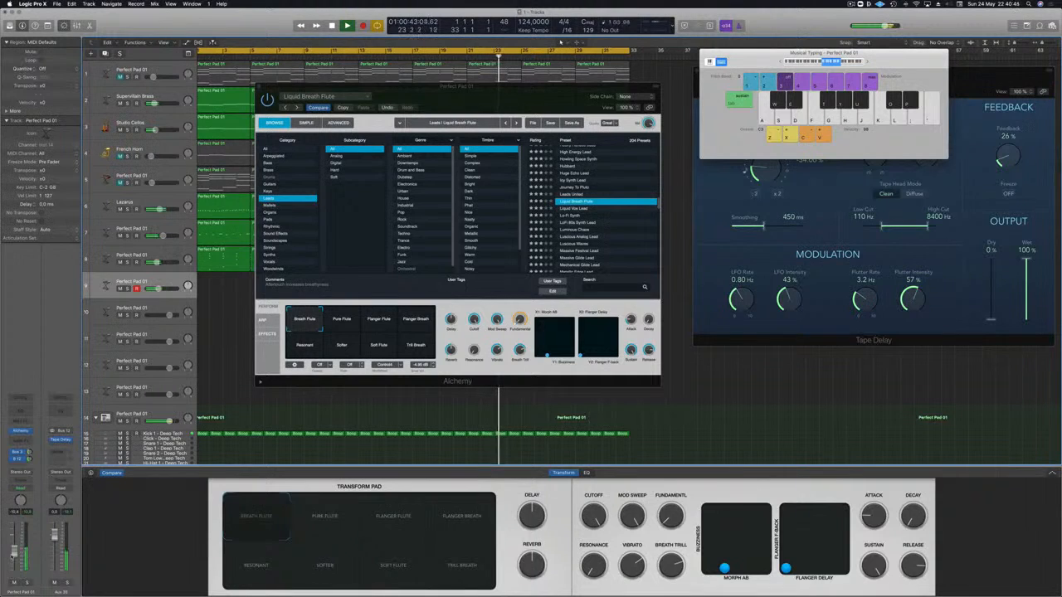
{"action": "key", "text": "j"}
{"action": "key", "text": "g"}
{"action": "key", "text": "h"}
{"action": "key", "text": "g"}
{"action": "key", "text": "d"}
{"action": "key", "text": "a"}
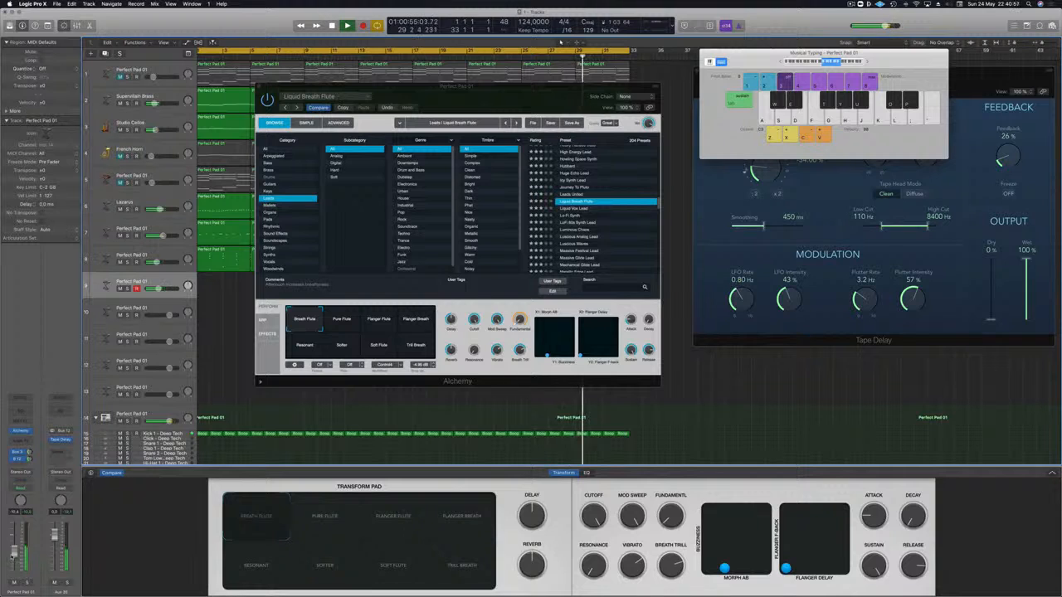
{"action": "key", "text": "g"}
{"action": "key", "text": "a"}
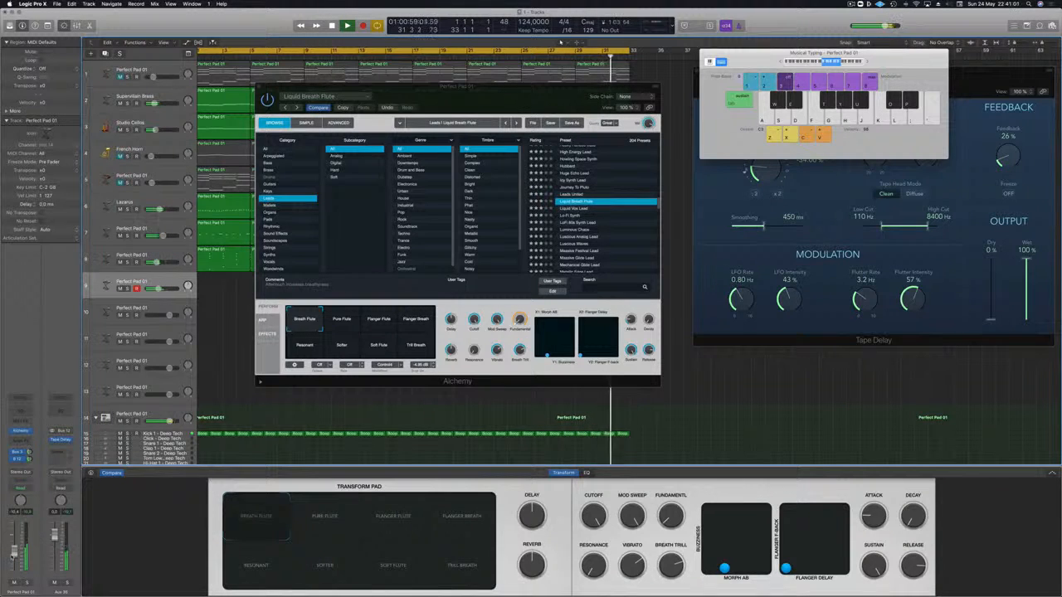
{"action": "key", "text": "a"}
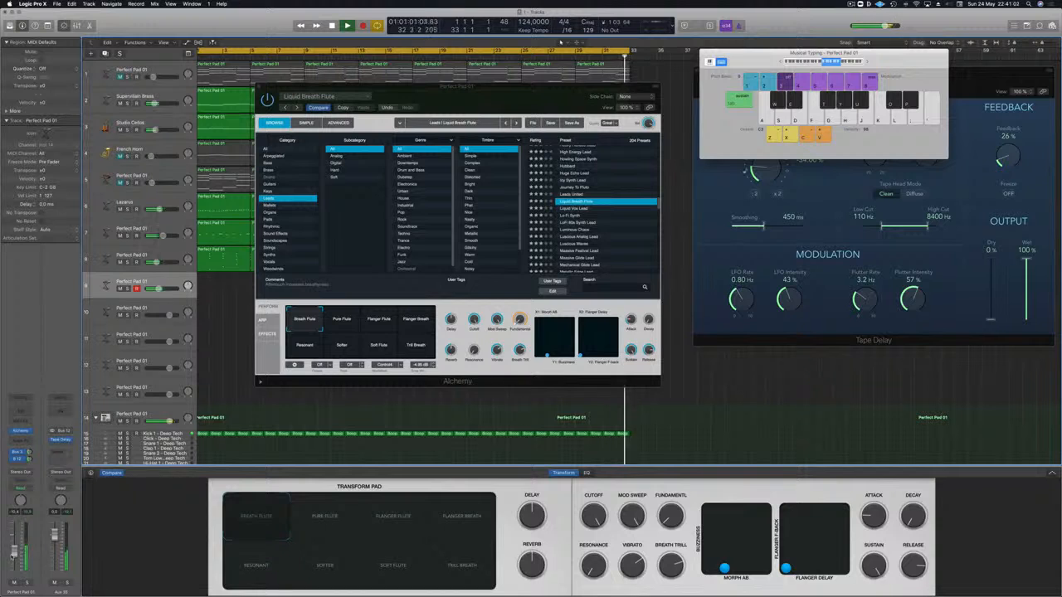
Step: Rehearse a melody built mainly on C3, G3 and C4 over the looping arrangement
{"action": "key", "text": "j"}
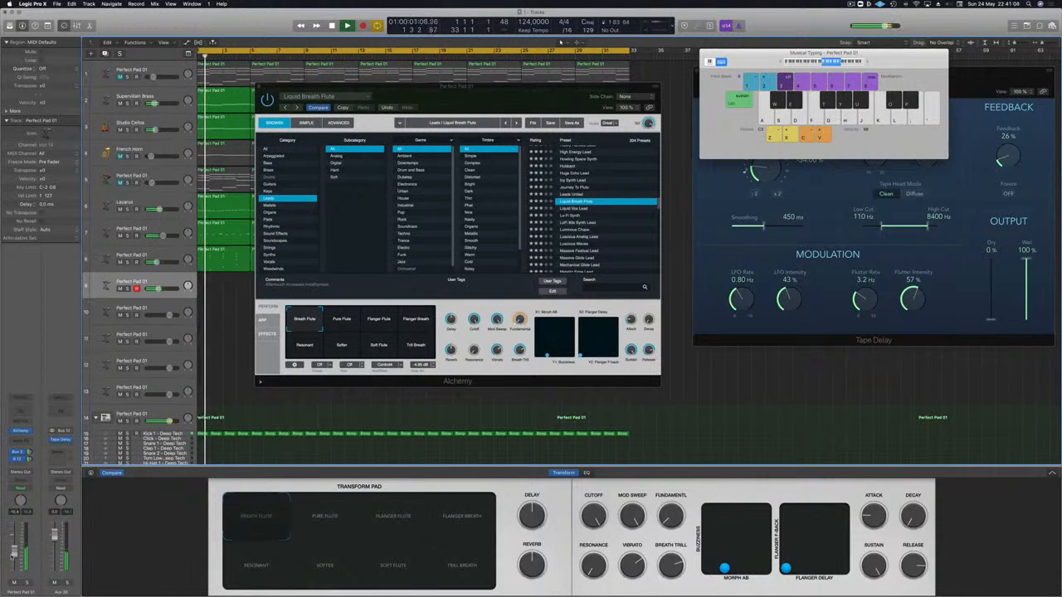
{"action": "key", "text": "k"}
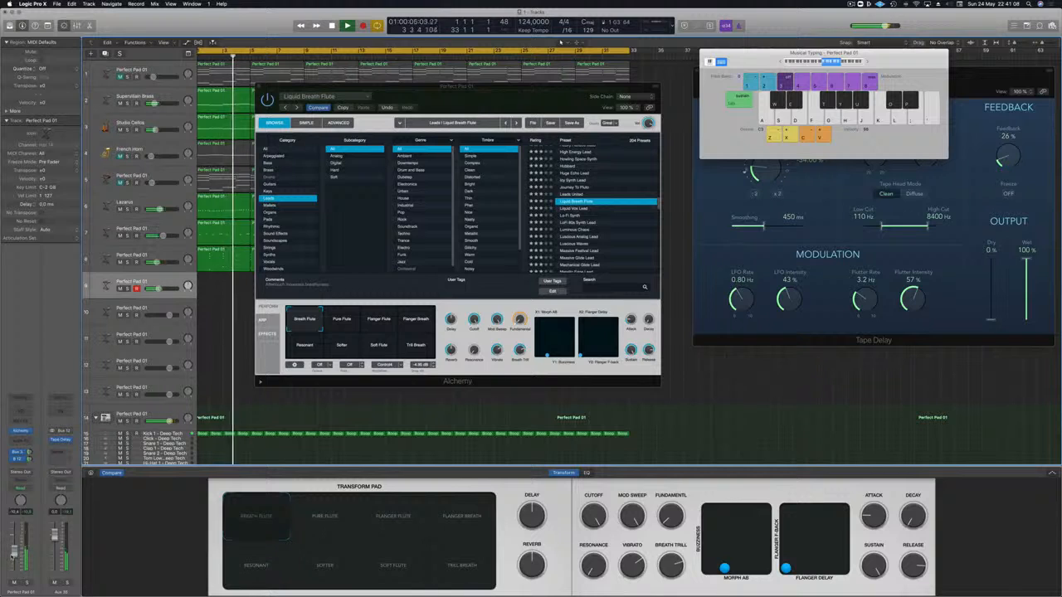
{"action": "key", "text": "g"}
{"action": "key", "text": "g"}
{"action": "key", "text": "k"}
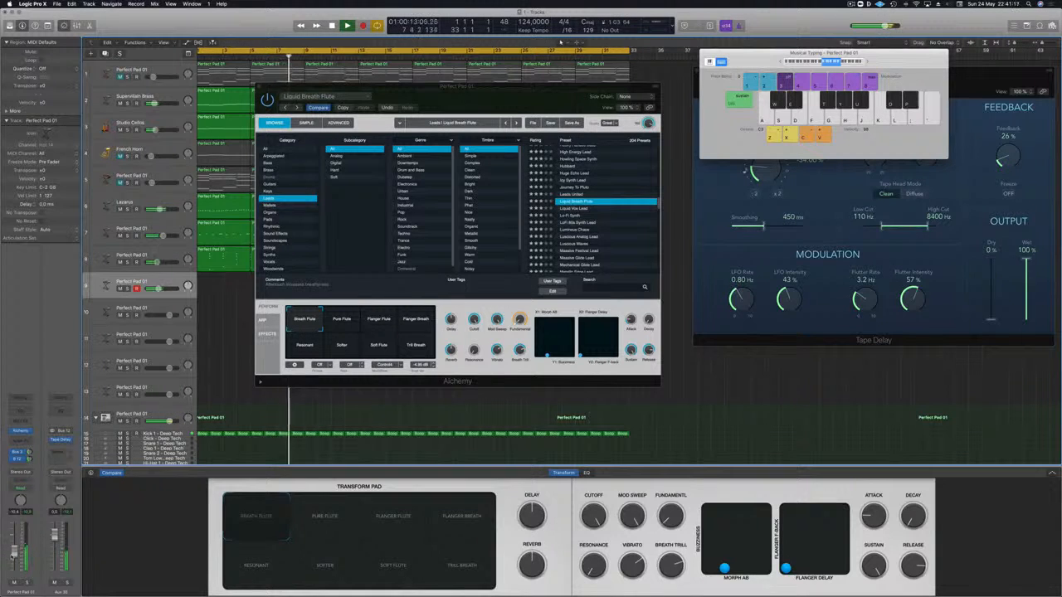
{"action": "key", "text": "k"}
{"action": "key", "text": "g"}
{"action": "key", "text": "a"}
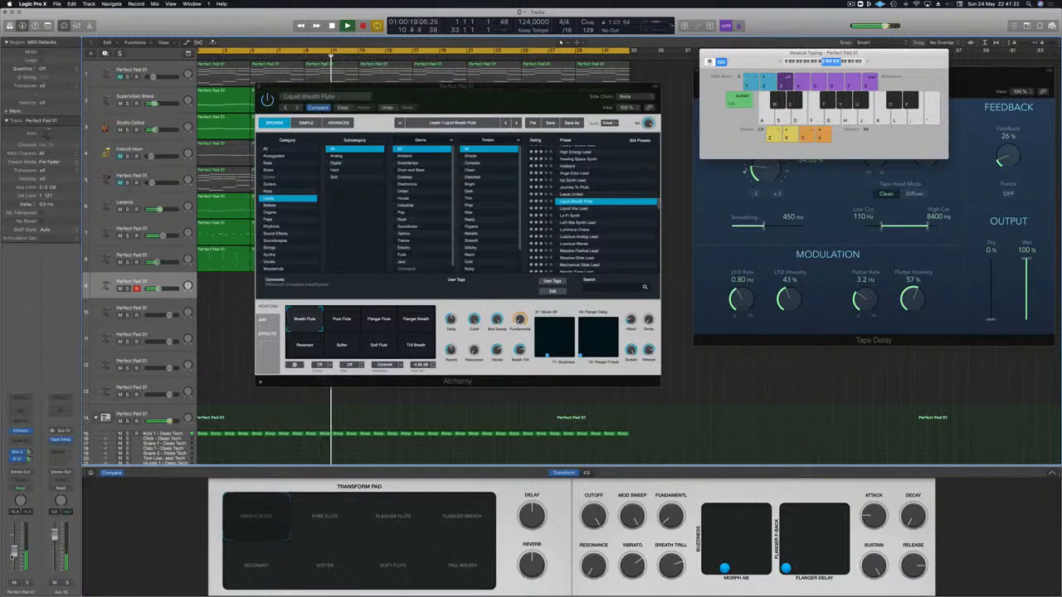
Step: Record a repeating C3, G3 and C4 pattern onto track 9 from about bar 11 through the end of the cycle and its restart
{"action": "key", "text": "r"}
{"action": "key", "text": "a"}
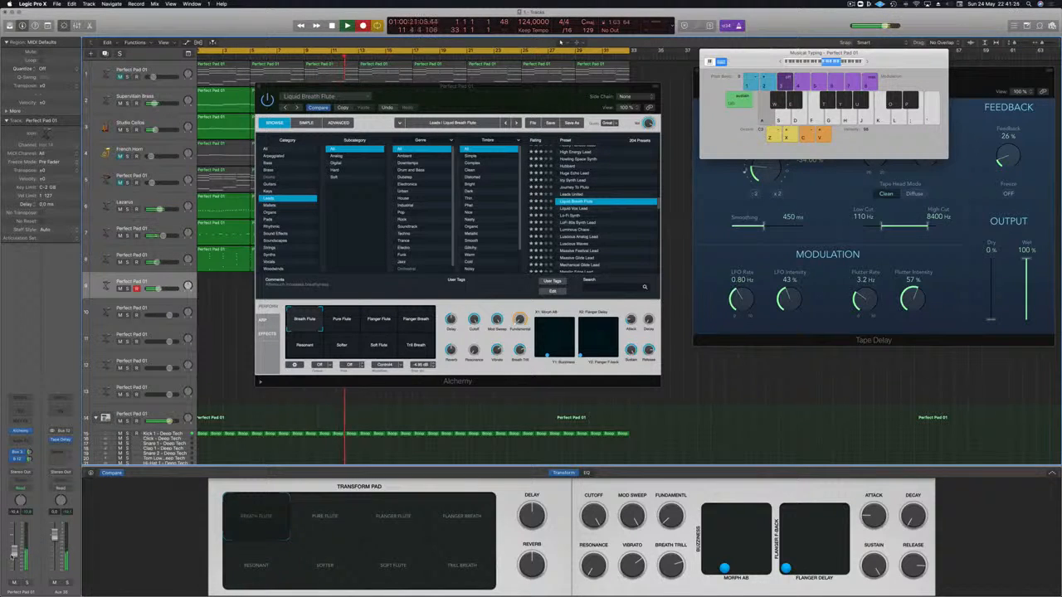
{"action": "key", "text": "a"}
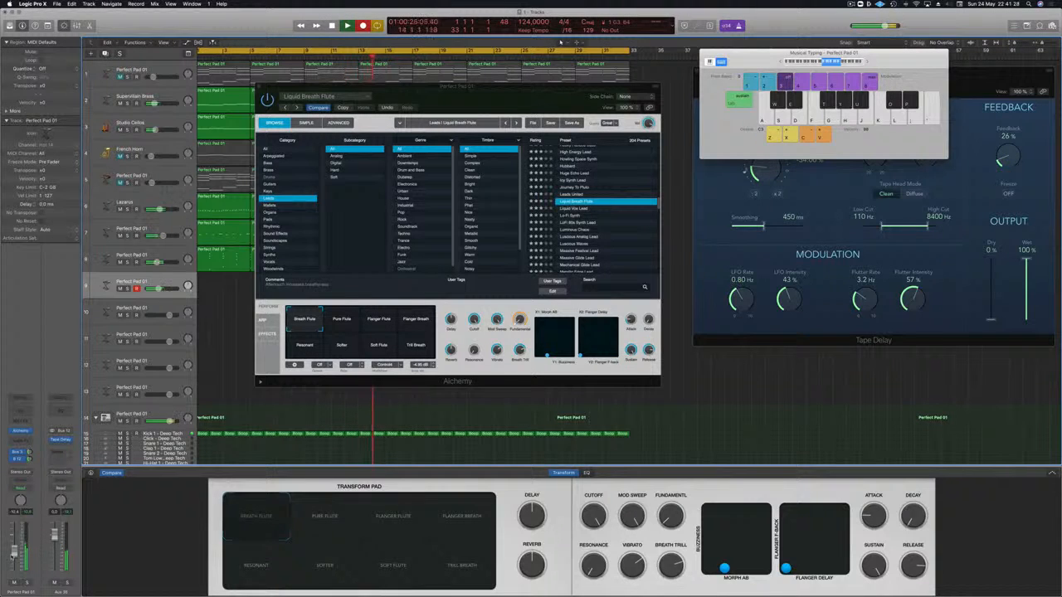
{"action": "key", "text": "k"}
{"action": "key", "text": "g"}
{"action": "key", "text": "a"}
{"action": "key", "text": "g"}
{"action": "key", "text": "k"}
{"action": "key", "text": "g"}
{"action": "key", "text": "a"}
{"action": "key", "text": "k"}
{"action": "key", "text": "g"}
{"action": "key", "text": "k"}
{"action": "key", "text": "g"}
{"action": "key", "text": "a"}
{"action": "key", "text": "k"}
{"action": "key", "text": "a"}
{"action": "key", "text": "g"}
{"action": "key", "text": "a"}
{"action": "key", "text": "k"}
{"action": "key", "text": "g"}
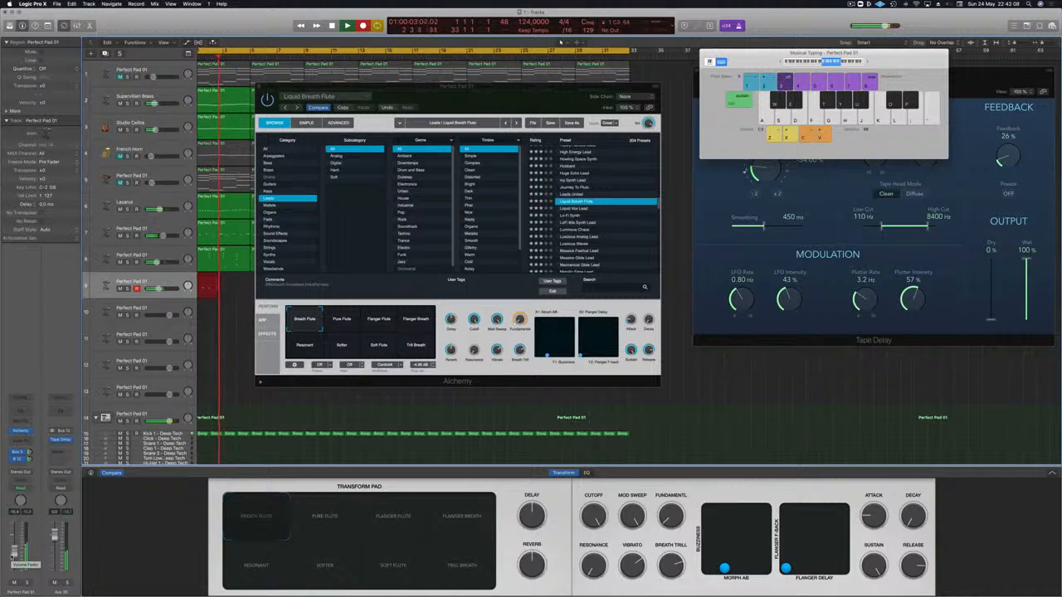
{"action": "key", "text": "a"}
{"action": "key", "text": "g"}
{"action": "key", "text": "k"}
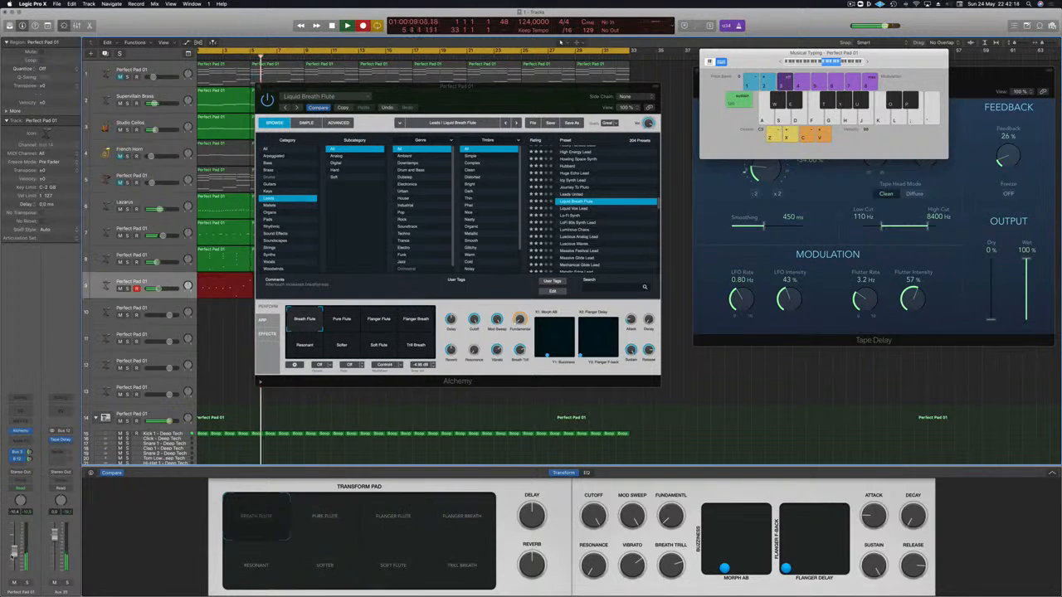
Step: Play the recorded take from the start and from bar 17, moving the Alchemy window clear of the regions
{"action": "key", "text": "space"}
{"action": "key", "text": "space"}
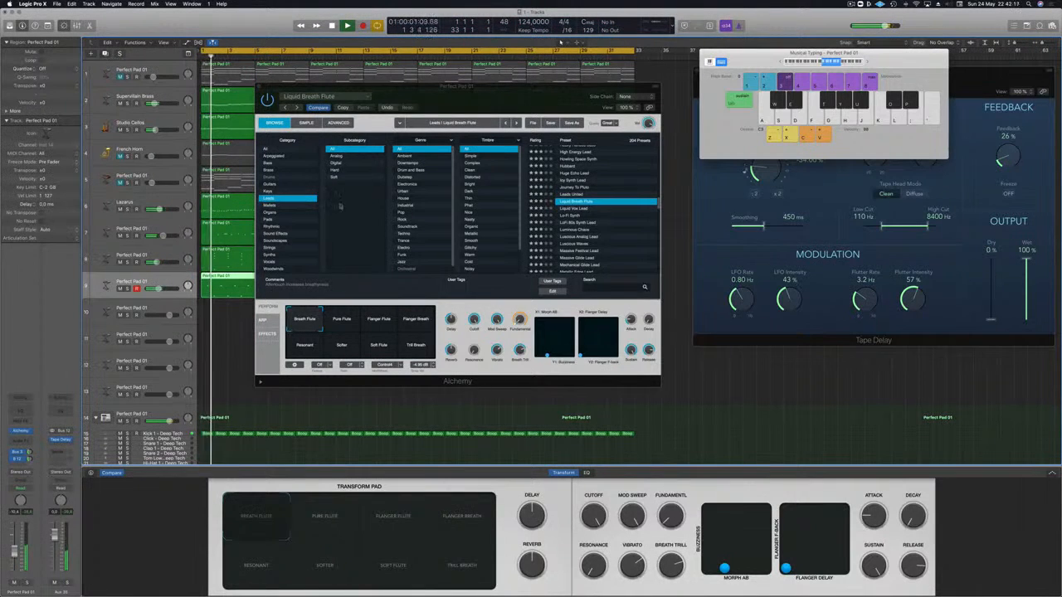
{"action": "left_click_drag", "start_coordinate": [491, 90], "coordinate": [928, 105]}
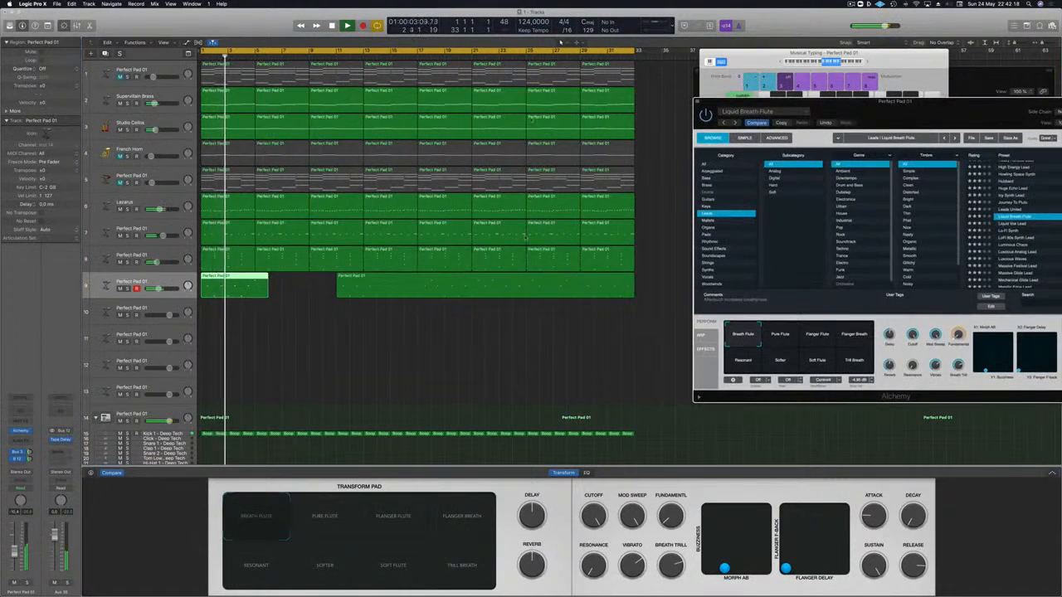
{"action": "left_click", "coordinate": [417, 57]}
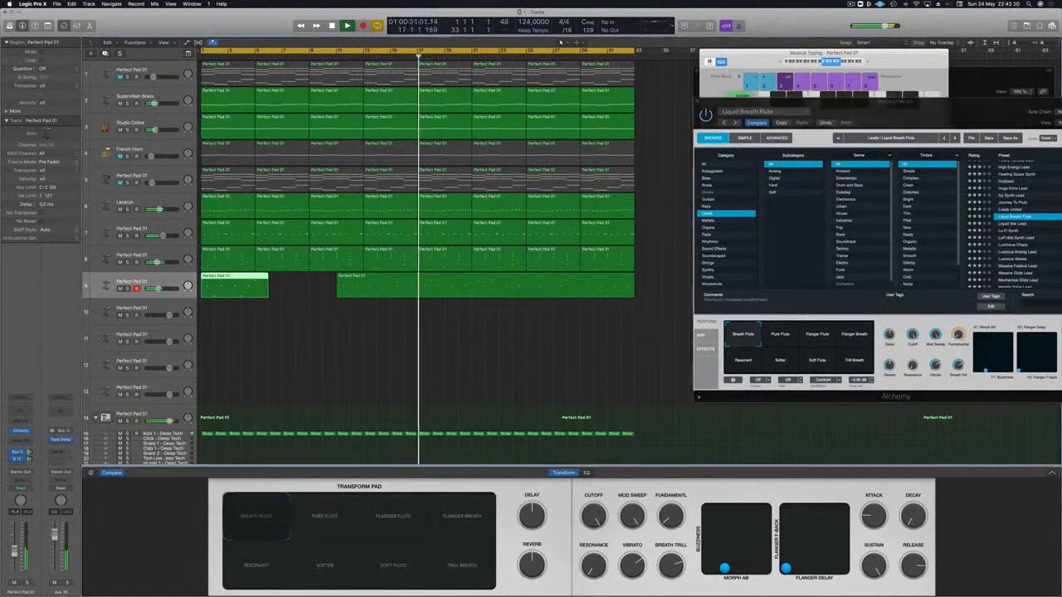
Step: Open track 9's longer recorded region in the piano roll and select all its notes
{"action": "left_click", "coordinate": [453, 288]}
{"action": "key", "text": "p"}
{"action": "key", "text": "super+Left"}
{"action": "key", "text": "super+Left"}
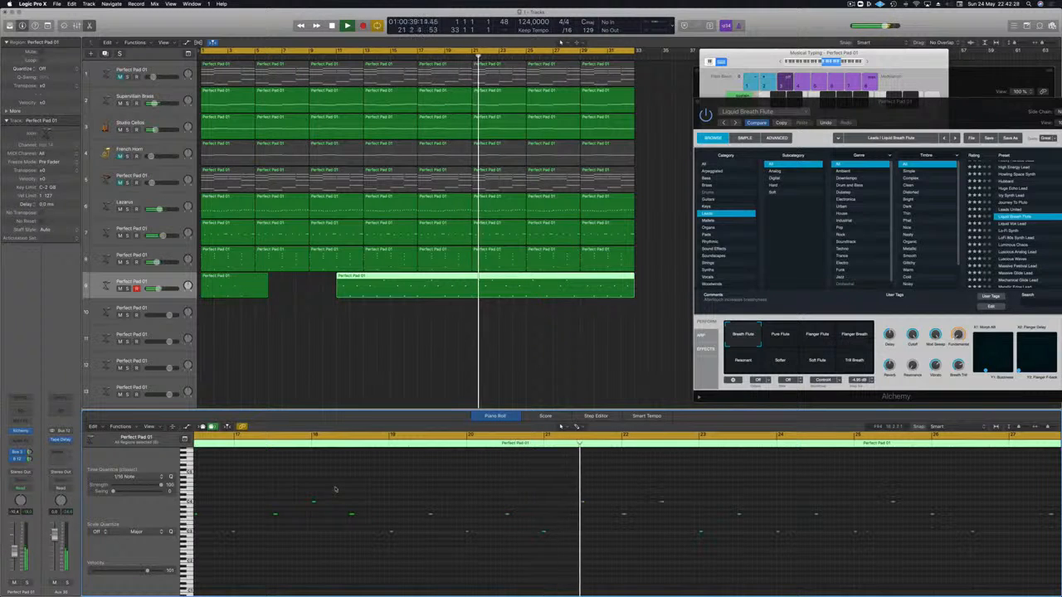
{"action": "scroll", "coordinate": [328, 473], "scroll_direction": "left", "scroll_amount": 5}
{"action": "scroll", "coordinate": [324, 455], "scroll_direction": "left", "scroll_amount": 3}
{"action": "left_click", "coordinate": [324, 448]}
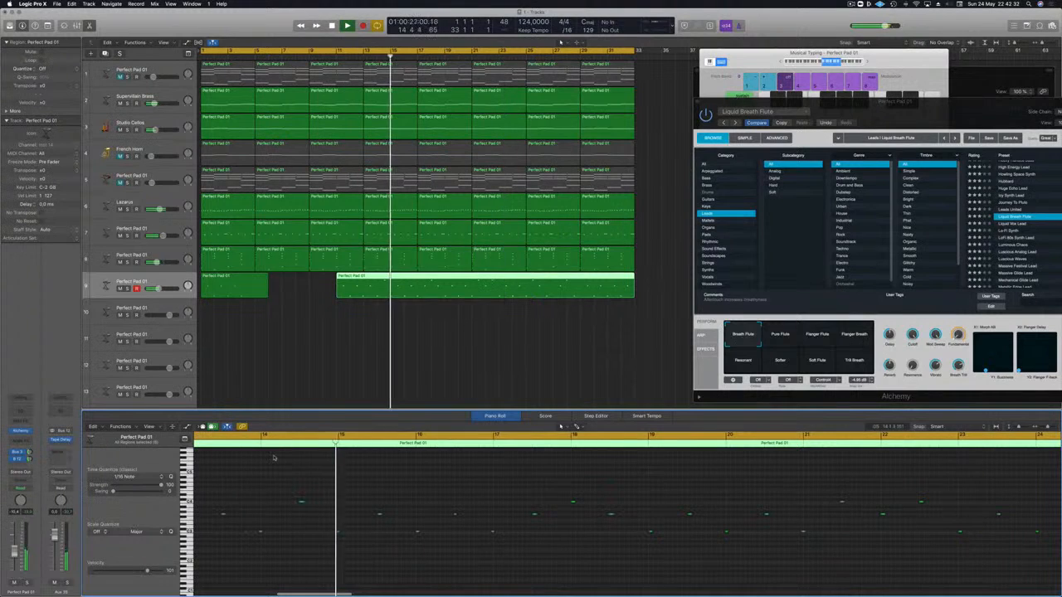
{"action": "key", "text": "super+a"}
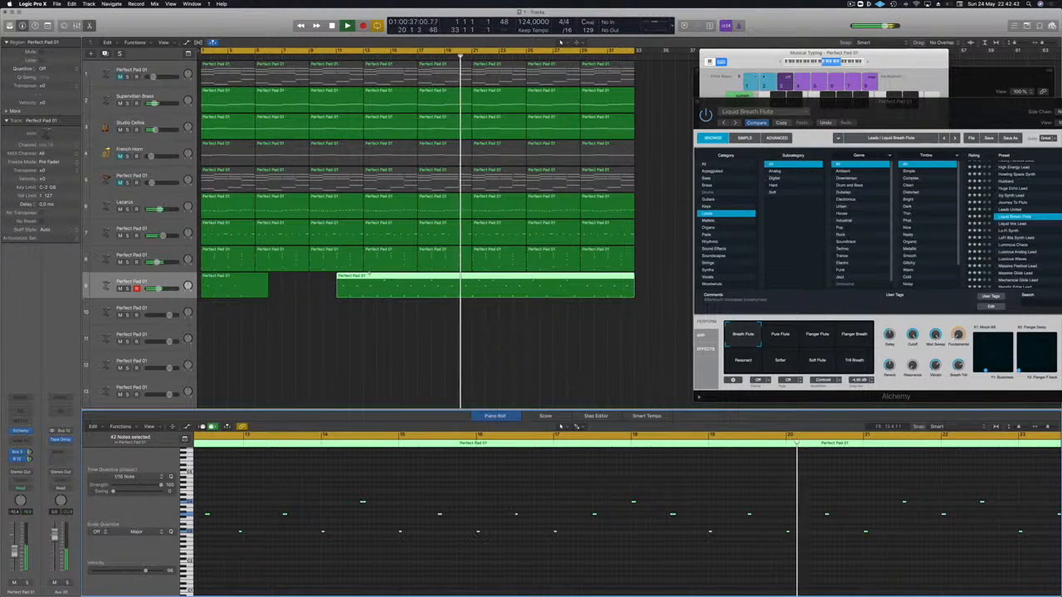
Step: Split track 9's longer region at bar 14 and delete all of the track's material before the cut
{"action": "double_click", "coordinate": [376, 278], "text": "super"}
{"action": "left_click", "coordinate": [362, 275]}
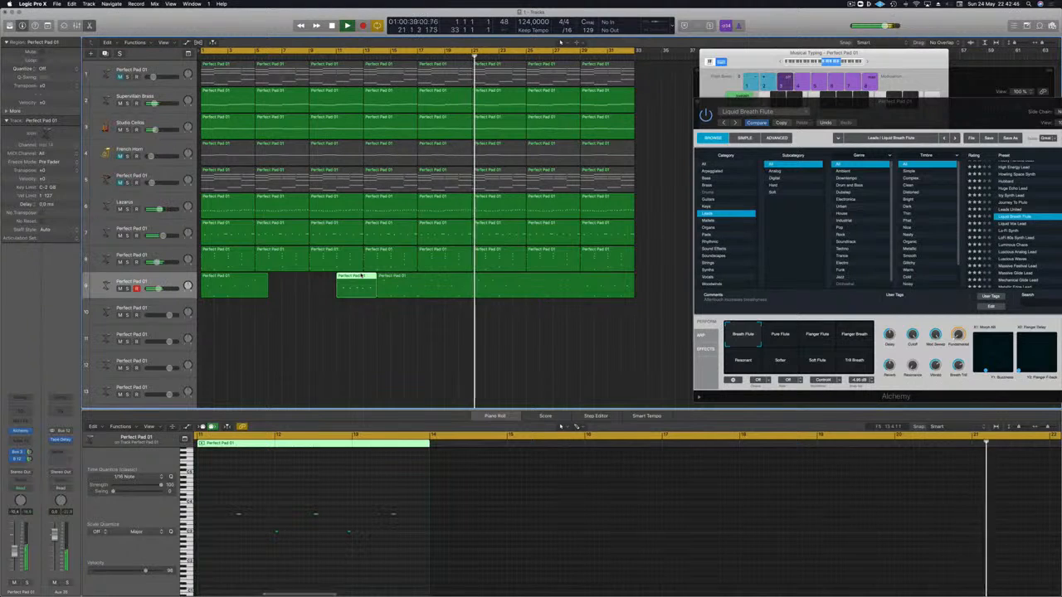
{"action": "key", "text": "Delete"}
{"action": "key", "text": "Left"}
{"action": "key", "text": "Delete"}
Step: Move the remaining flute region to bar 1 and play the arrangement from the start
{"action": "left_click_drag", "start_coordinate": [424, 275], "coordinate": [247, 278]}
{"action": "key", "text": "Return"}
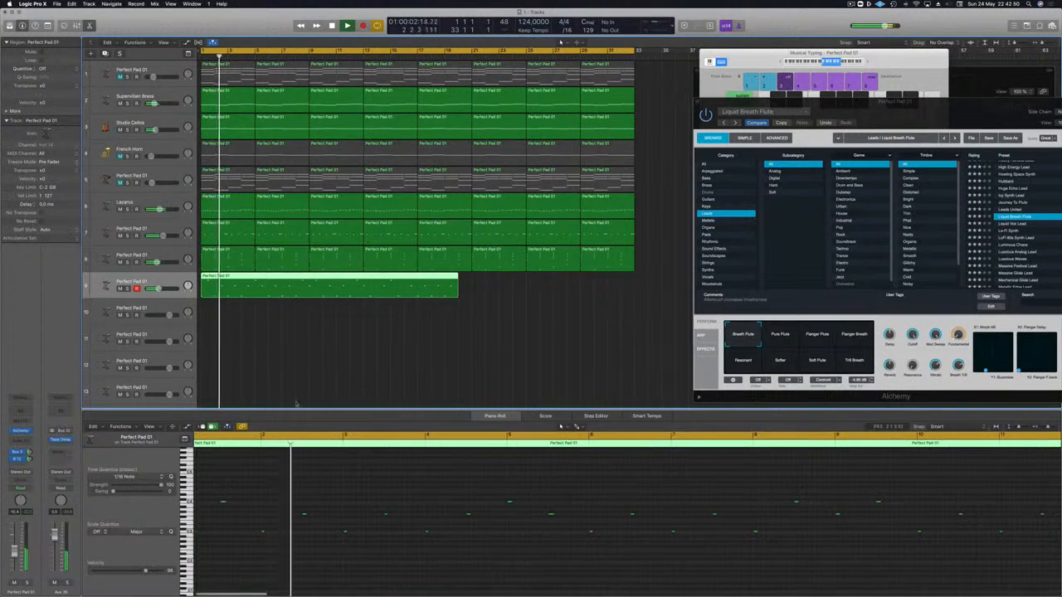
{"action": "key", "text": "super+Left"}
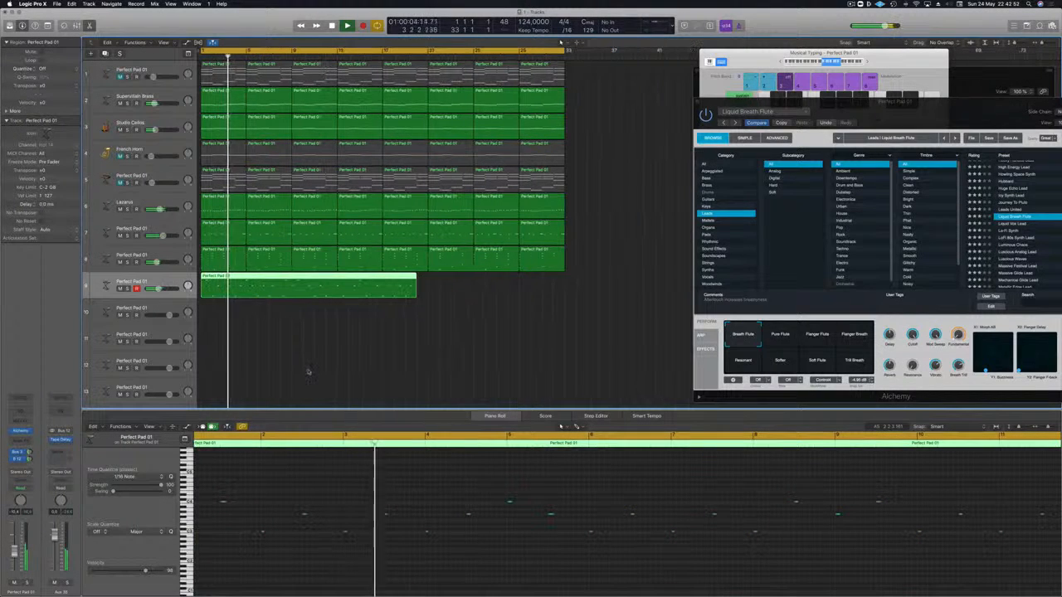
{"action": "key", "text": "Return"}
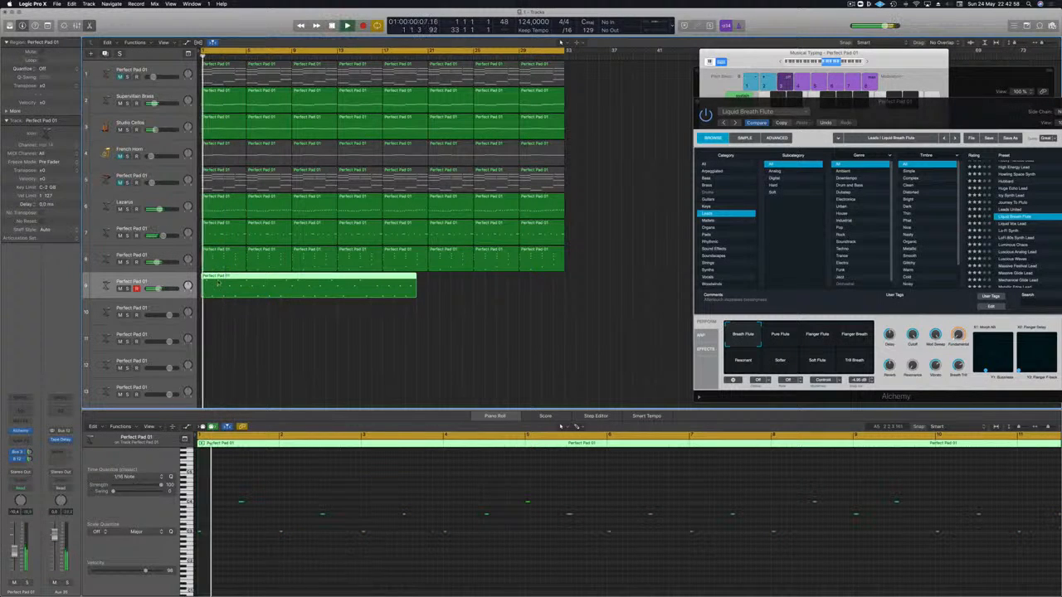
Step: Try cutting off the flute region's first bar and a half and moving the rest to bar 1, and undo the move and deletion
{"action": "key", "text": "r"}
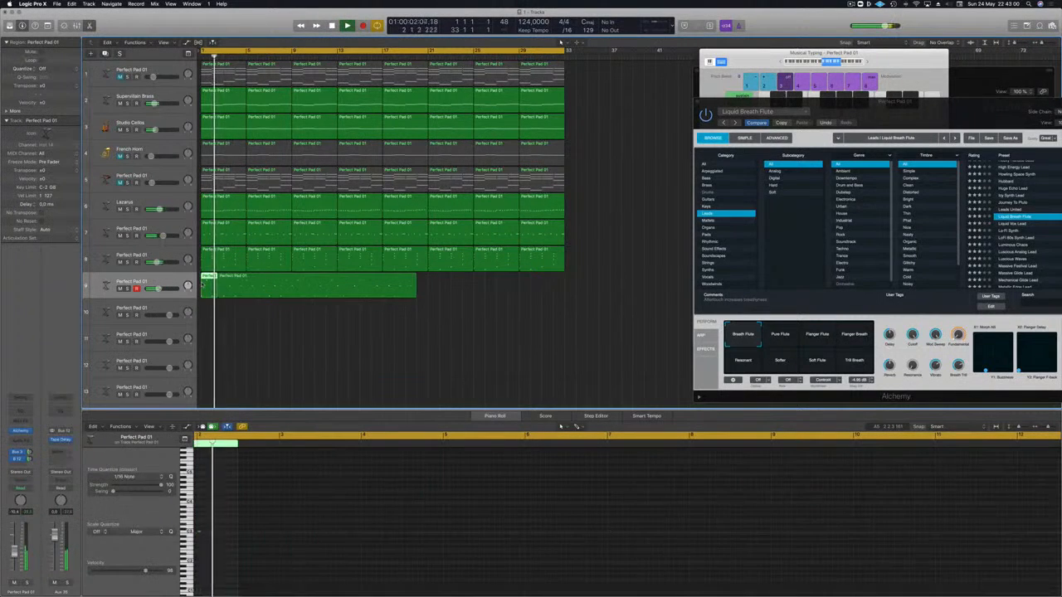
{"action": "key", "text": "space"}
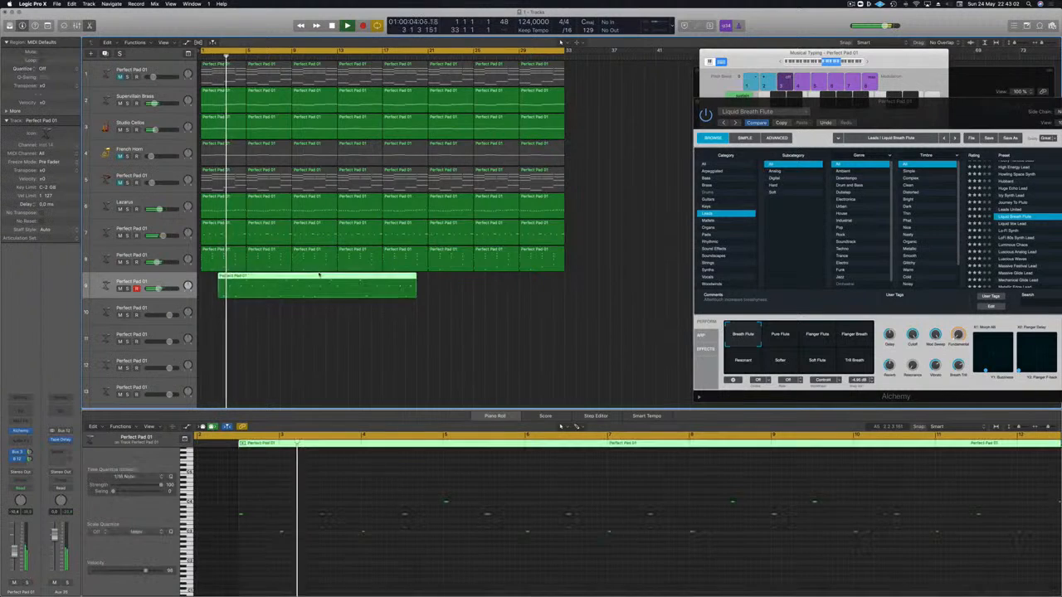
{"action": "left_click", "coordinate": [304, 349]}
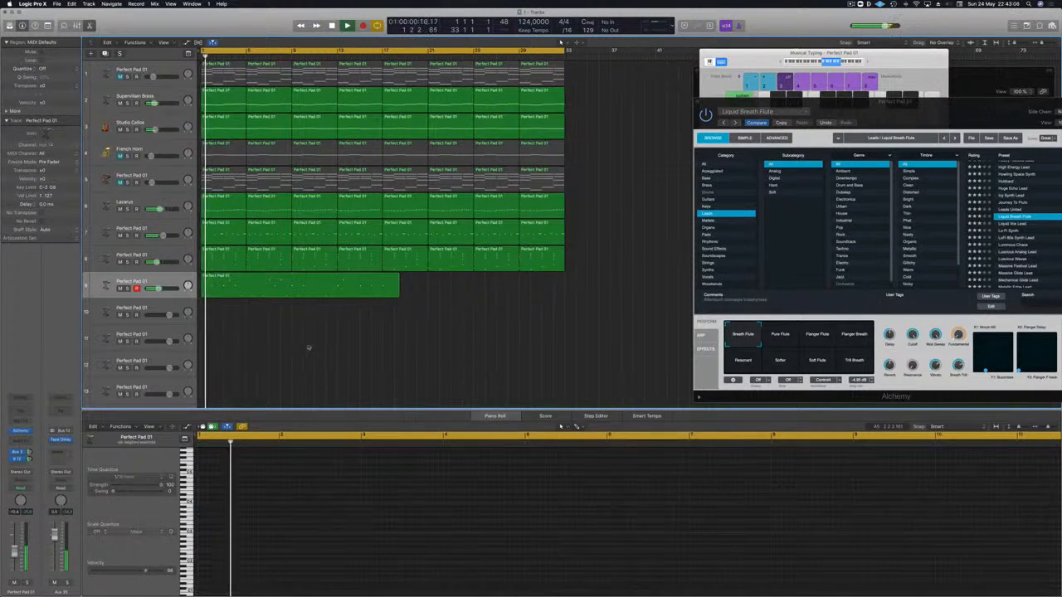
{"action": "left_click_drag", "start_coordinate": [257, 286], "coordinate": [273, 287]}
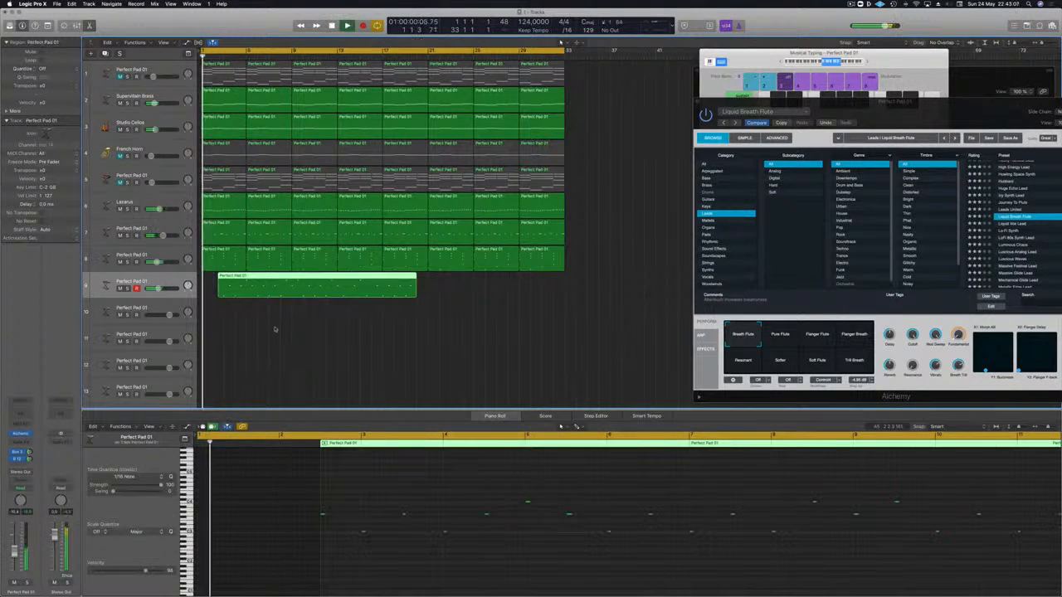
{"action": "key", "text": "super+z"}
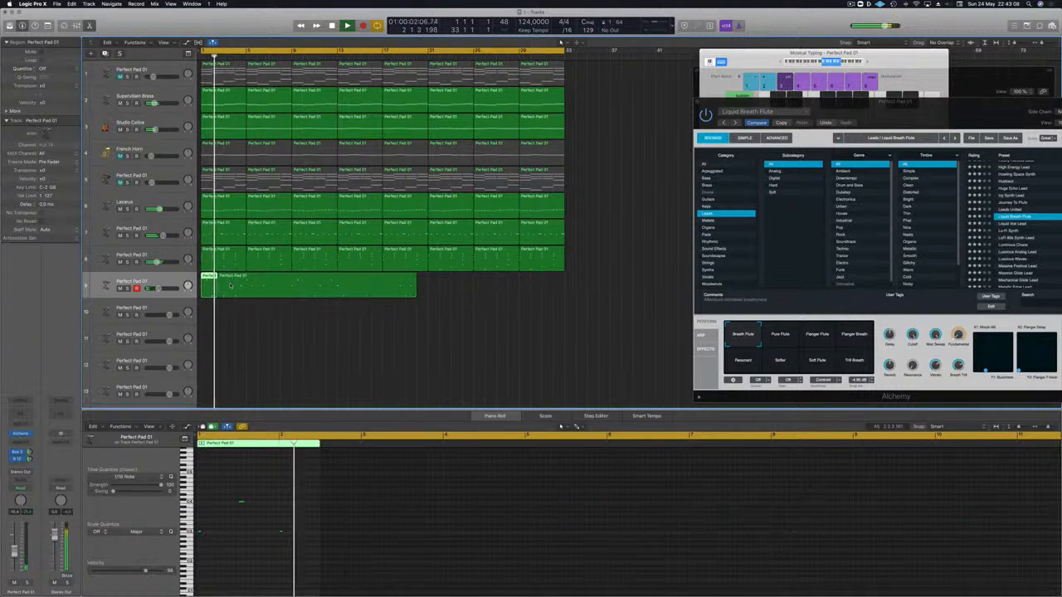
Step: Undo the split in track 9's flute region and clear the region selection
{"action": "left_click", "coordinate": [232, 331]}
{"action": "key", "text": "super+z"}
{"action": "left_click", "coordinate": [253, 325]}
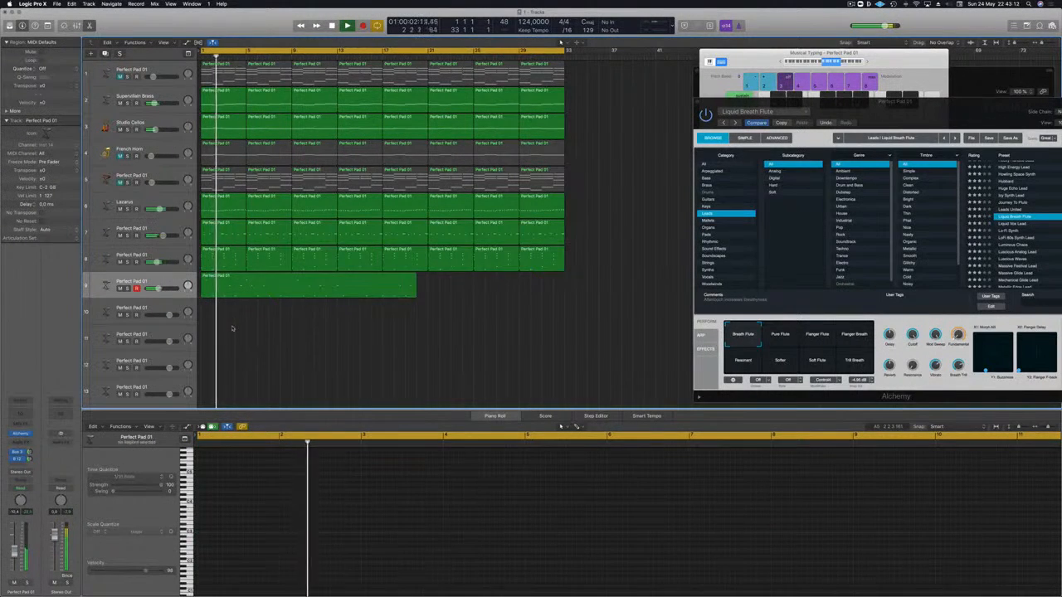
Step: Raise the flute region's first note and lower its second note in the piano roll, then play from the start
{"action": "left_click", "coordinate": [278, 291]}
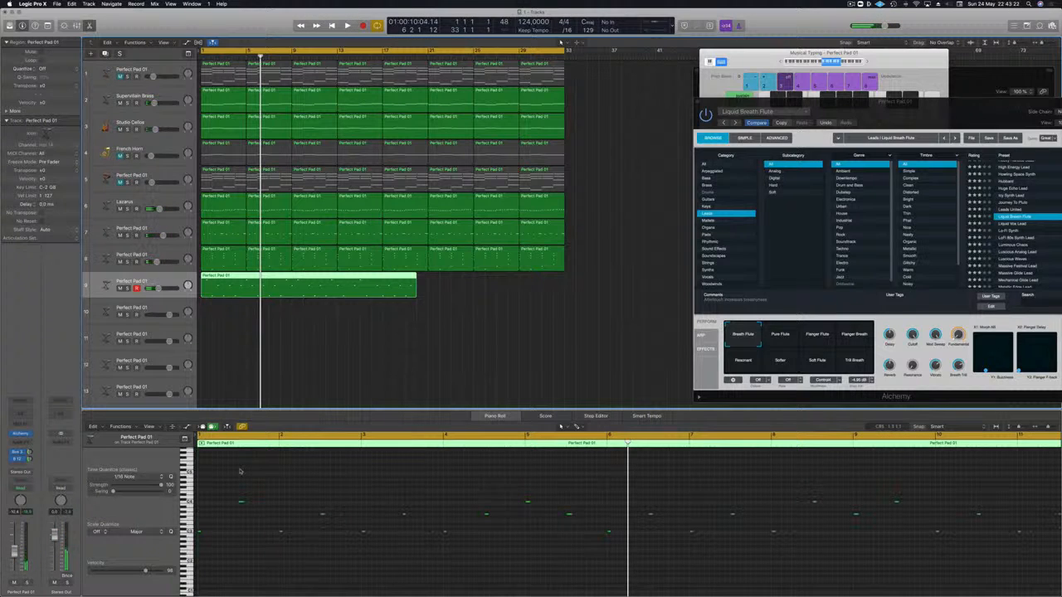
{"action": "left_click", "coordinate": [561, 426]}
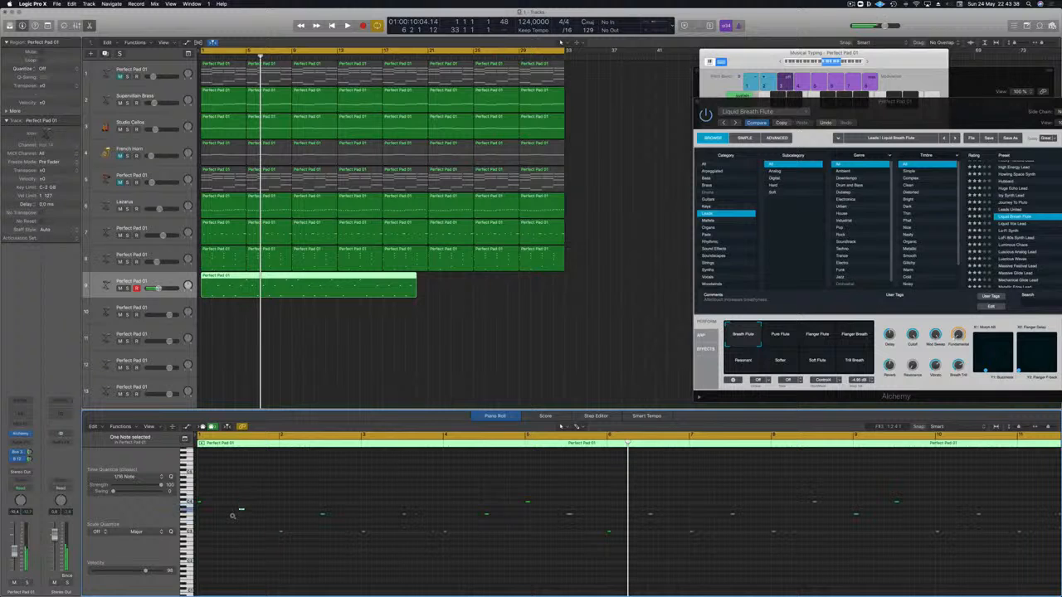
{"action": "key", "text": "Return"}
{"action": "key", "text": "space"}
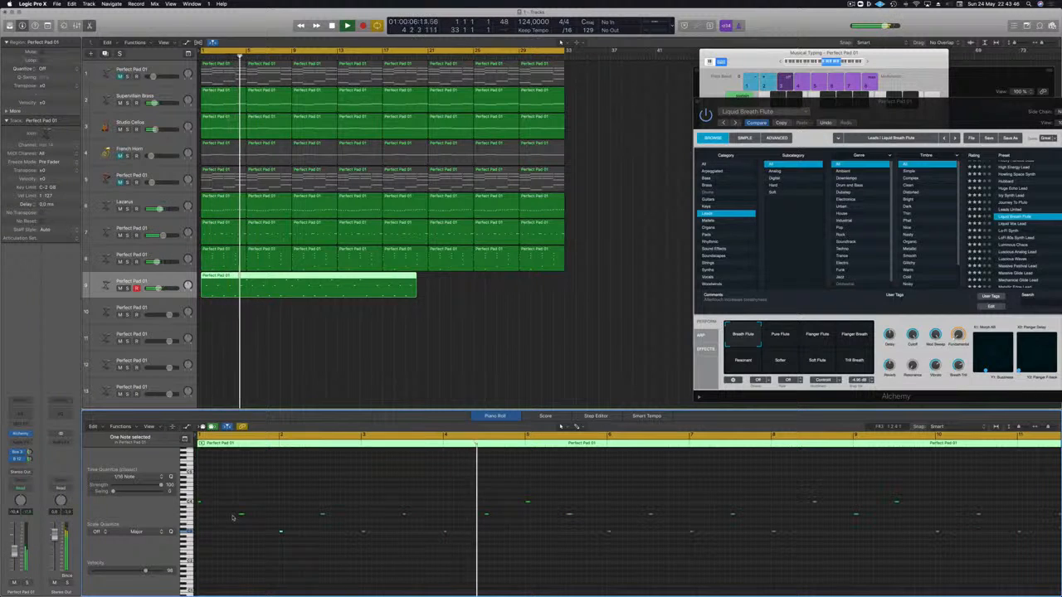
{"action": "key", "text": "Return"}
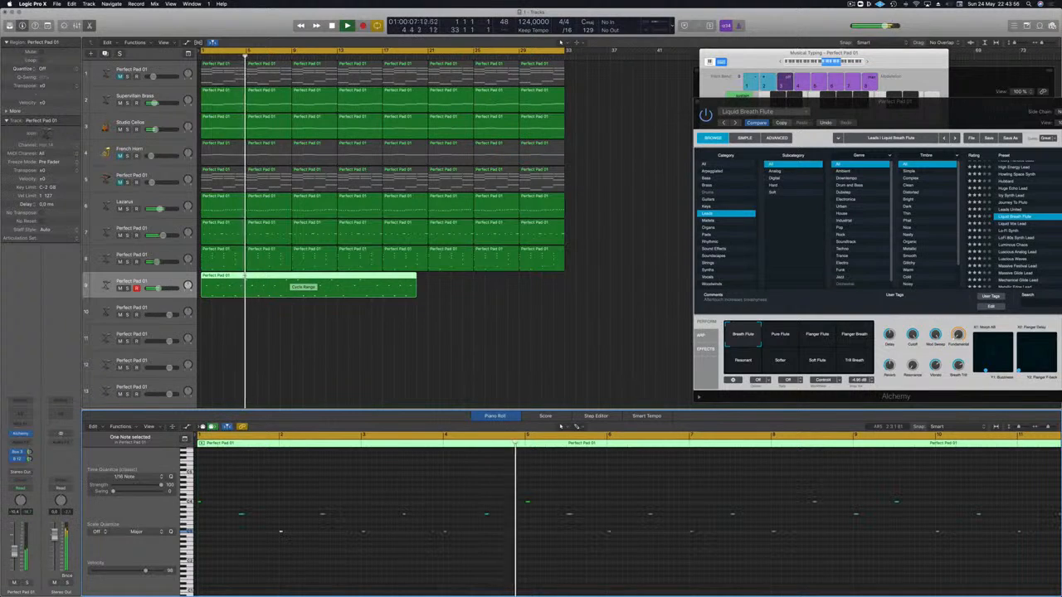
Step: Split track 9's flute region at bars 5 and 9 and select the middle section
{"action": "left_click", "coordinate": [247, 291]}
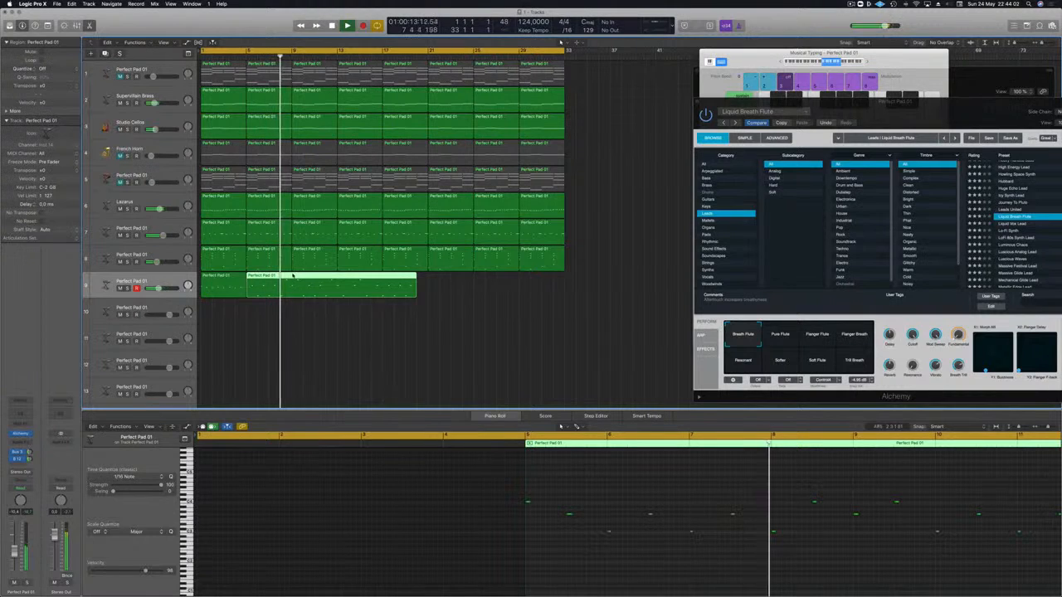
{"action": "left_click", "coordinate": [288, 289]}
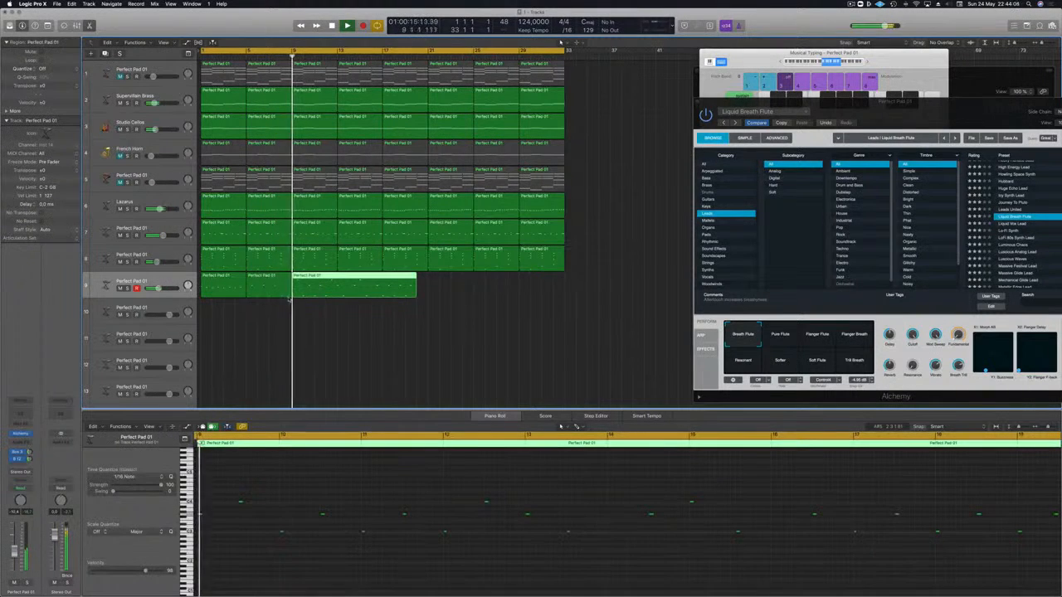
{"action": "left_click", "coordinate": [272, 281]}
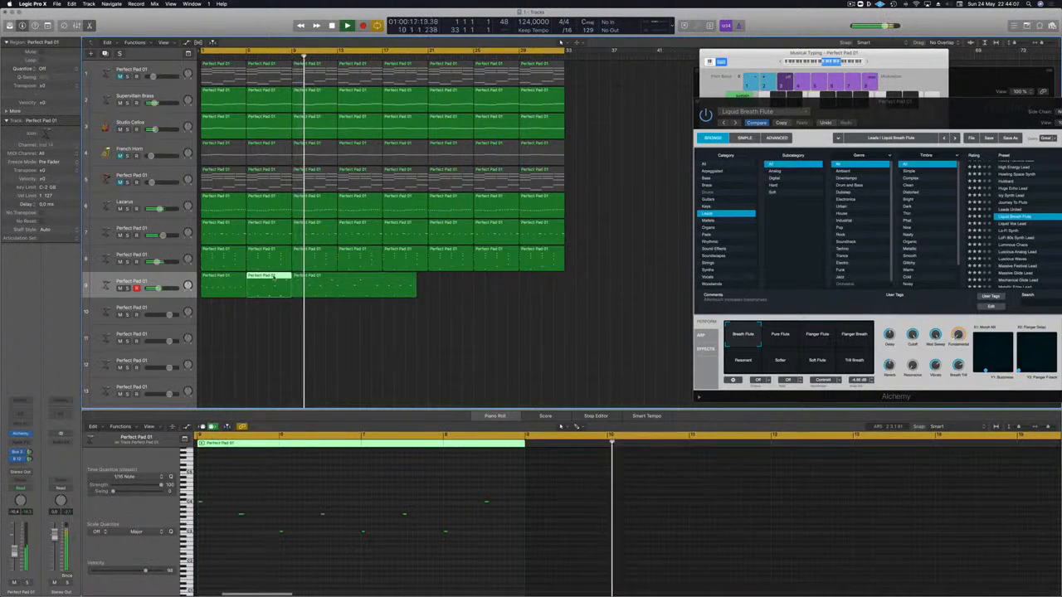
Step: Lower the last note of the bar 5 to 8 flute region to the row of the other middle notes and replay
{"action": "key", "text": "Return"}
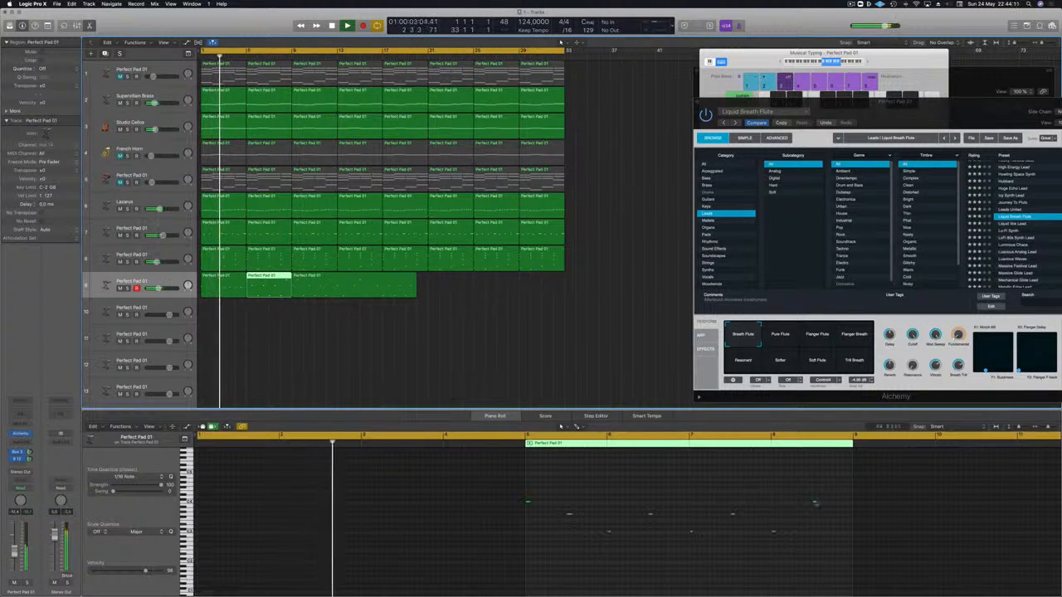
{"action": "left_click", "coordinate": [813, 504]}
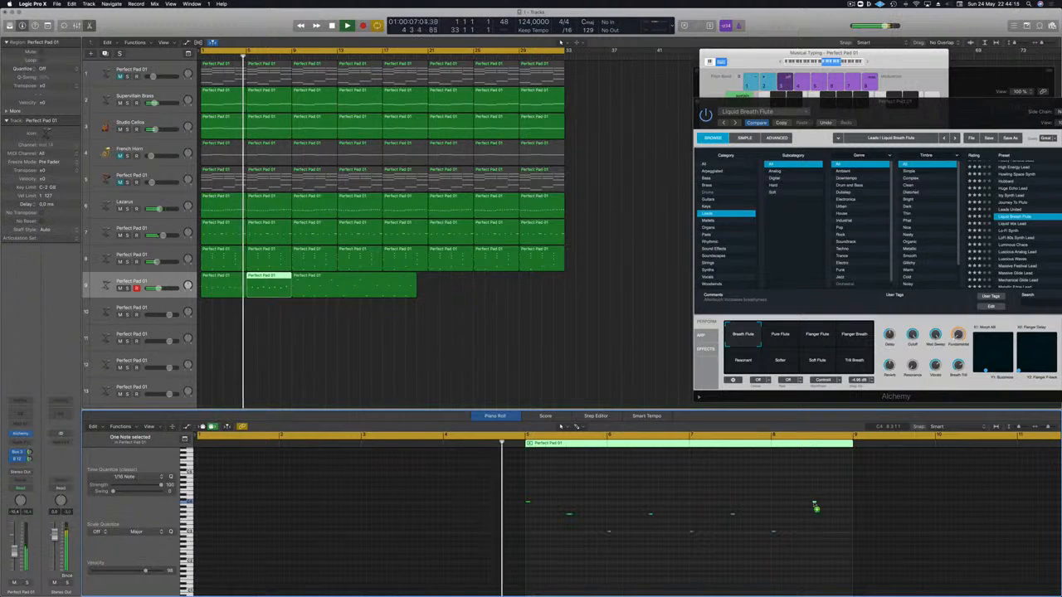
{"action": "key", "text": "Down"}
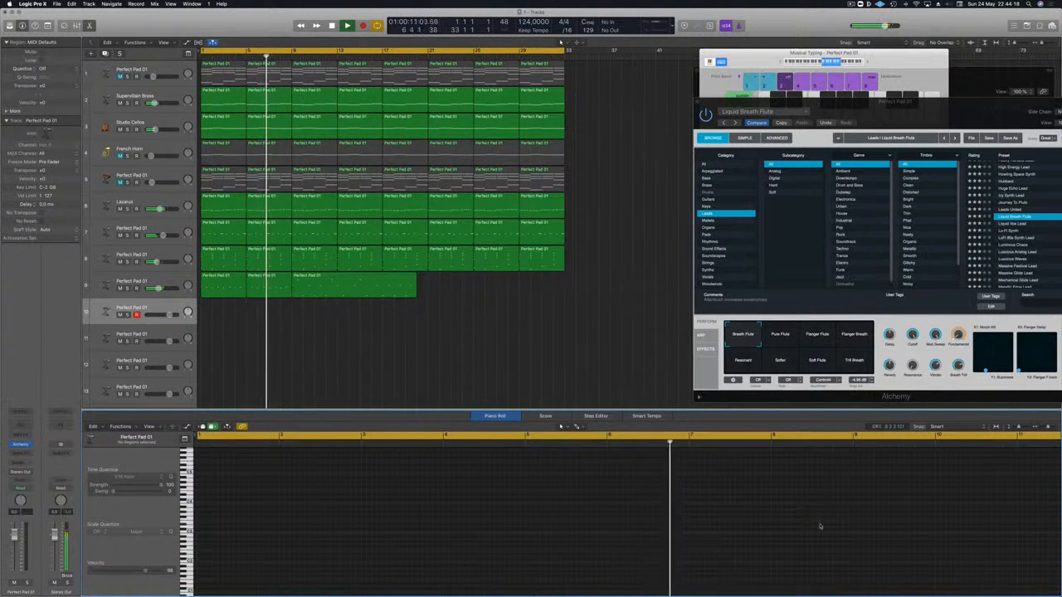
{"action": "left_click", "coordinate": [258, 286]}
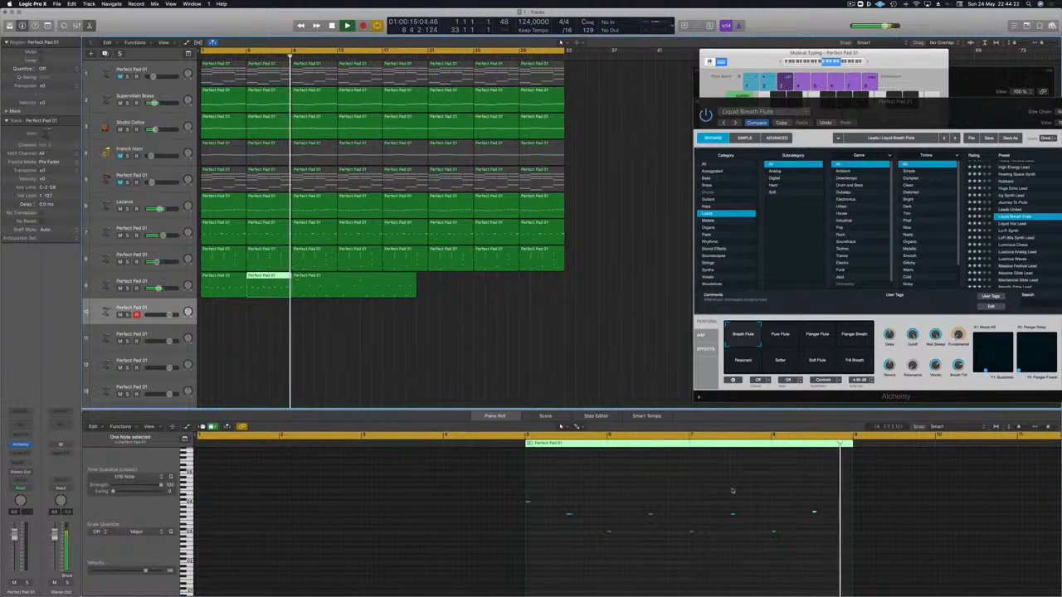
{"action": "left_click", "coordinate": [762, 487]}
{"action": "key", "text": "Return"}
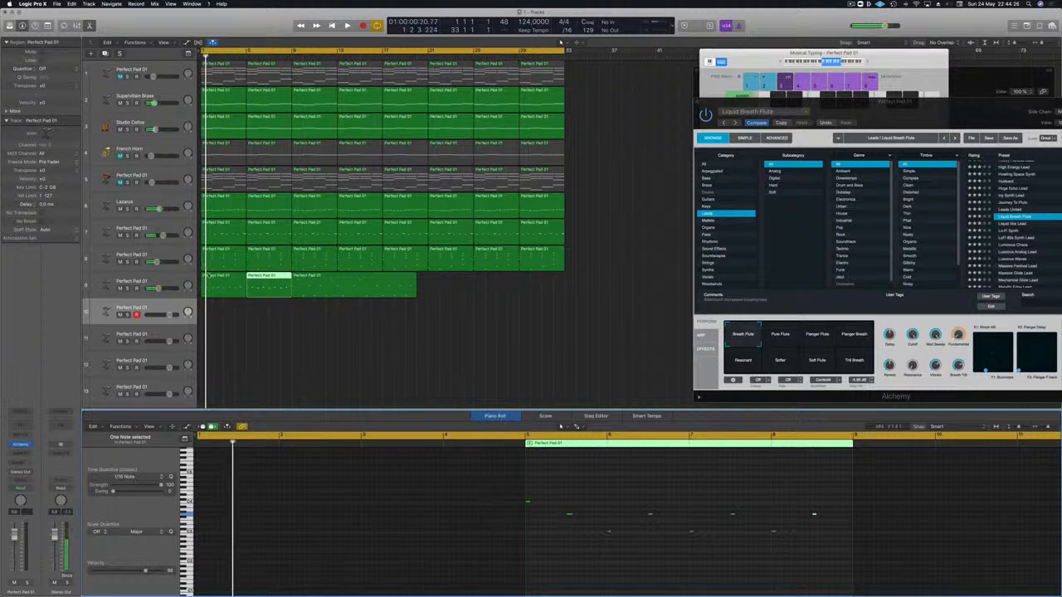
Step: Delete the flute regions before and after the edited four-bar one and move that one to bar 1
{"action": "left_click", "coordinate": [220, 285]}
{"action": "key", "text": "Delete"}
{"action": "left_click_drag", "start_coordinate": [264, 285], "coordinate": [222, 284]}
{"action": "left_click", "coordinate": [365, 285]}
{"action": "key", "text": "Delete"}
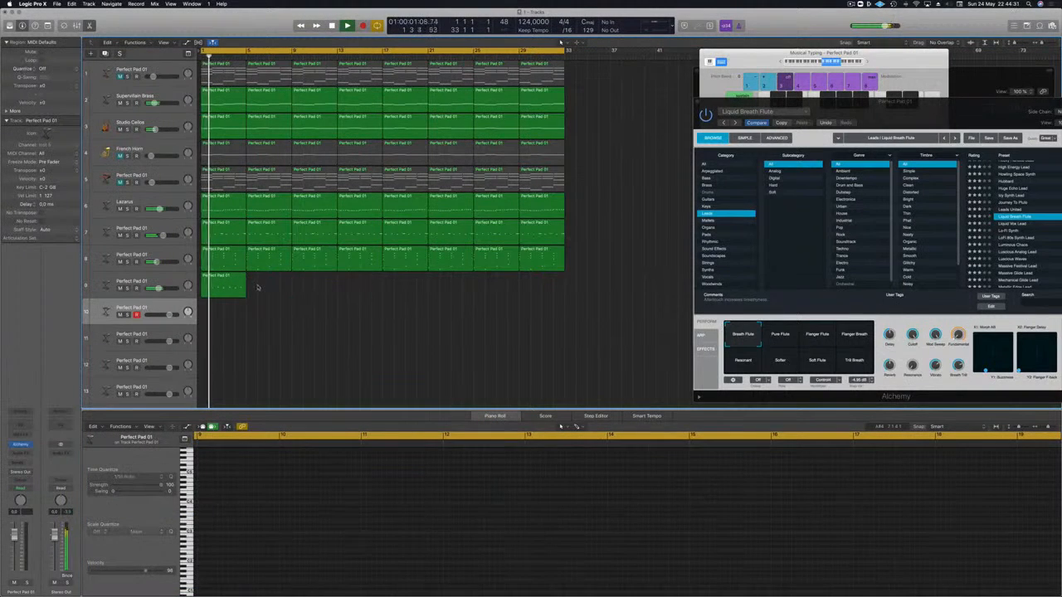
Step: Copy the four-bar flute region to bar 5, then duplicate both regions across bars 9 to 16
{"action": "left_click_drag", "start_coordinate": [220, 277], "coordinate": [265, 282]}
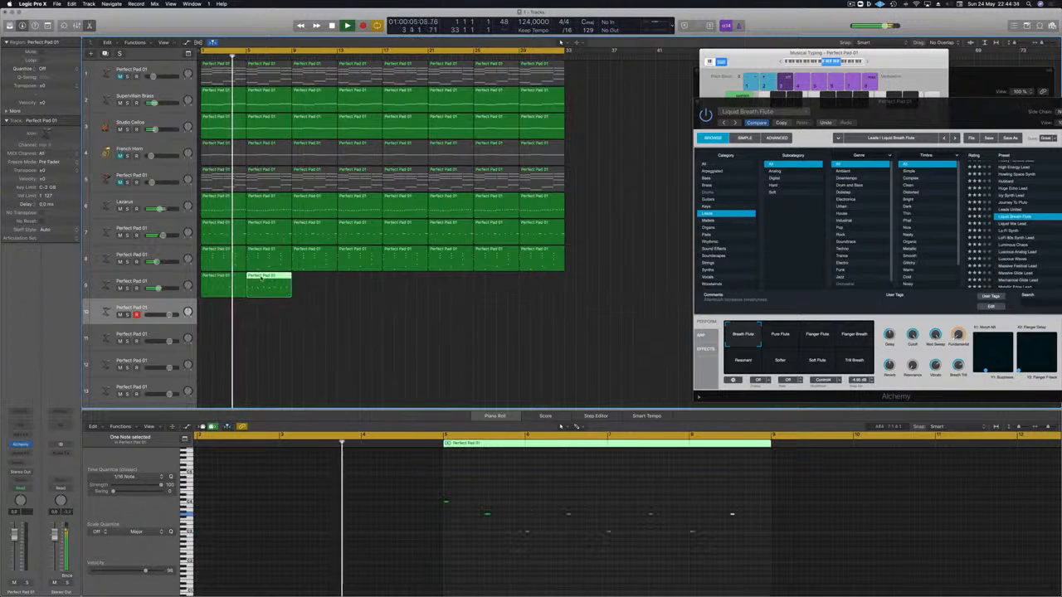
{"action": "key", "text": "Left"}
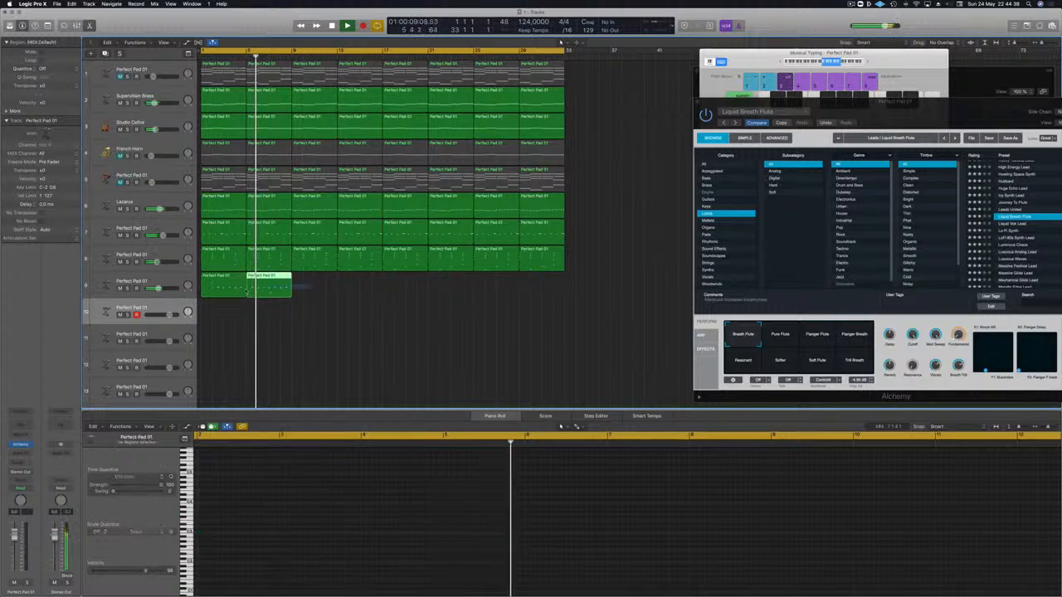
{"action": "left_click", "coordinate": [276, 284], "text": "shift"}
{"action": "left_click_drag", "start_coordinate": [276, 284], "coordinate": [318, 284]}
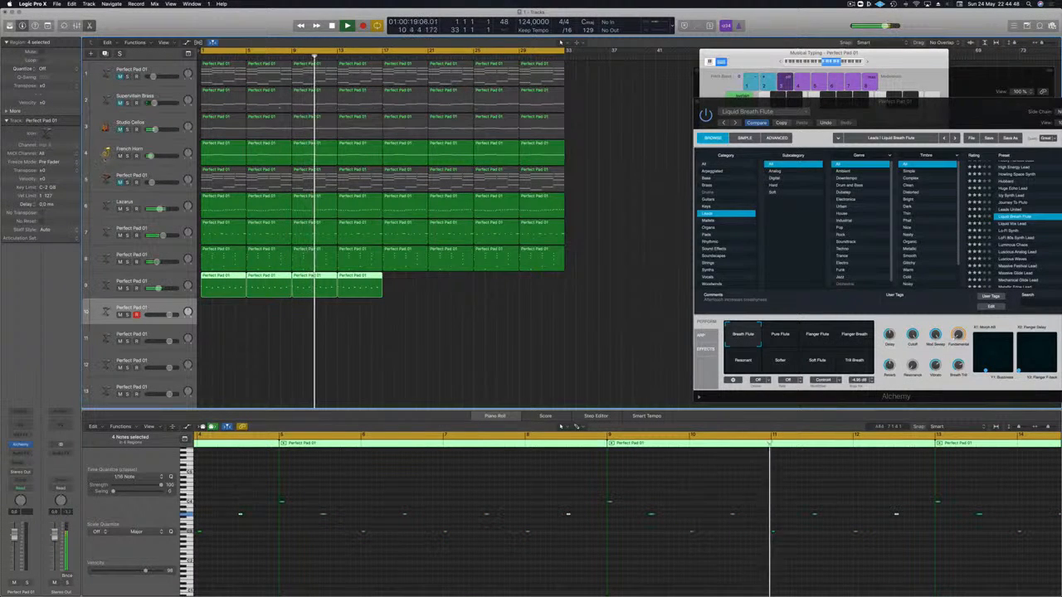
Step: Unmute tracks 1 and 2, and duplicate track 9's four flute regions across bars 17 to 32
{"action": "left_click", "coordinate": [120, 77]}
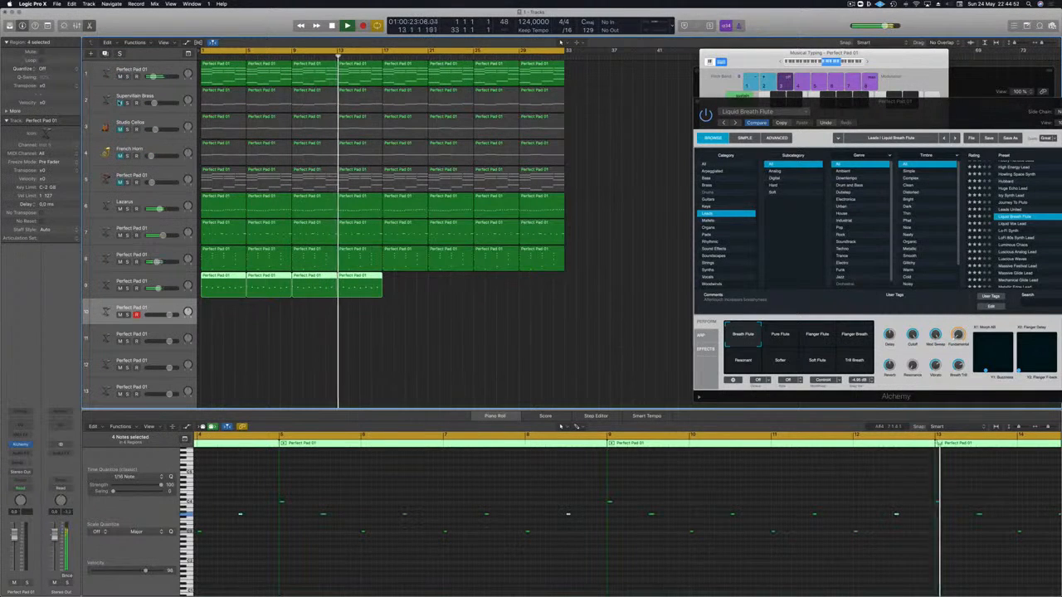
{"action": "left_click", "coordinate": [120, 103]}
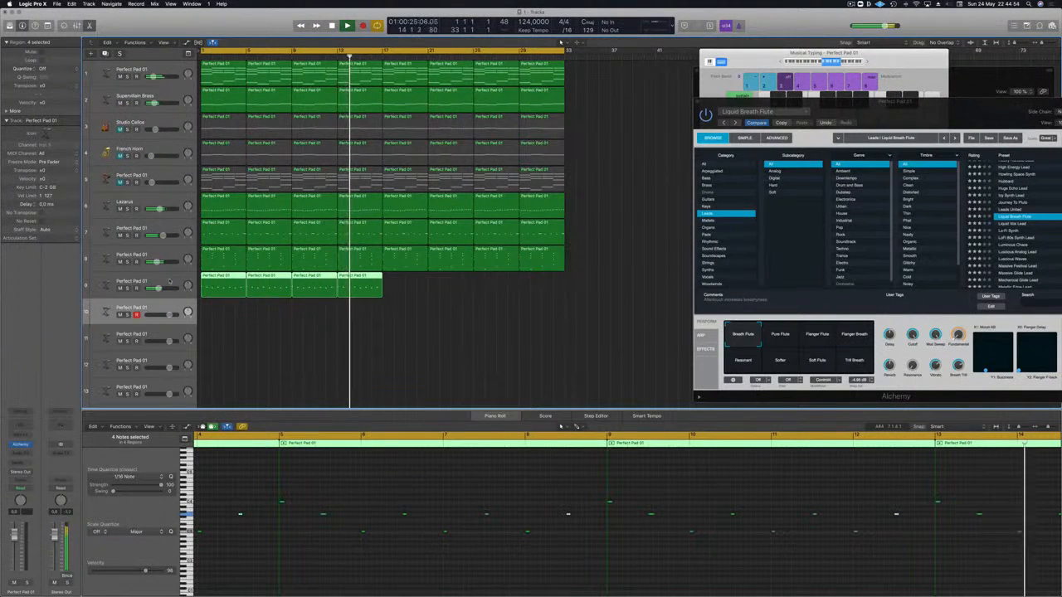
{"action": "left_click_drag", "start_coordinate": [239, 284], "coordinate": [399, 286]}
{"action": "key", "text": "Return"}
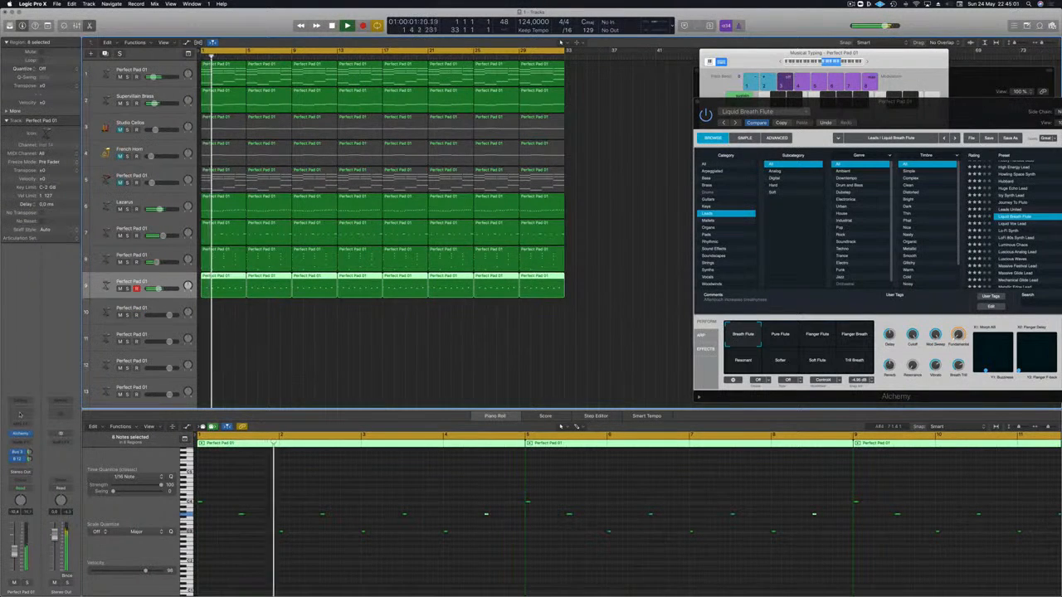
Step: Add a Channel EQ with a 400 Hz, 24 dB/Oct low cut to track 9, then solo it and adjust its Bus 3 send
{"action": "left_click", "coordinate": [21, 412]}
{"action": "left_click_drag", "start_coordinate": [135, 151], "coordinate": [289, 136]}
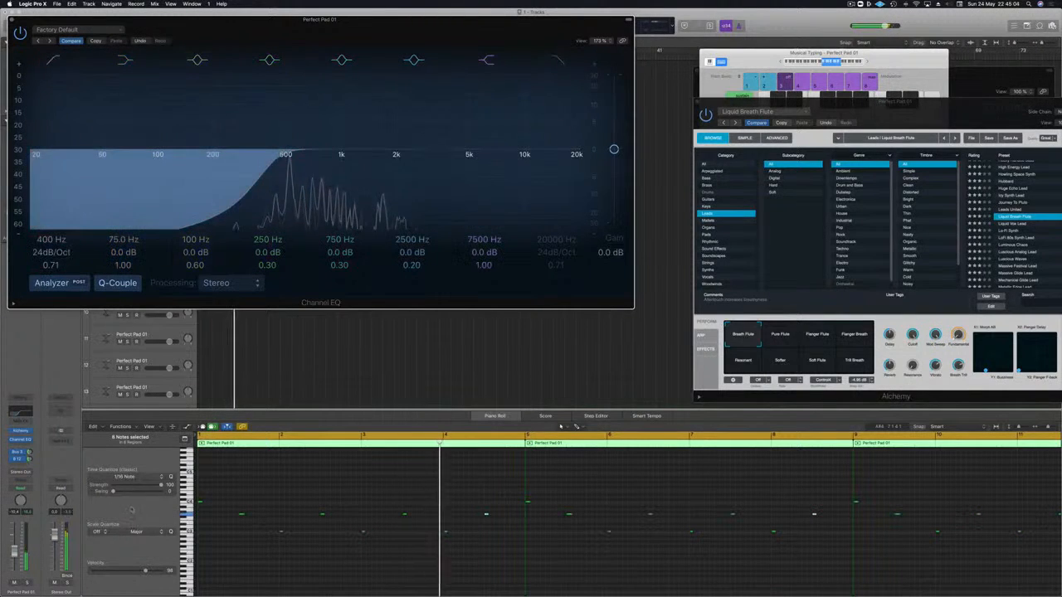
{"action": "left_click", "coordinate": [27, 583]}
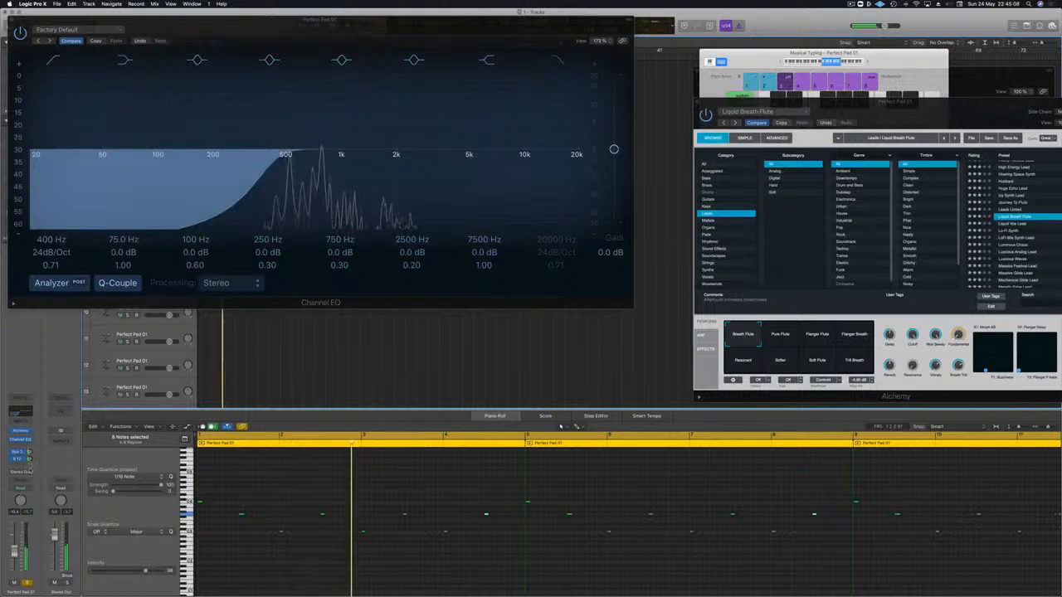
{"action": "left_click_drag", "start_coordinate": [30, 452], "coordinate": [31, 450]}
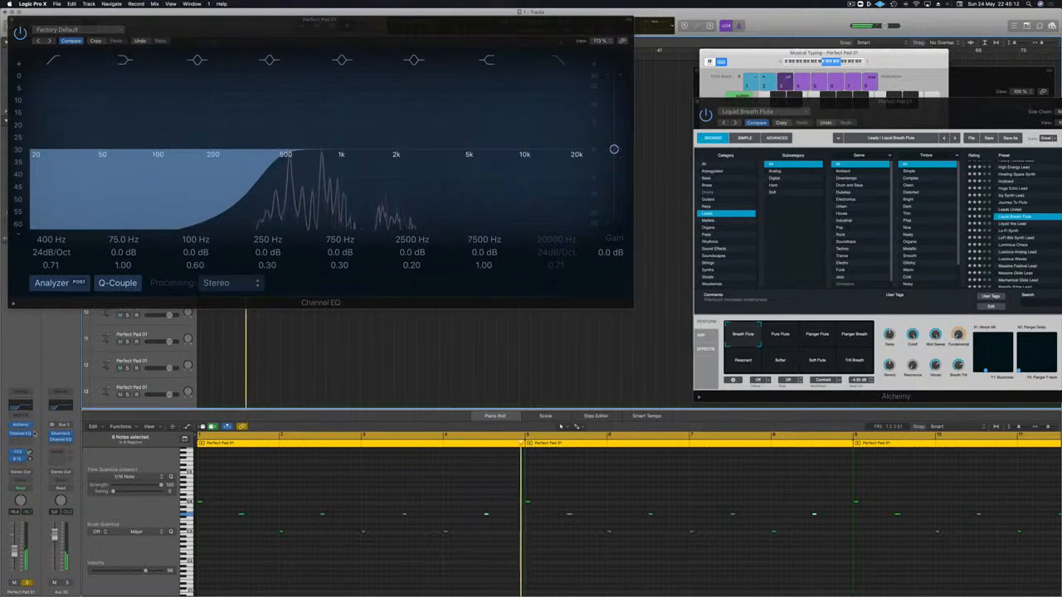
Step: Move the Channel EQ and Alchemy windows away from the track list, then unsolo track 9 and play from the start
{"action": "left_click_drag", "start_coordinate": [355, 21], "coordinate": [440, 218]}
{"action": "left_click_drag", "start_coordinate": [941, 109], "coordinate": [623, 75]}
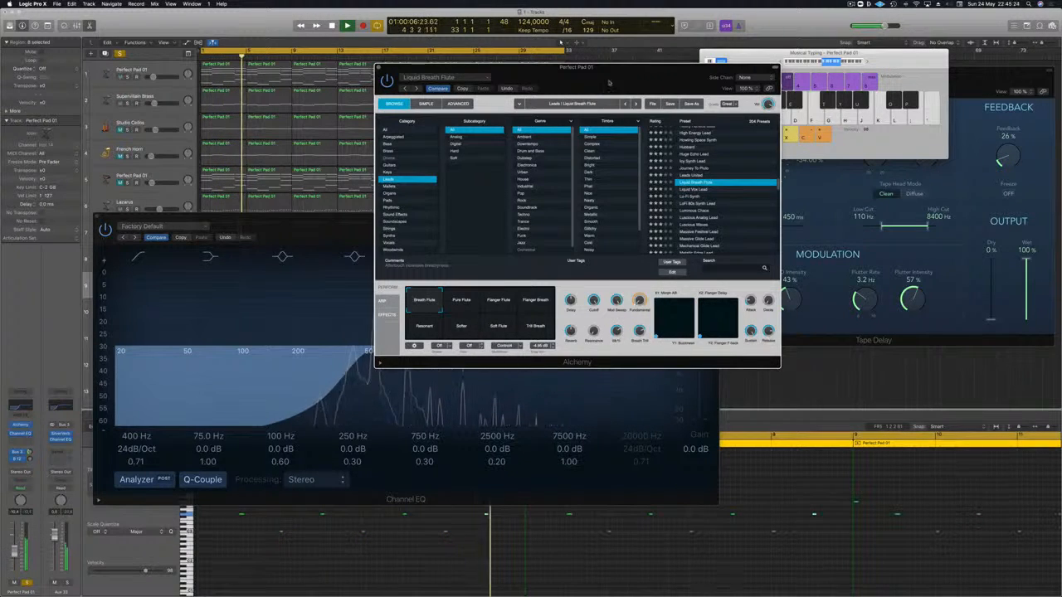
{"action": "left_click_drag", "start_coordinate": [609, 82], "coordinate": [811, 72]}
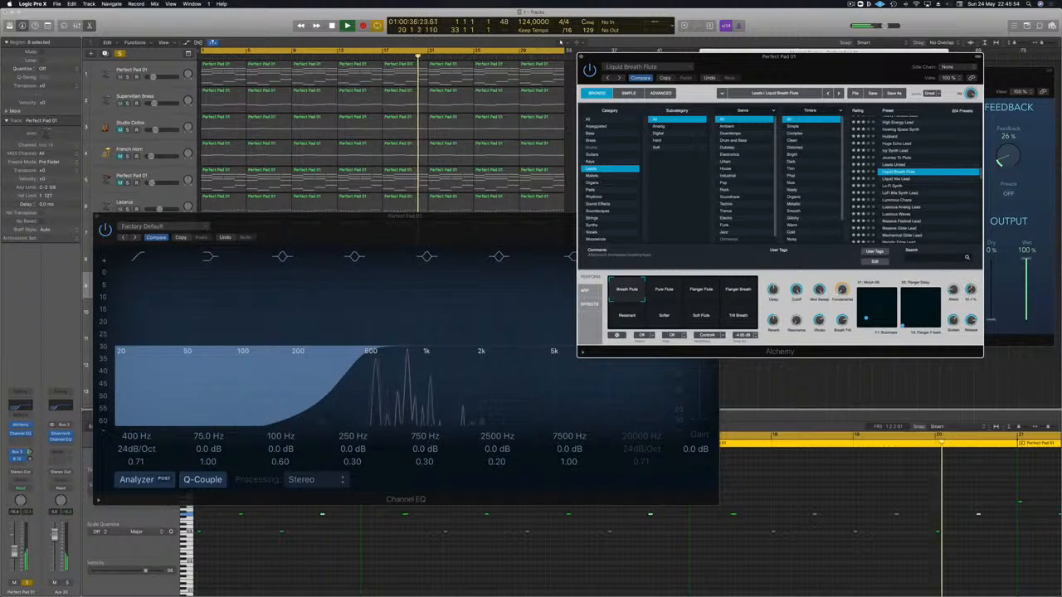
{"action": "left_click_drag", "start_coordinate": [497, 225], "coordinate": [923, 278]}
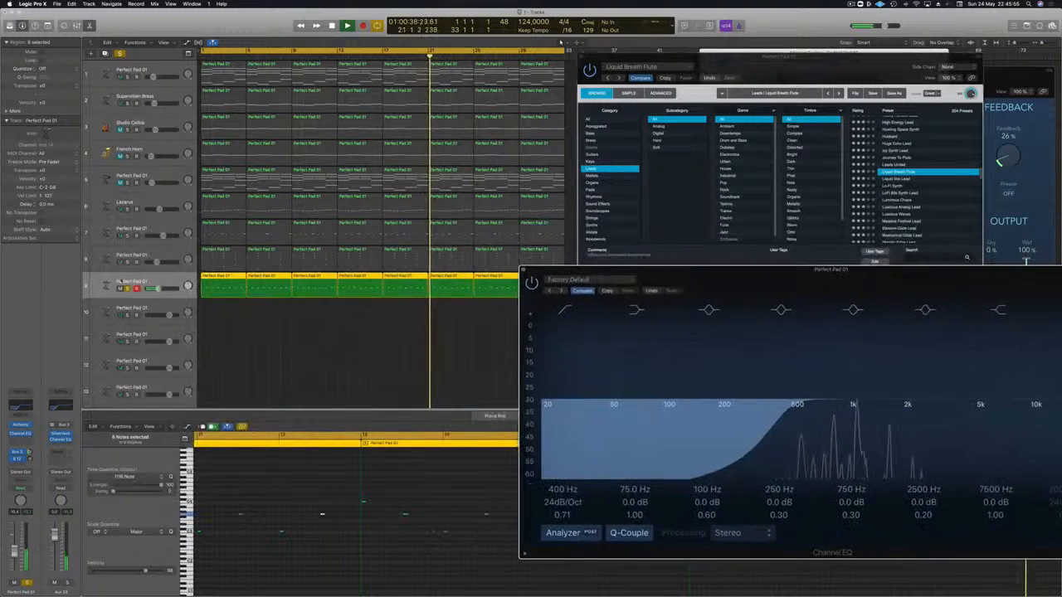
{"action": "key", "text": "s"}
{"action": "key", "text": "Return"}
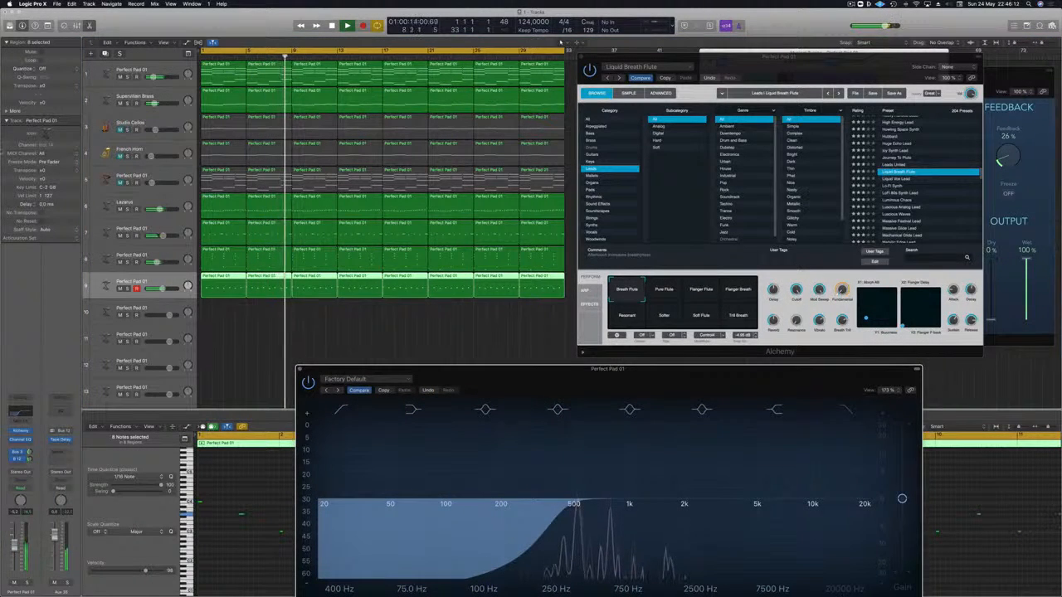
Step: Turn down the Cutoff in the Supervillain Brass track's Alchemy and close its plug-in window
{"action": "left_click", "coordinate": [125, 97]}
{"action": "key", "text": "Return"}
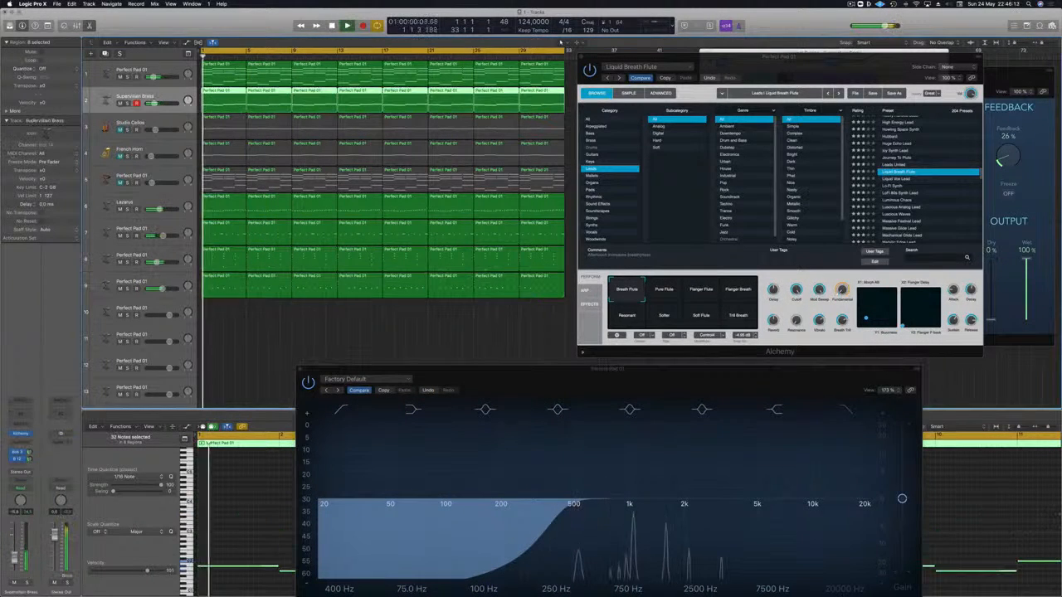
{"action": "left_click", "coordinate": [21, 435]}
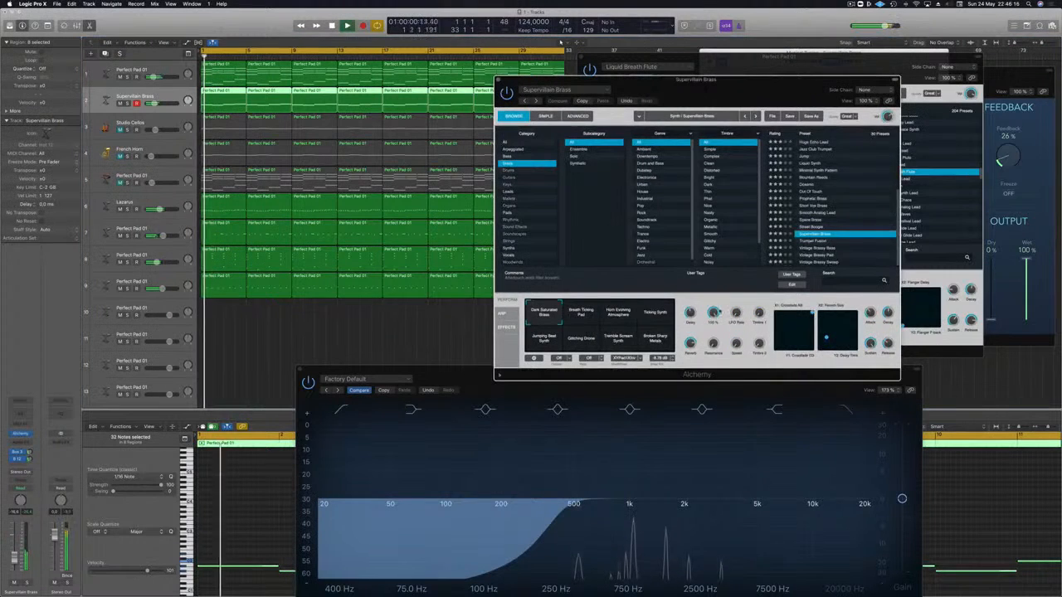
{"action": "left_click_drag", "start_coordinate": [713, 315], "coordinate": [711, 358]}
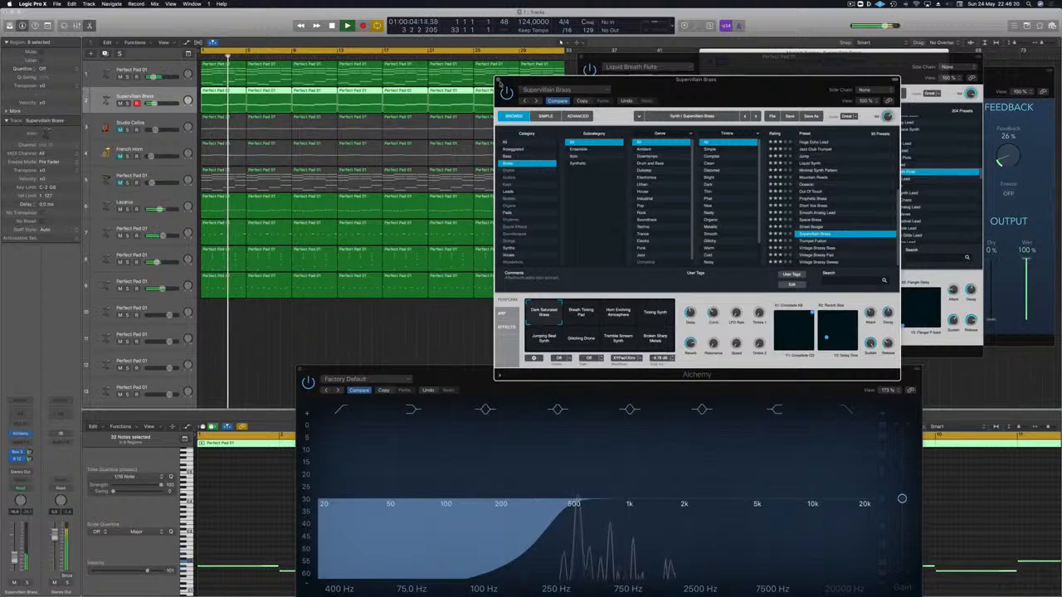
{"action": "key", "text": "super+w"}
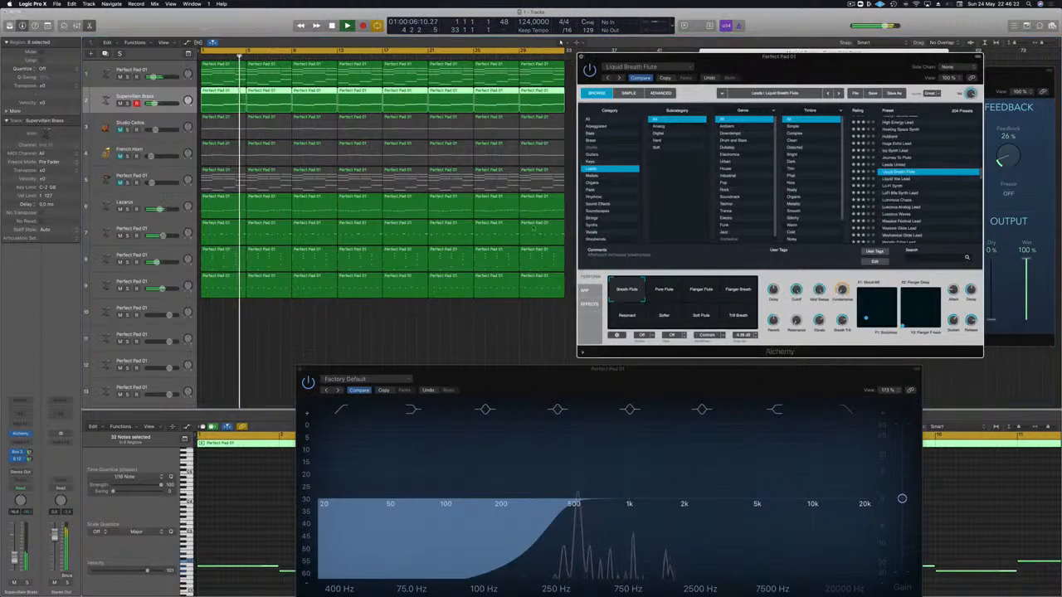
Step: Close track 9's Alchemy and Channel EQ windows
{"action": "left_click", "coordinate": [583, 59]}
{"action": "left_click_drag", "start_coordinate": [555, 369], "coordinate": [586, 140]}
{"action": "key", "text": "super+w"}
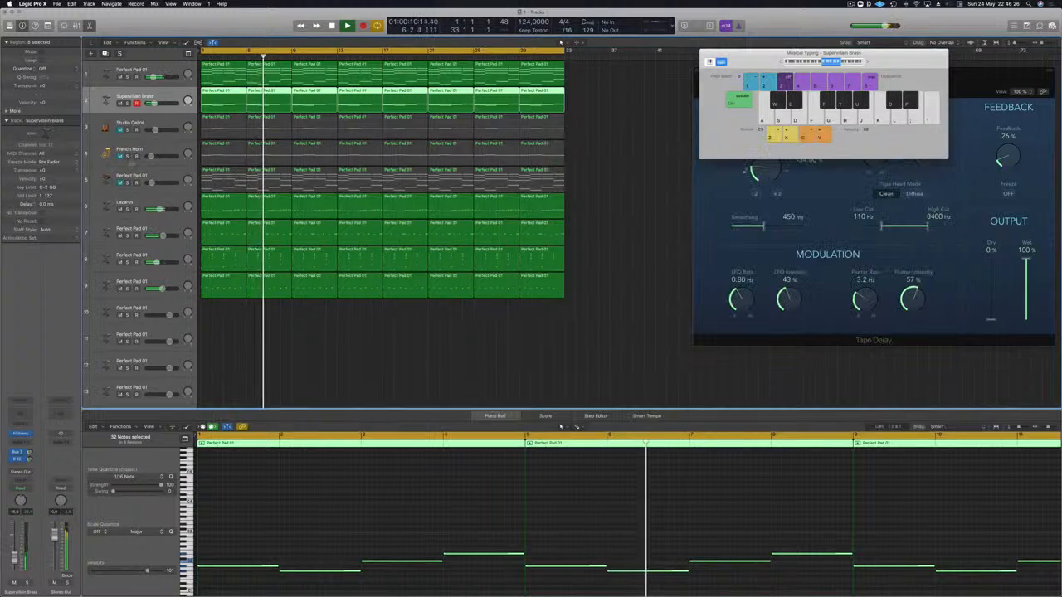
Step: Unmute the Perfect Pad 01 track 5 and deselect its regions
{"action": "left_click", "coordinate": [154, 177]}
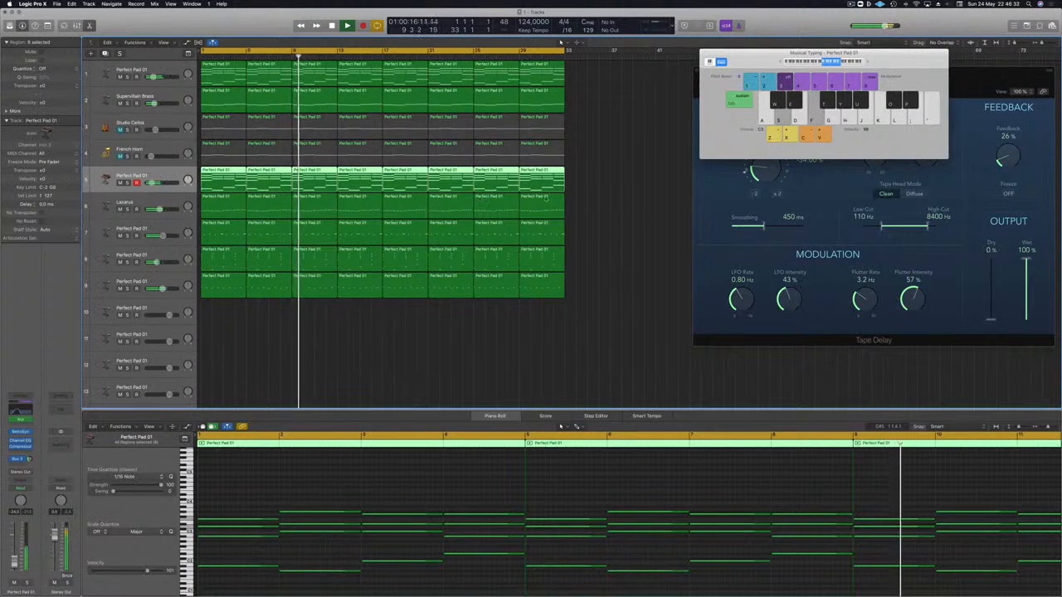
{"action": "left_click", "coordinate": [610, 259]}
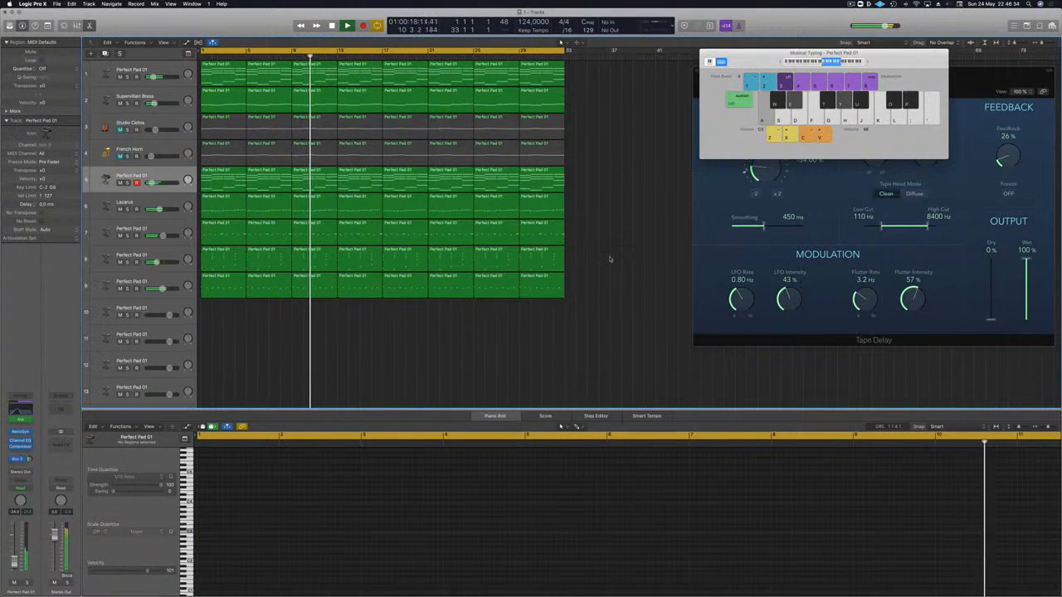